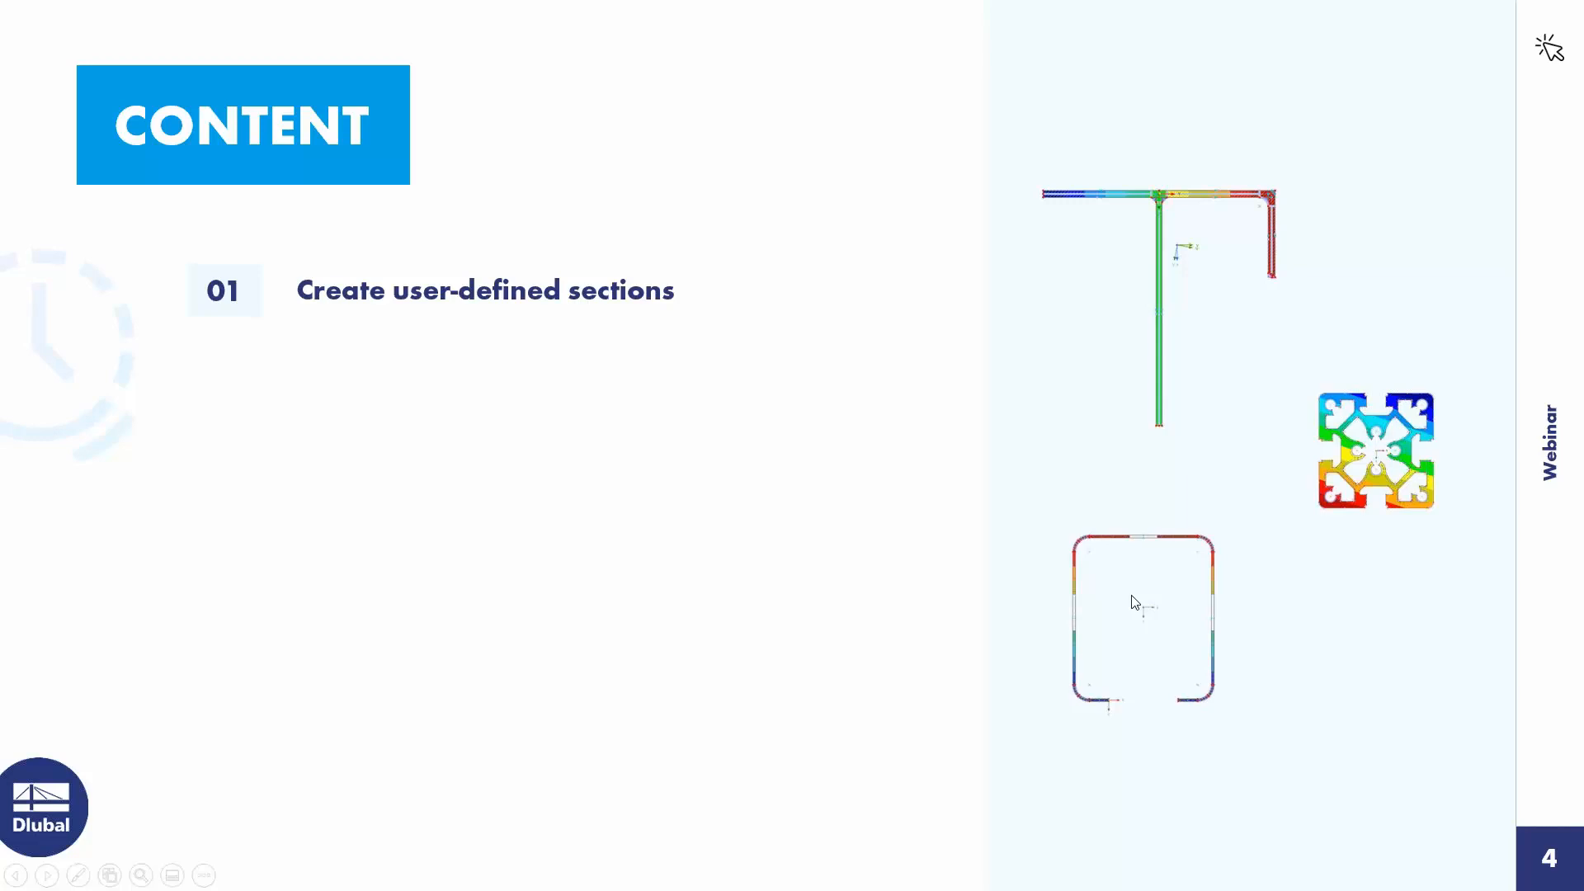
{"action": "left_click", "coordinate": [863, 435]}
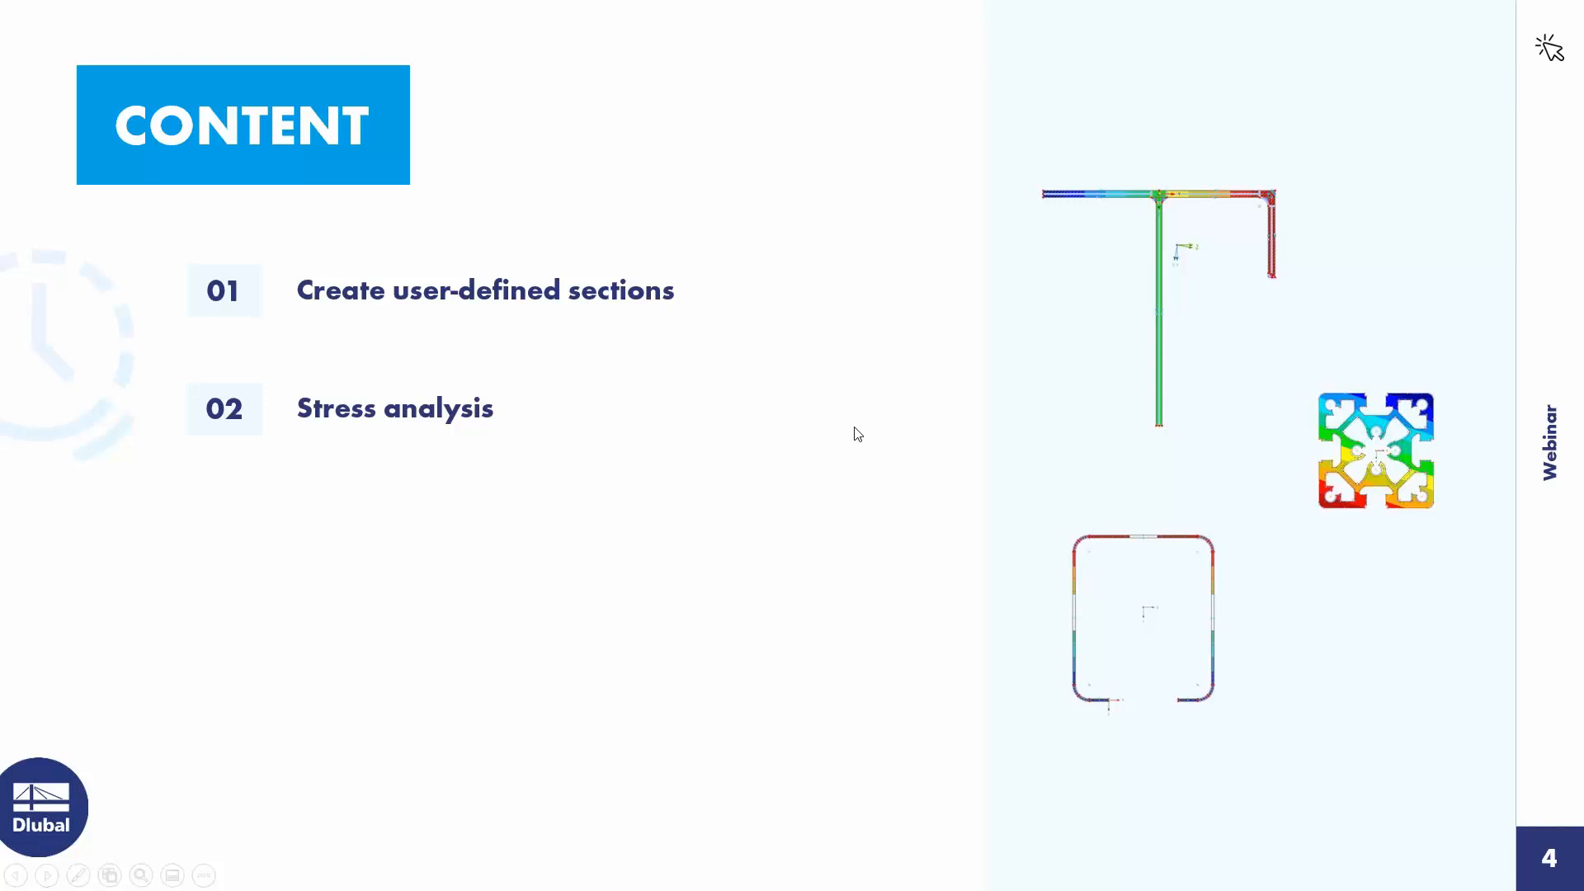
{"action": "left_click", "coordinate": [782, 443]}
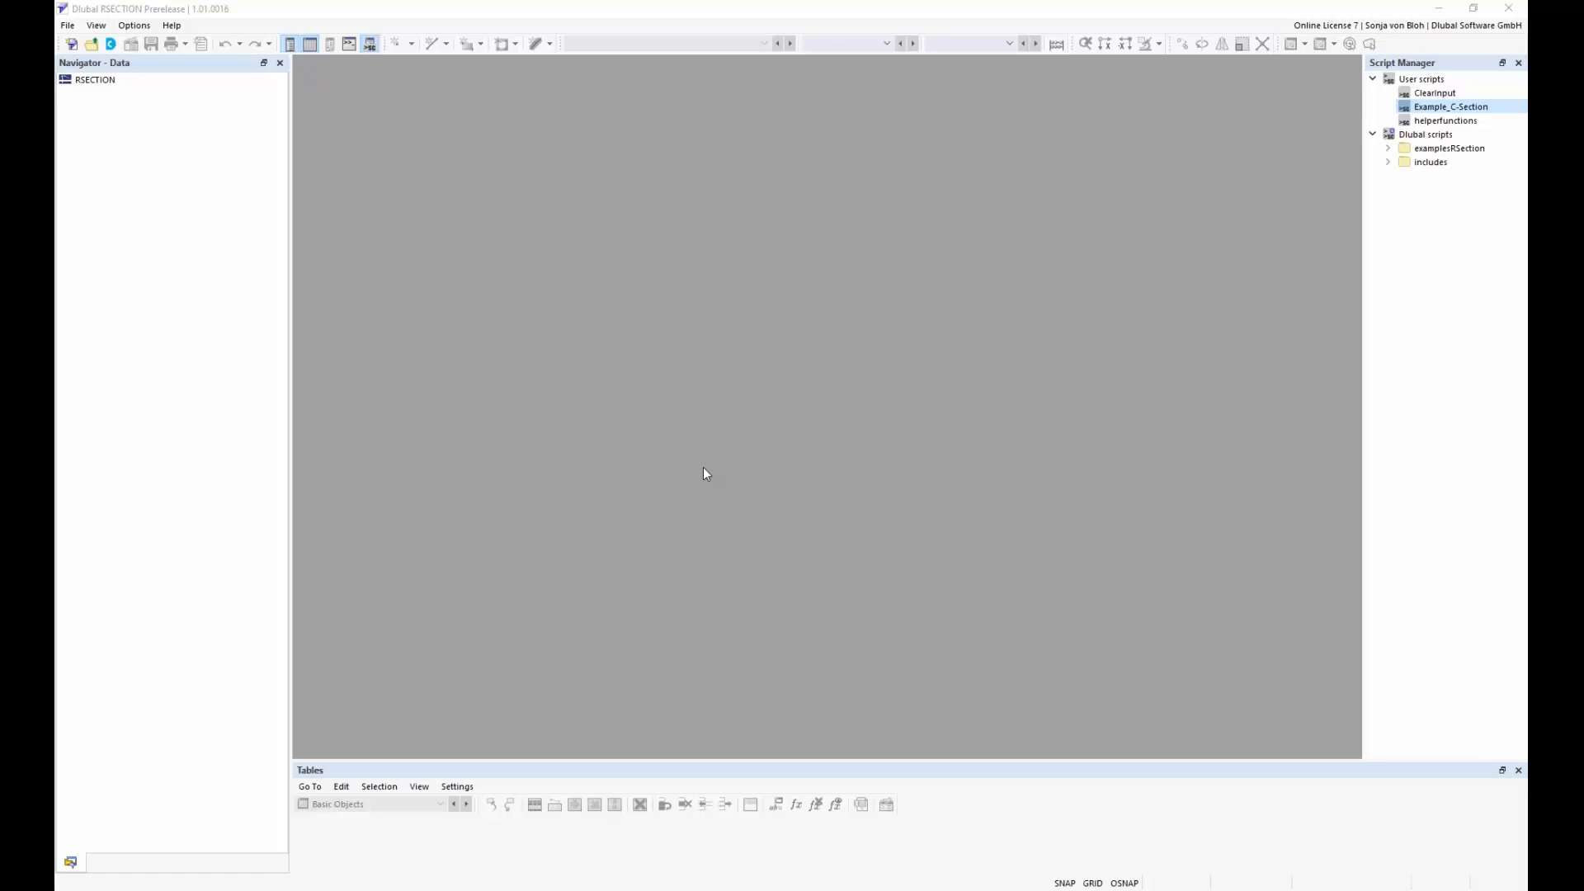
Step: Create a new model named "Example 1" with Thin-Walled Analysis as the analysis method
{"action": "left_click", "coordinate": [69, 26]}
{"action": "left_click", "coordinate": [73, 42]}
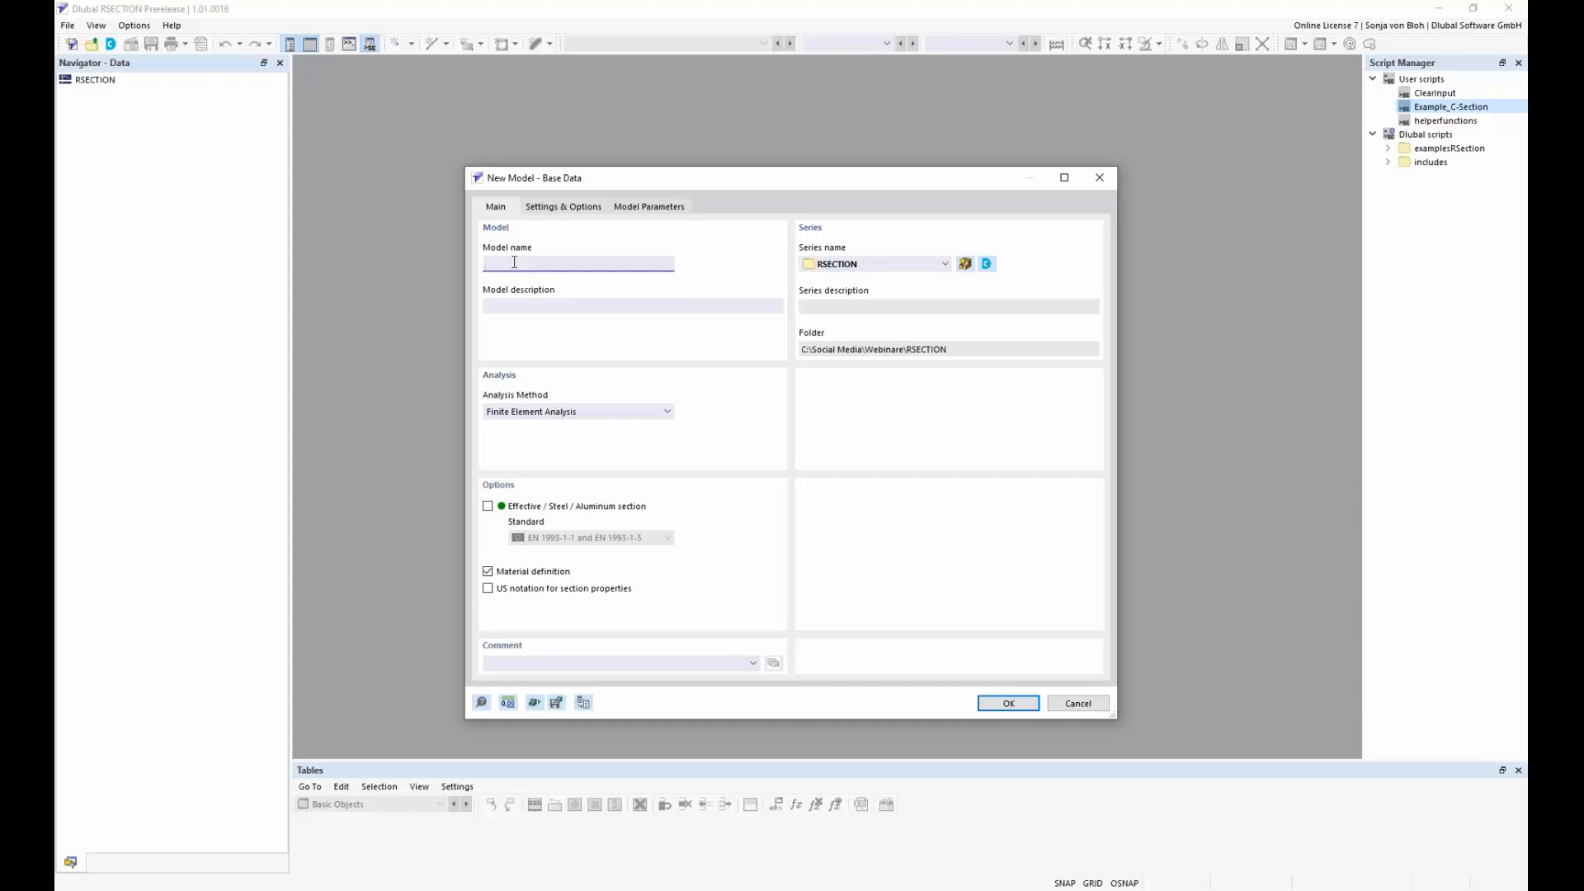
{"action": "type", "text": "Example 1"}
{"action": "left_click", "coordinate": [667, 415]}
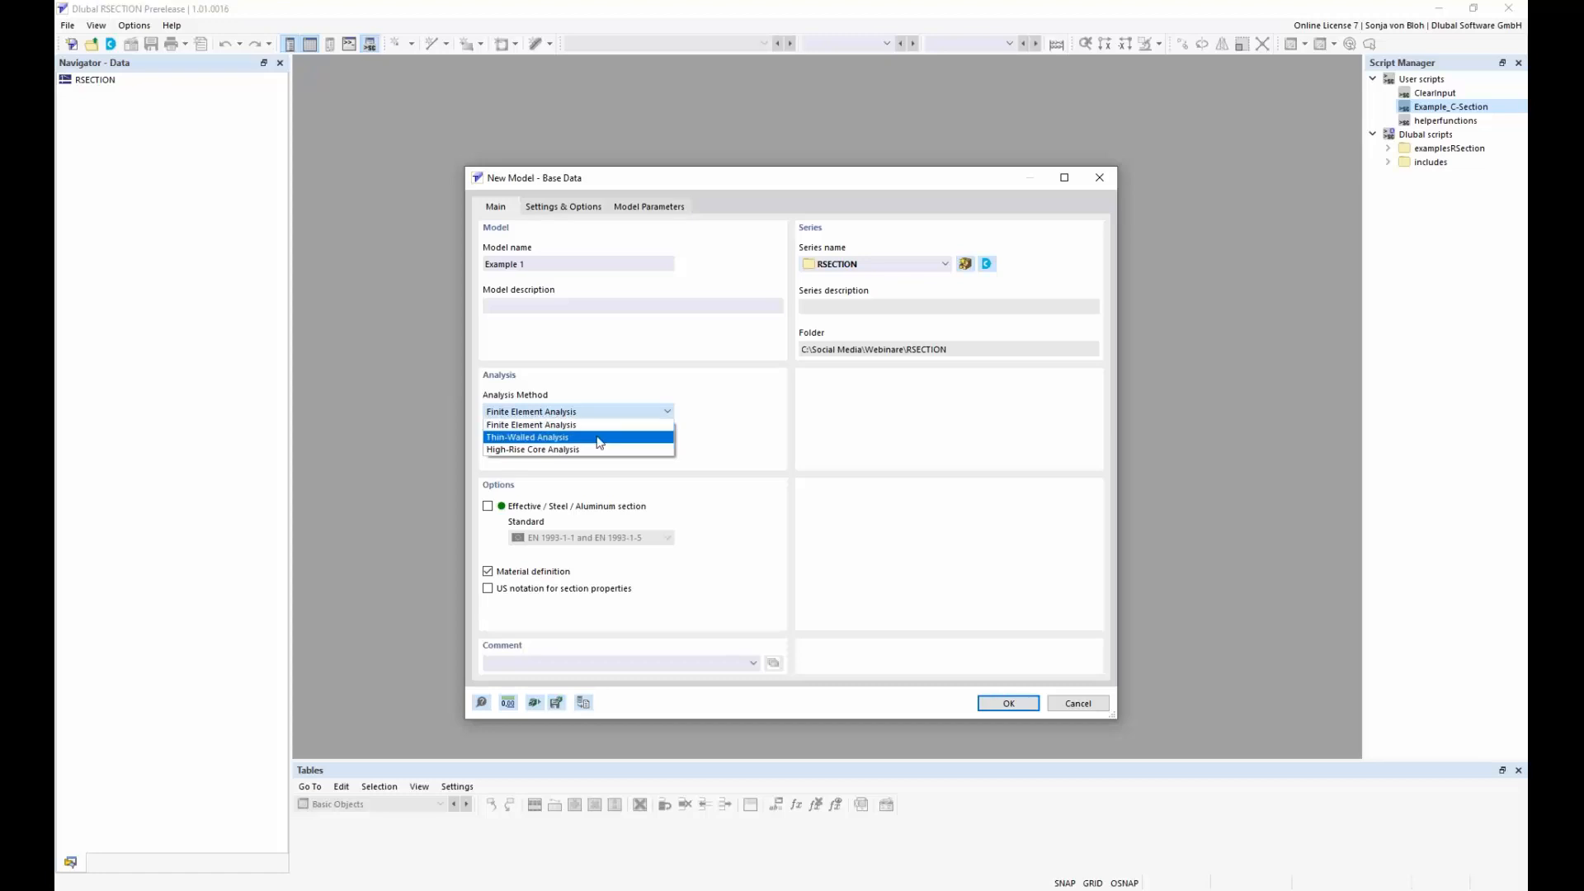
{"action": "left_click", "coordinate": [599, 442]}
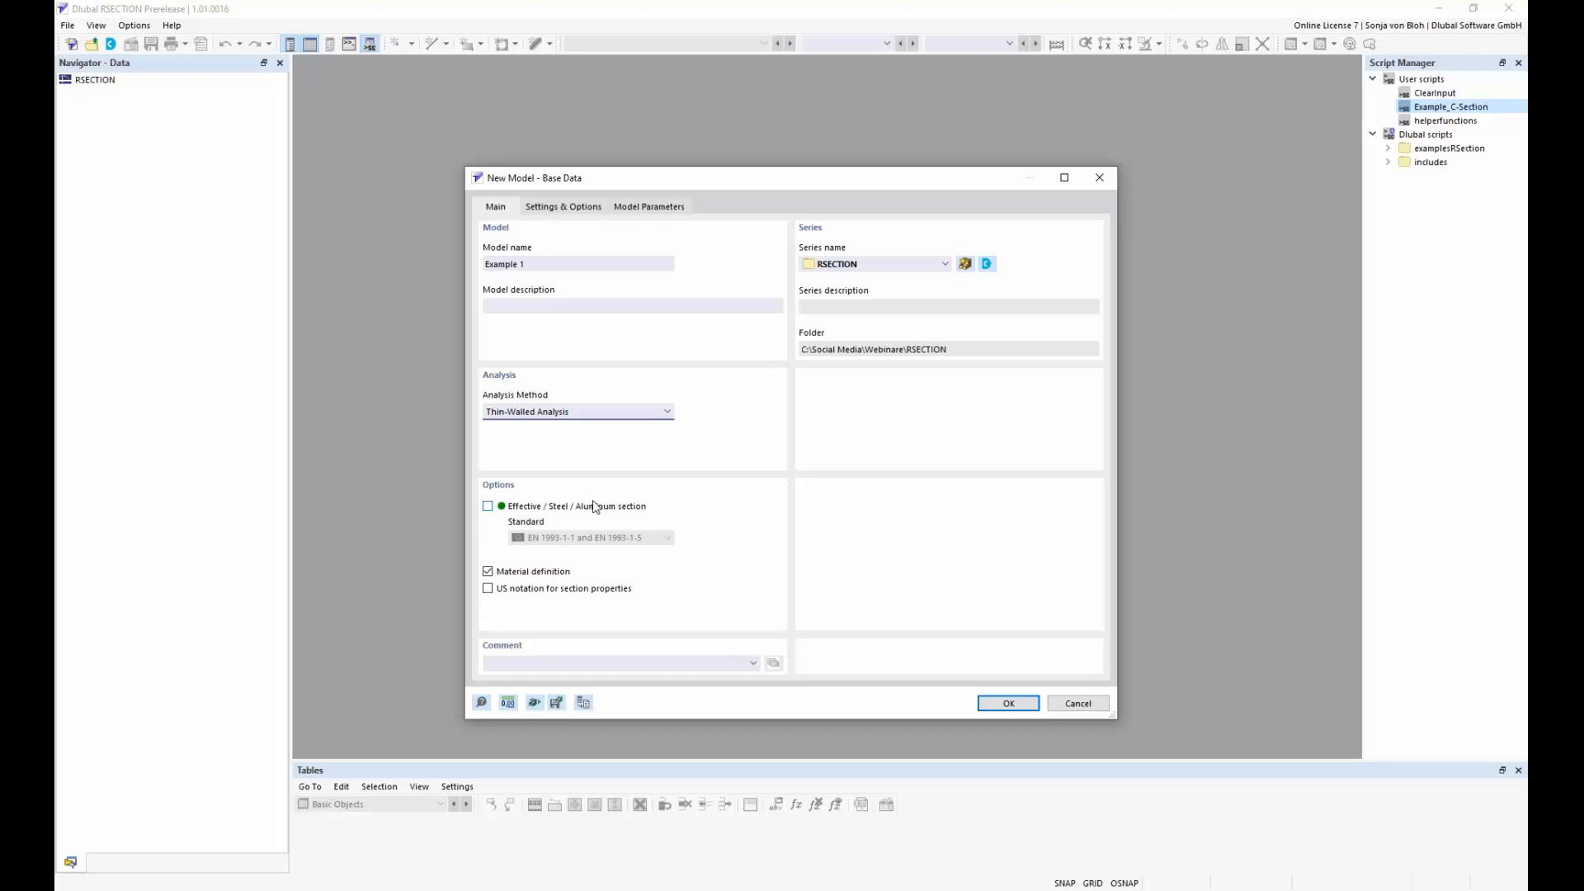
Step: Activate the effective steel/aluminum section option with standard EN 1993-1-1 and EN 1993-1-5, and confirm the base data
{"action": "left_click", "coordinate": [488, 506]}
{"action": "left_click", "coordinate": [667, 539]}
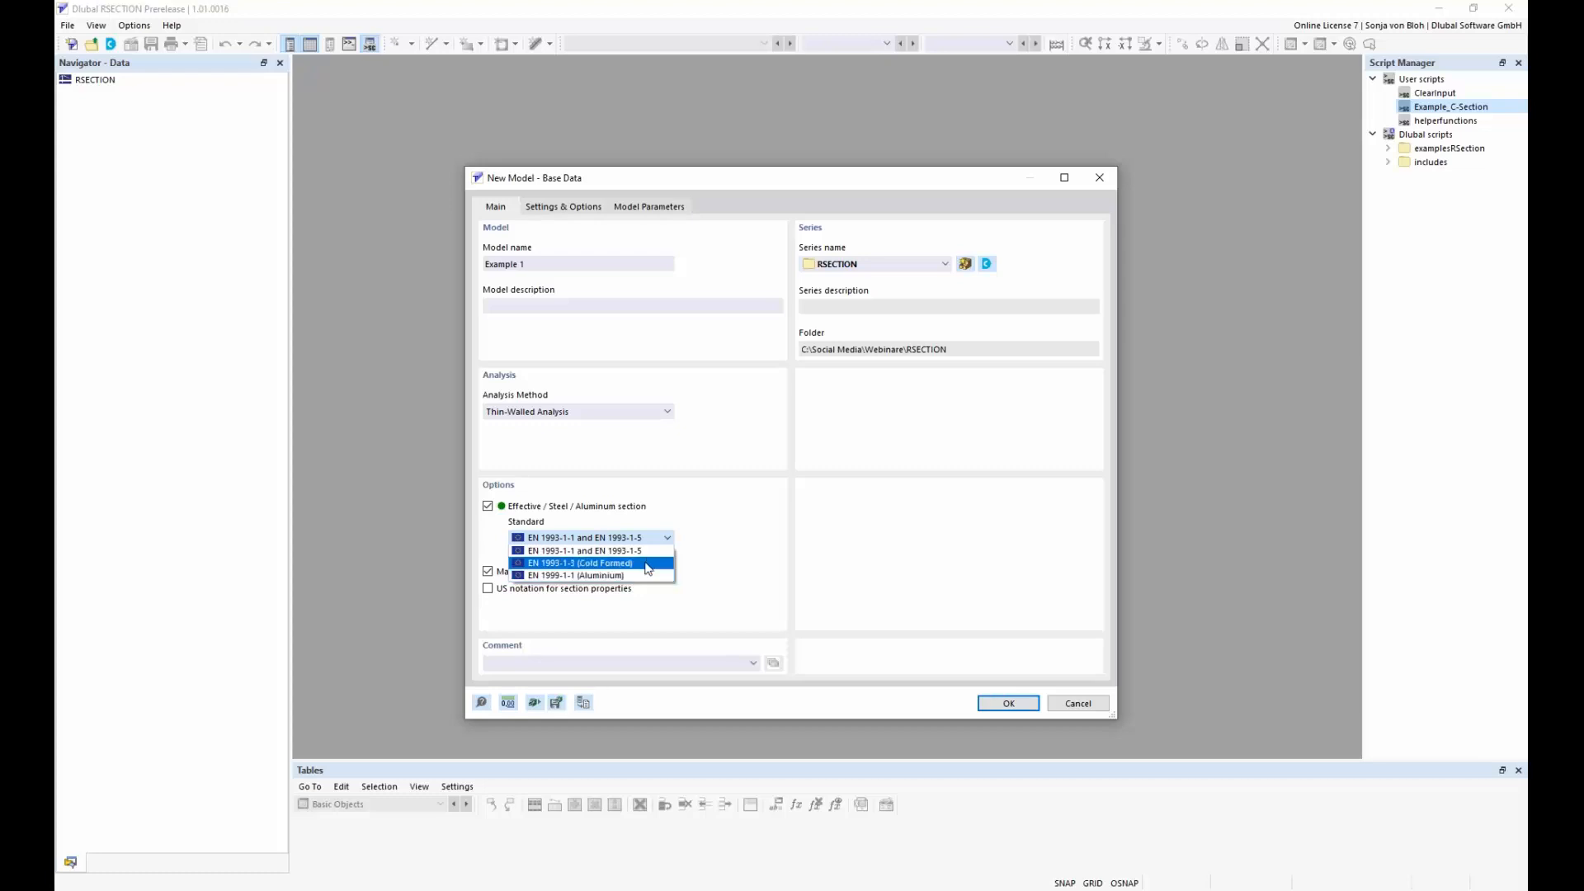
{"action": "left_click", "coordinate": [649, 551]}
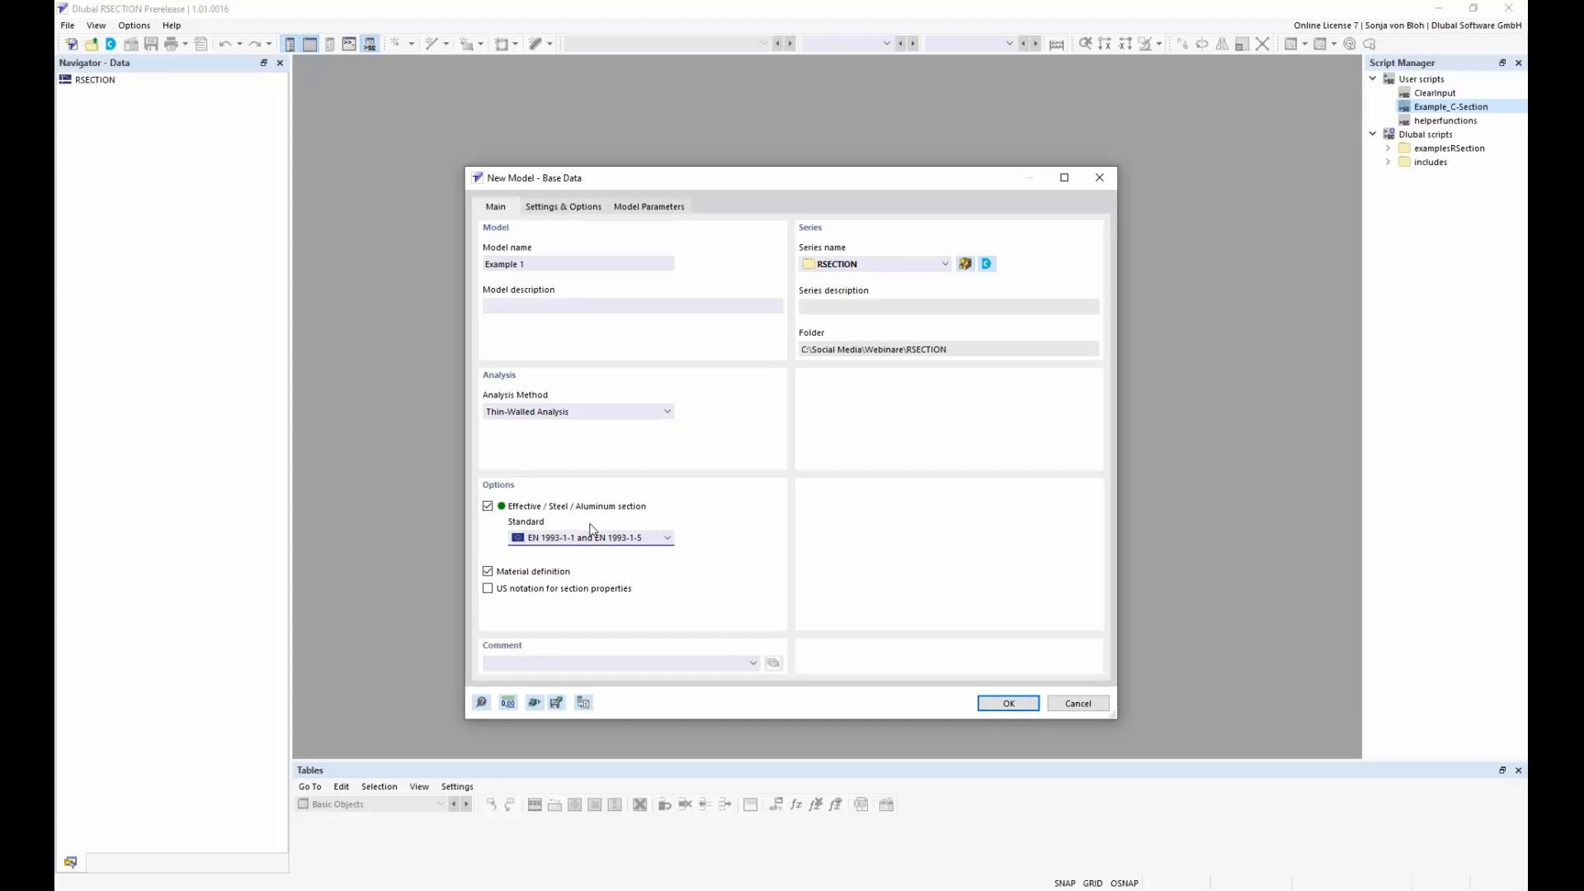
{"action": "left_click", "coordinate": [998, 703]}
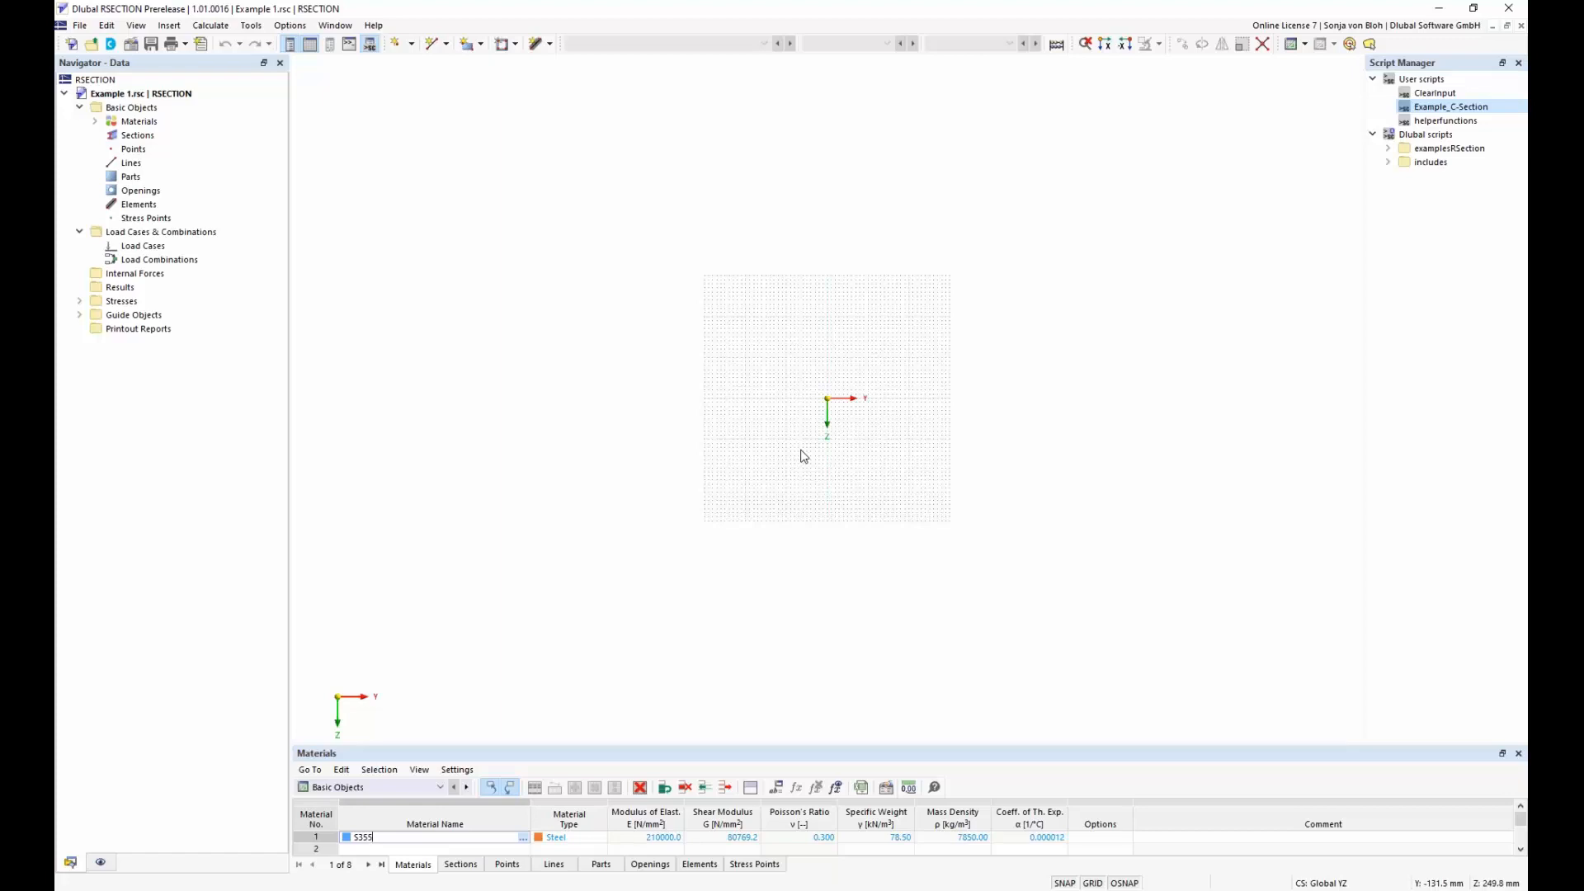
Step: Look through the load case and load combination tables, and return to the basic objects' materials table
{"action": "left_click", "coordinate": [602, 756]}
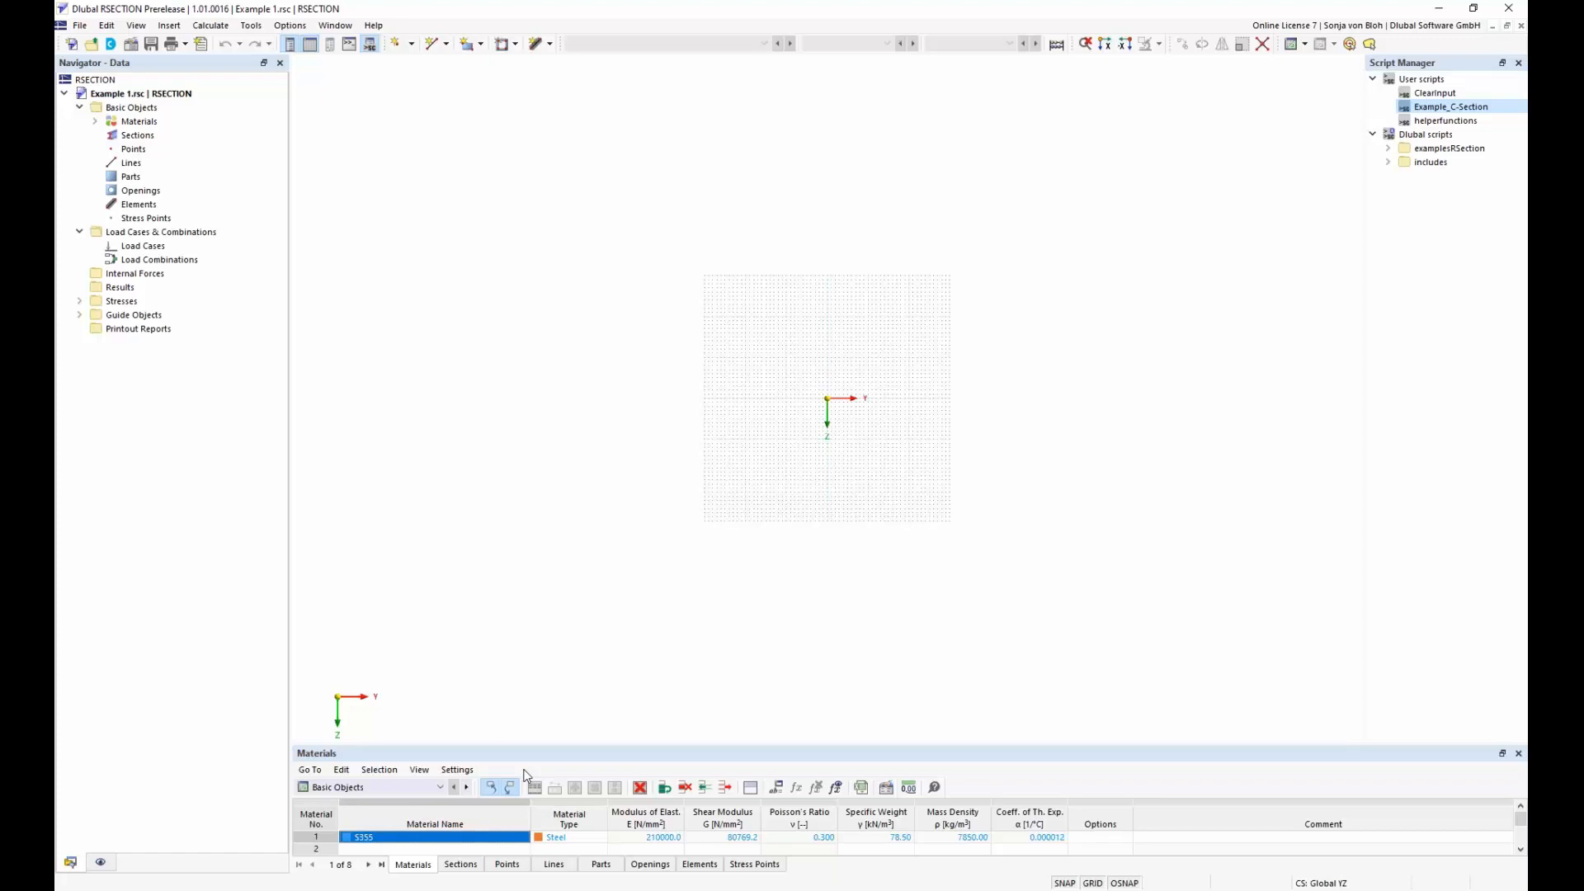
{"action": "left_click", "coordinate": [443, 785]}
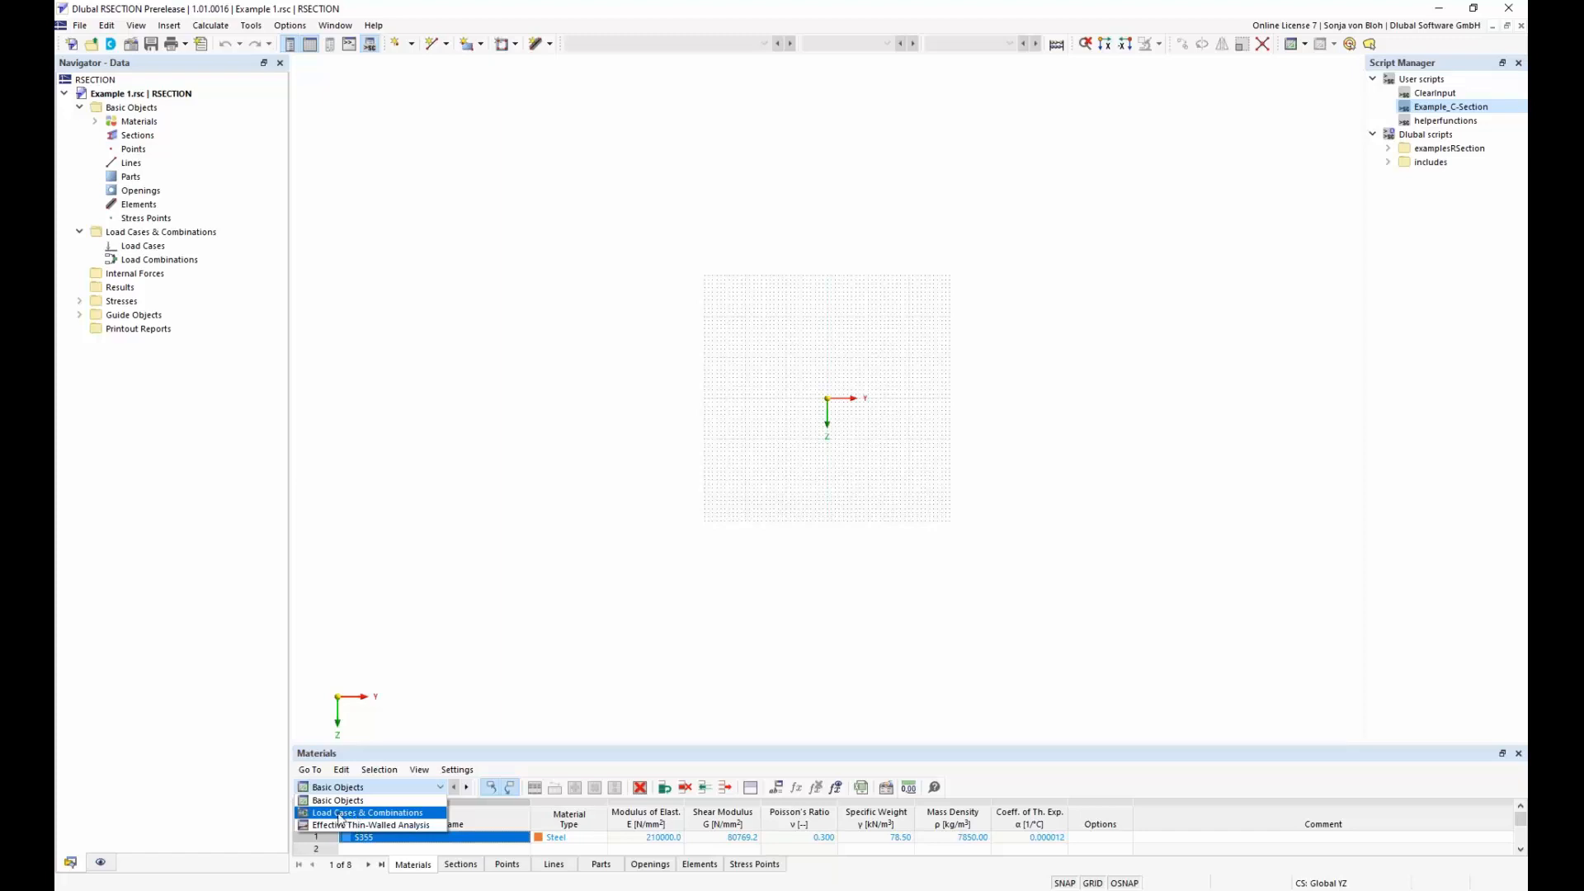
{"action": "left_click", "coordinate": [345, 813]}
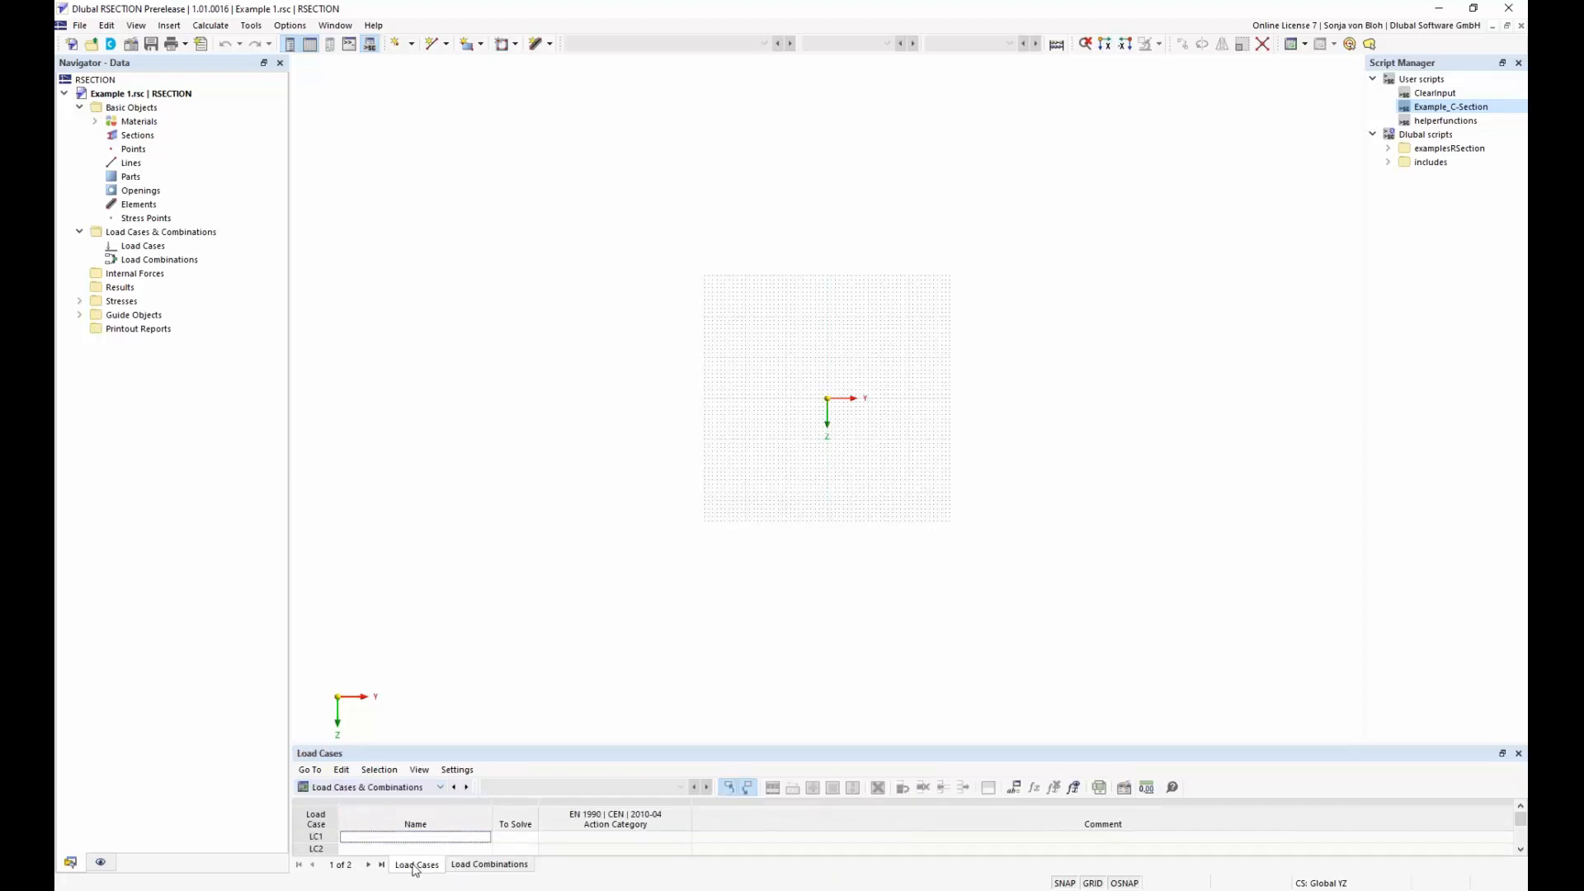
{"action": "left_click", "coordinate": [498, 866]}
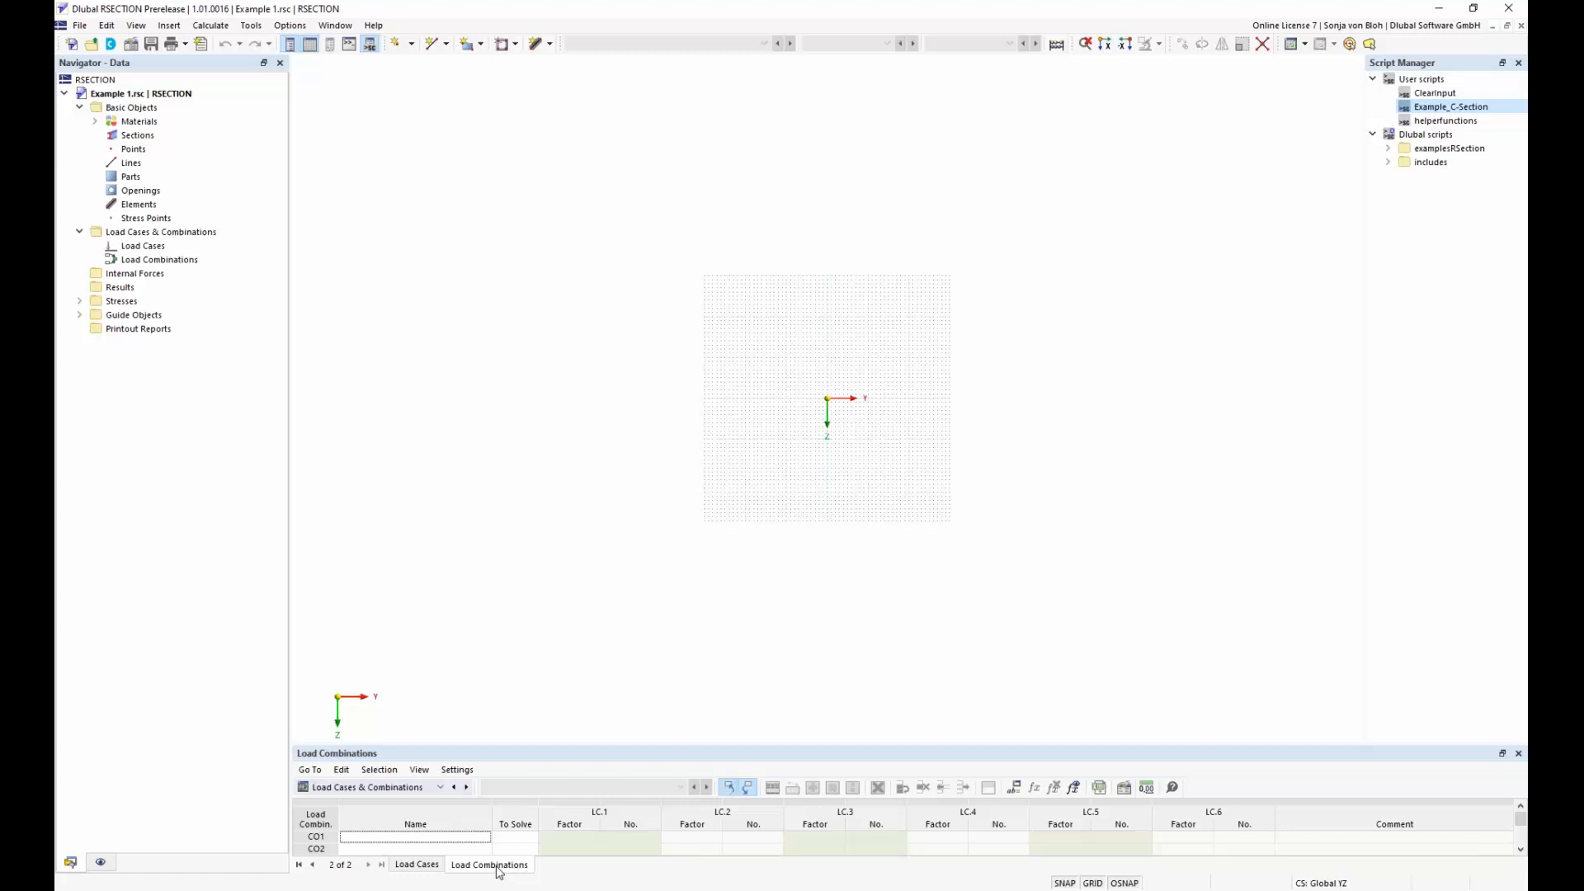
{"action": "left_click", "coordinate": [437, 866]}
{"action": "left_click", "coordinate": [416, 786]}
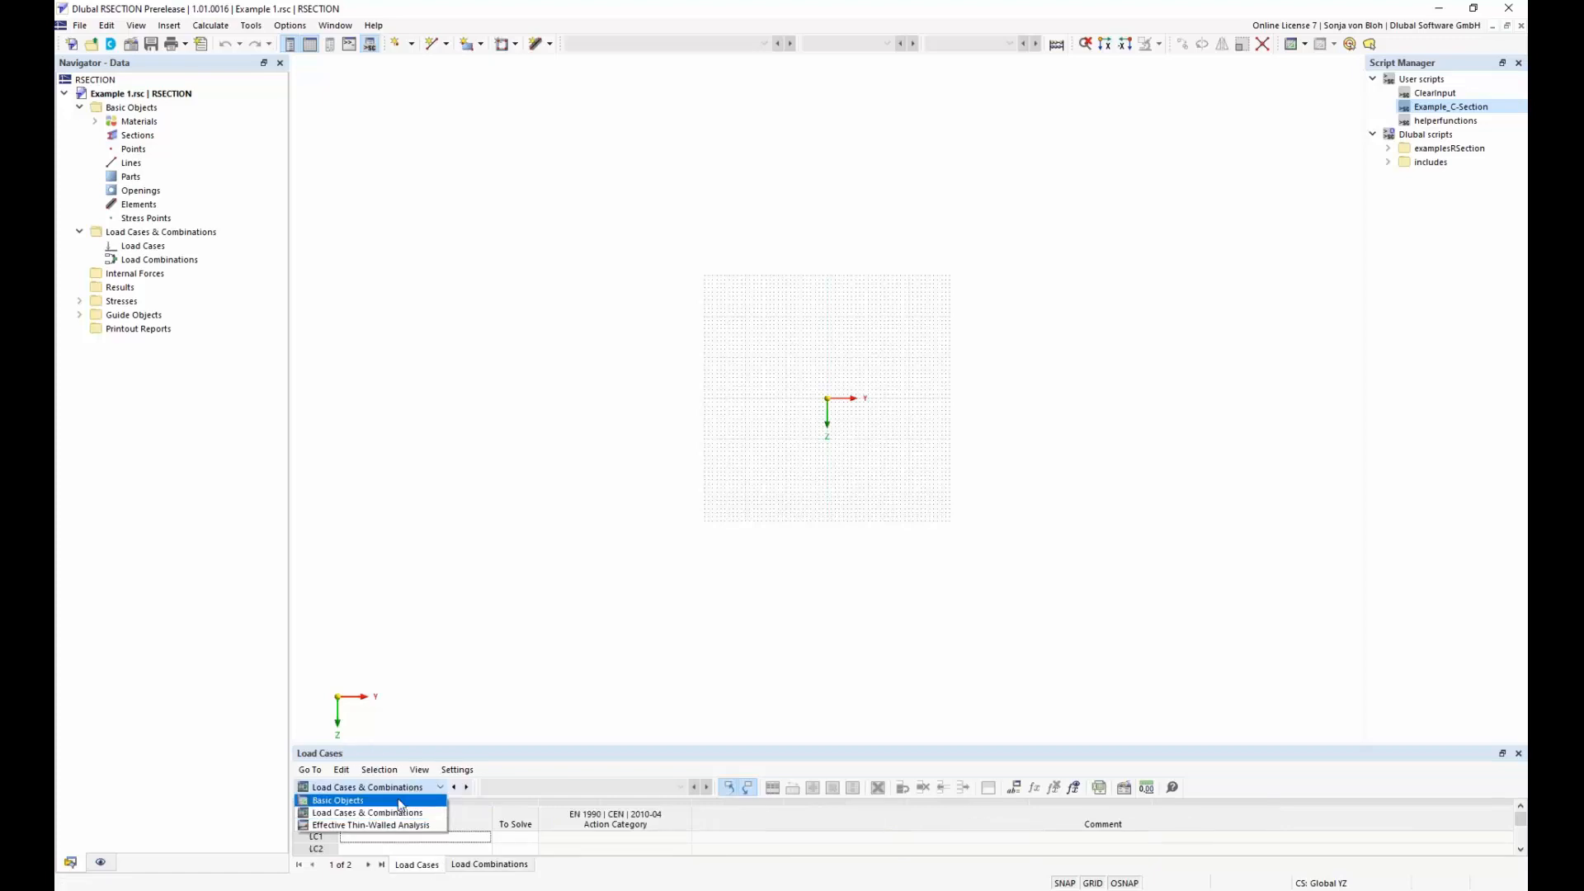
{"action": "left_click", "coordinate": [400, 800]}
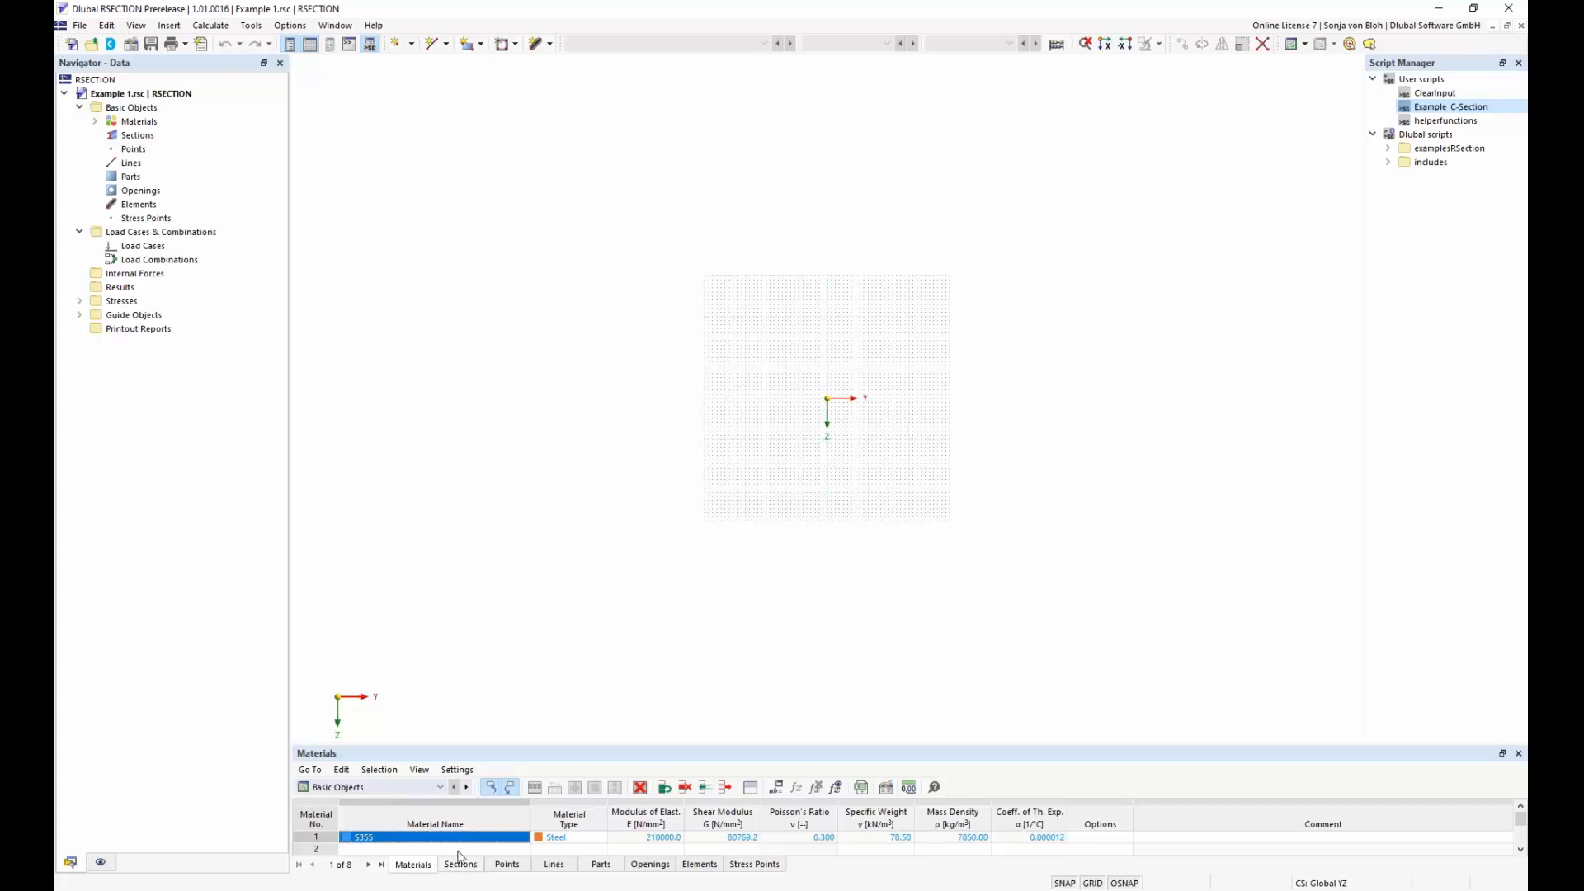
{"action": "right_click", "coordinate": [159, 124]}
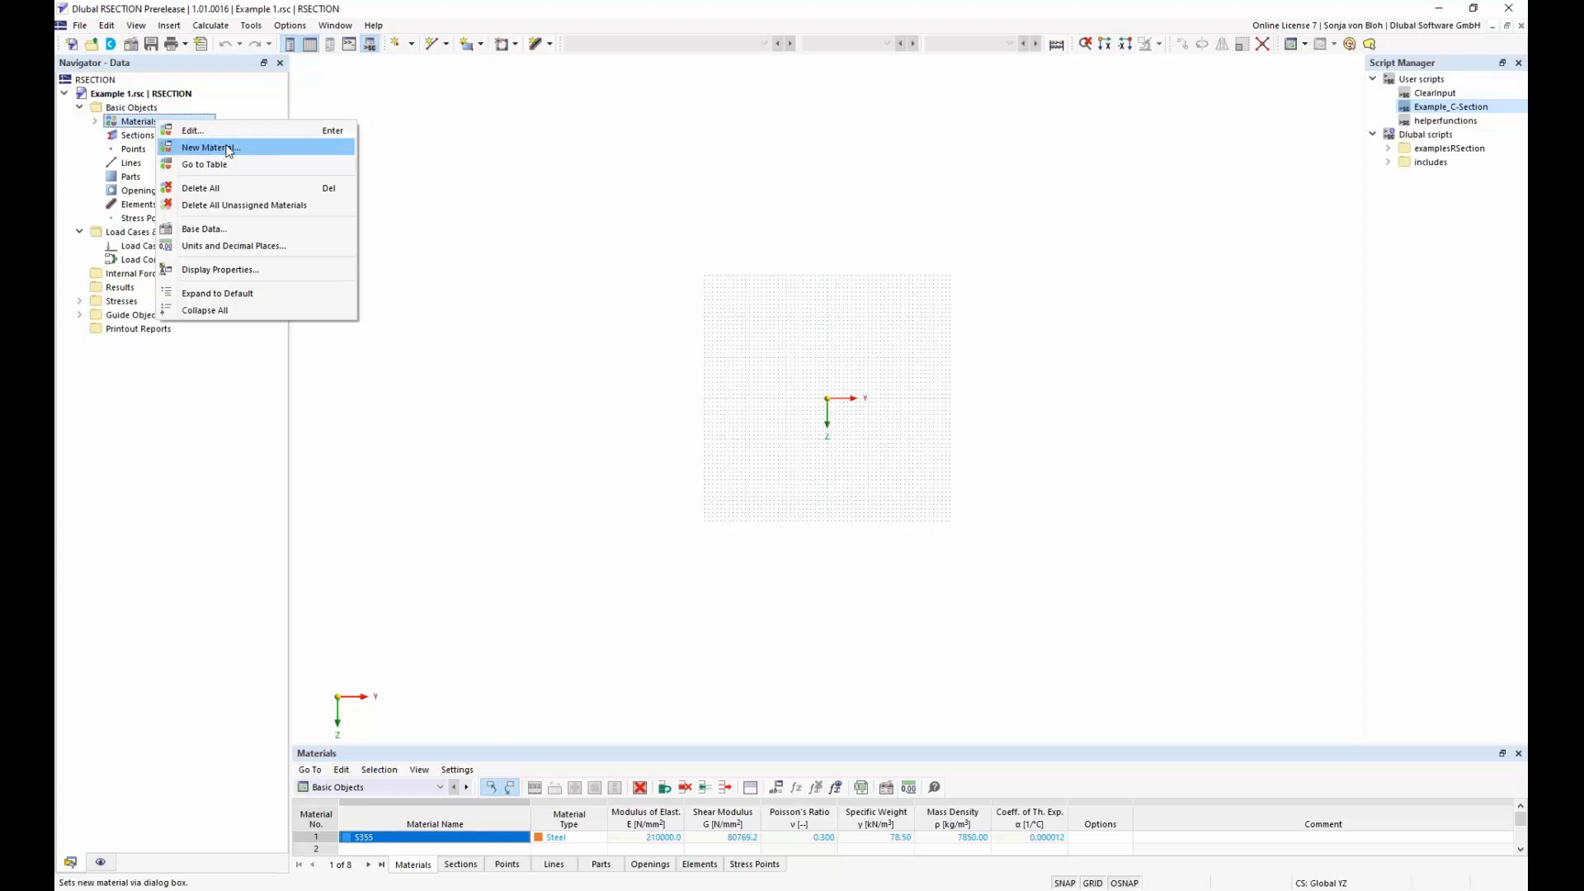
{"action": "left_click", "coordinate": [489, 390]}
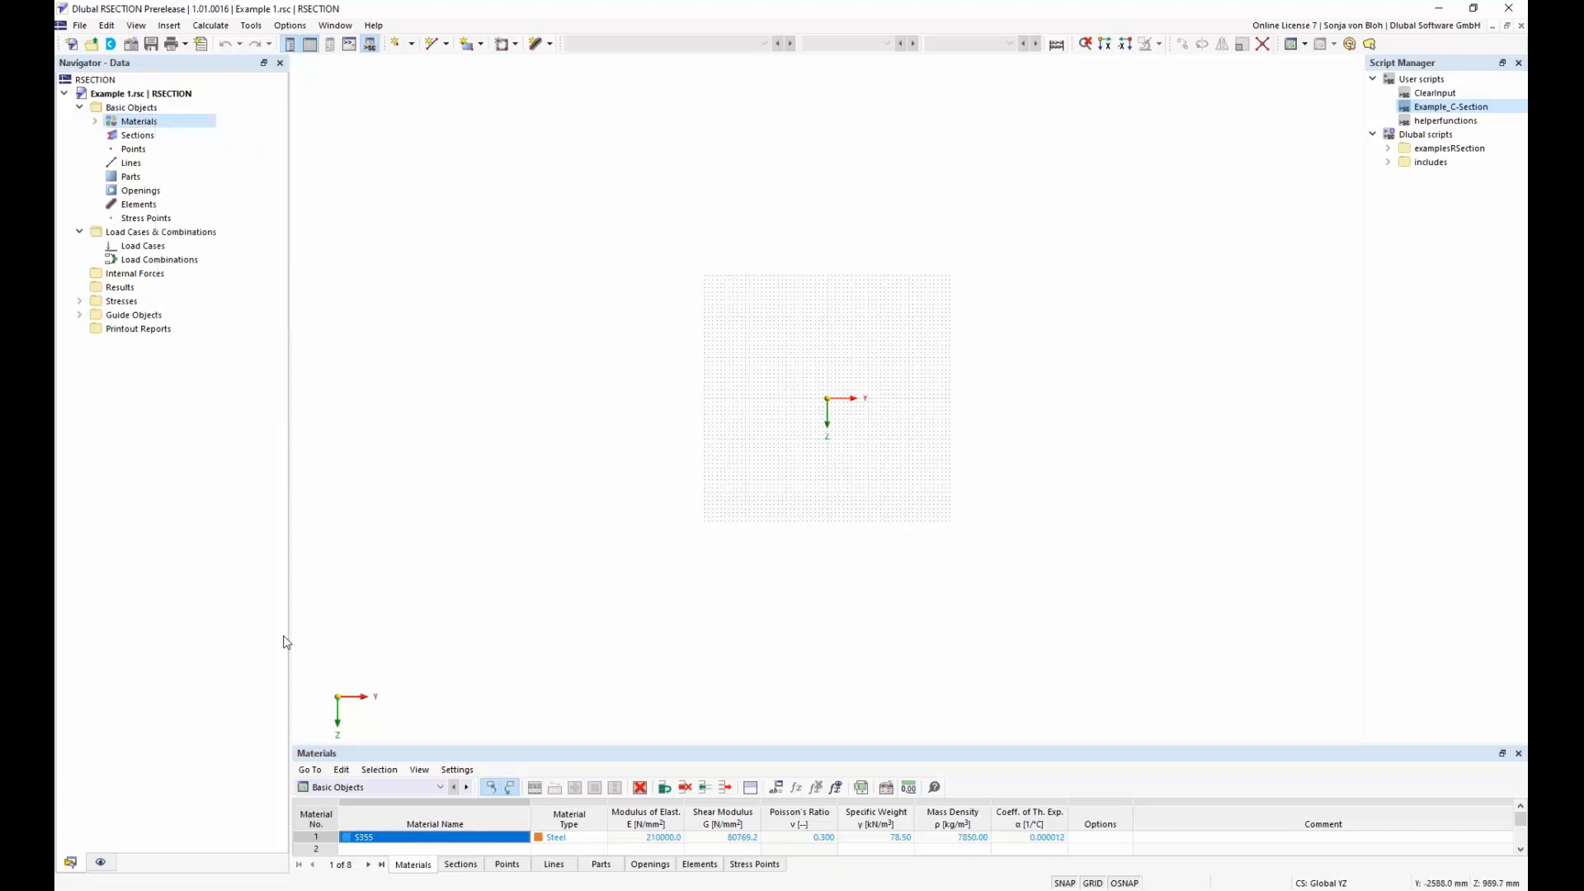
Step: Hide the grid through the display settings, show it again and return to the model data
{"action": "left_click", "coordinate": [101, 861]}
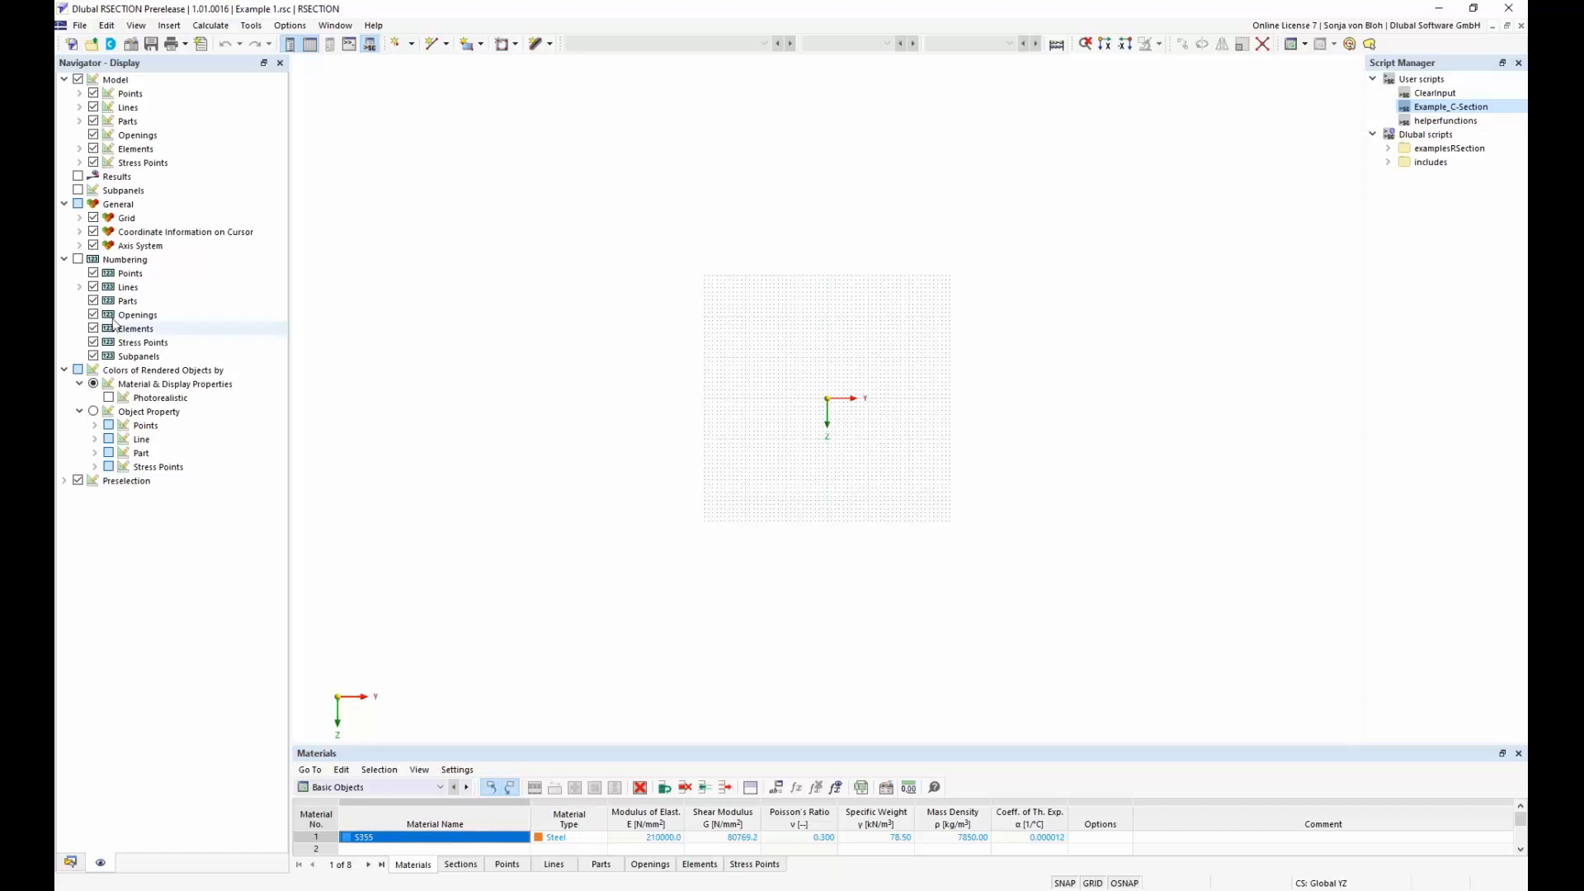
{"action": "left_click", "coordinate": [92, 217]}
{"action": "left_click", "coordinate": [94, 219]}
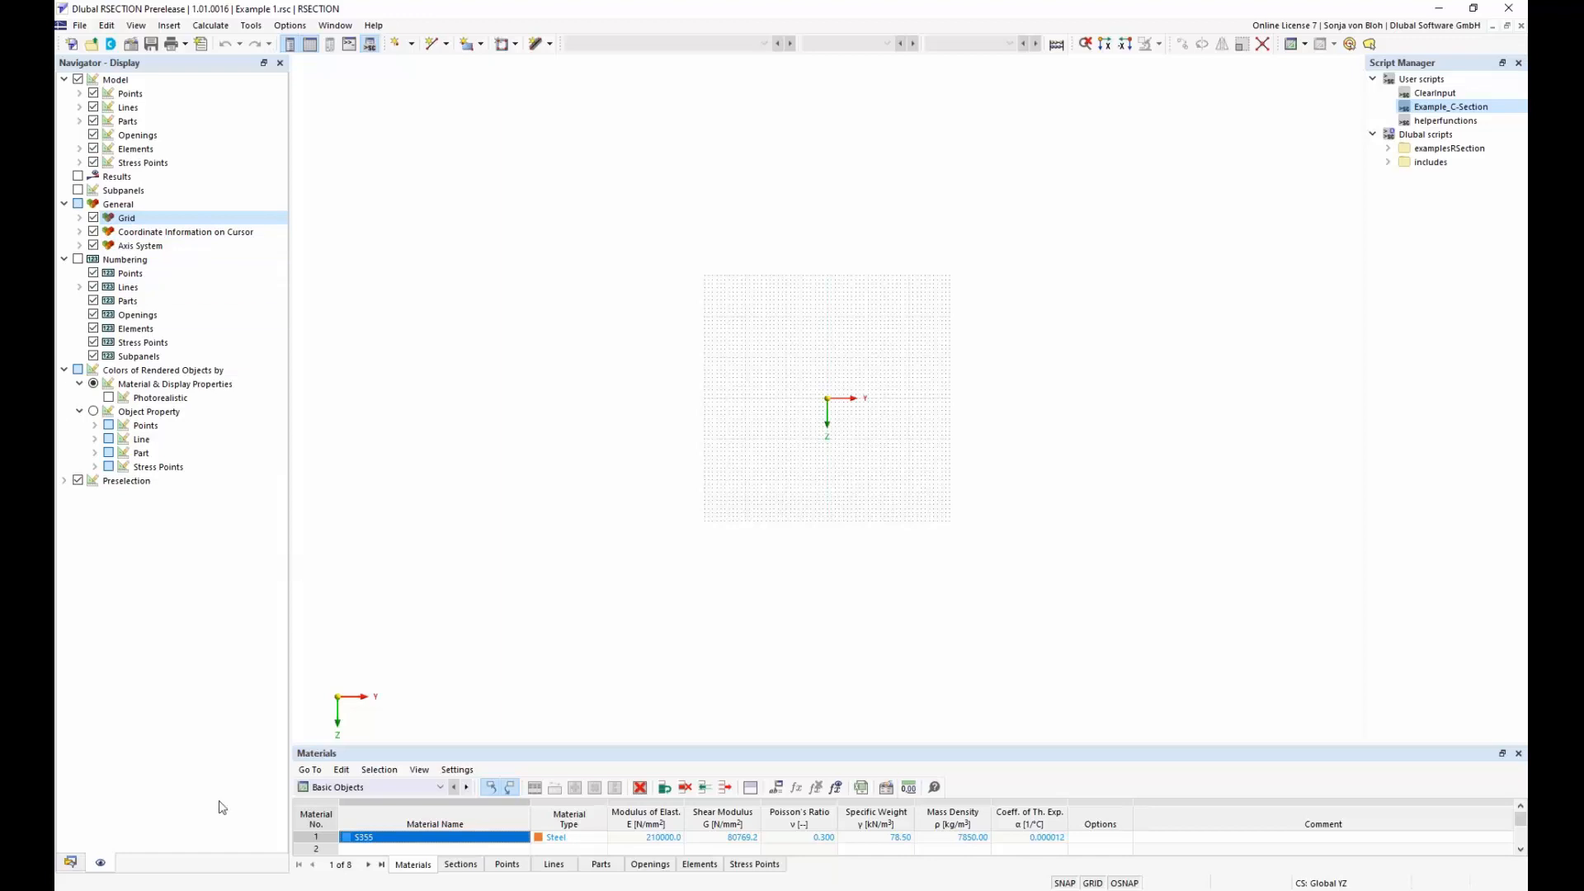
{"action": "left_click", "coordinate": [71, 862]}
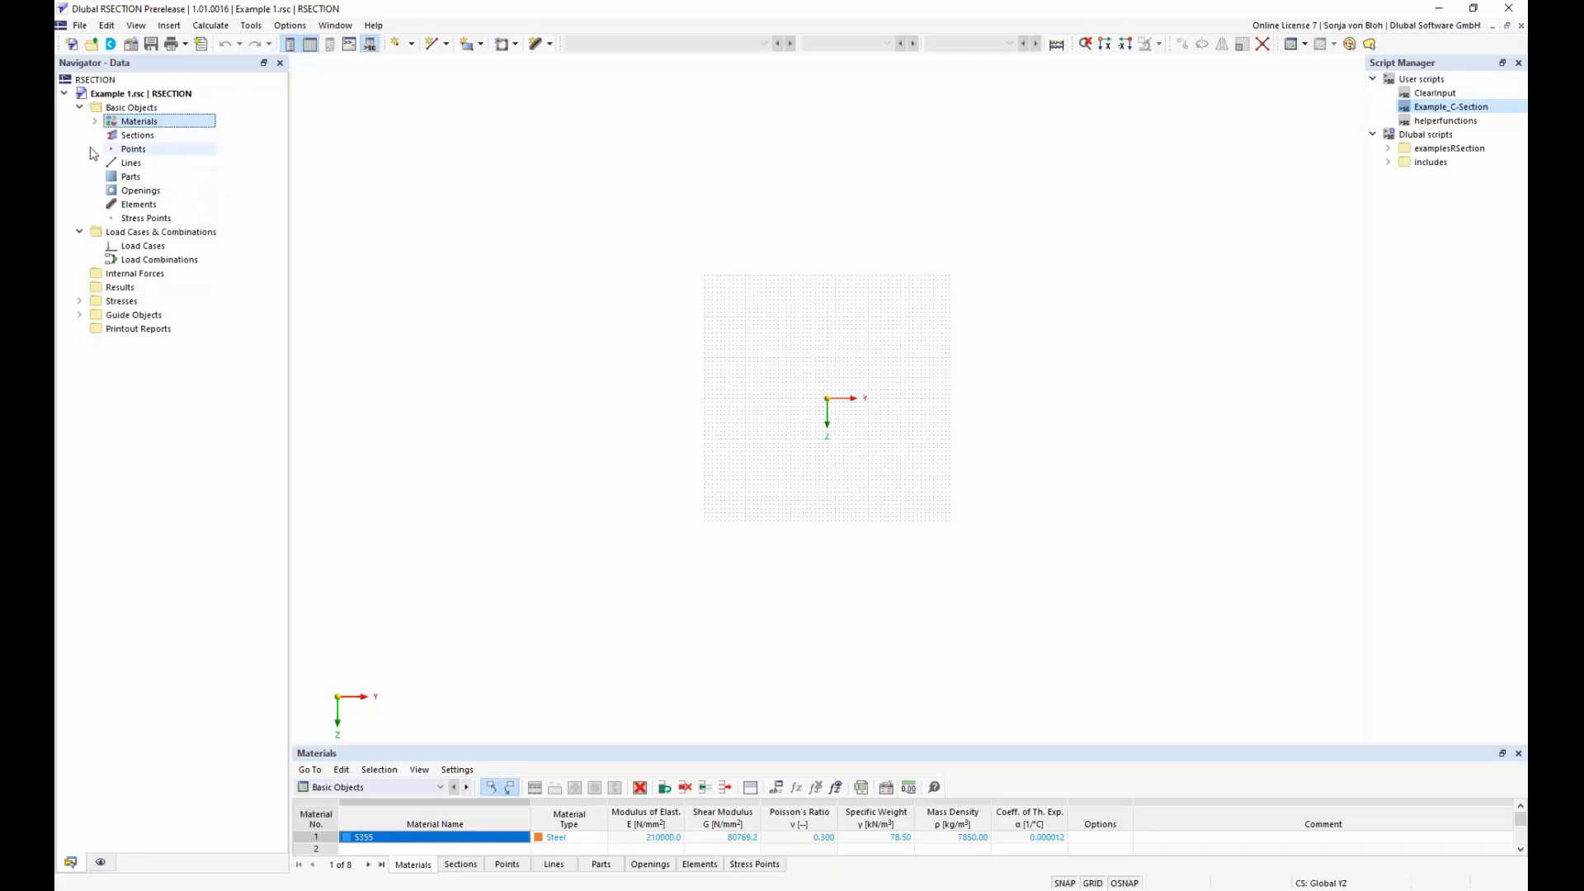
Step: Open the existing S355 material in the model data for editing
{"action": "left_click", "coordinate": [95, 122]}
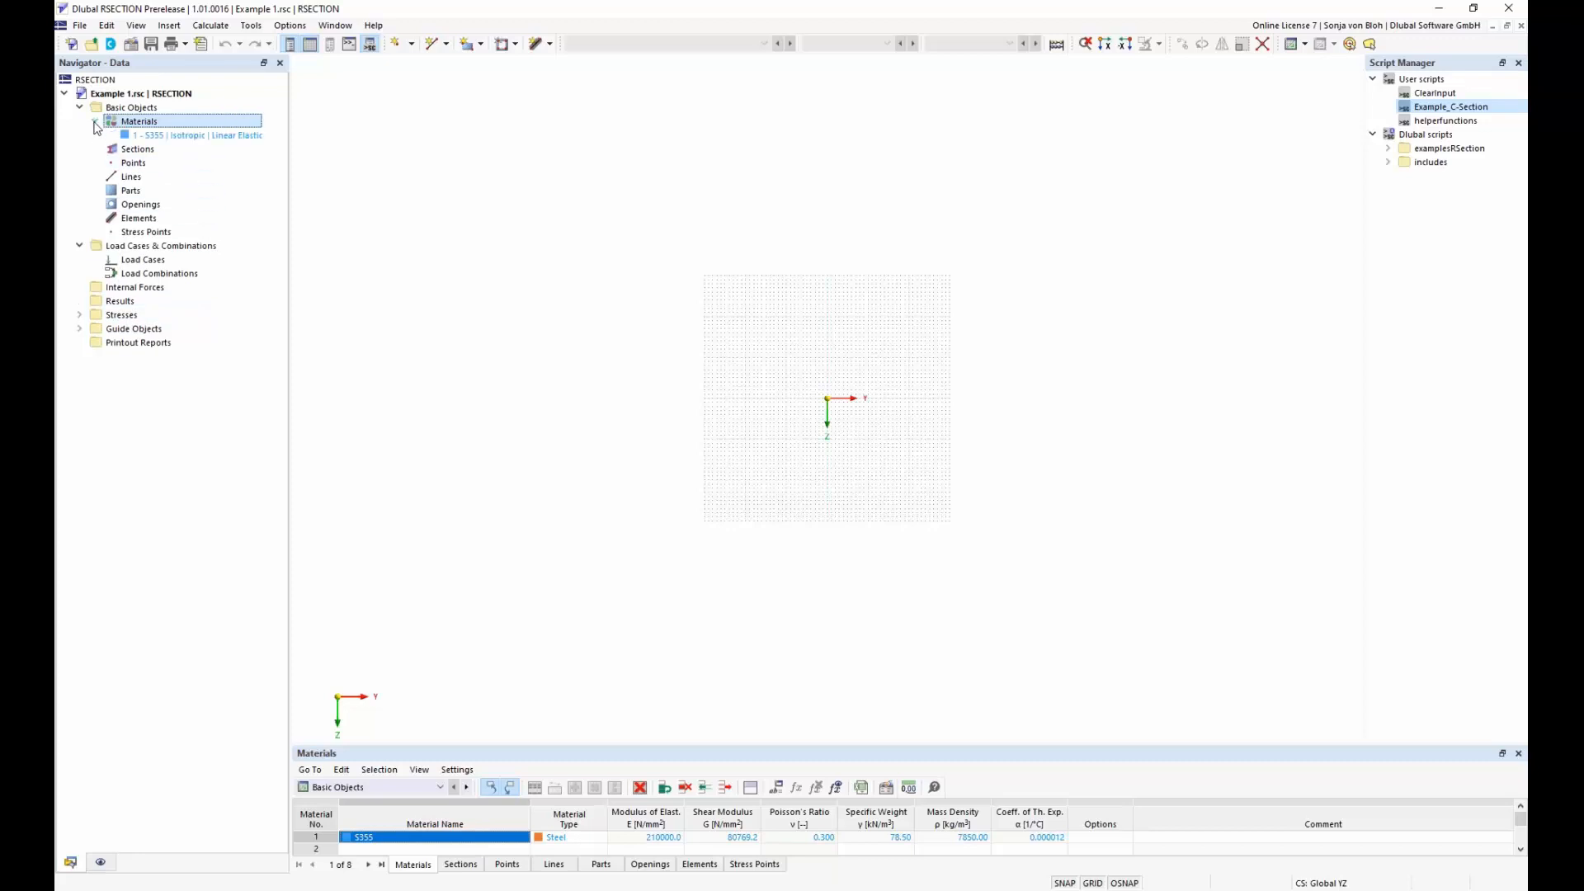
{"action": "left_click", "coordinate": [194, 137]}
{"action": "right_click", "coordinate": [195, 138]}
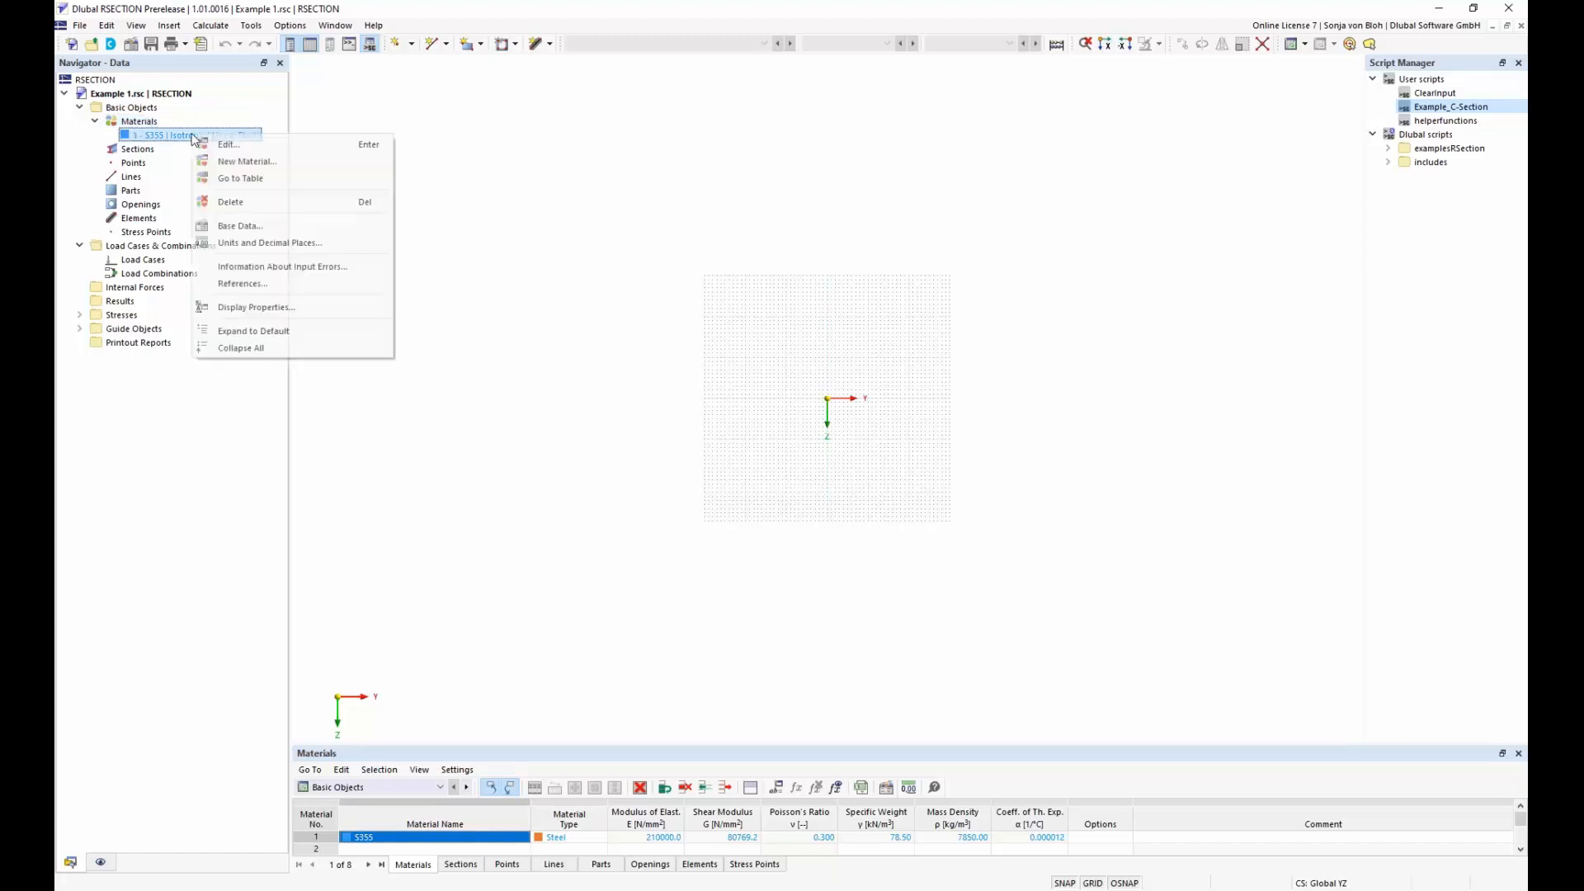
{"action": "left_click", "coordinate": [244, 148]}
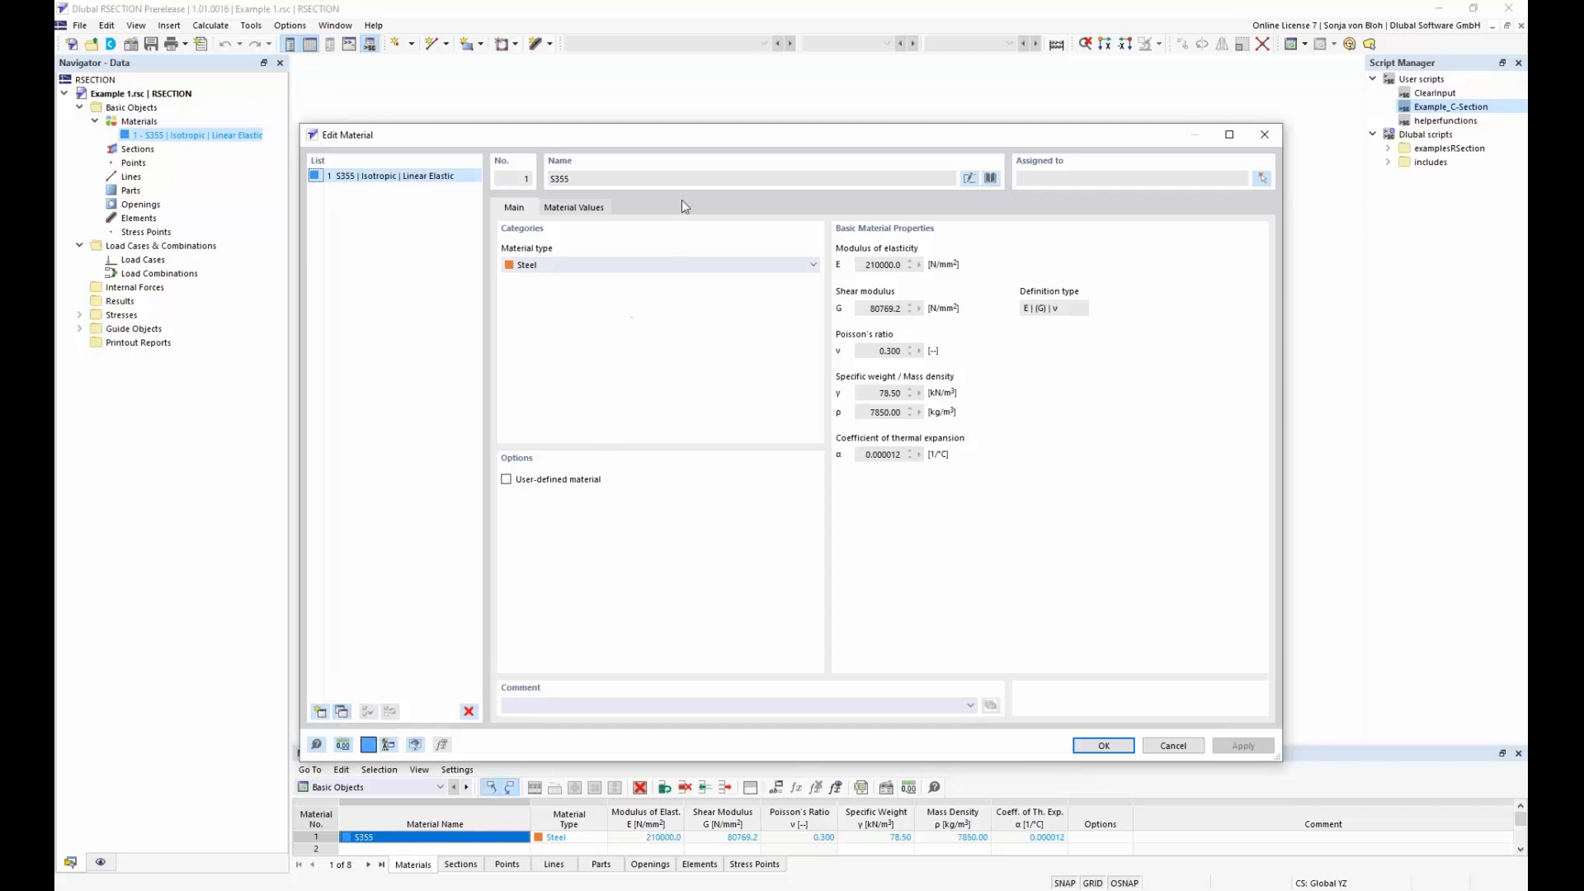
Step: Replace the material's name with the suggested steel grade S235J0 | EN 10025-2:2004-11
{"action": "left_click", "coordinate": [968, 179]}
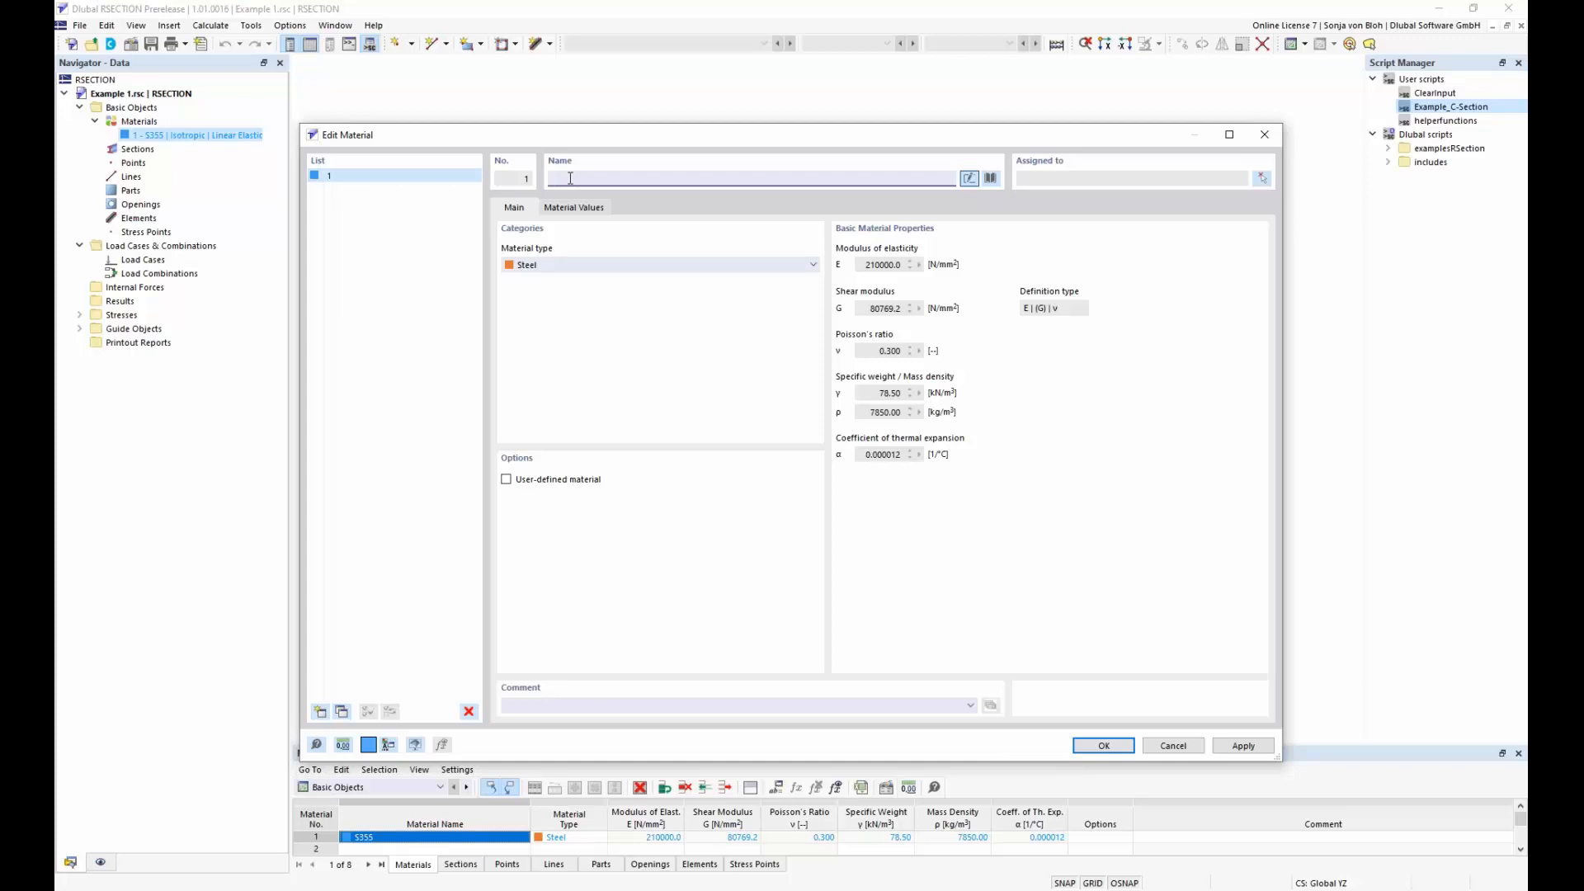
{"action": "type", "text": "S"}
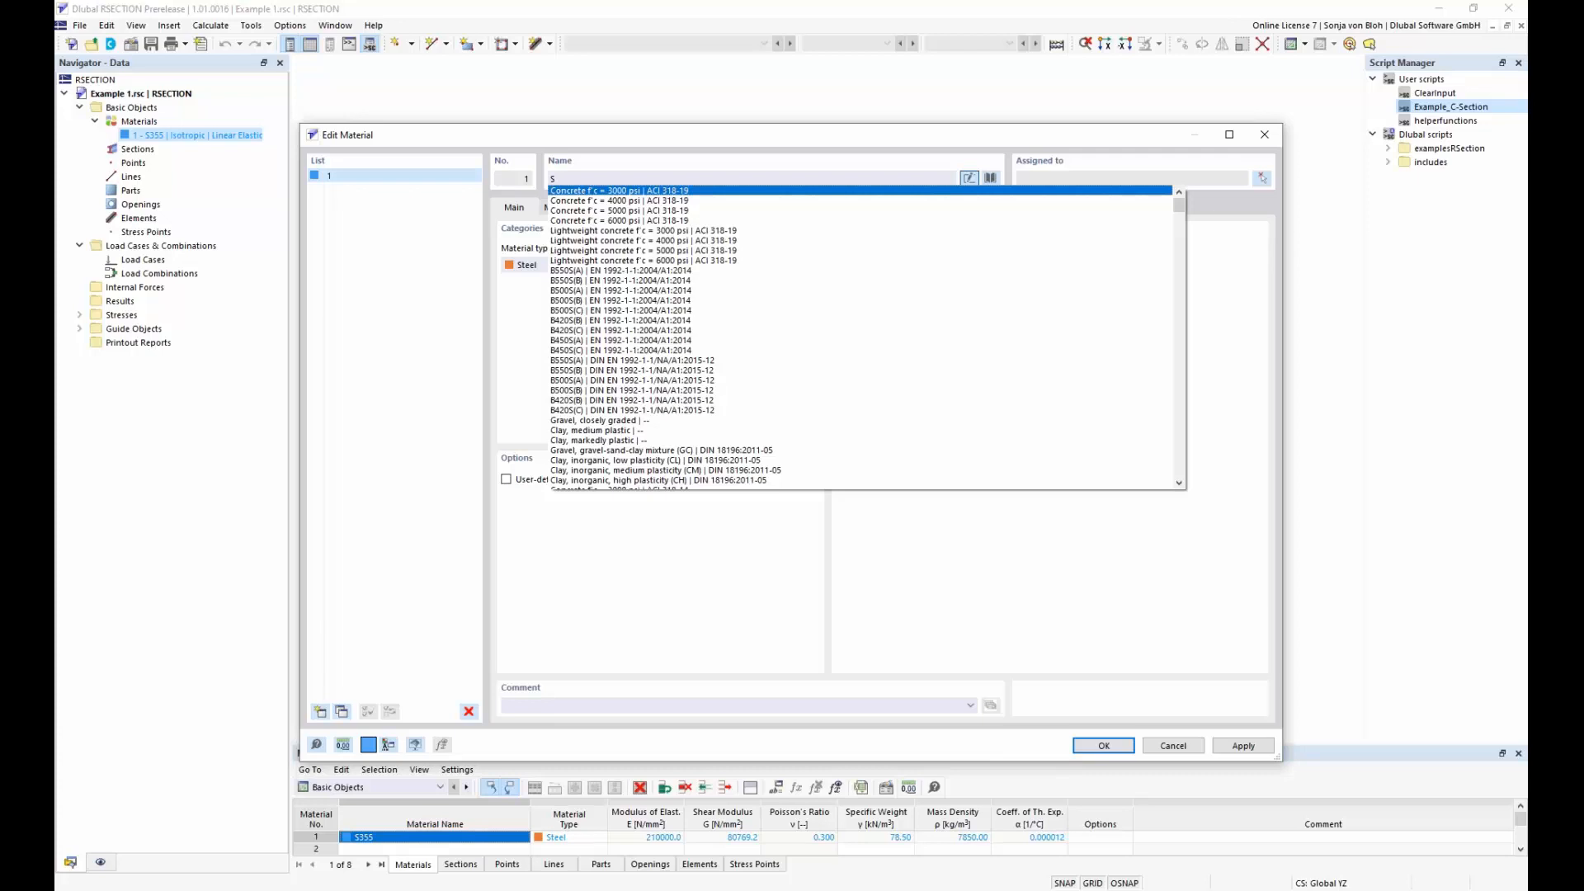
{"action": "type", "text": "235"}
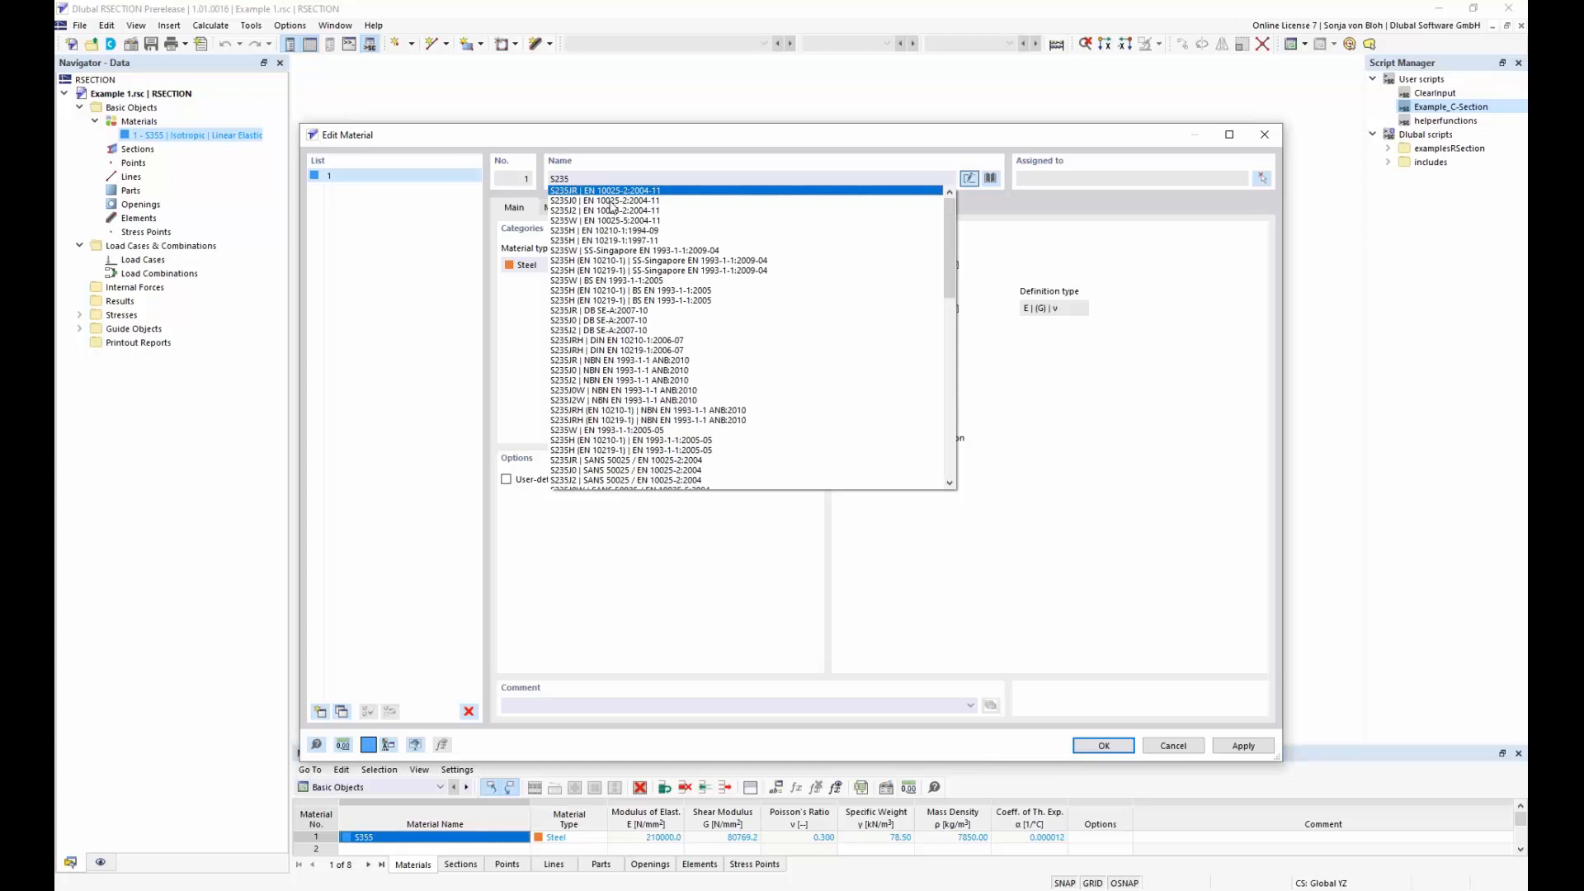
{"action": "left_click", "coordinate": [611, 202]}
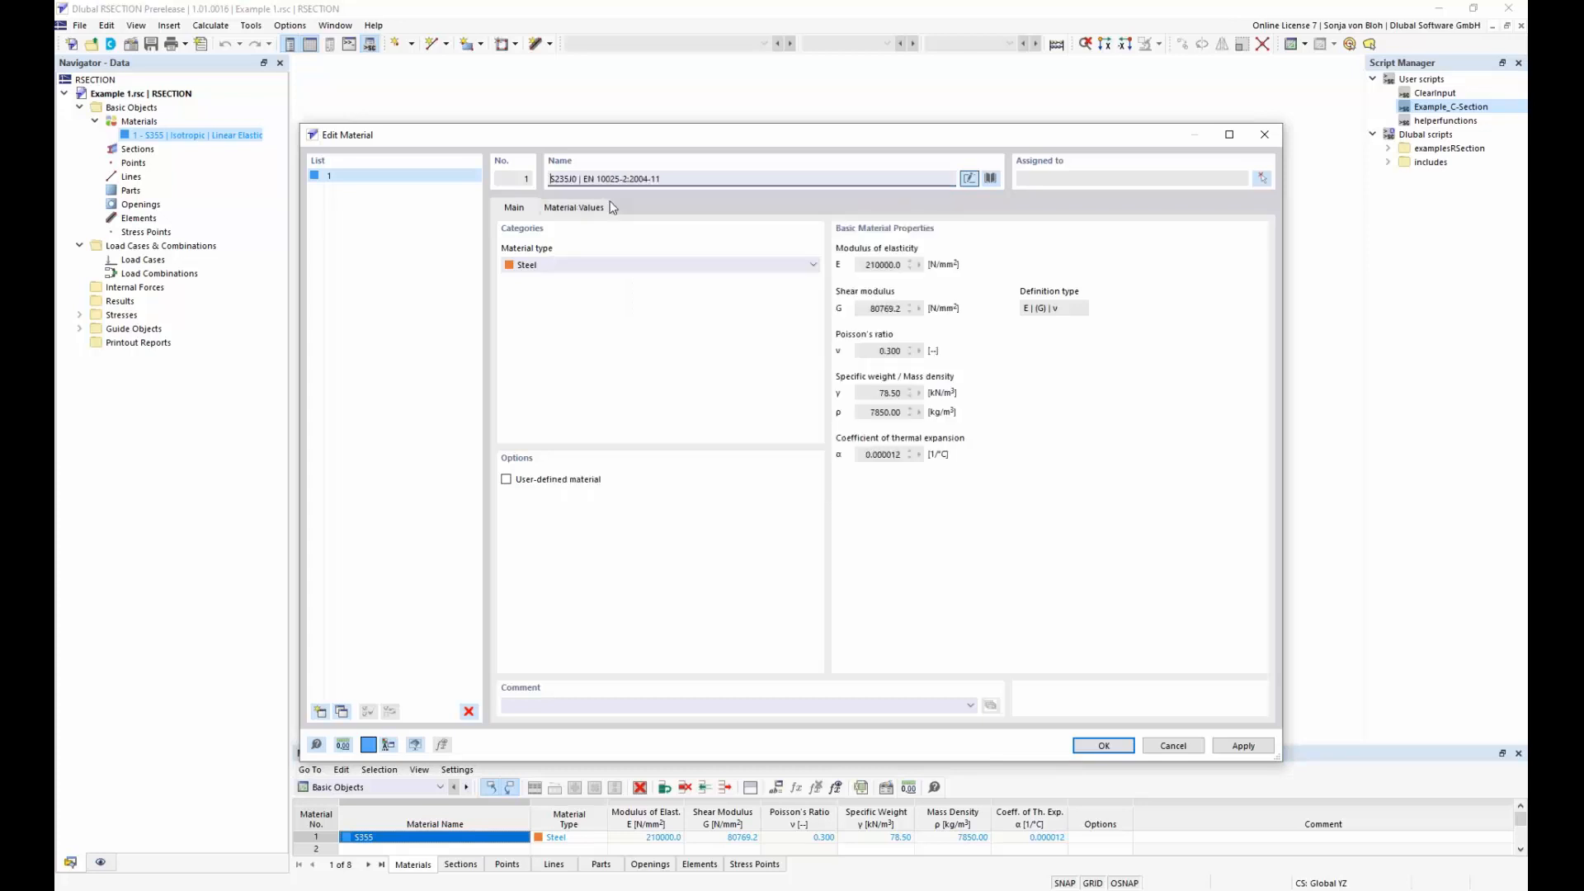
Step: Assign S355 to EN 10025-2:2004-11 from the material library, filtering by material type Steel and searching for "S355"
{"action": "left_click", "coordinate": [993, 180]}
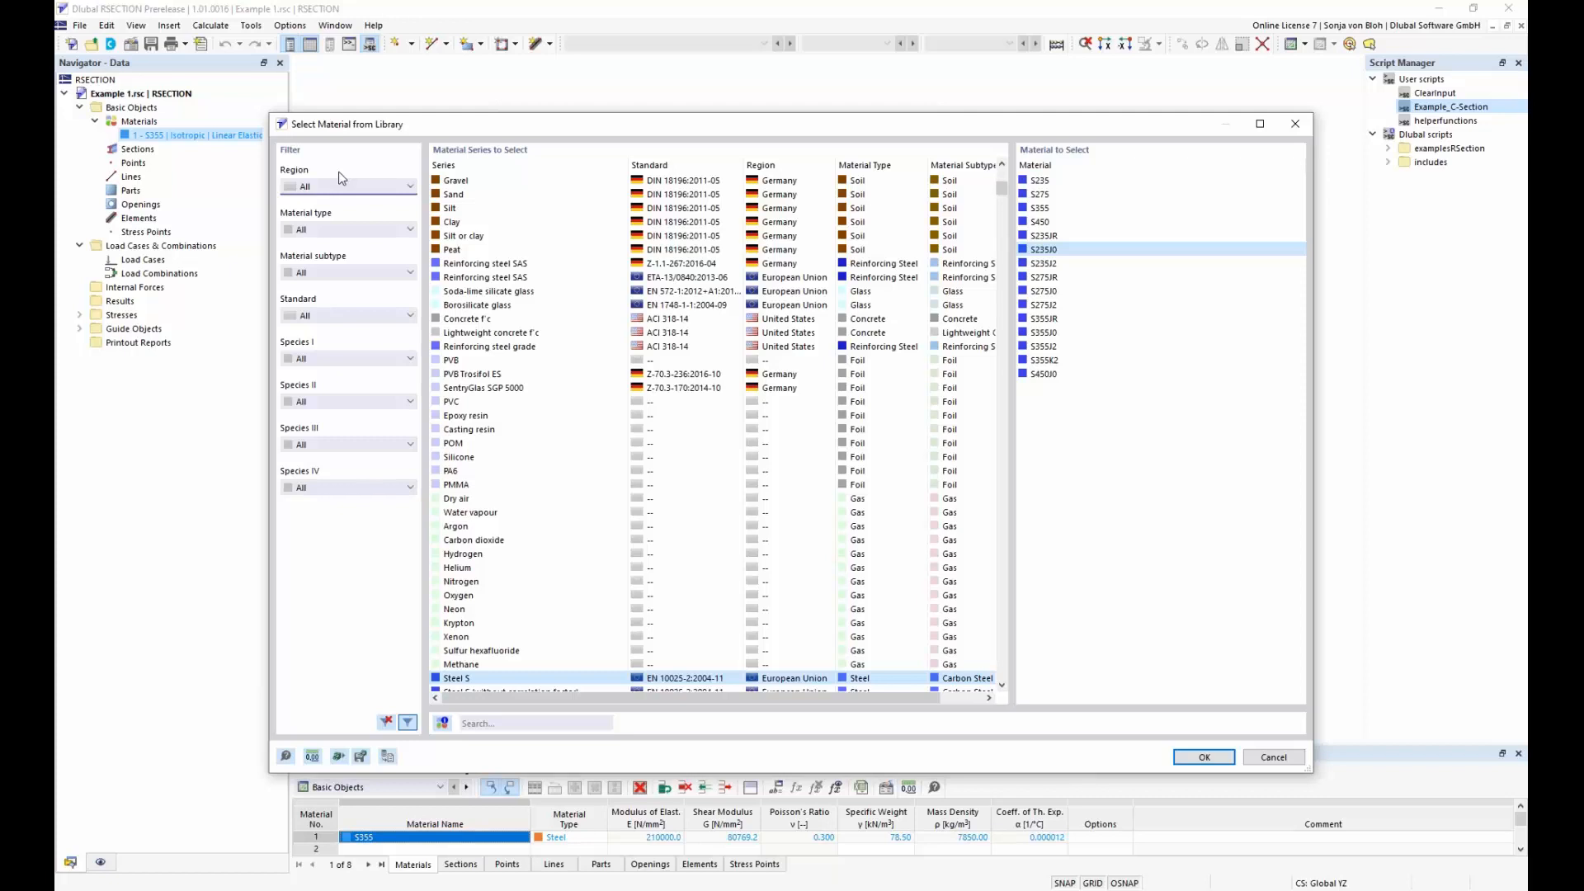
{"action": "left_click", "coordinate": [410, 231]}
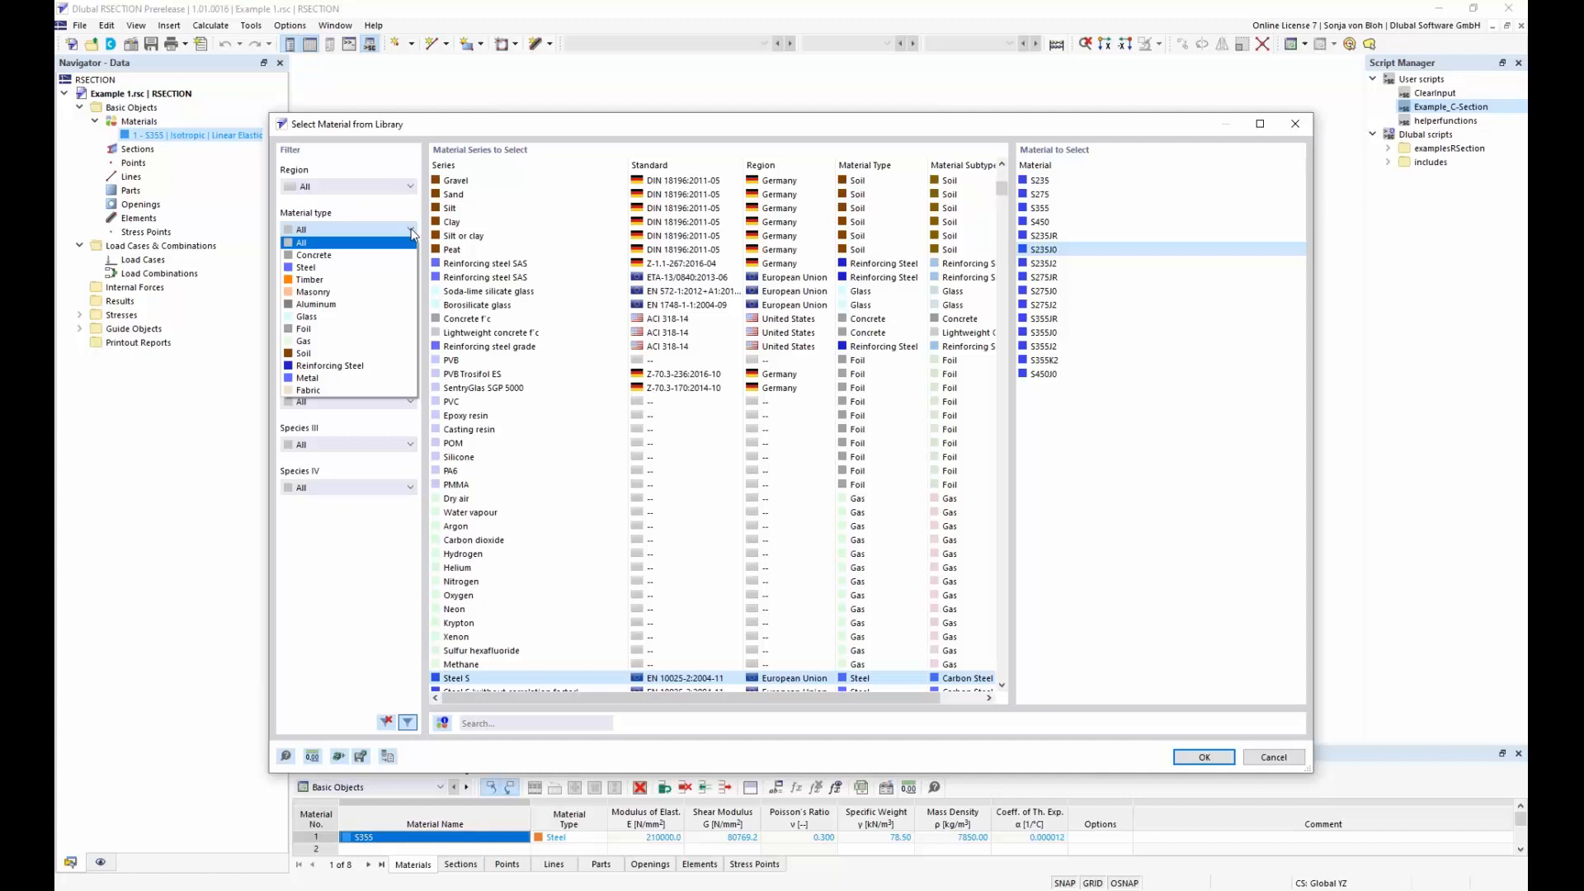
{"action": "left_click", "coordinate": [327, 268]}
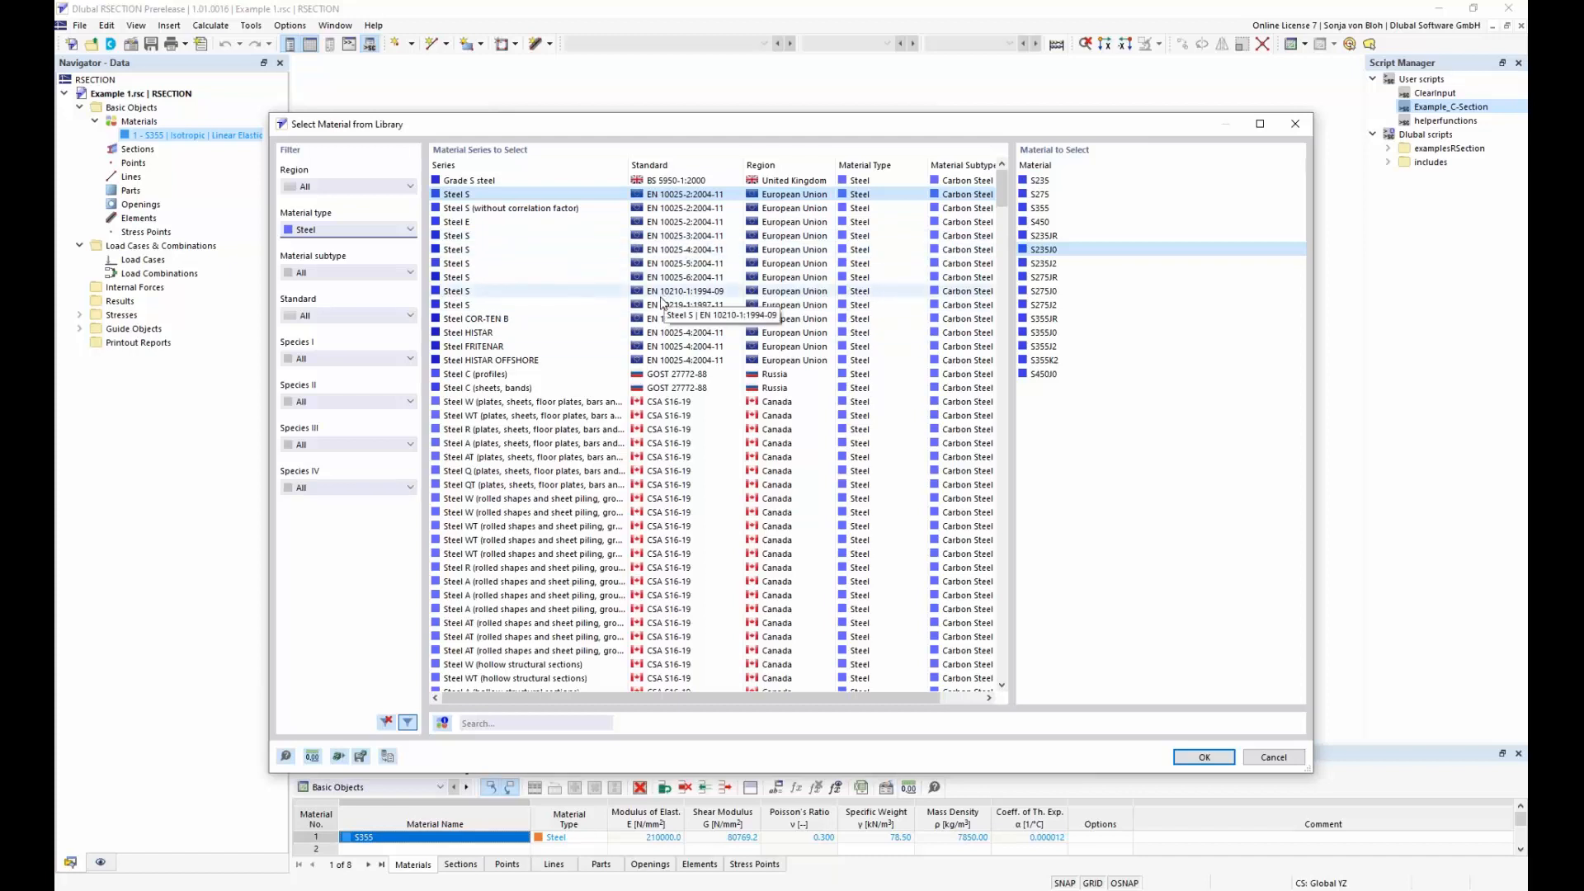
{"action": "left_click", "coordinate": [499, 723]}
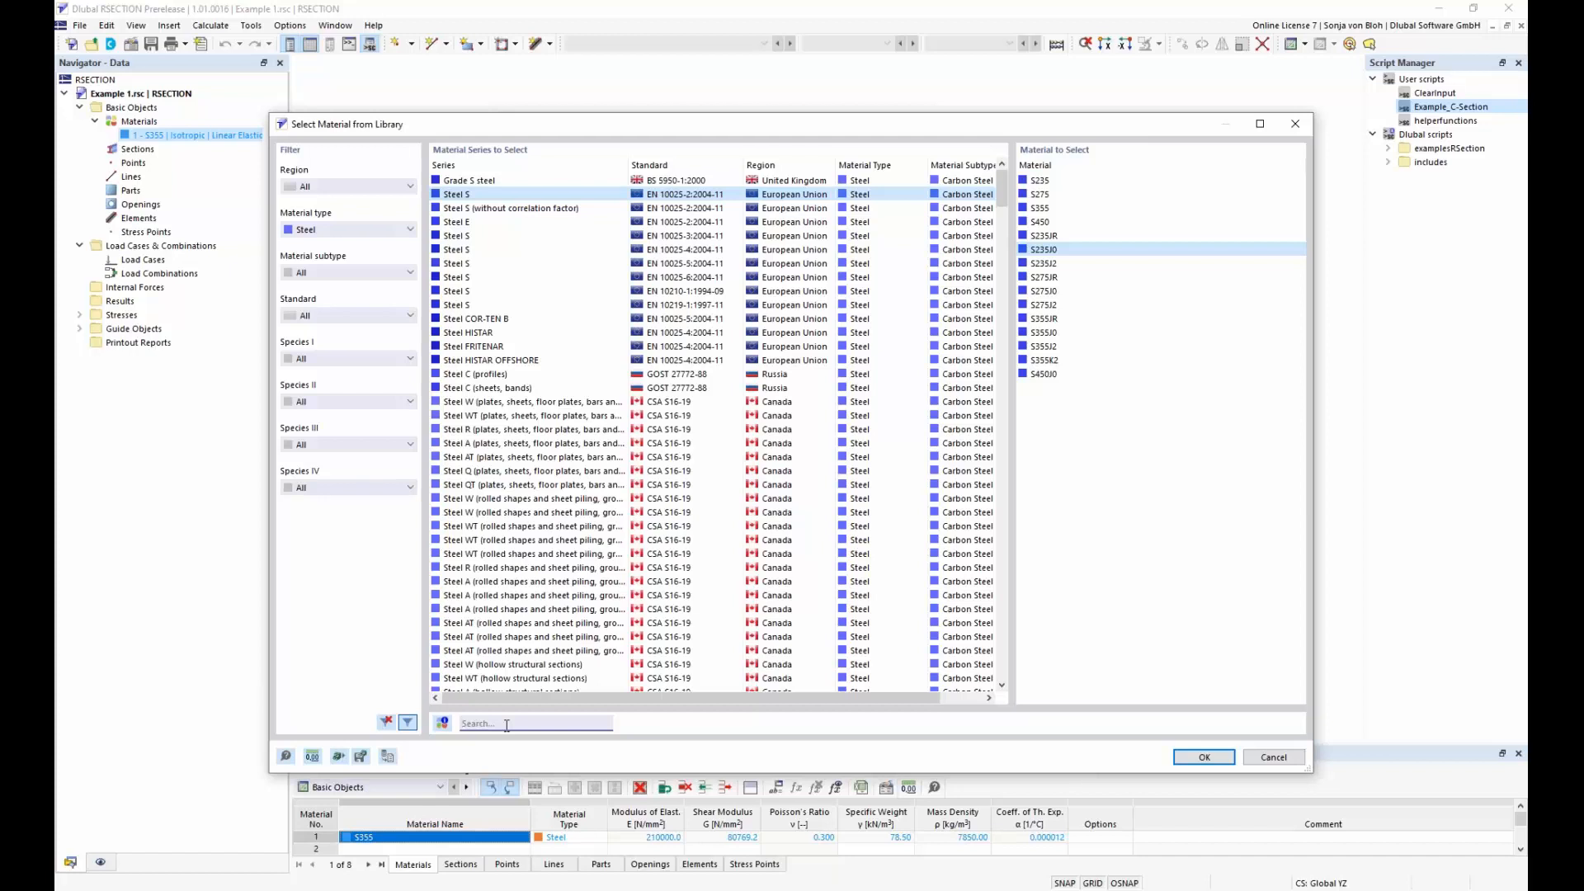
{"action": "type", "text": "S355"}
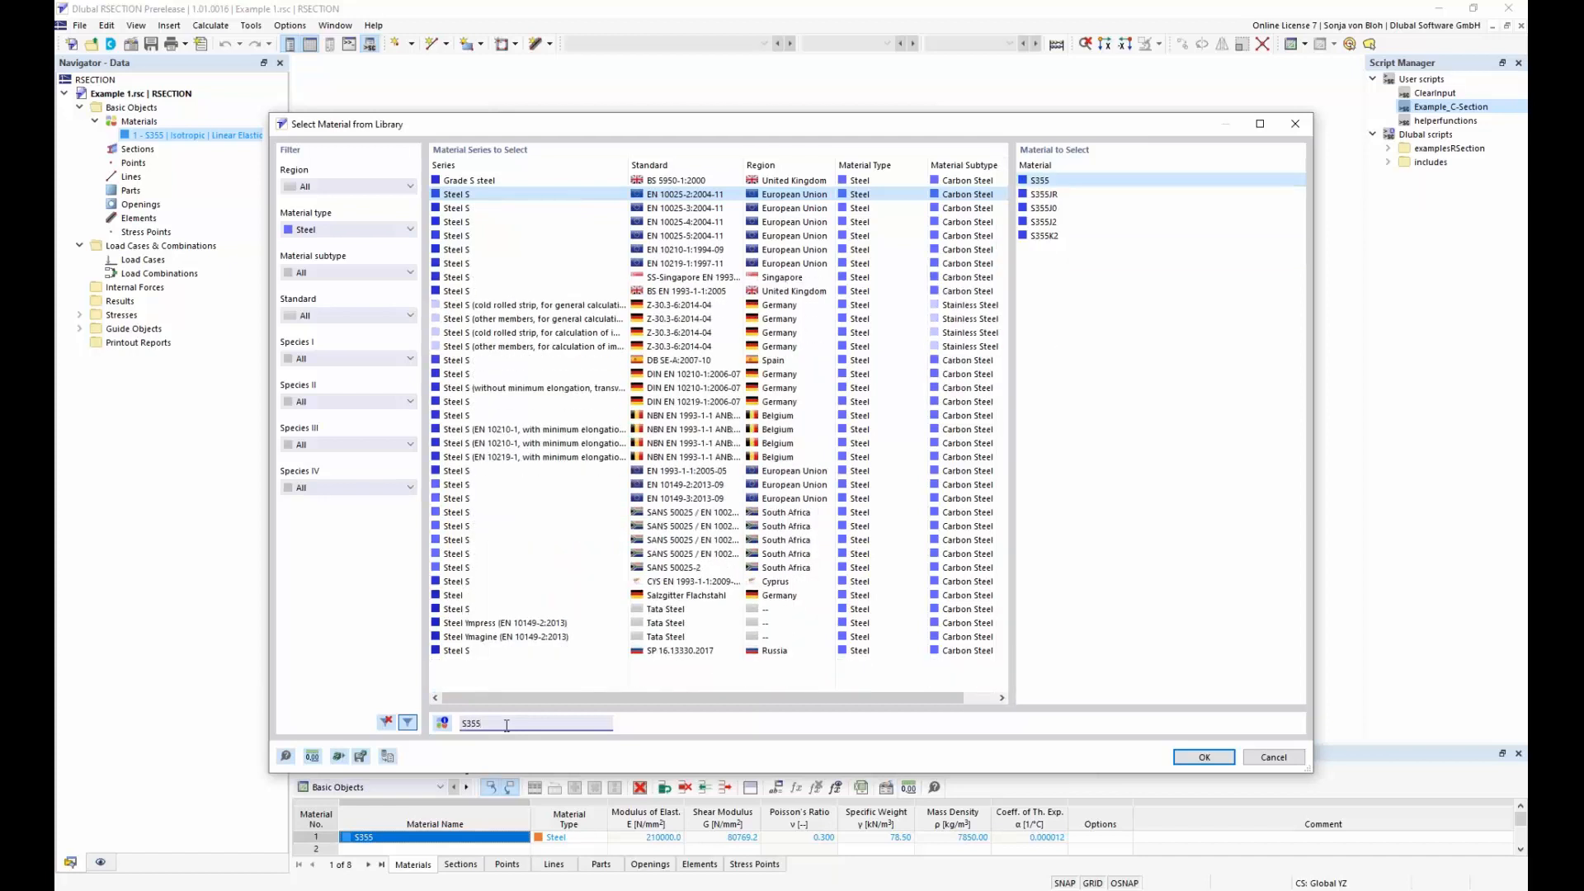
{"action": "left_click", "coordinate": [1041, 181]}
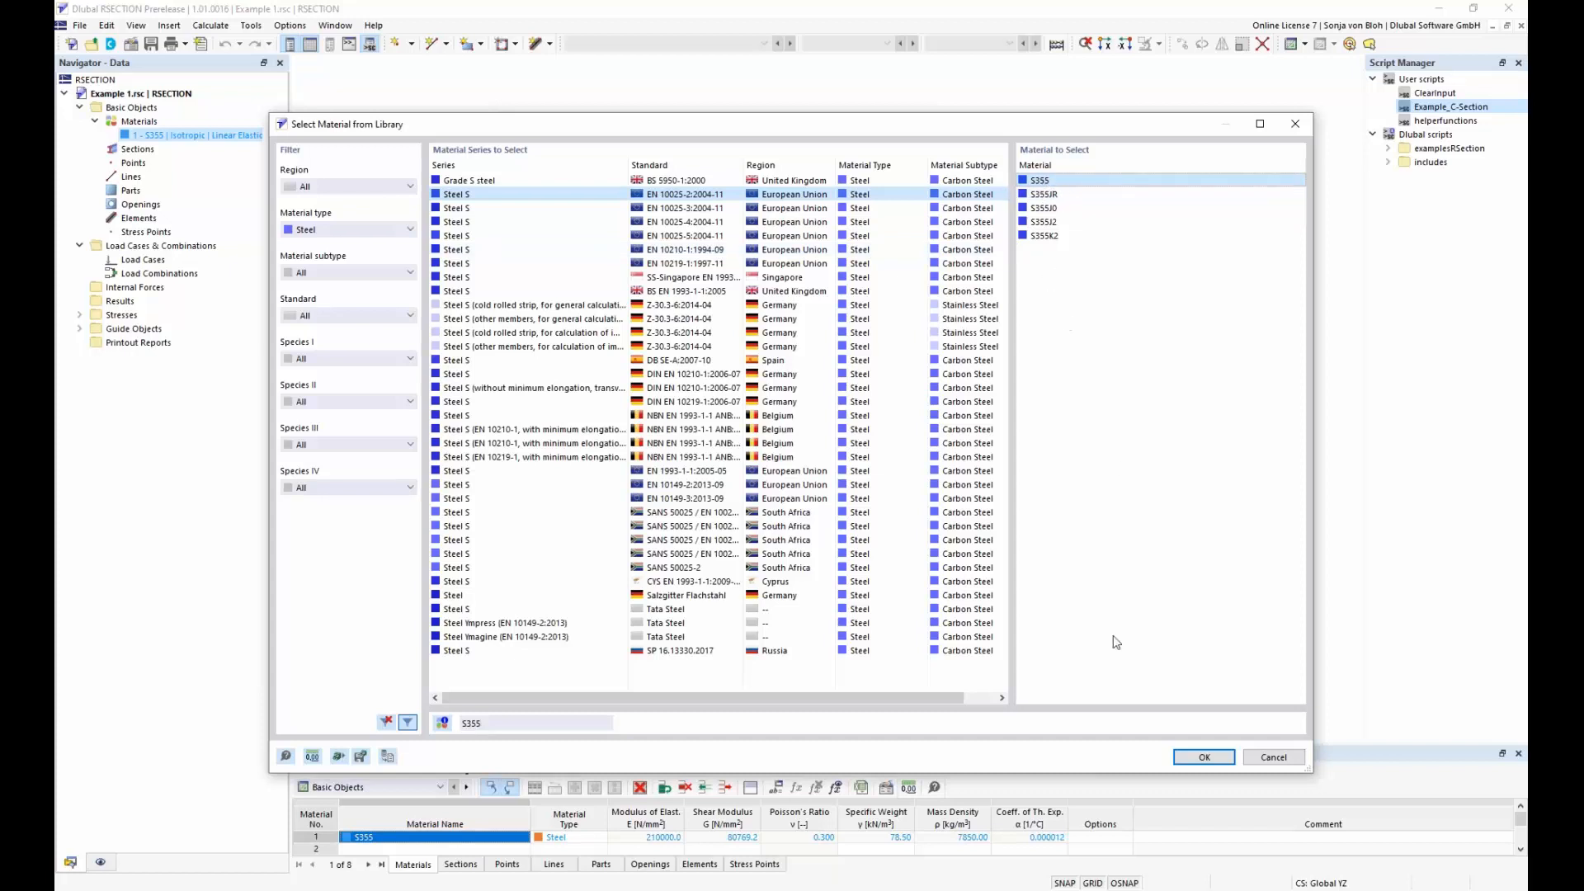
{"action": "left_click", "coordinate": [1201, 758]}
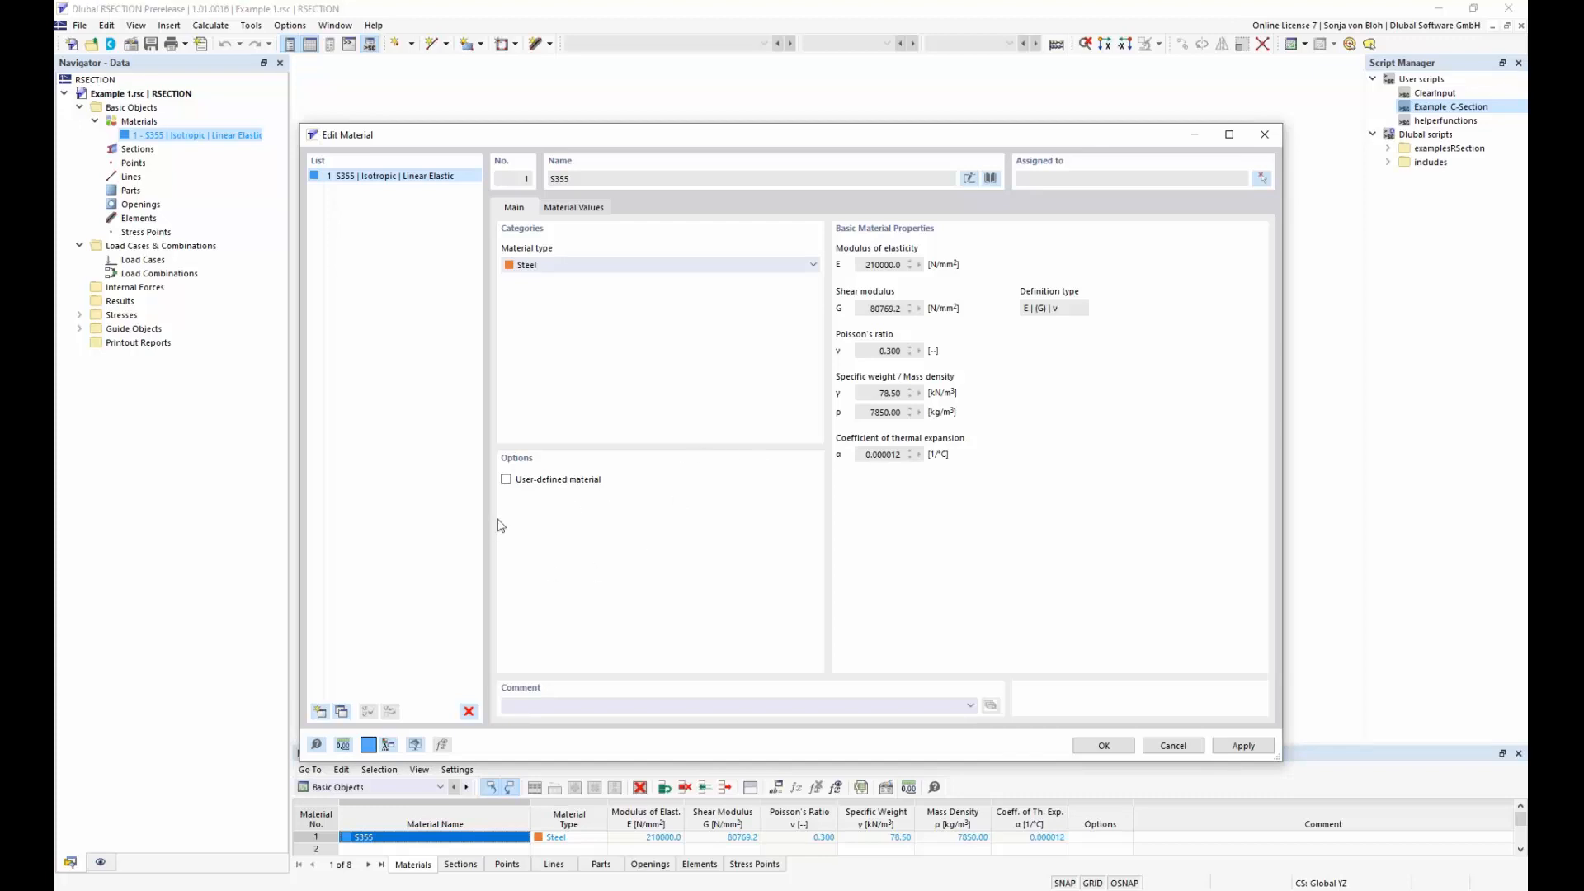
Step: Turn on the user-defined option for S355, review its material values, turn the option off again and accept the material
{"action": "left_click", "coordinate": [507, 479]}
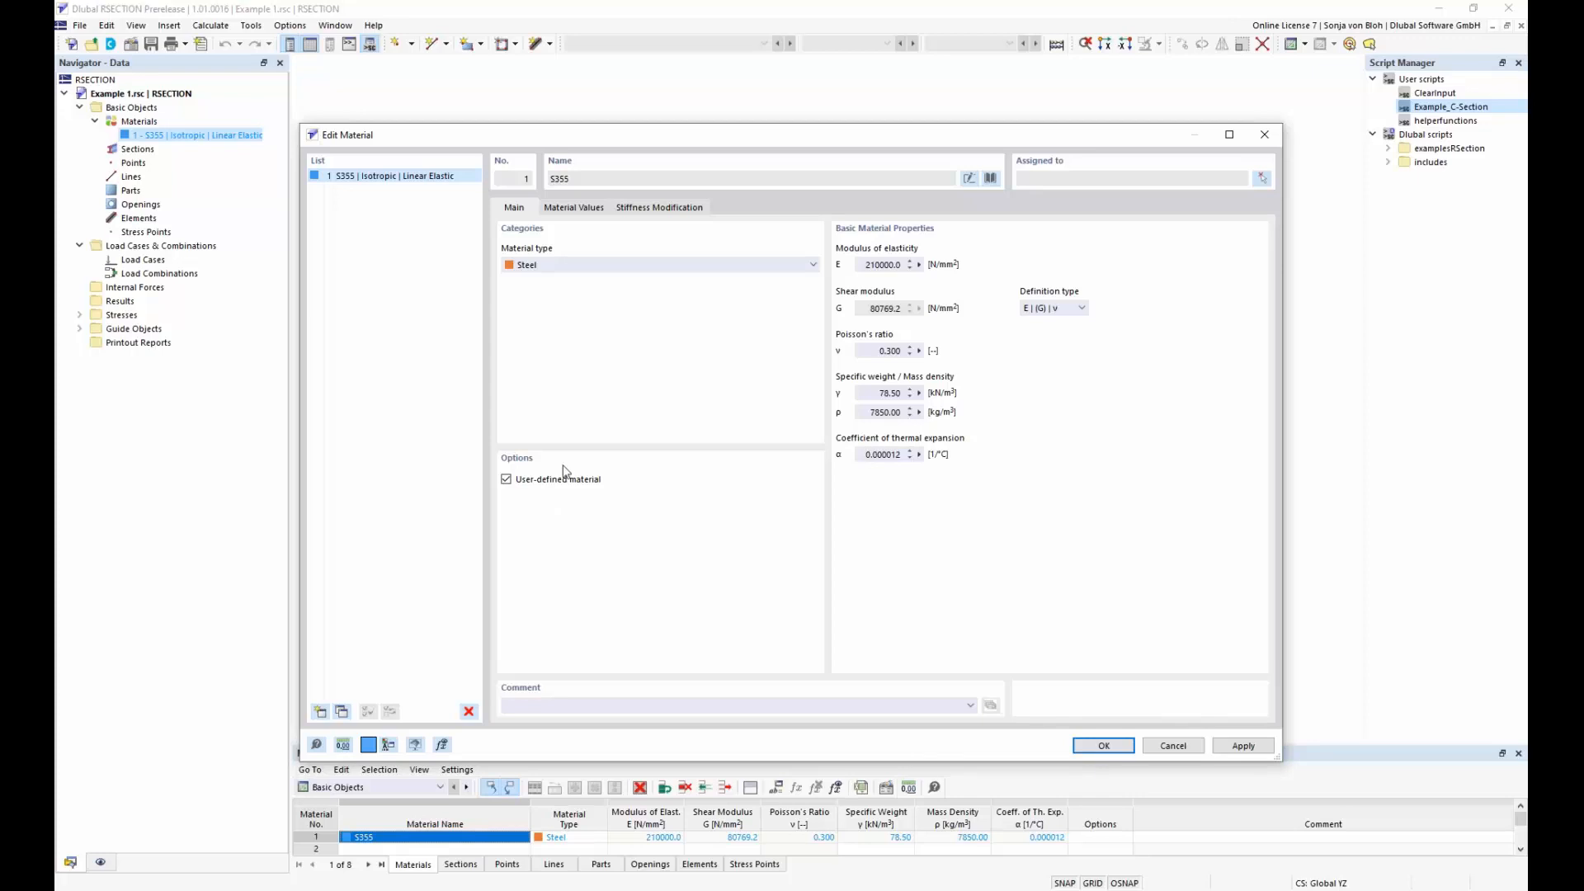
{"action": "left_click", "coordinate": [582, 208]}
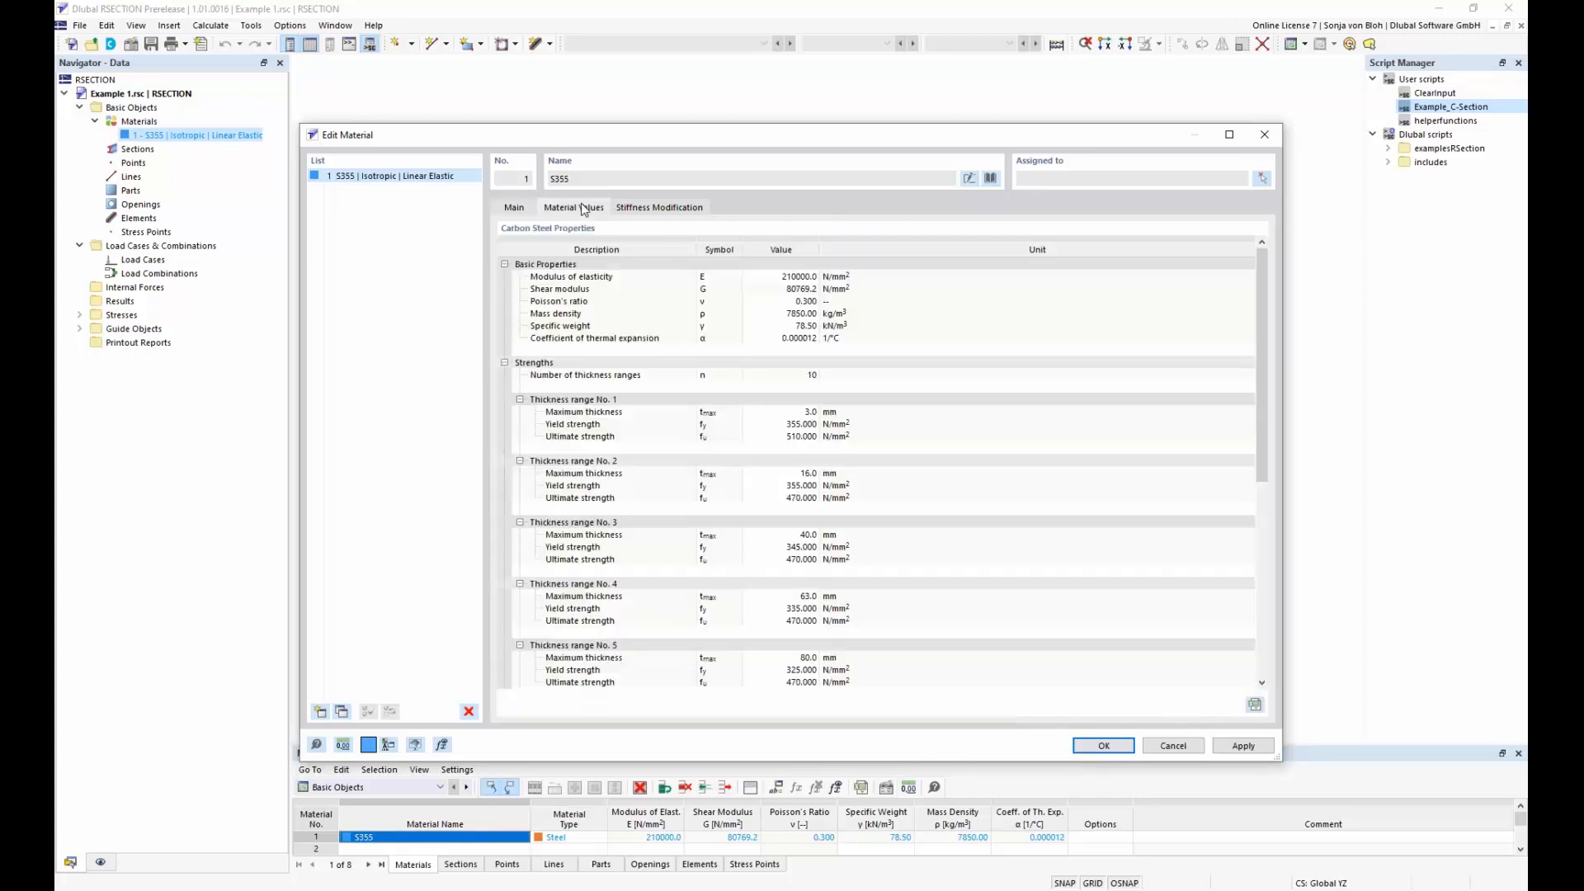
{"action": "left_click", "coordinate": [514, 209]}
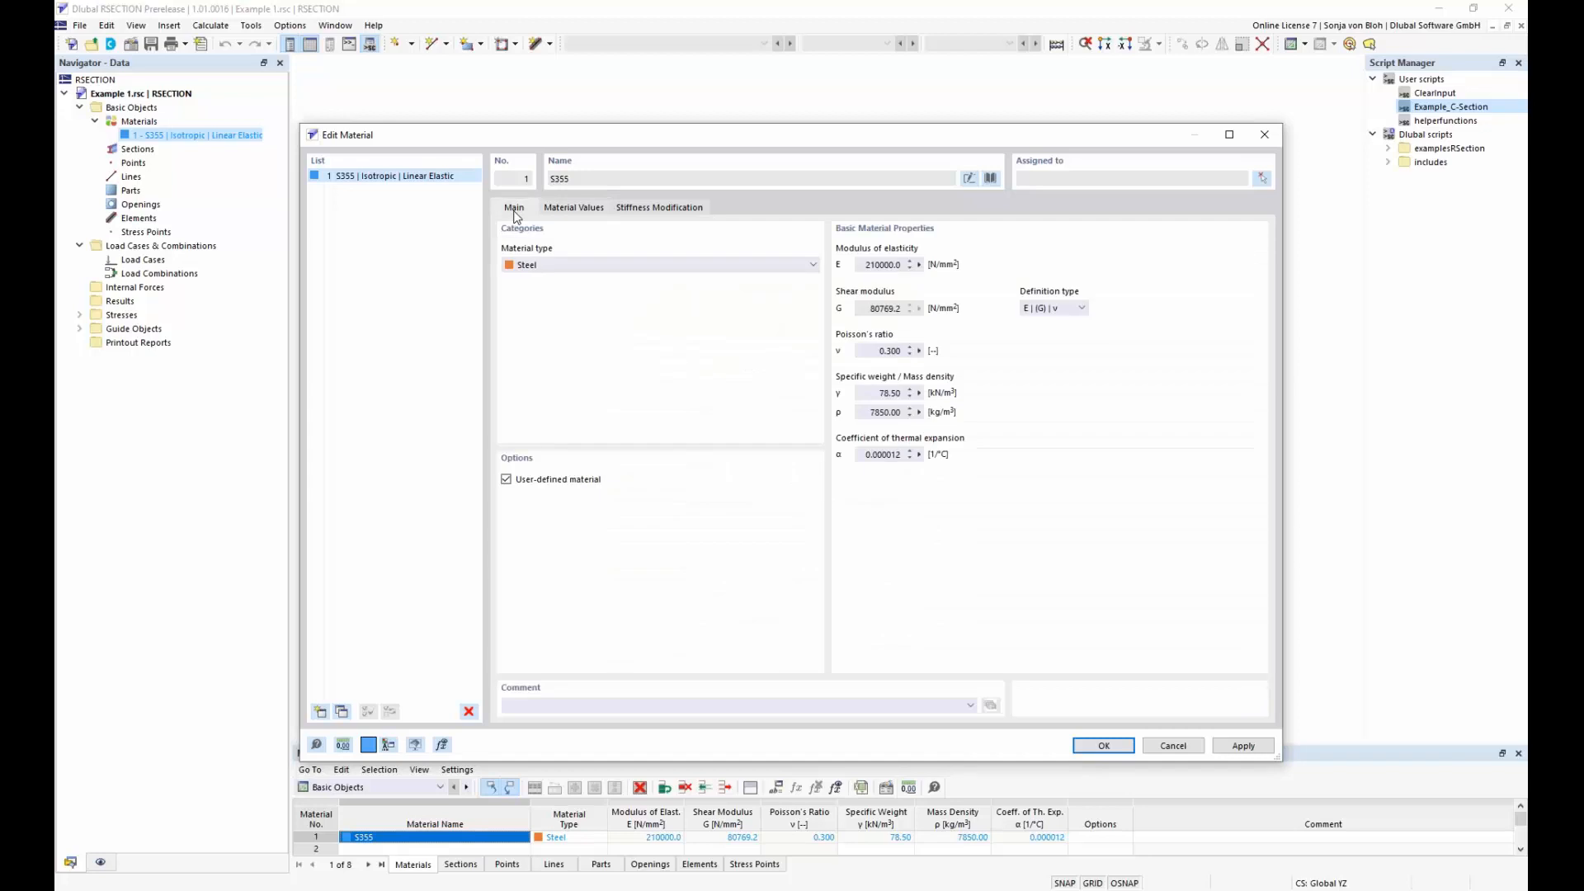
{"action": "left_click", "coordinate": [506, 481]}
{"action": "left_click", "coordinate": [1101, 746]}
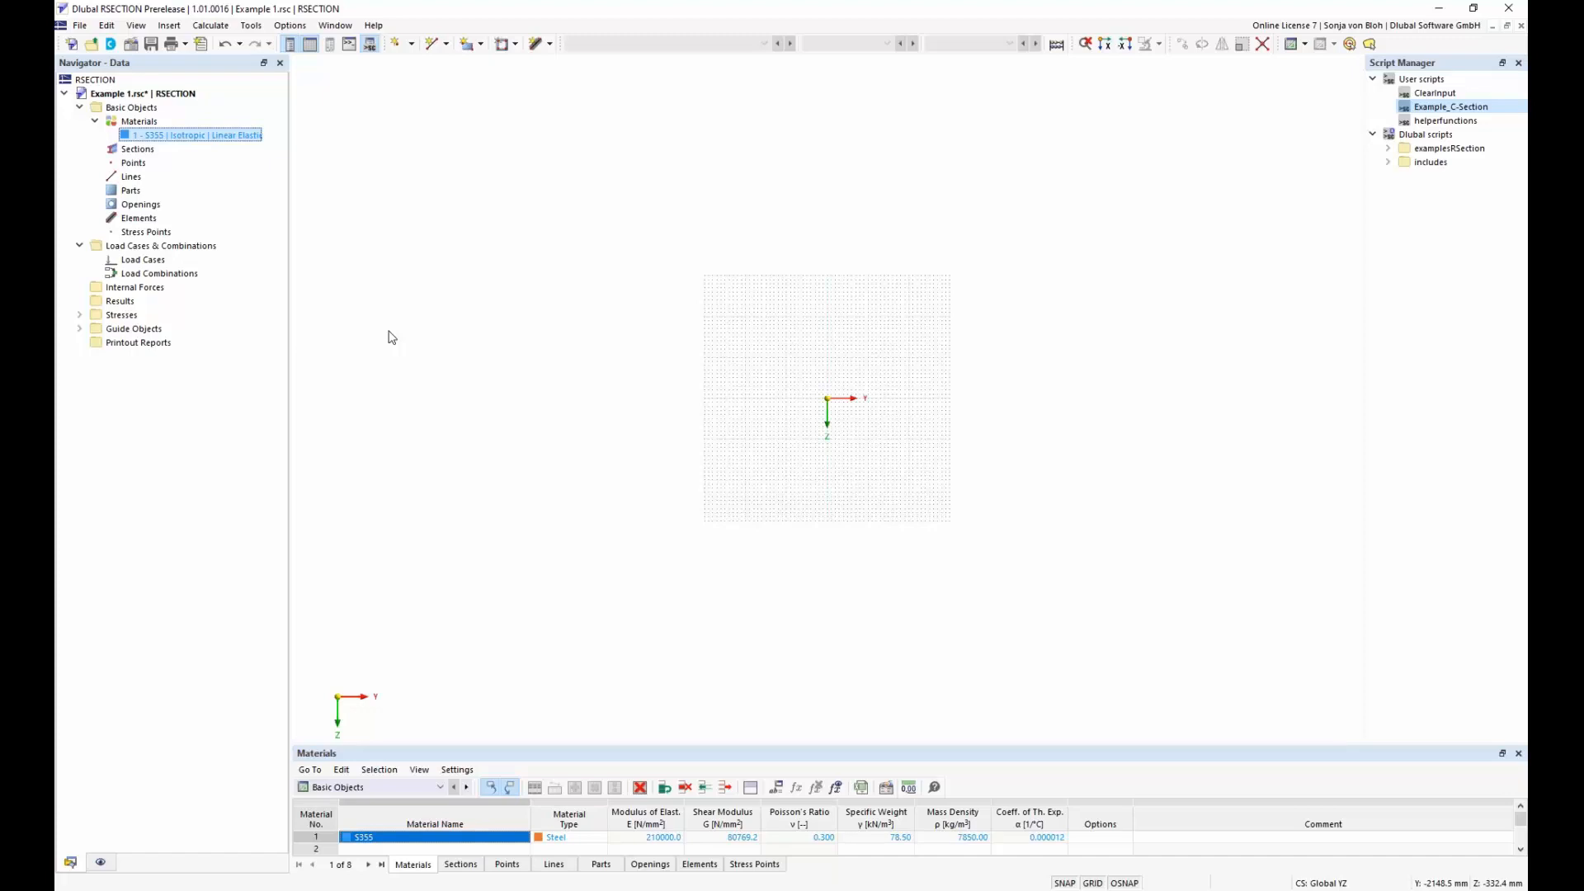
Step: Create a new section from the standardized angle sections in the library, searching for "L 200x150x12" and choosing the DIN EN 10056-1:1998-10 series
{"action": "right_click", "coordinate": [150, 153]}
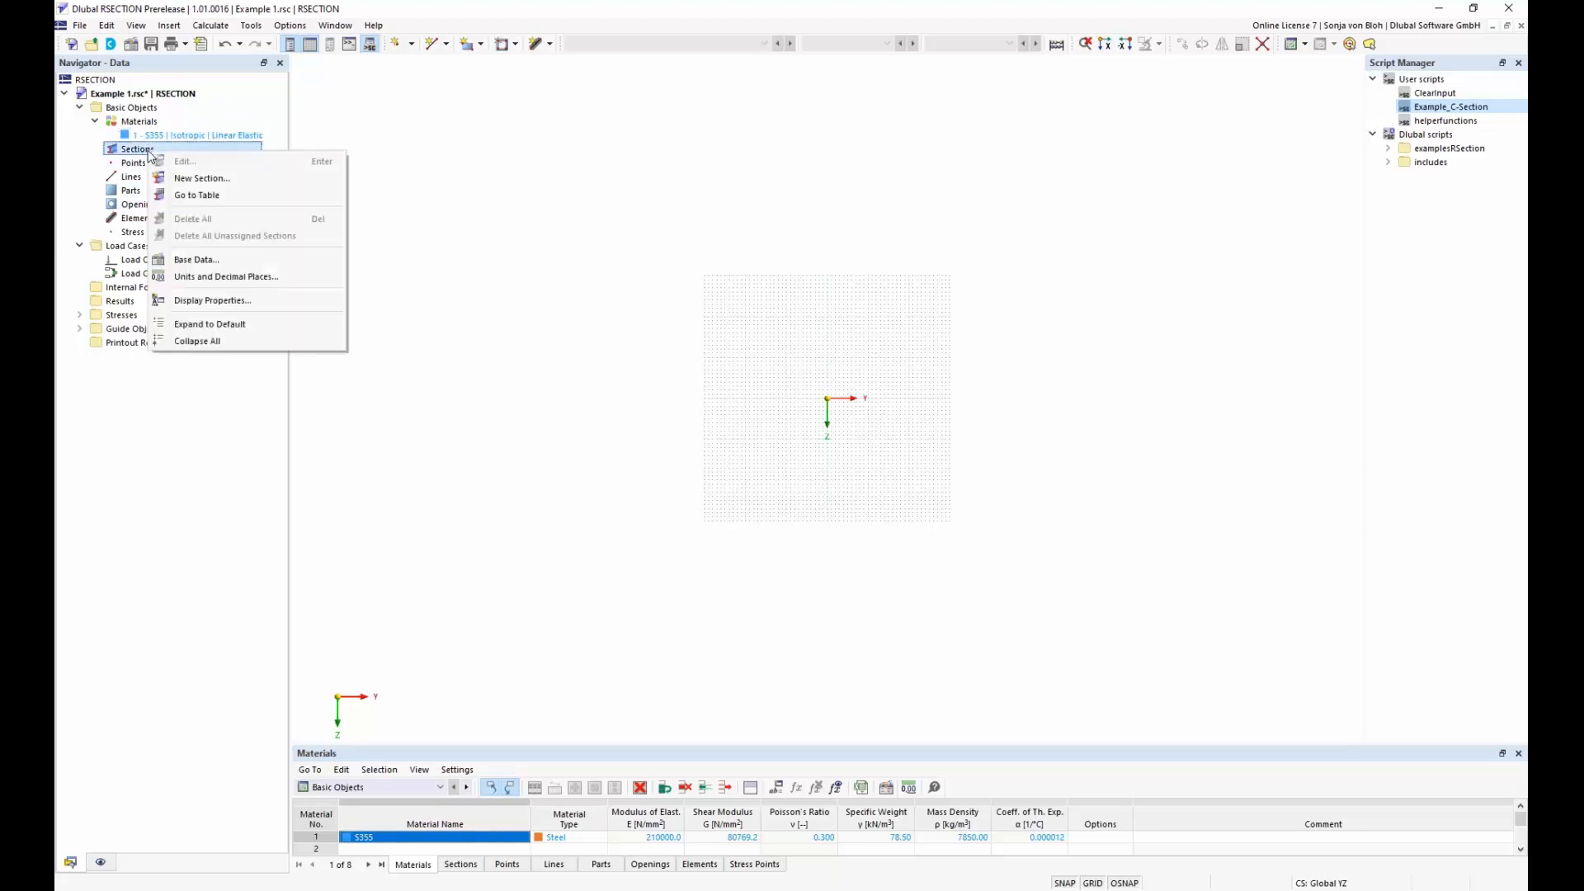
{"action": "left_click", "coordinate": [173, 179]}
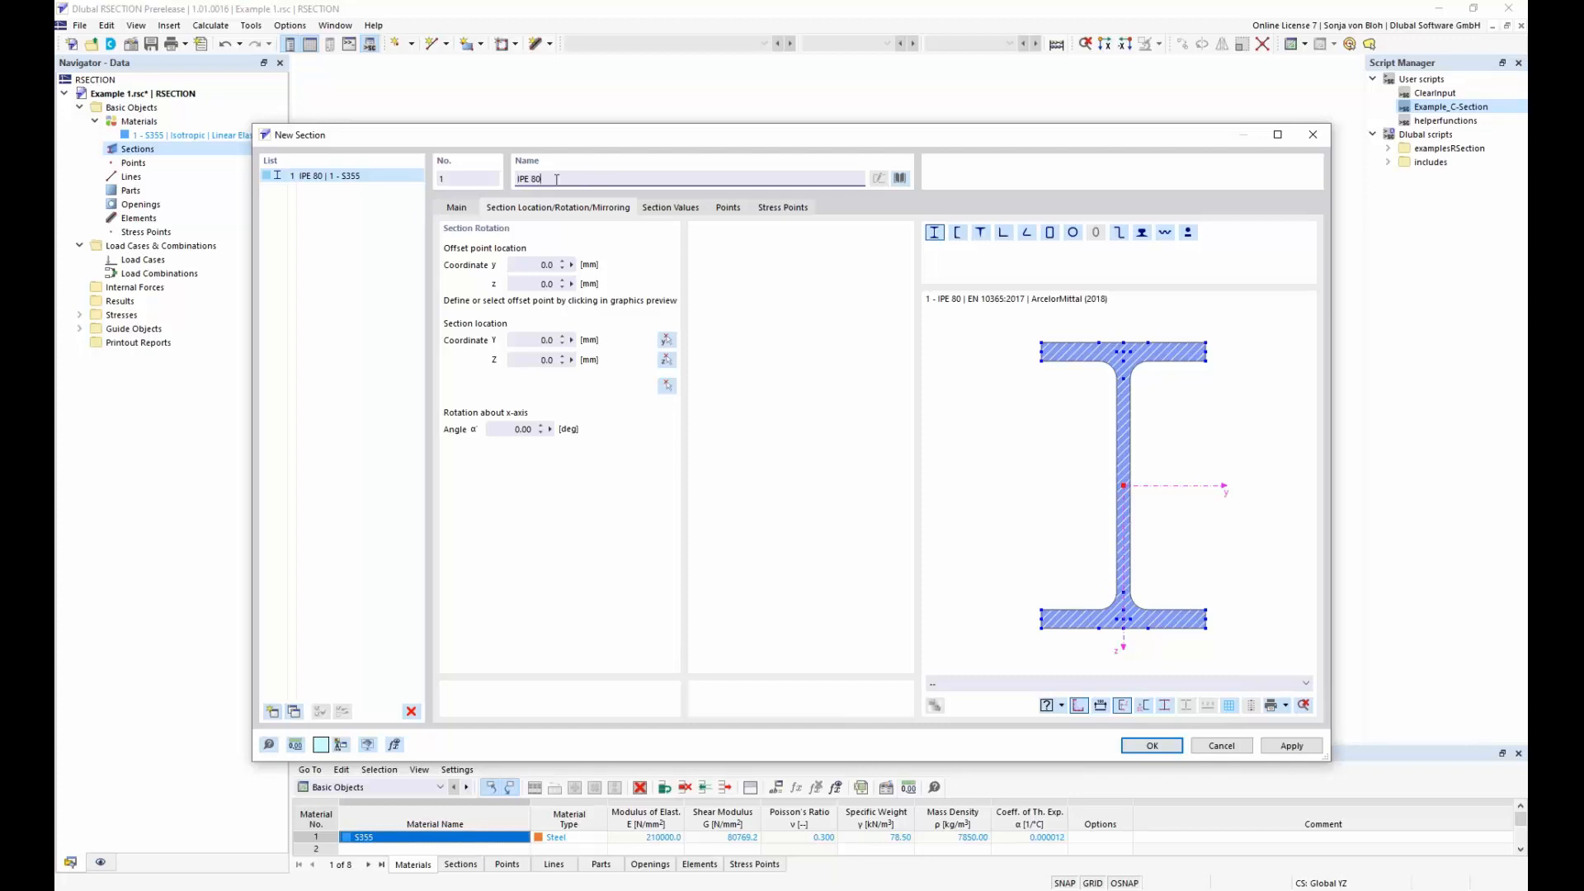
{"action": "left_click", "coordinate": [900, 179]}
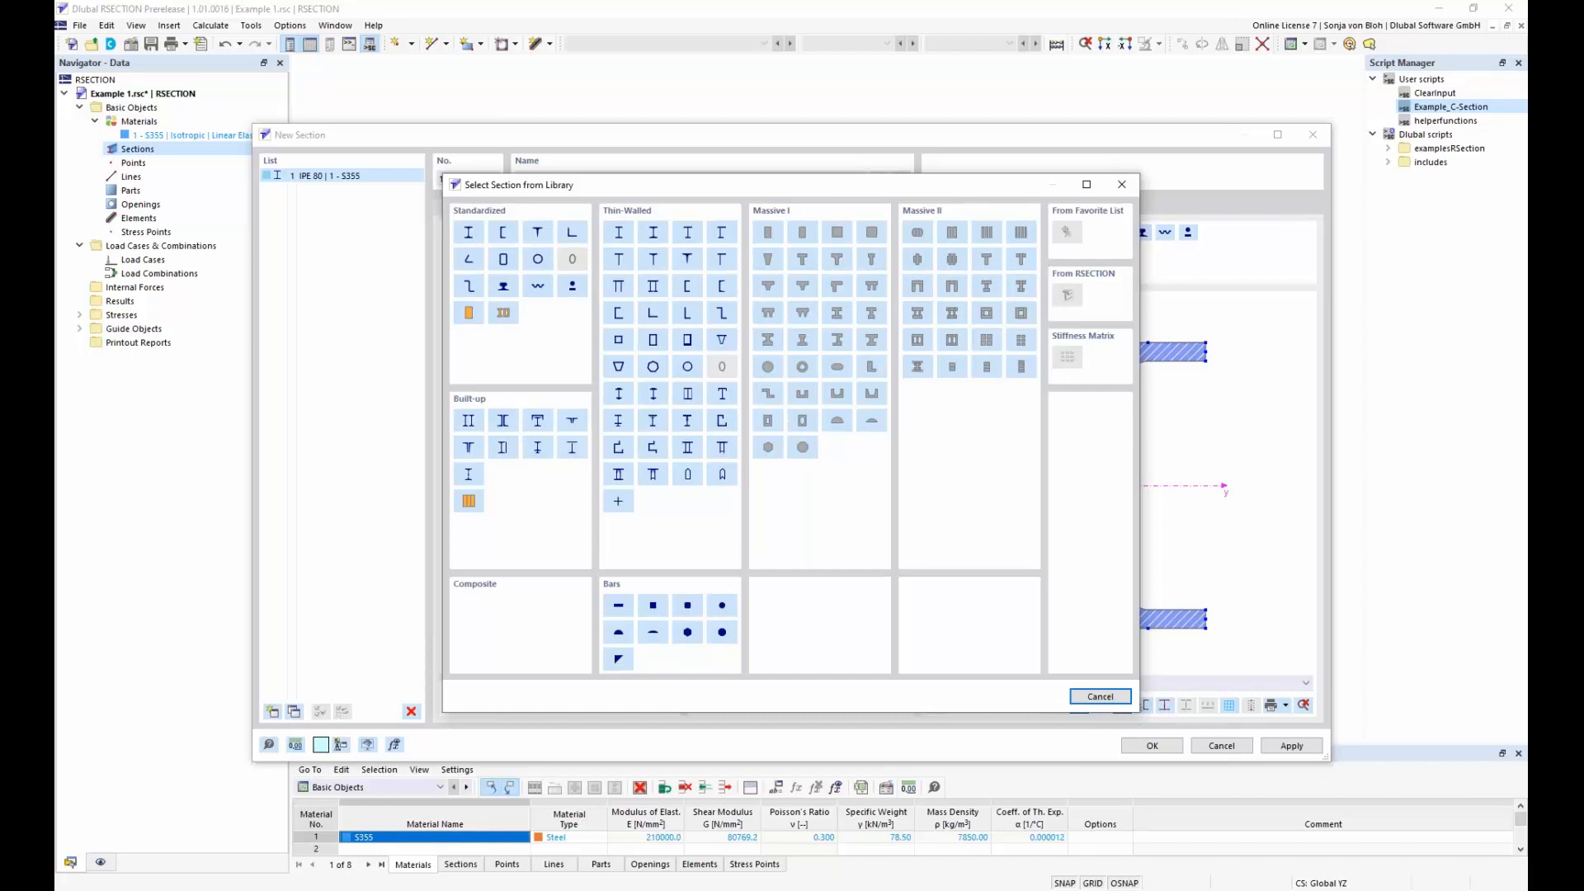
{"action": "left_click", "coordinate": [571, 233]}
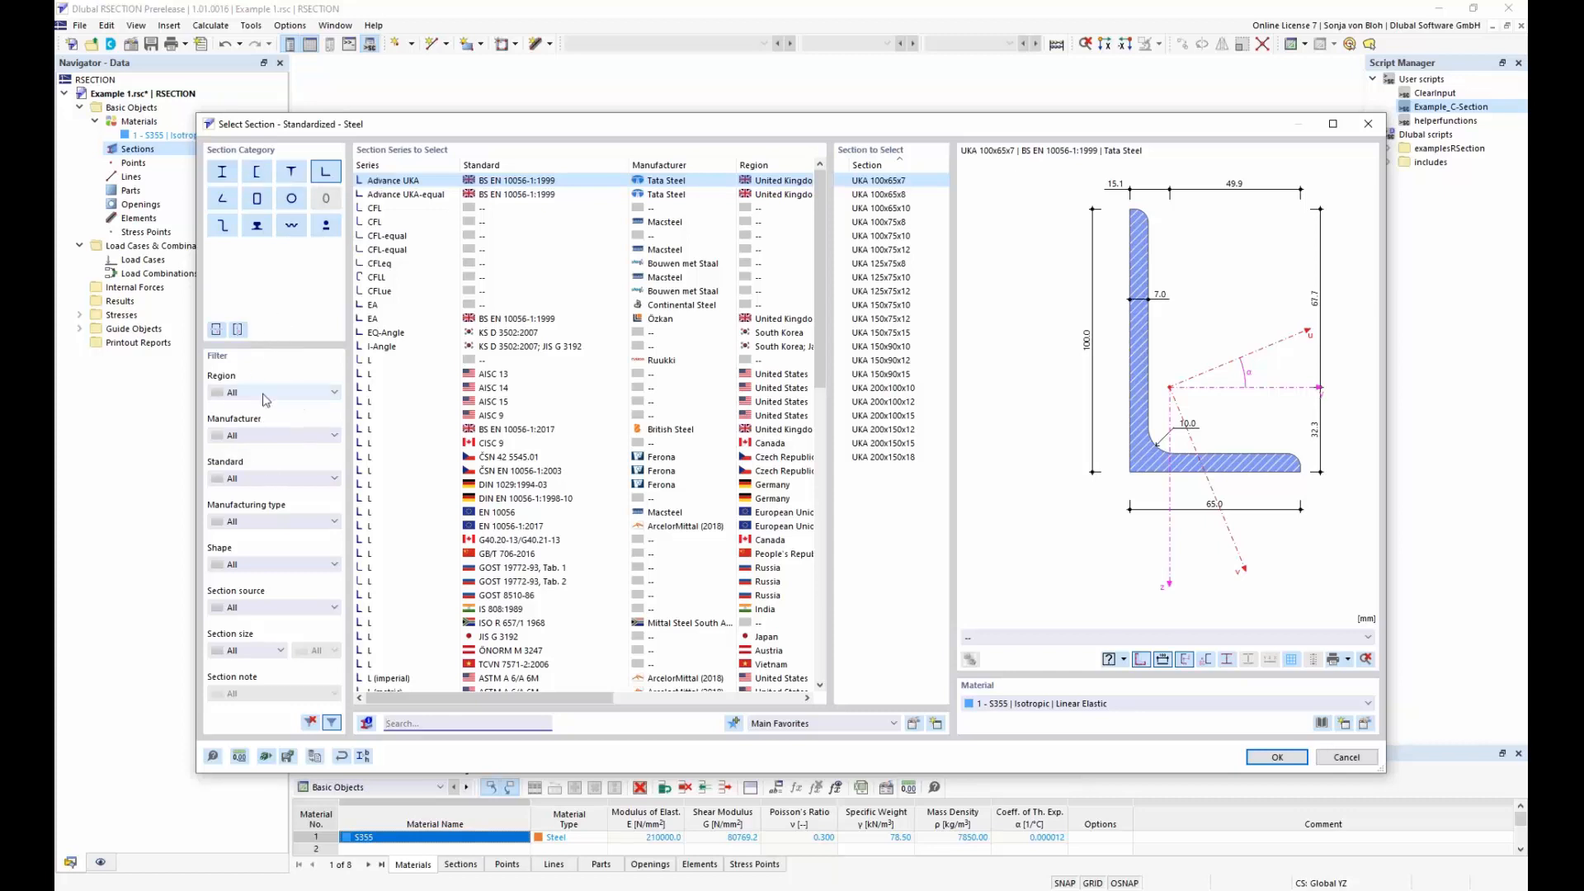
{"action": "left_click", "coordinate": [415, 724]}
{"action": "type", "text": "L 20"}
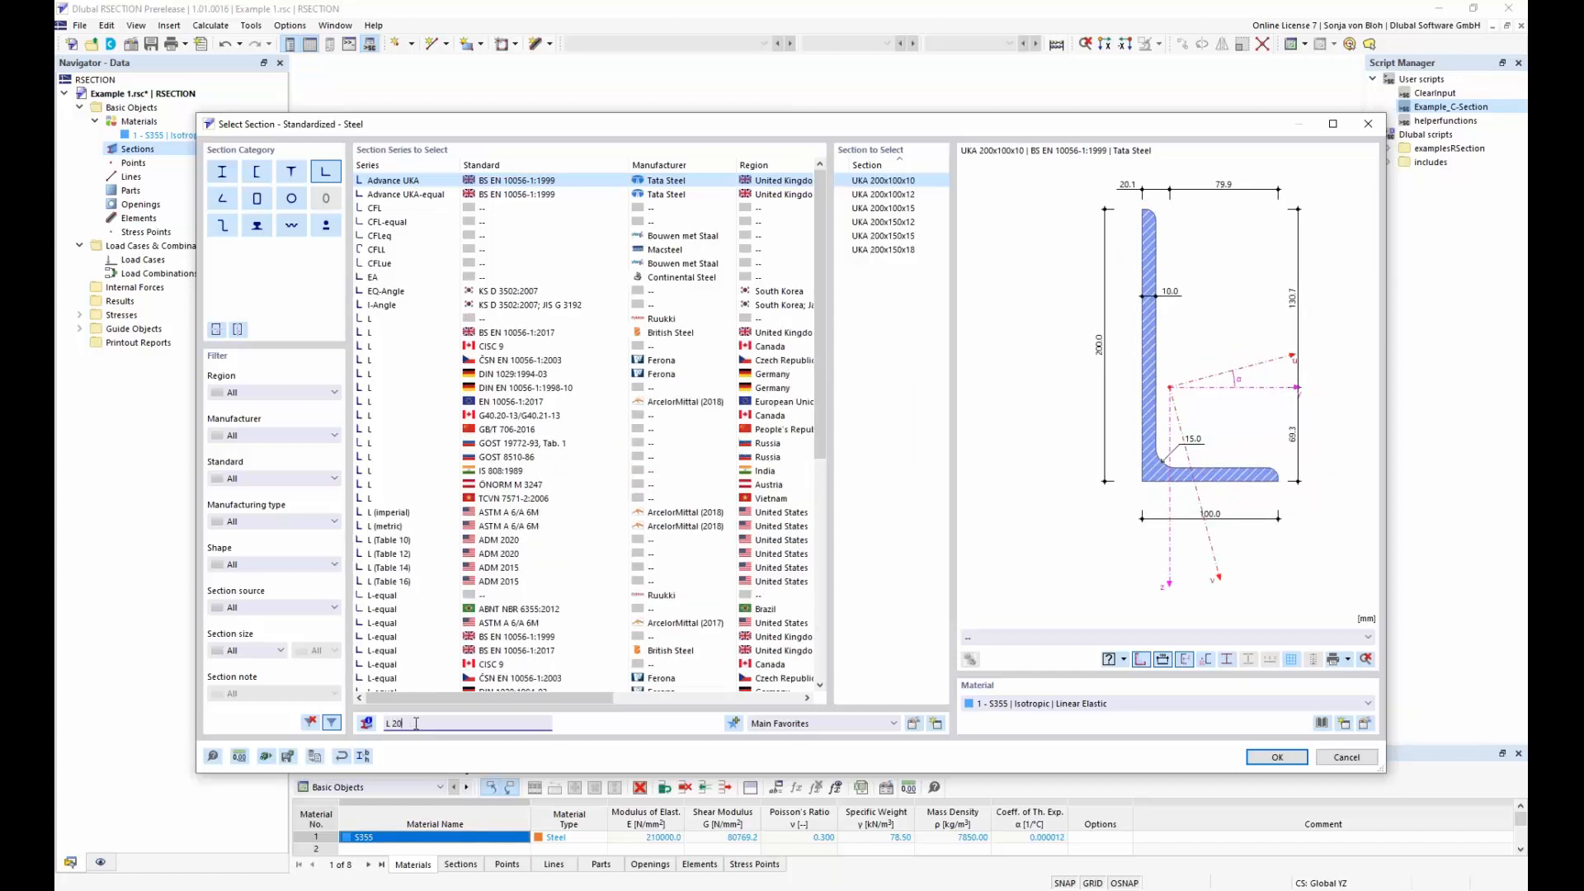
{"action": "type", "text": "0x150x"}
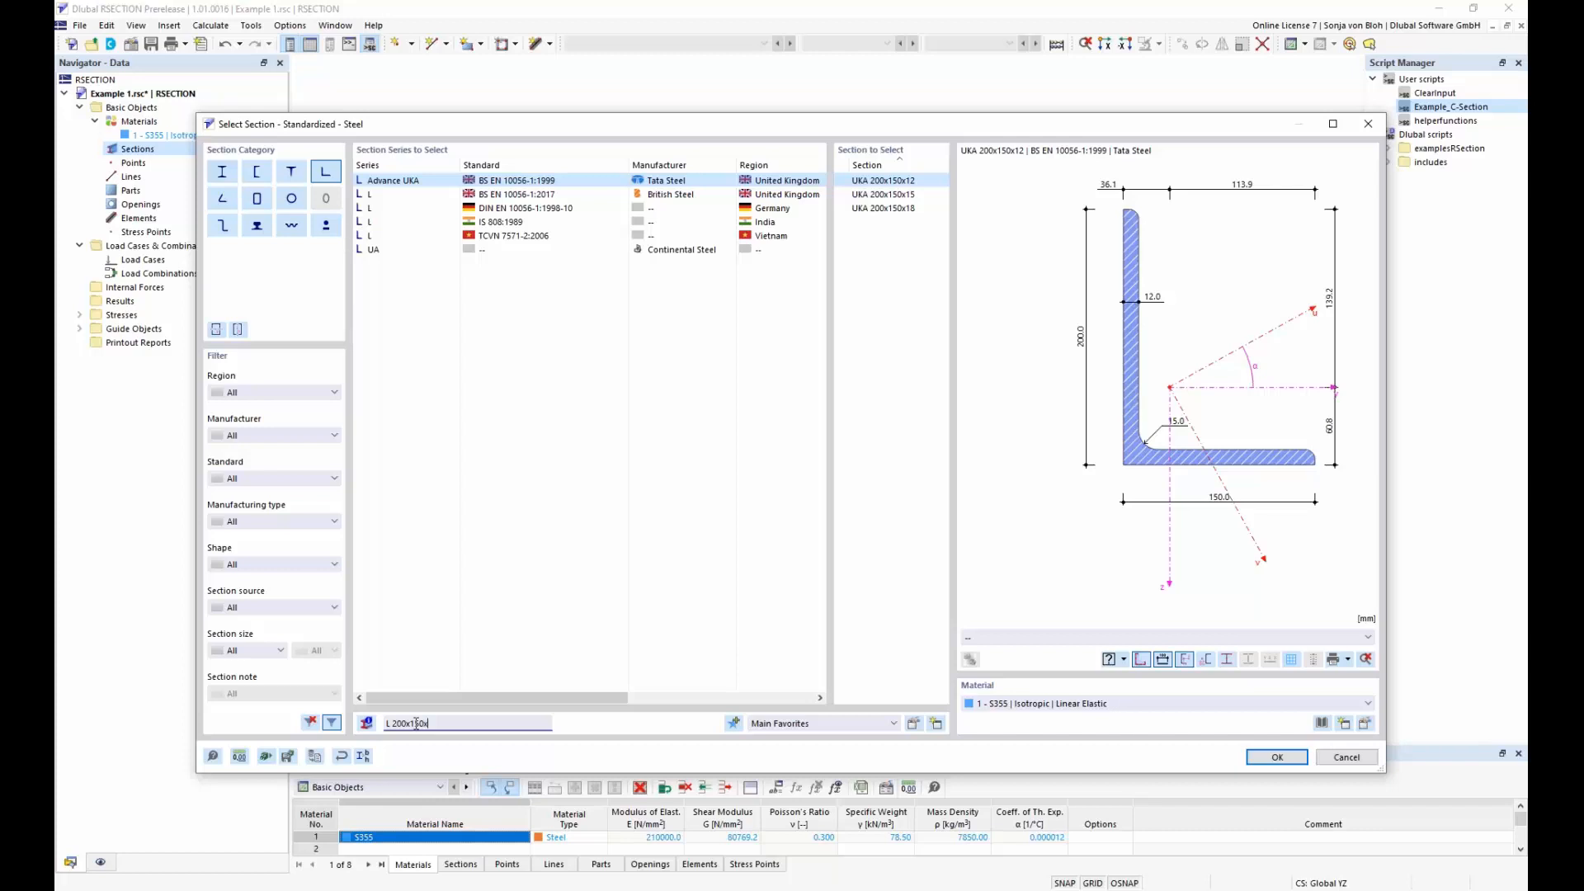
{"action": "type", "text": "12"}
{"action": "left_click", "coordinate": [498, 209]}
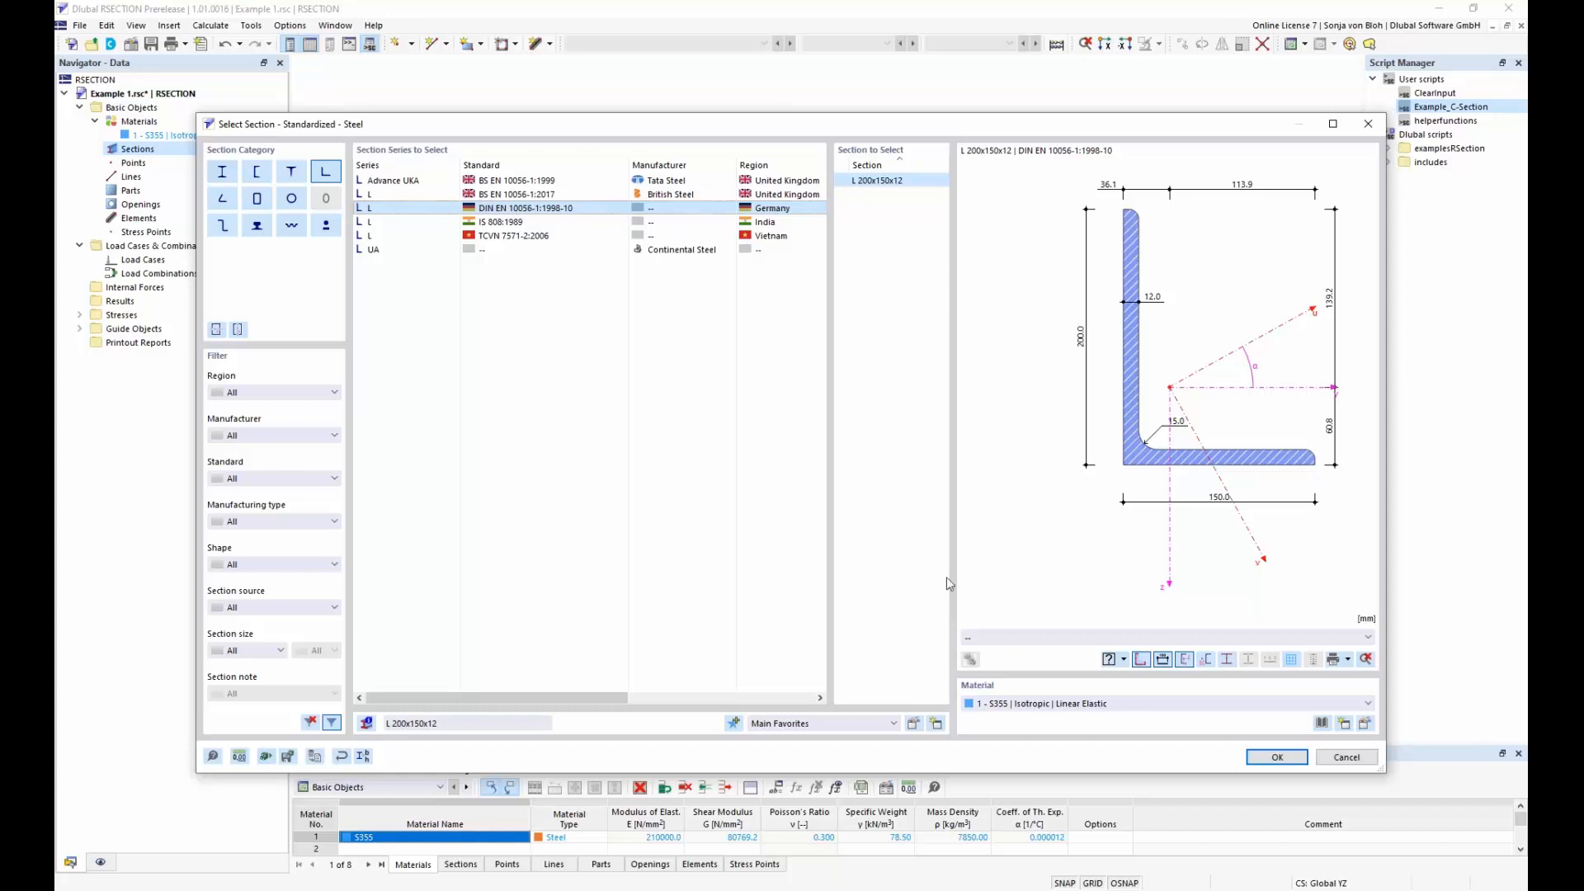
{"action": "left_click", "coordinate": [1277, 756]}
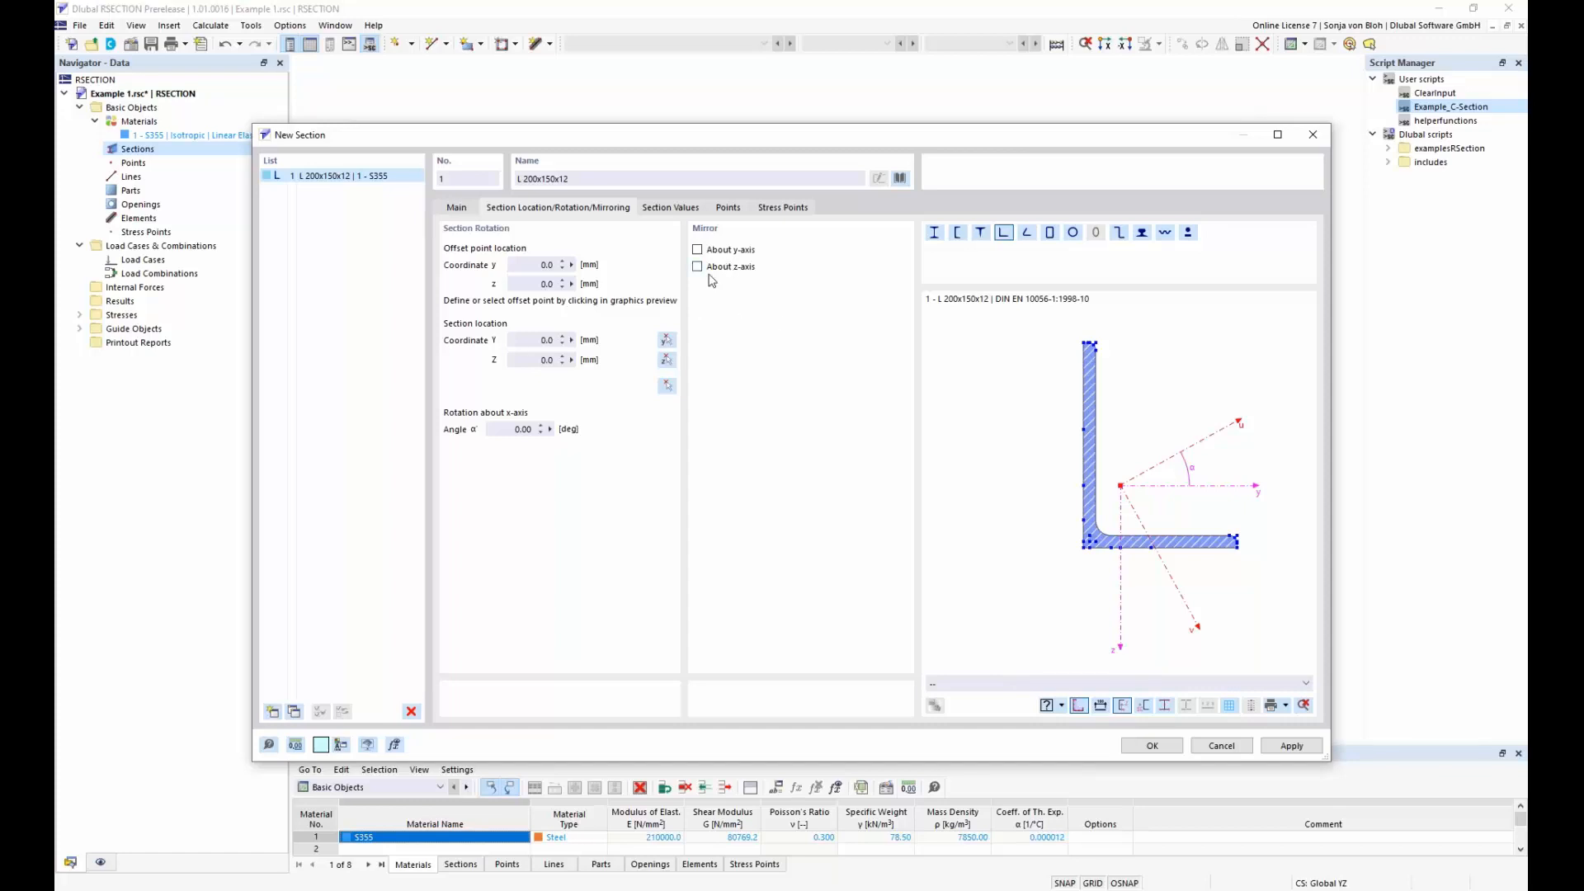
Step: Mirror the angle section about its y-axis and set its rotation about the x-axis to 90°
{"action": "left_click", "coordinate": [697, 249]}
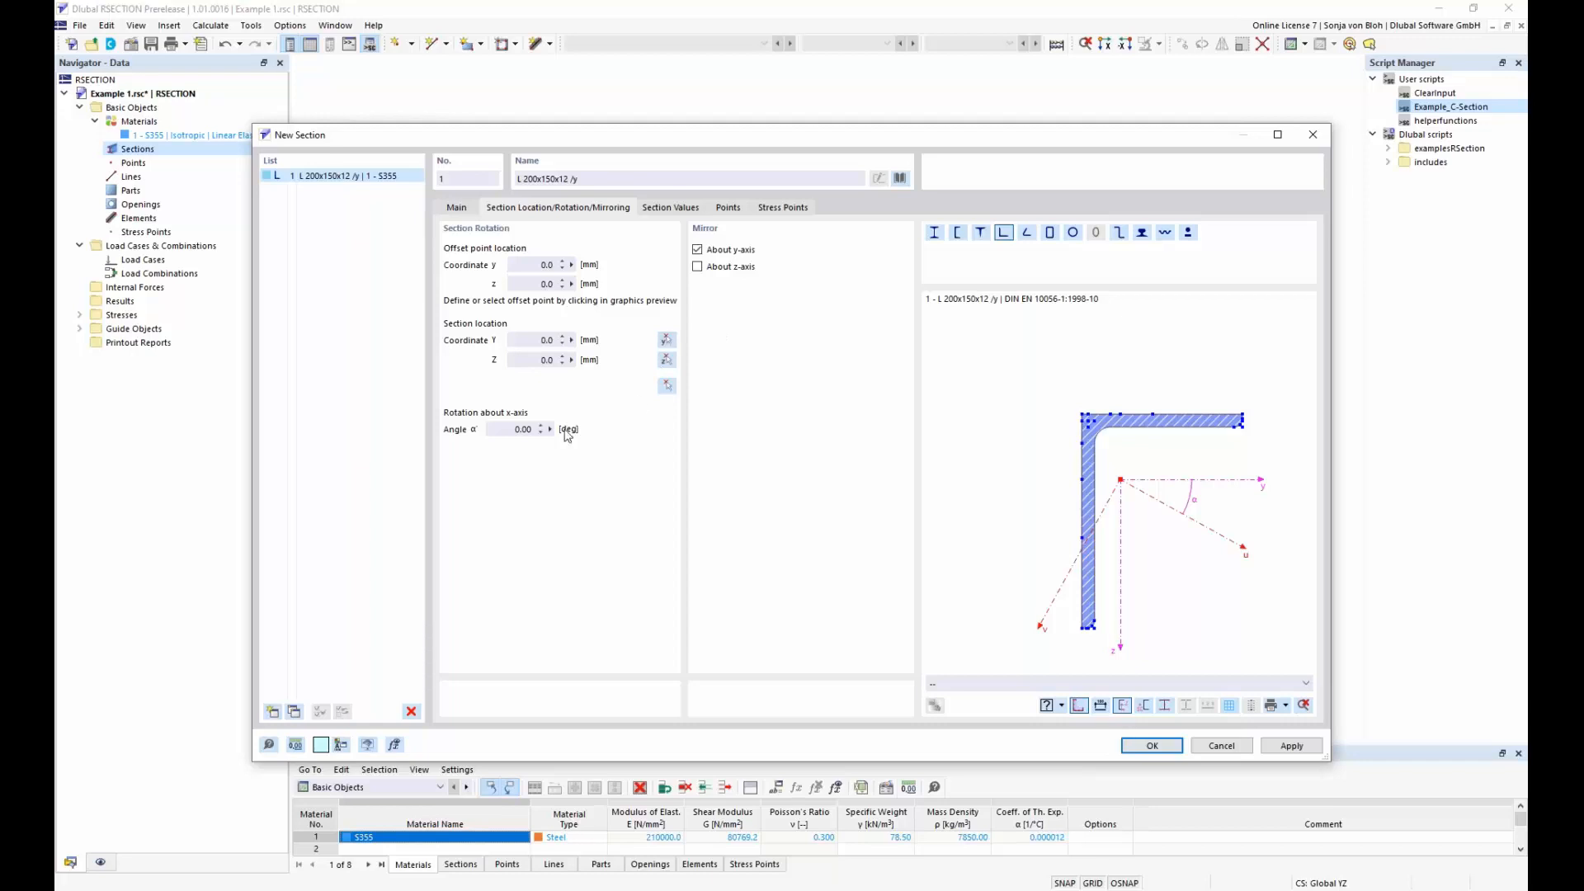
{"action": "left_click", "coordinate": [498, 432]}
{"action": "type", "text": "90"}
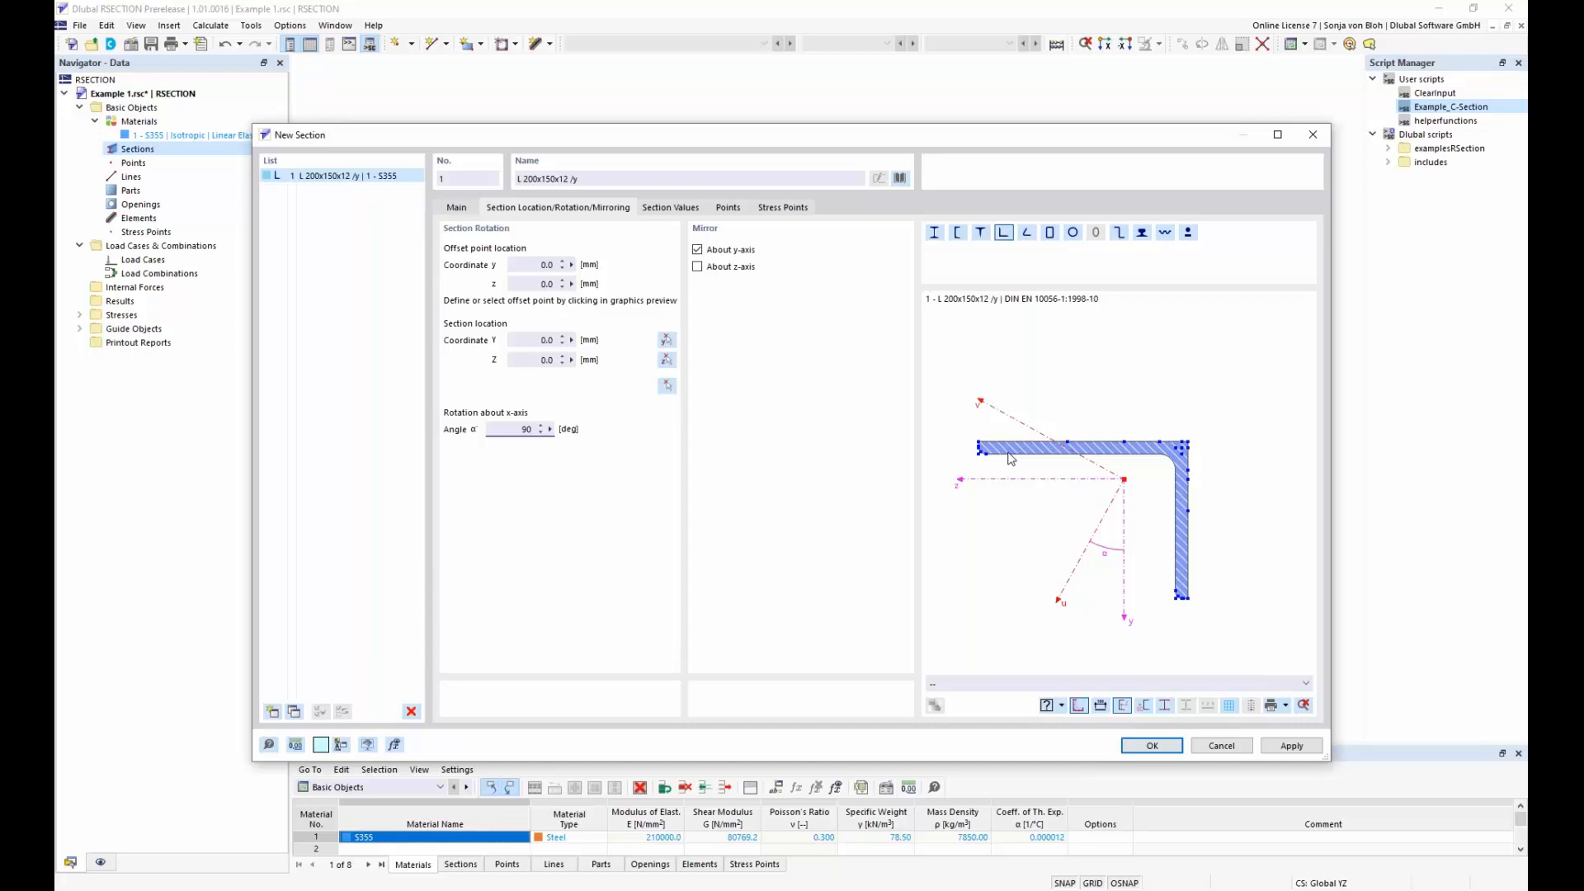
Step: Set the offset point to the mid-thickness point at the horizontal leg's free end, at y -139.2 mm and z -30.1 mm
{"action": "scroll", "coordinate": [981, 466], "scroll_direction": "up", "scroll_amount": 1}
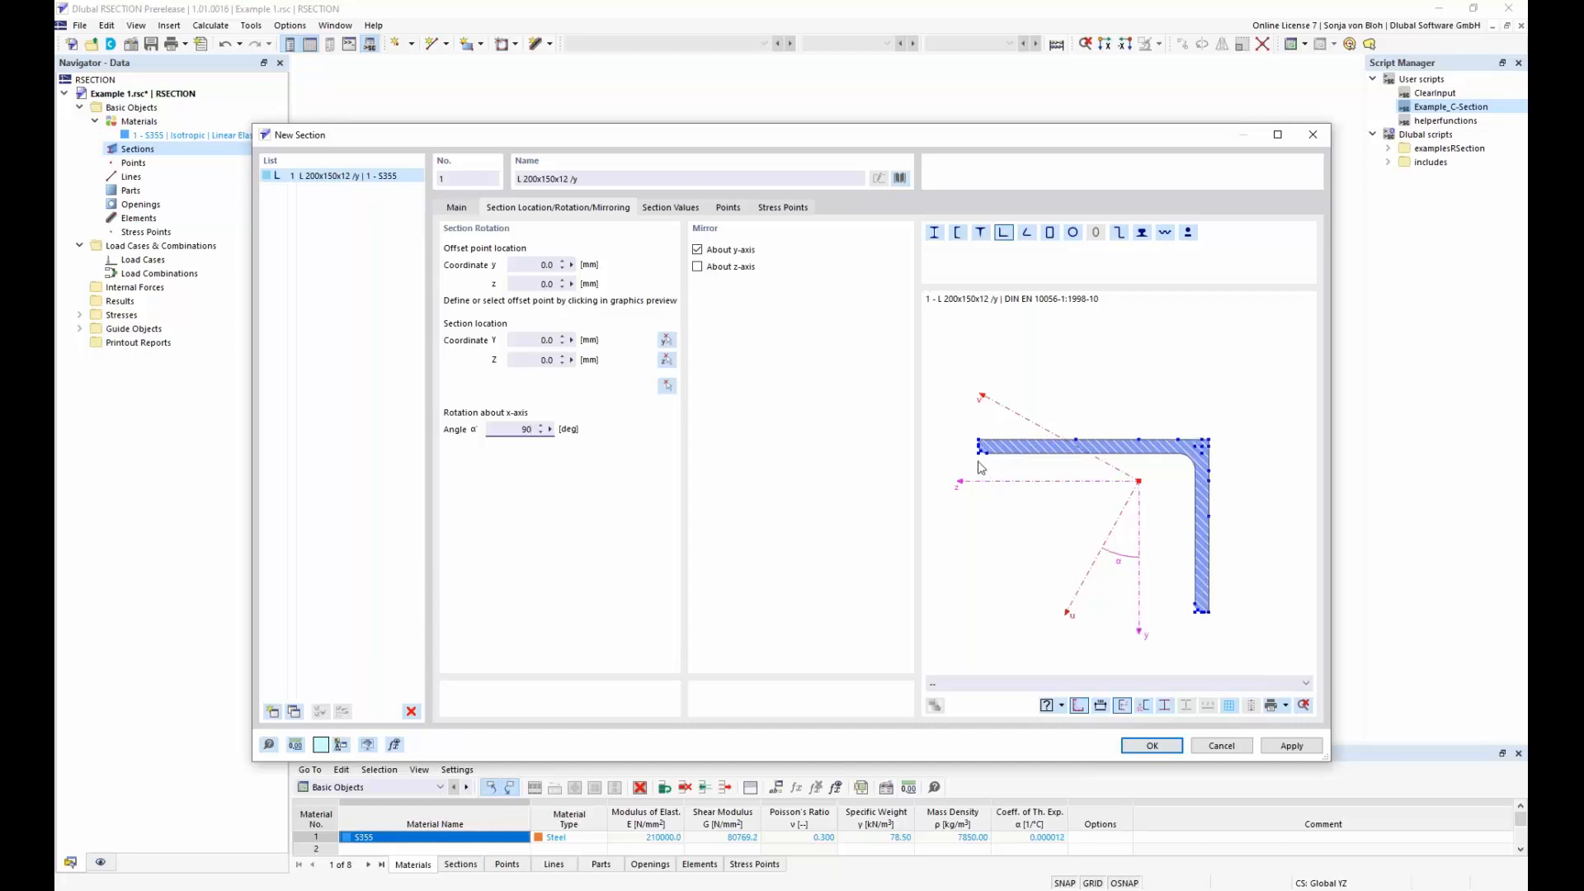
{"action": "scroll", "coordinate": [980, 460], "scroll_direction": "up", "scroll_amount": 5}
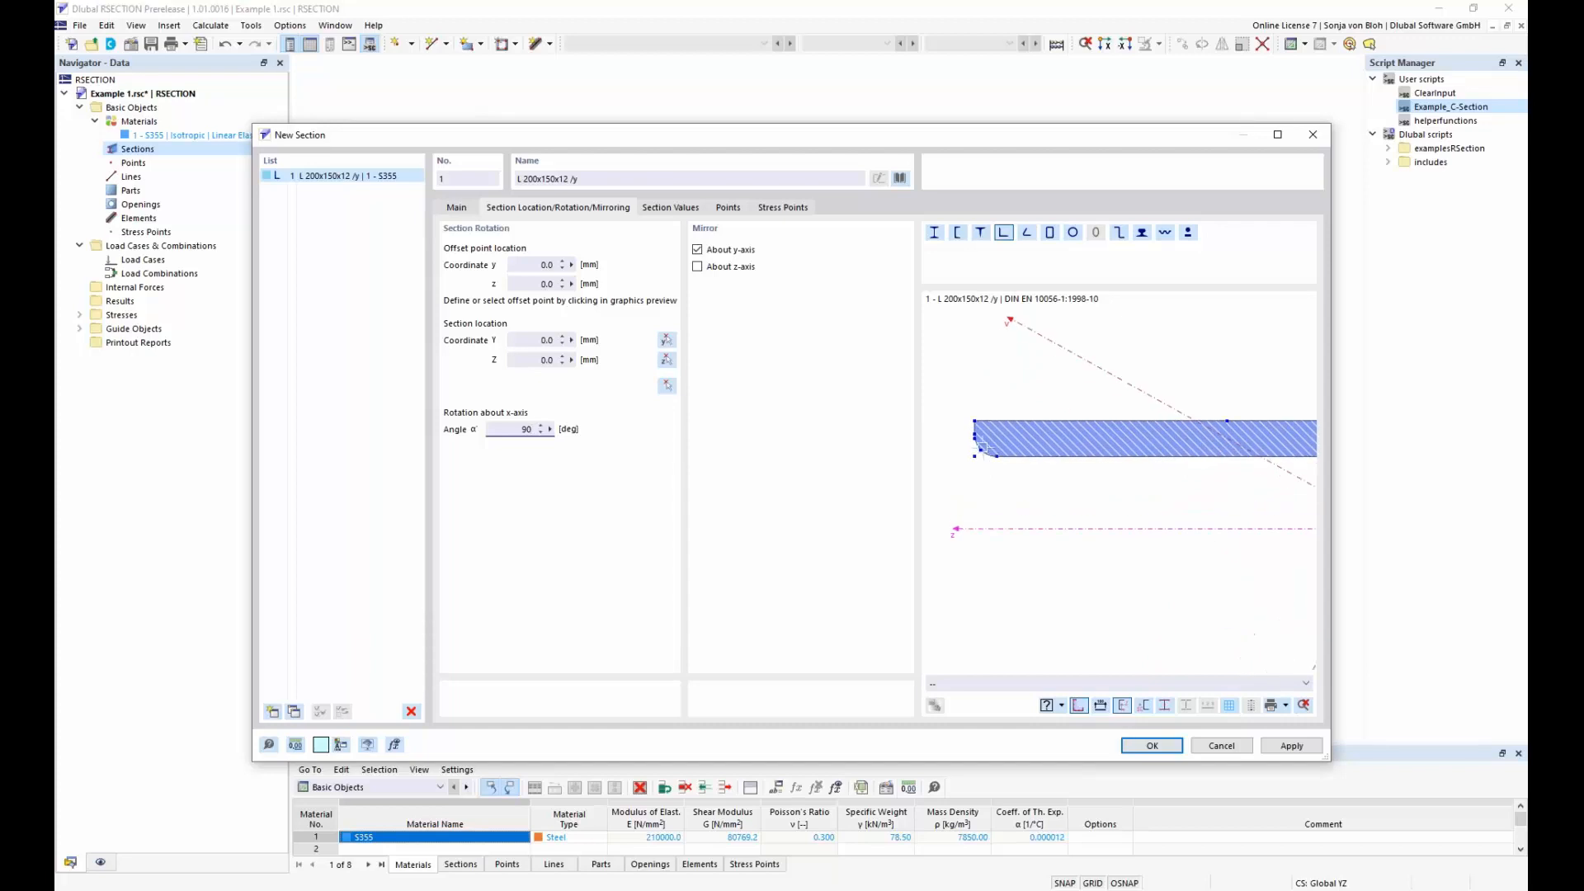
{"action": "scroll", "coordinate": [983, 446], "scroll_direction": "up", "scroll_amount": 1}
{"action": "scroll", "coordinate": [975, 450], "scroll_direction": "up", "scroll_amount": 1}
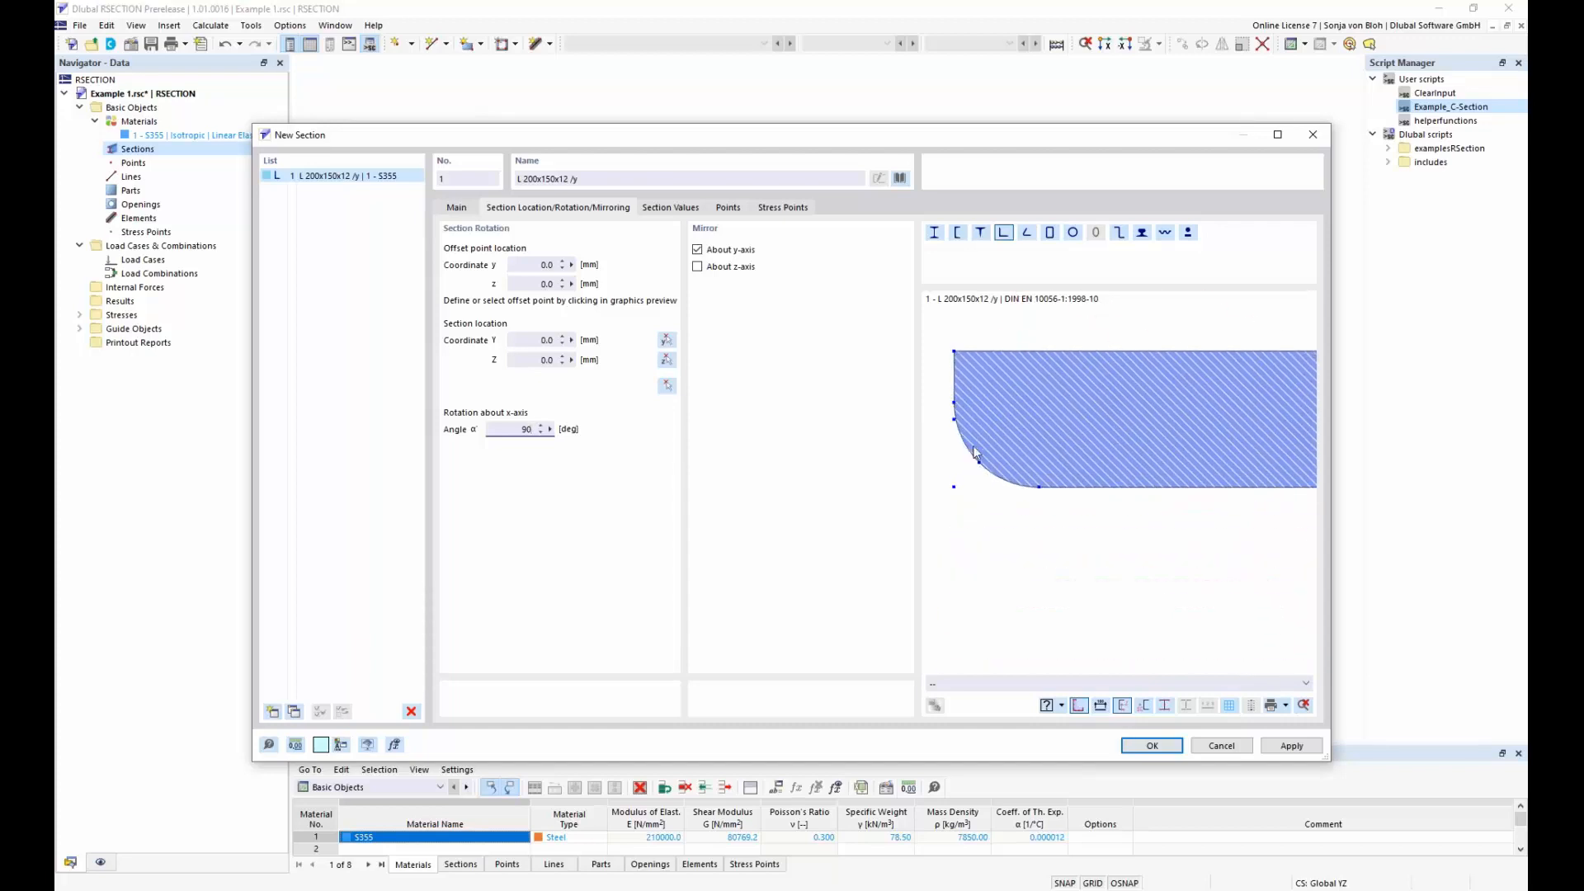
{"action": "left_click", "coordinate": [956, 420]}
{"action": "left_click", "coordinate": [526, 264]}
{"action": "left_click", "coordinate": [551, 285]}
{"action": "left_click", "coordinate": [556, 264]}
{"action": "key", "text": "Tab"}
Step: Place the section at the coordinate origin, Y 0.0 and Z 0.0 mm, by picking the location graphically, and accept the new section
{"action": "left_click", "coordinate": [544, 341]}
{"action": "left_click_drag", "start_coordinate": [526, 359], "coordinate": [565, 367]}
{"action": "left_click", "coordinate": [666, 387]}
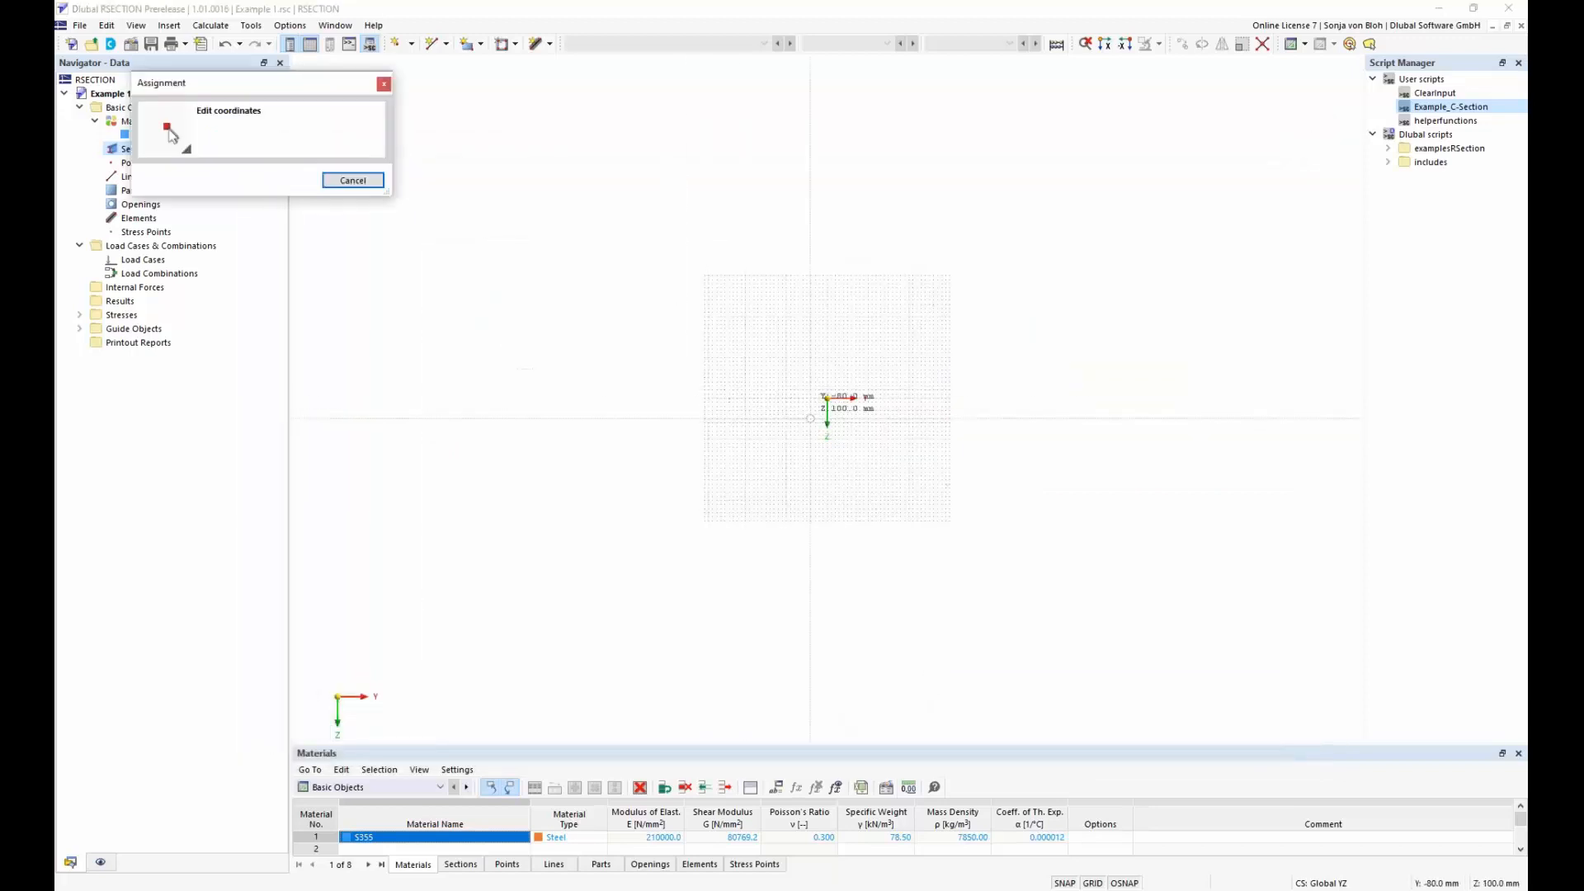
{"action": "left_click", "coordinate": [827, 399]}
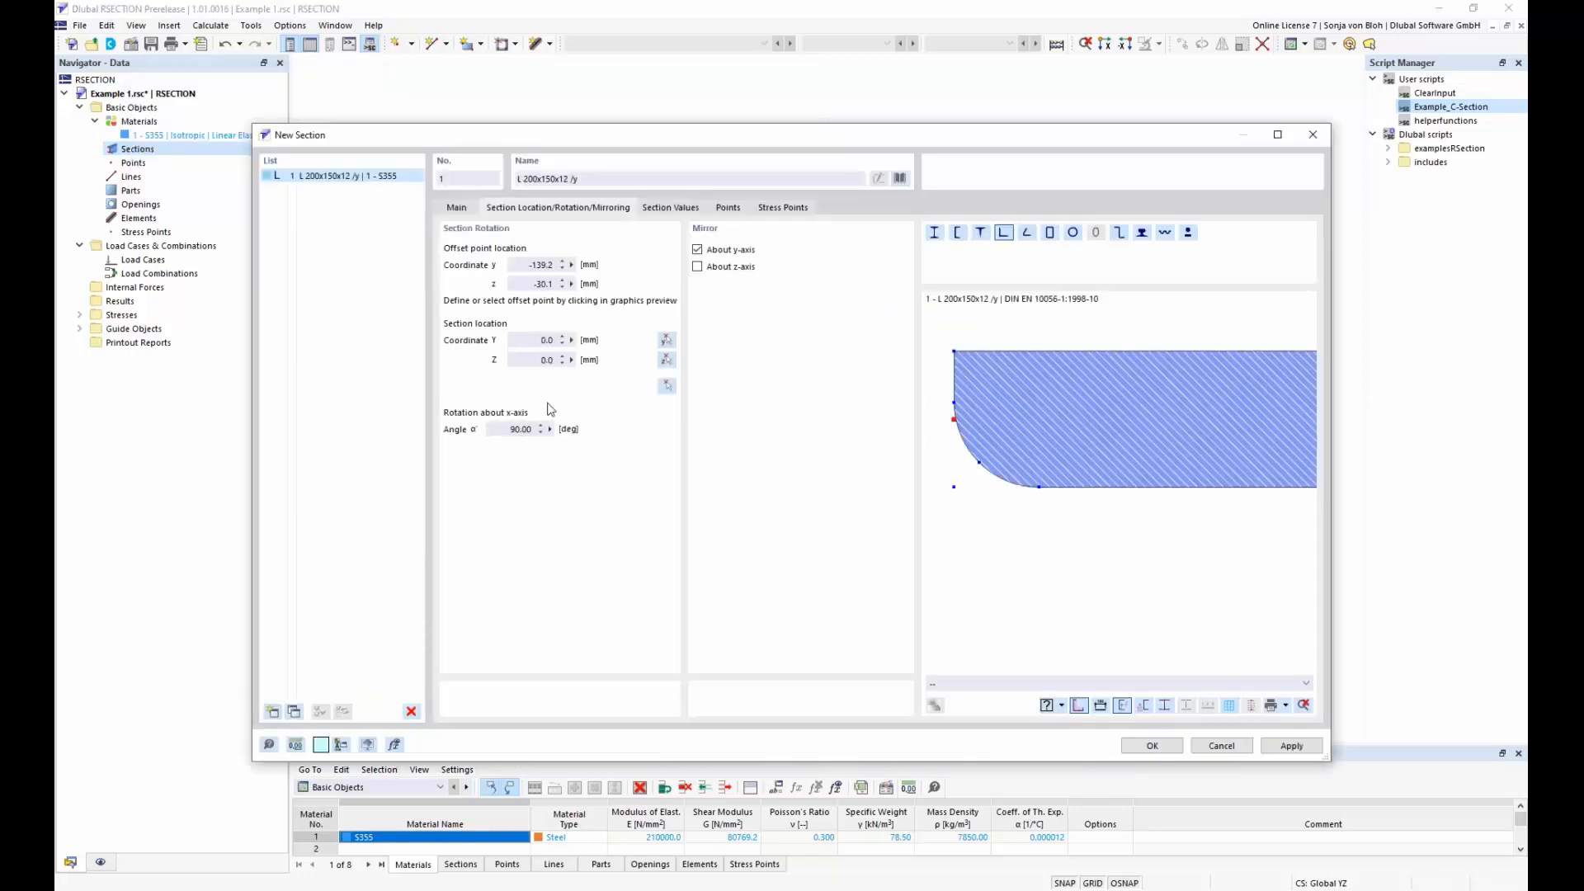
{"action": "left_click", "coordinate": [1142, 746]}
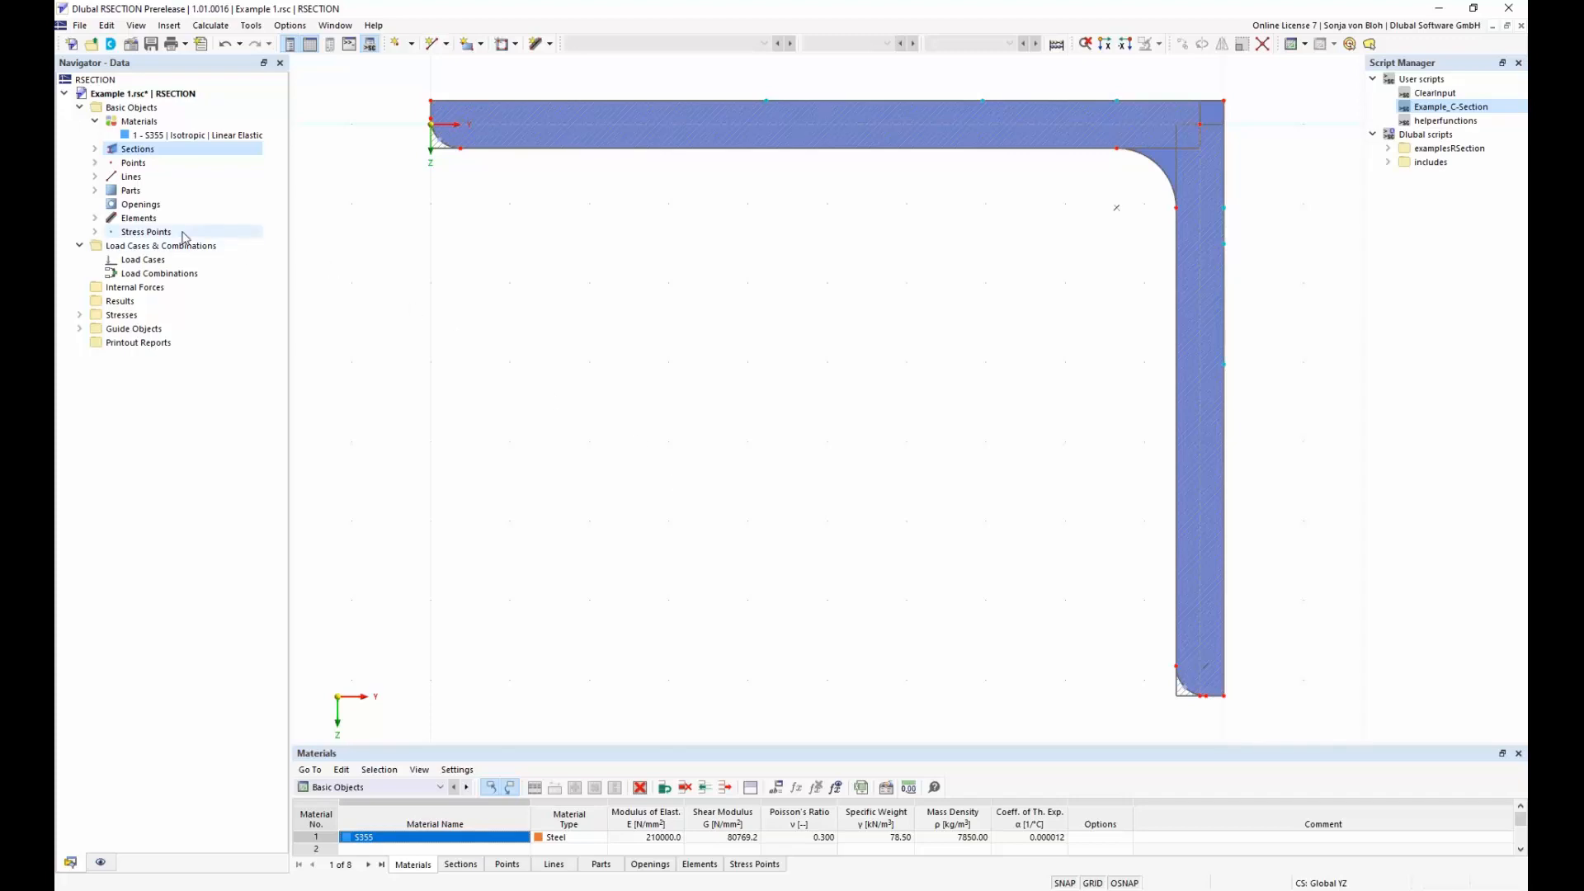
Step: Select the horizontal leg's element in the model data and turn on the display of subpanels
{"action": "left_click", "coordinate": [95, 218]}
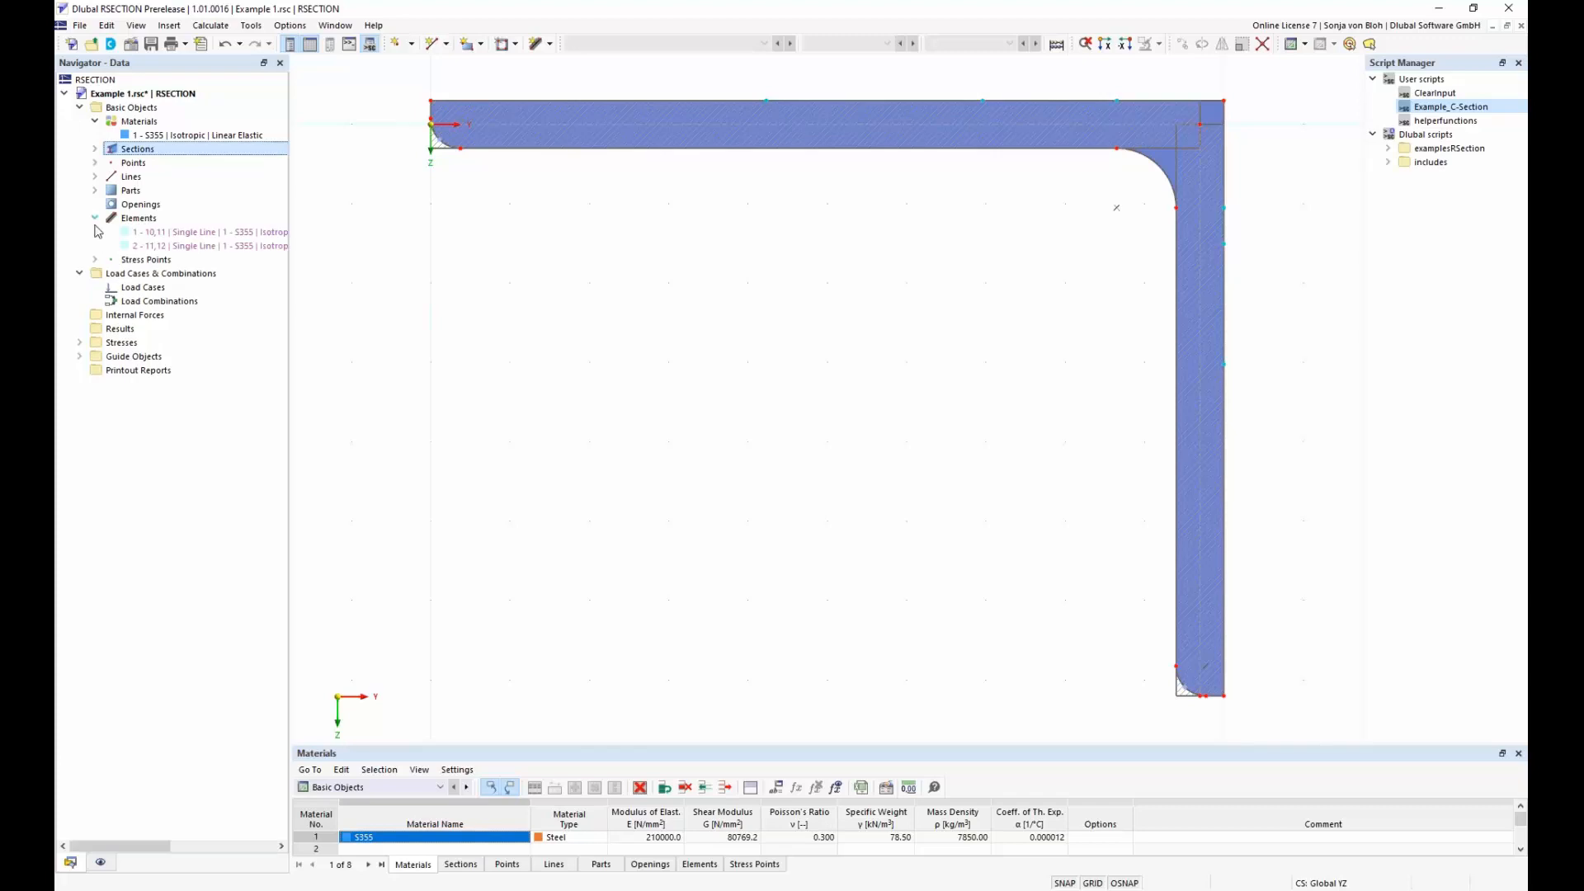
{"action": "left_click", "coordinate": [172, 236]}
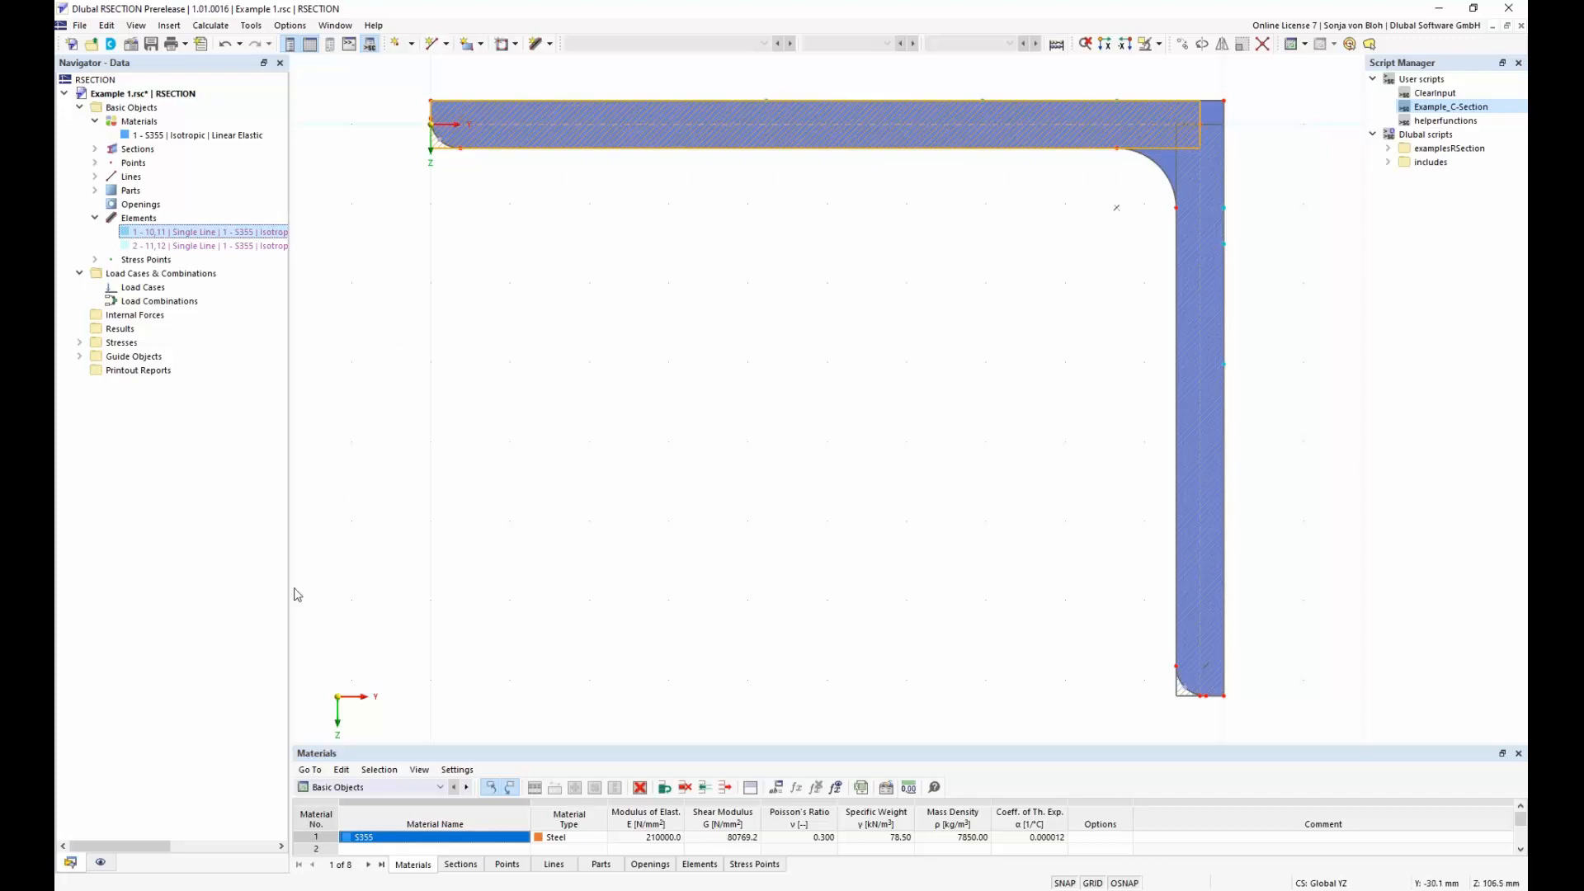
{"action": "left_click", "coordinate": [100, 863]}
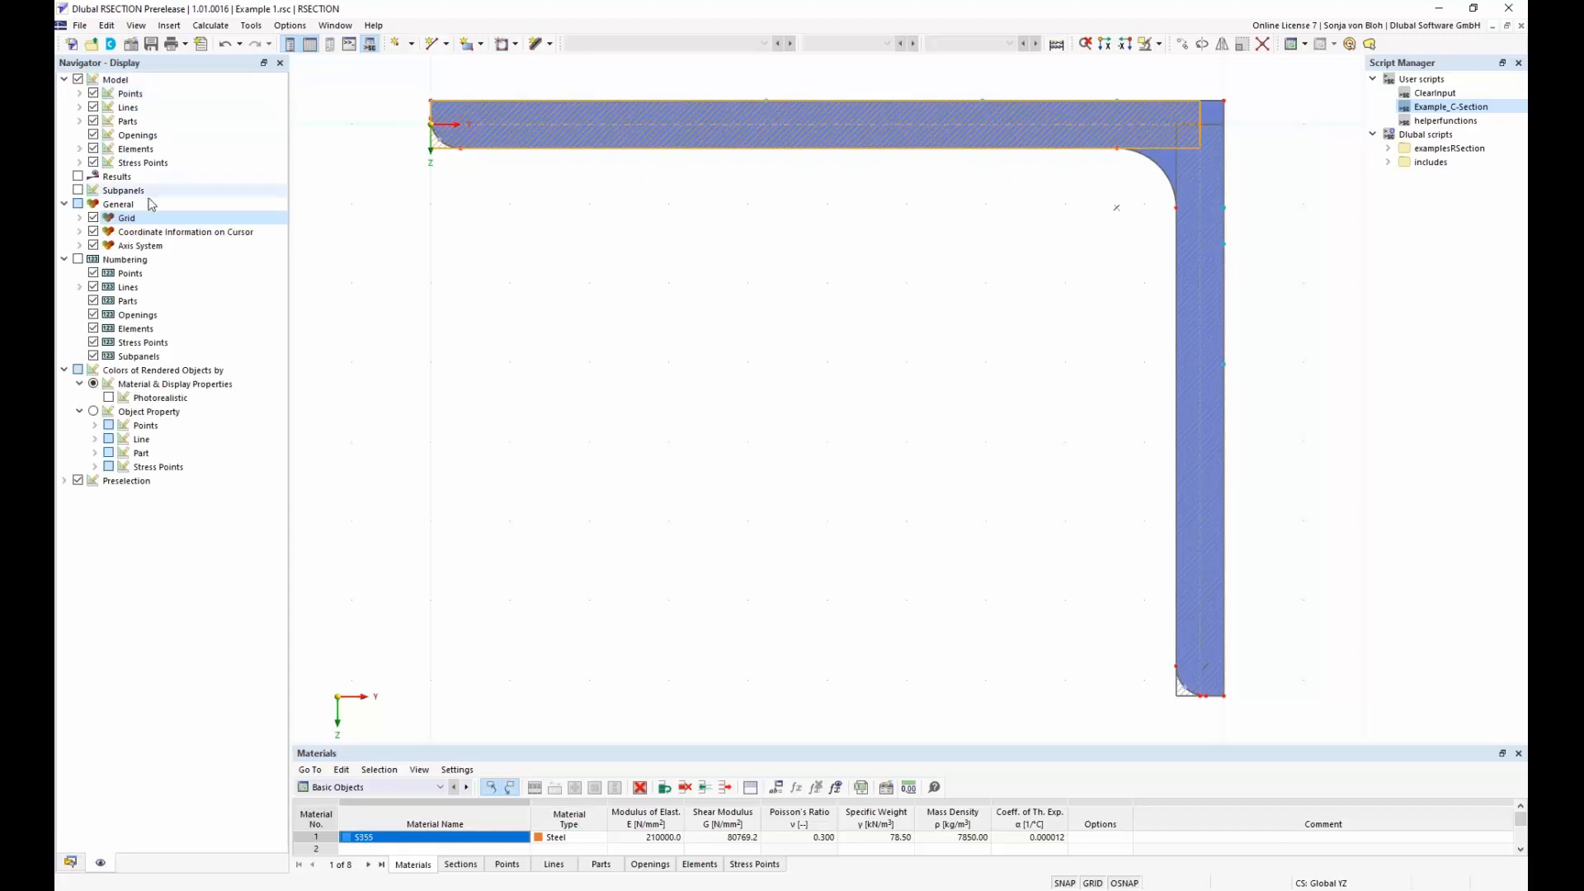
{"action": "left_click", "coordinate": [77, 190]}
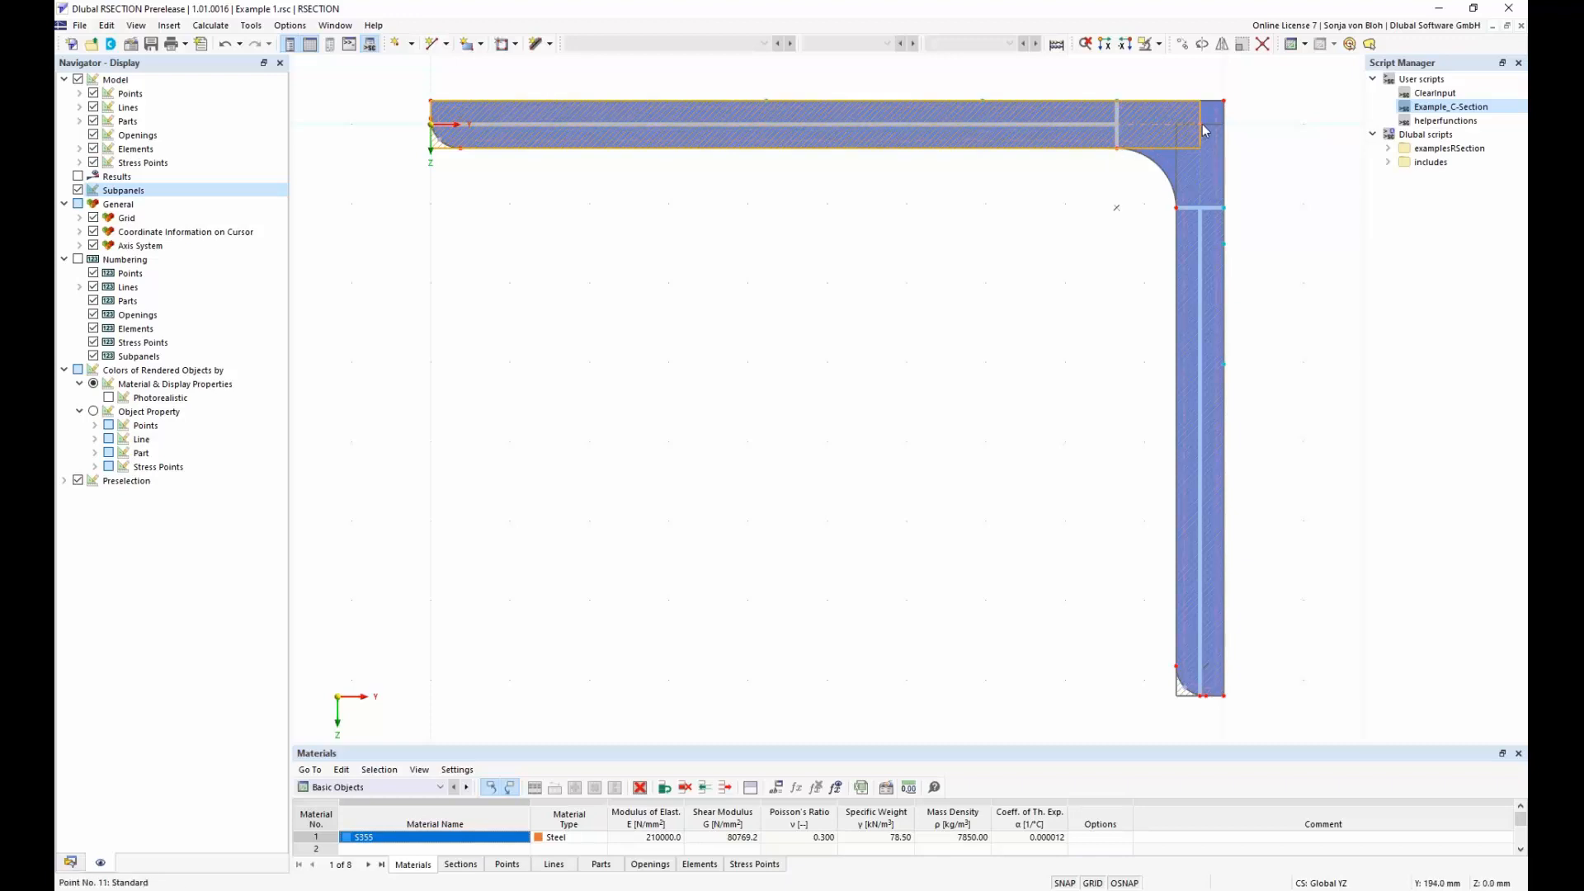
{"action": "mouse_move", "coordinate": [1201, 124]}
Step: Select the part with boundary lines 1-9 in the model data, view its section's settings and close them without changes
{"action": "left_click", "coordinate": [76, 863]}
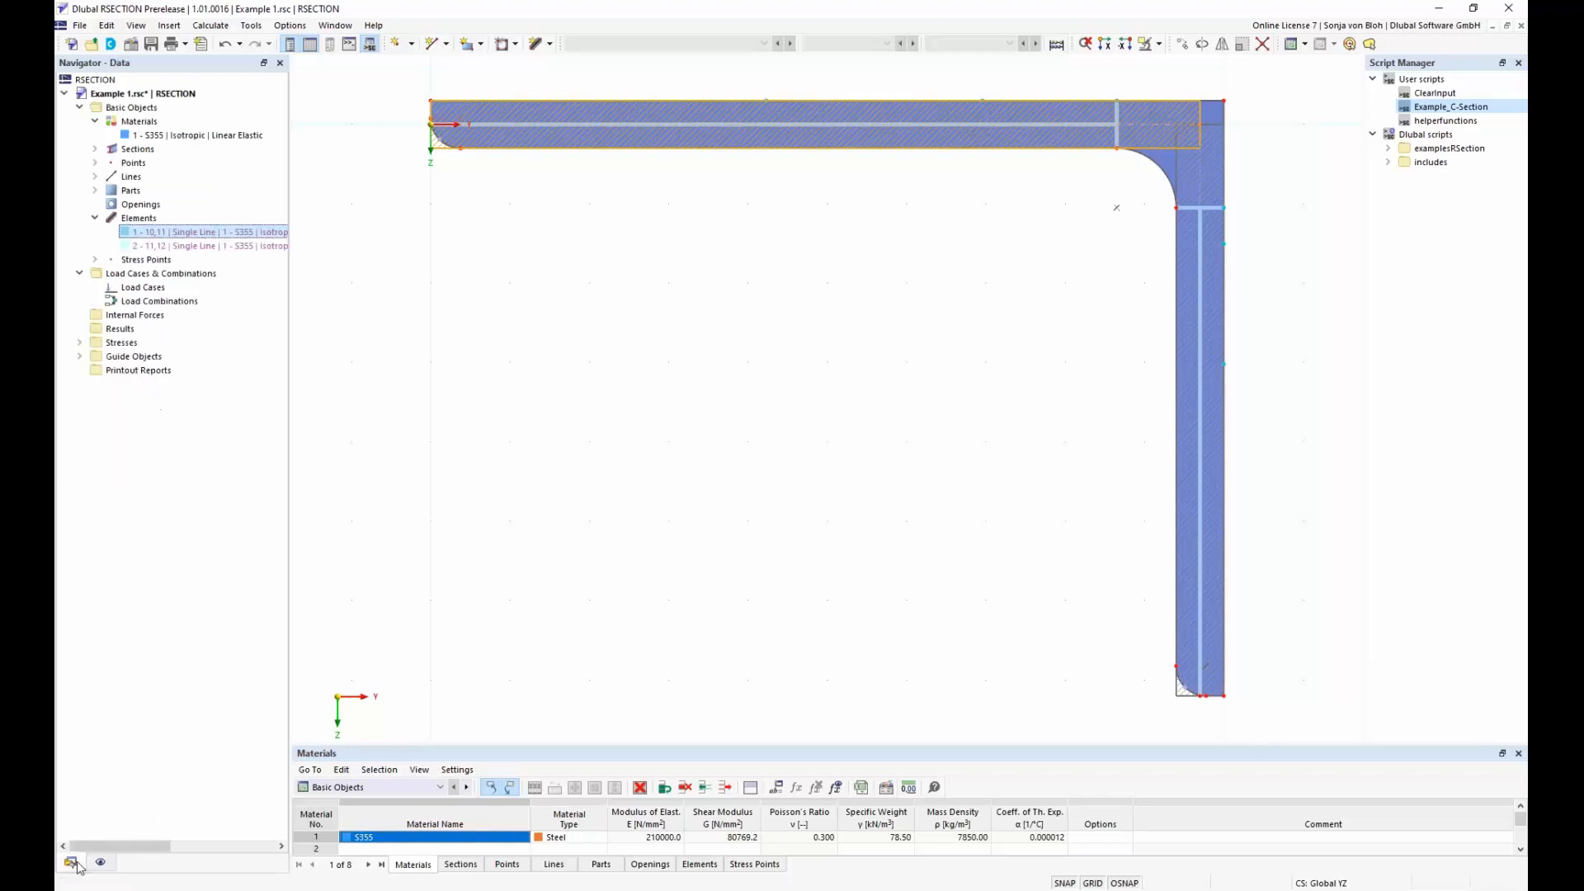
{"action": "left_click", "coordinate": [94, 218]}
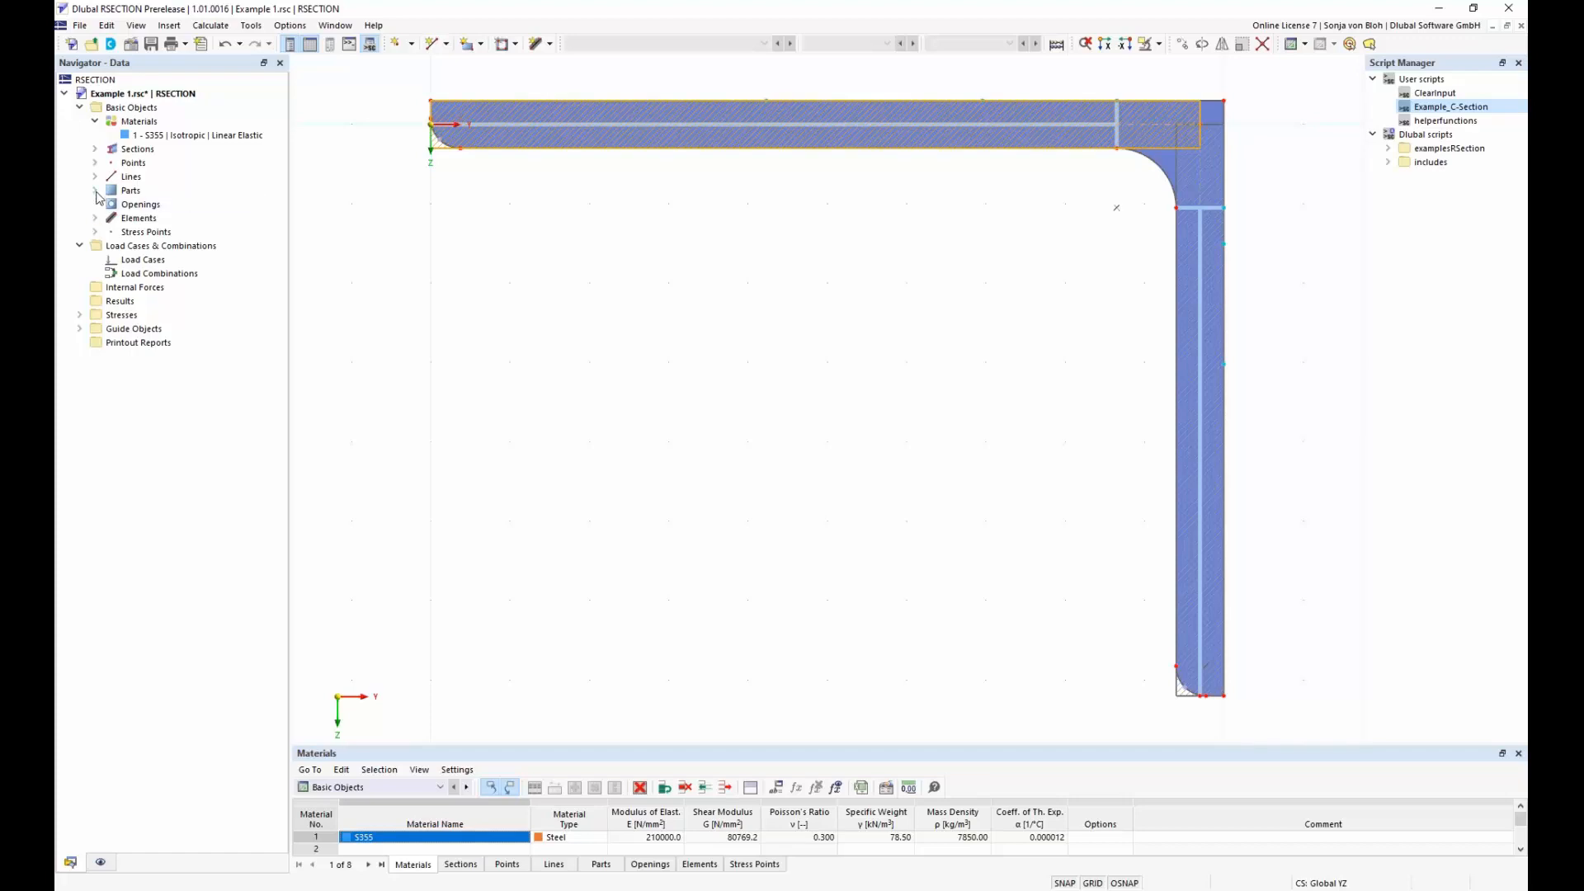
{"action": "left_click", "coordinate": [95, 192]}
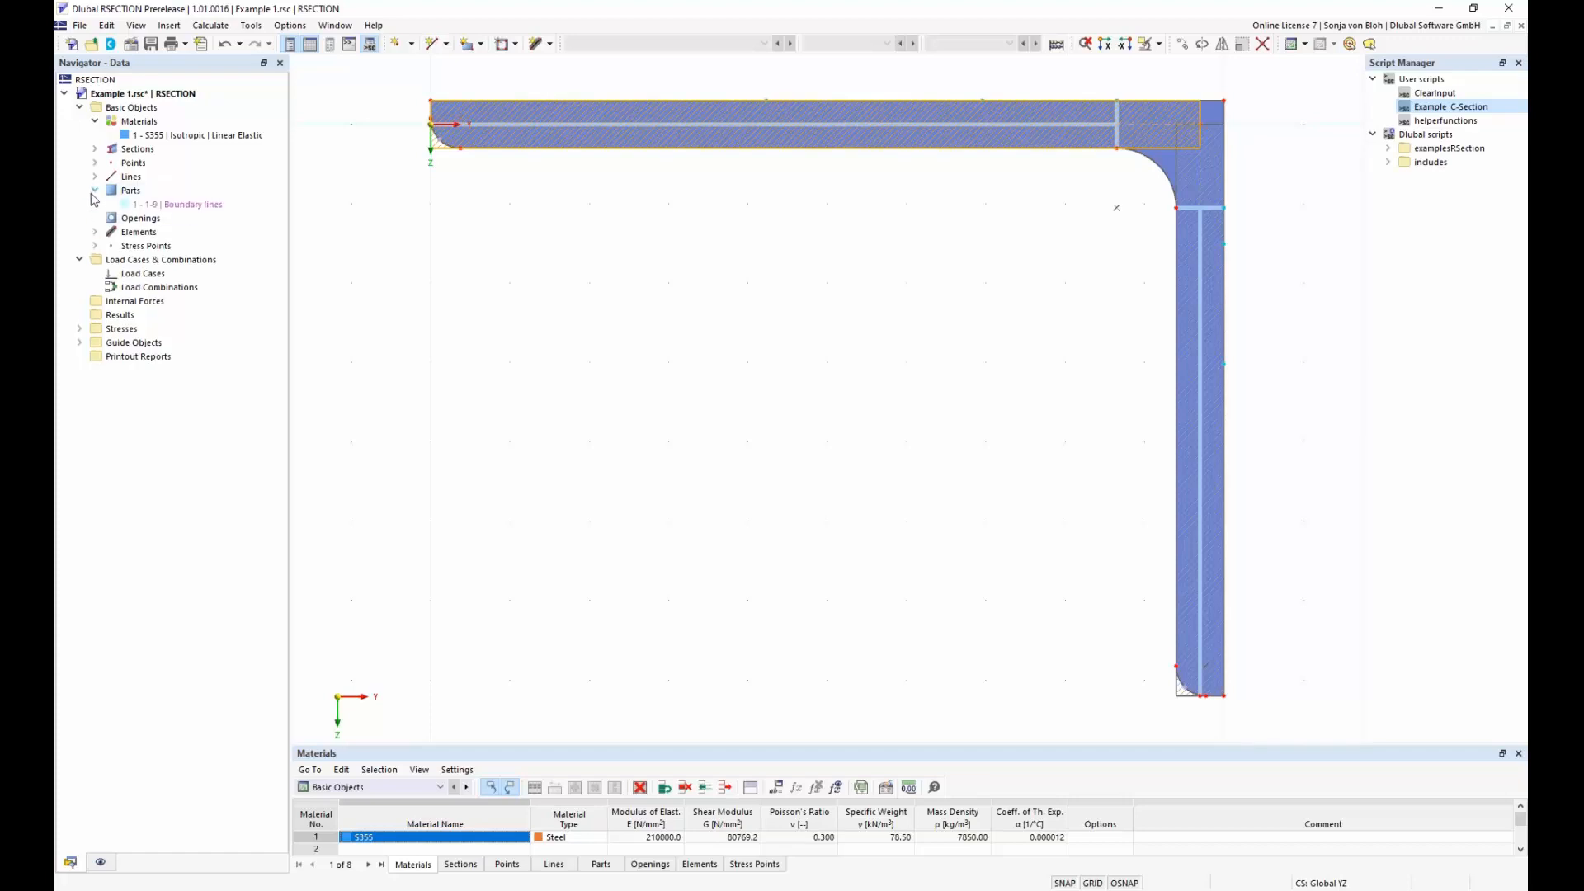
{"action": "left_click", "coordinate": [169, 207]}
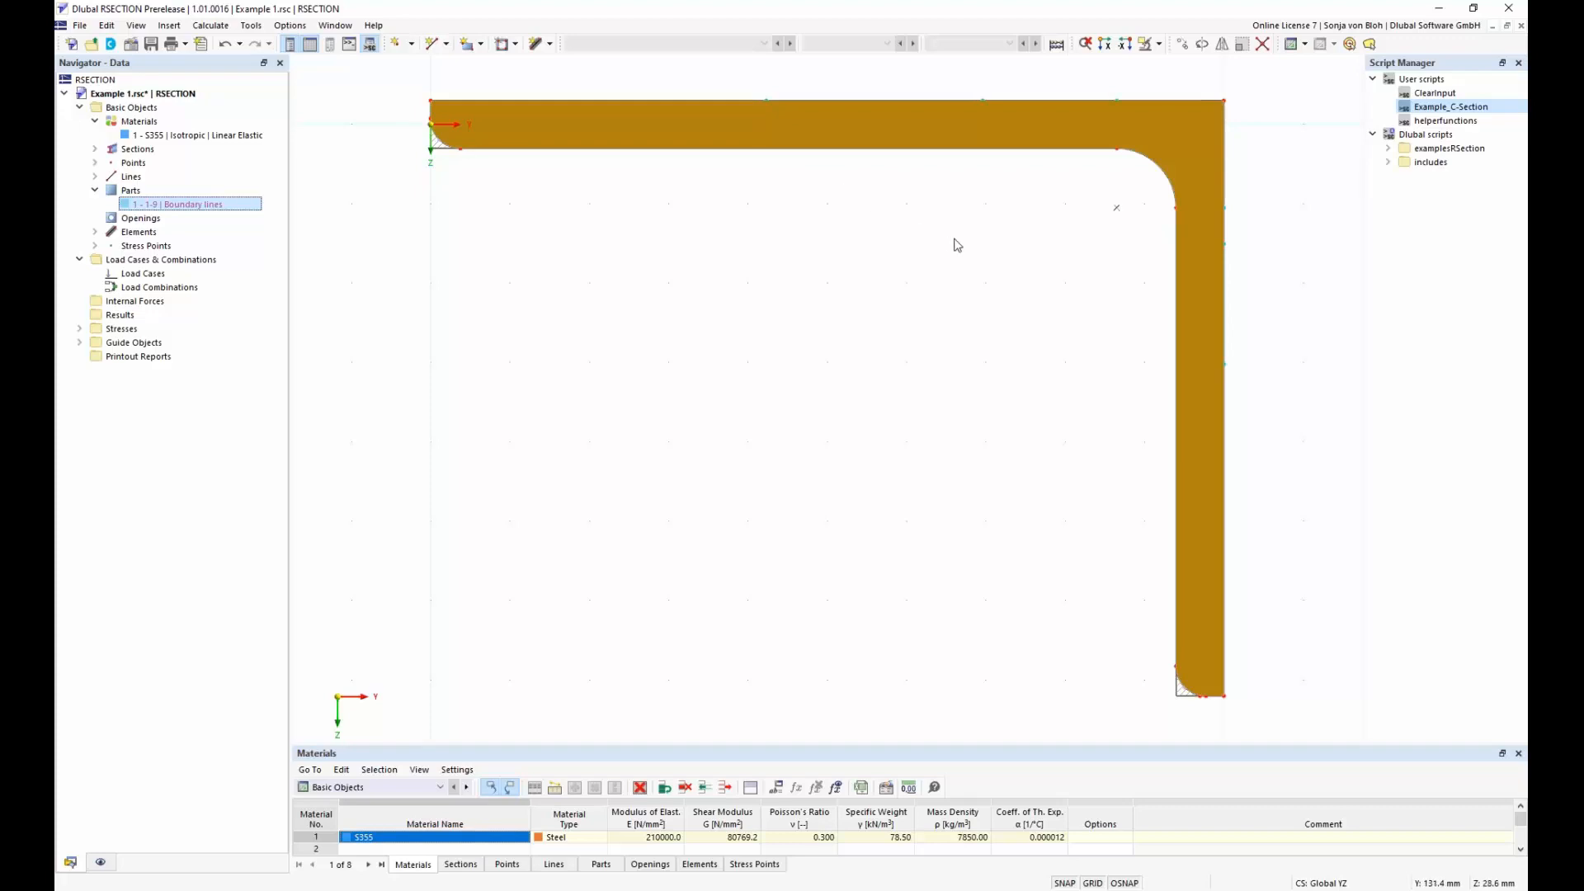
{"action": "double_click", "coordinate": [1166, 155]}
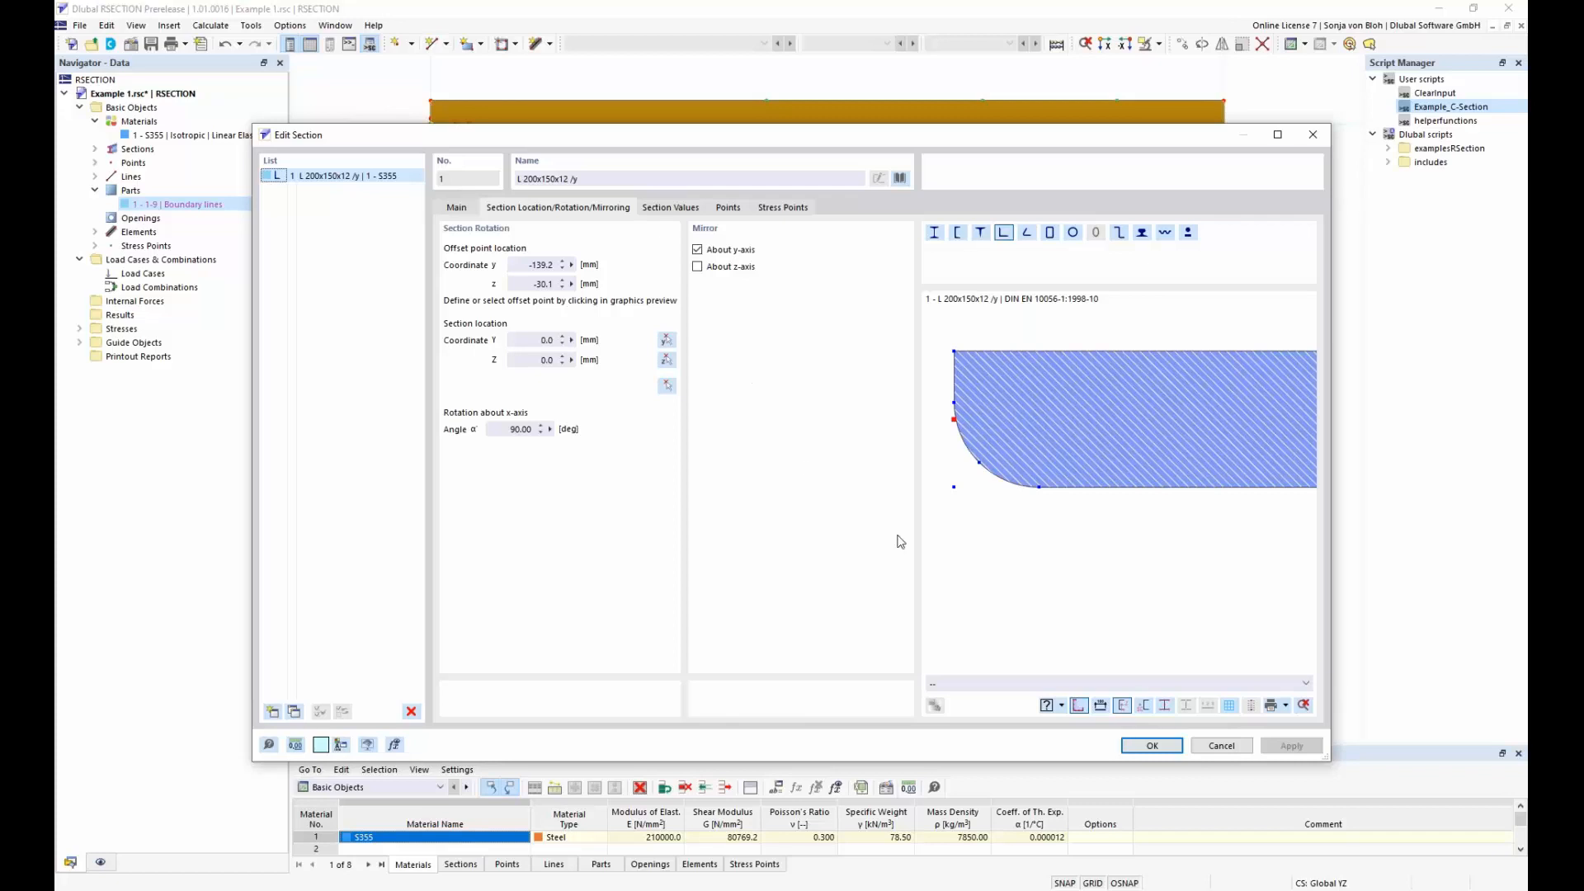
{"action": "left_click", "coordinate": [1216, 747]}
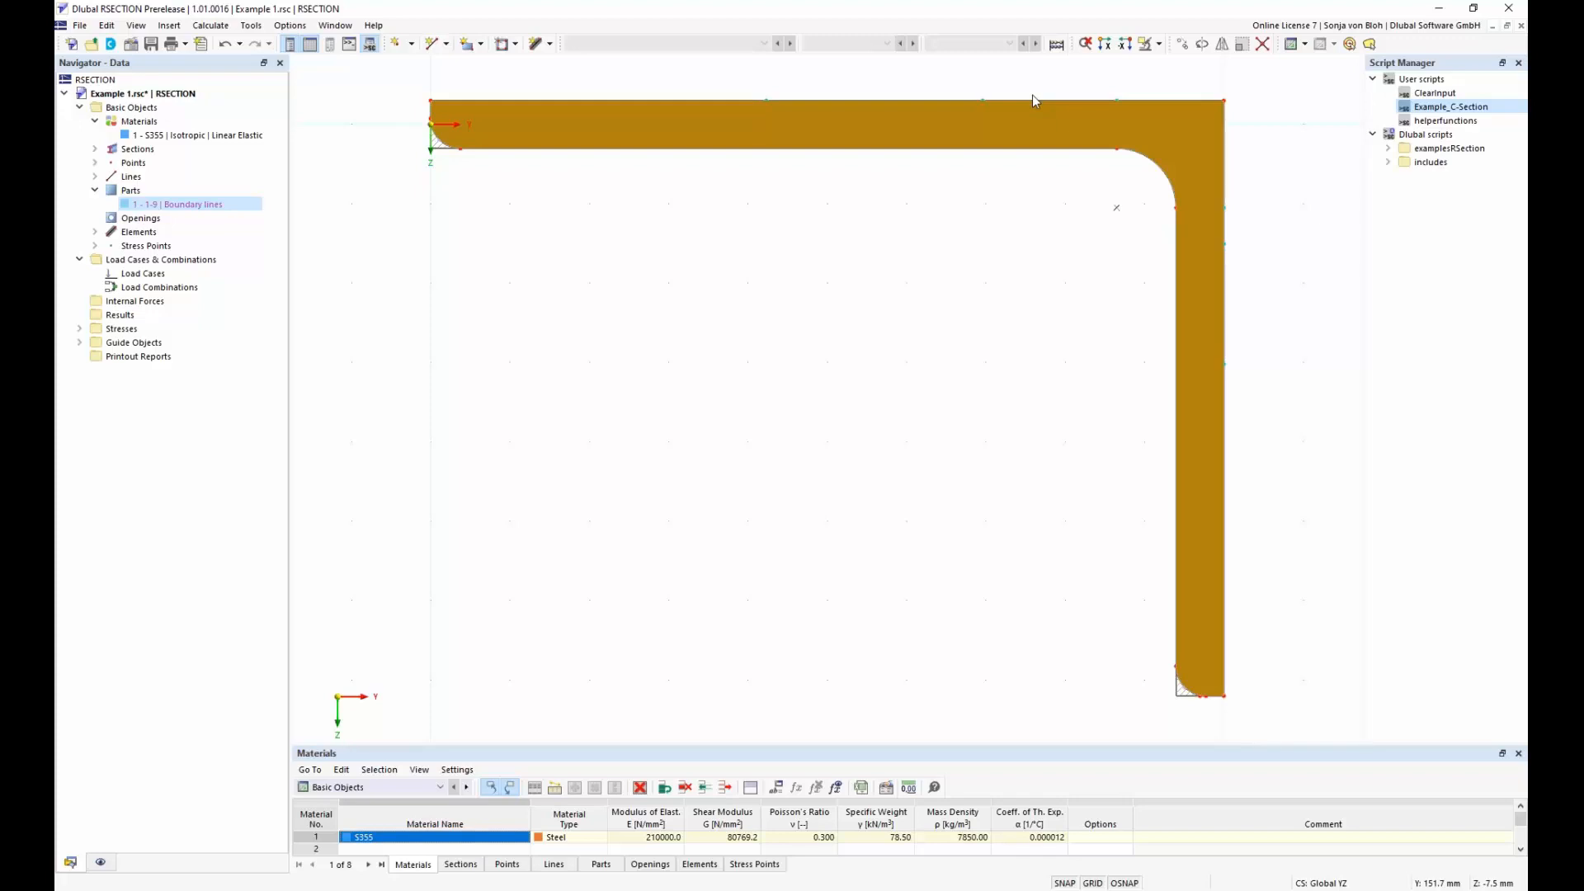
Step: Convert Section No. 1 into normal geometry, collapse the parts list and clear the selection
{"action": "right_click", "coordinate": [1170, 165]}
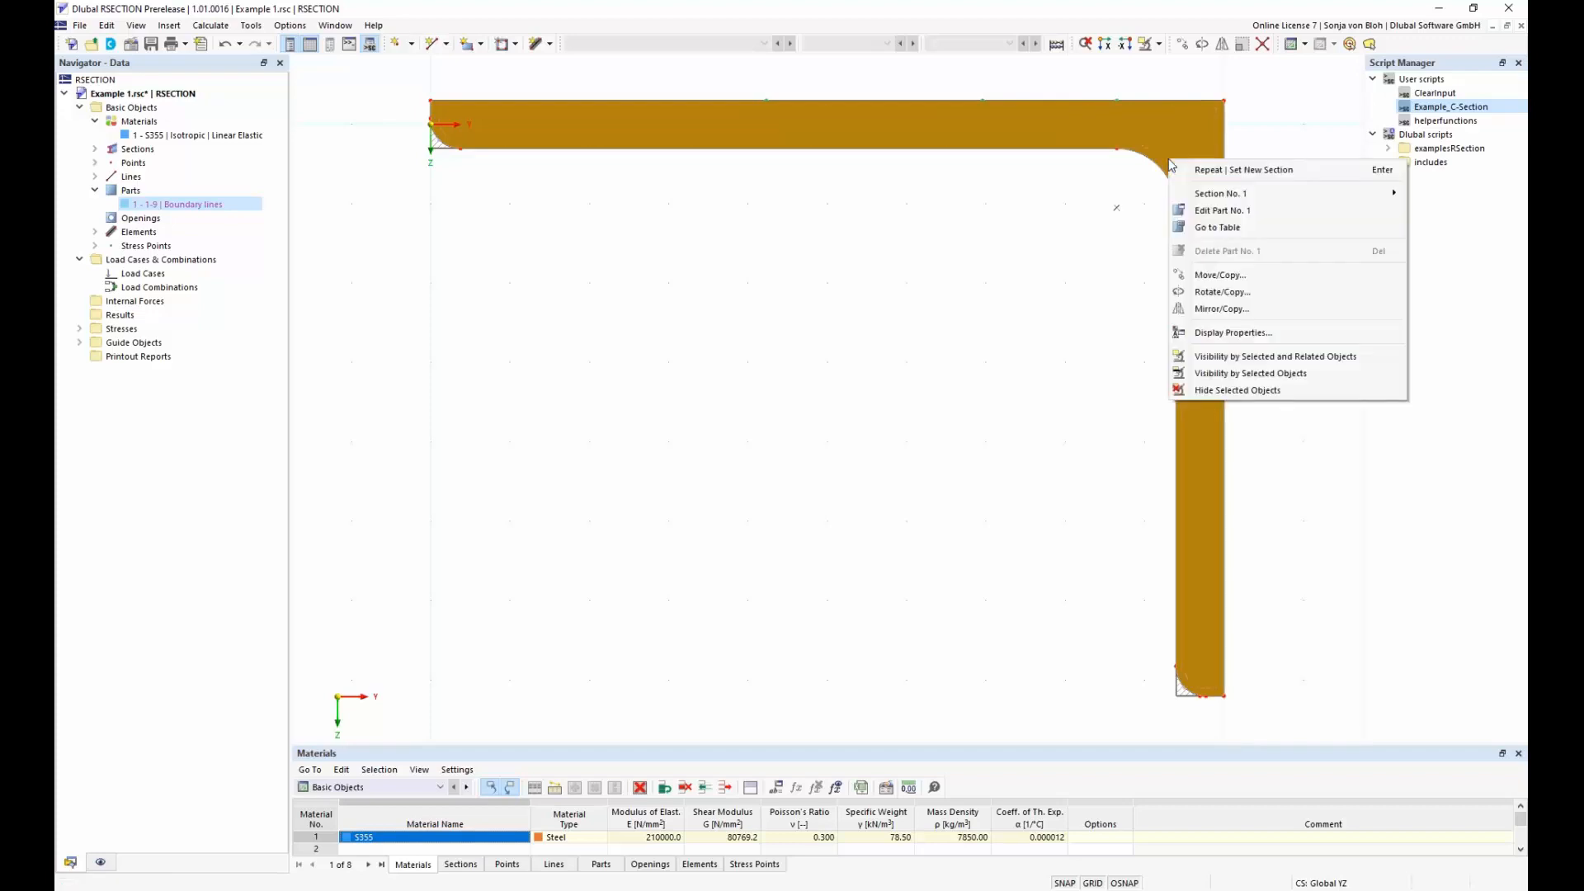
{"action": "mouse_move", "coordinate": [1220, 196]}
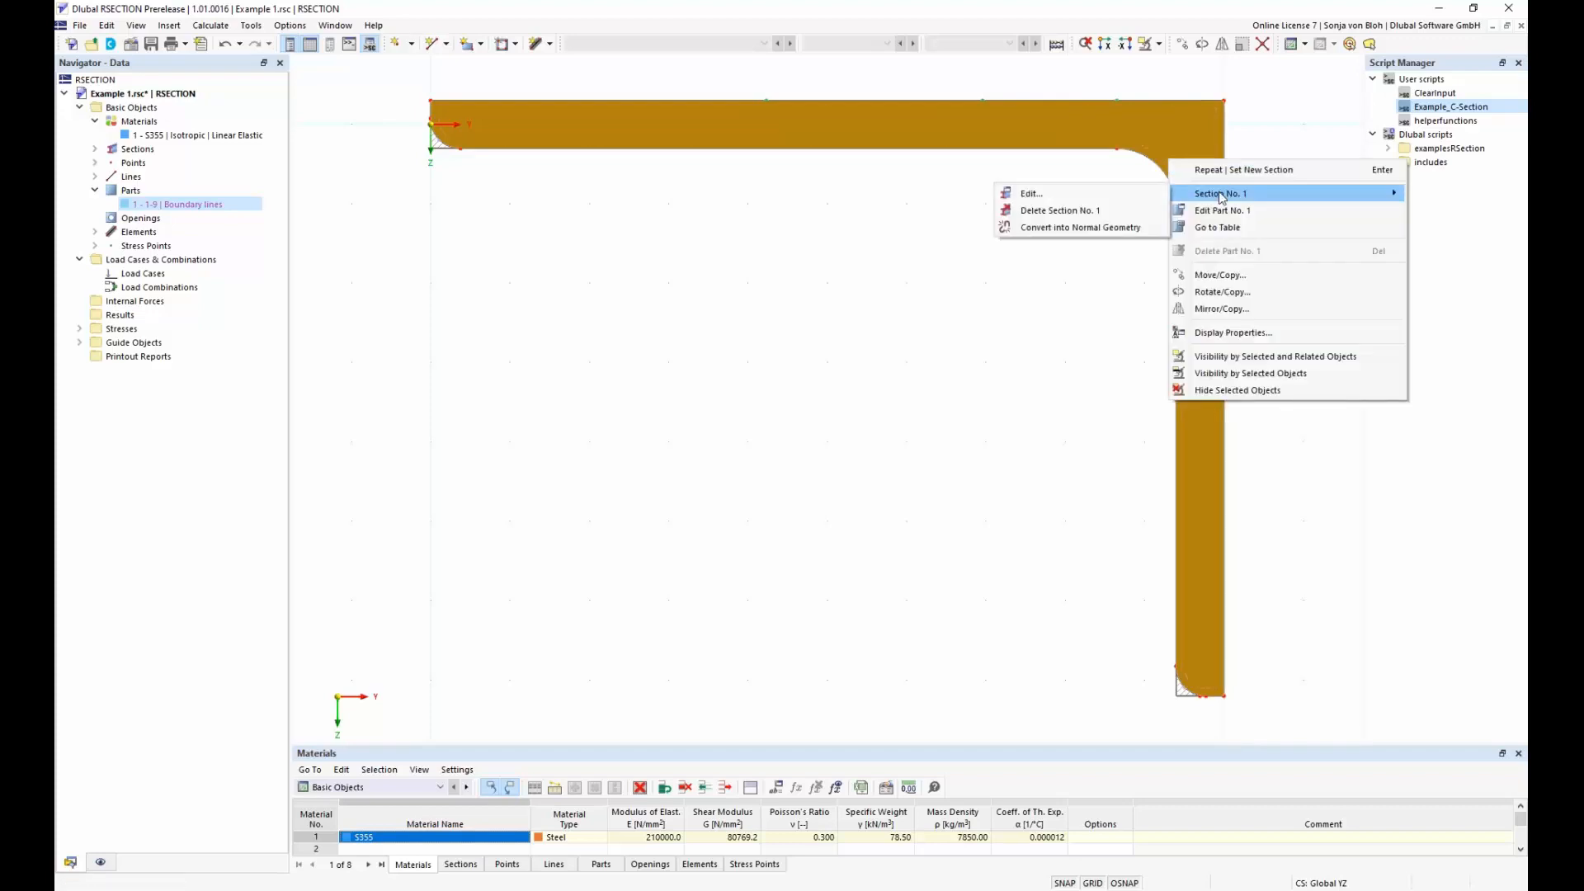
{"action": "left_click", "coordinate": [1087, 228]}
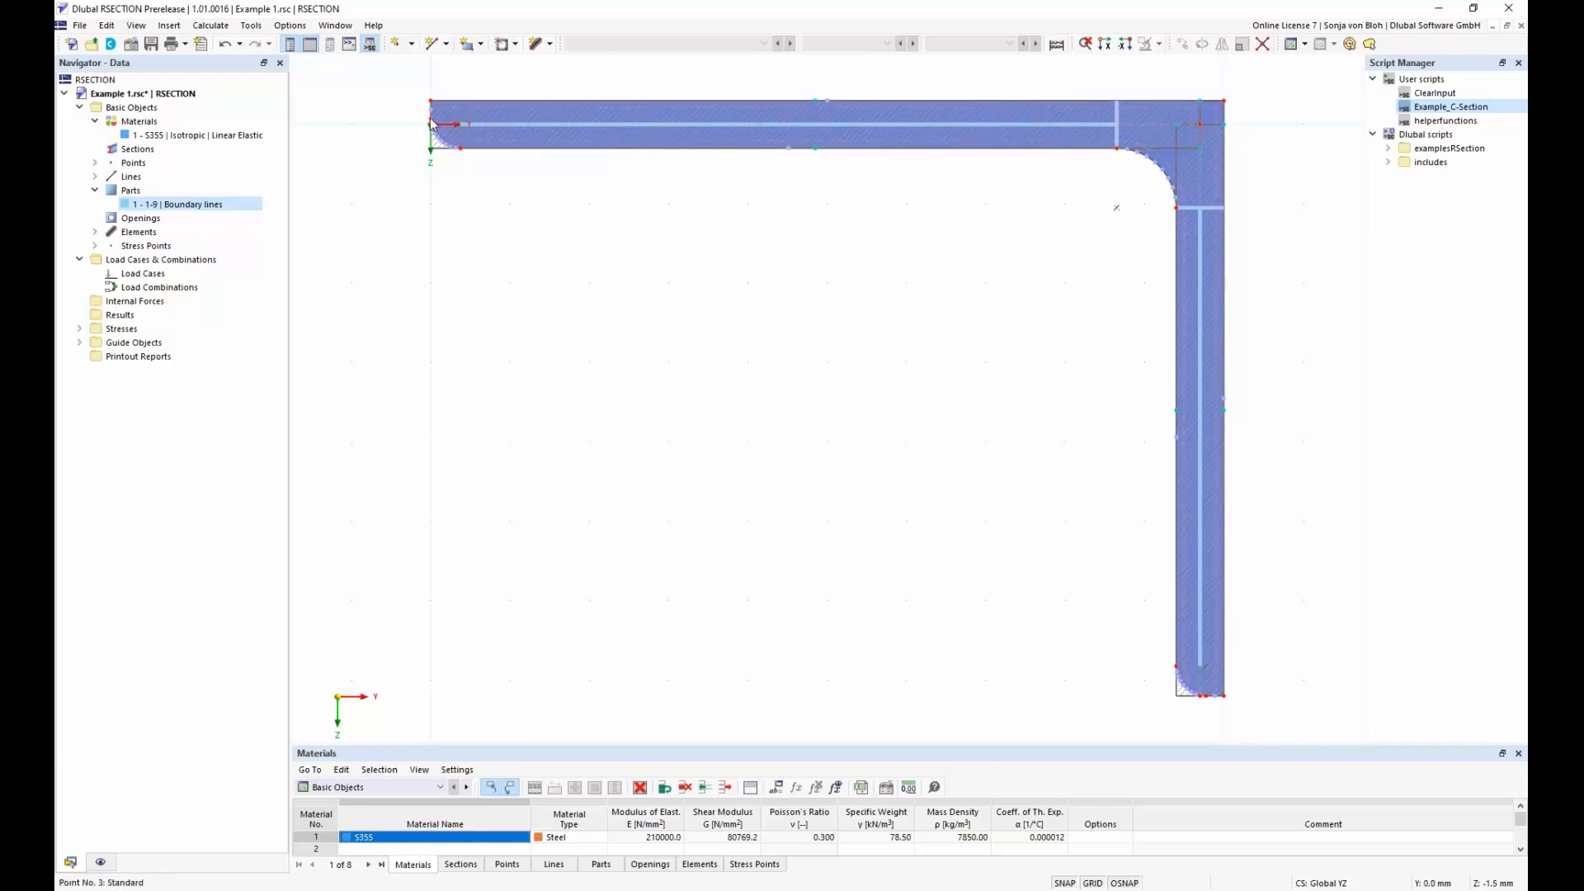
{"action": "left_click", "coordinate": [95, 190]}
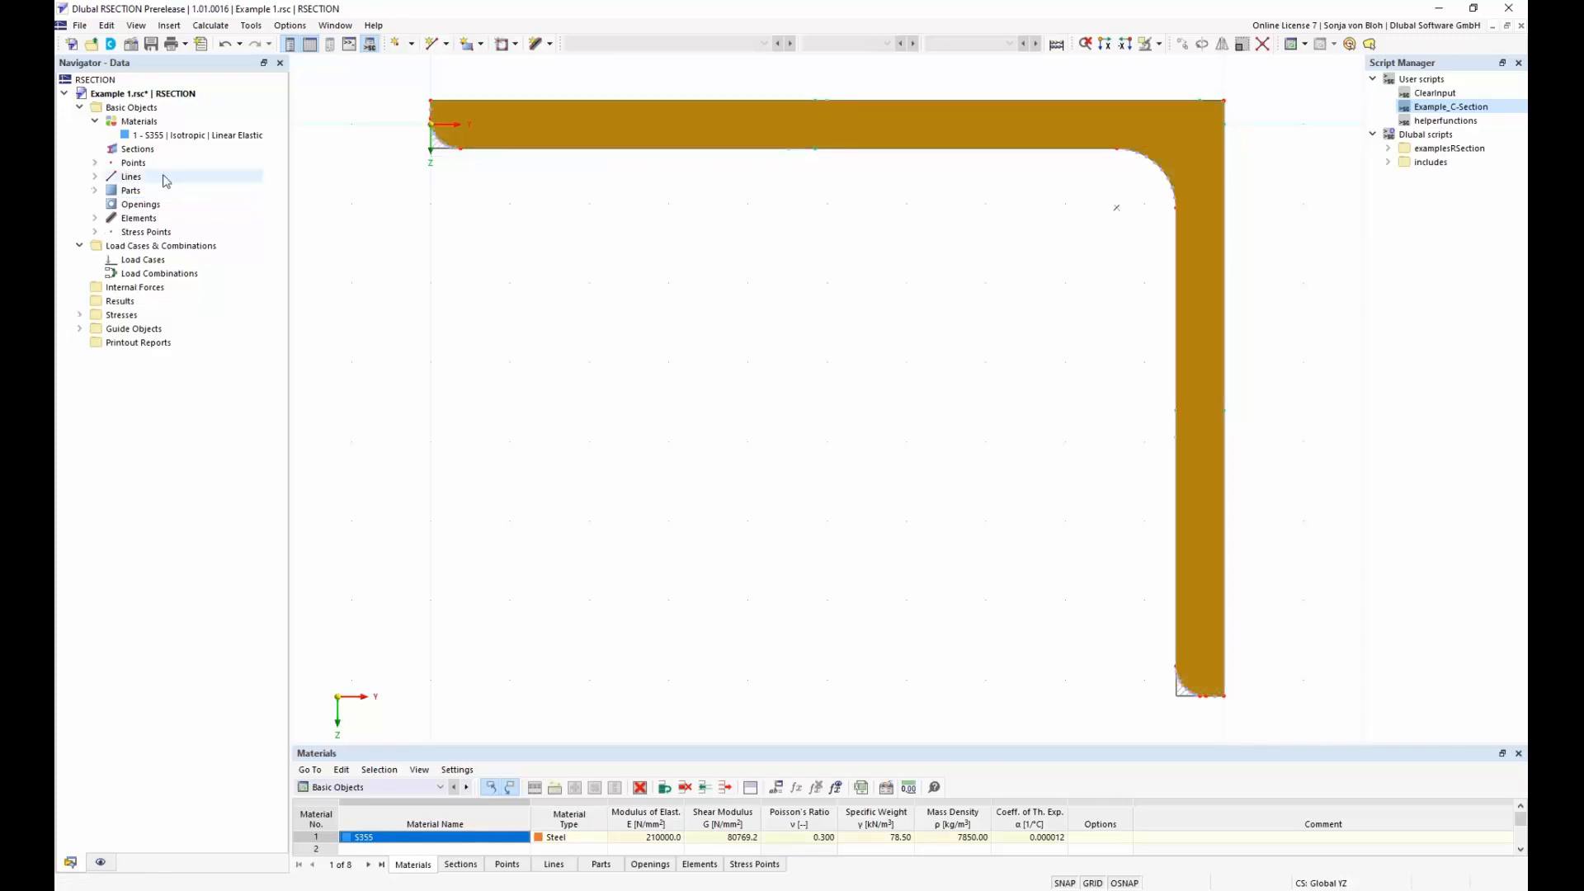
{"action": "left_click", "coordinate": [435, 131]}
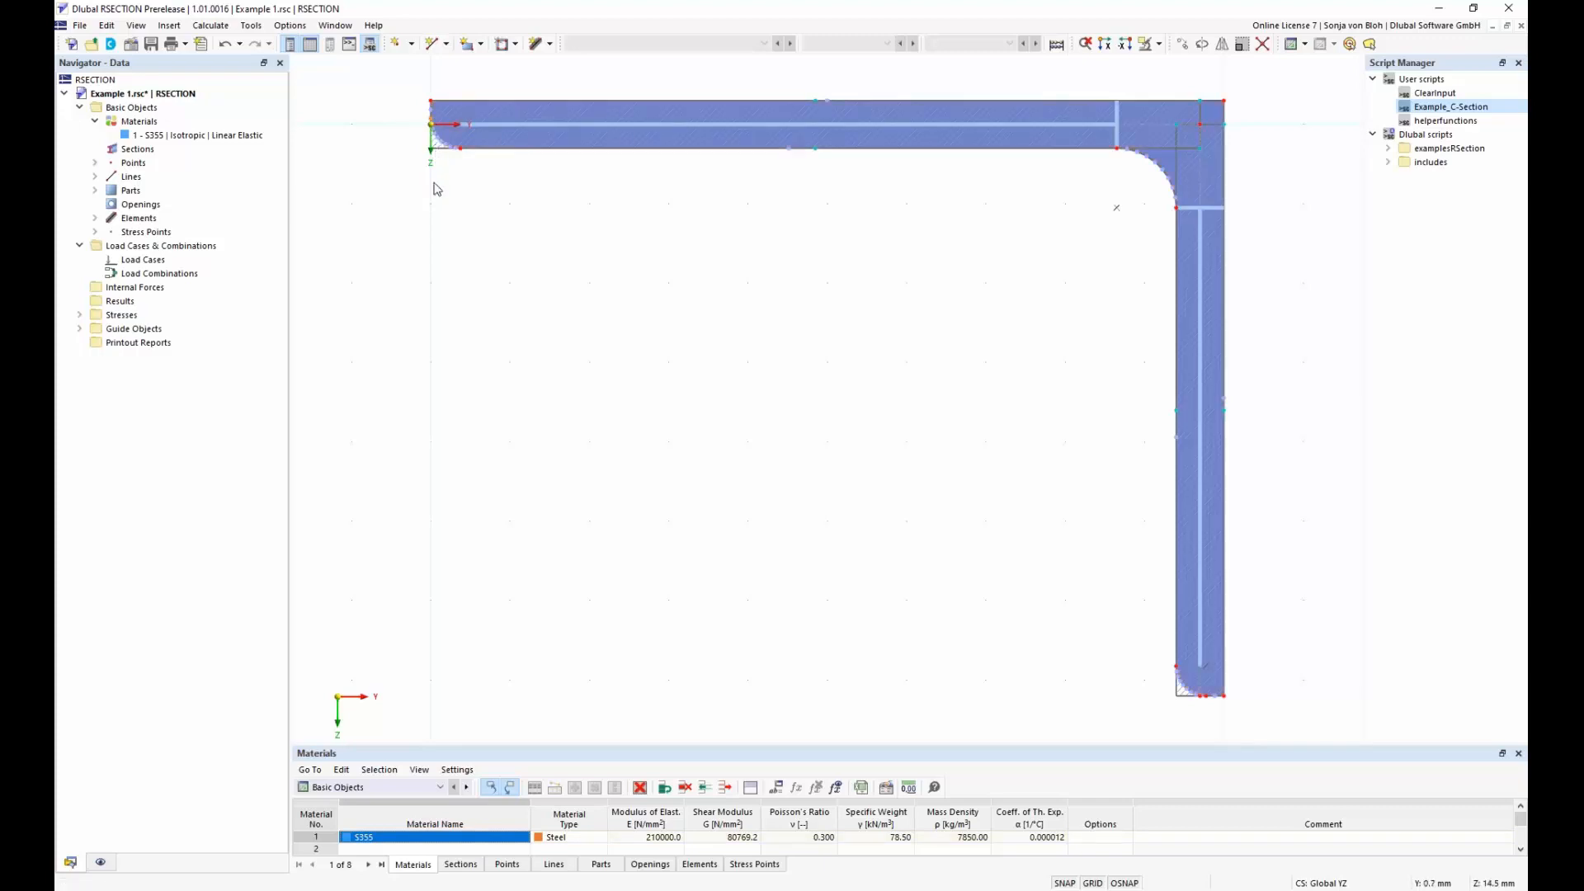
Step: Delete the part that fills the angle section's outline, keeping its lines and elements
{"action": "key", "text": "Delete"}
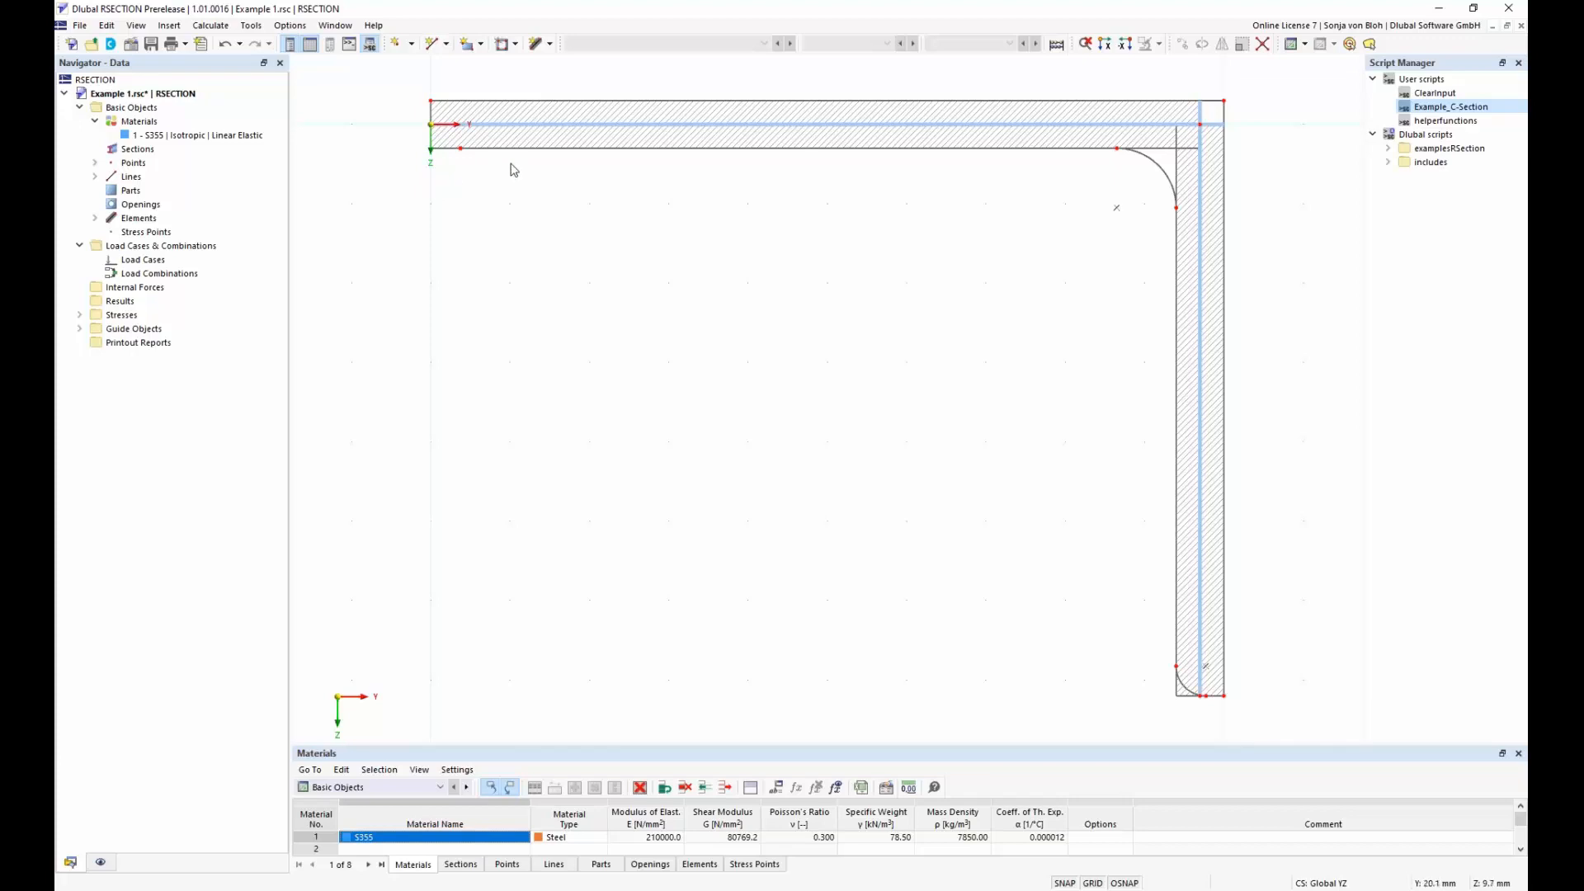
{"action": "left_click", "coordinate": [550, 43]}
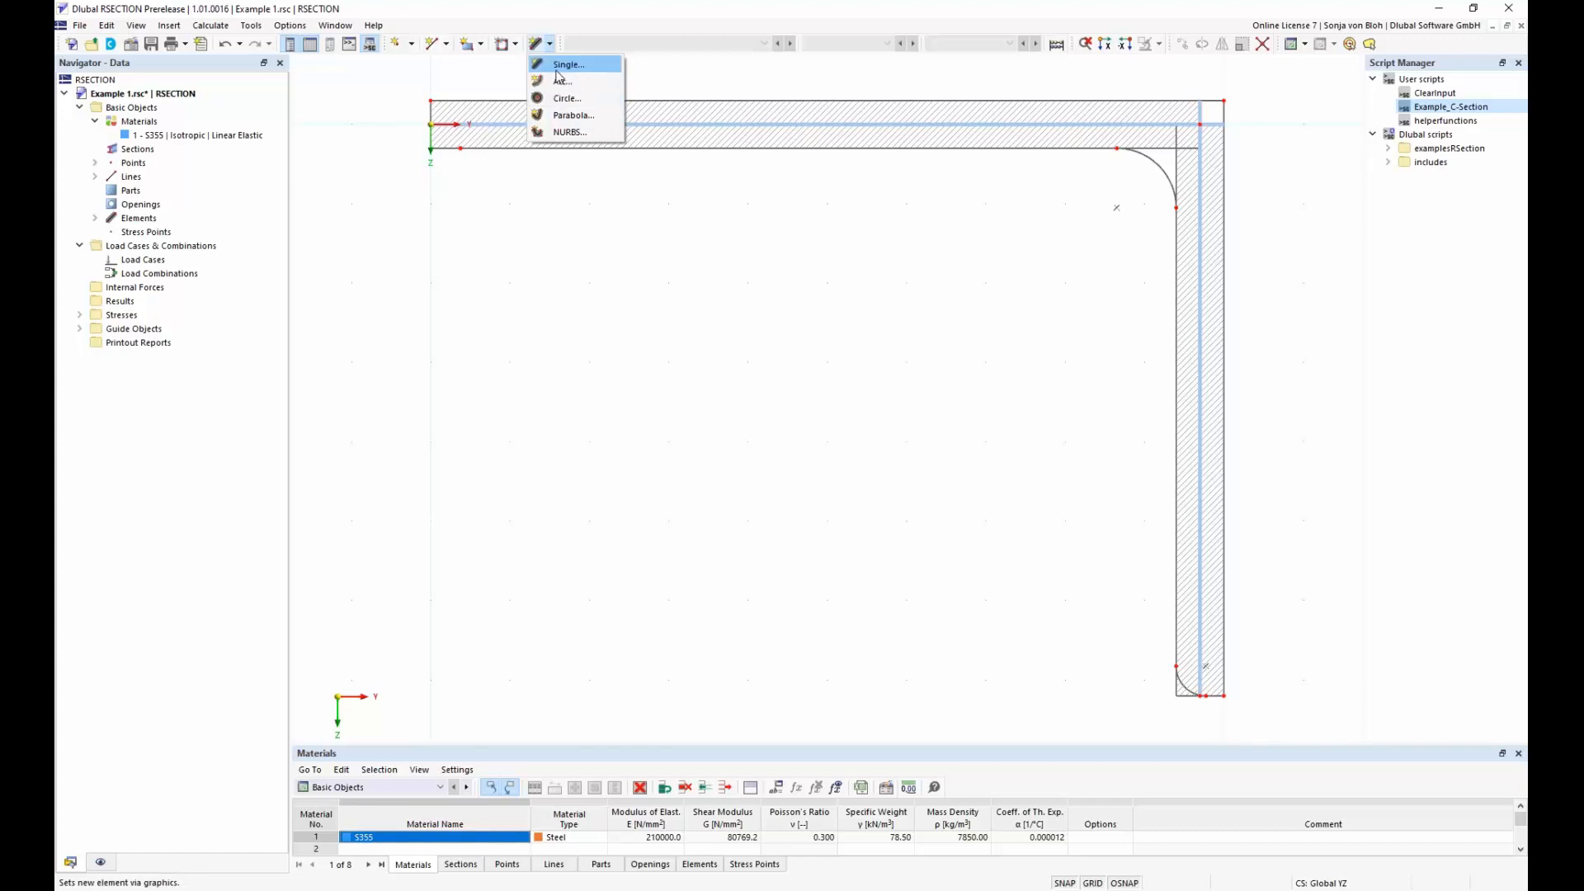
{"action": "left_click", "coordinate": [448, 311]}
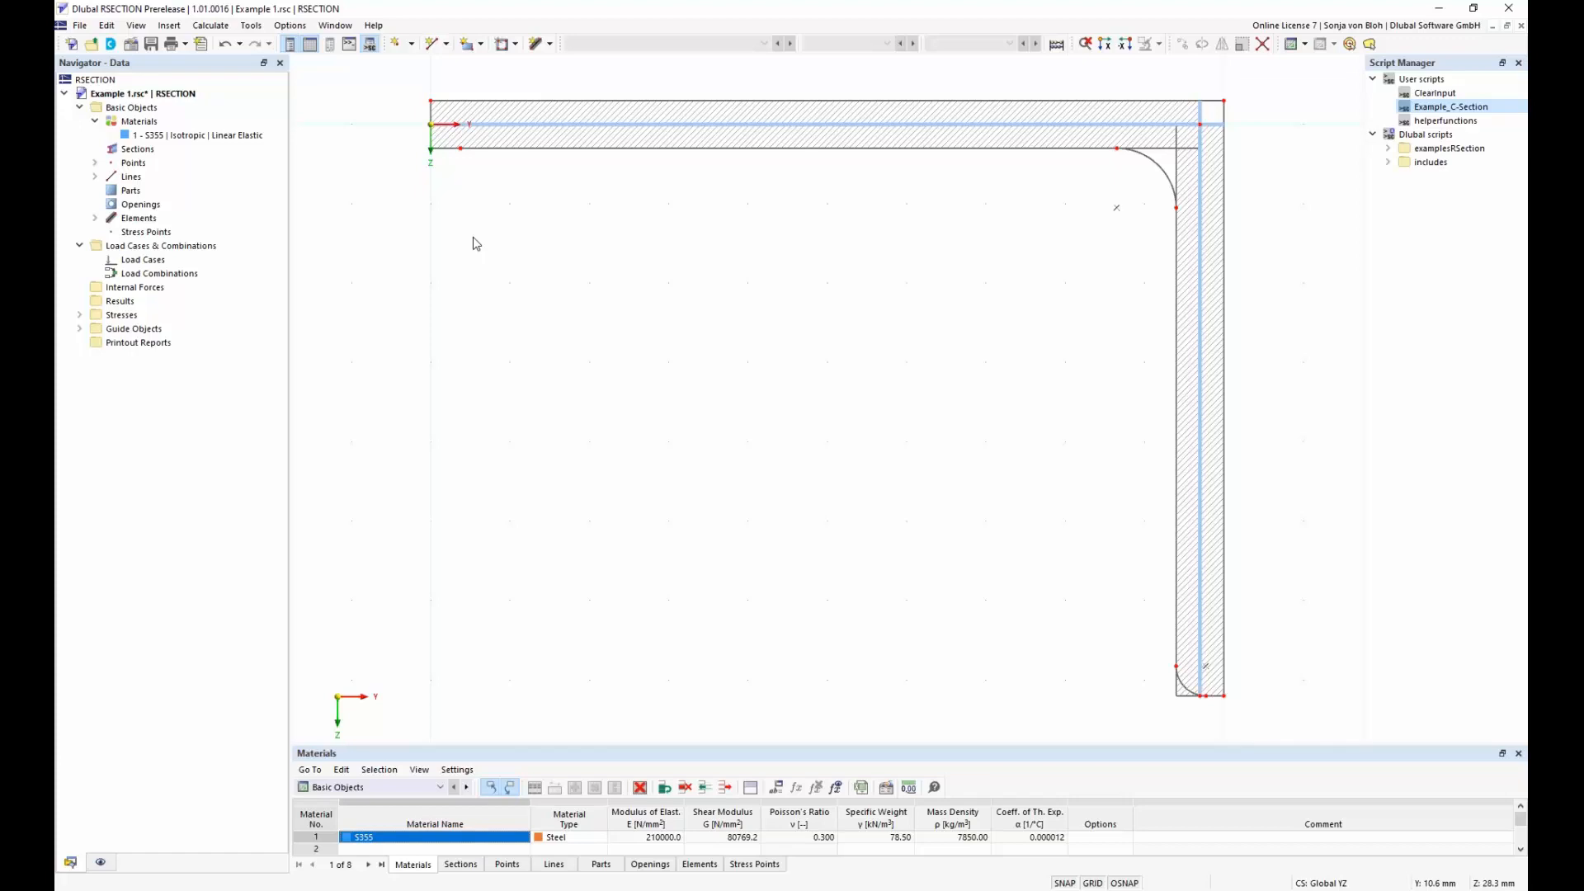
Step: Insert a single-line element by length and direction, 200 mm long and 12 mm thick, running from the origin in negative Y
{"action": "left_click", "coordinate": [550, 45]}
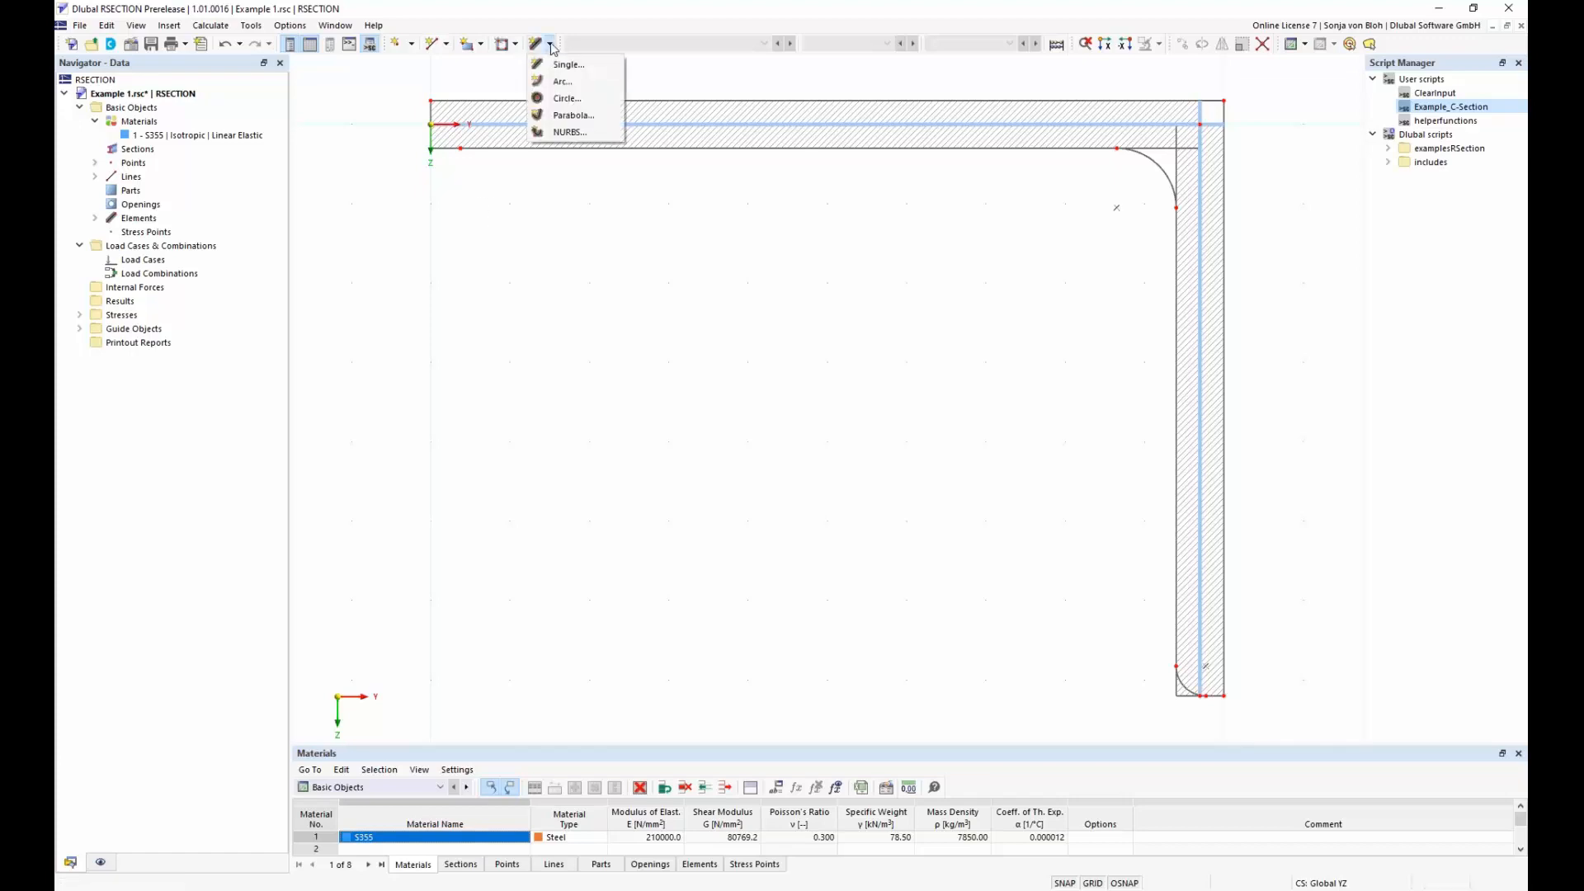
{"action": "left_click", "coordinate": [574, 70]}
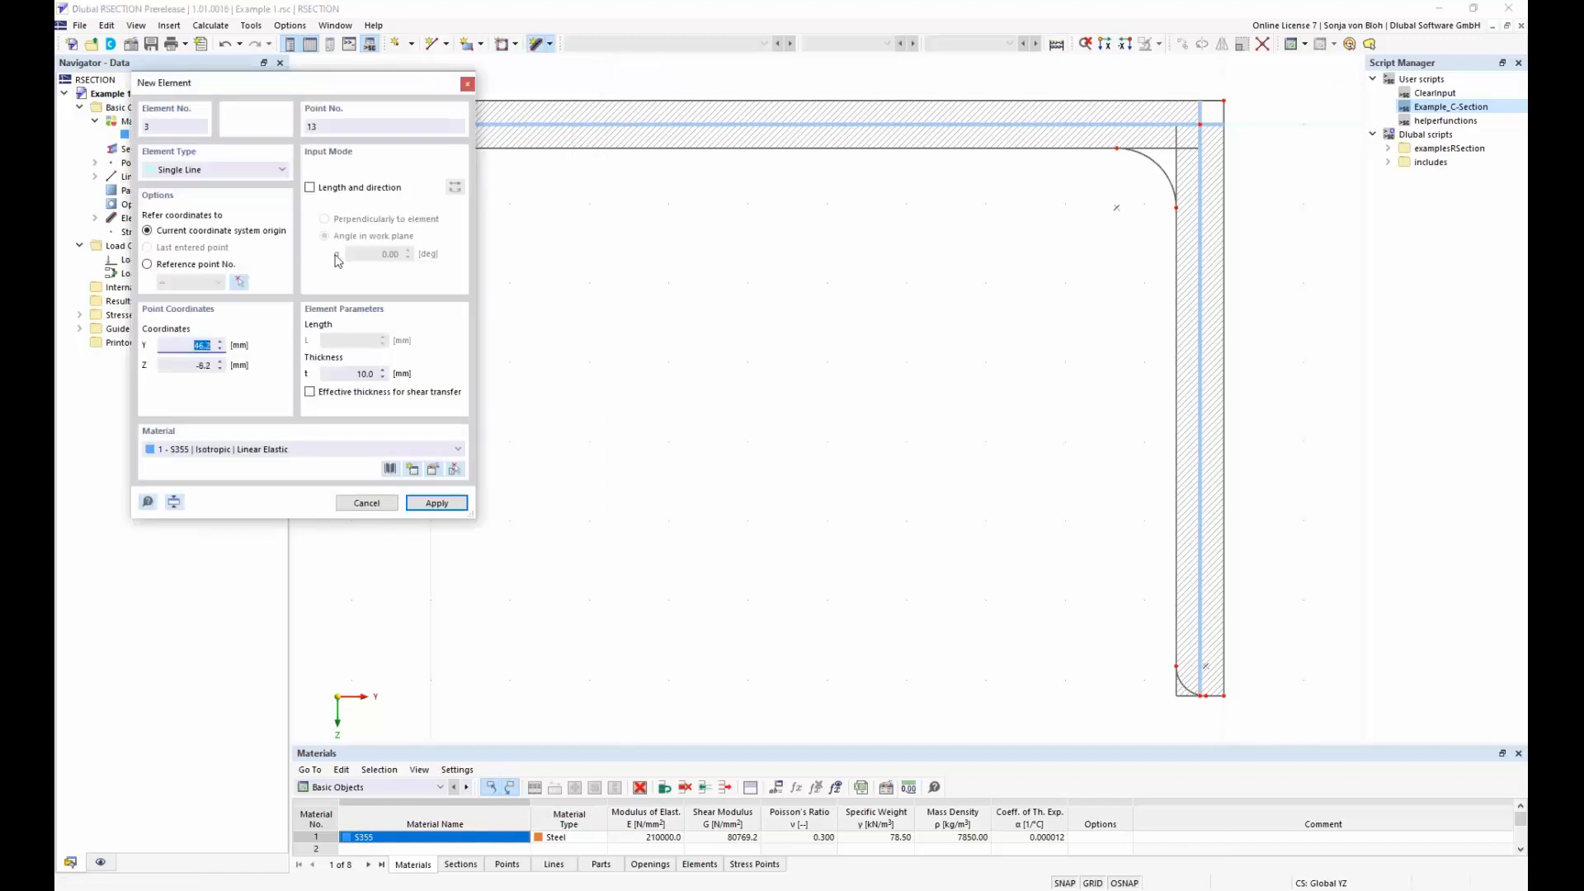
{"action": "left_click", "coordinate": [311, 188]}
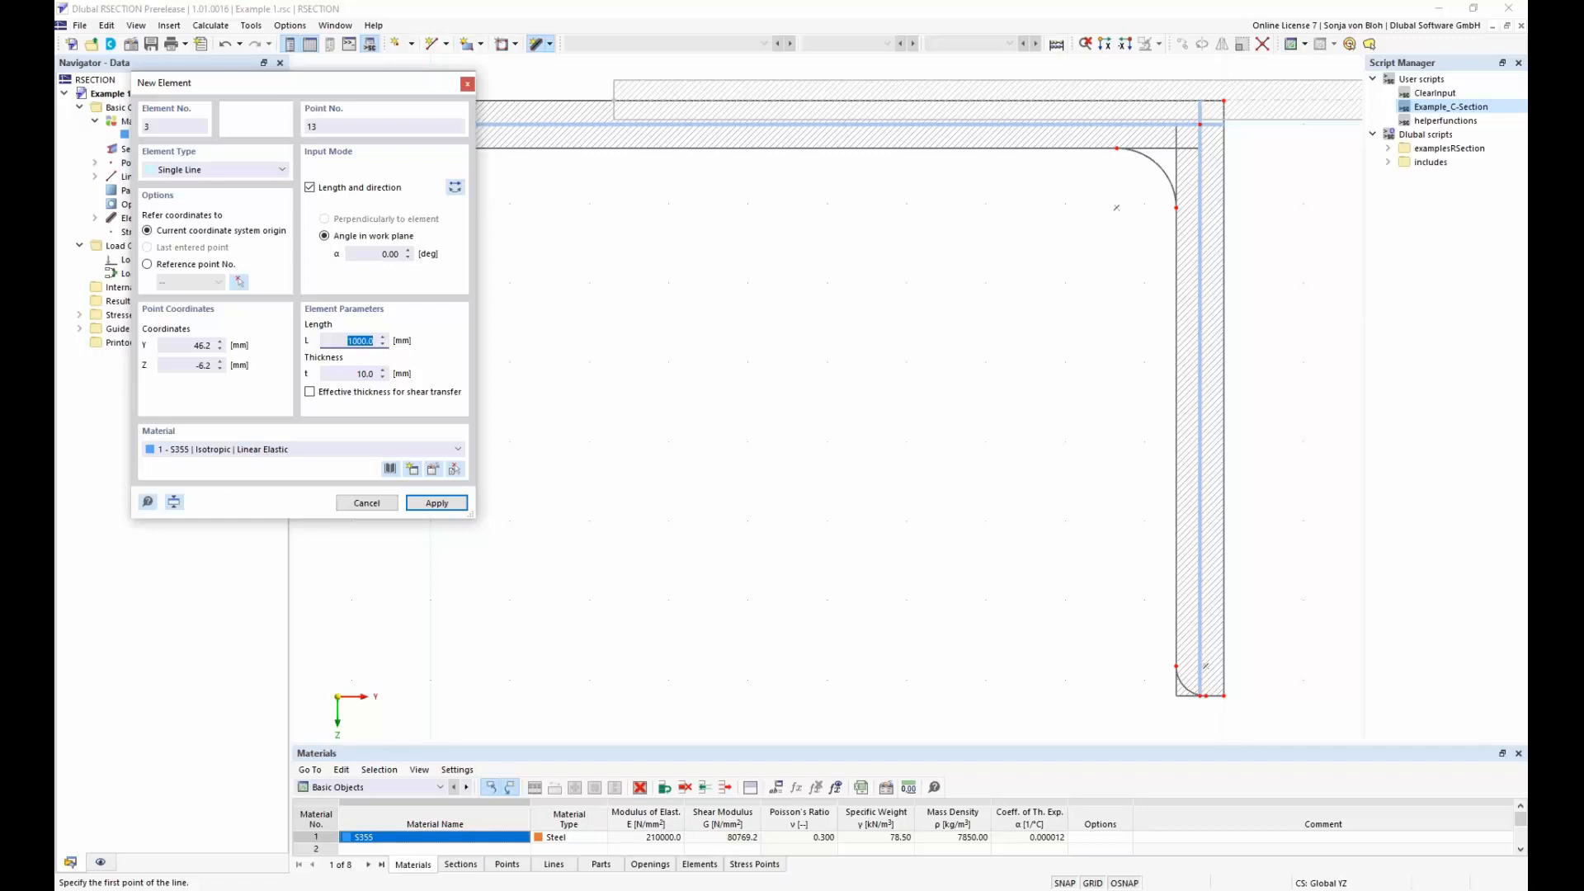
{"action": "type", "text": "200"}
{"action": "key", "text": "Tab"}
{"action": "type", "text": "12"}
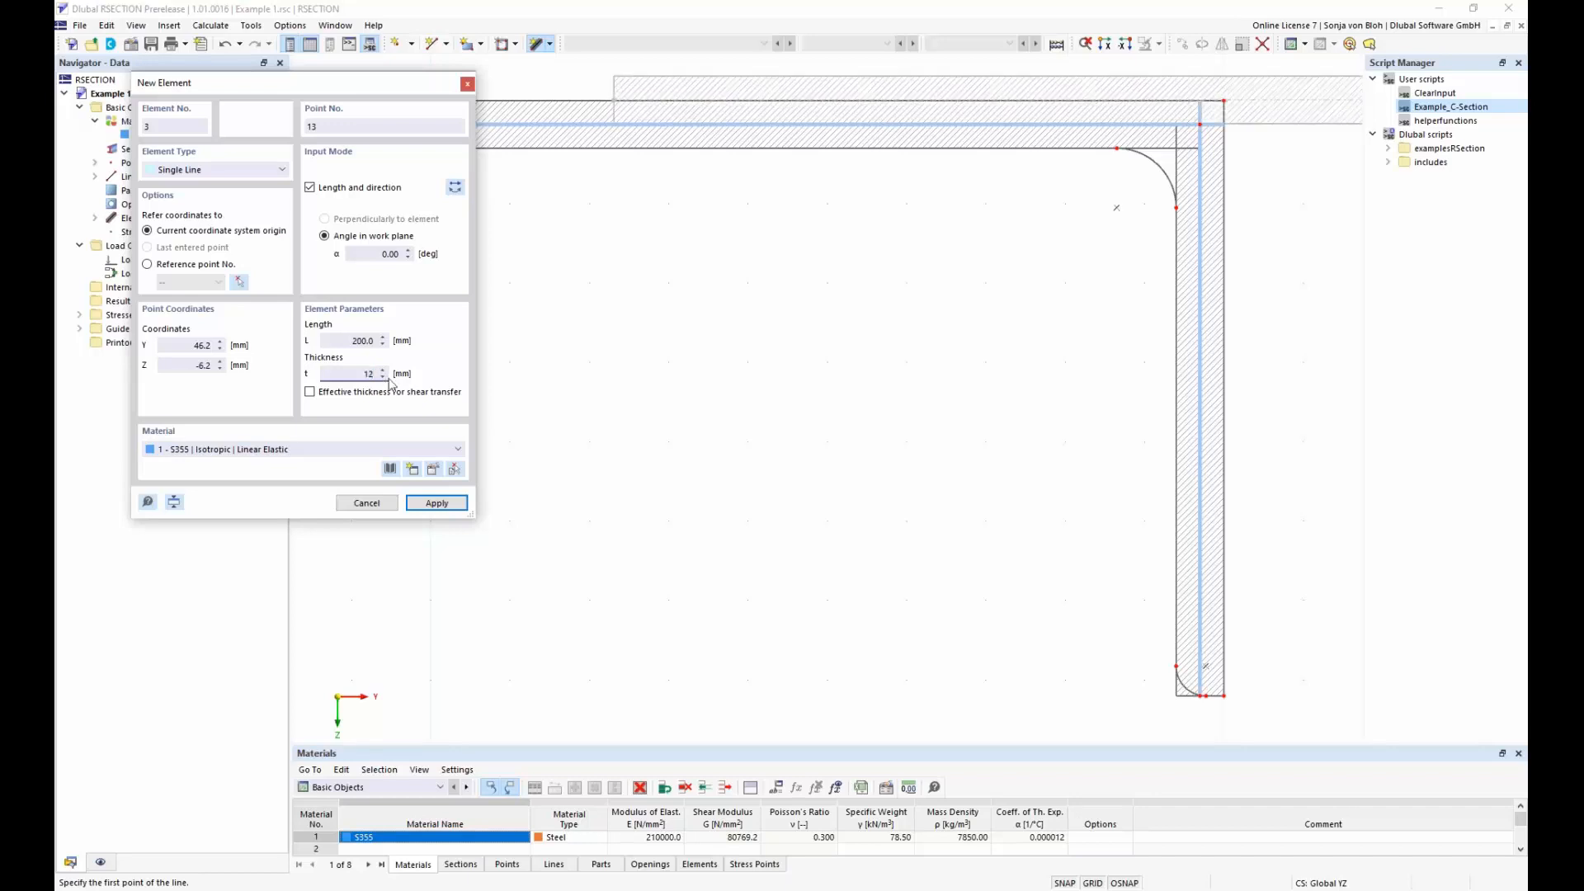
{"action": "left_click_drag", "start_coordinate": [376, 83], "coordinate": [287, 241]}
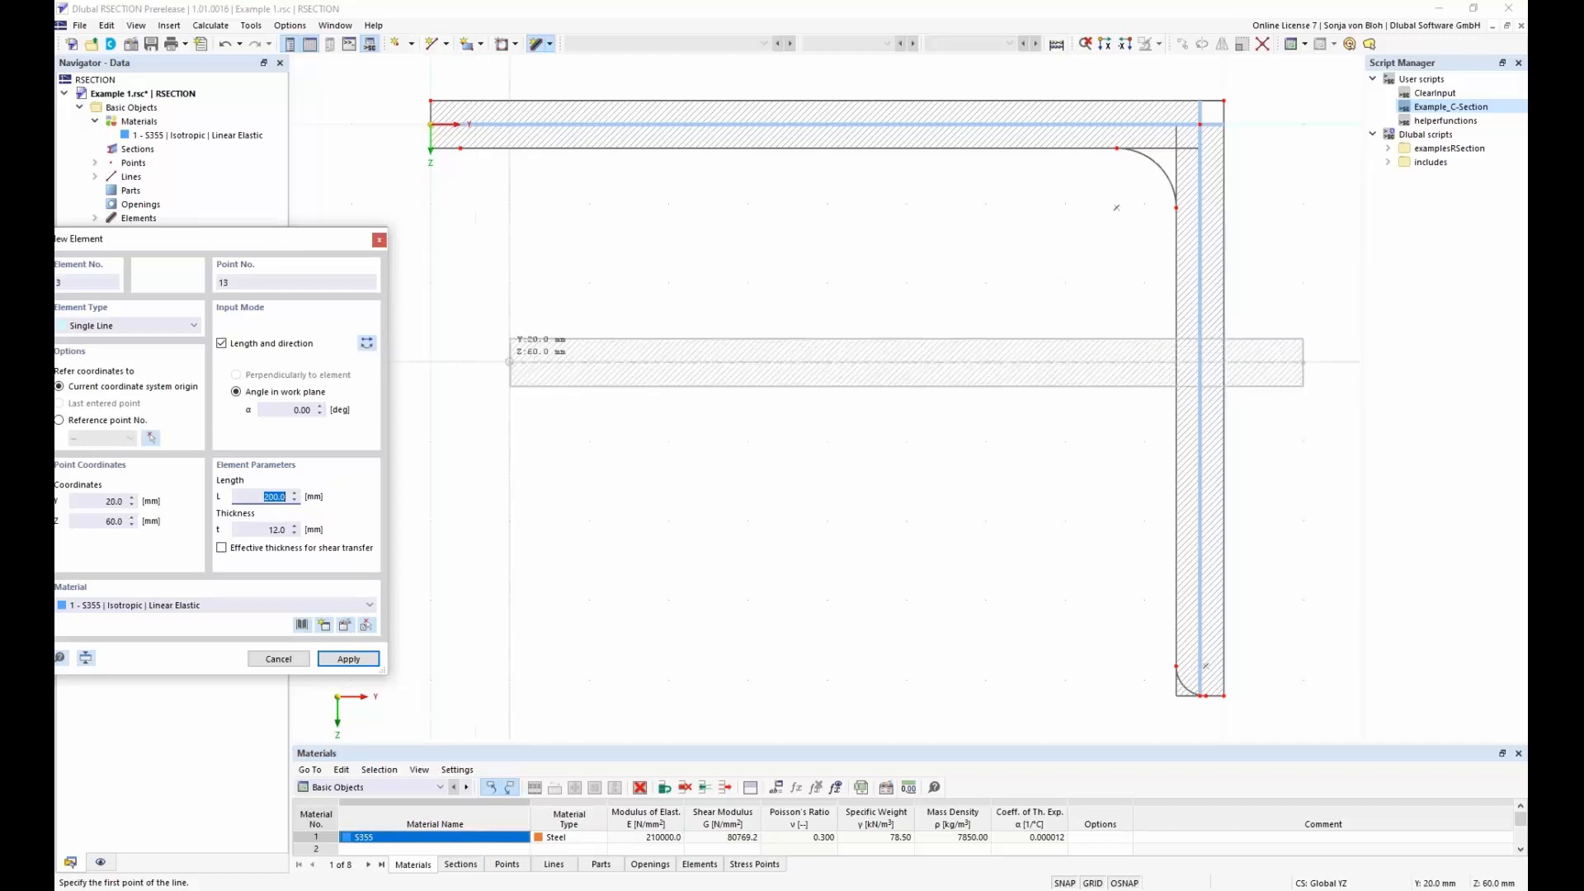
{"action": "left_click", "coordinate": [367, 344]}
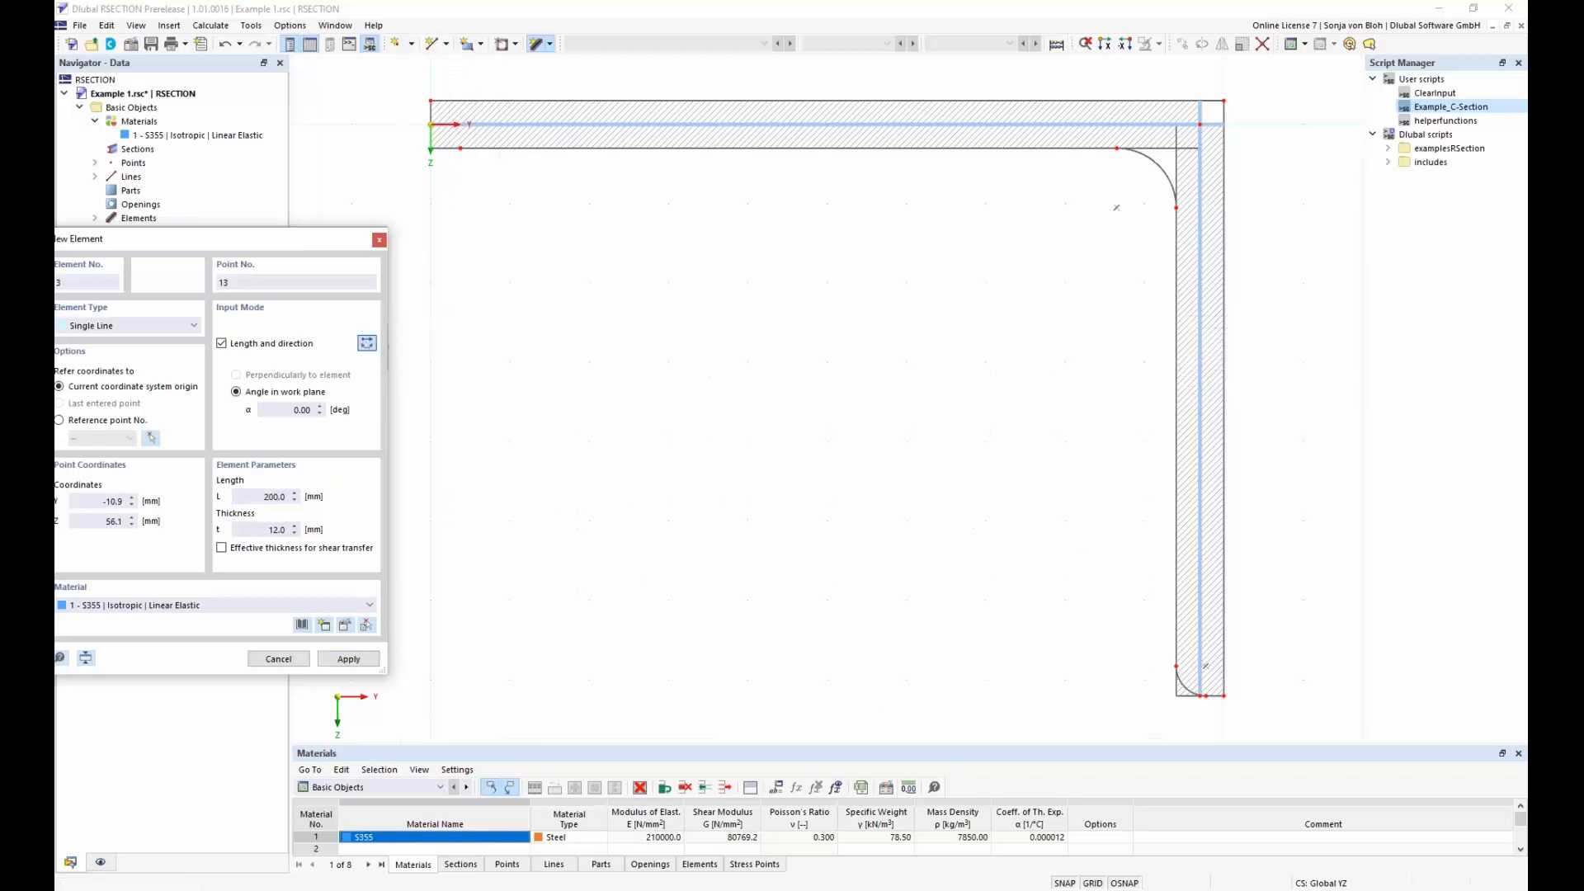
{"action": "scroll", "coordinate": [744, 396], "scroll_direction": "down", "scroll_amount": 3}
{"action": "middle_click_drag", "start_coordinate": [745, 396], "coordinate": [884, 475]}
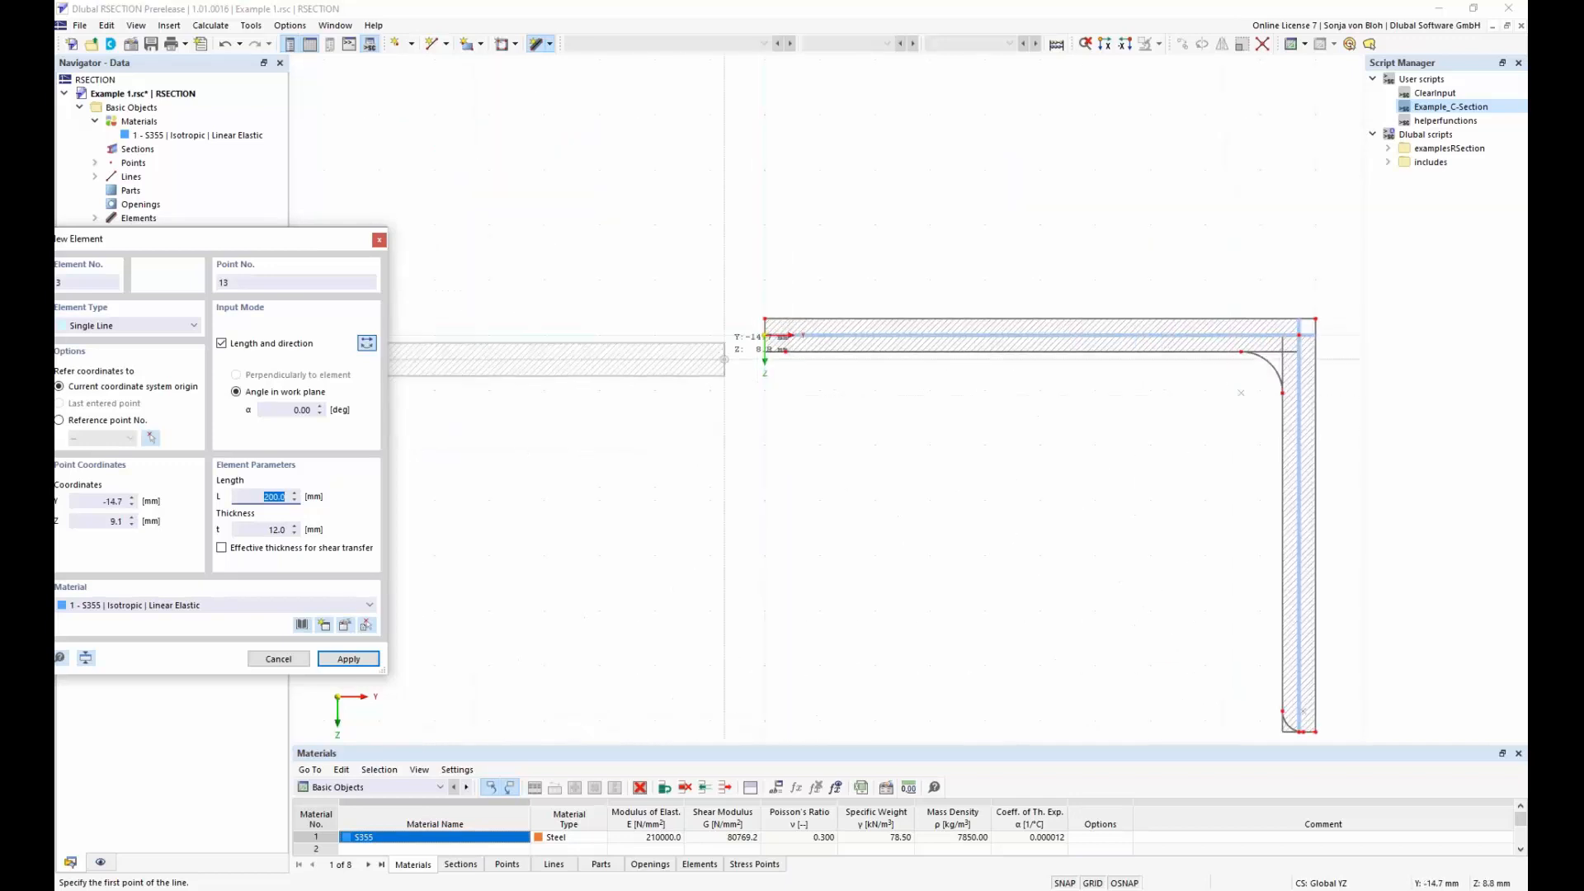
{"action": "scroll", "coordinate": [763, 356], "scroll_direction": "up", "scroll_amount": 3}
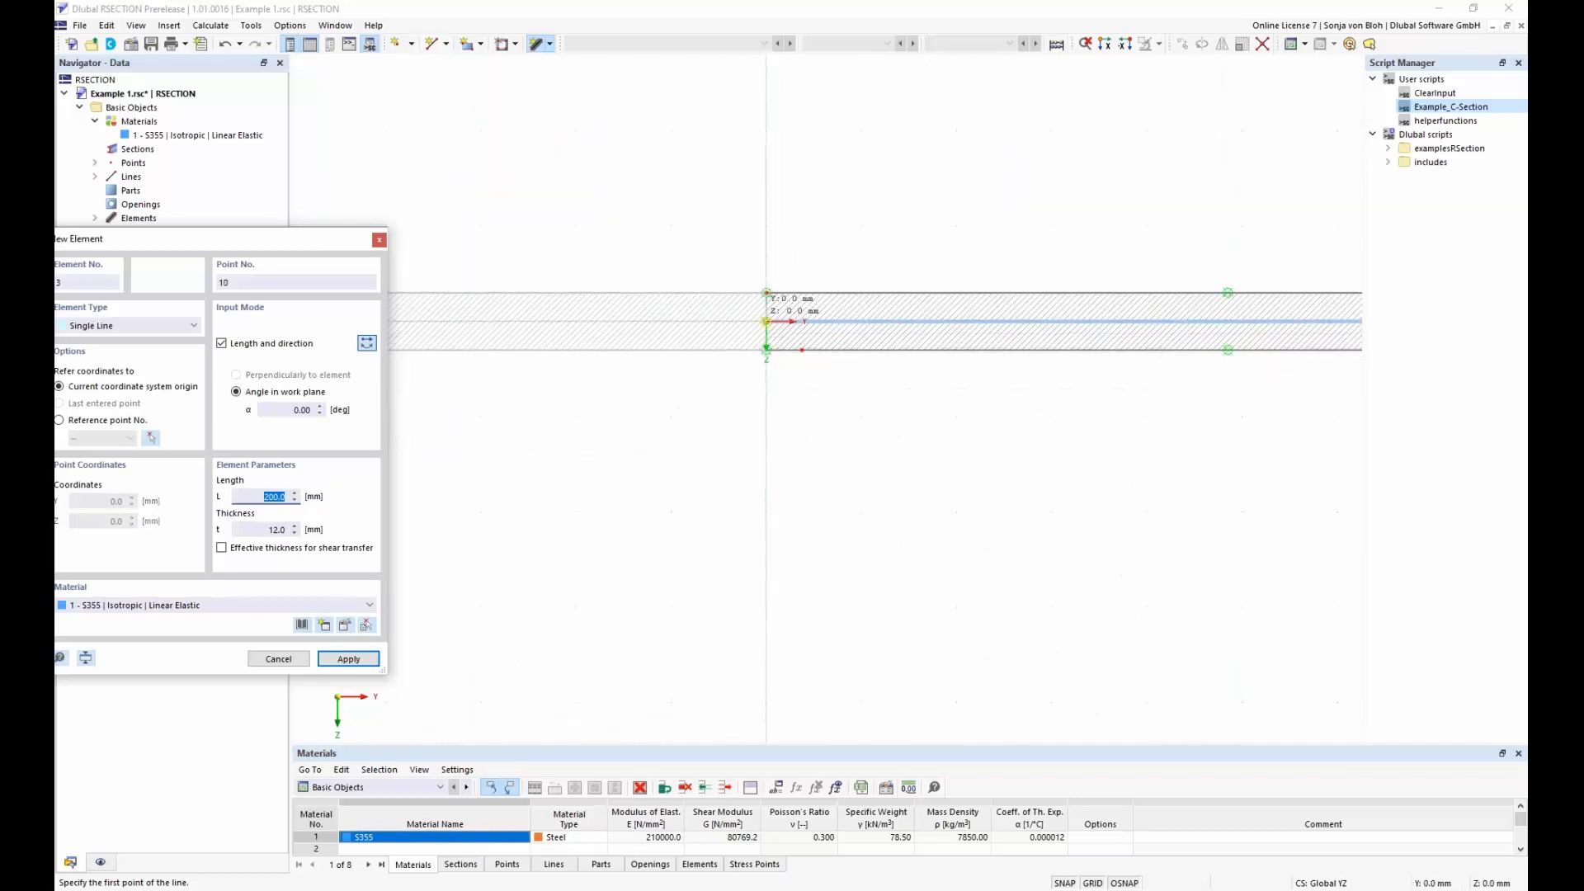
{"action": "left_click", "coordinate": [766, 320]}
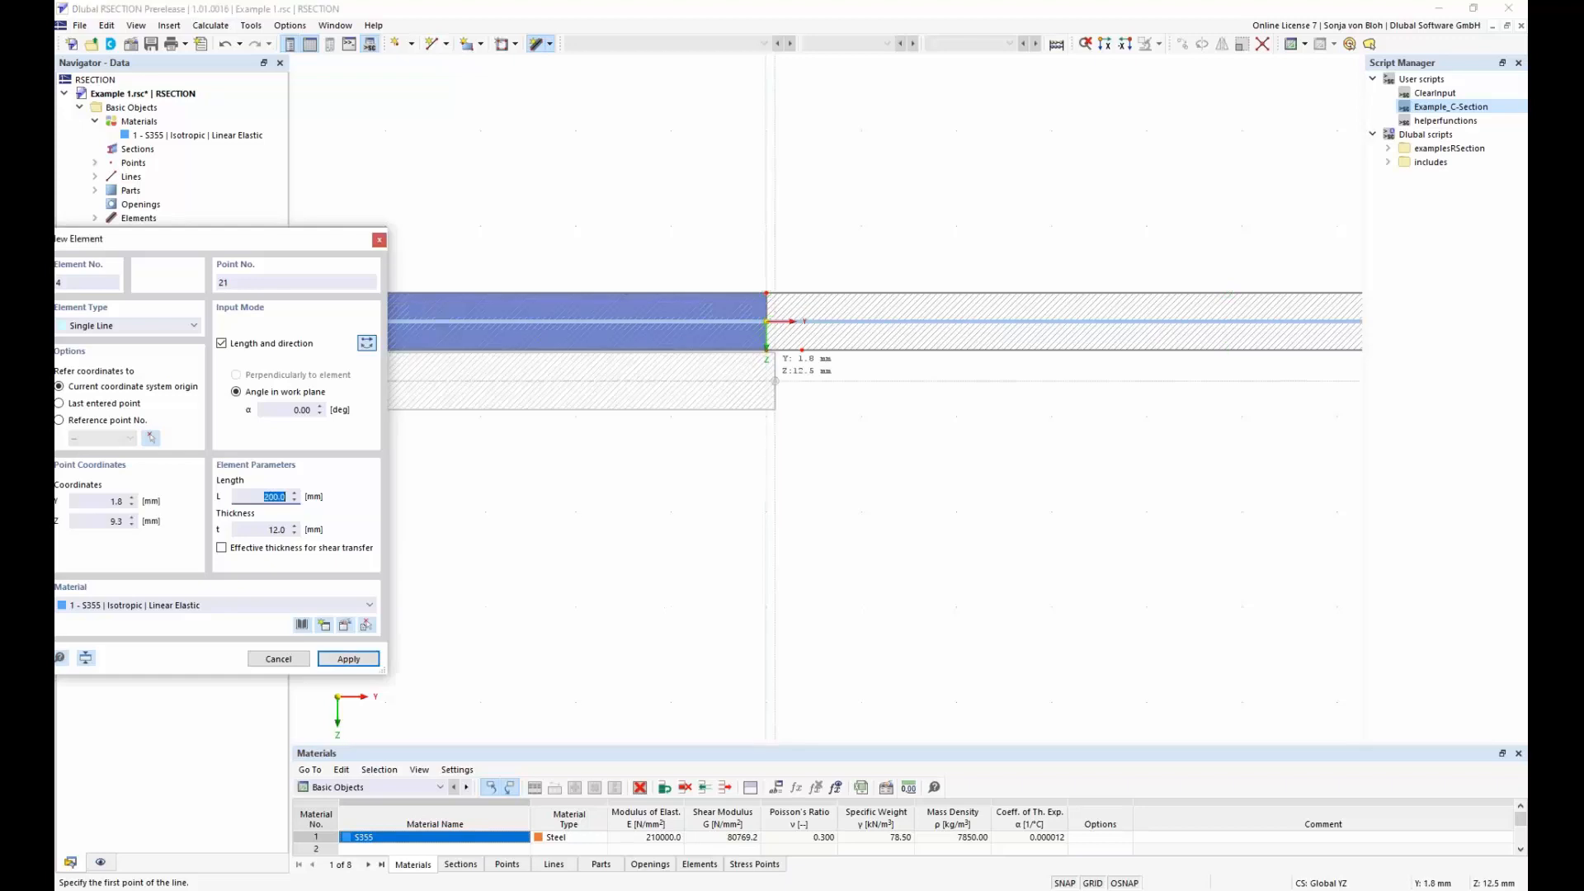
Step: Add a web element 400 mm long and 10 mm thick at 90° from the origin, running in positive Z, and end the command
{"action": "left_click_drag", "start_coordinate": [277, 244], "coordinate": [531, 221]}
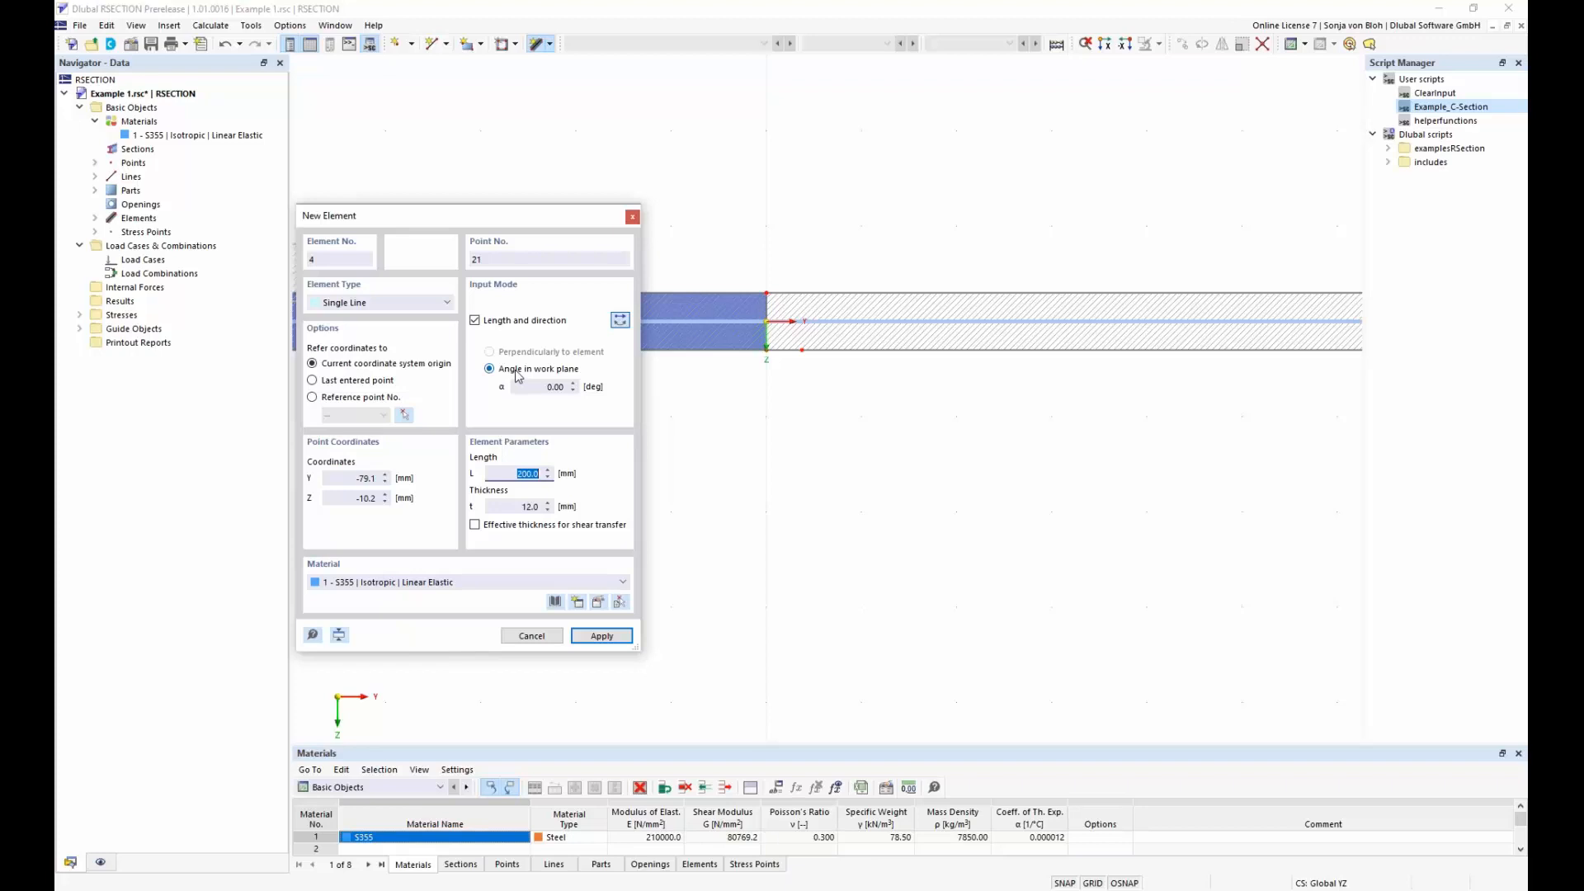
{"action": "left_click", "coordinate": [564, 387]}
{"action": "type", "text": "90"}
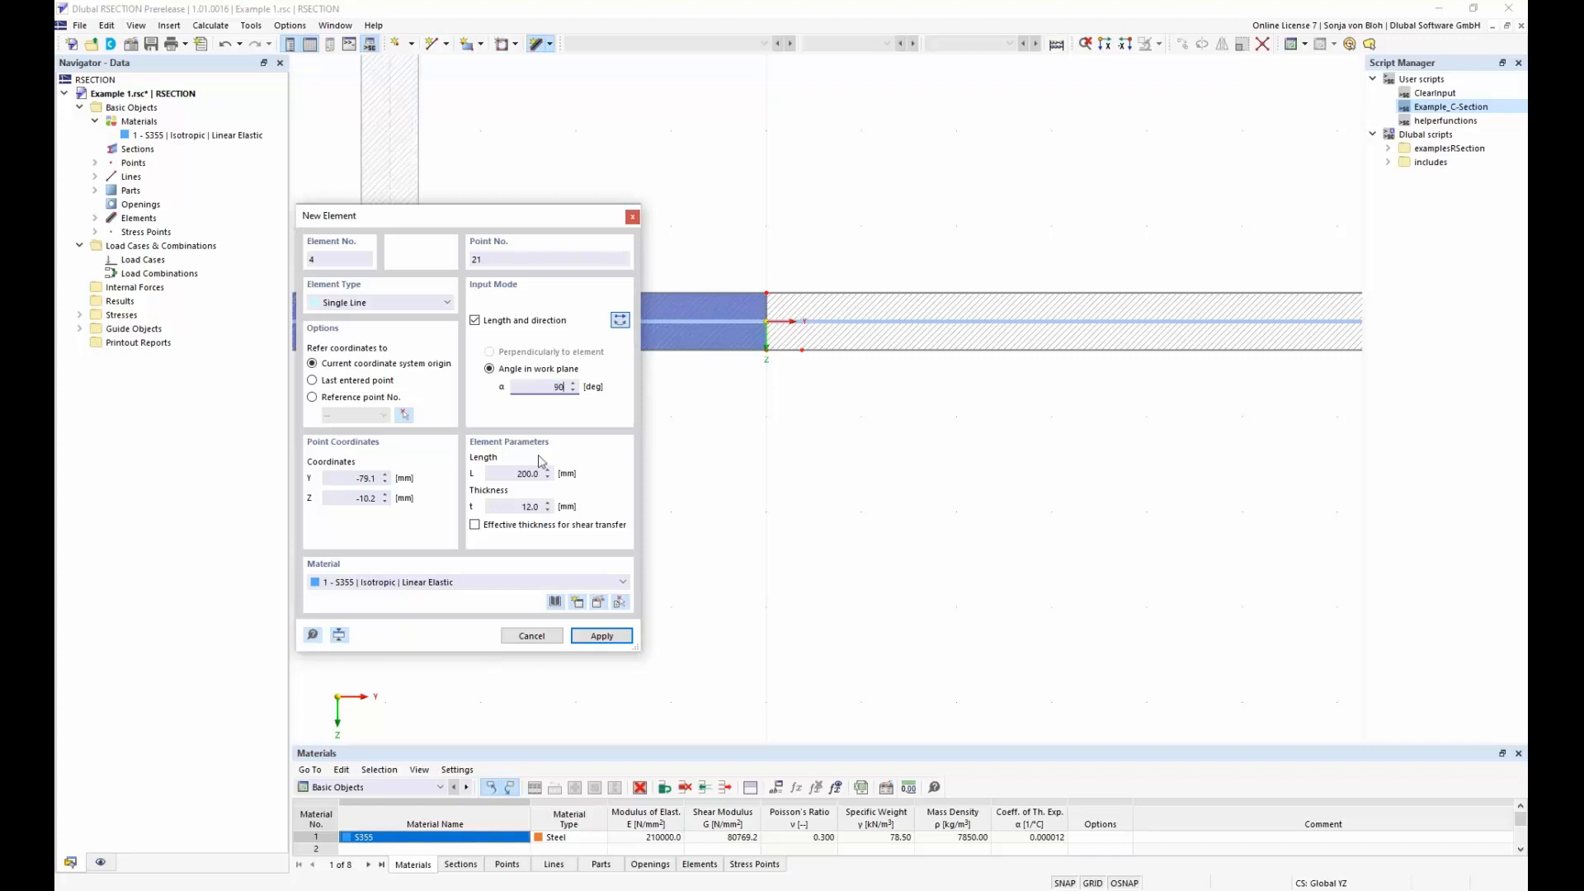
{"action": "left_click", "coordinate": [513, 472]}
{"action": "type", "text": "400"}
{"action": "left_click", "coordinate": [520, 506]}
{"action": "type", "text": "10"}
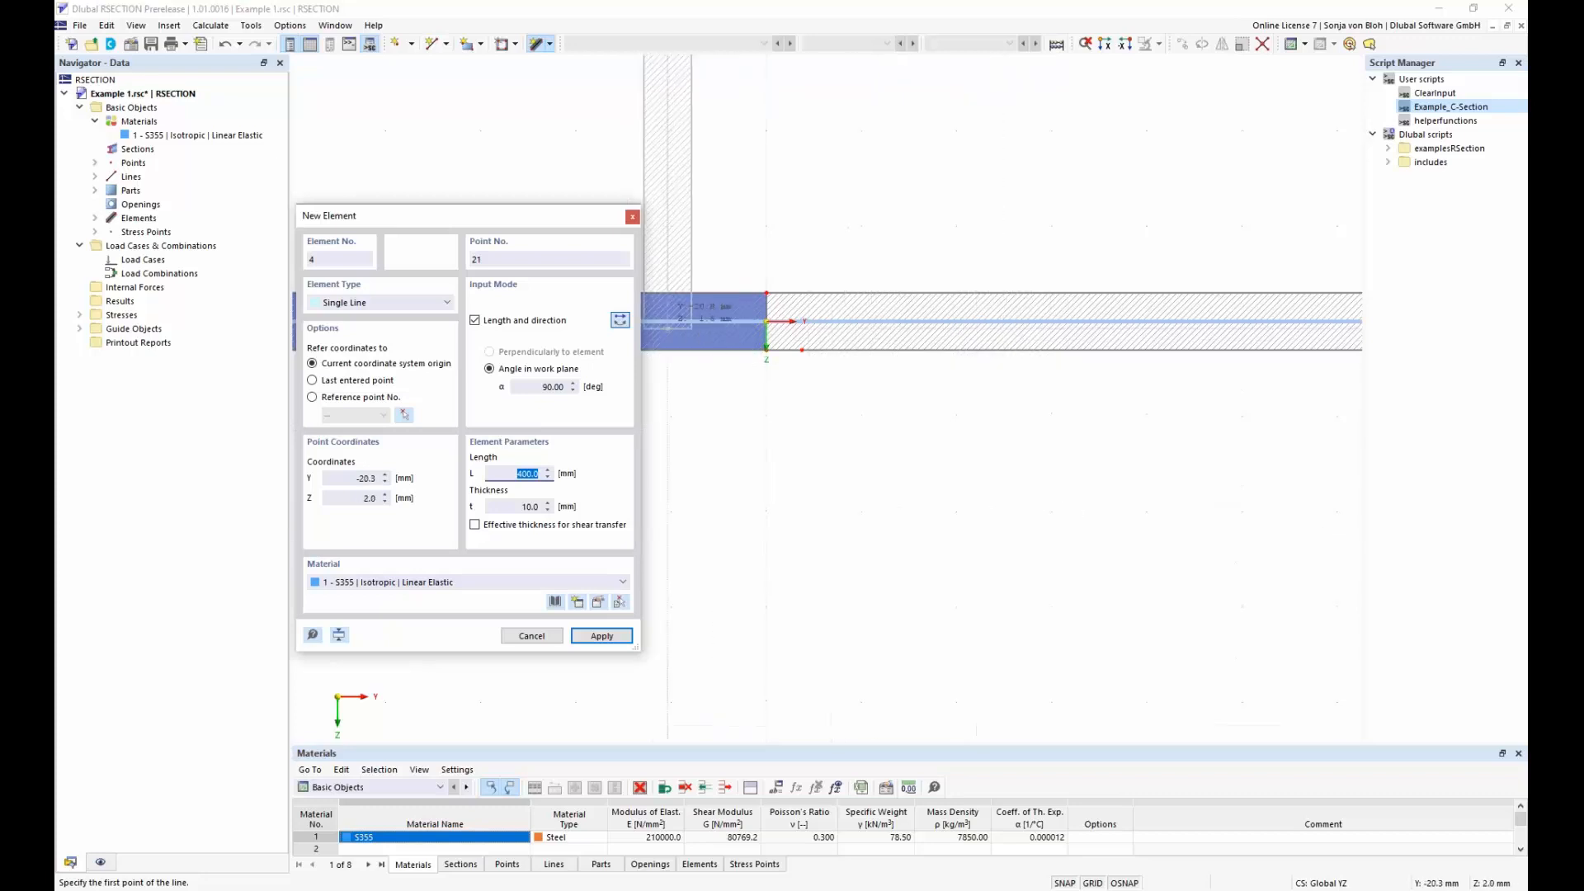
{"action": "left_click", "coordinate": [619, 320]}
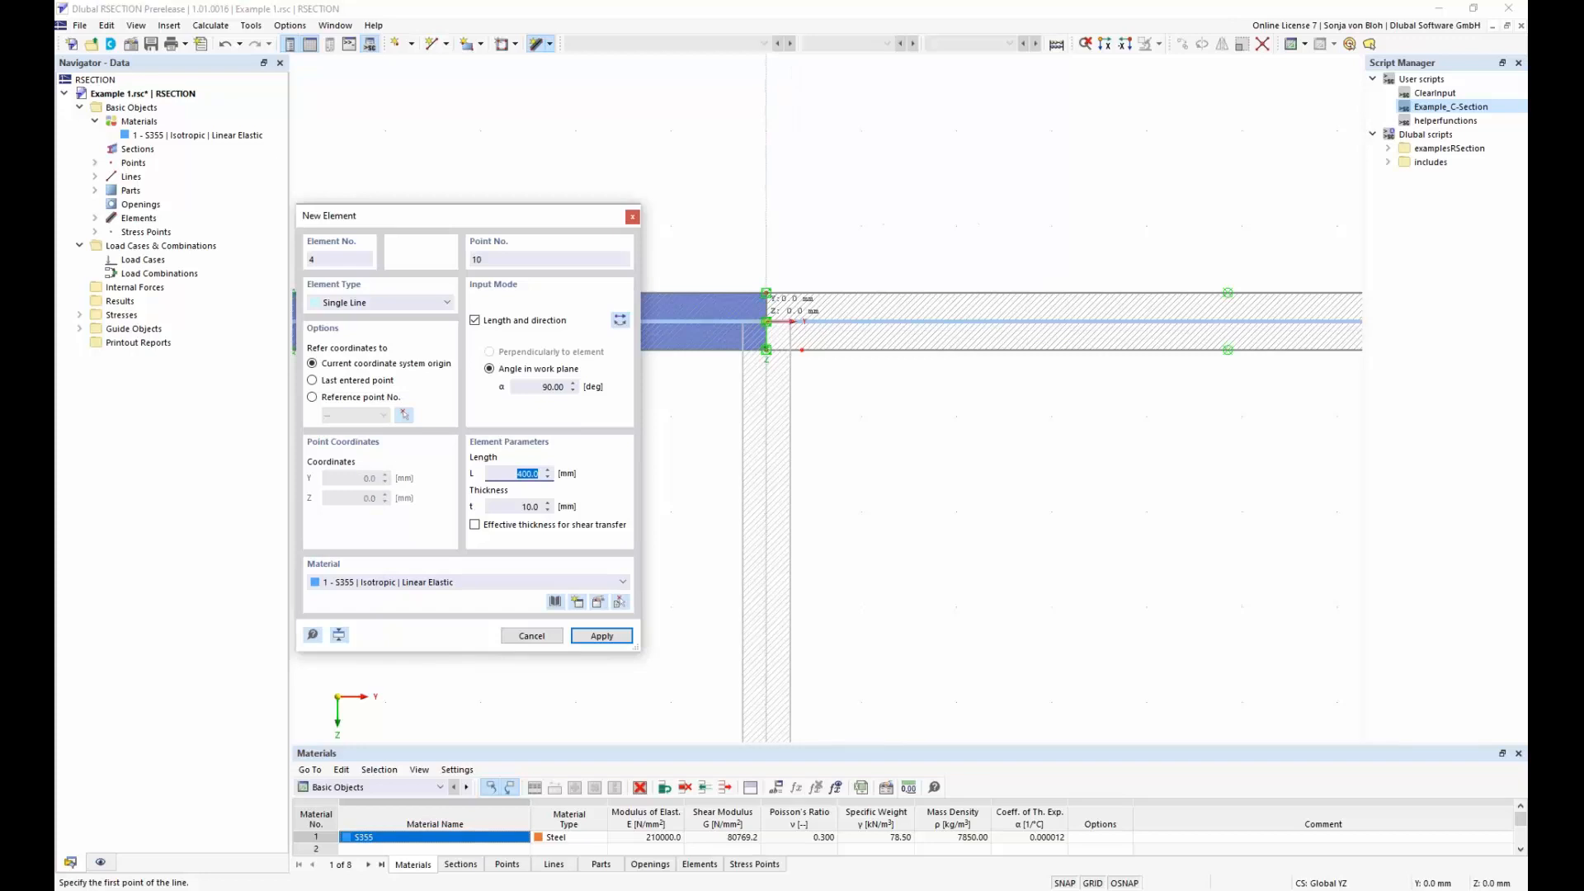
{"action": "left_click", "coordinate": [767, 322]}
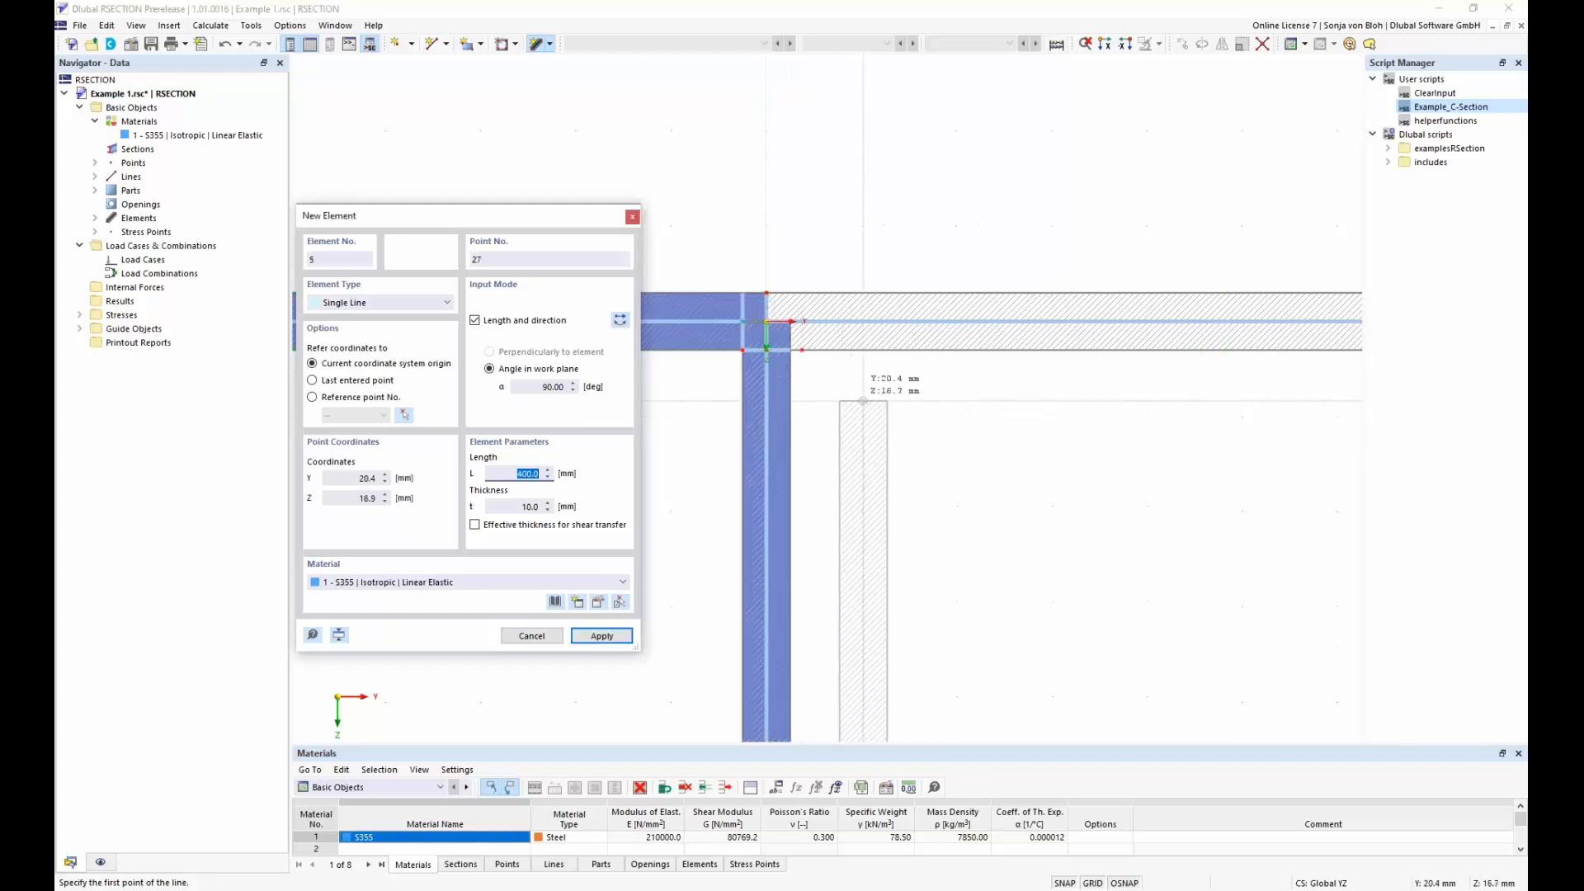
{"action": "key", "text": "Escape"}
Step: Turn off the display of subpanels for the model
{"action": "scroll", "coordinate": [866, 399], "scroll_direction": "down", "scroll_amount": 4}
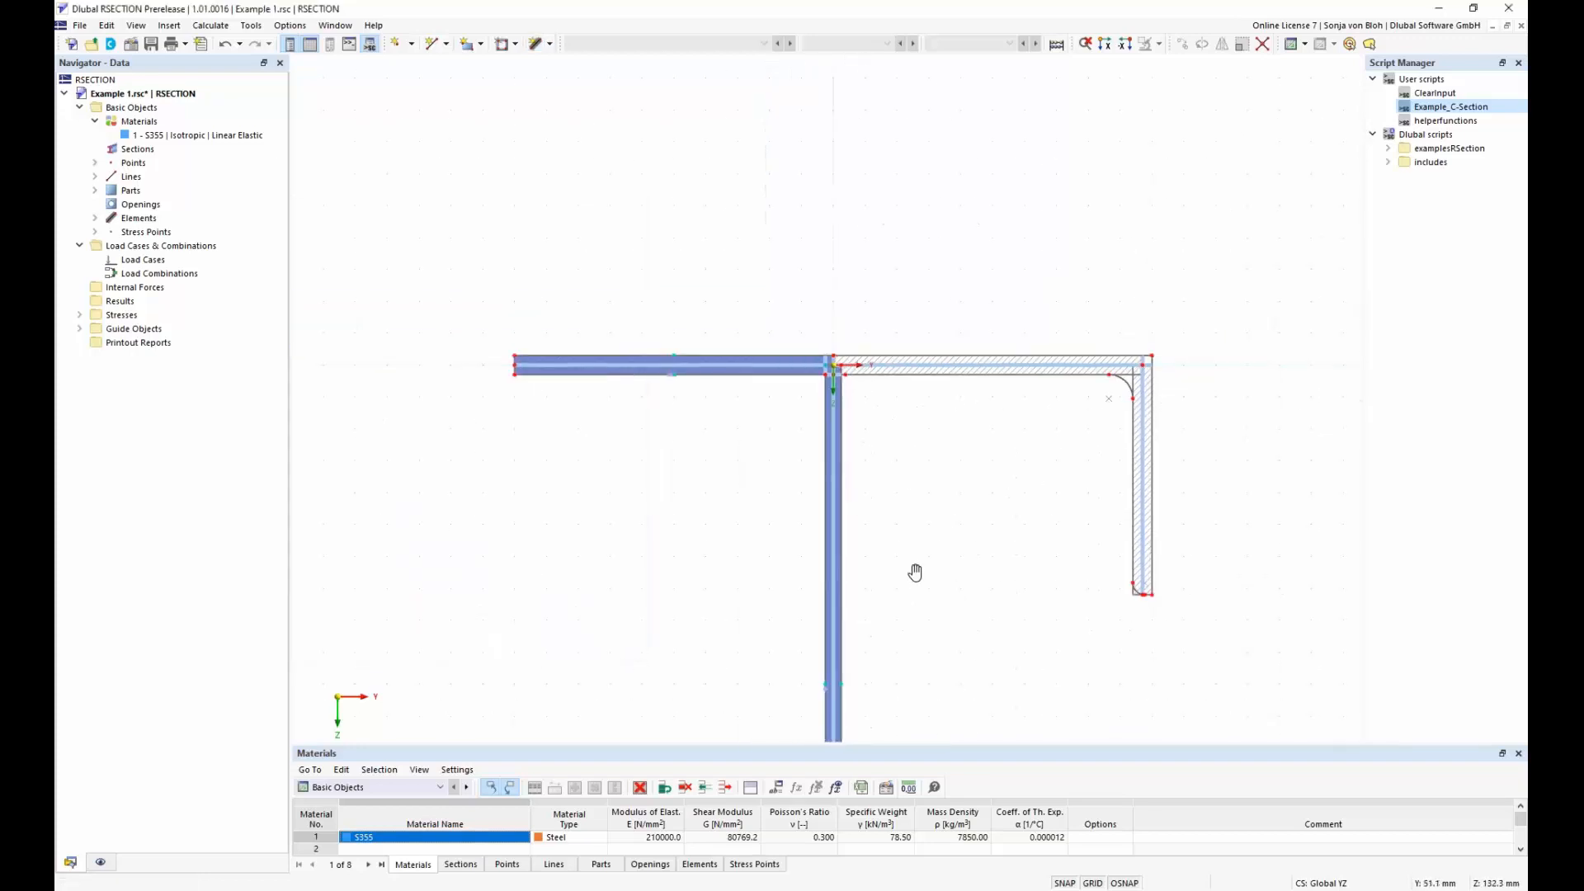
{"action": "middle_click_drag", "start_coordinate": [912, 570], "coordinate": [873, 415]}
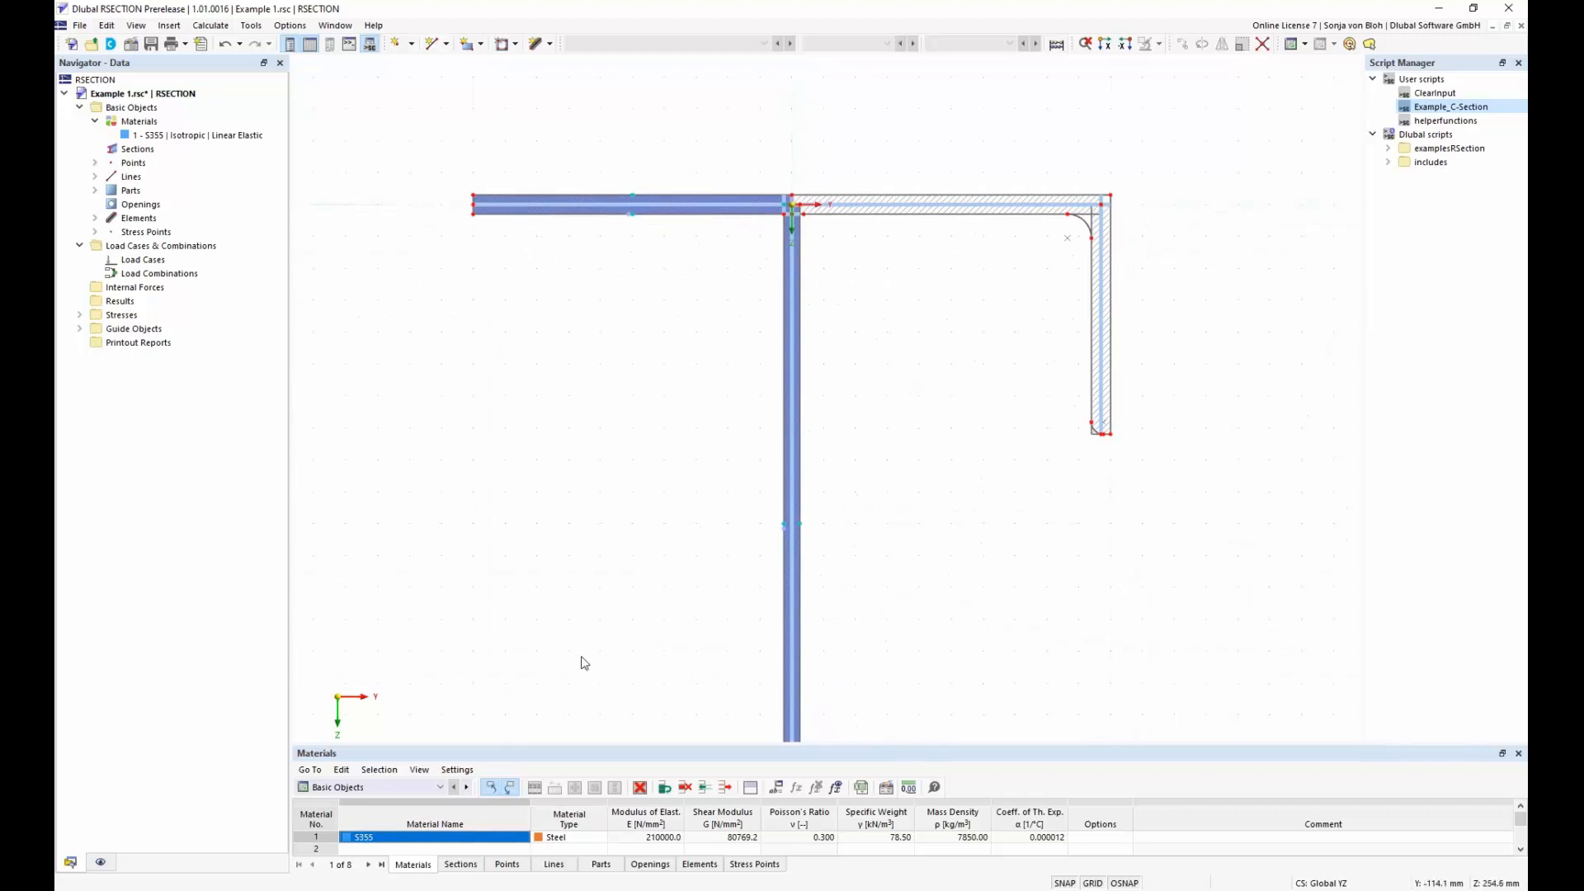
{"action": "left_click", "coordinate": [101, 863]}
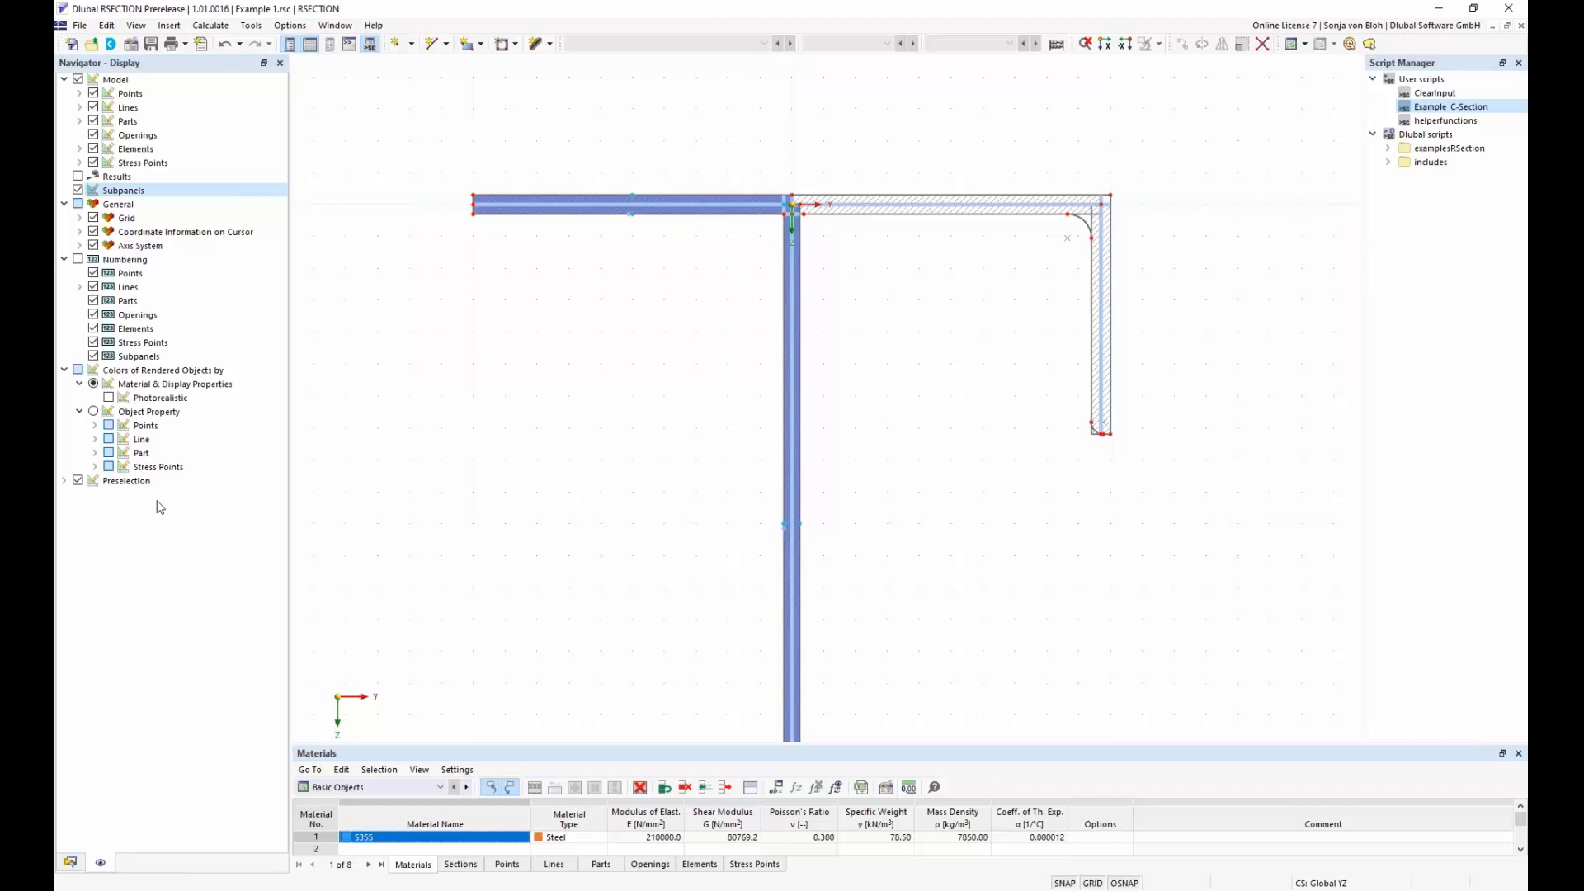
{"action": "left_click", "coordinate": [78, 191]}
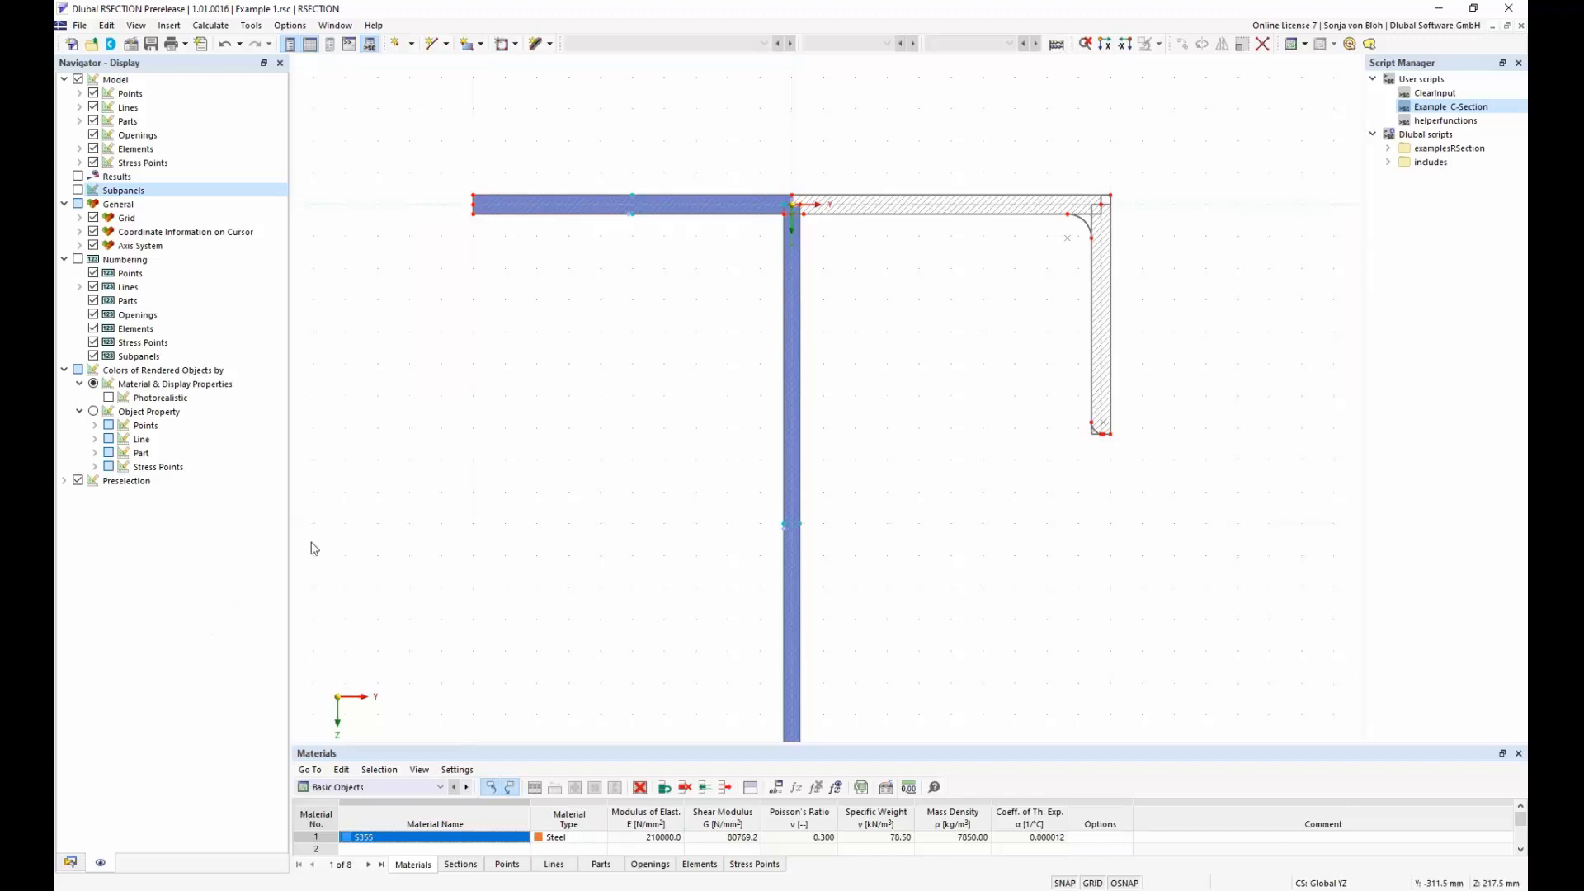
Step: Delete the two boundary lines above and beside the origin where the flanges and web meet
{"action": "scroll", "coordinate": [775, 180], "scroll_direction": "up", "scroll_amount": 2}
{"action": "left_click_drag", "start_coordinate": [754, 170], "coordinate": [854, 264]}
{"action": "scroll", "coordinate": [804, 209], "scroll_direction": "up", "scroll_amount": 3}
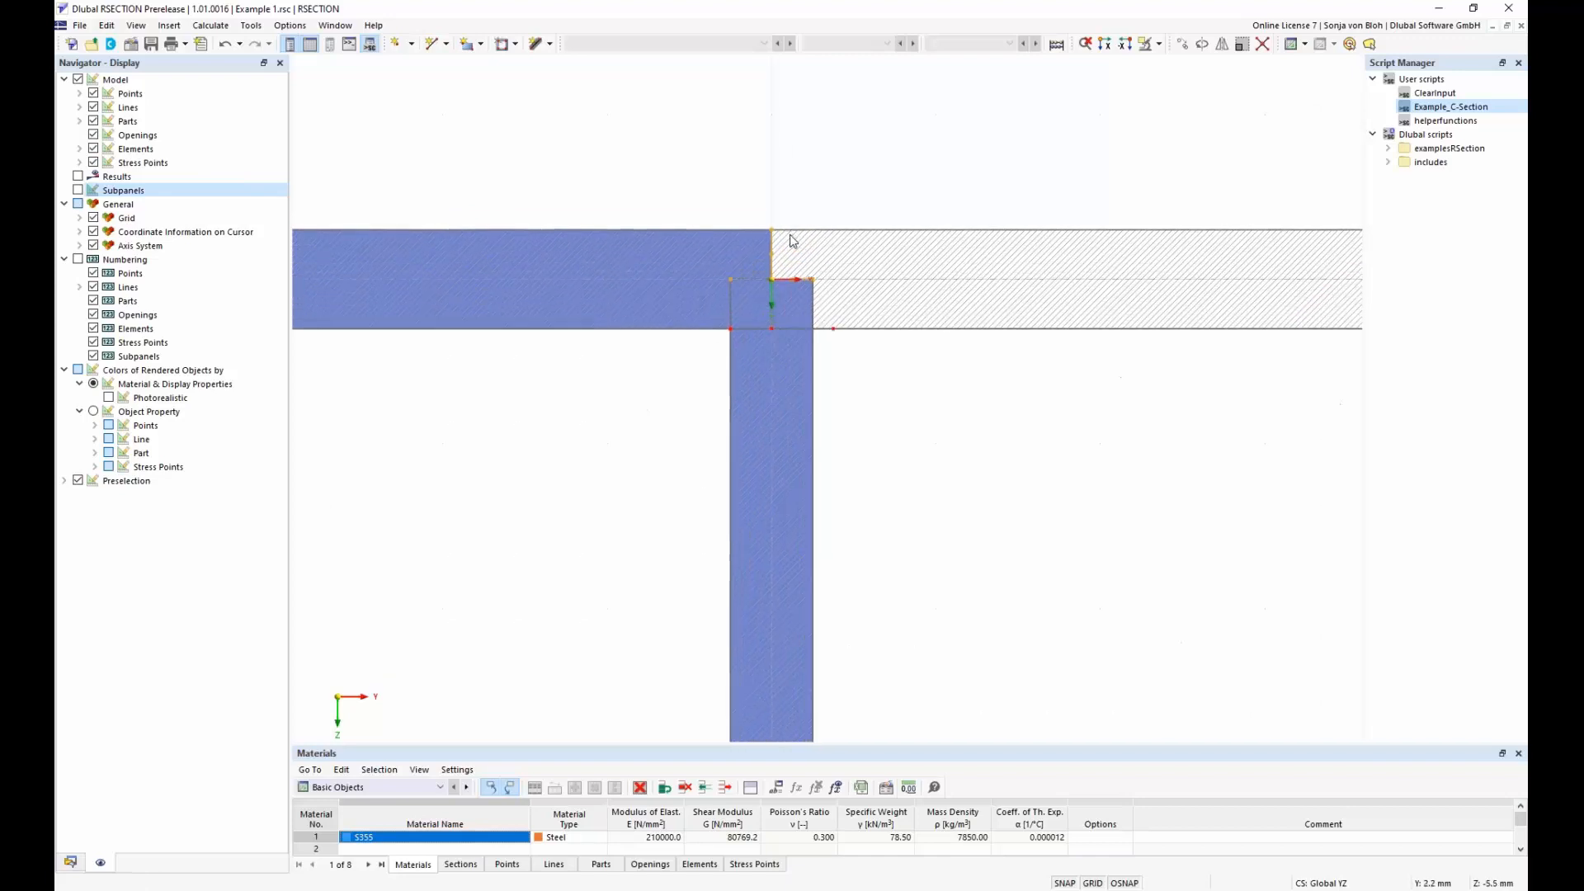
{"action": "right_click", "coordinate": [767, 244]}
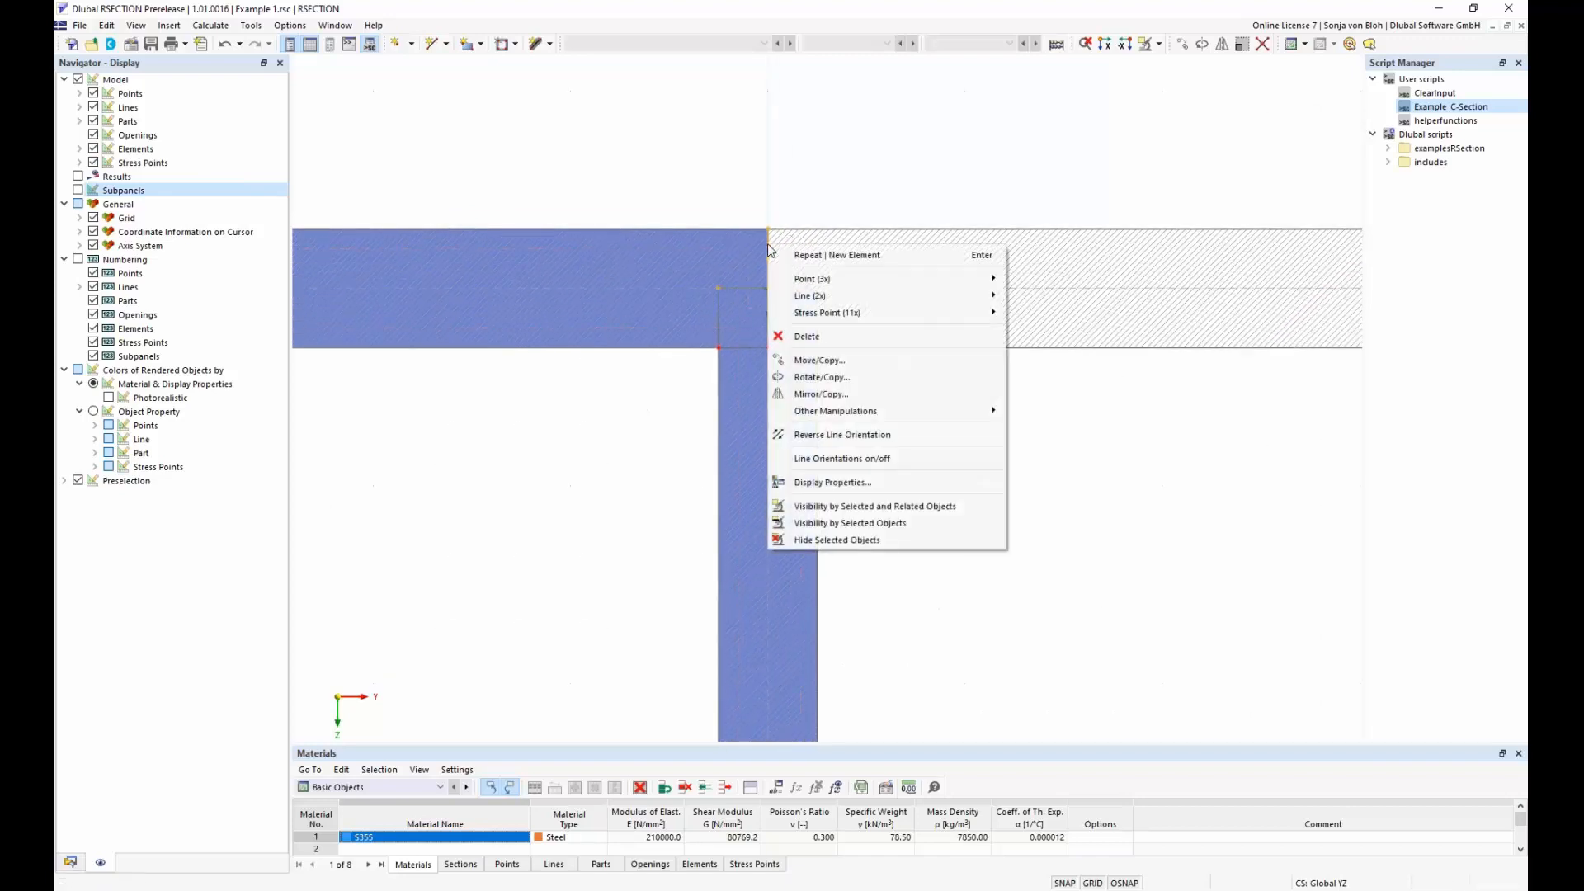
{"action": "mouse_move", "coordinate": [998, 297]}
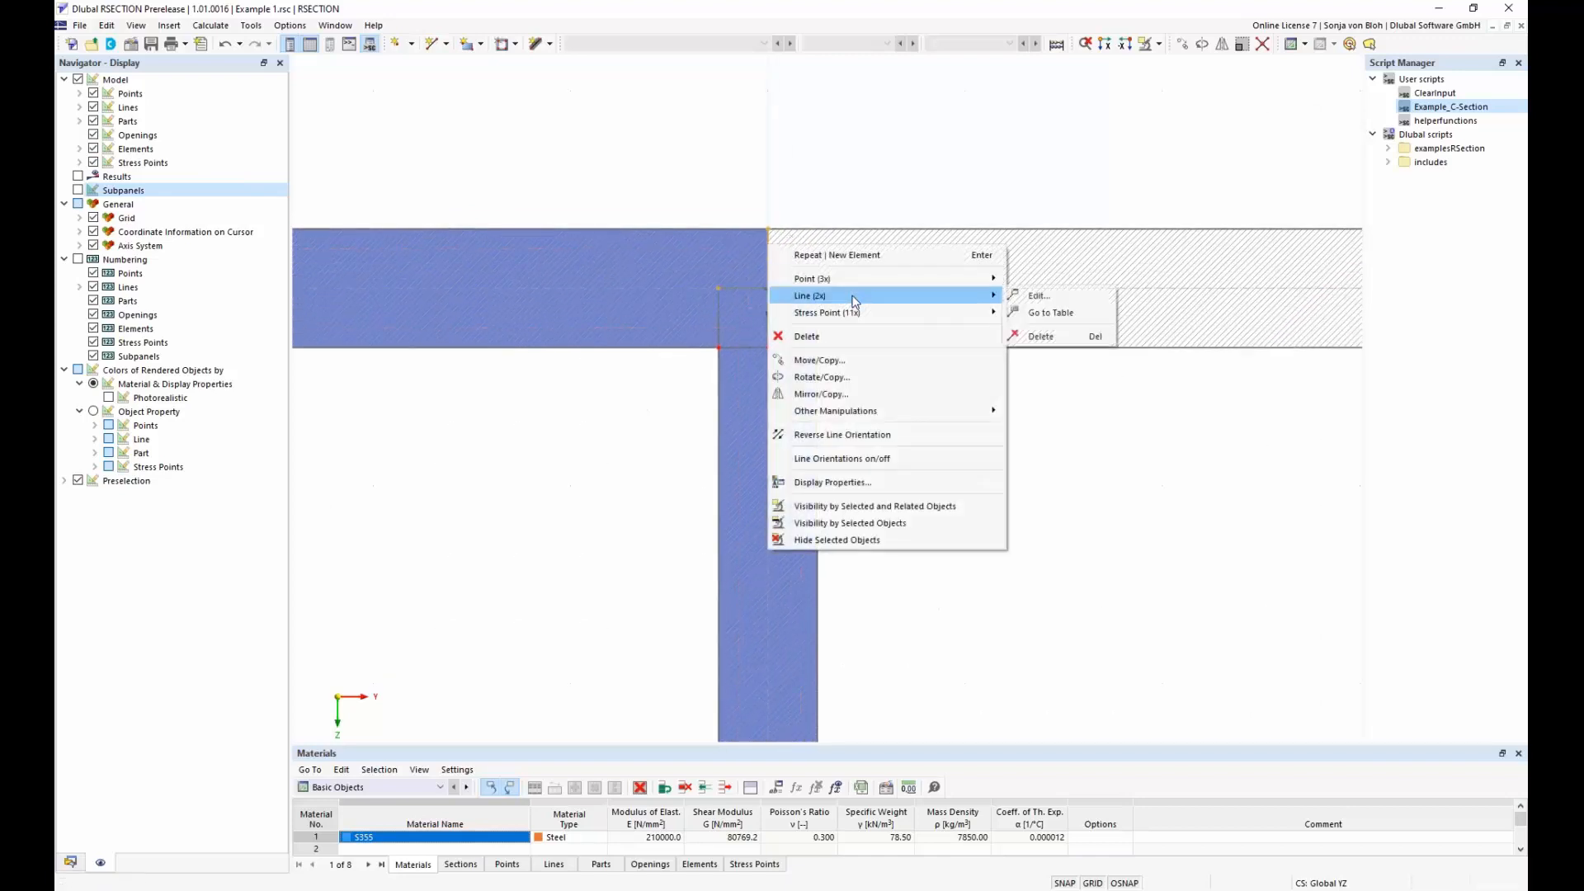
{"action": "left_click", "coordinate": [1054, 336]}
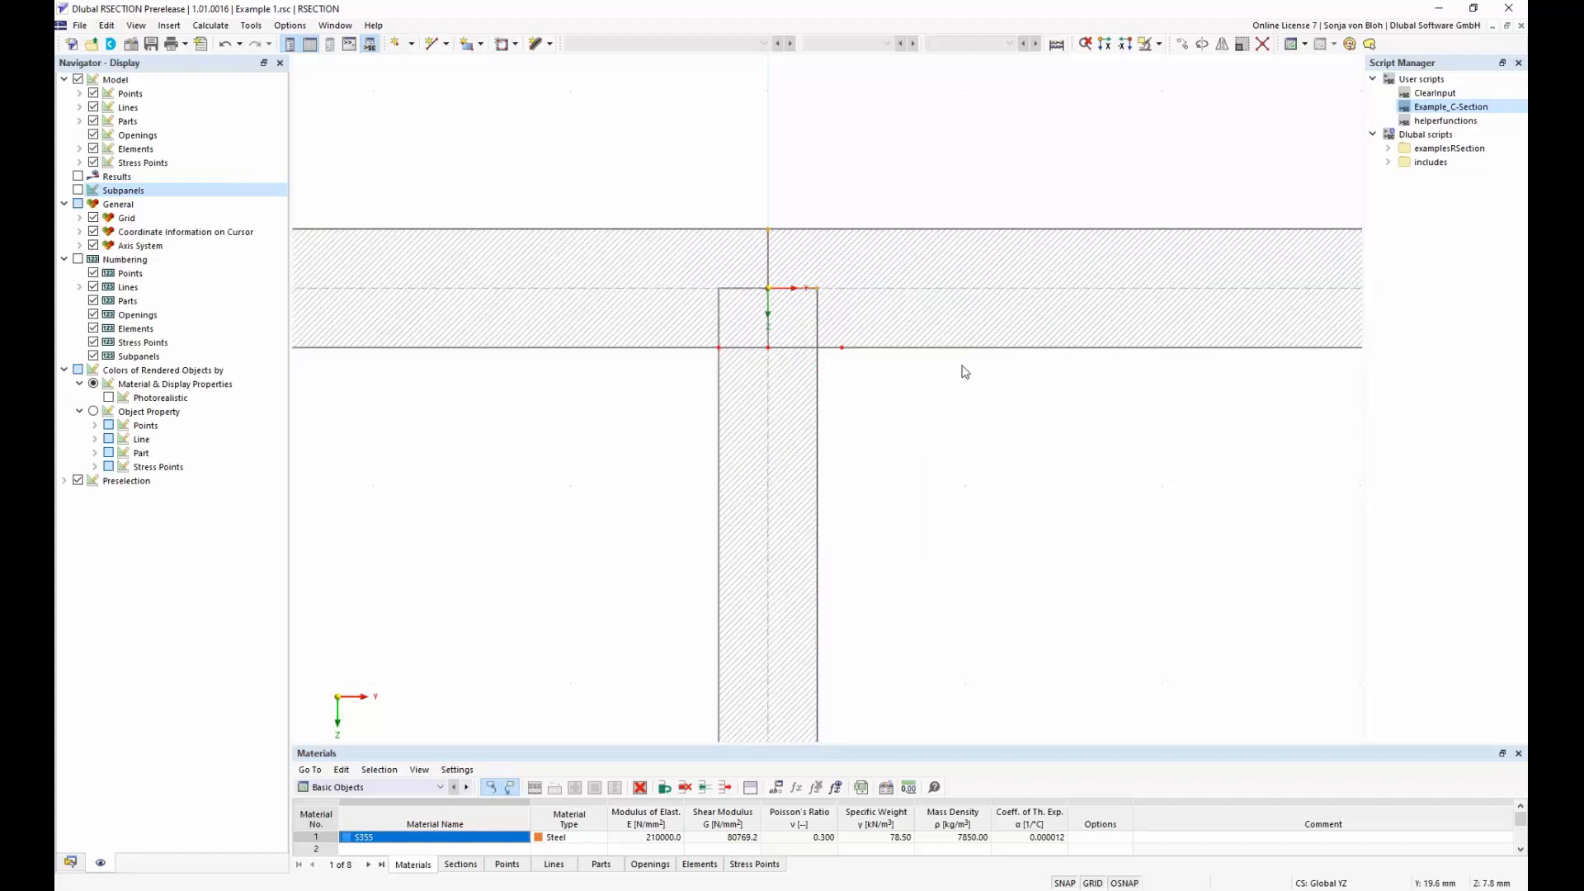
Step: Set up an angled corner of type Edge and Angle with edge length 6*sqrt(2) mm and an angle of 45°
{"action": "scroll", "coordinate": [899, 350], "scroll_direction": "down", "scroll_amount": 2}
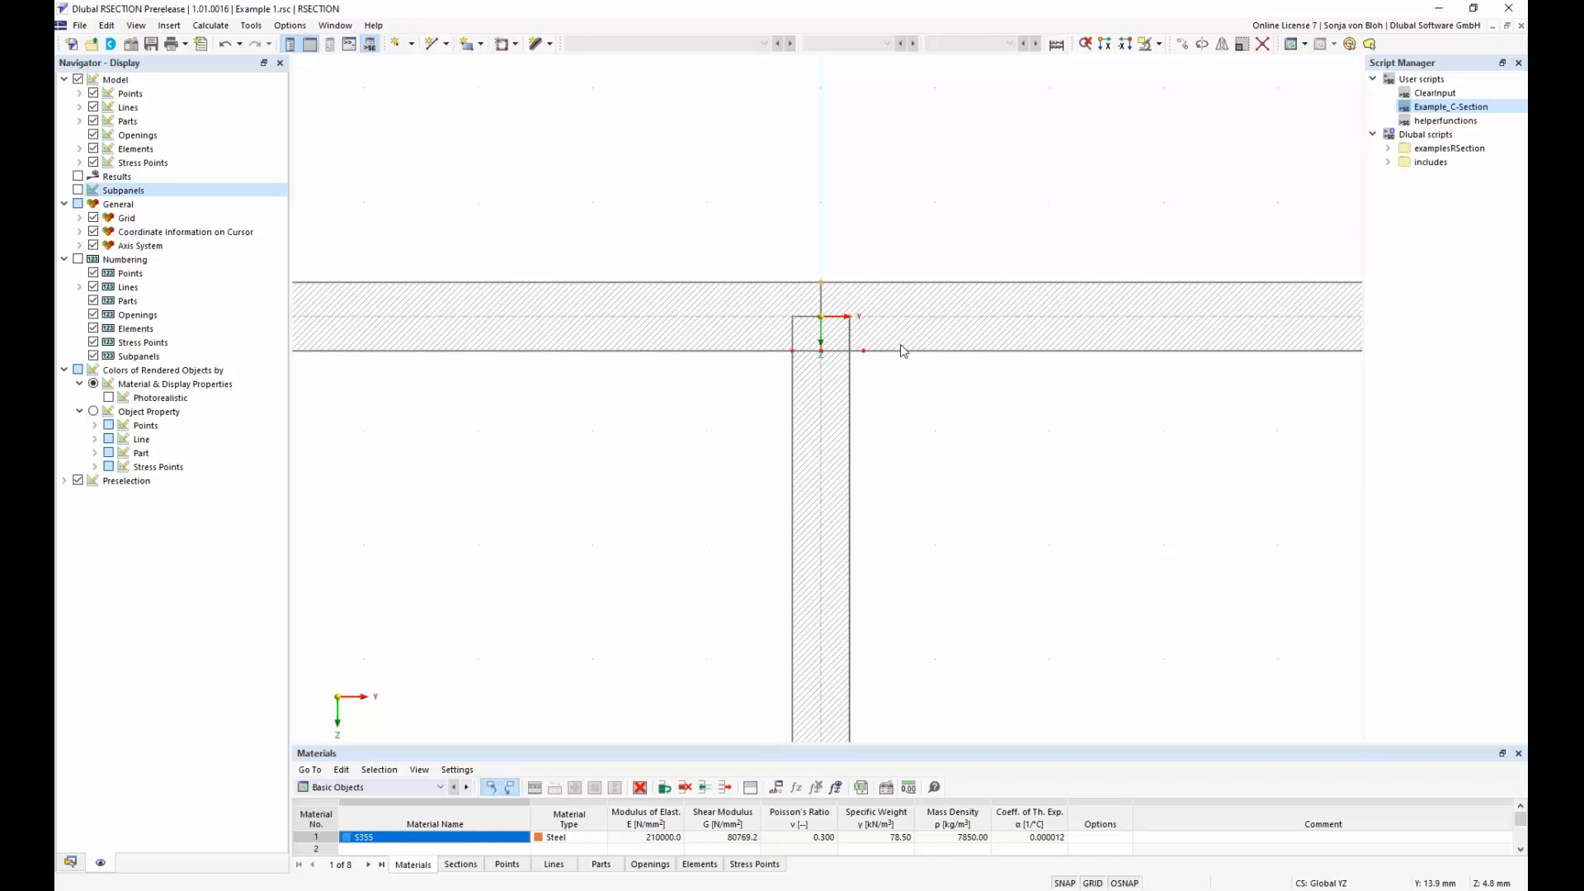
{"action": "left_click", "coordinate": [446, 50]}
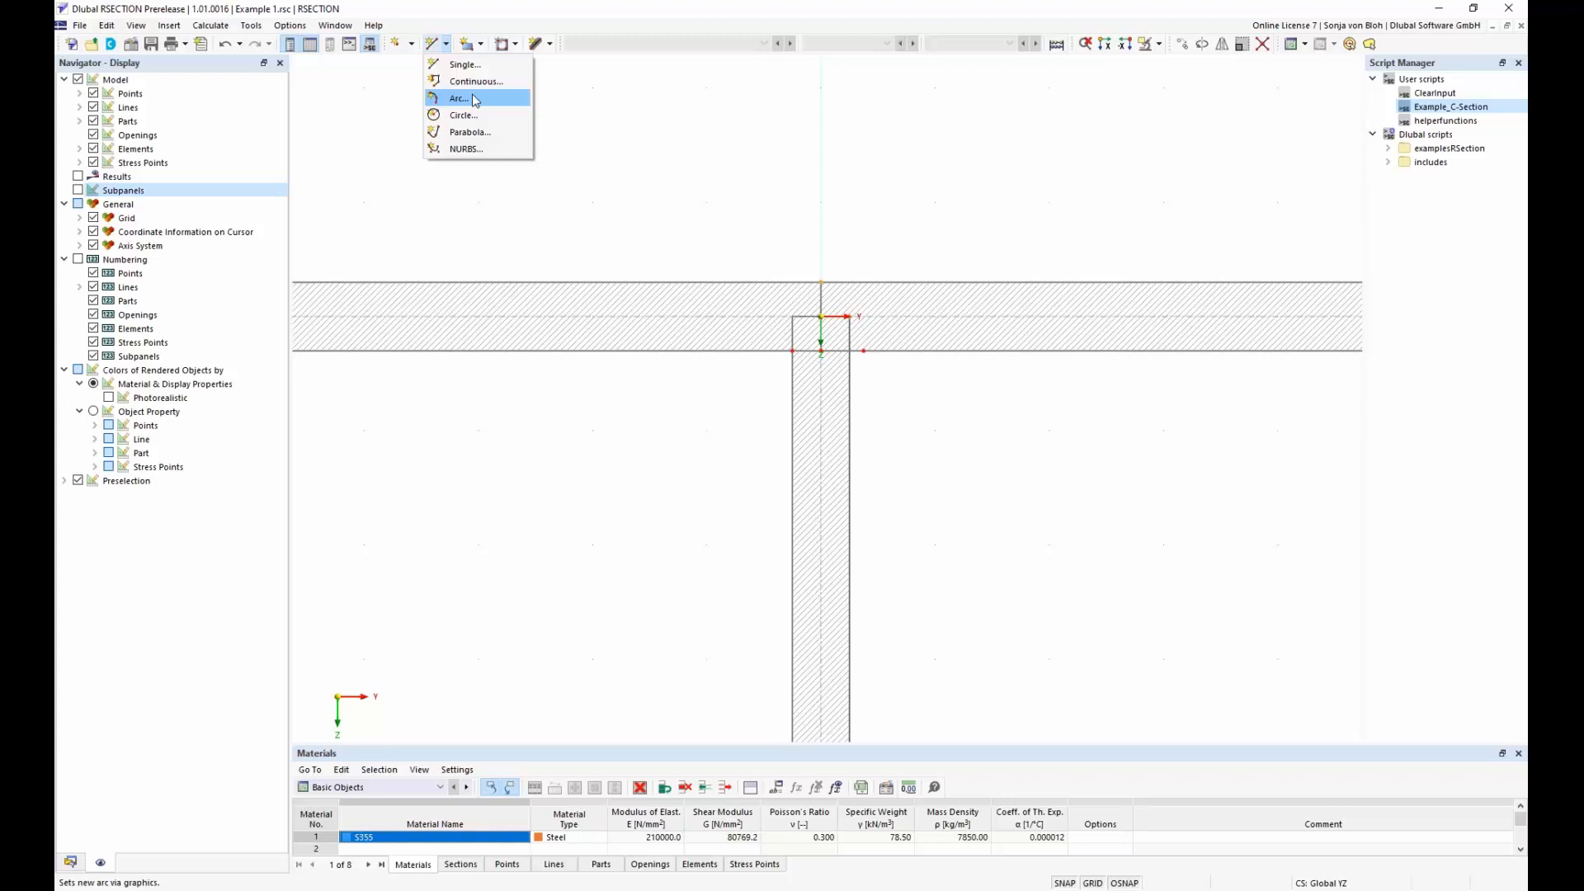
{"action": "left_click", "coordinate": [253, 27]}
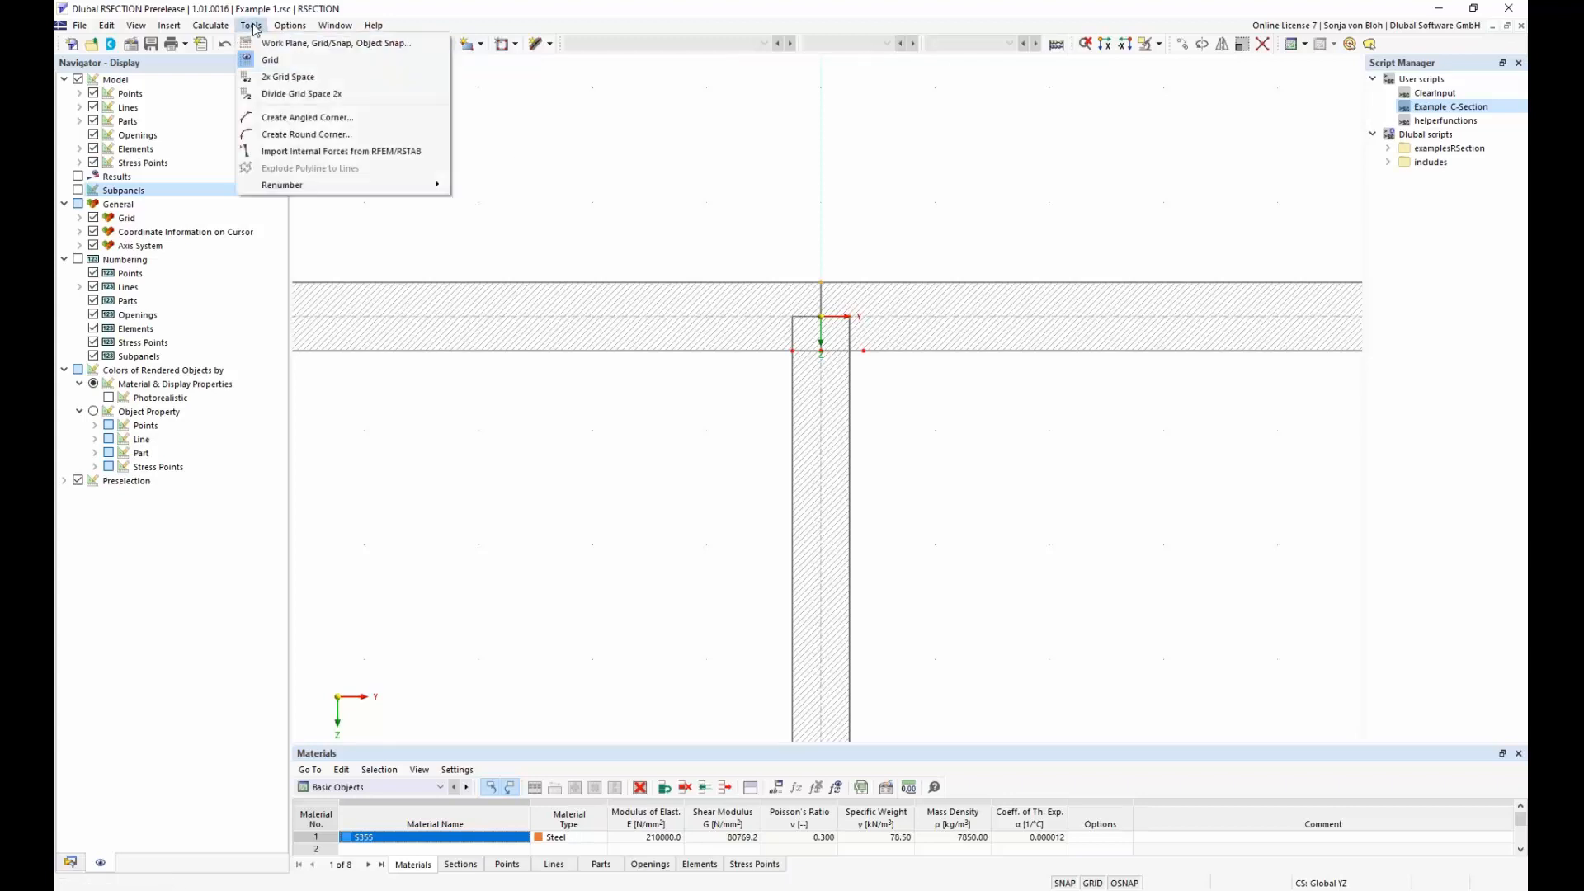
{"action": "left_click", "coordinate": [298, 124]}
{"action": "left_click_drag", "start_coordinate": [234, 79], "coordinate": [367, 211]}
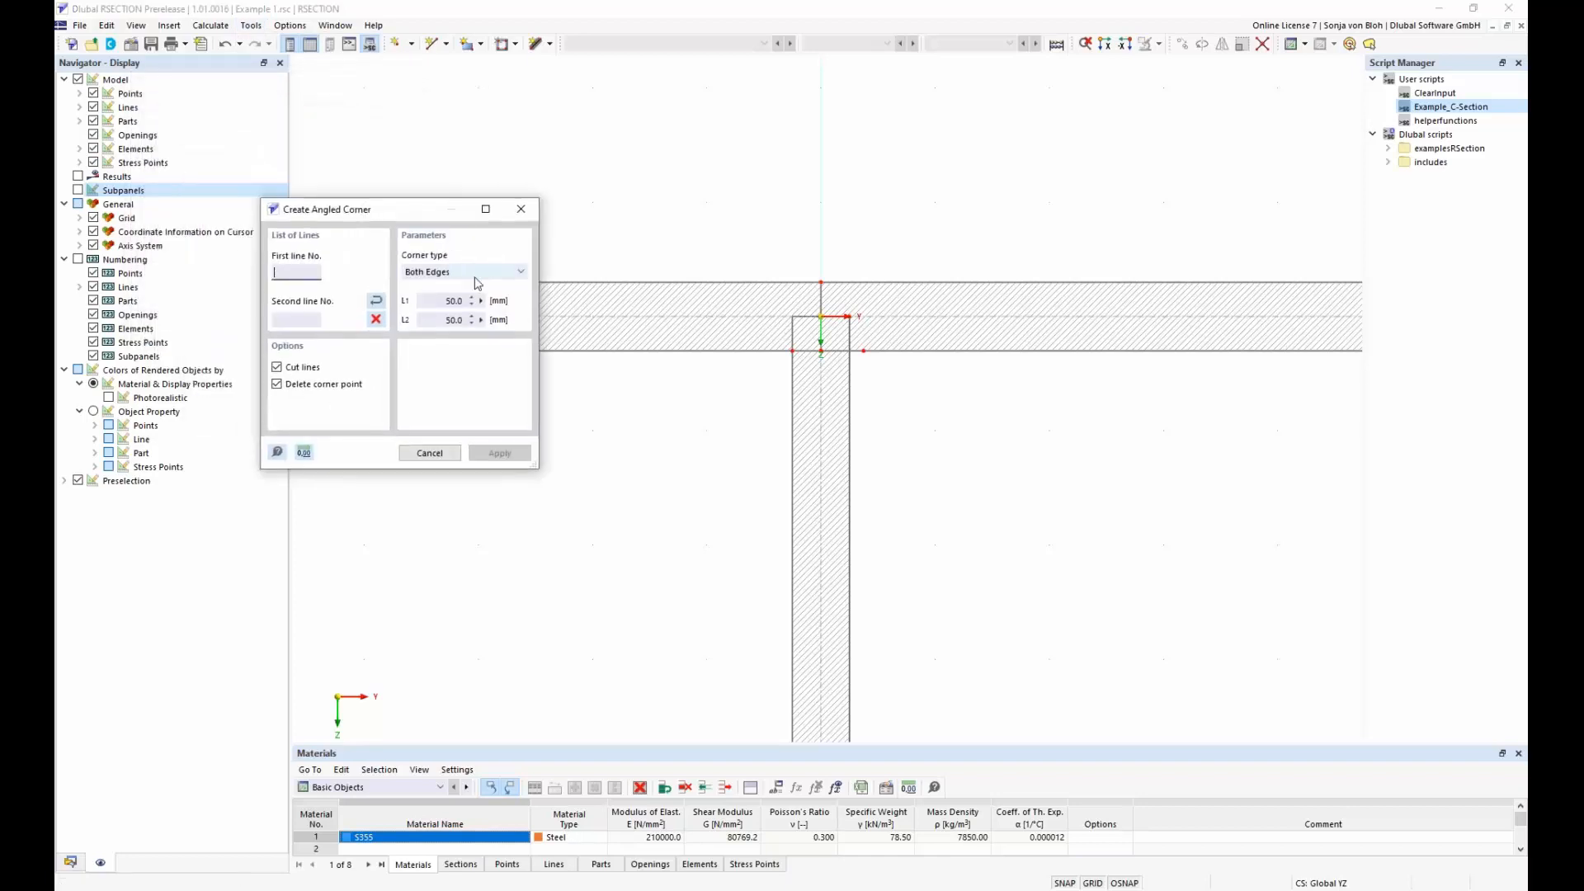
{"action": "left_click", "coordinate": [514, 273]}
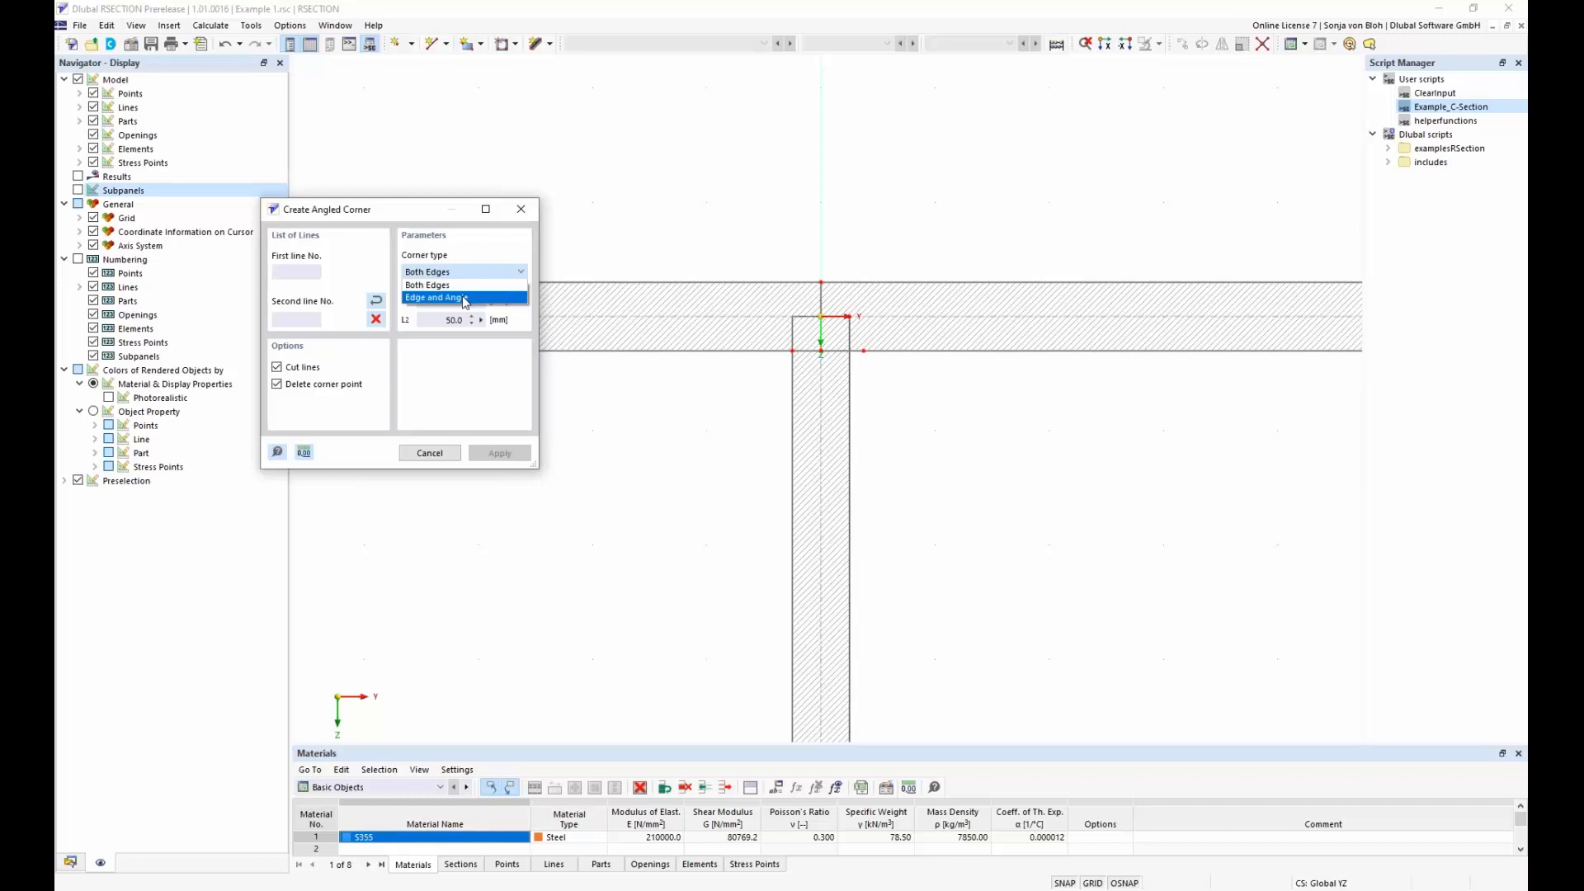
{"action": "left_click", "coordinate": [464, 298]}
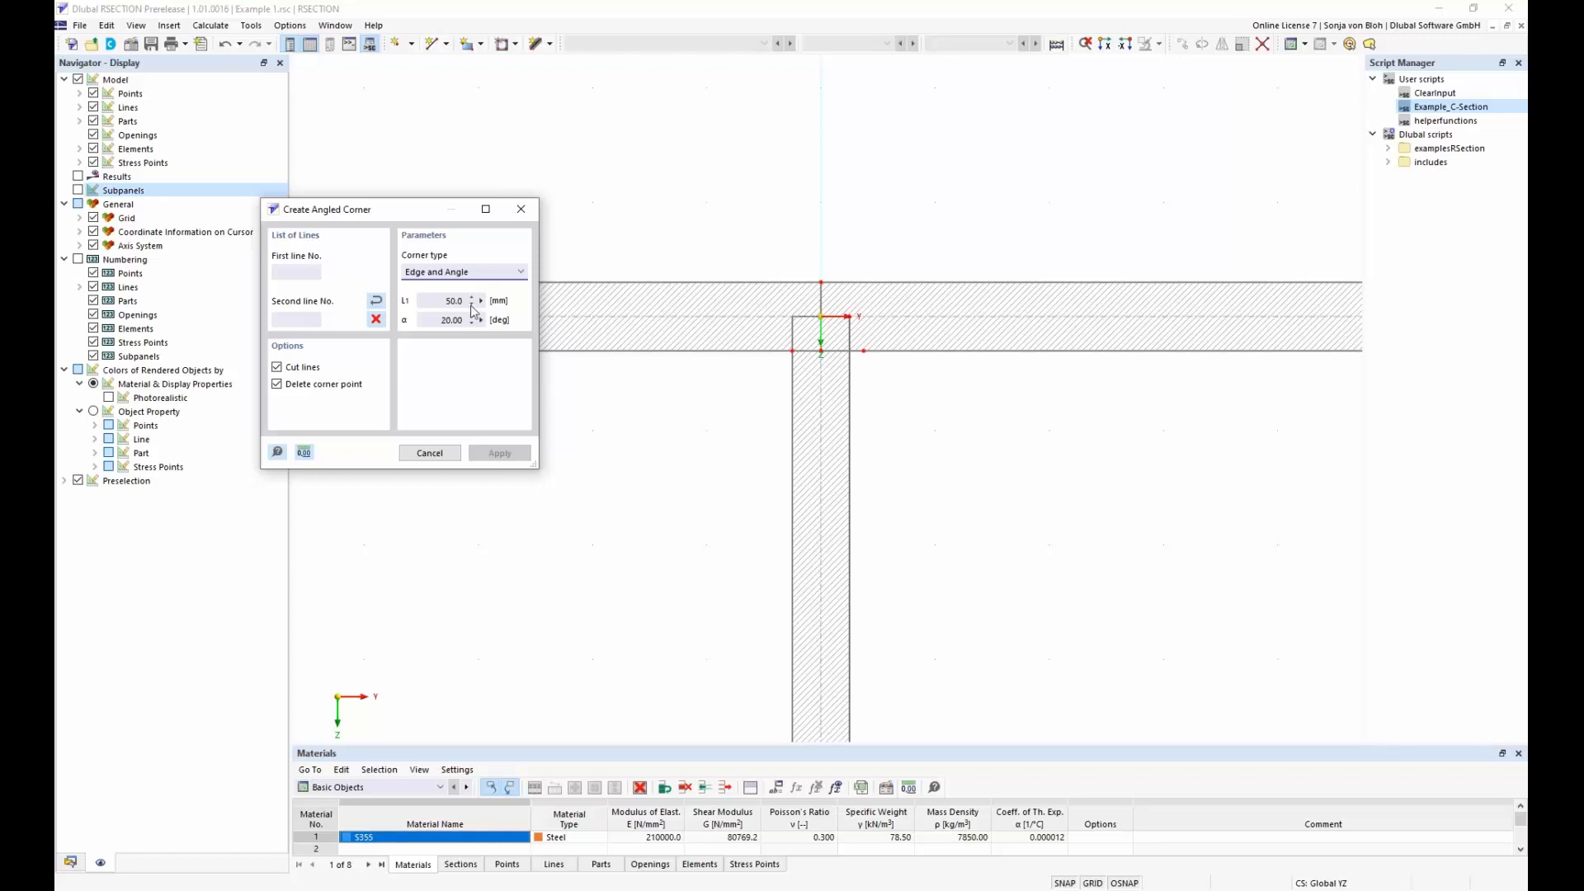
{"action": "left_click_drag", "start_coordinate": [438, 301], "coordinate": [481, 300]}
{"action": "type", "text": "6*sqrt(2)mm"}
{"action": "key", "text": "Tab"}
{"action": "type", "text": "45"}
Step: Create the angled corners between the flanges' lower edges and both side edges of the web, and end the command
{"action": "left_click", "coordinate": [979, 350]}
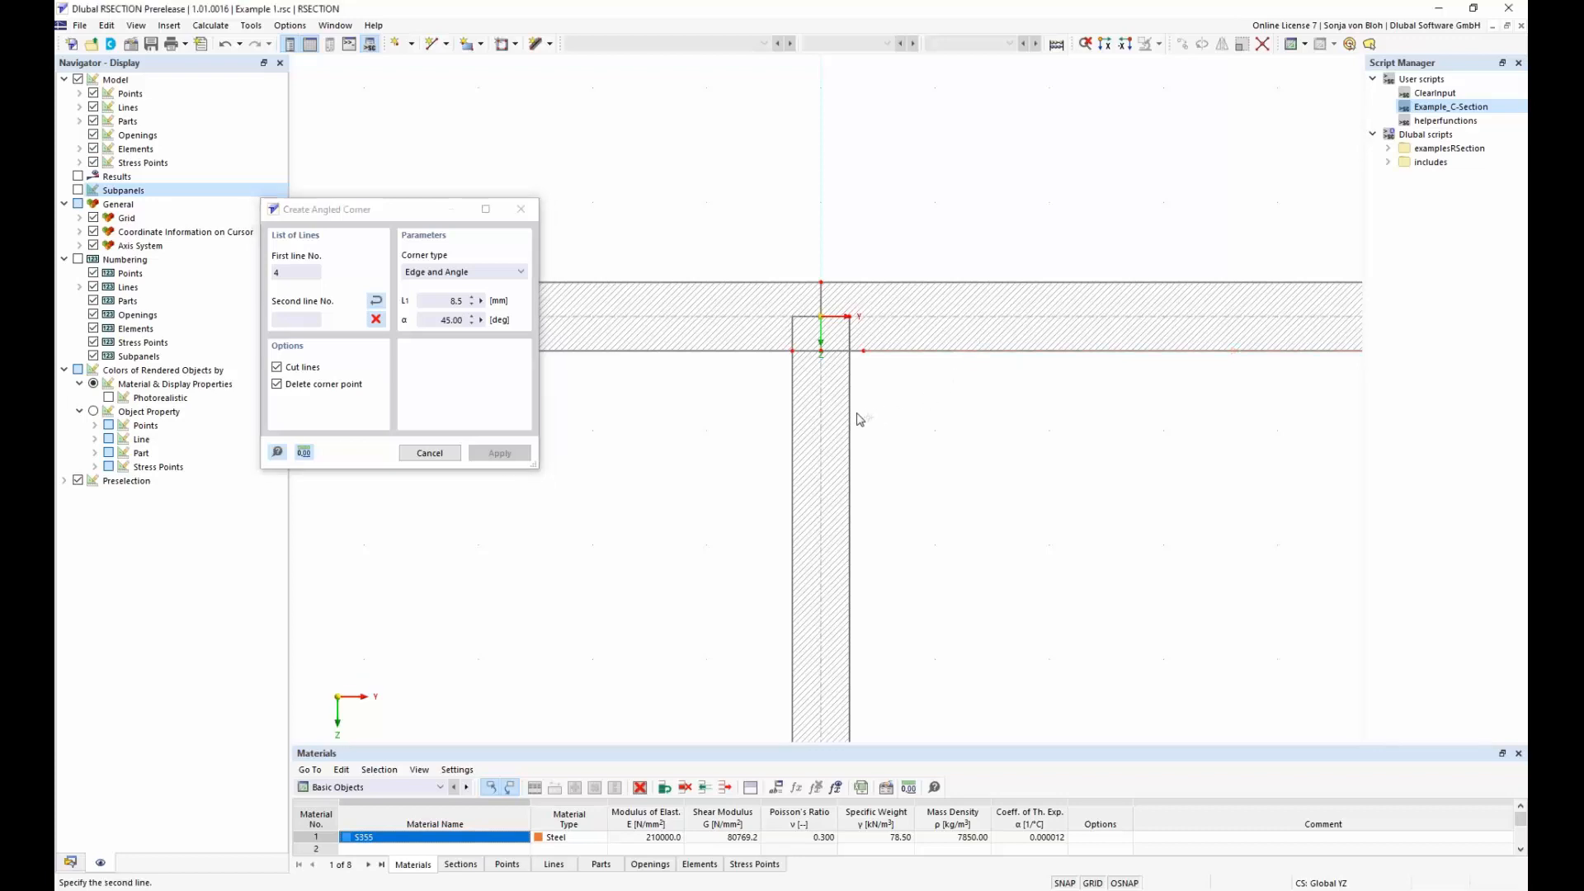
{"action": "left_click", "coordinate": [718, 350]}
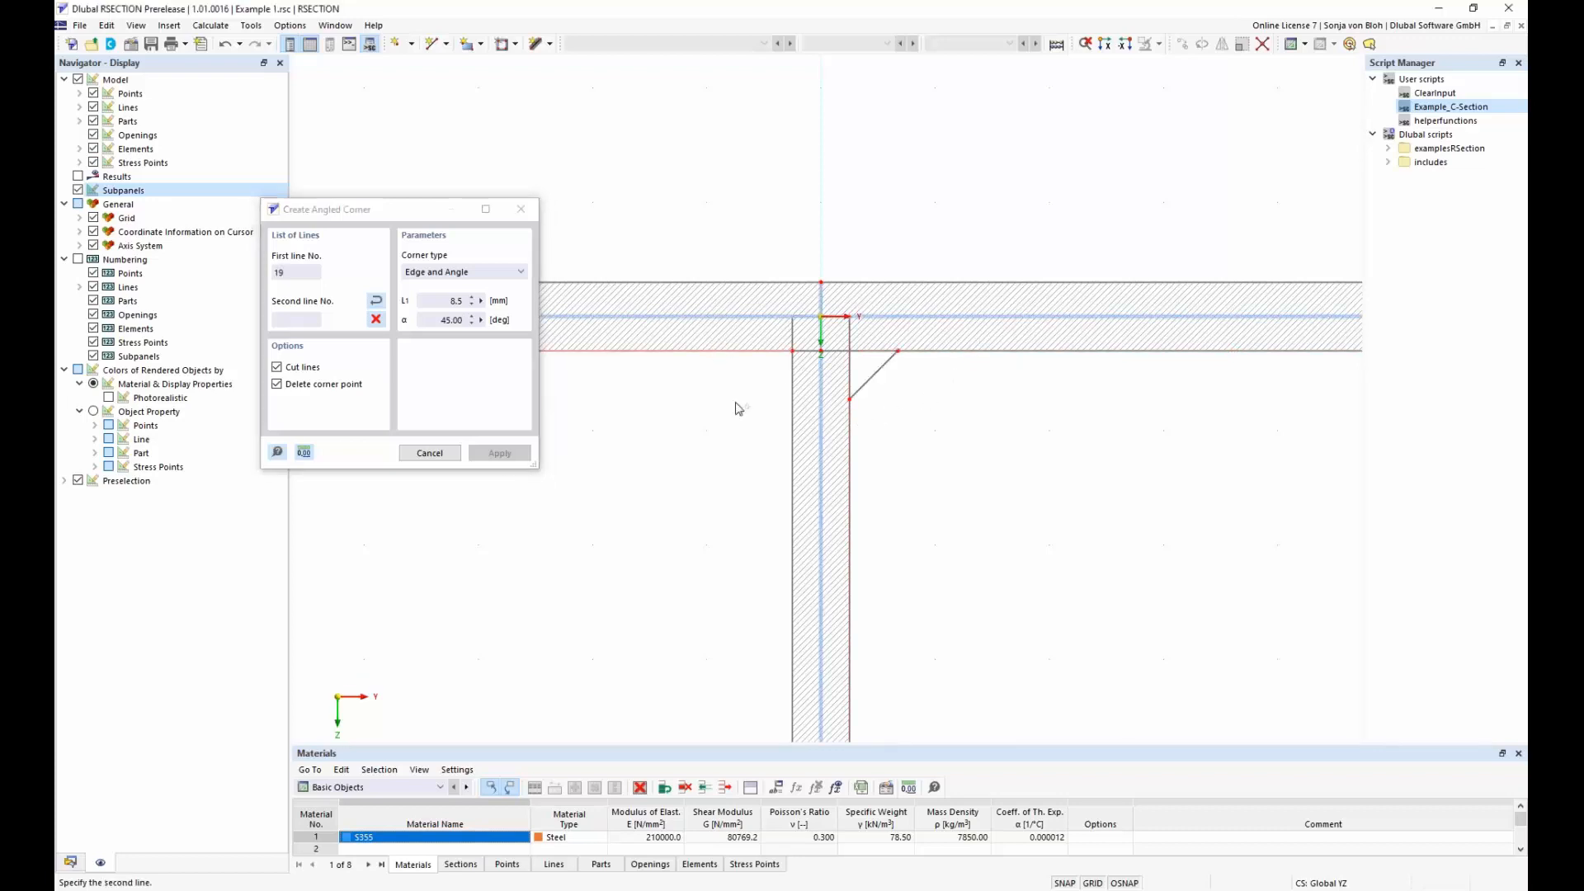
{"action": "left_click", "coordinate": [791, 447]}
{"action": "key", "text": "Escape"}
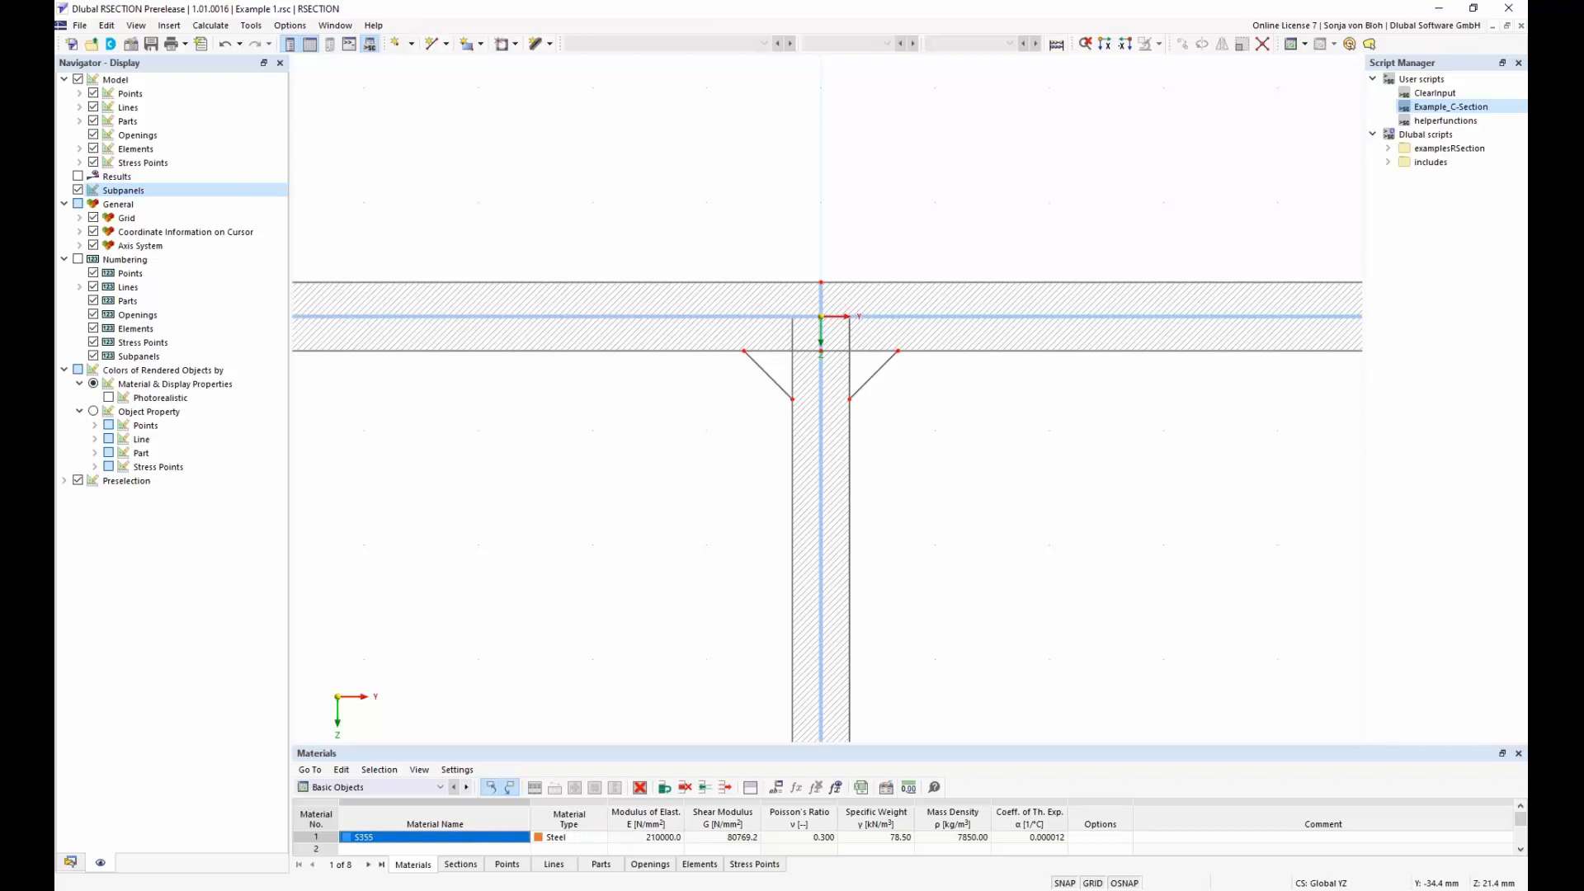
{"action": "scroll", "coordinate": [625, 438], "scroll_direction": "down", "scroll_amount": 6}
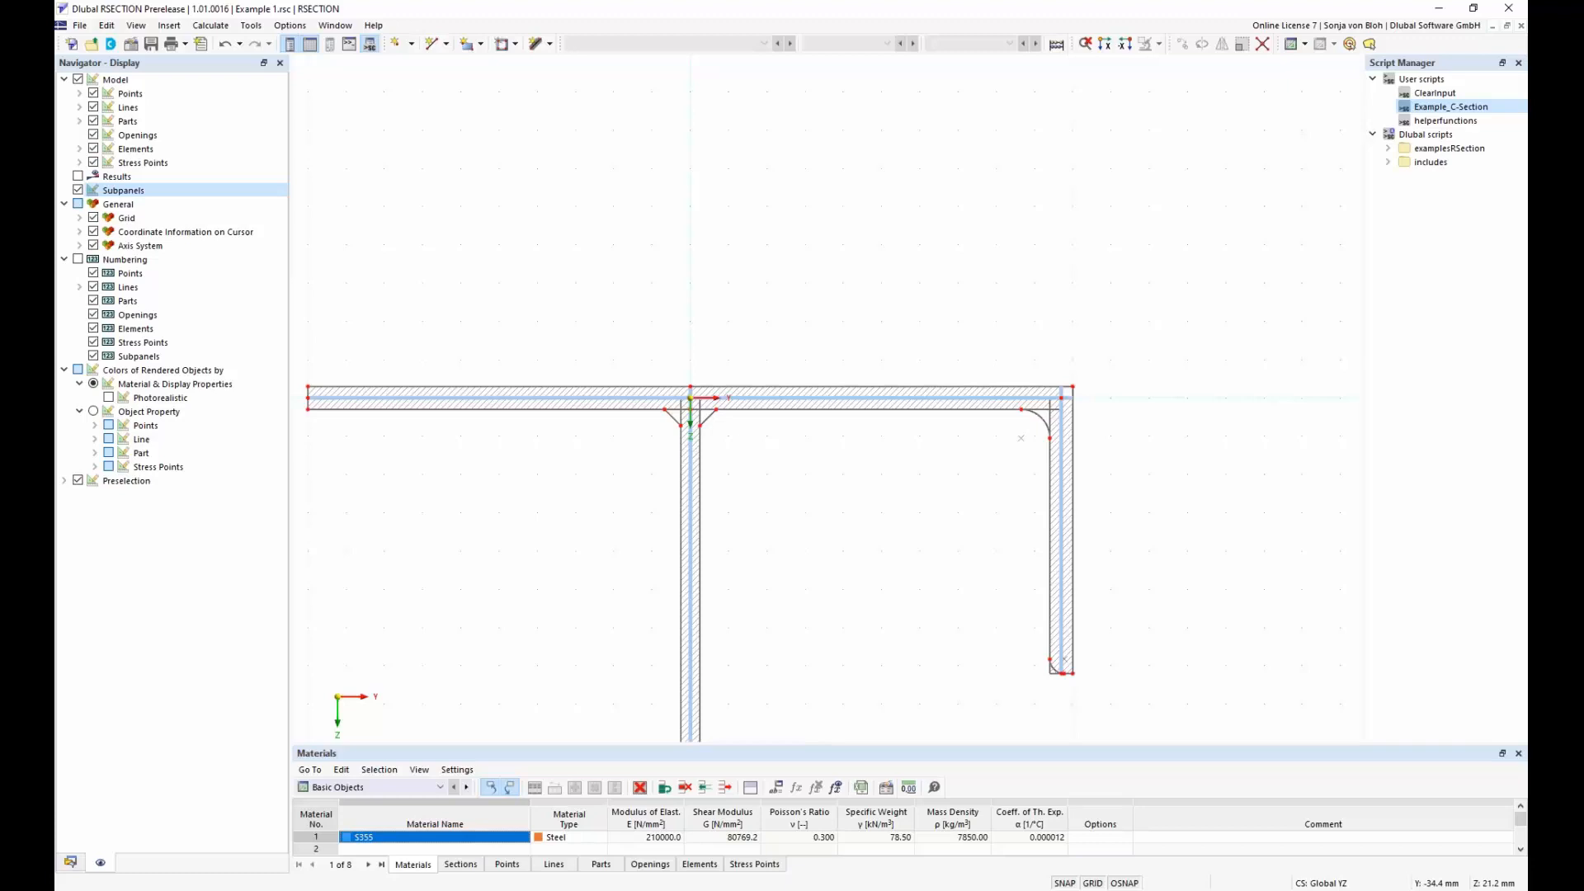
Step: Create a new part of material S355 from all boundary lines of the T-shaped section and its side leg
{"action": "scroll", "coordinate": [647, 445], "scroll_direction": "down", "scroll_amount": 2}
{"action": "middle_click_drag", "start_coordinate": [584, 556], "coordinate": [599, 318]}
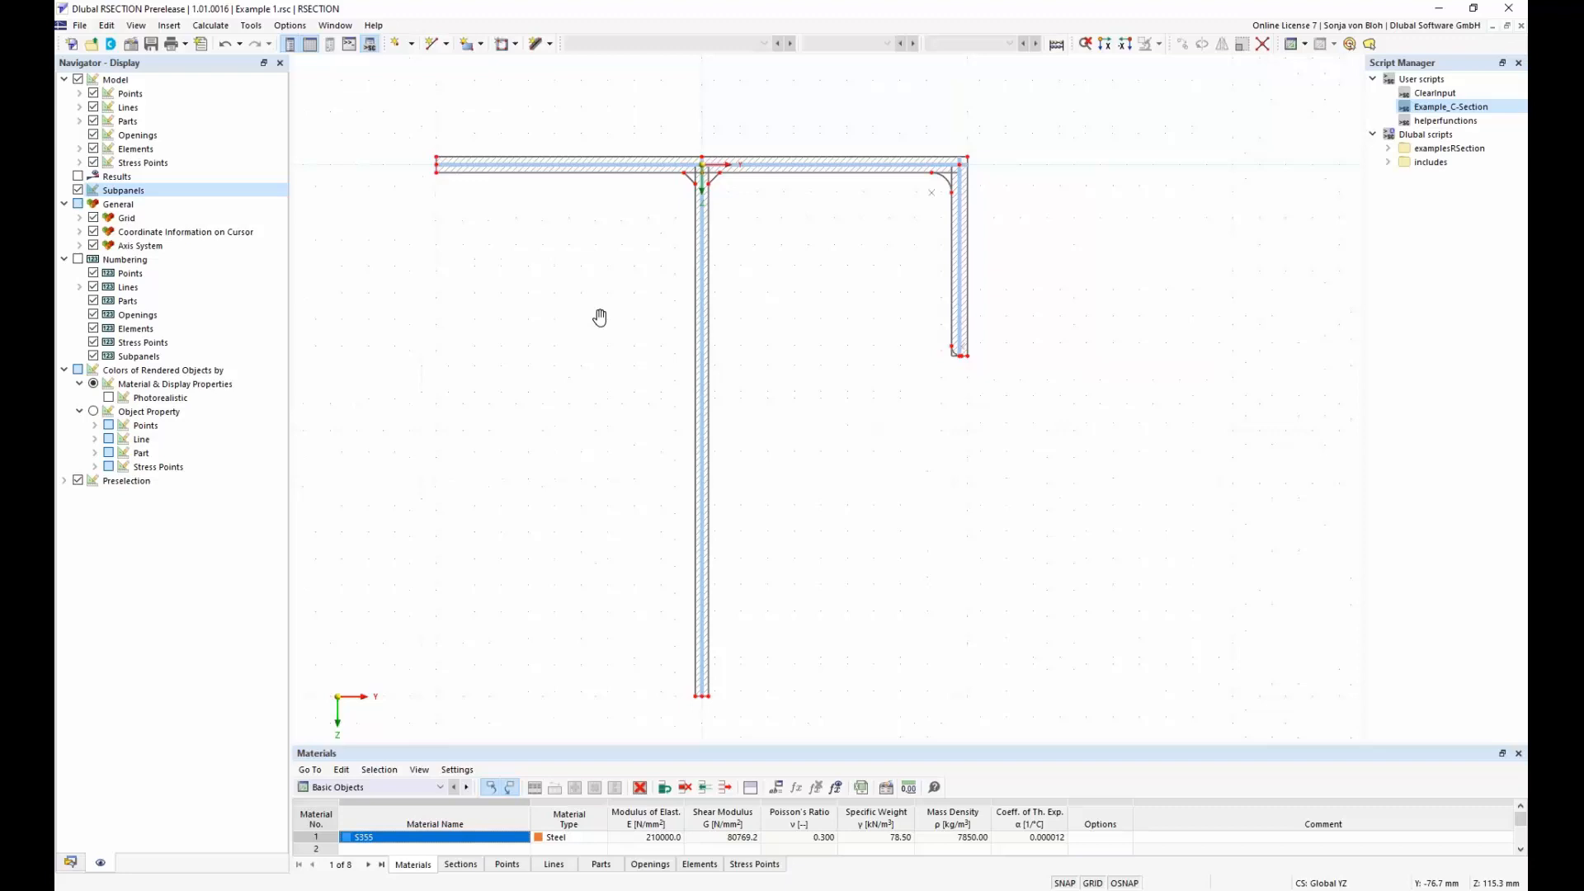
{"action": "left_click", "coordinate": [70, 862]}
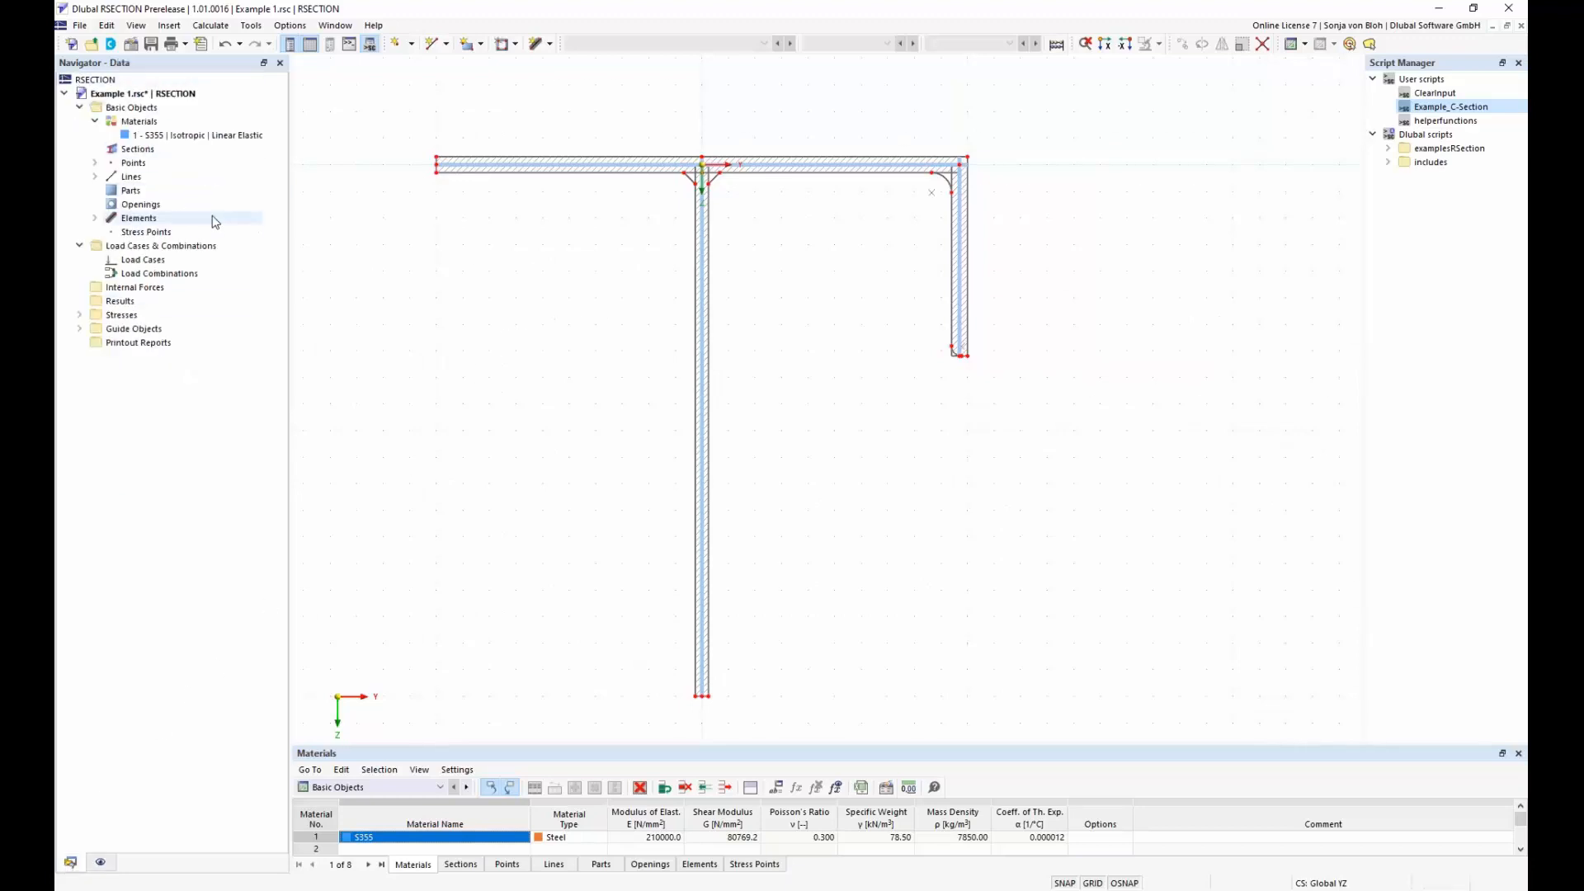
{"action": "right_click", "coordinate": [134, 195]}
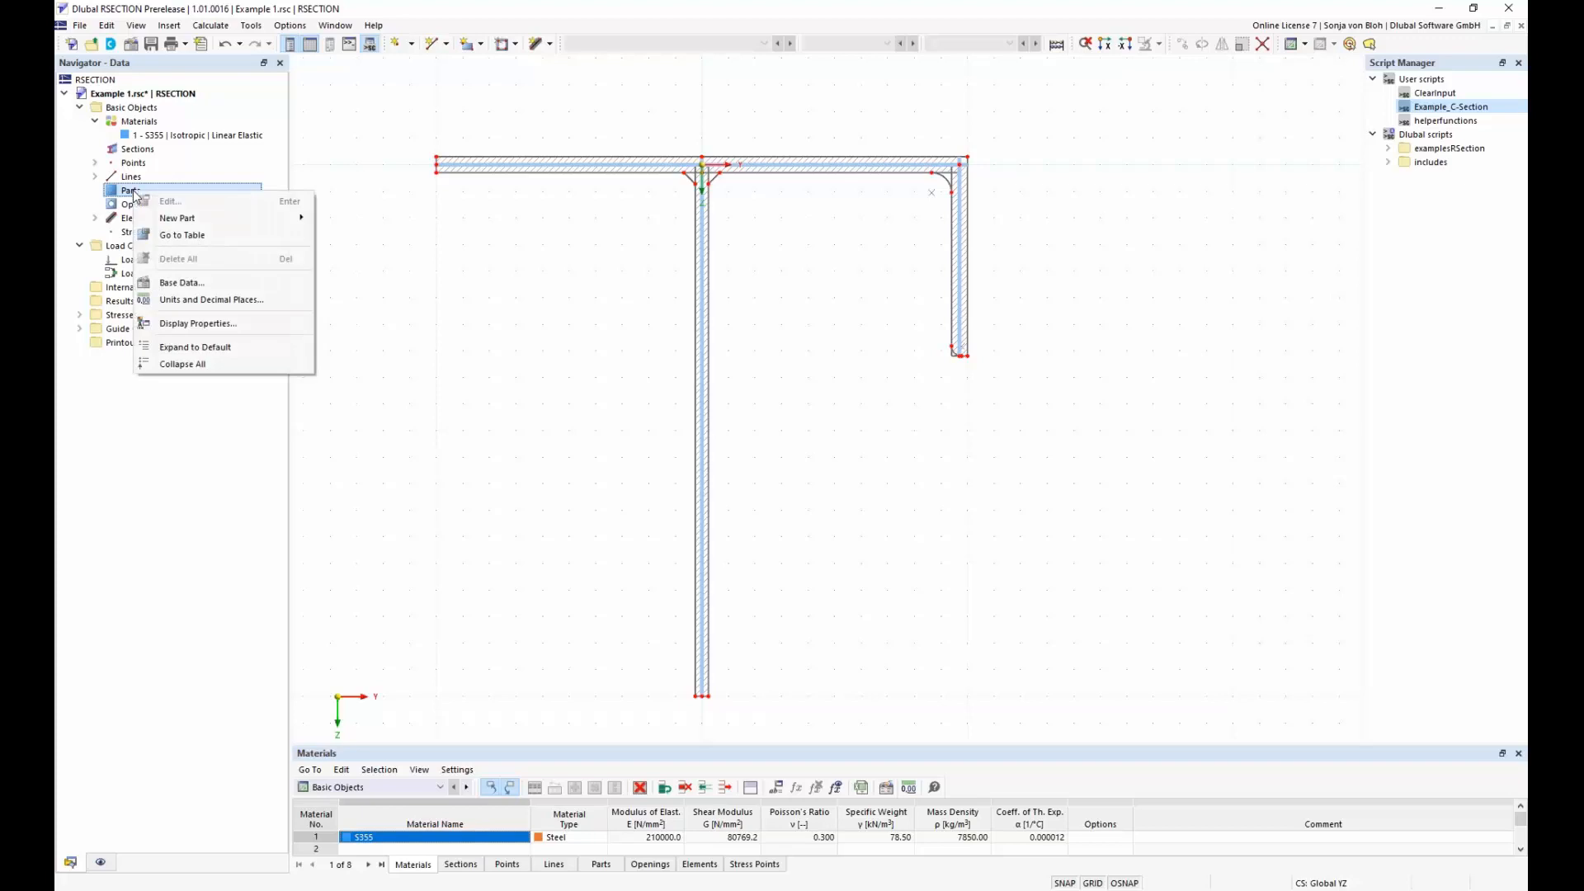
{"action": "mouse_move", "coordinate": [178, 220]}
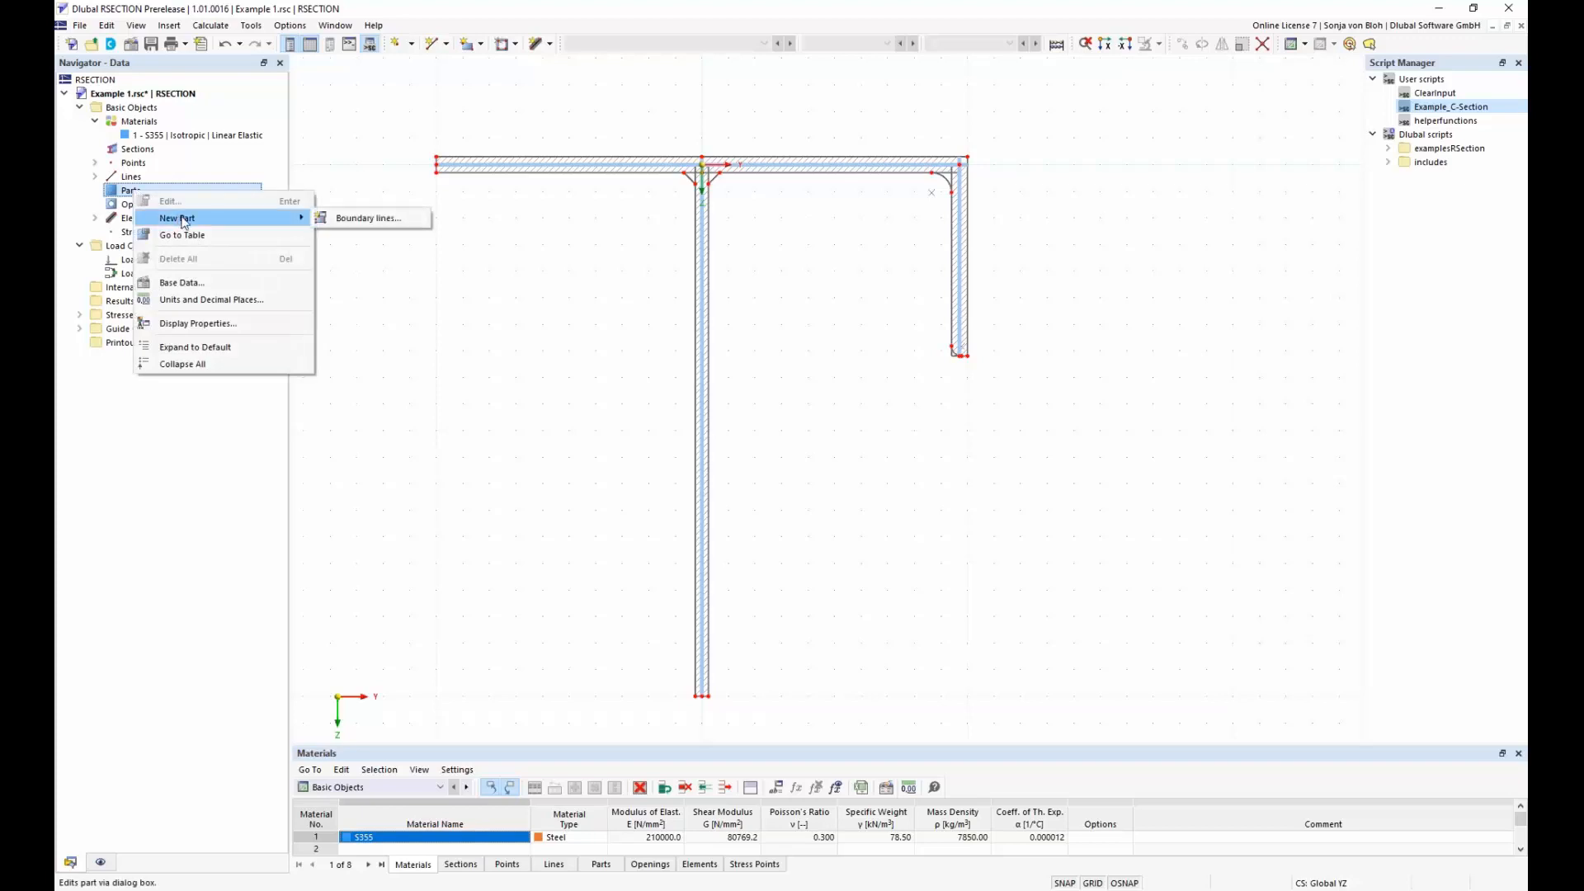
{"action": "left_click", "coordinate": [362, 222]}
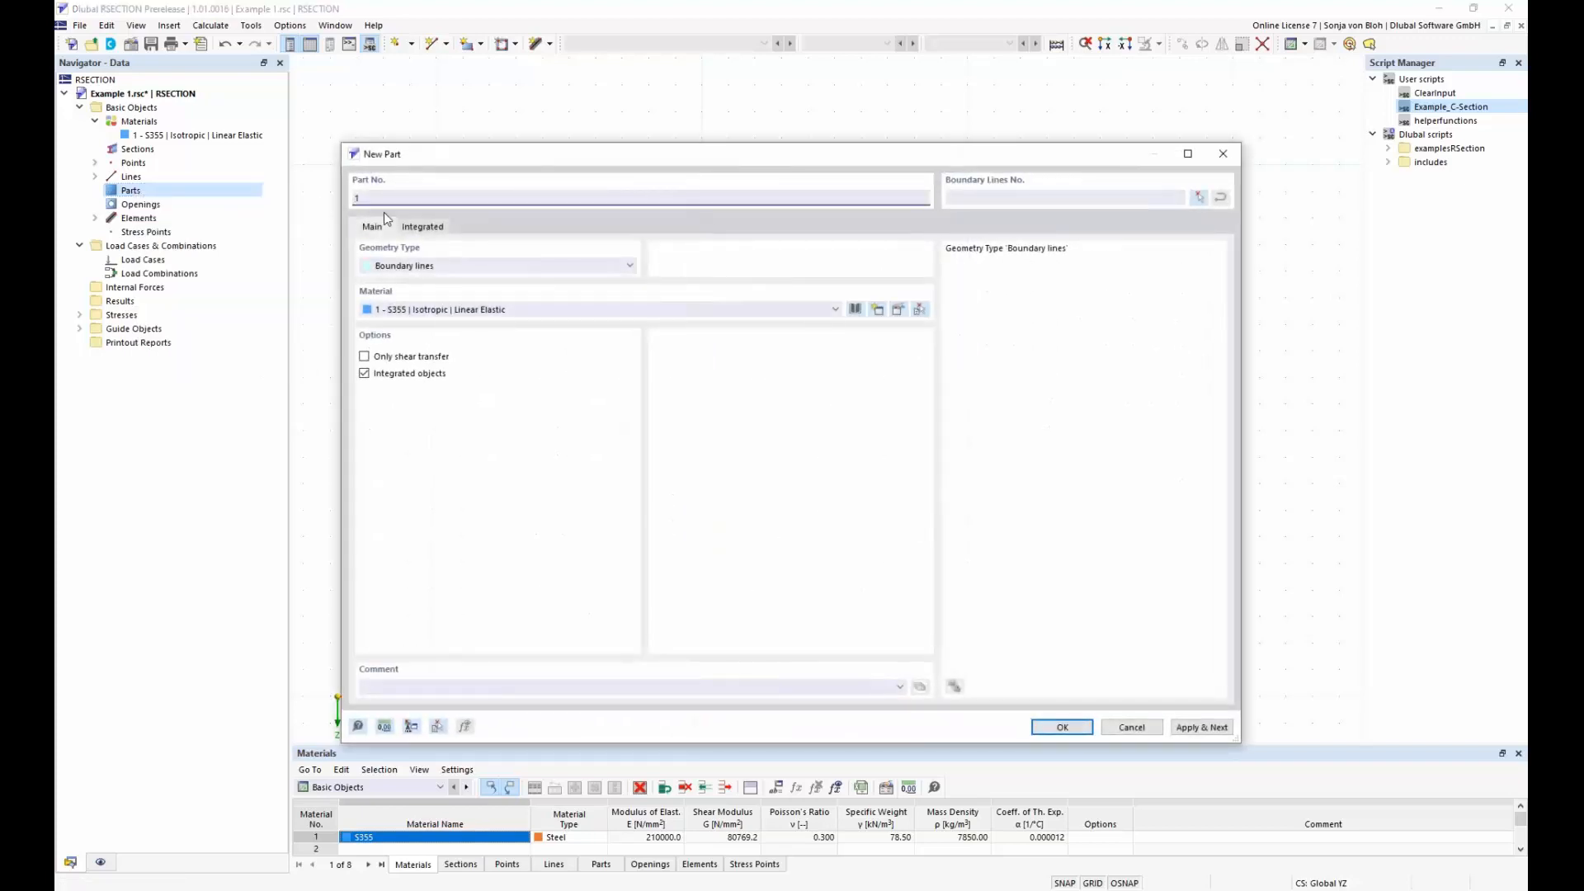
{"action": "left_click", "coordinate": [1198, 198]}
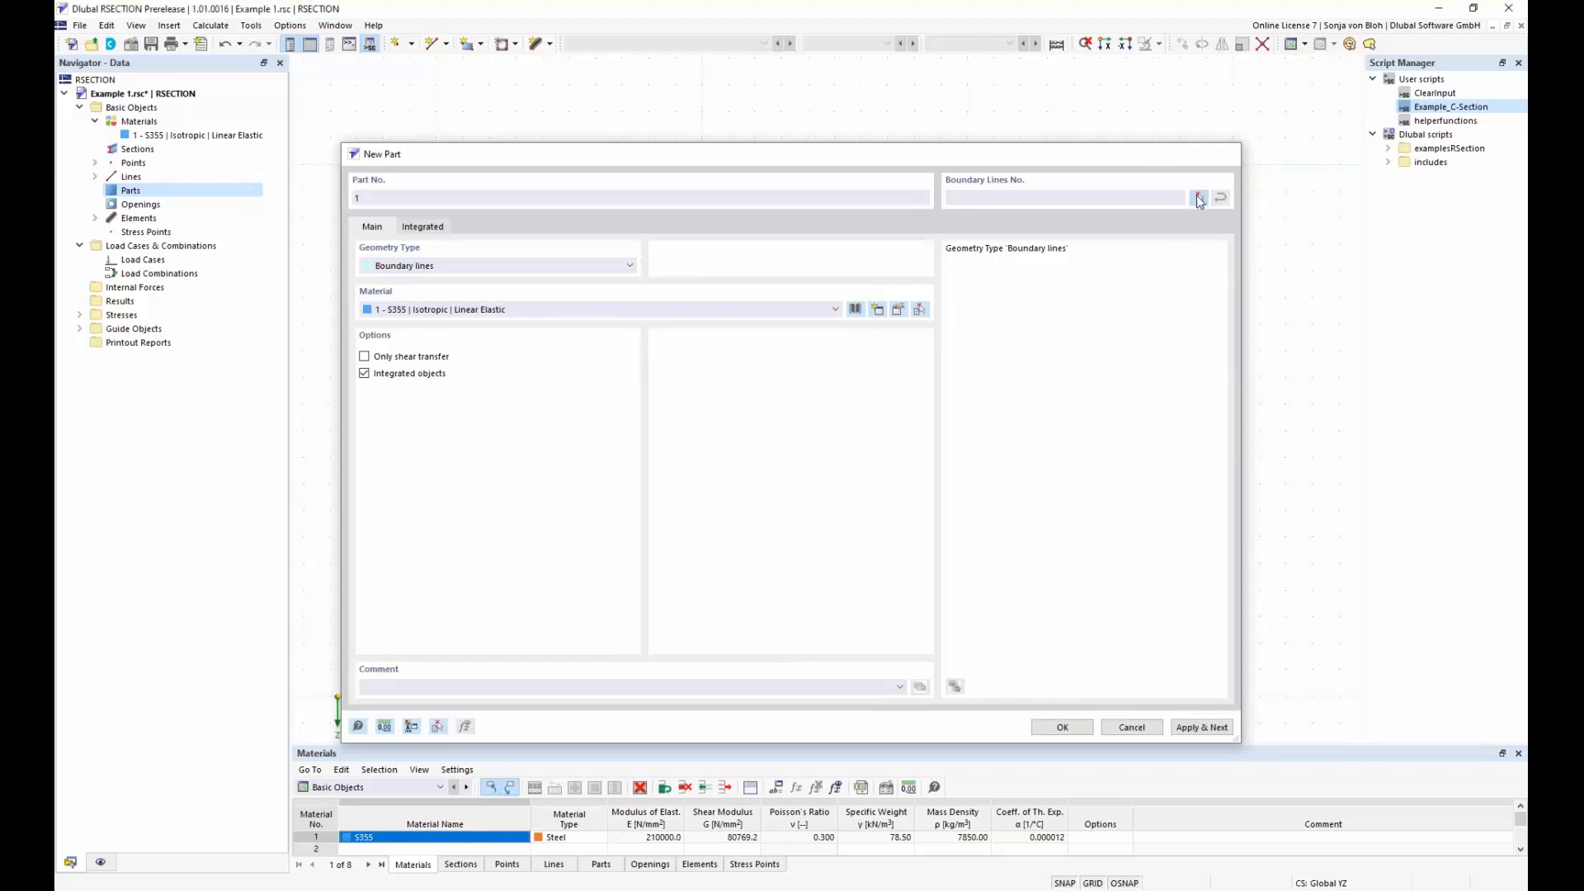
{"action": "mouse_move", "coordinate": [417, 121]}
{"action": "left_mouse_down"}
{"action": "mouse_move", "coordinate": [592, 363]}
{"action": "mouse_move", "coordinate": [937, 696]}
{"action": "mouse_move", "coordinate": [1122, 716]}
{"action": "left_mouse_up"}
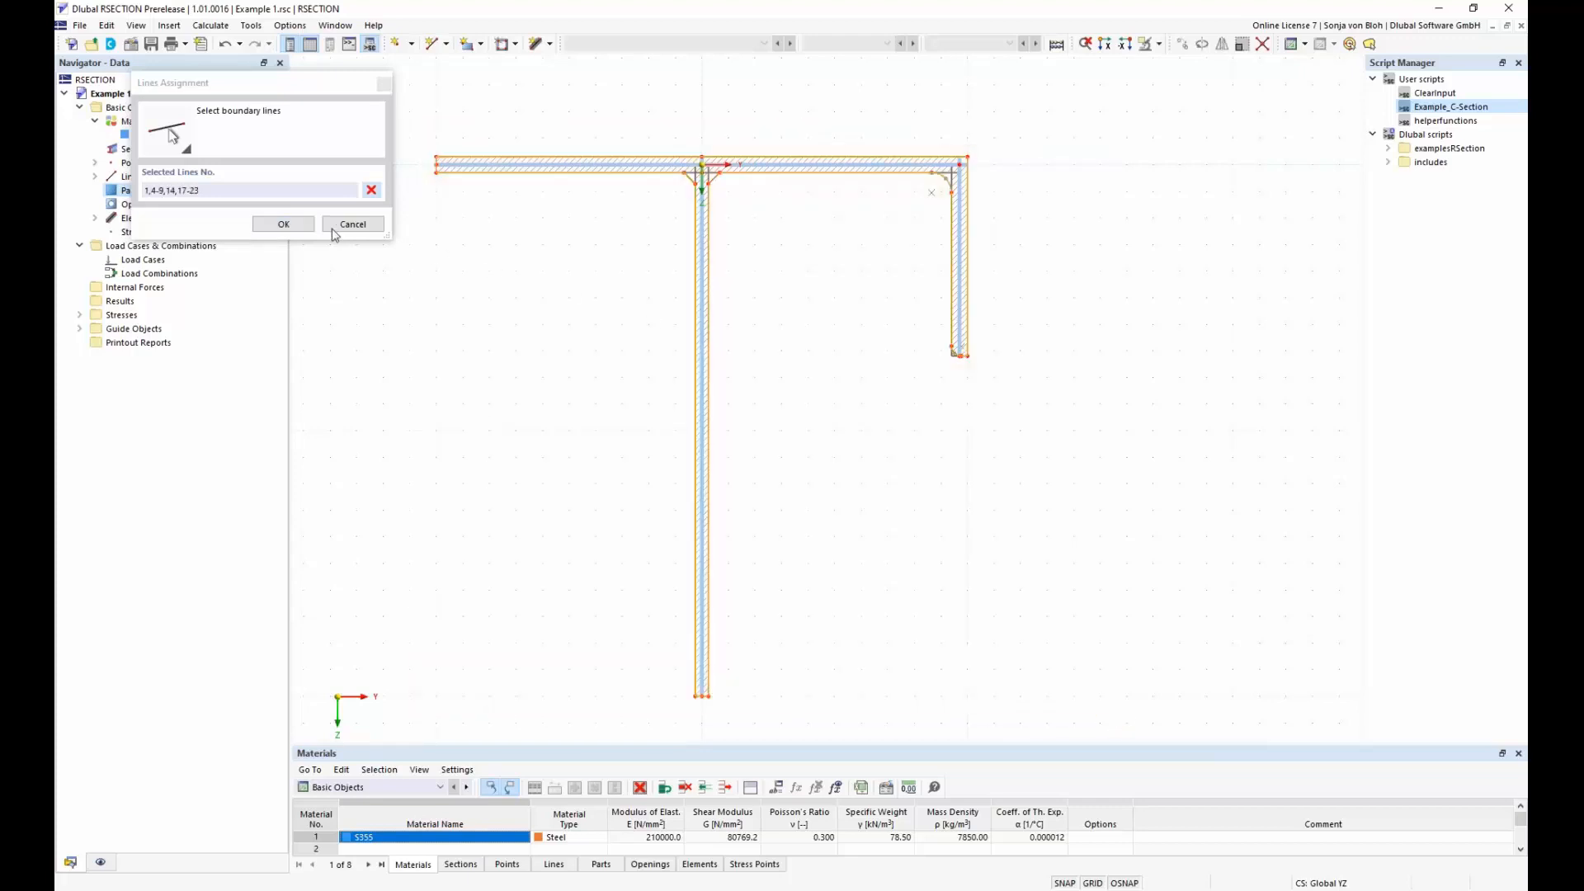
{"action": "left_click", "coordinate": [283, 223]}
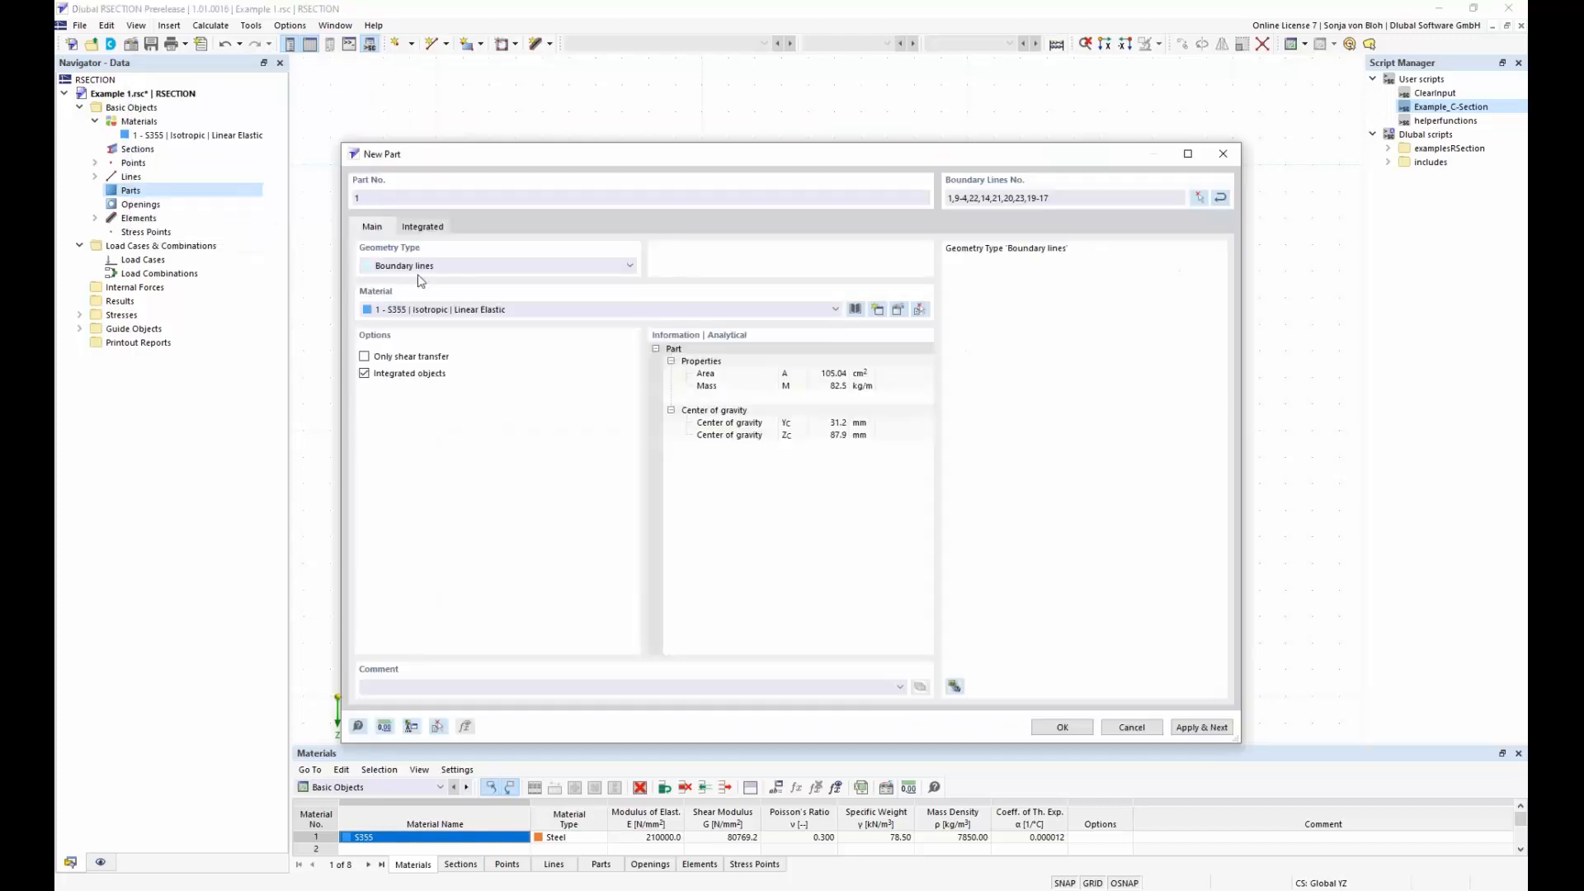
{"action": "left_click", "coordinate": [1062, 727]}
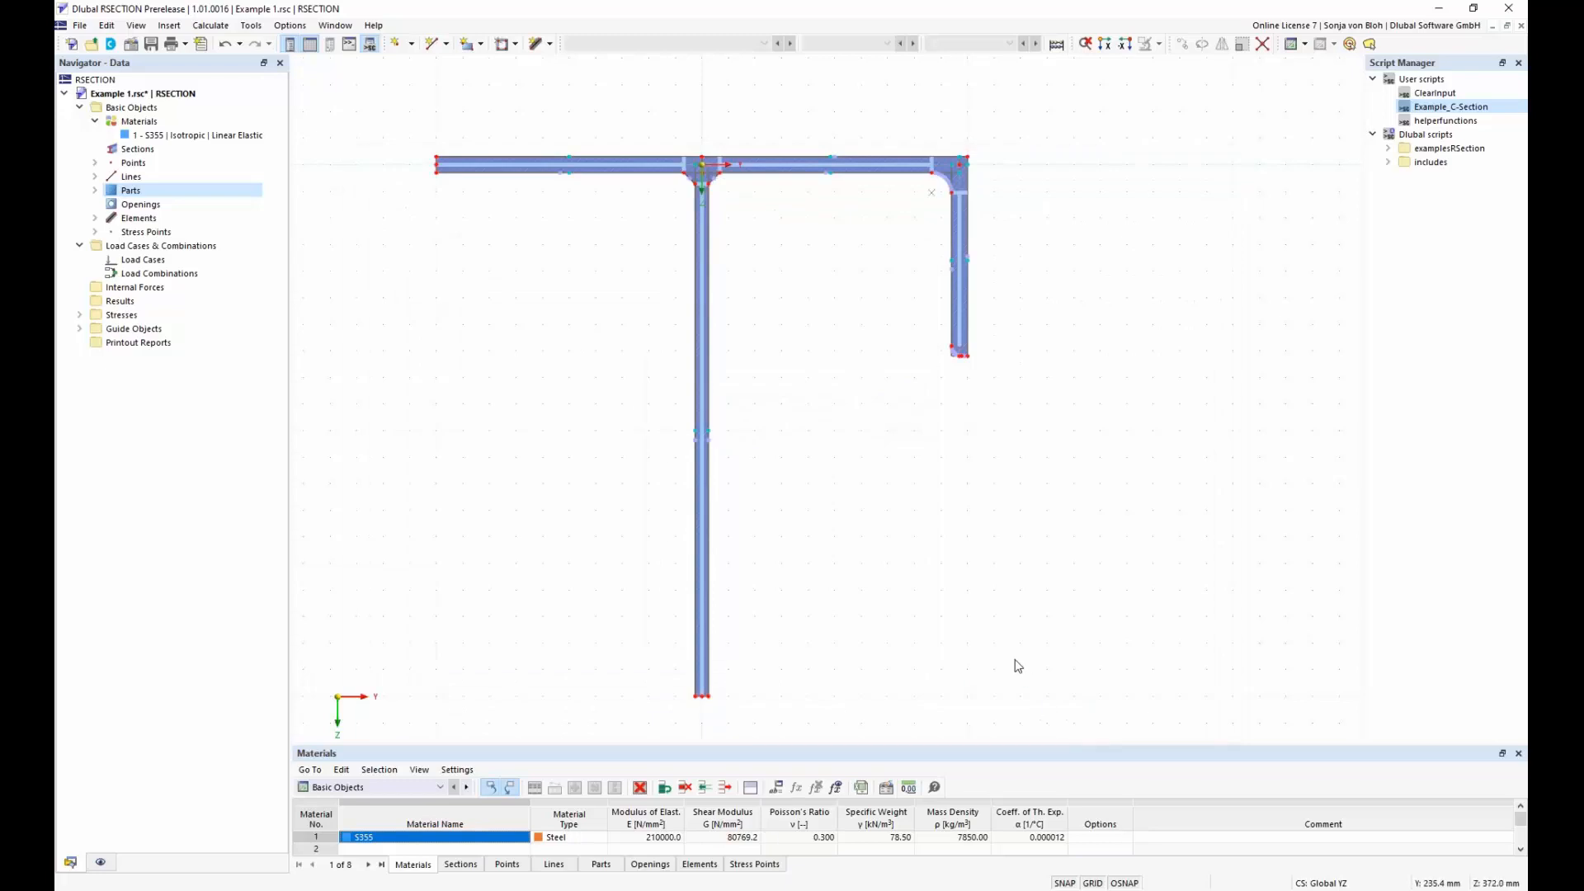
Step: Examine the stress points on the top flange and view the settings for creating a new stress point
{"action": "scroll", "coordinate": [843, 153], "scroll_direction": "up", "scroll_amount": 5}
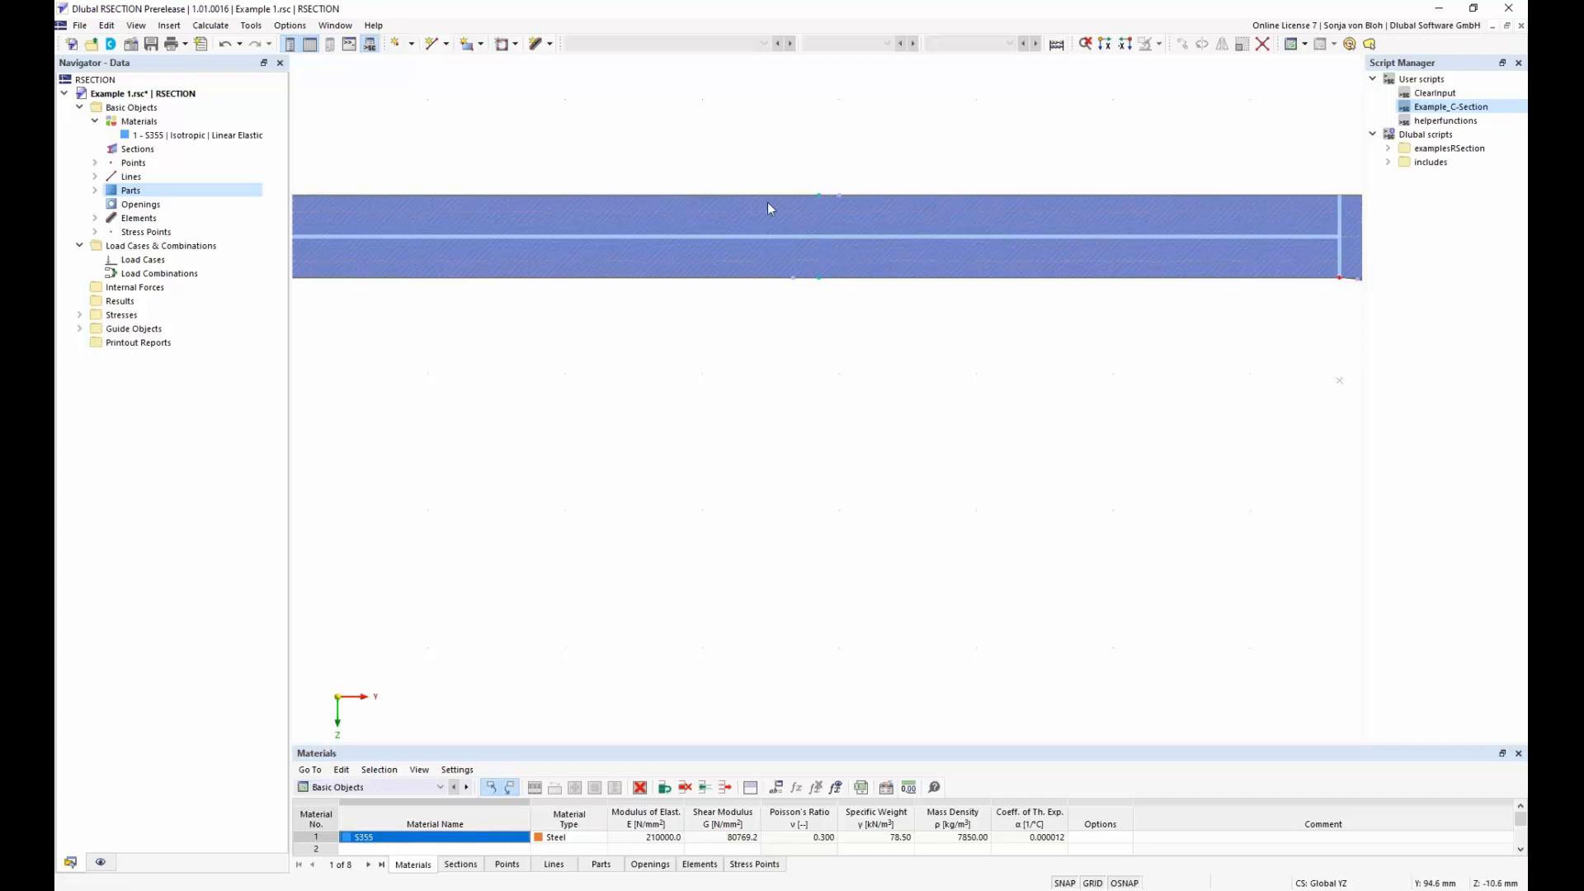
{"action": "mouse_move", "coordinate": [821, 203]}
{"action": "right_click", "coordinate": [149, 235]}
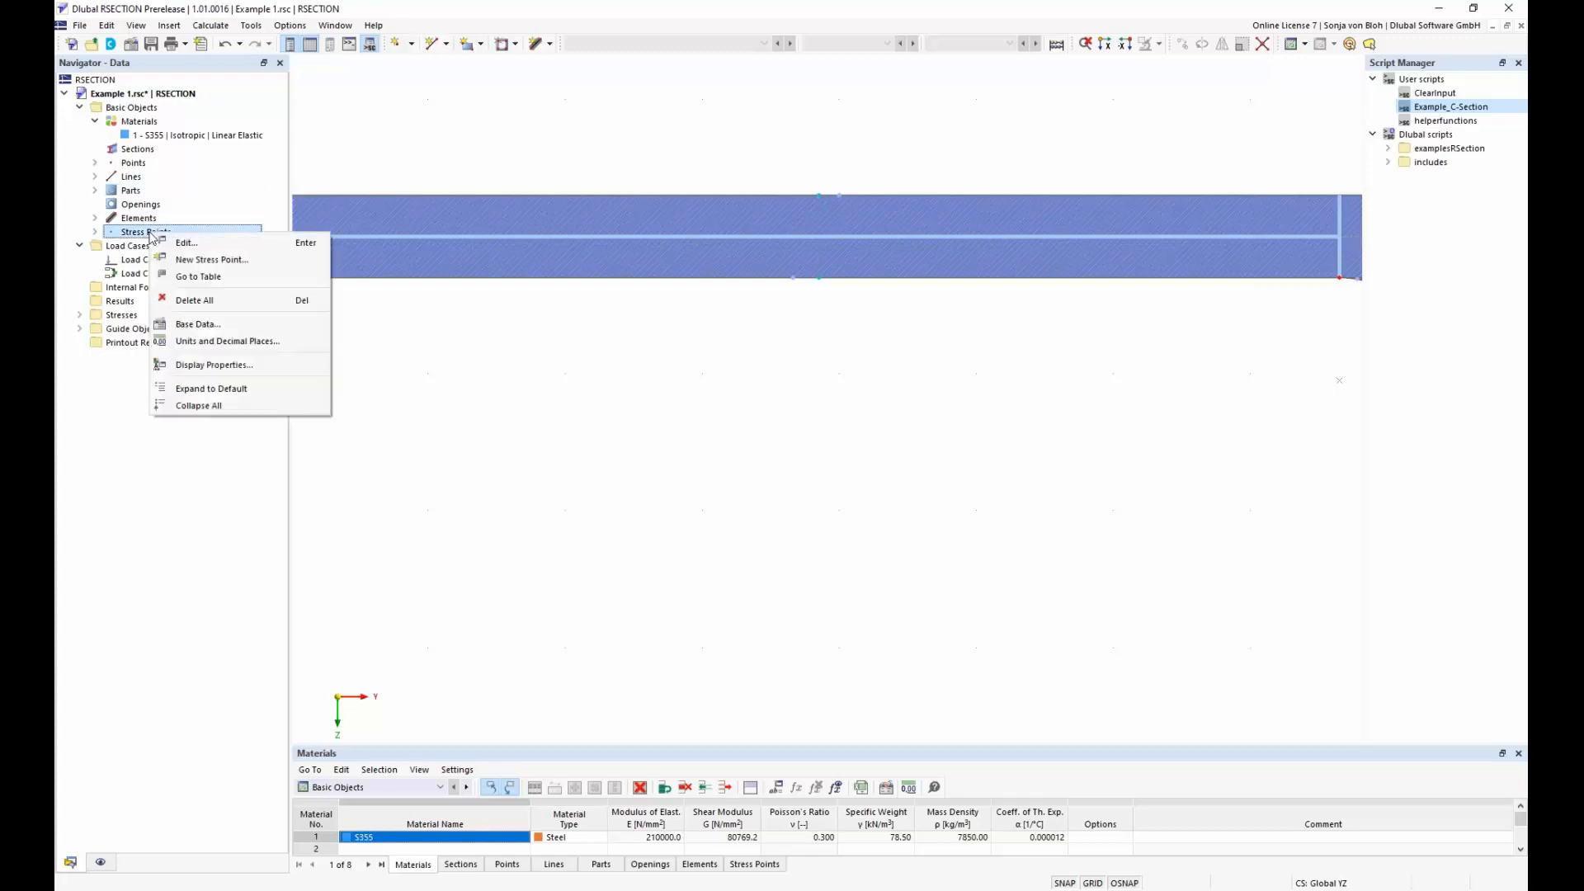
{"action": "left_click", "coordinate": [216, 261]}
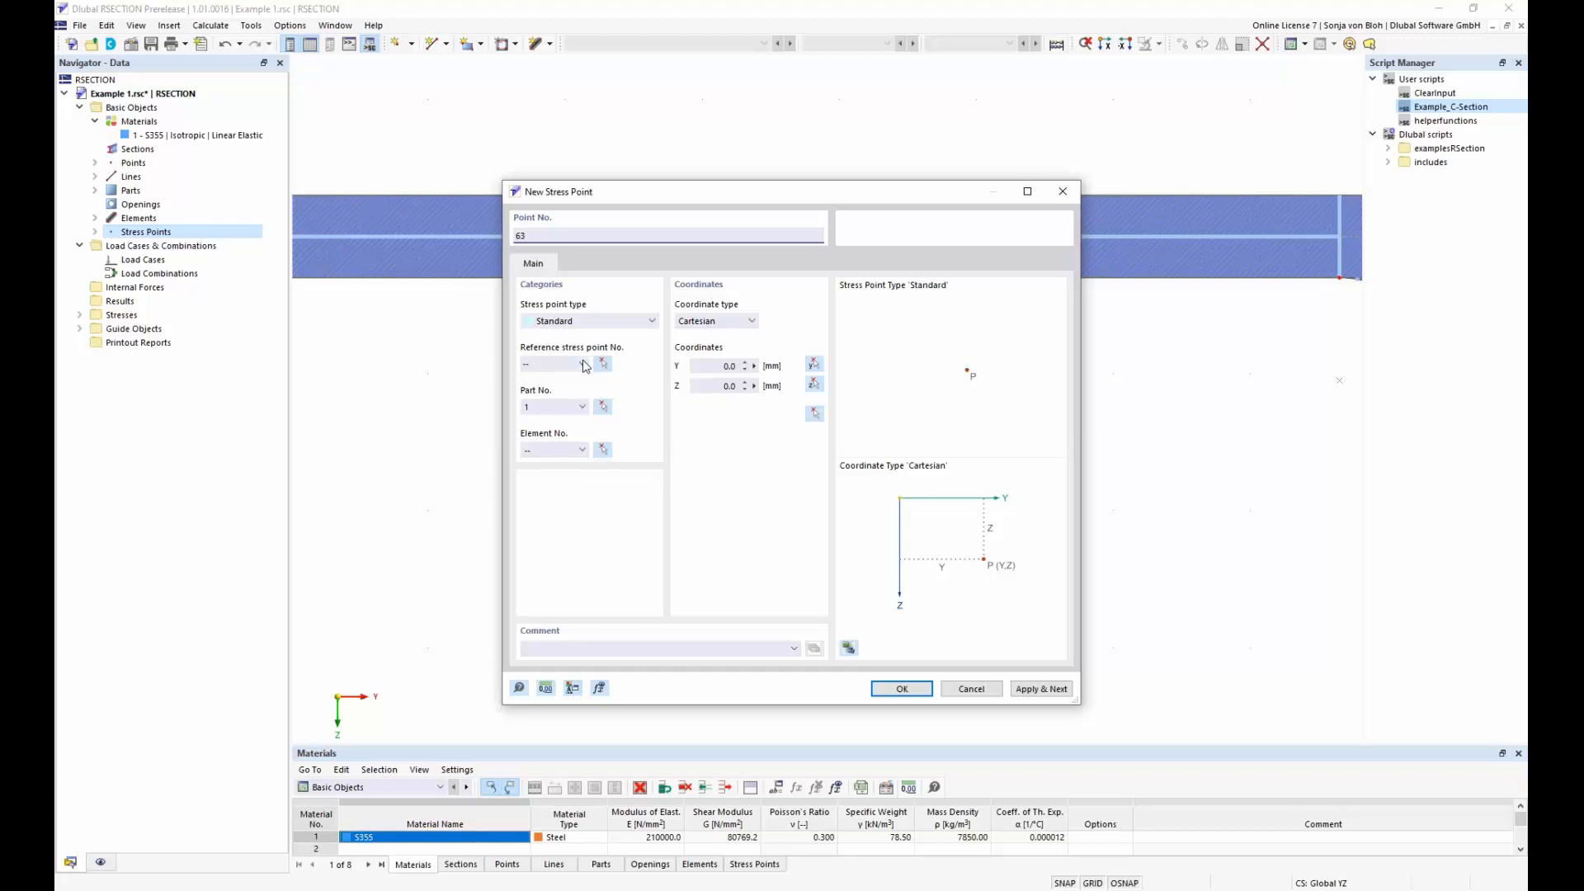
{"action": "left_click", "coordinate": [990, 696]}
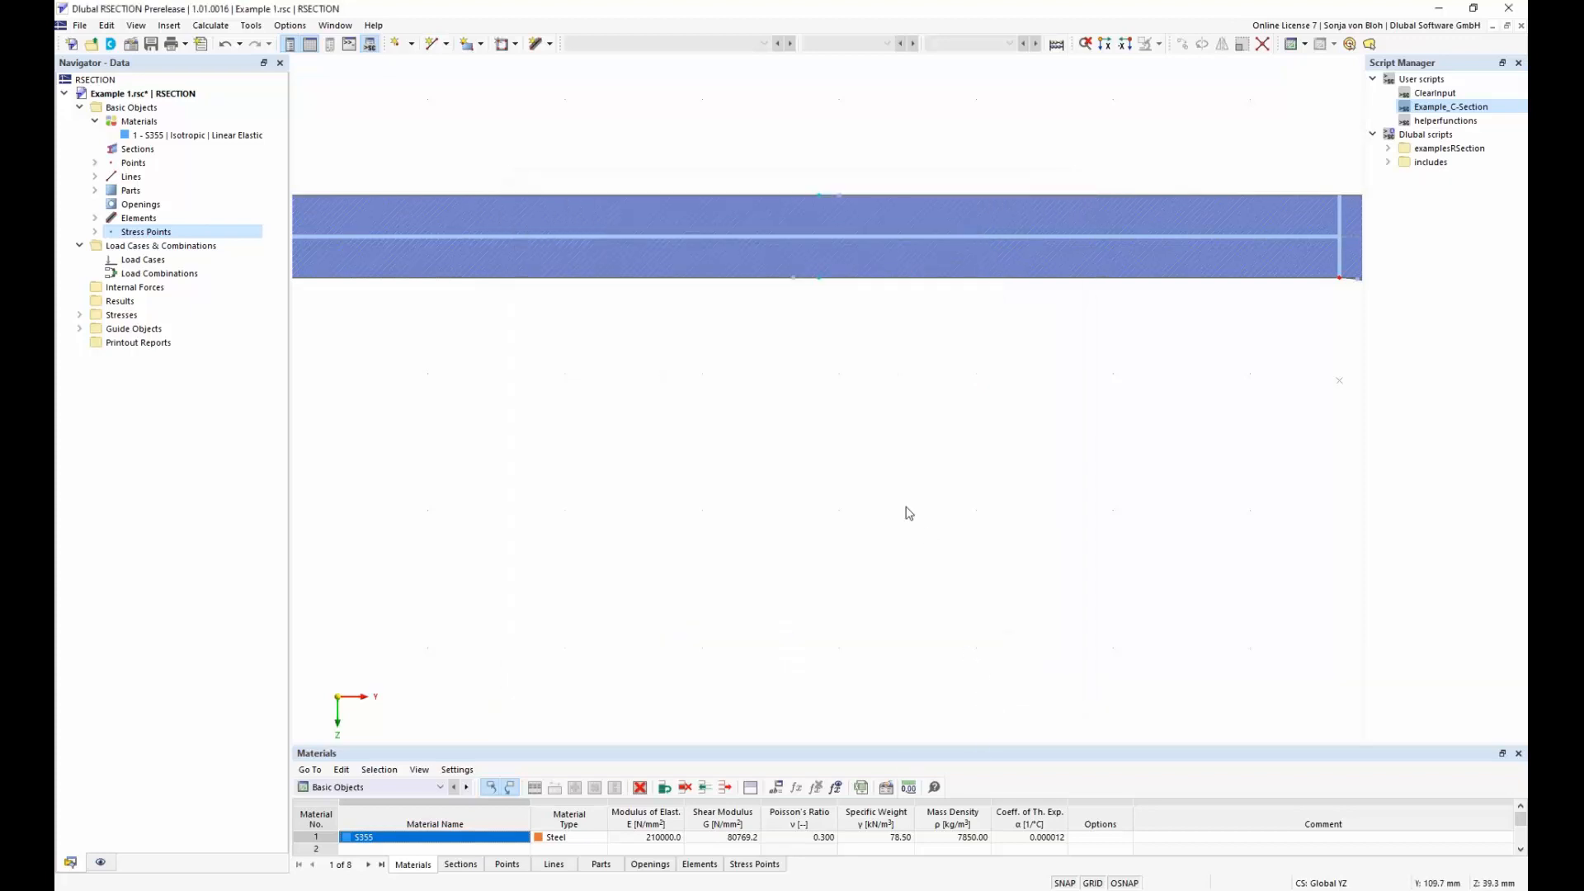
{"action": "scroll", "coordinate": [905, 512], "scroll_direction": "down", "scroll_amount": 5}
{"action": "scroll", "coordinate": [866, 553], "scroll_direction": "up", "scroll_amount": 2}
{"action": "middle_click_drag", "start_coordinate": [866, 611], "coordinate": [904, 330]}
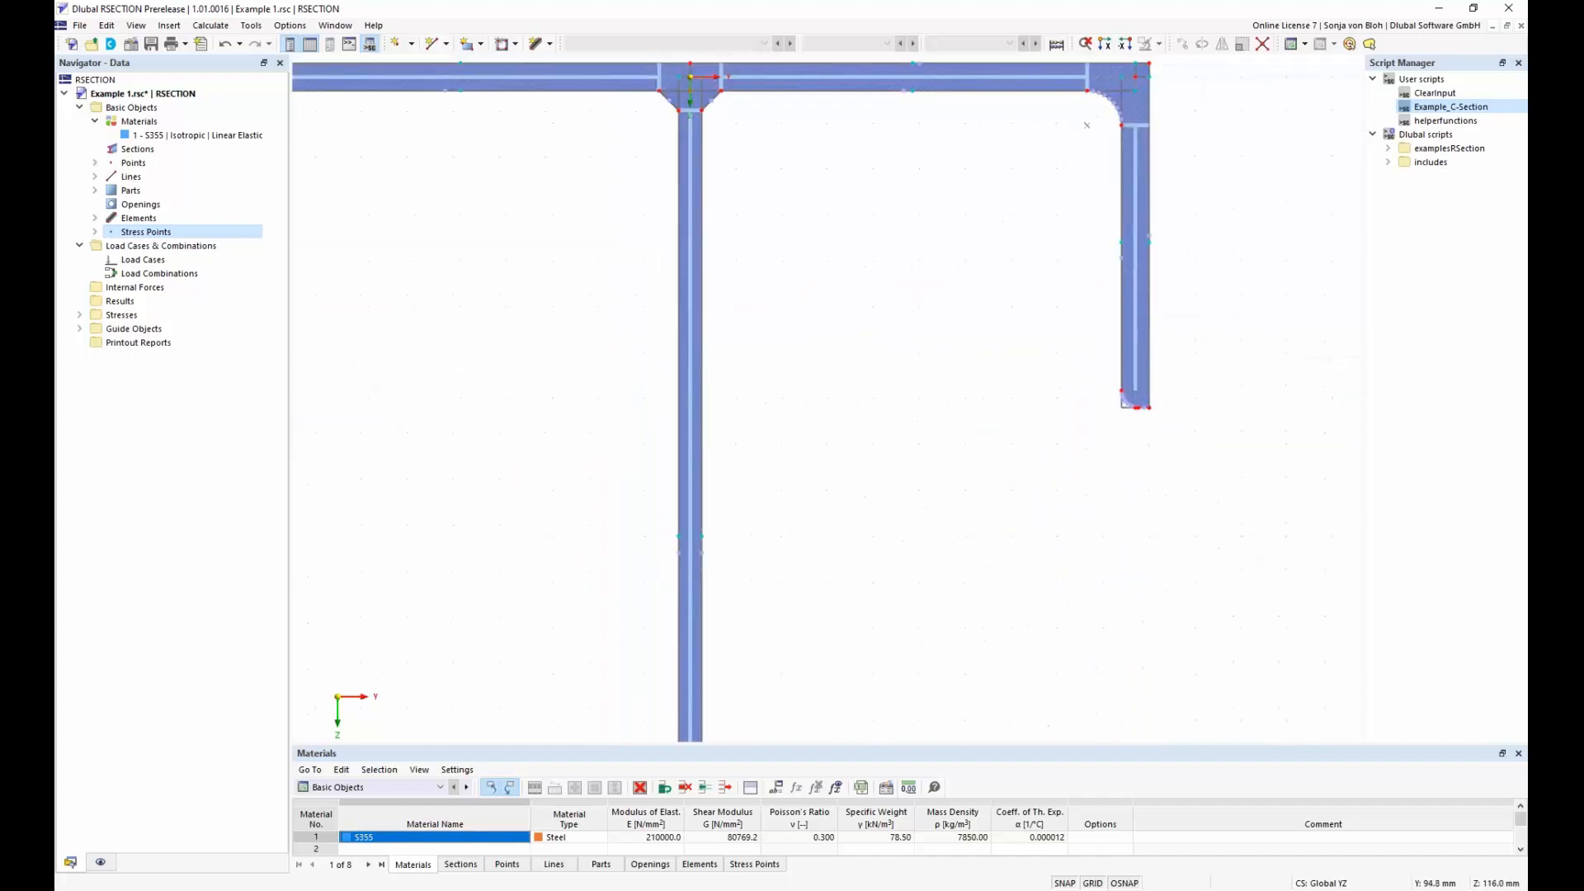
{"action": "scroll", "coordinate": [909, 342], "scroll_direction": "down", "scroll_amount": 5}
{"action": "middle_click_drag", "start_coordinate": [908, 434], "coordinate": [834, 399]}
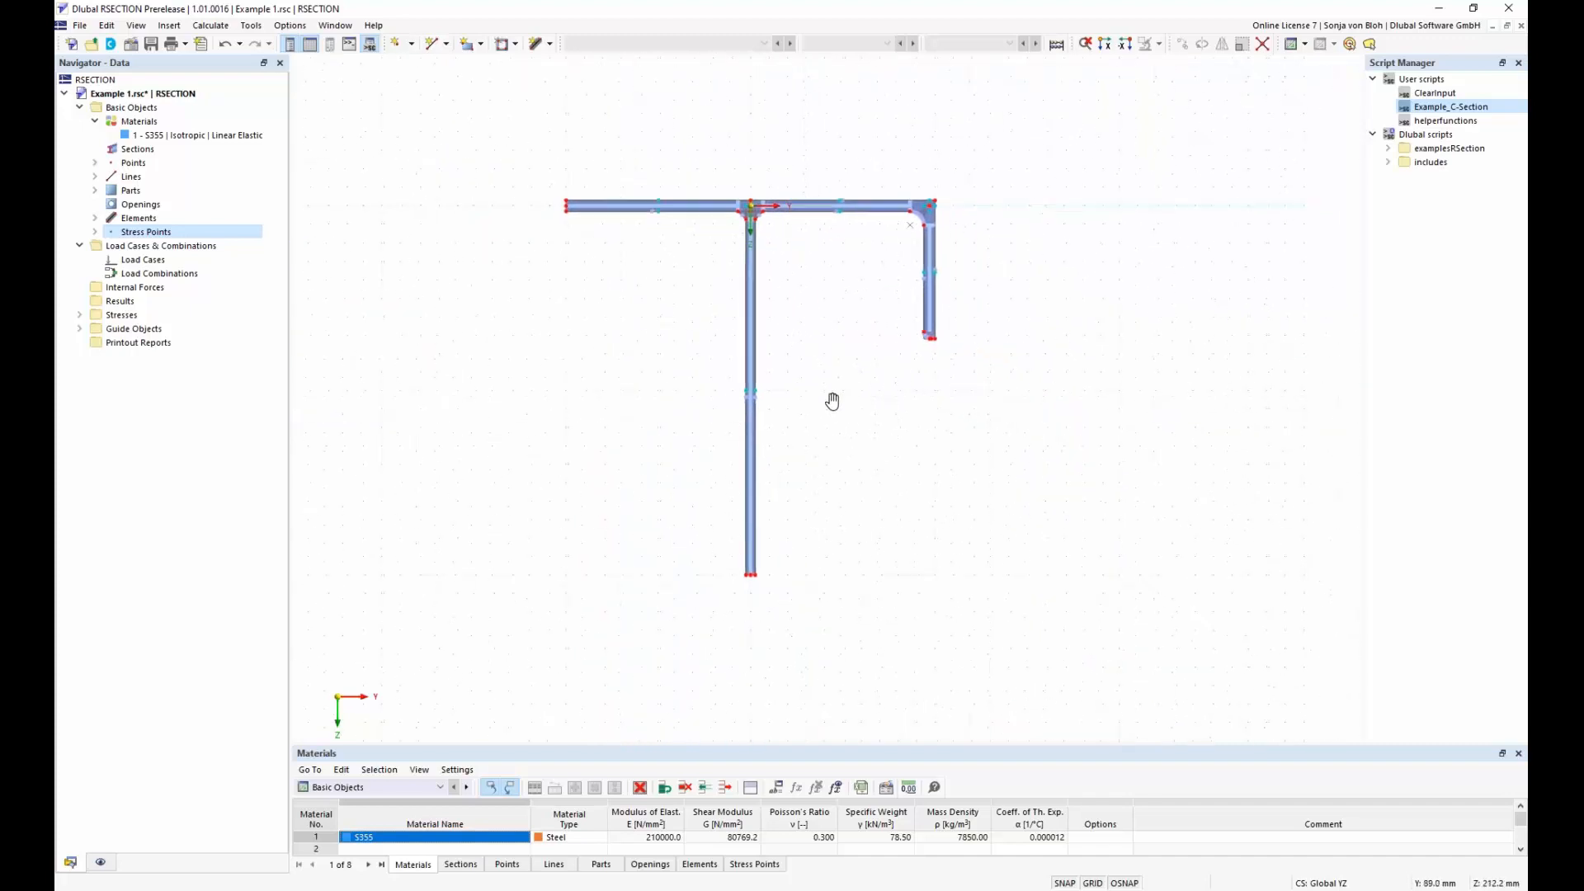
{"action": "scroll", "coordinate": [839, 415], "scroll_direction": "up", "scroll_amount": 1}
{"action": "scroll", "coordinate": [839, 414], "scroll_direction": "up", "scroll_amount": 1}
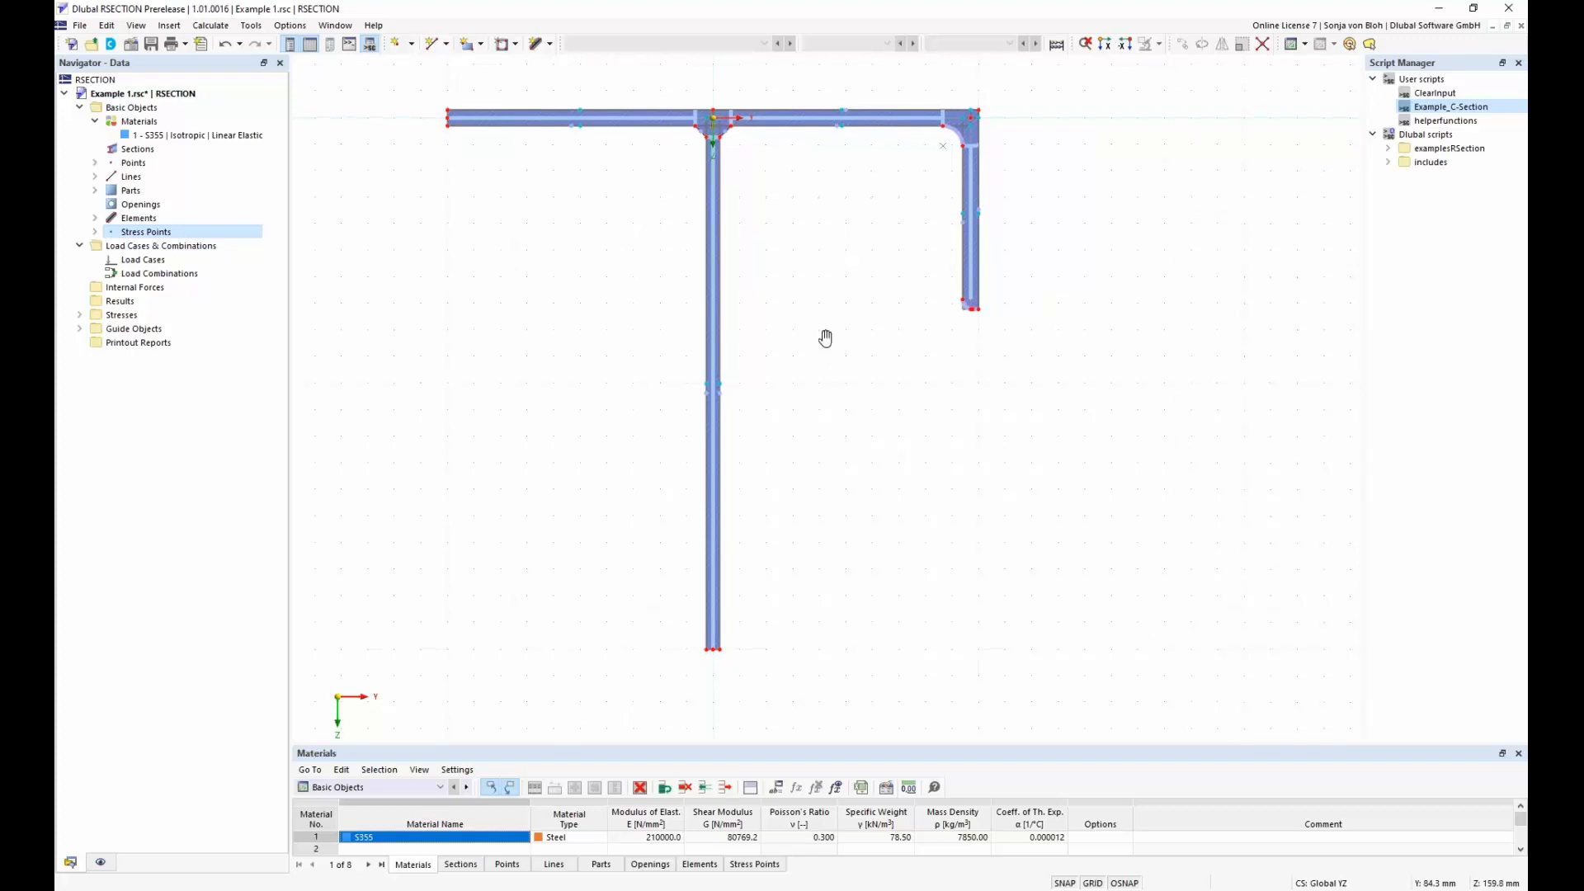
{"action": "middle_click_drag", "start_coordinate": [824, 339], "coordinate": [830, 379]}
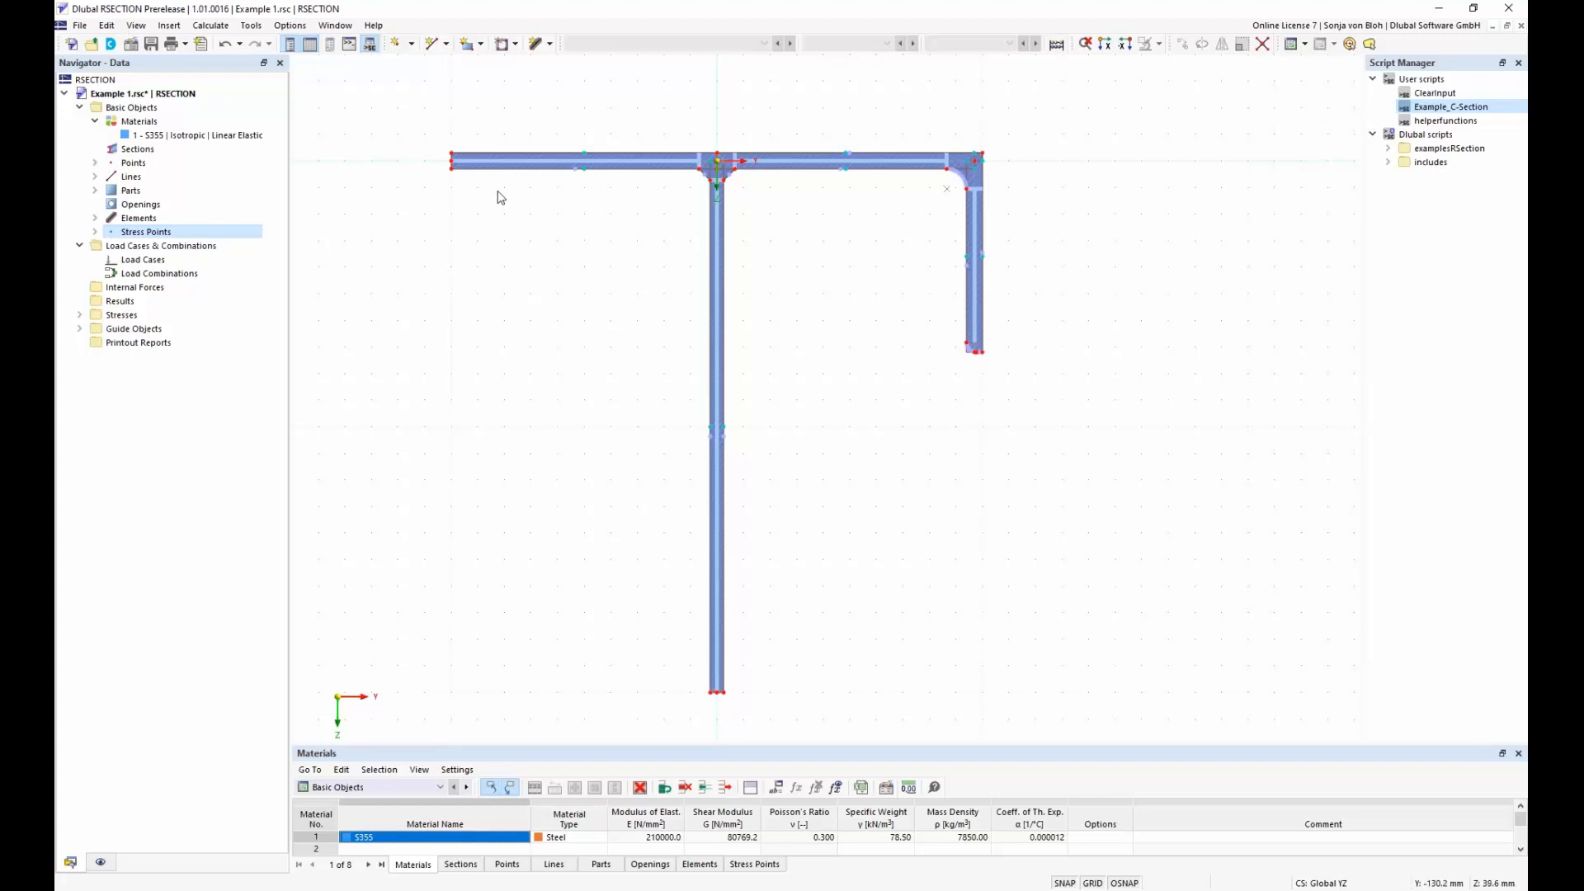
Step: Start a DXF import and choose the file Aluprofil.dxf
{"action": "left_click", "coordinate": [81, 26]}
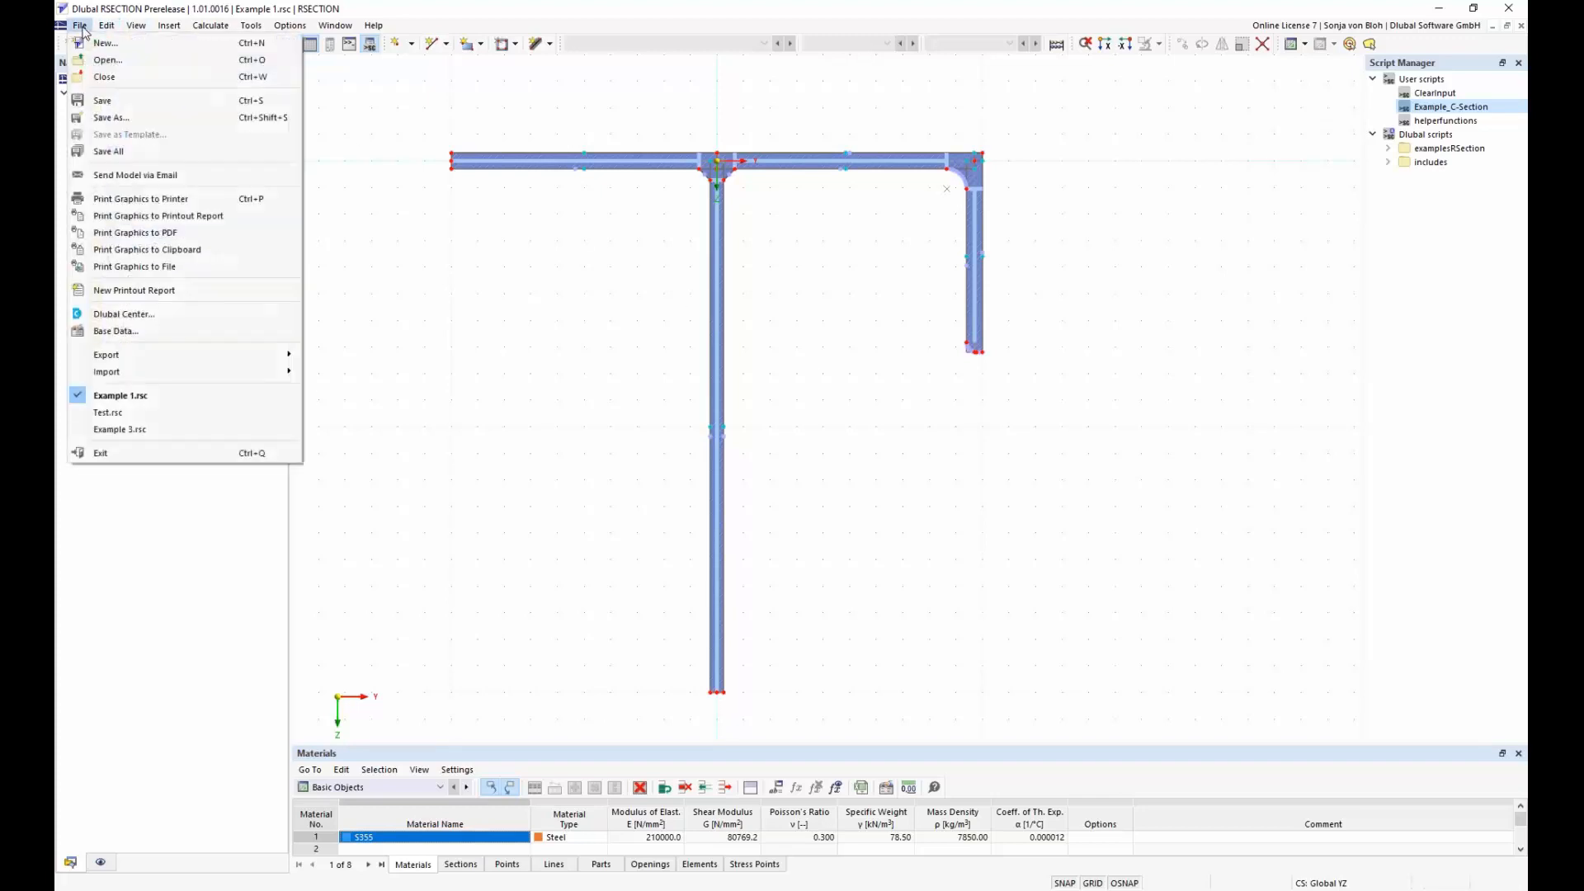
{"action": "mouse_move", "coordinate": [159, 372]}
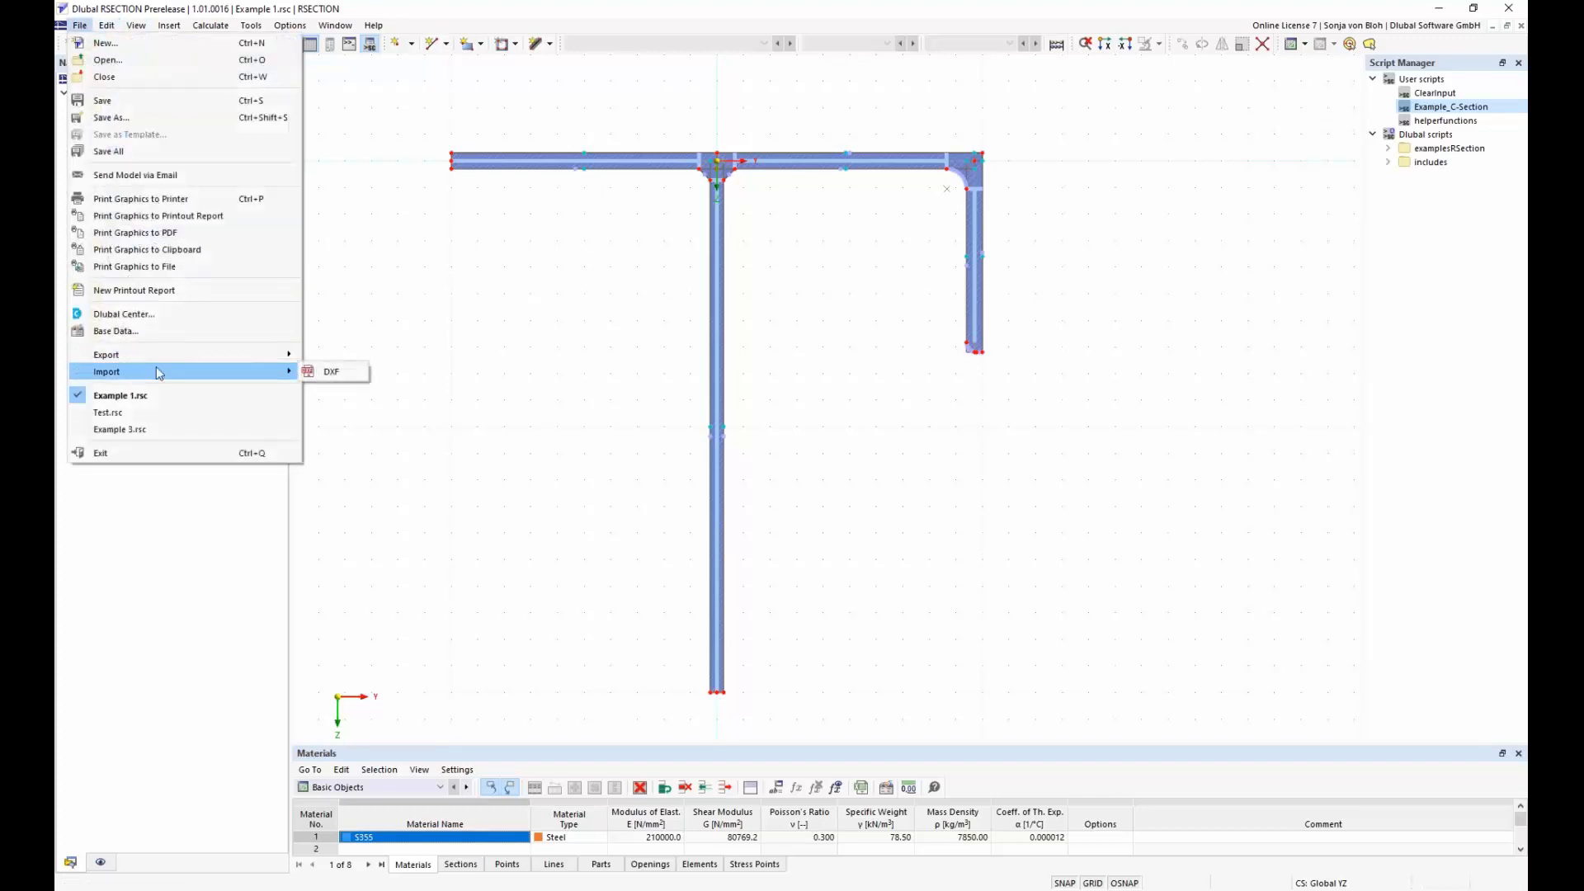
{"action": "left_click", "coordinate": [327, 372]}
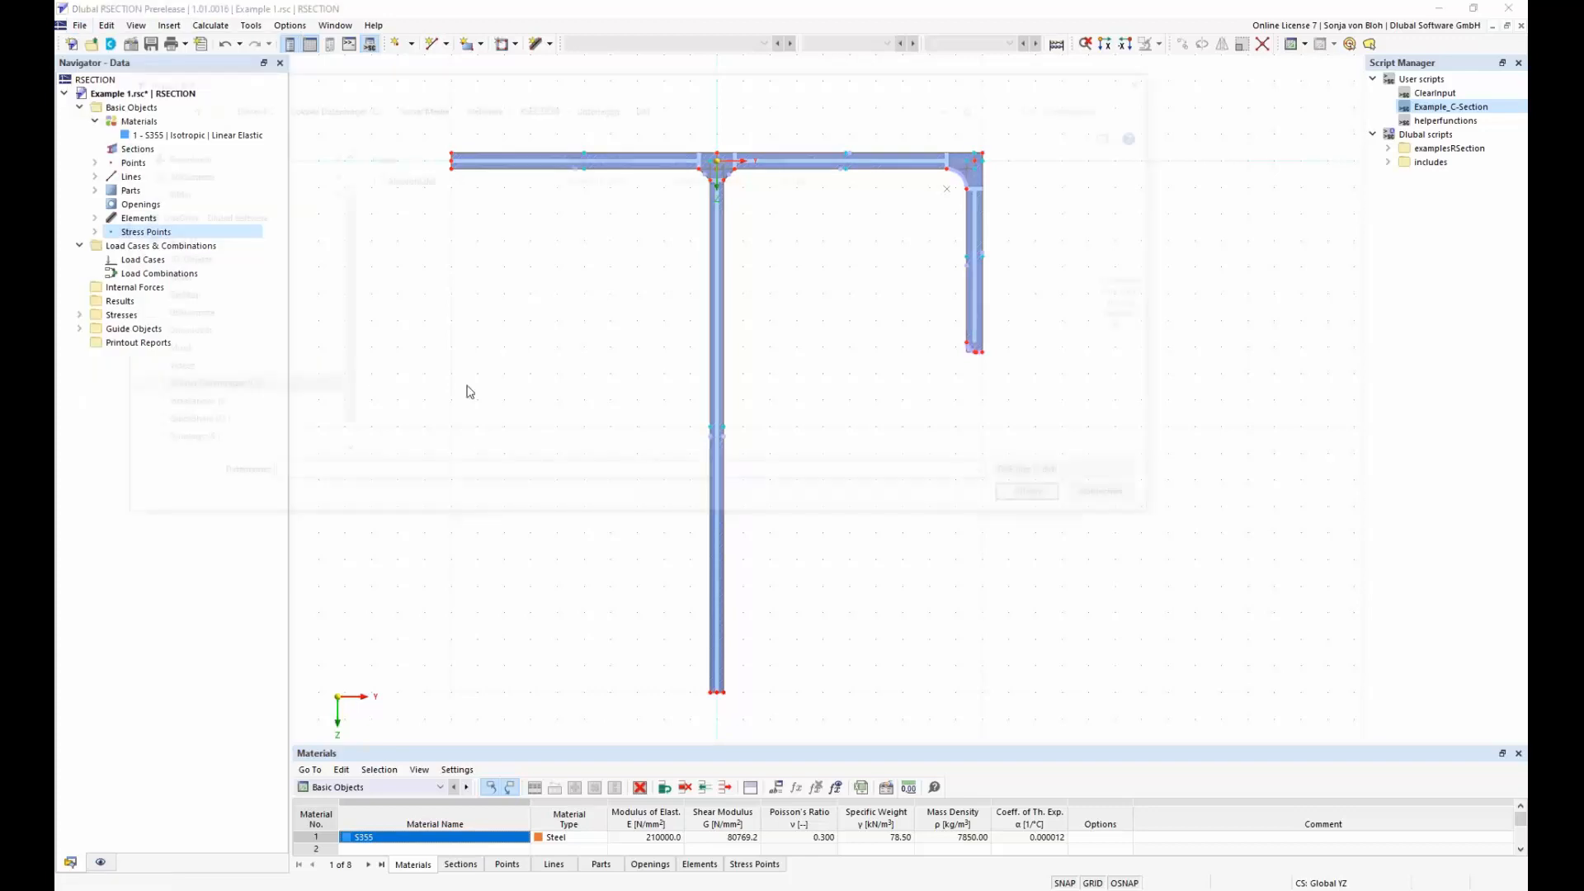
{"action": "left_click", "coordinate": [412, 179]}
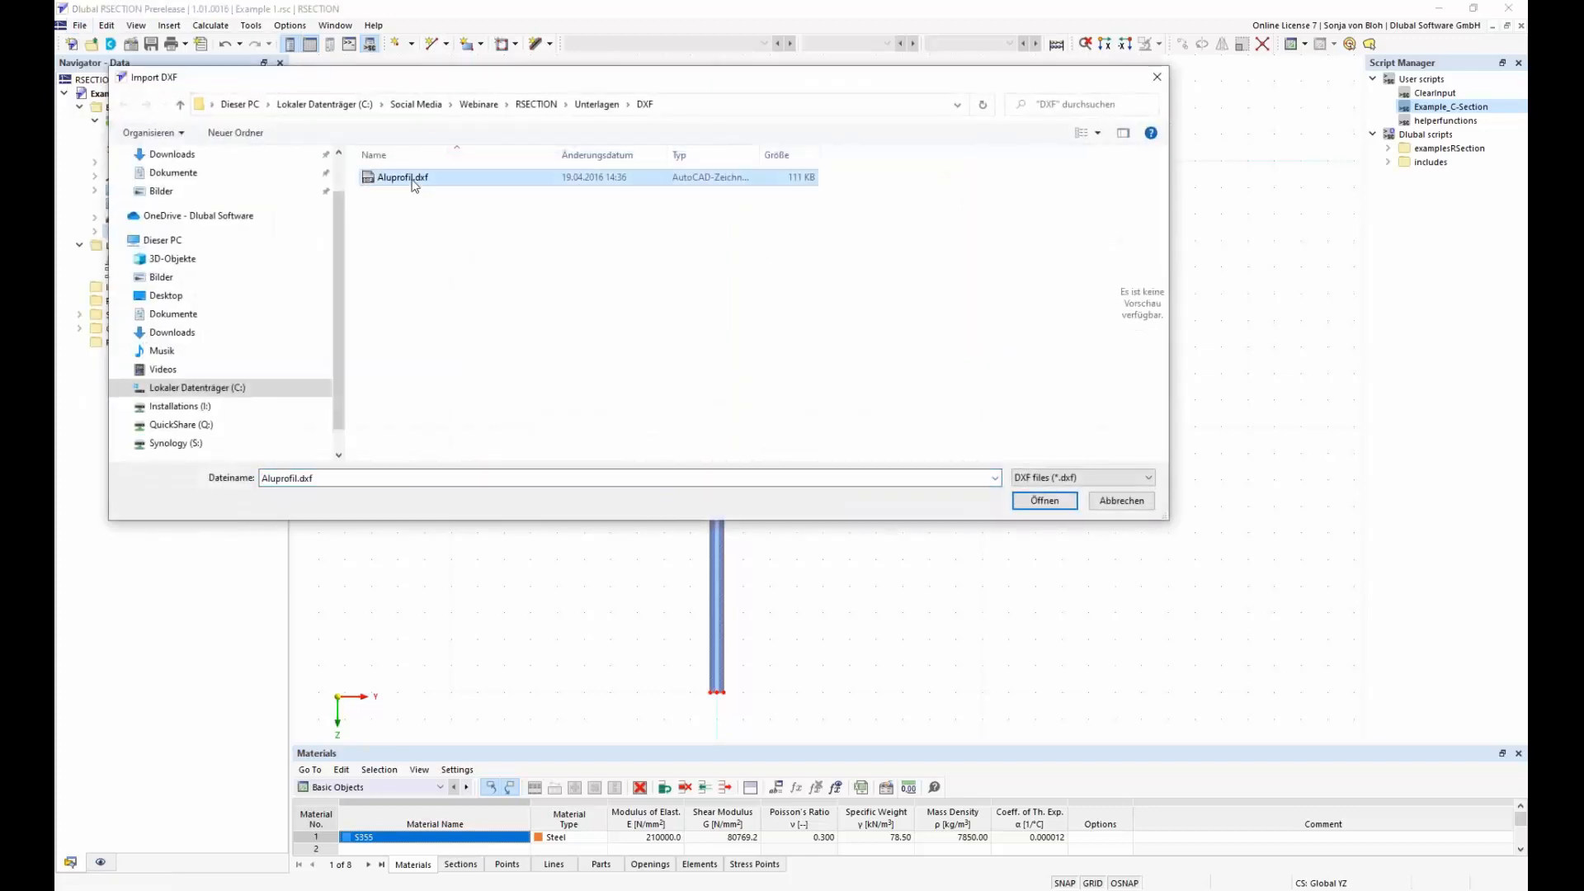
{"action": "left_click", "coordinate": [1041, 501]}
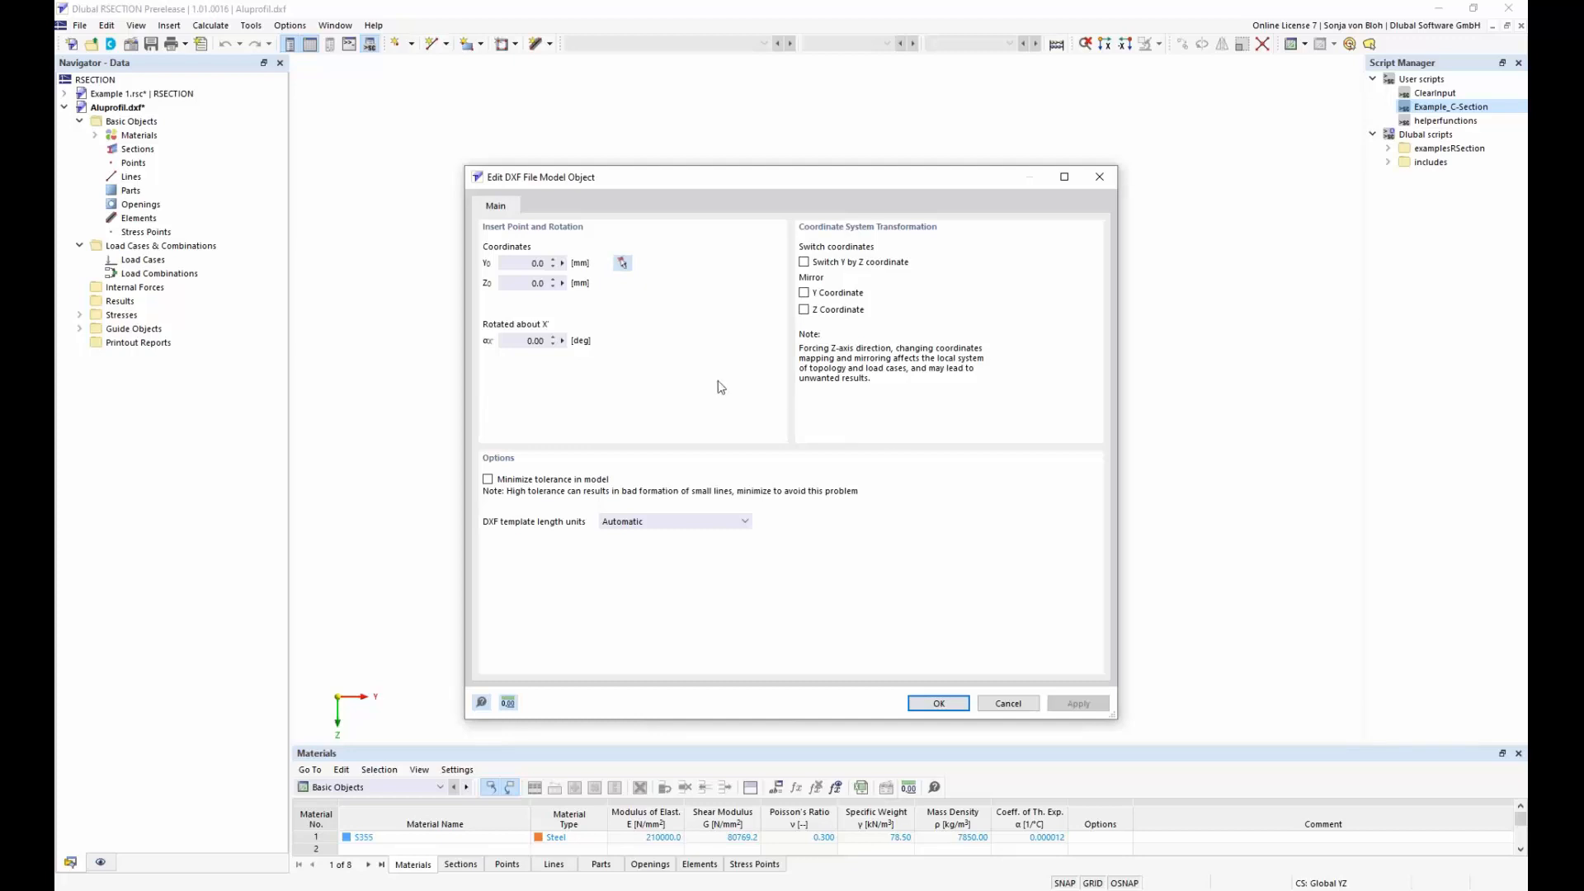
Step: Complete the DXF import with insert point Y 0.0 and Z 0.0 mm, 0.00° rotation and automatic length units
{"action": "left_click", "coordinate": [526, 265]}
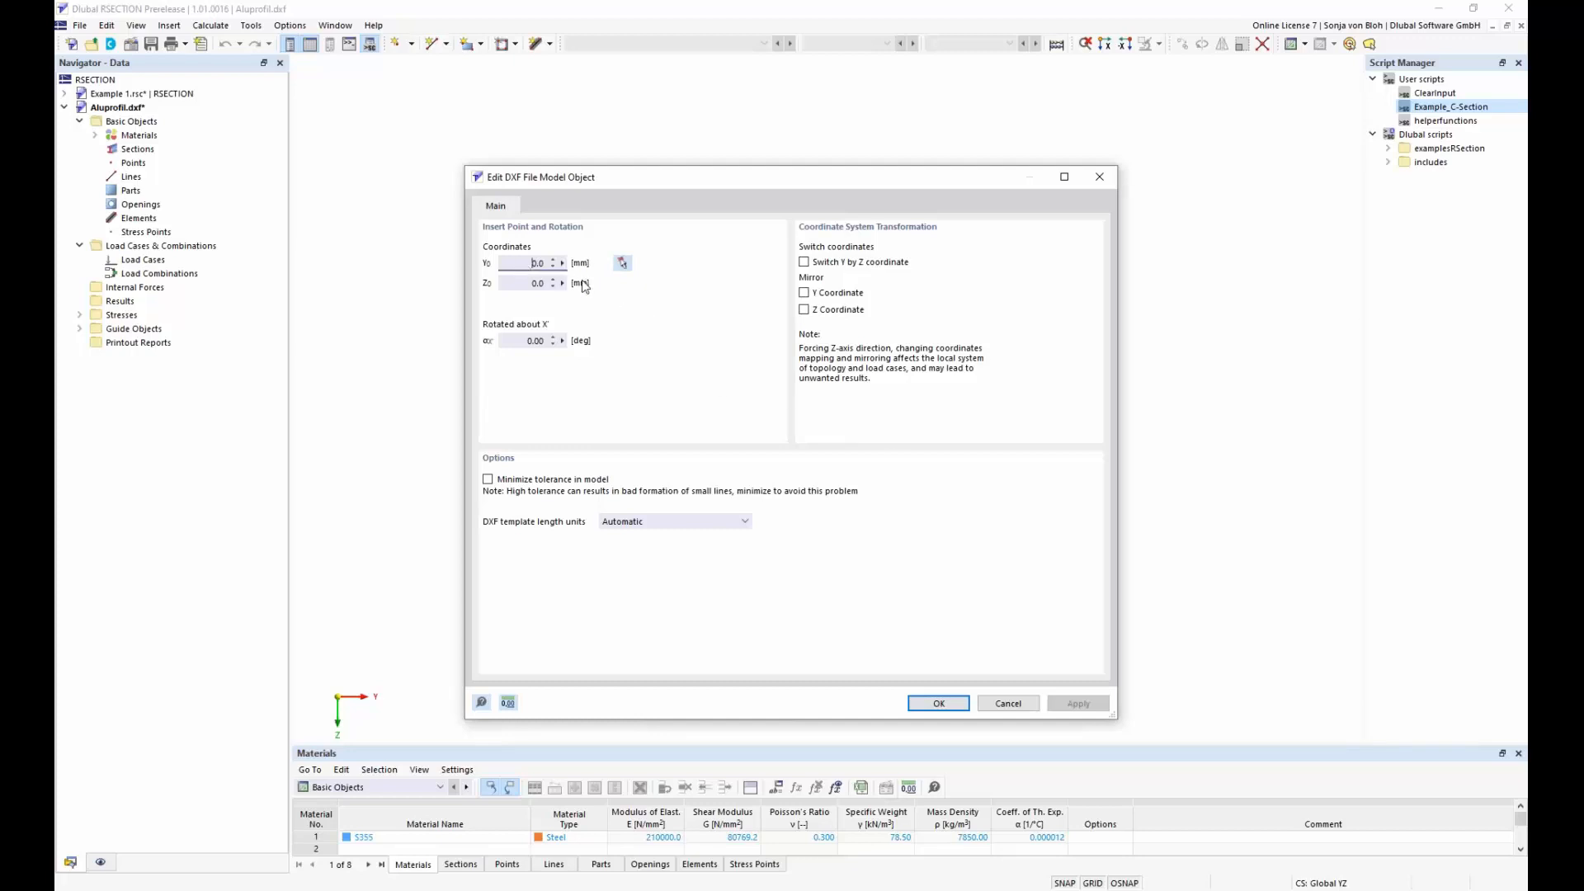
{"action": "left_click", "coordinate": [513, 346]}
{"action": "left_click_drag", "start_coordinate": [514, 348], "coordinate": [550, 348]}
{"action": "left_click", "coordinate": [944, 709]}
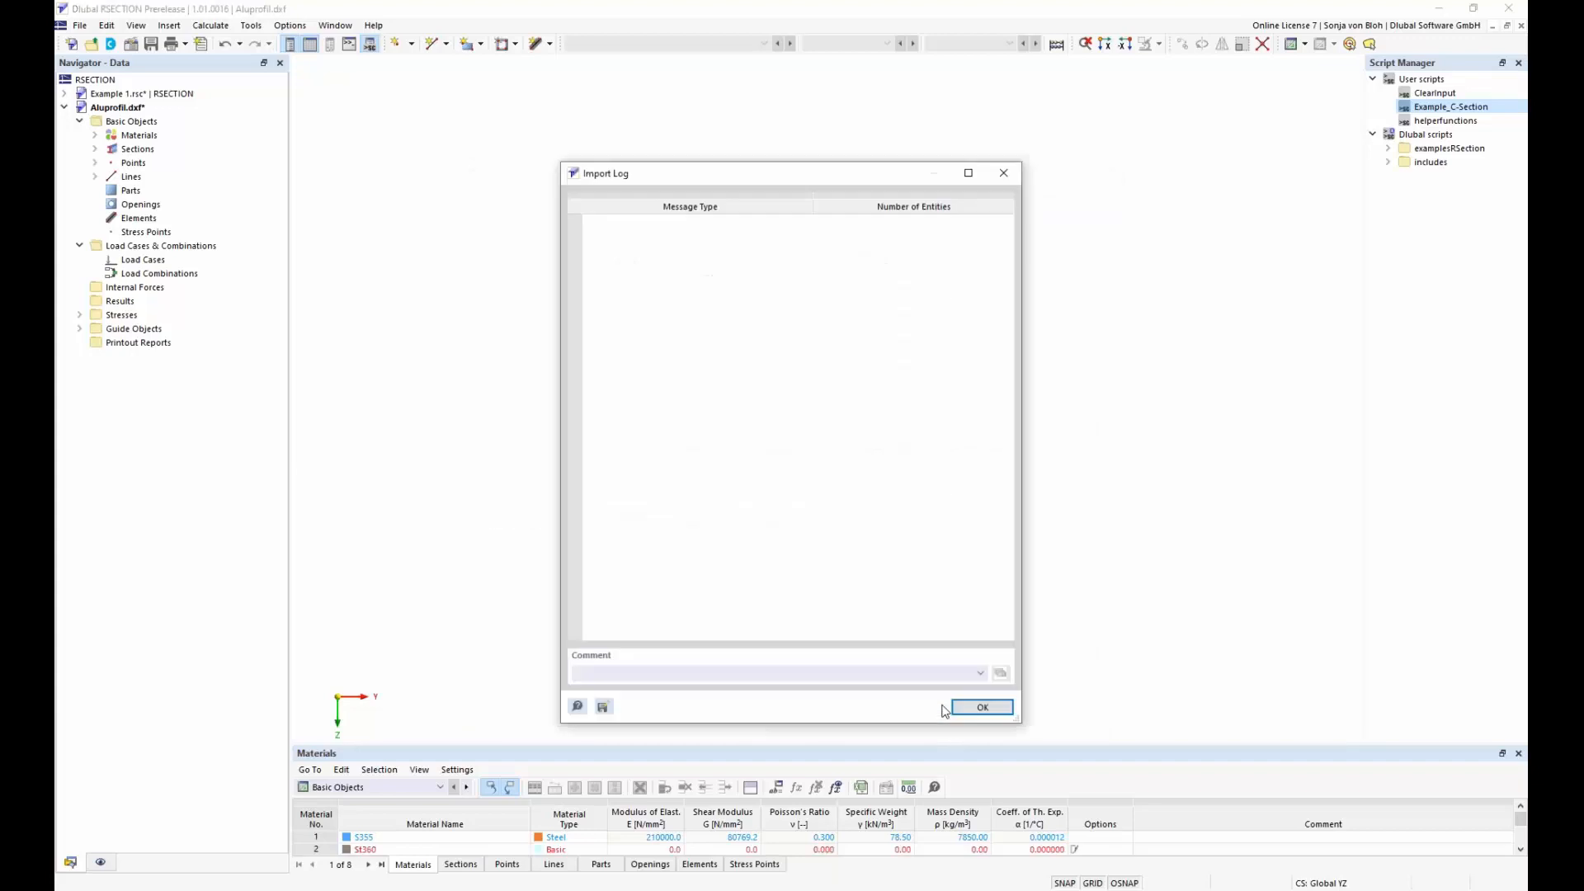
{"action": "left_click", "coordinate": [973, 708]}
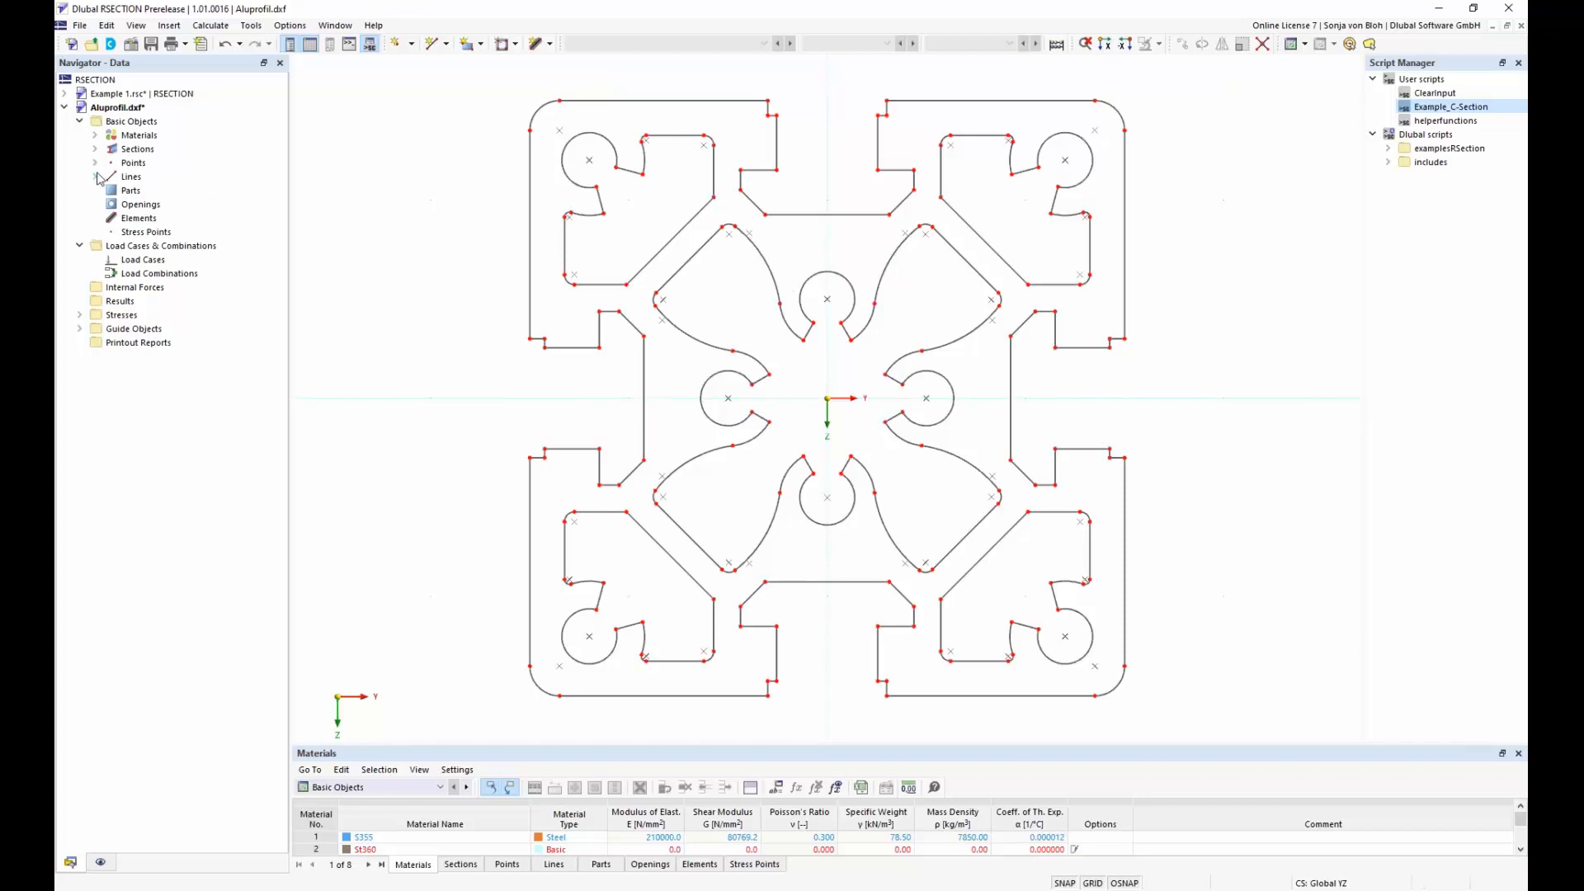
Step: Replace the imported model's S355 material with EN AW-6060 (EP) T66, searching the material library for "EN AW 6060"
{"action": "left_click", "coordinate": [94, 136]}
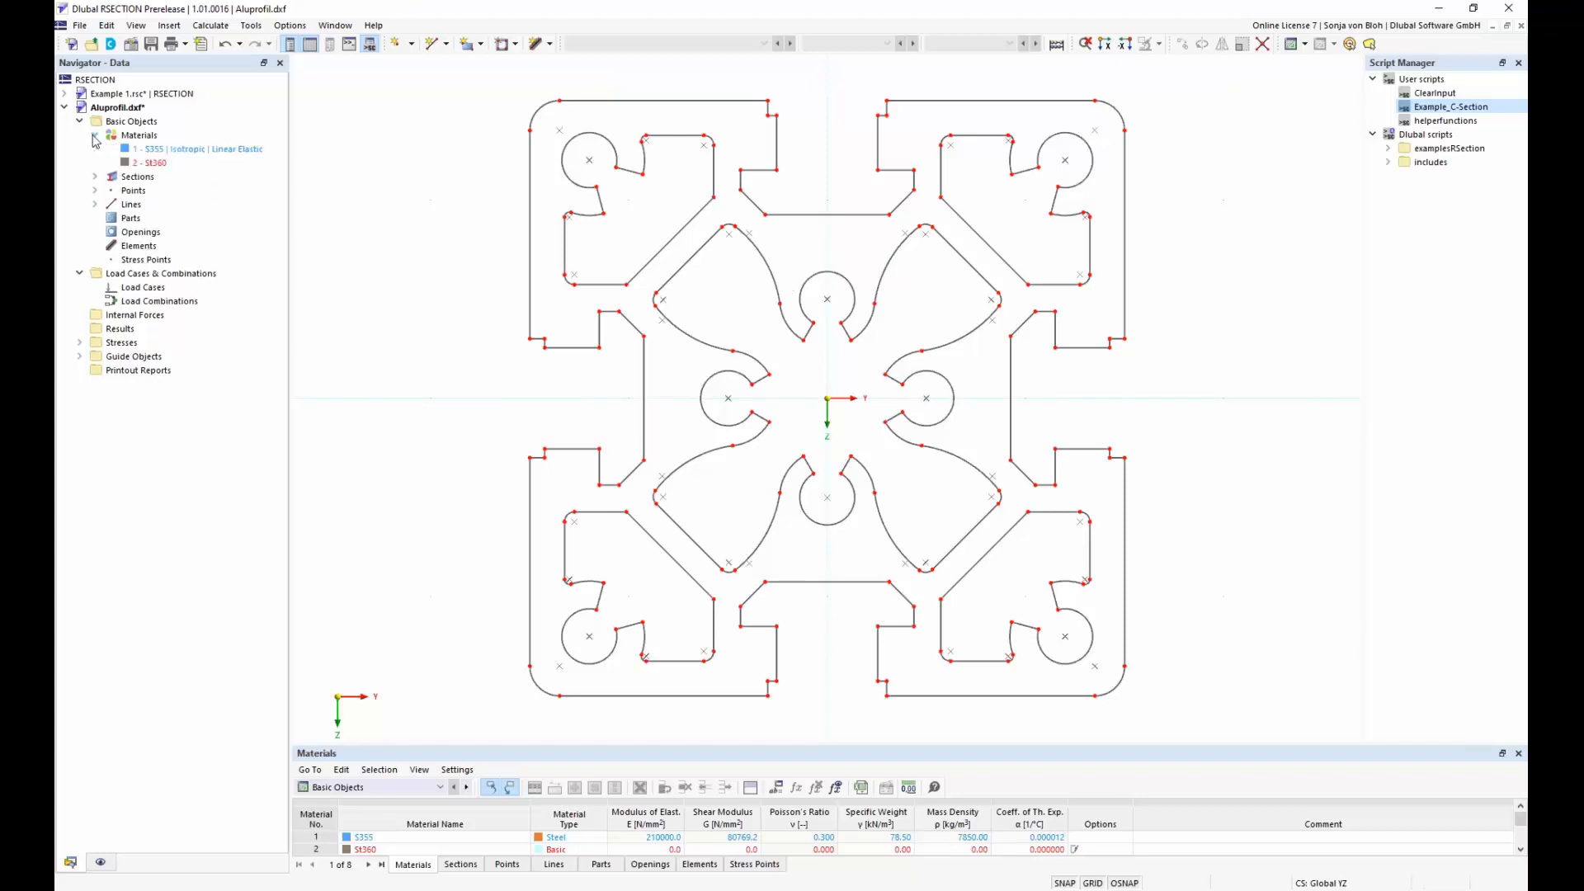
{"action": "left_click", "coordinate": [220, 150]}
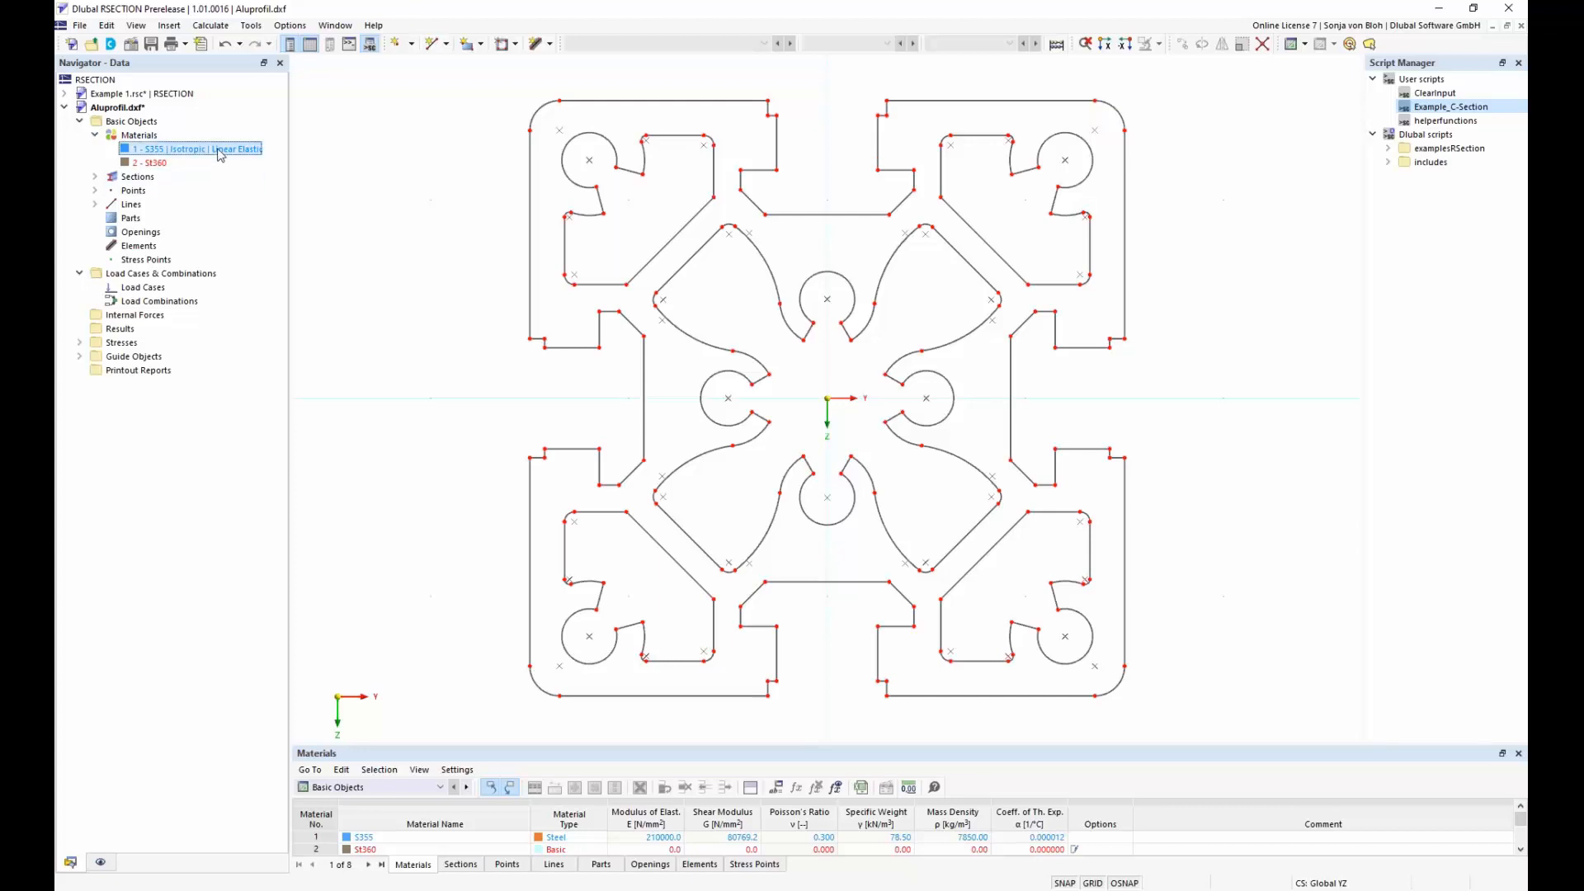
{"action": "double_click", "coordinate": [220, 152]}
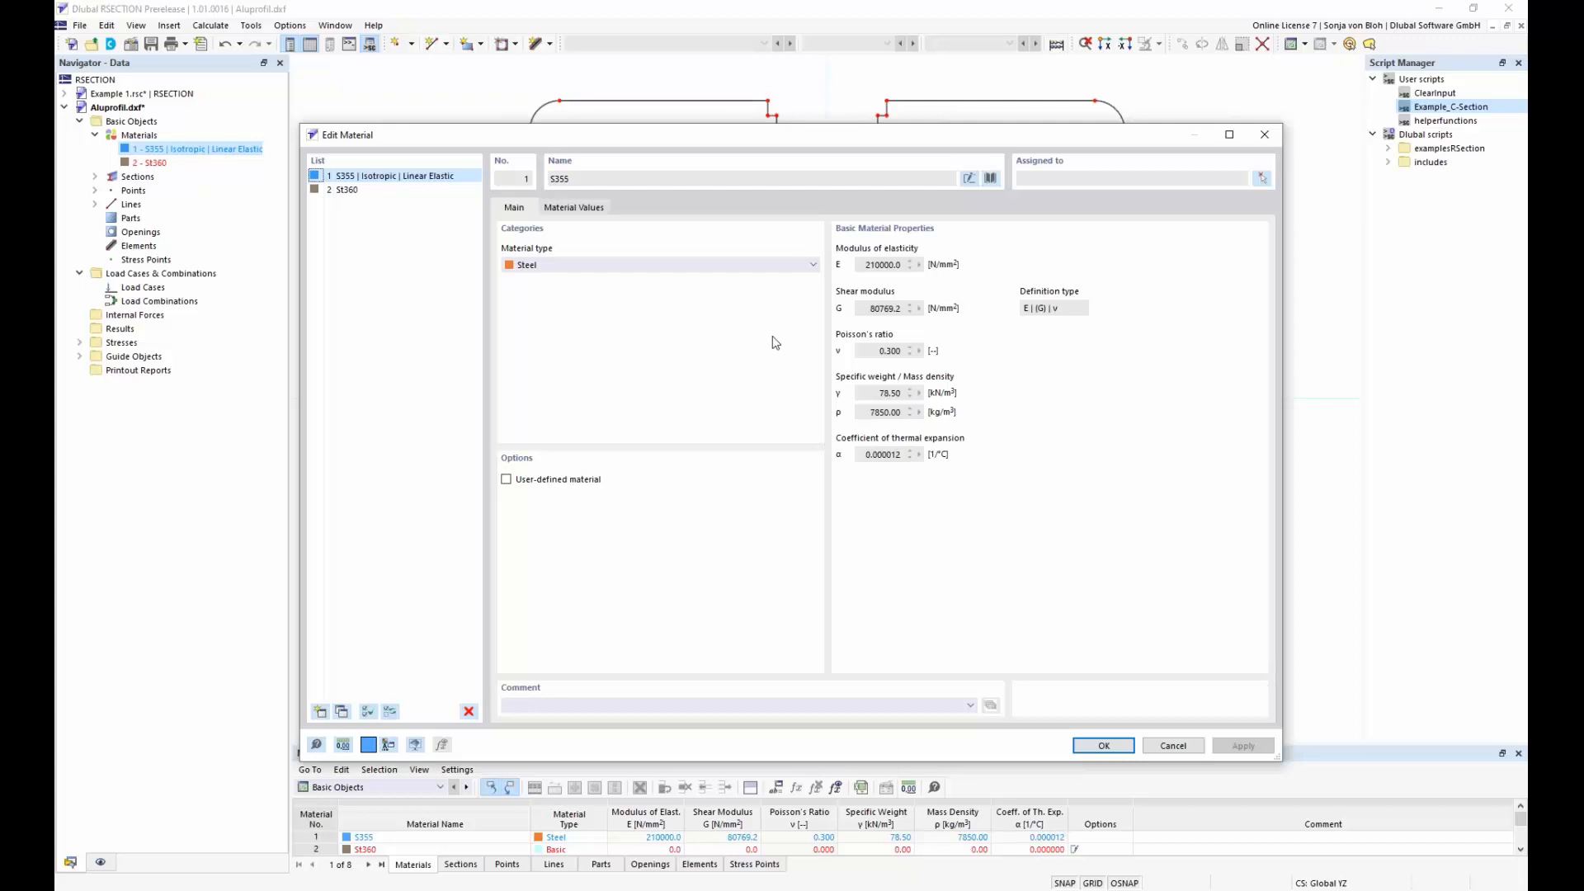
{"action": "left_click", "coordinate": [990, 179]}
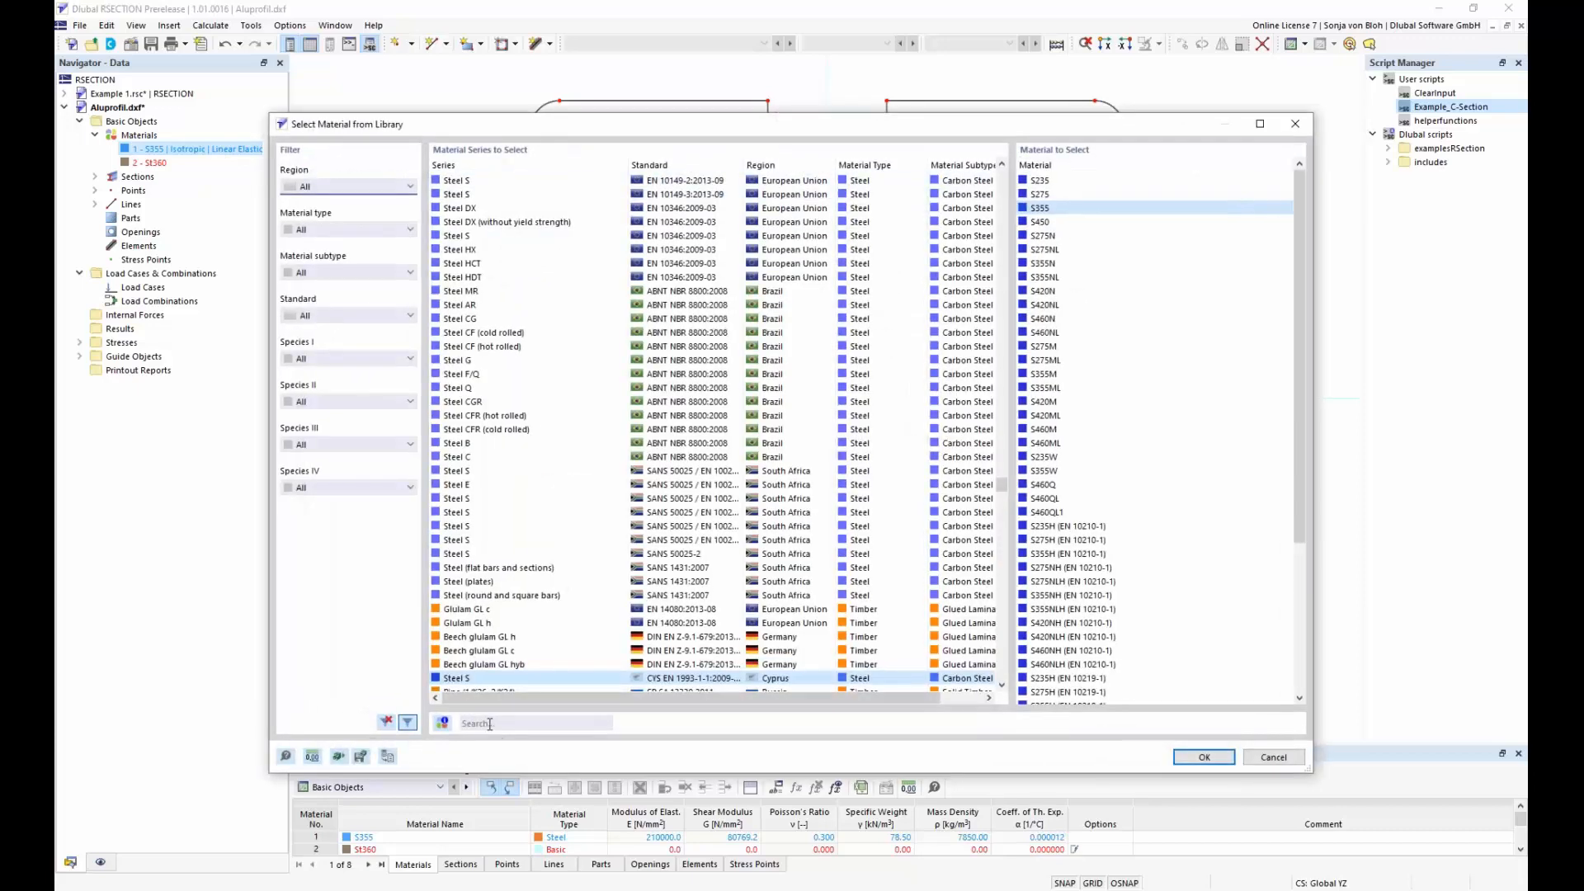
{"action": "left_click", "coordinate": [489, 723]}
{"action": "type", "text": "EN"}
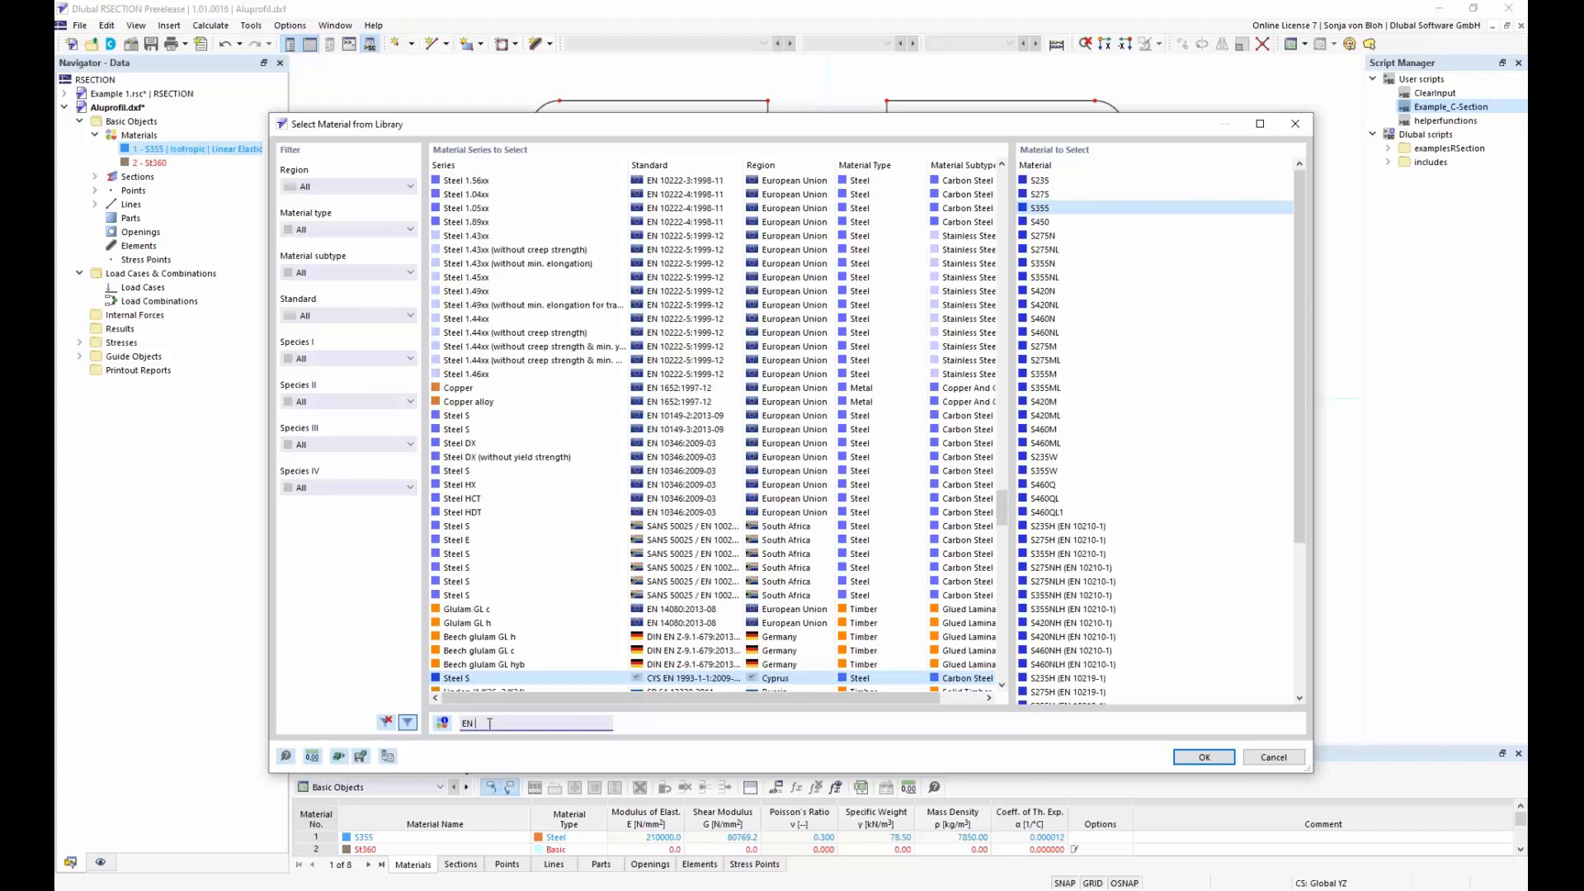
{"action": "type", "text": " AW 6060"}
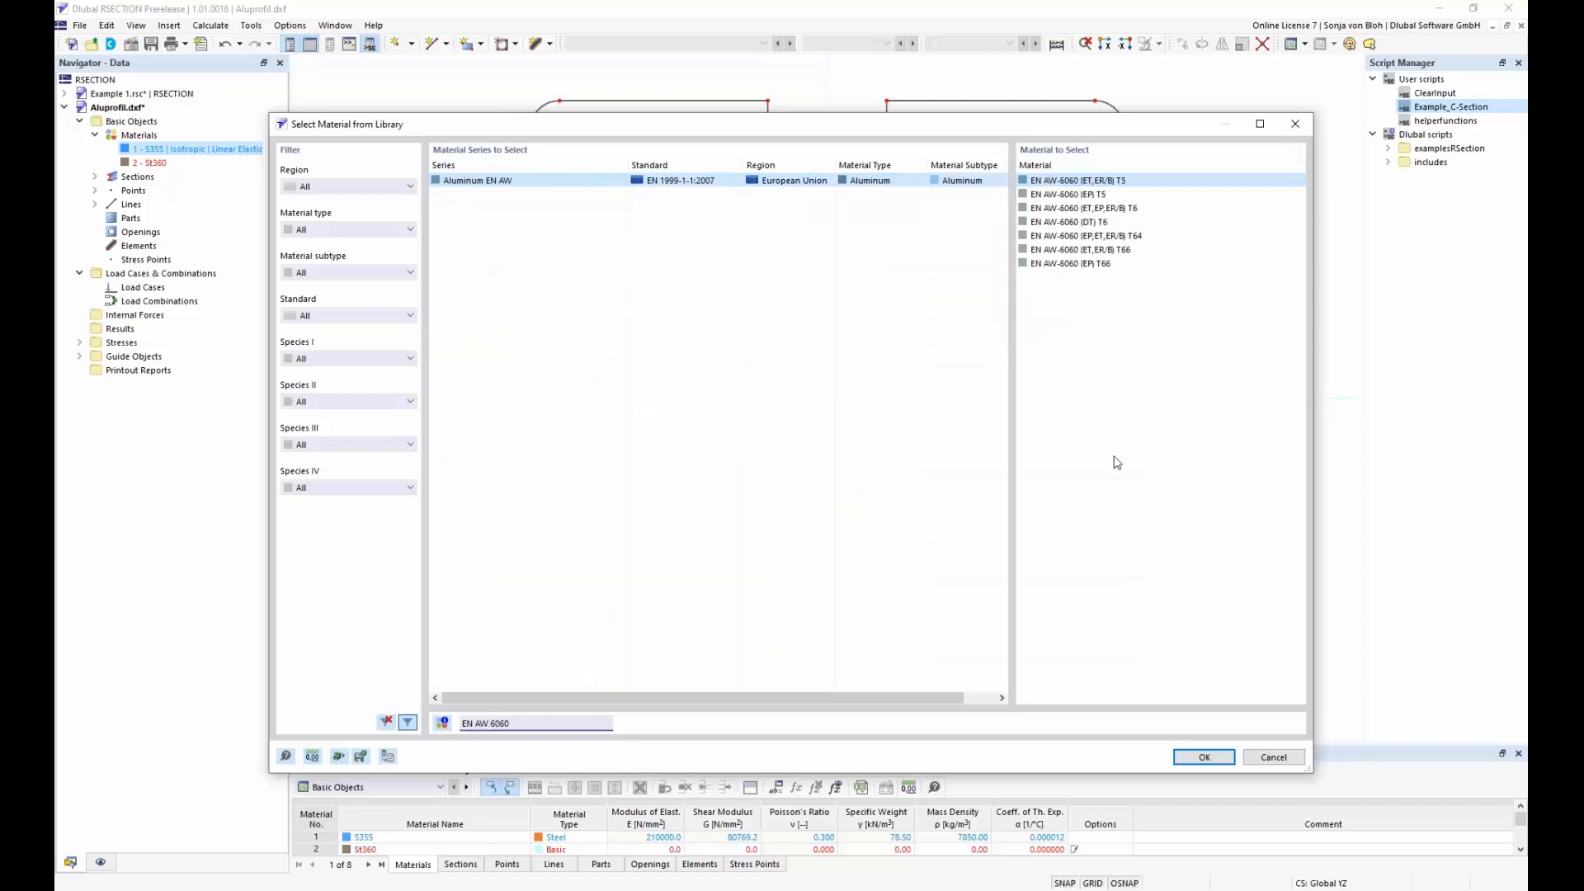
{"action": "left_click", "coordinate": [1086, 264]}
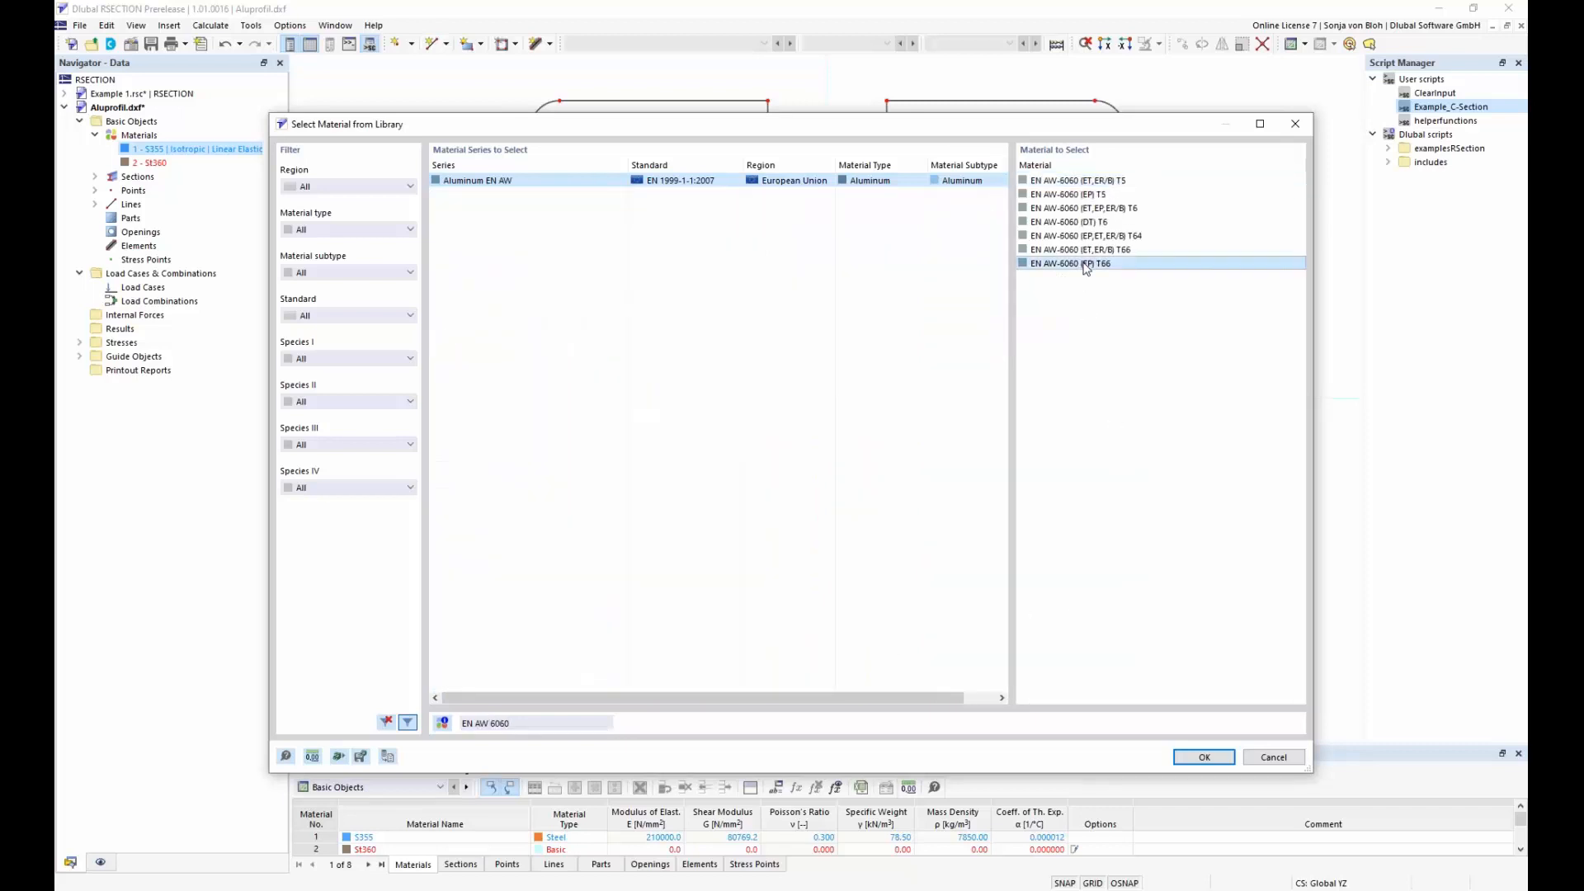
{"action": "left_click", "coordinate": [1204, 757]}
{"action": "left_click", "coordinate": [1099, 746]}
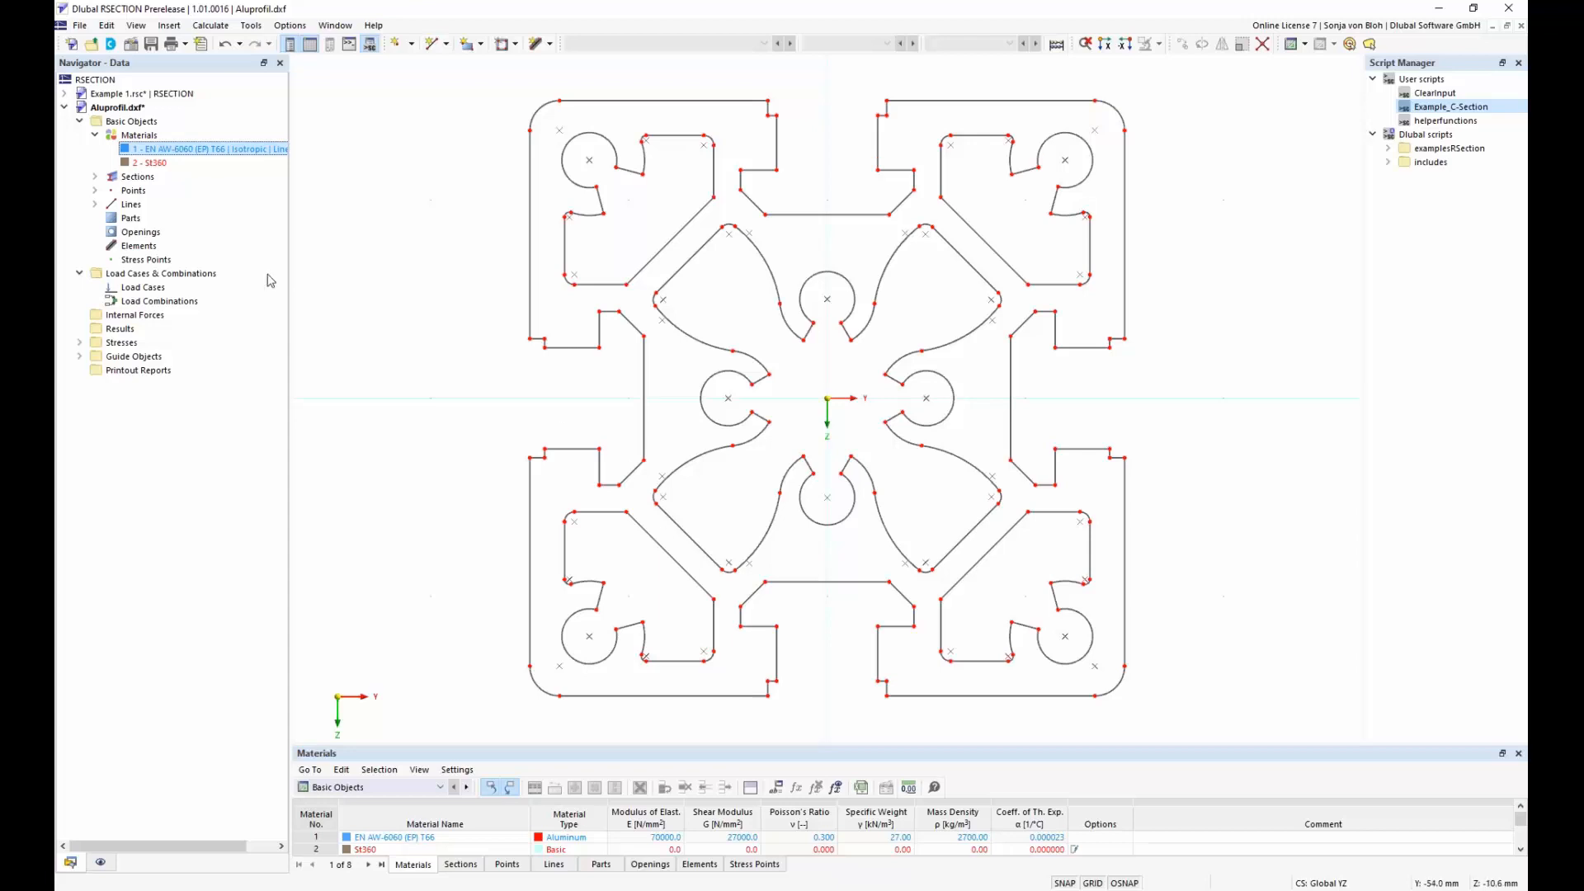
Step: Review the Aluprofil model's base data, including the analysis method and section options
{"action": "left_click", "coordinate": [129, 122]}
{"action": "right_click", "coordinate": [130, 122]}
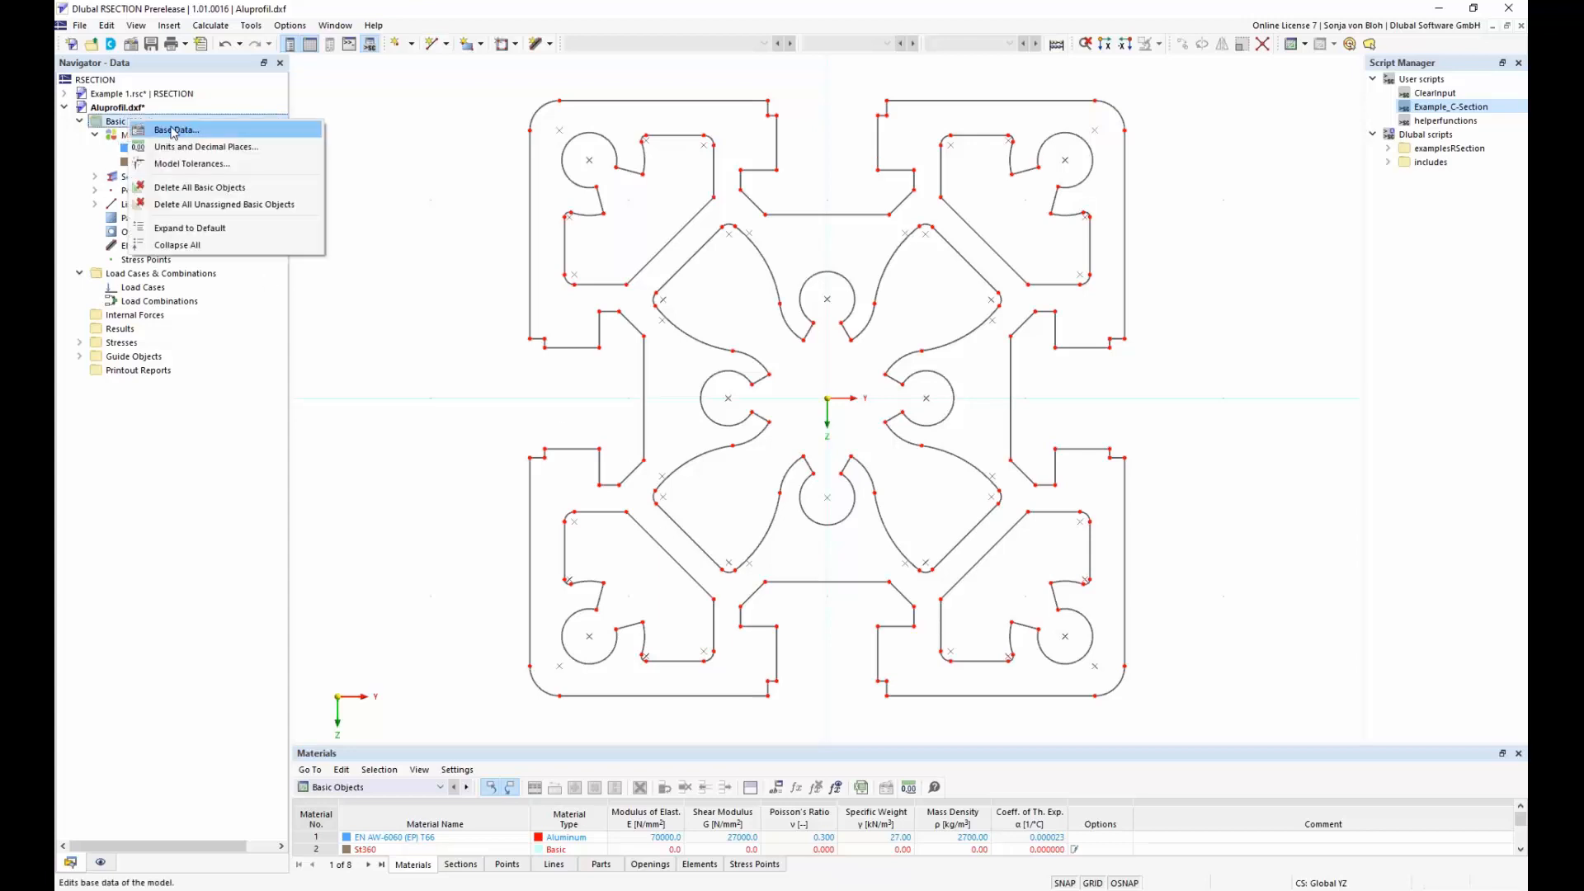
{"action": "left_click", "coordinate": [178, 133]}
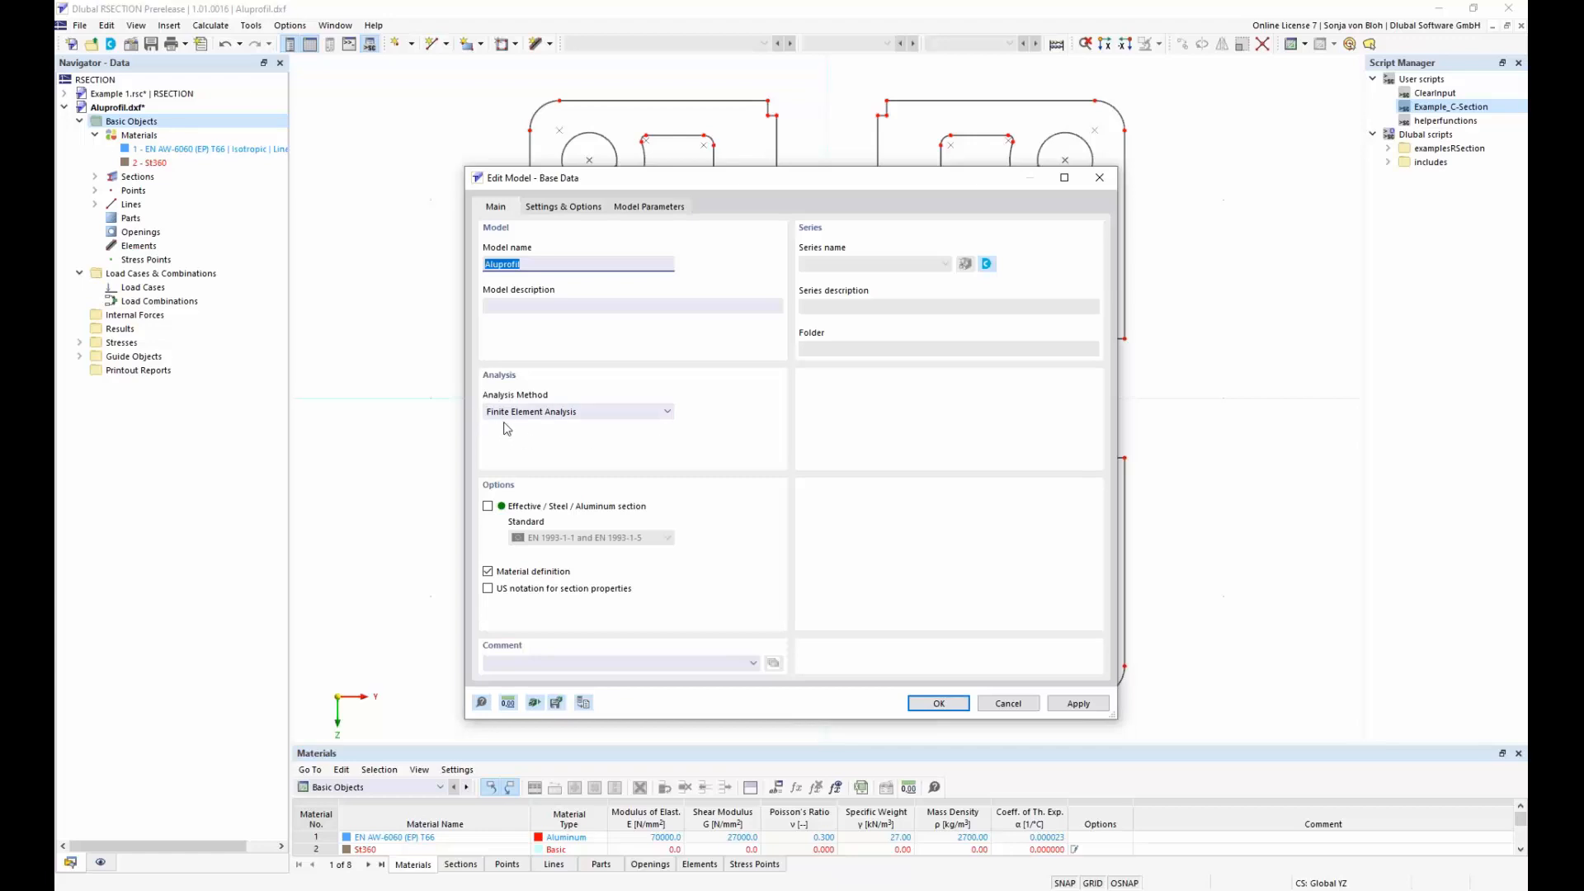
{"action": "left_click", "coordinate": [945, 706]}
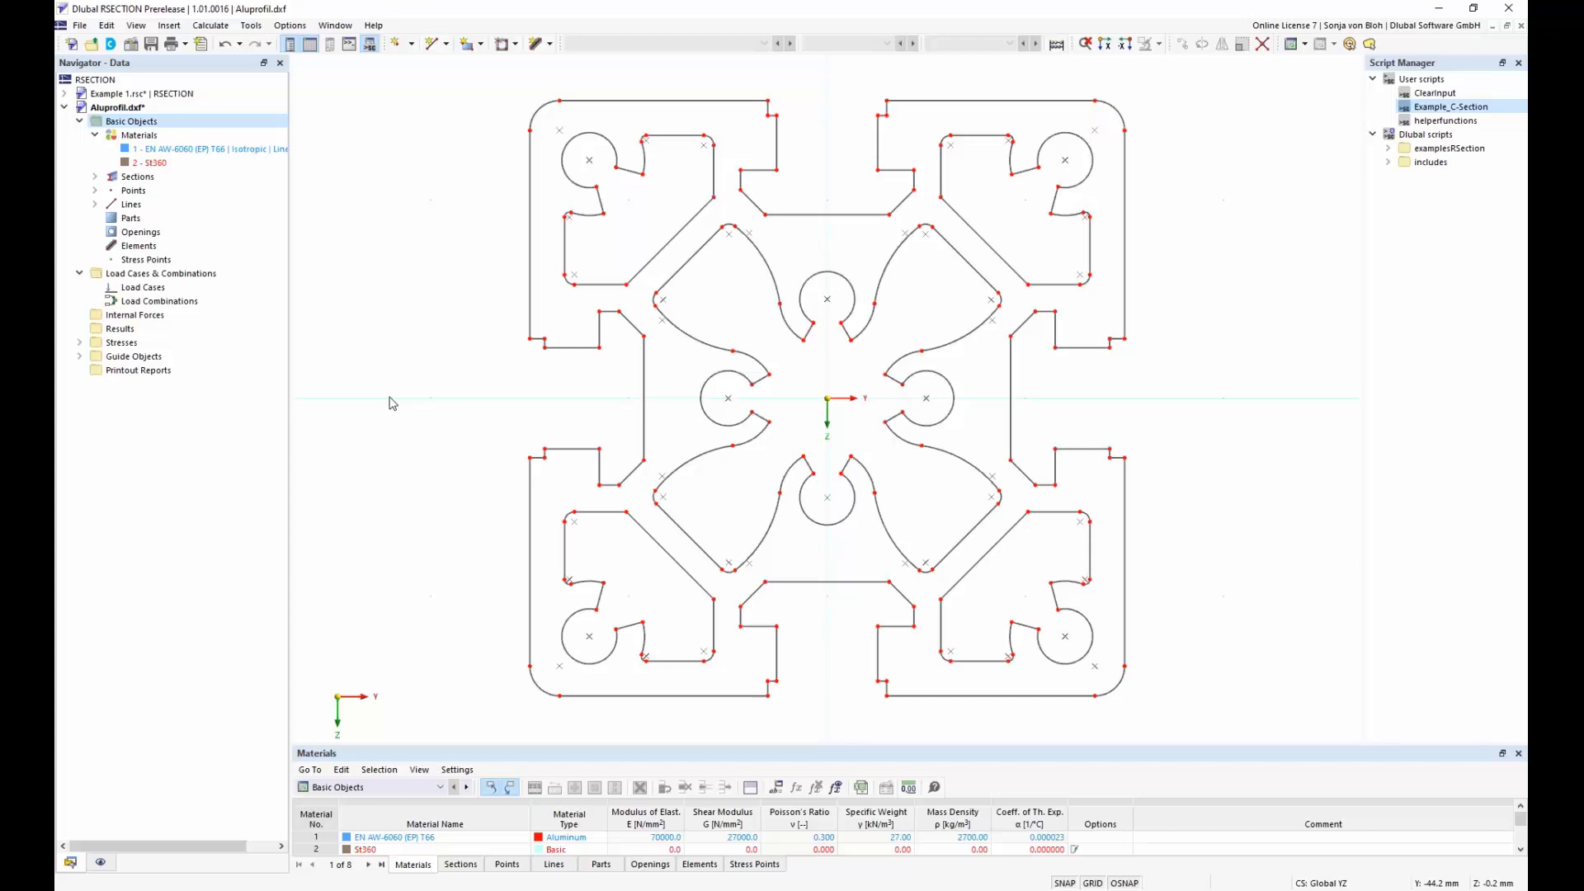
Step: Start a new boundary-line part in EN AW-6060 (EP) T66 and select all profile lines, 1-160, as its boundary
{"action": "right_click", "coordinate": [129, 219]}
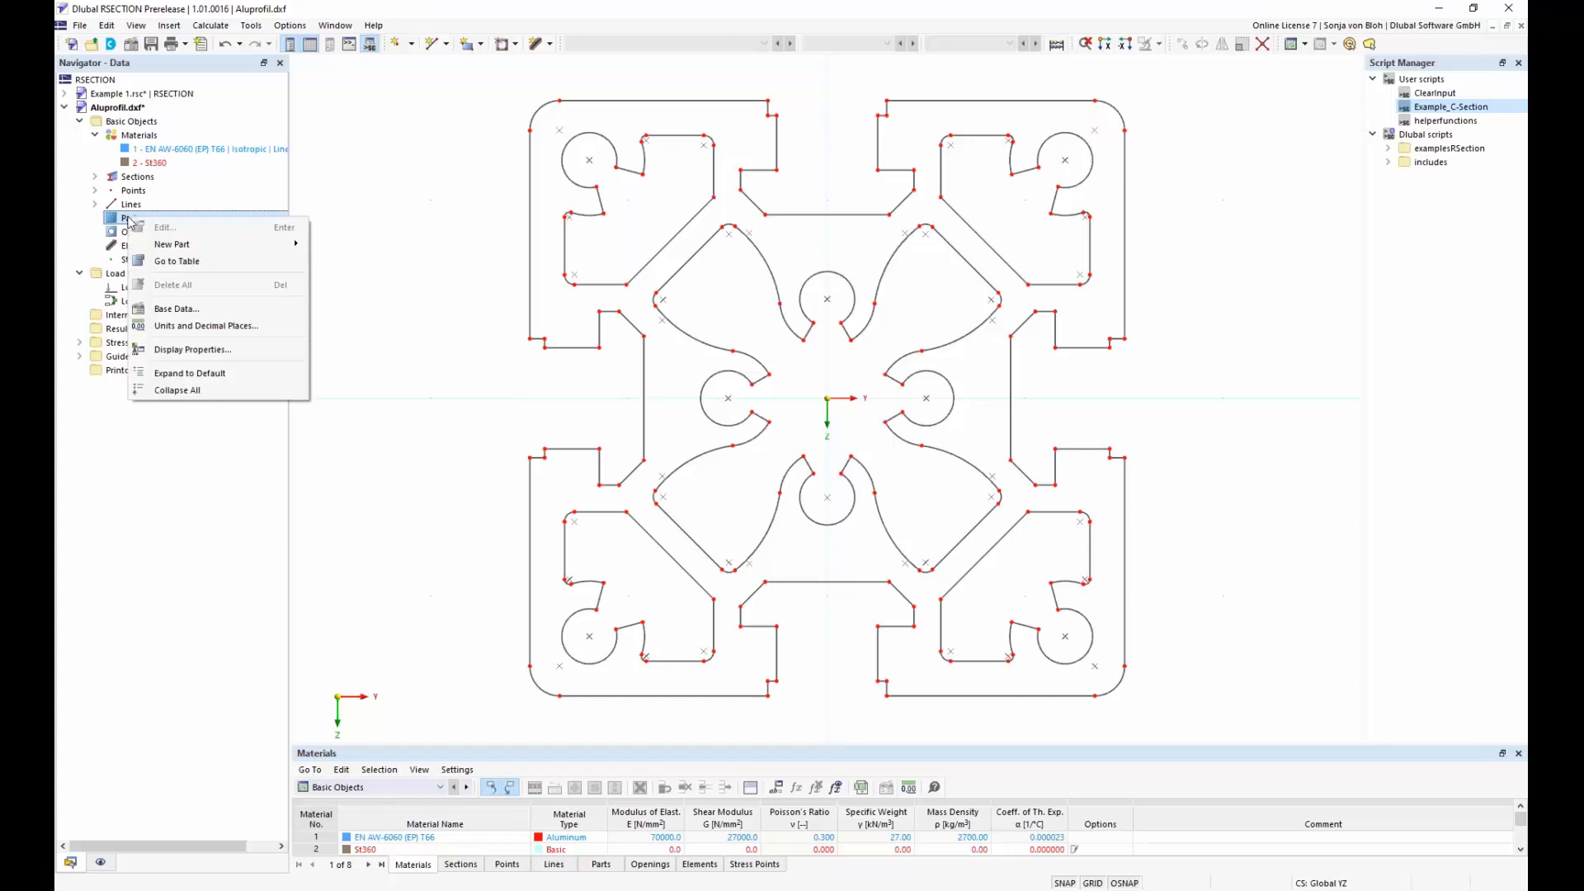
{"action": "mouse_move", "coordinate": [189, 248]}
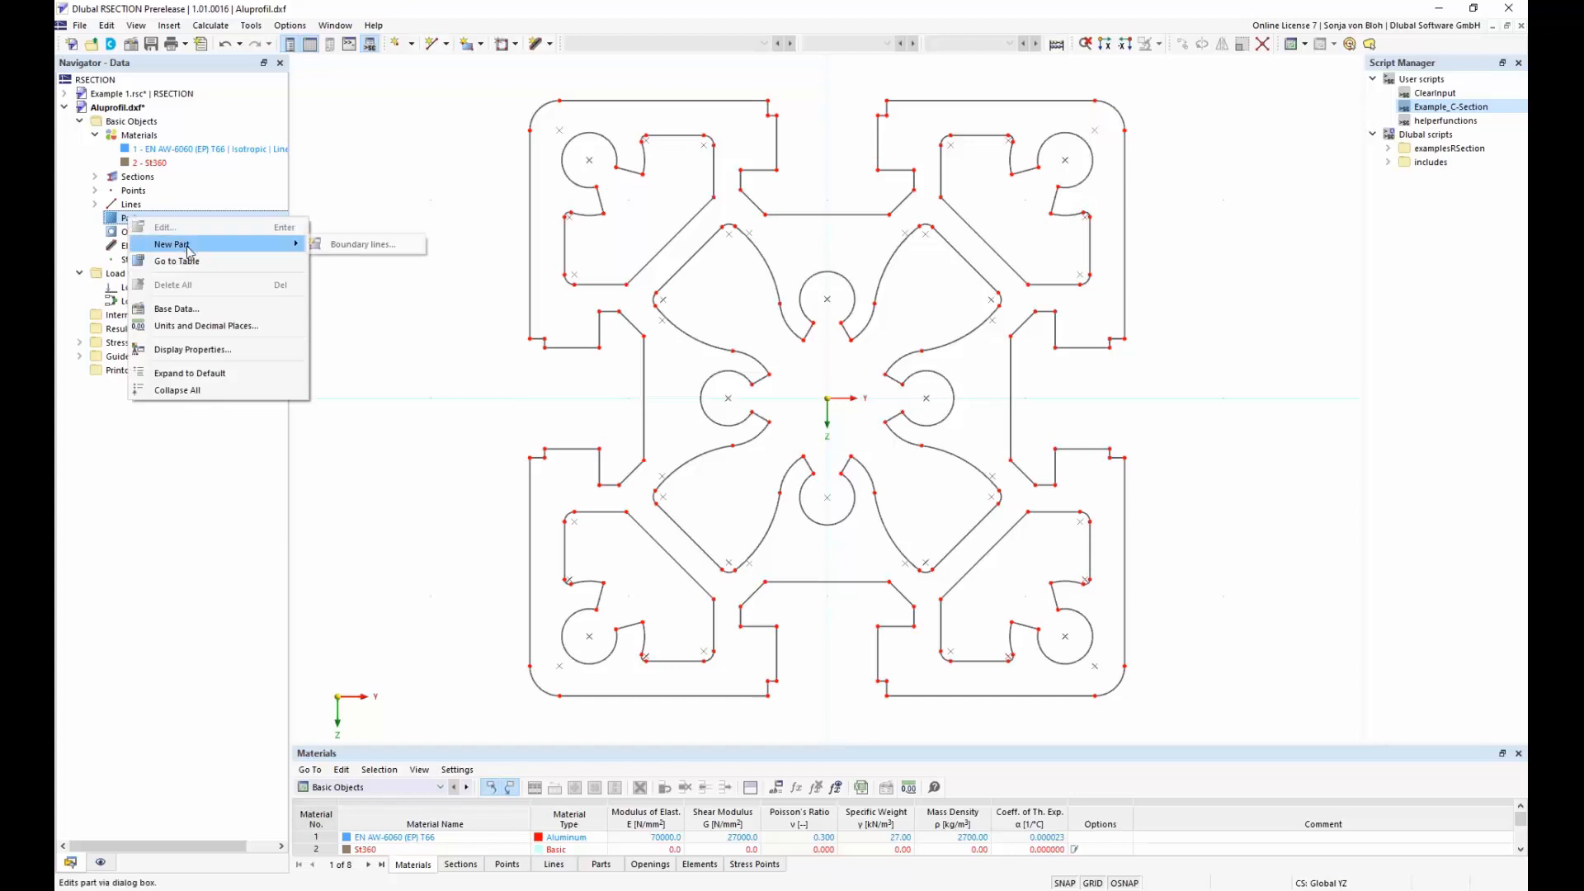
{"action": "left_click", "coordinate": [344, 245]}
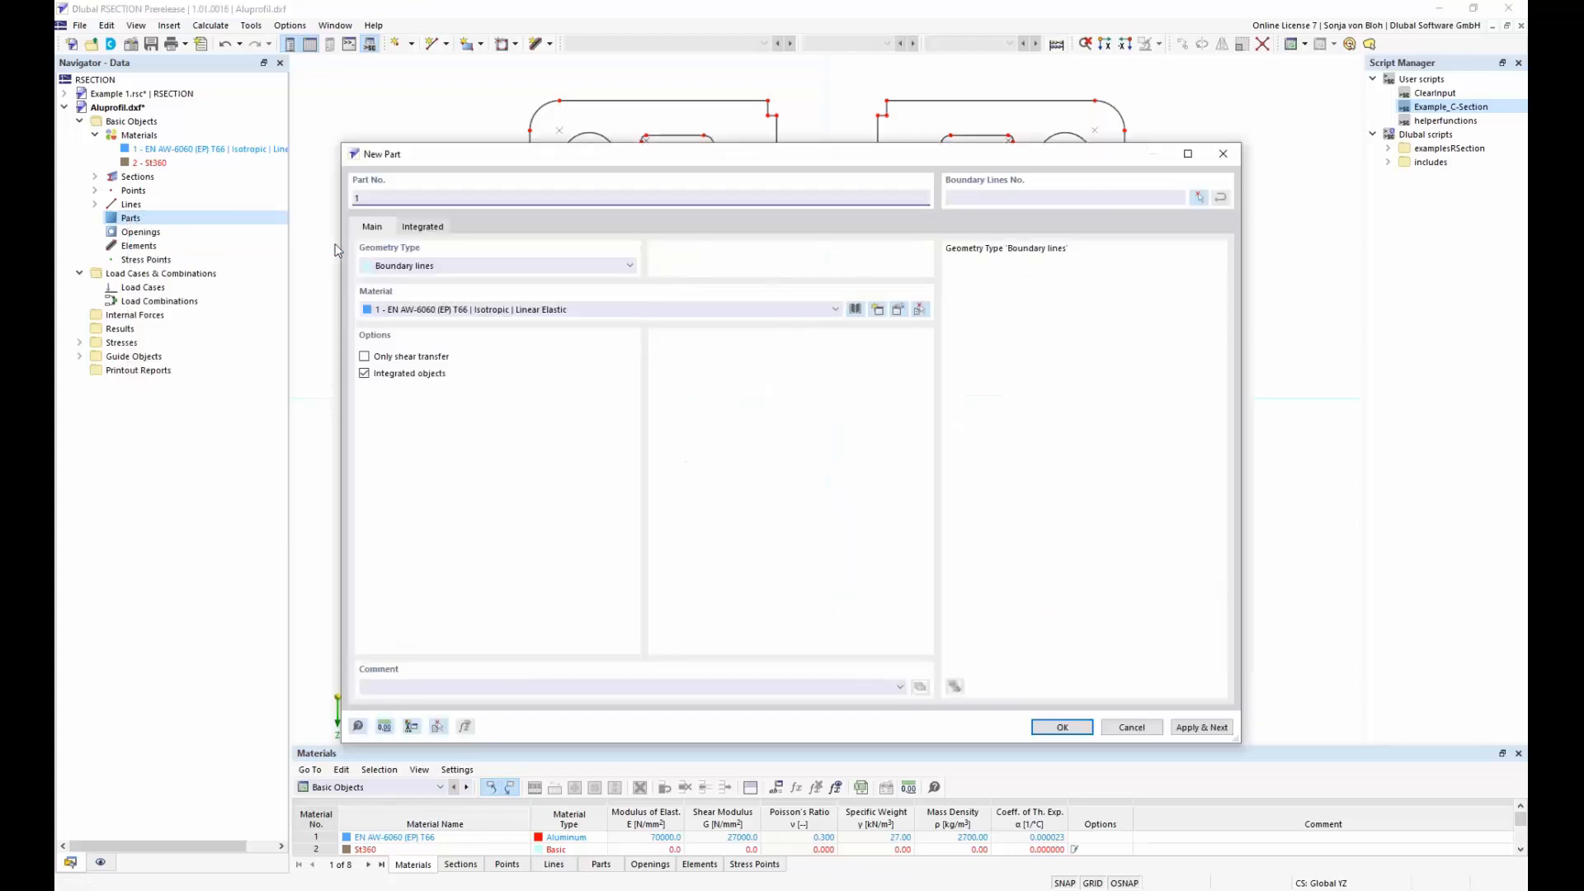
{"action": "left_click", "coordinate": [1199, 199]}
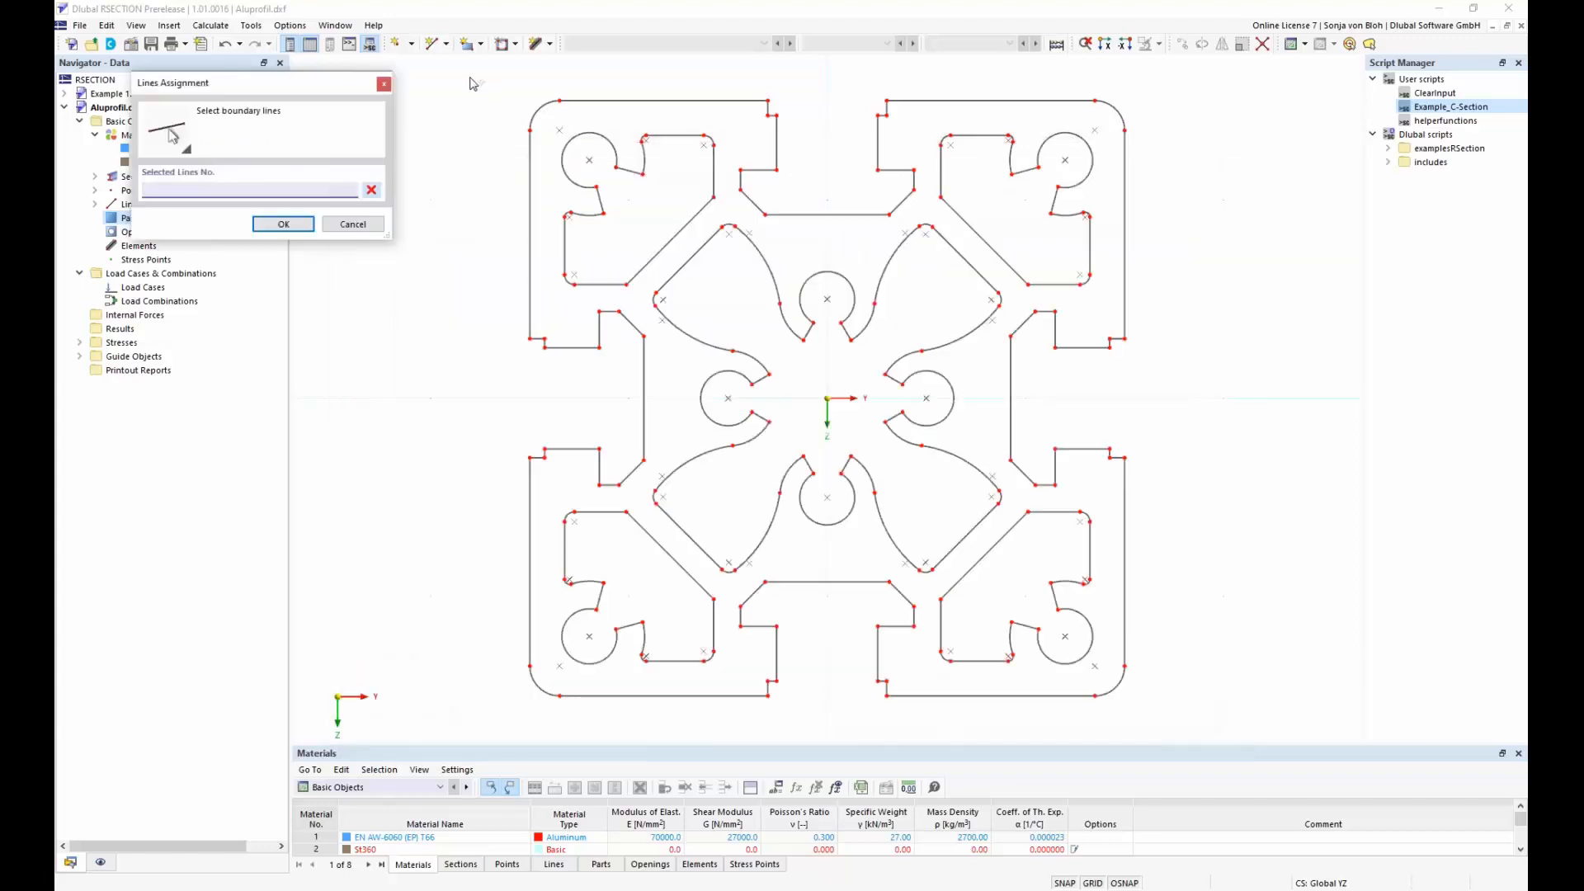
{"action": "mouse_move", "coordinate": [446, 66]}
{"action": "left_mouse_down"}
{"action": "mouse_move", "coordinate": [598, 332]}
{"action": "mouse_move", "coordinate": [820, 652]}
{"action": "mouse_move", "coordinate": [1218, 700]}
{"action": "left_mouse_up"}
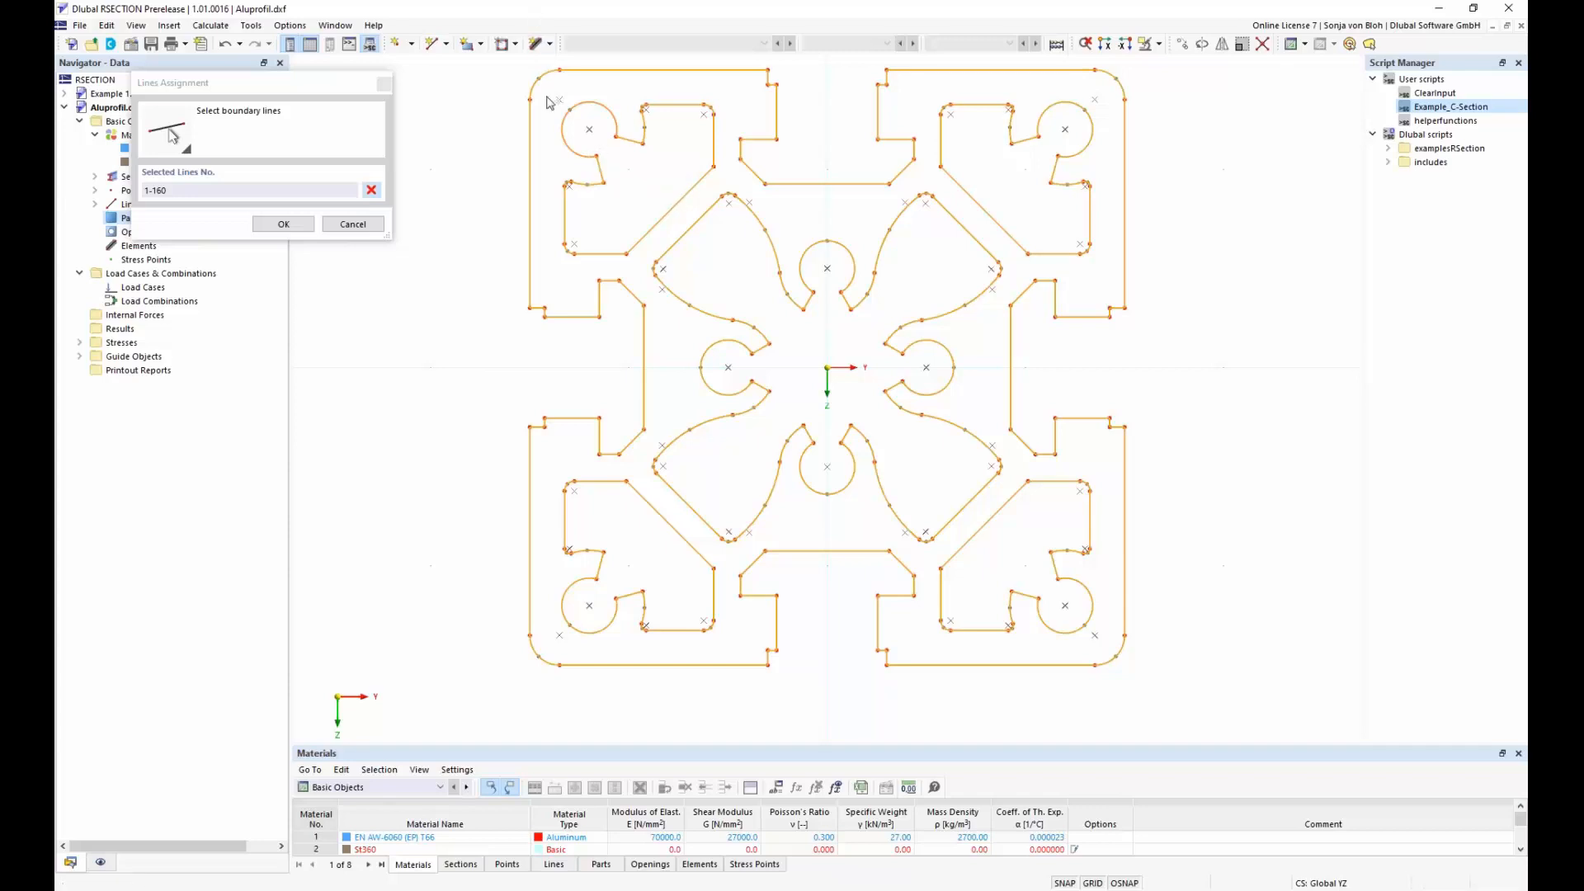
Step: Remove the four corner cavities and the central cavity from the boundary selection and create the part from outer contour lines 1-63,160
{"action": "left_click_drag", "start_coordinate": [545, 93], "coordinate": [741, 278]}
{"action": "left_click_drag", "start_coordinate": [924, 84], "coordinate": [1108, 278]}
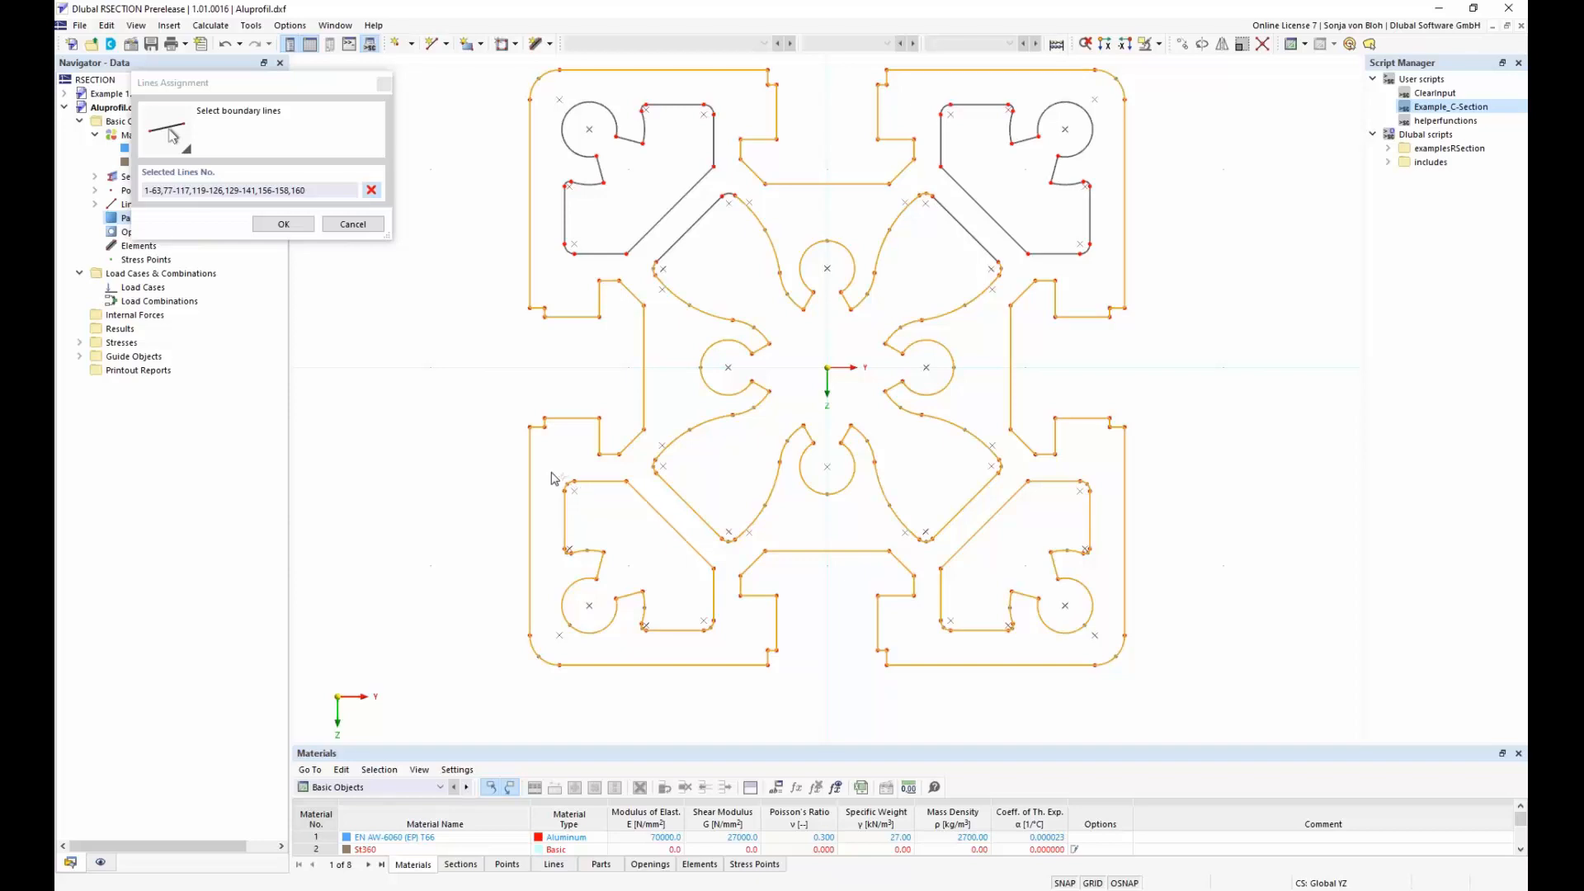
{"action": "left_click_drag", "start_coordinate": [553, 477], "coordinate": [752, 661]}
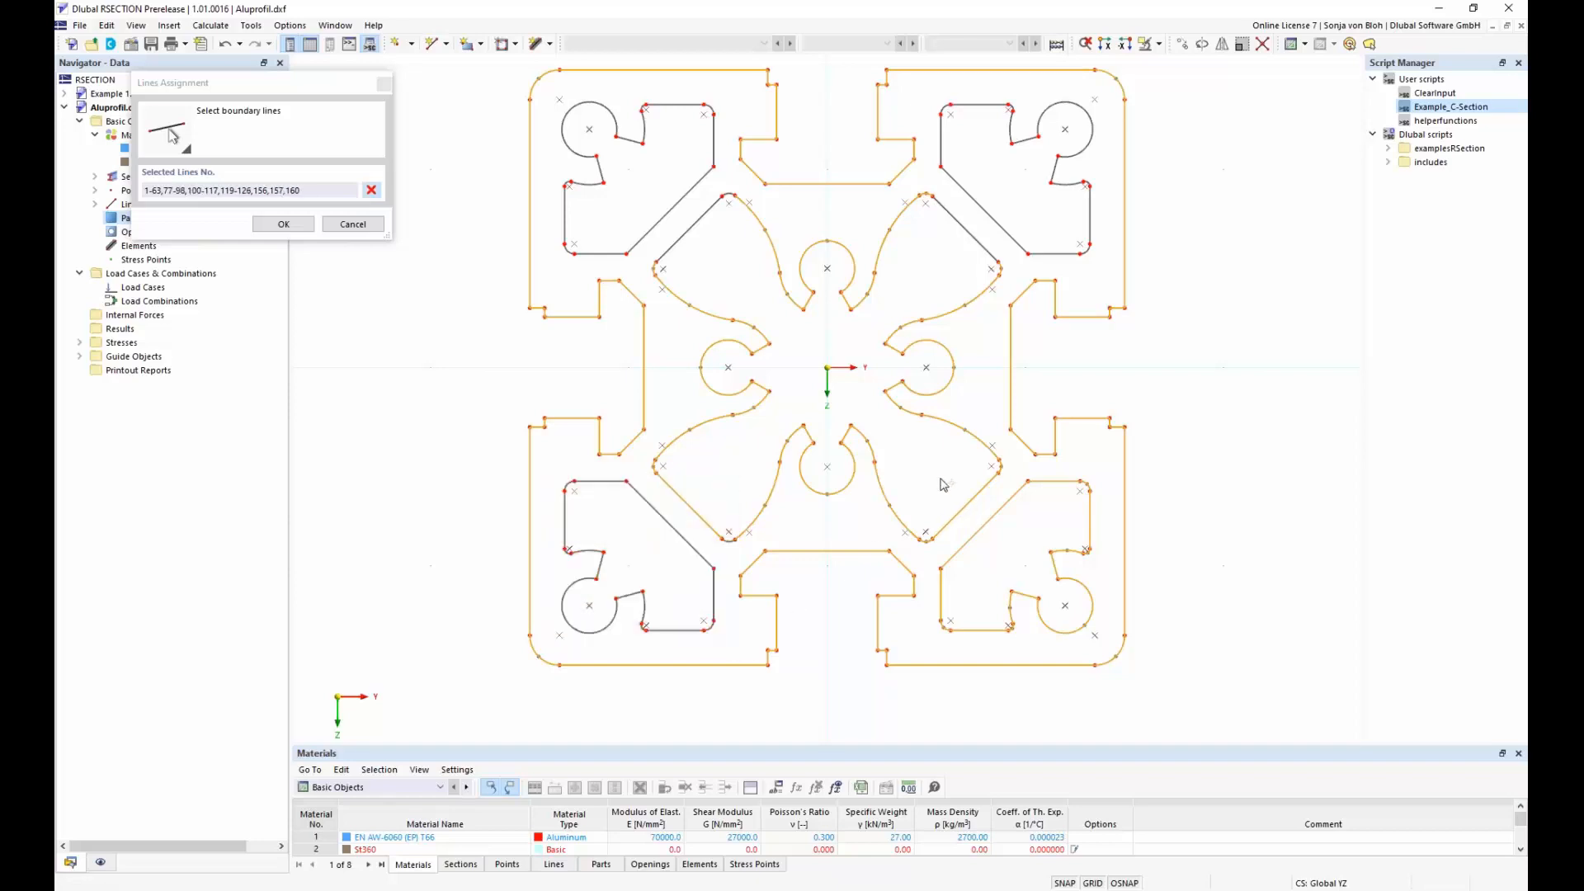
{"action": "left_click_drag", "start_coordinate": [914, 467], "coordinate": [1115, 655]}
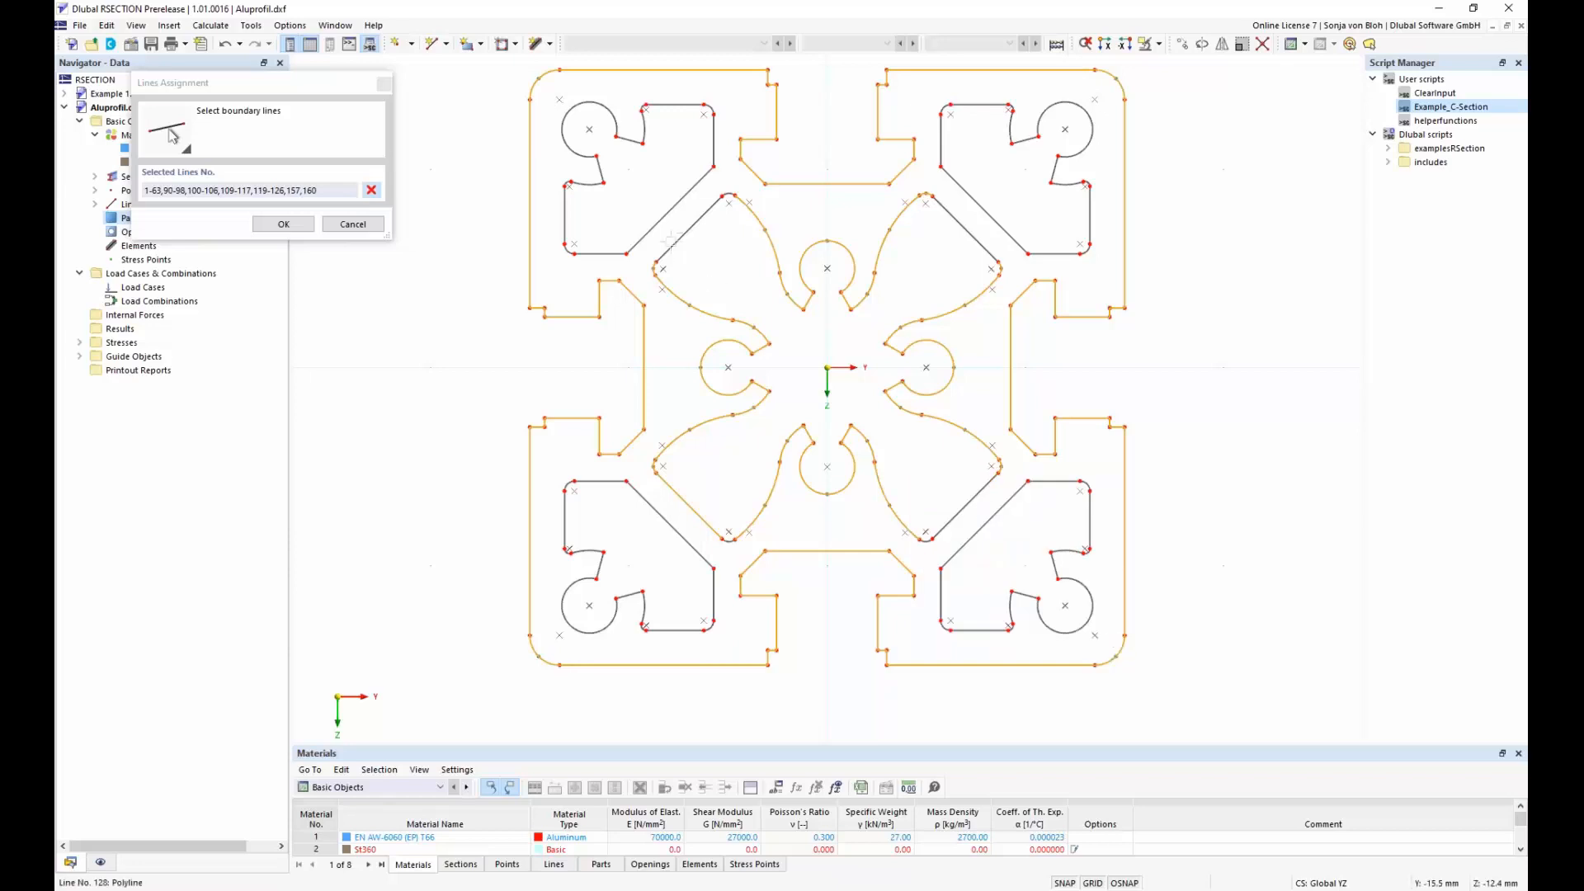
{"action": "left_click_drag", "start_coordinate": [647, 191], "coordinate": [1009, 558]}
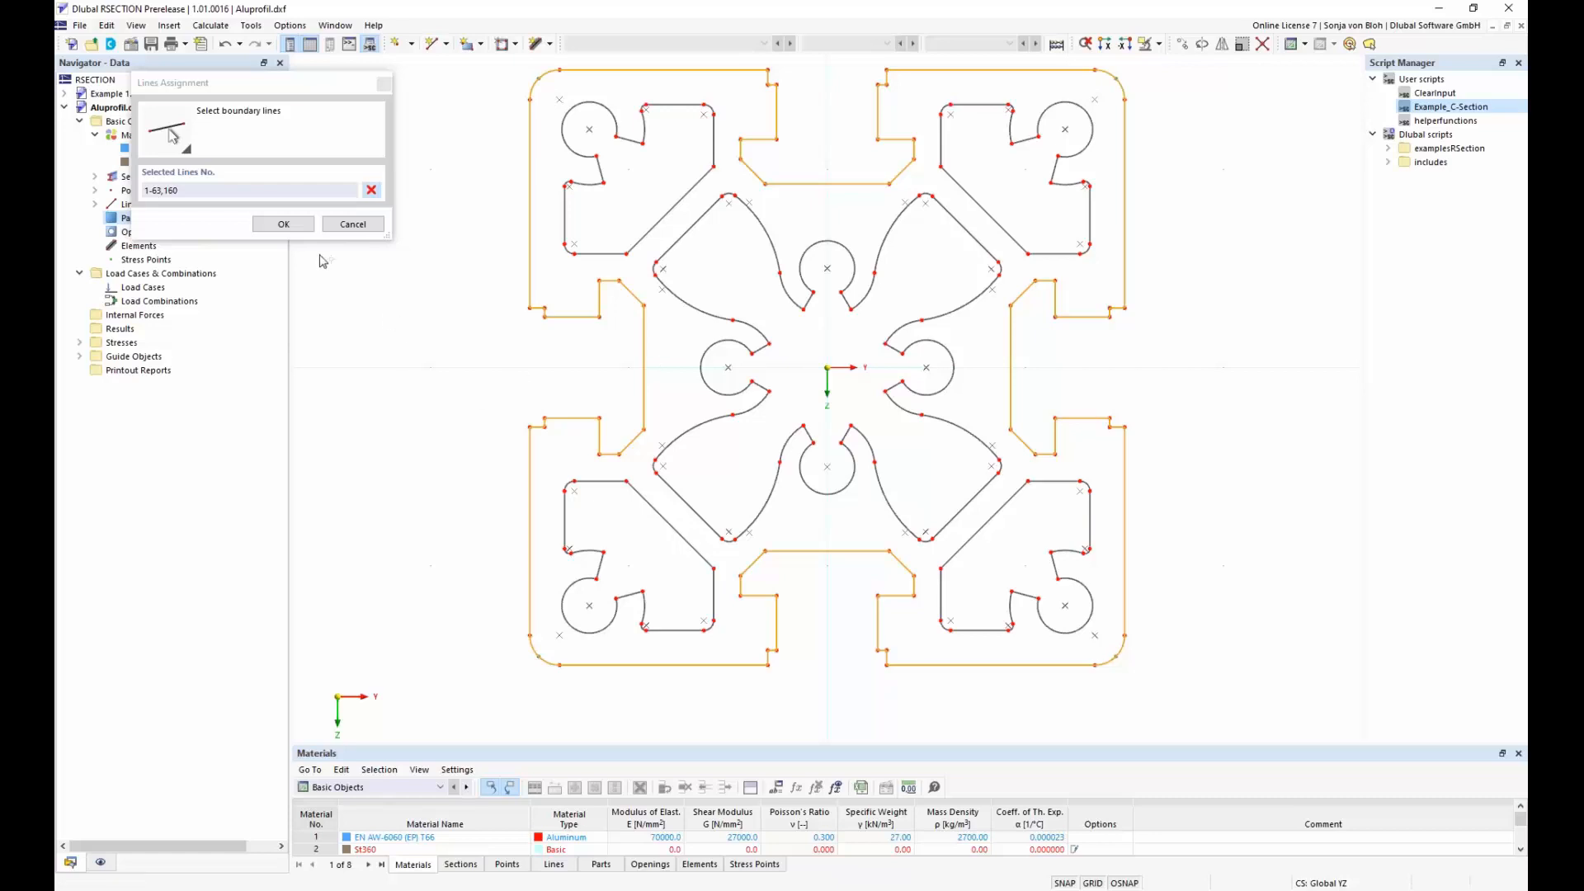
{"action": "left_click", "coordinate": [288, 226]}
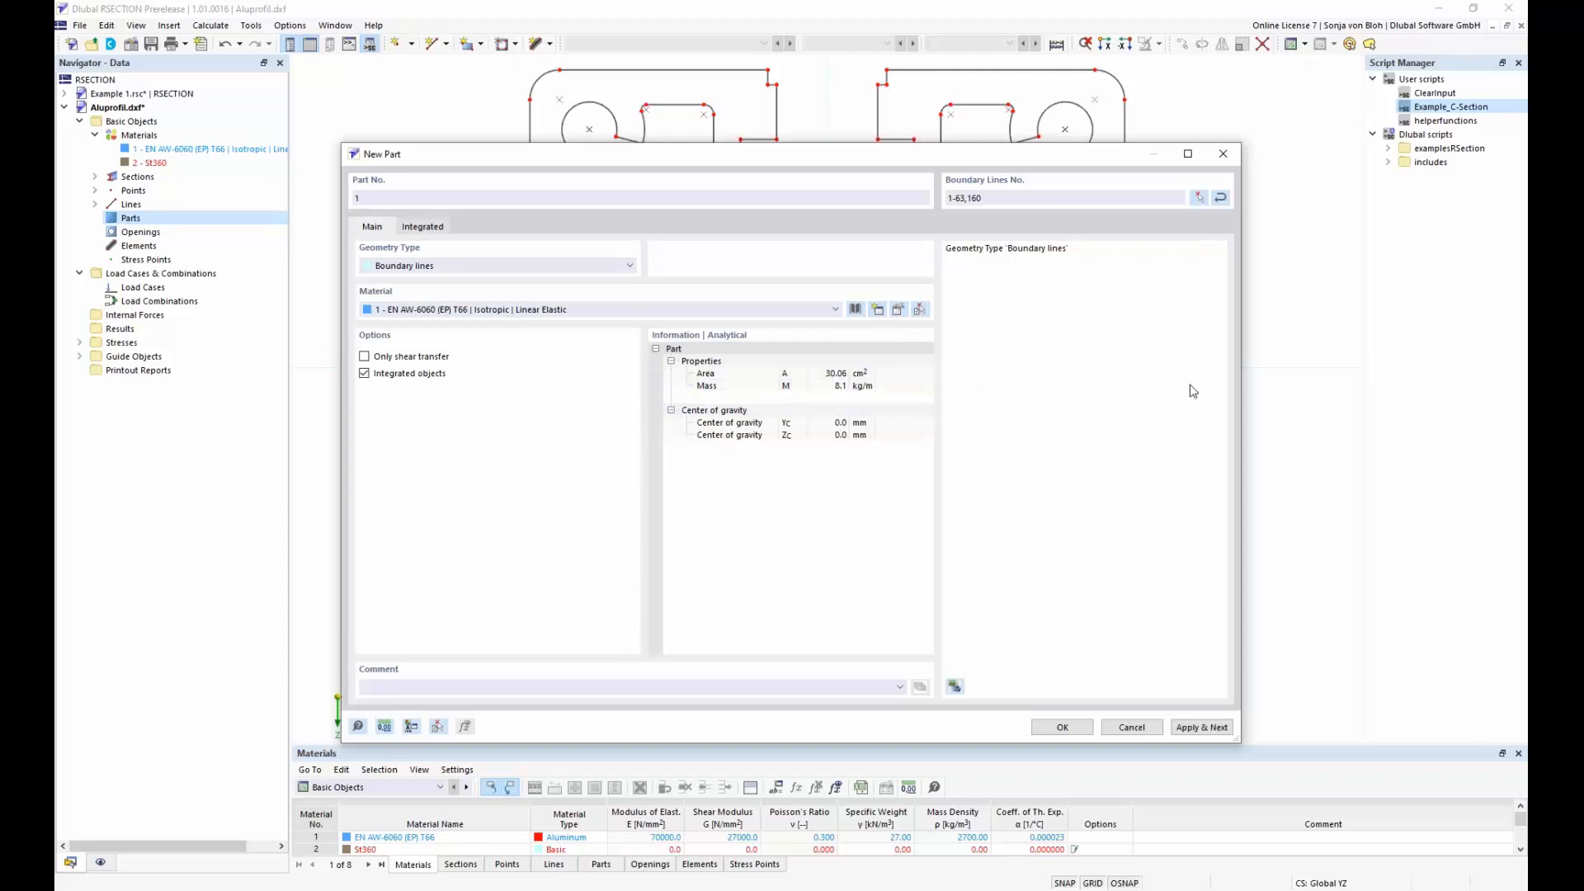
{"action": "left_click", "coordinate": [1059, 727]}
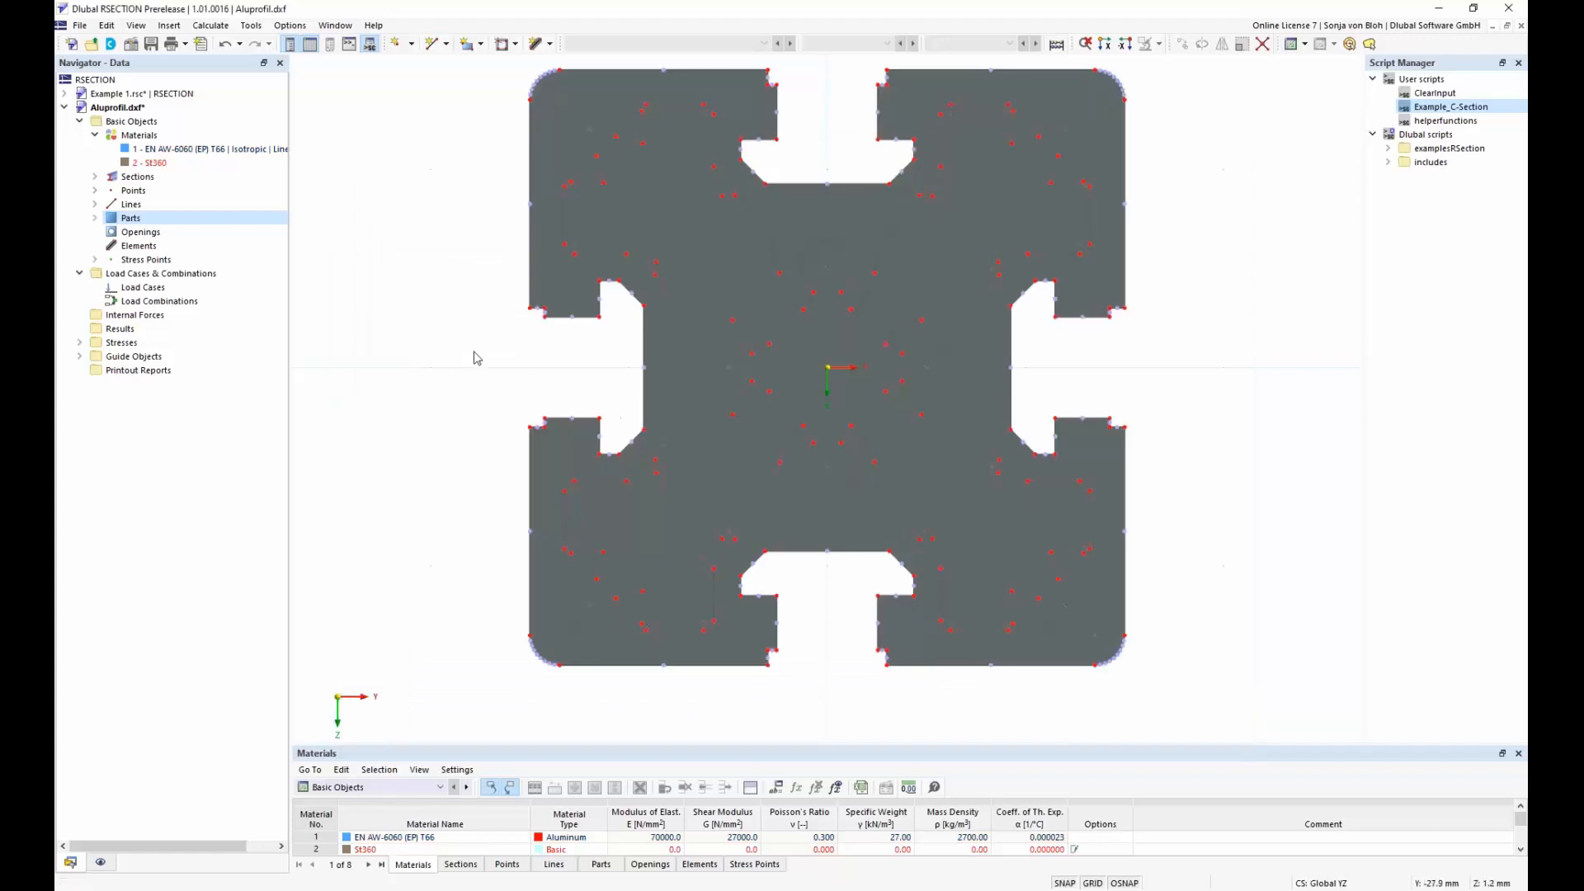
Step: Create an opening from the upper-left corner cavity's boundary lines 142-154,159, excluding the stray diagonal line of the central cavity
{"action": "left_click", "coordinate": [137, 234]}
{"action": "right_click", "coordinate": [136, 238]}
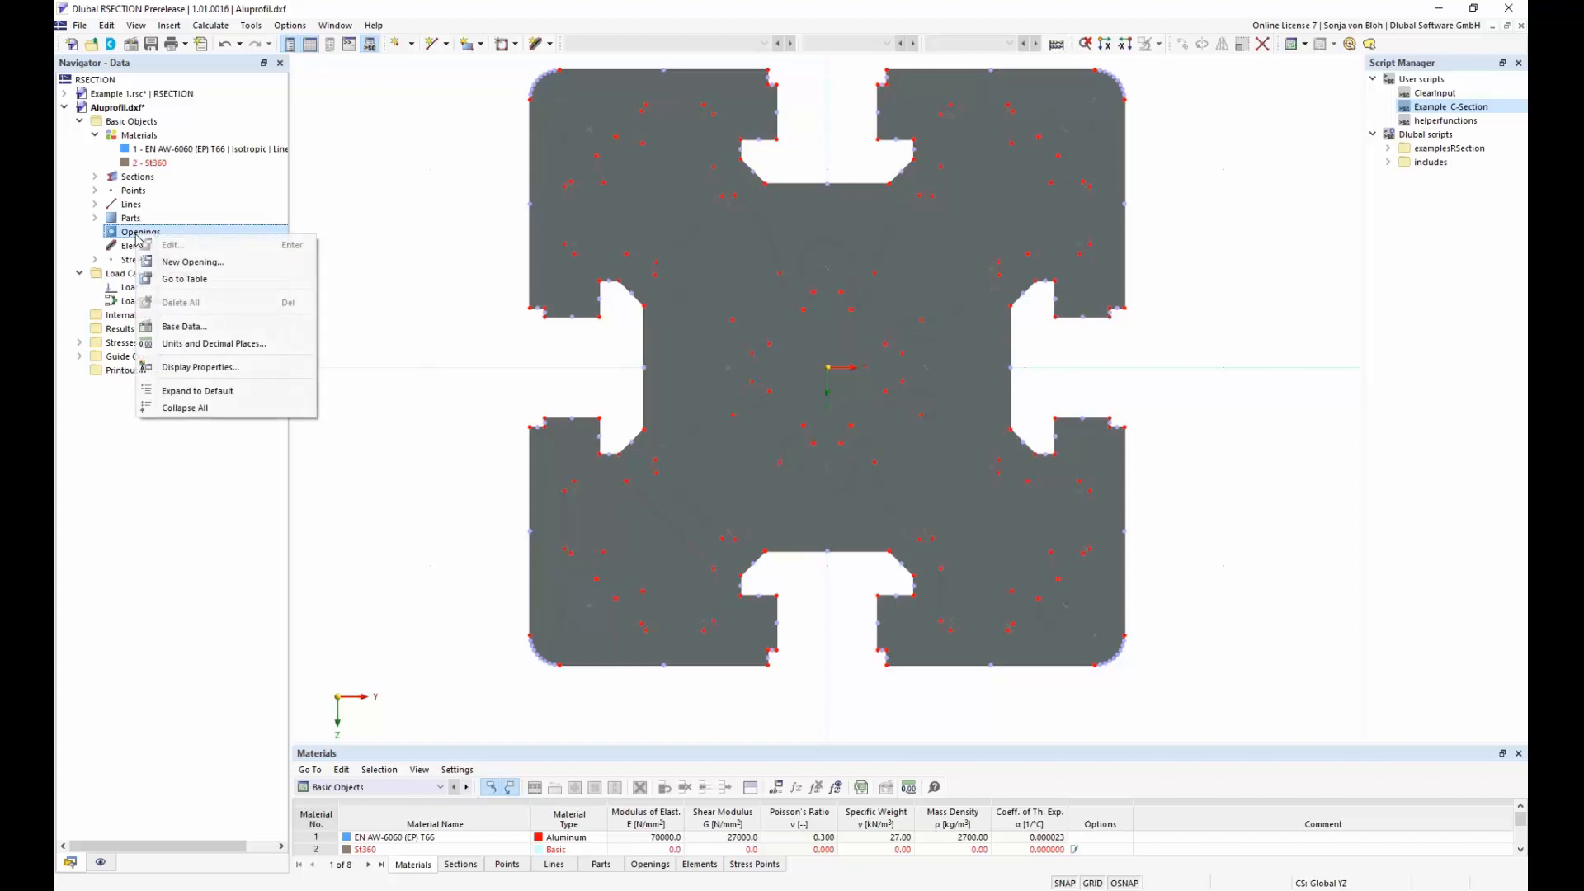
{"action": "left_click", "coordinate": [191, 262]}
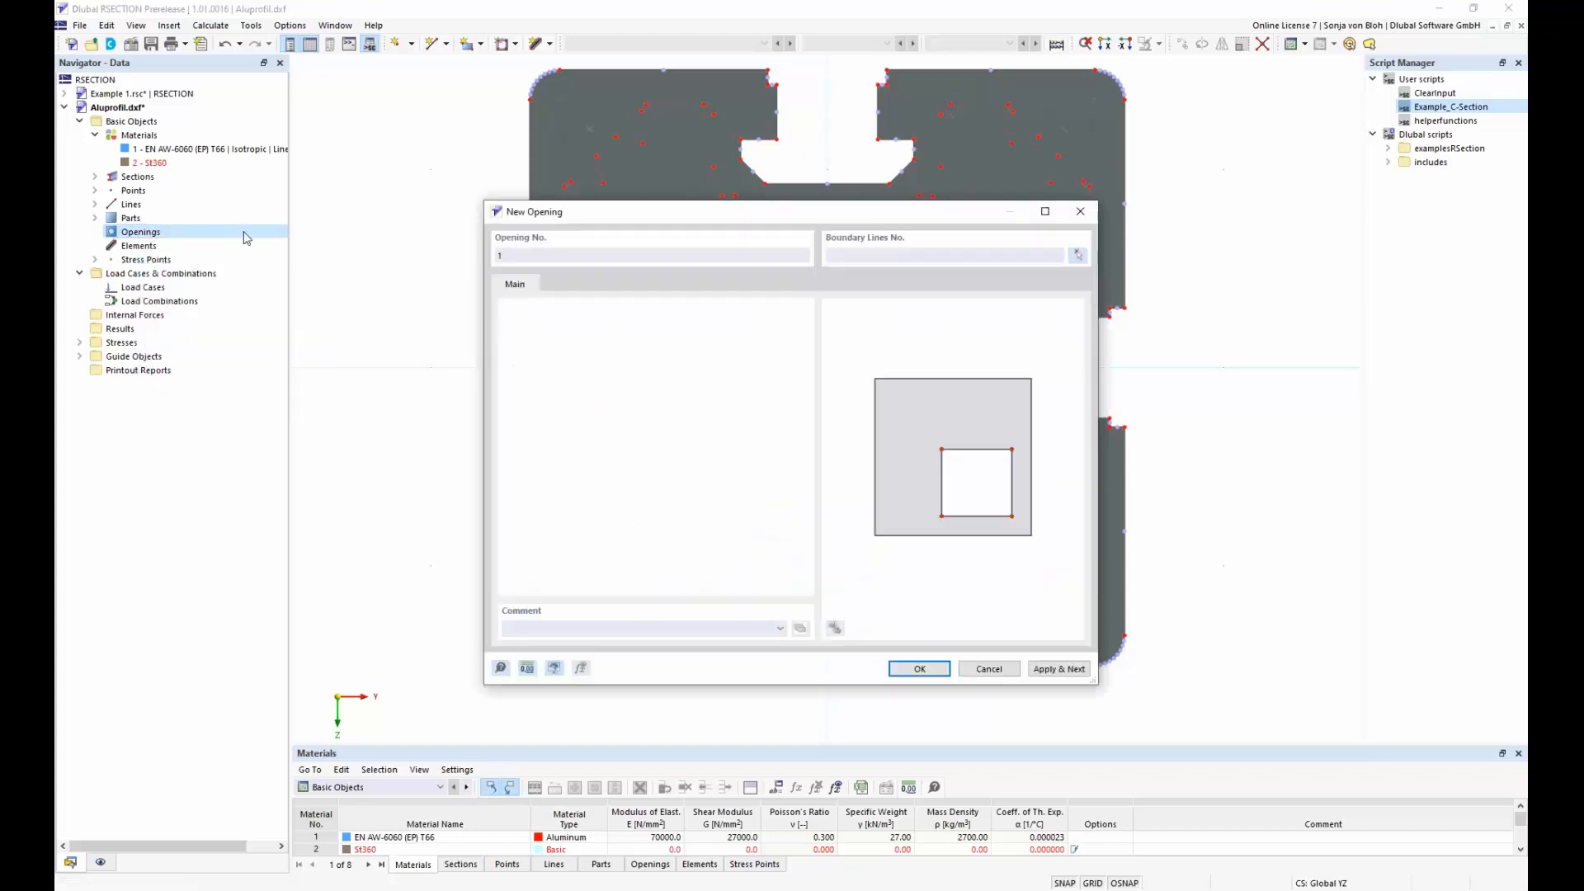
{"action": "left_click", "coordinate": [1077, 256]}
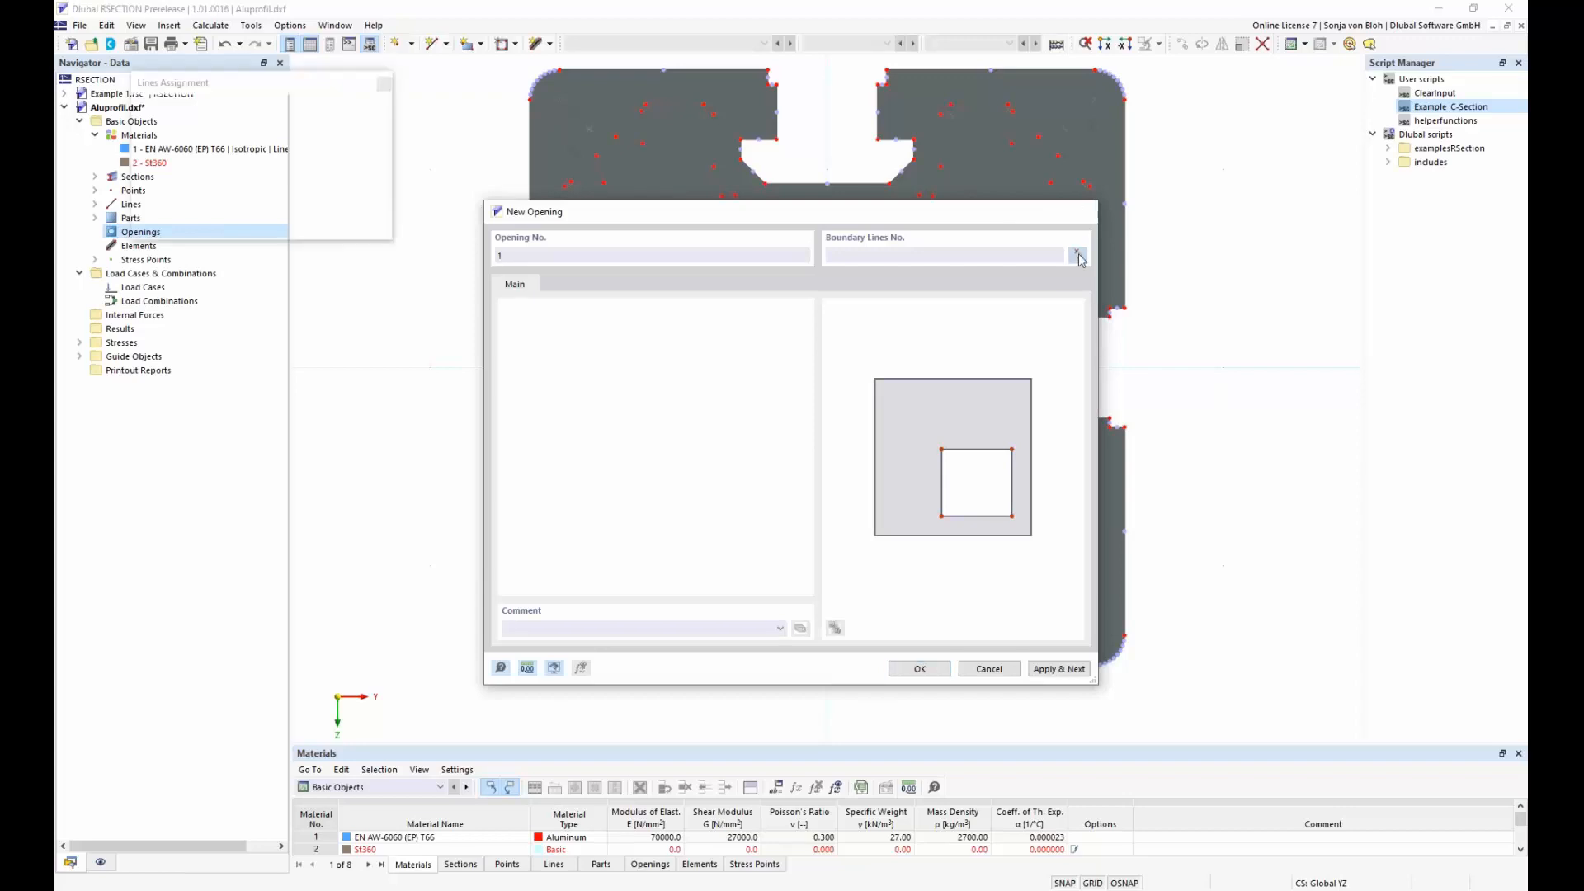
{"action": "left_click_drag", "start_coordinate": [545, 88], "coordinate": [729, 269]}
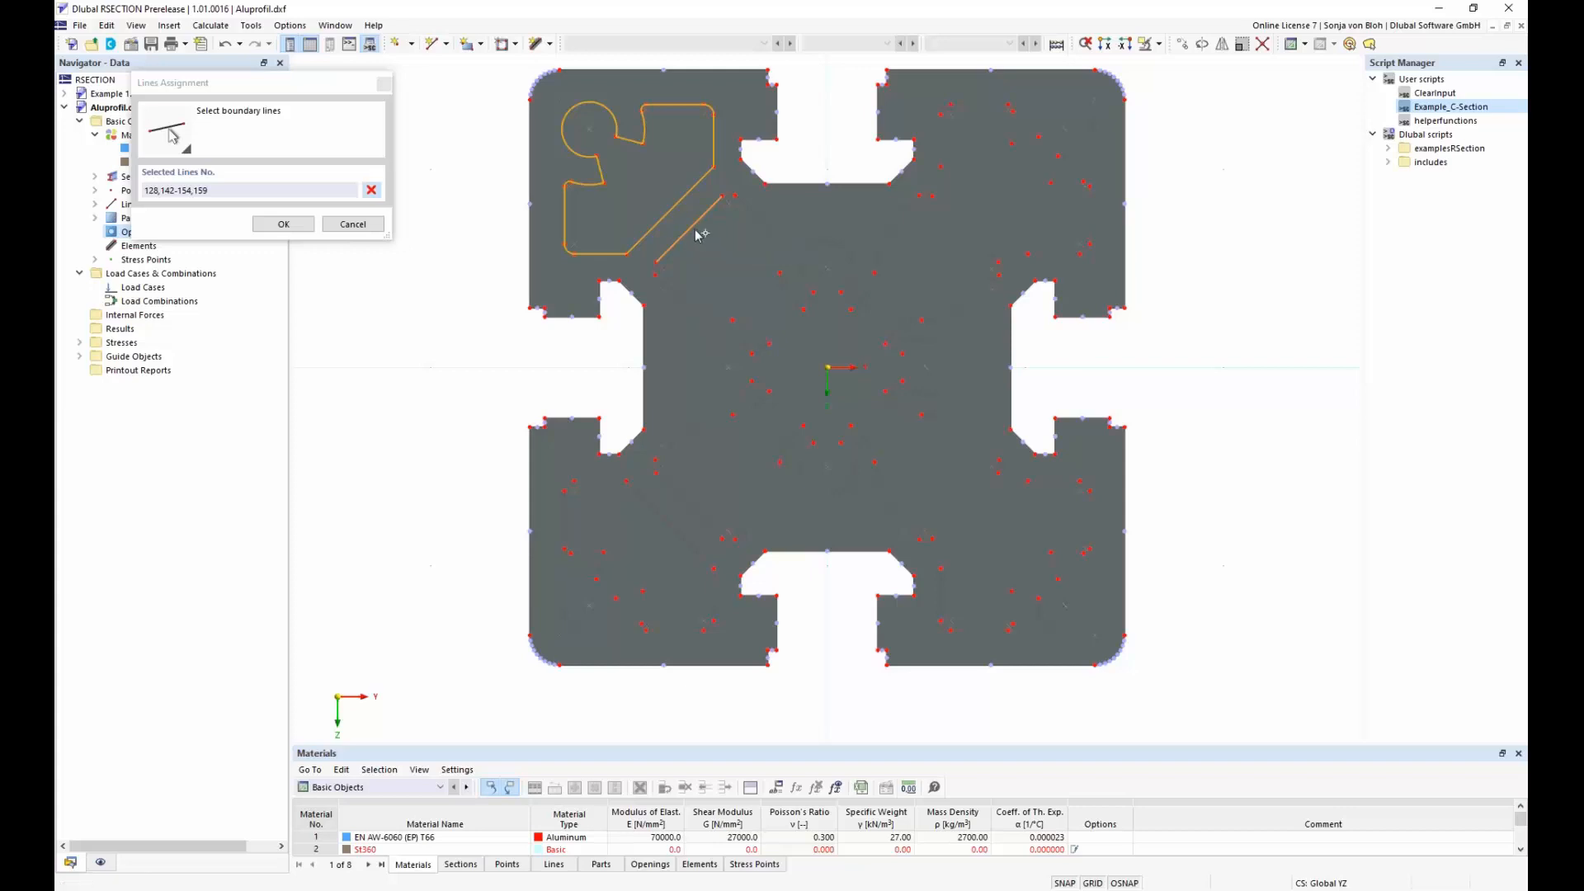
{"action": "left_click", "coordinate": [693, 222]}
{"action": "left_click", "coordinate": [284, 224]}
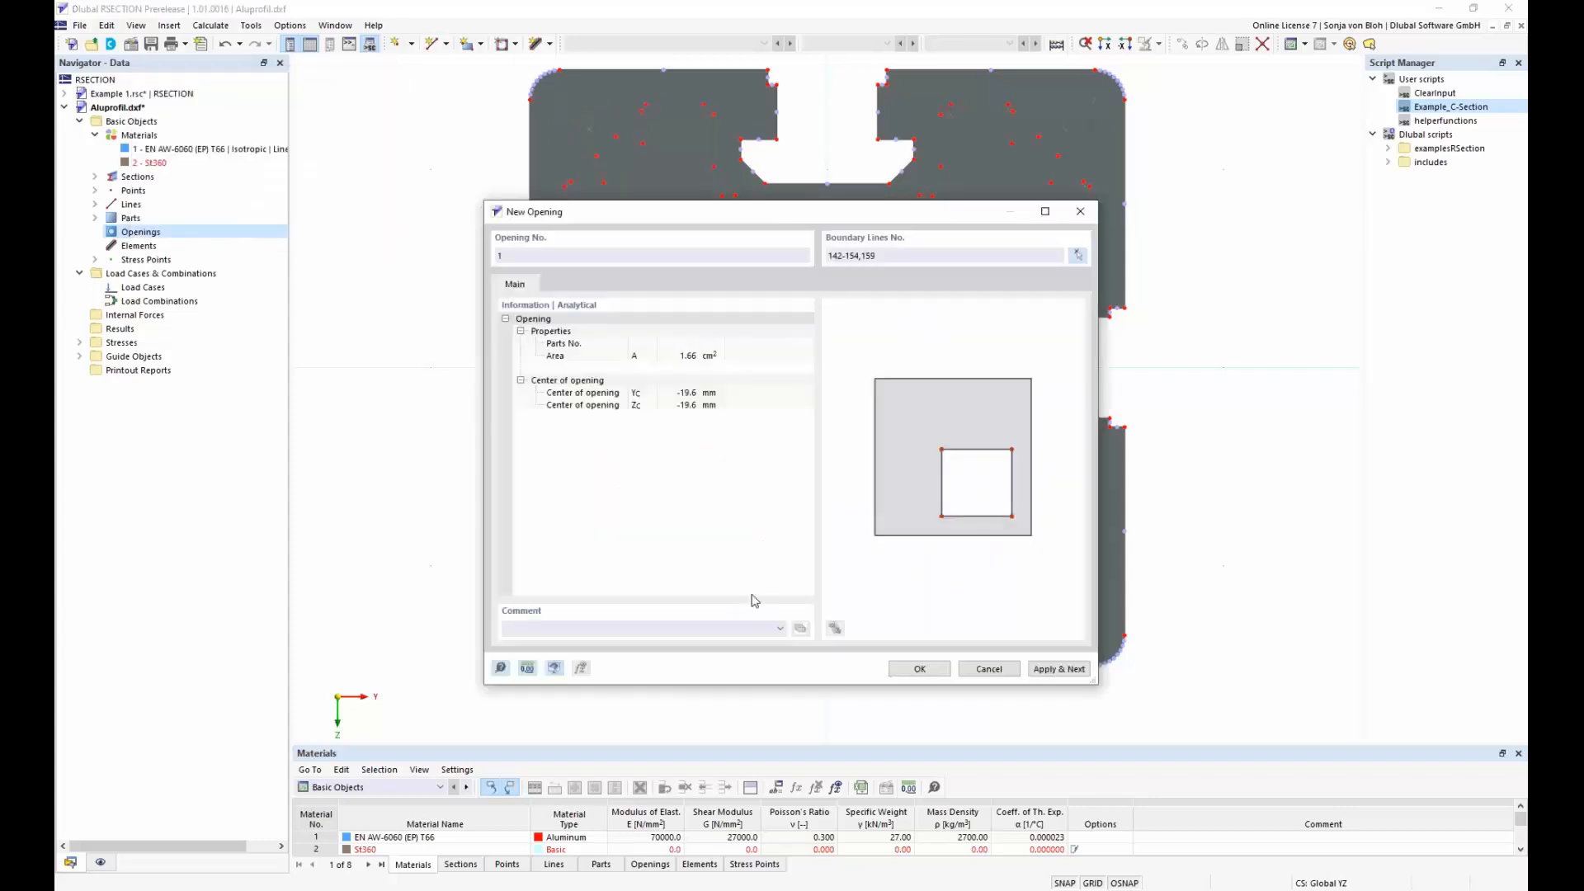
{"action": "left_click", "coordinate": [911, 672]}
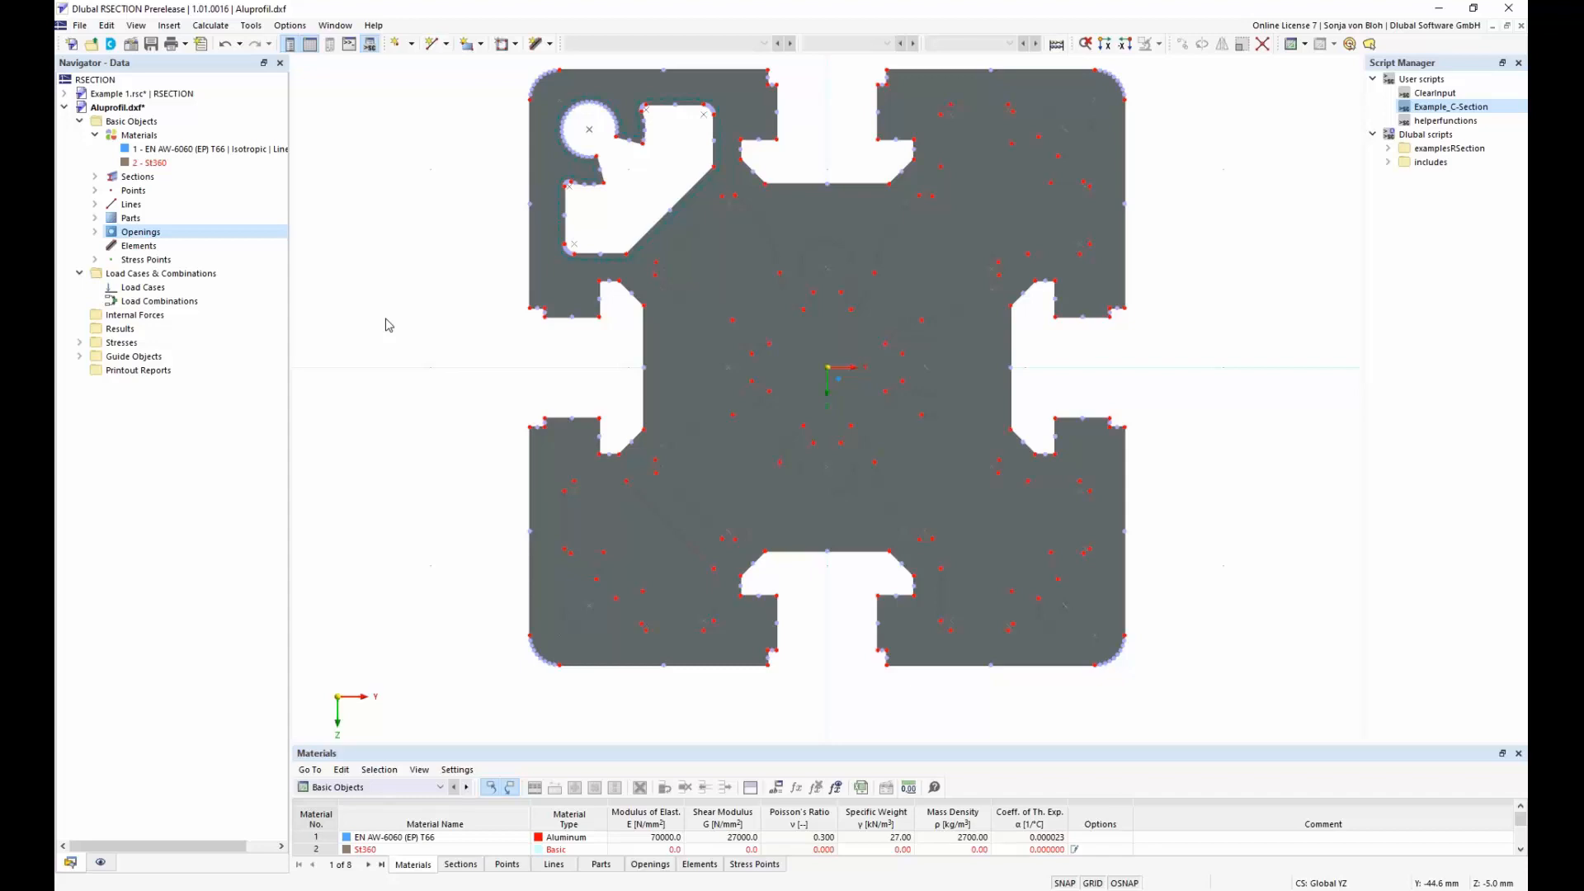
Step: Rotate-copy the corner opening in 3 steps of 90° about the profile's center point, Y 0.0 and Z 0.0 mm
{"action": "left_click", "coordinate": [95, 232]}
{"action": "left_click", "coordinate": [163, 247]}
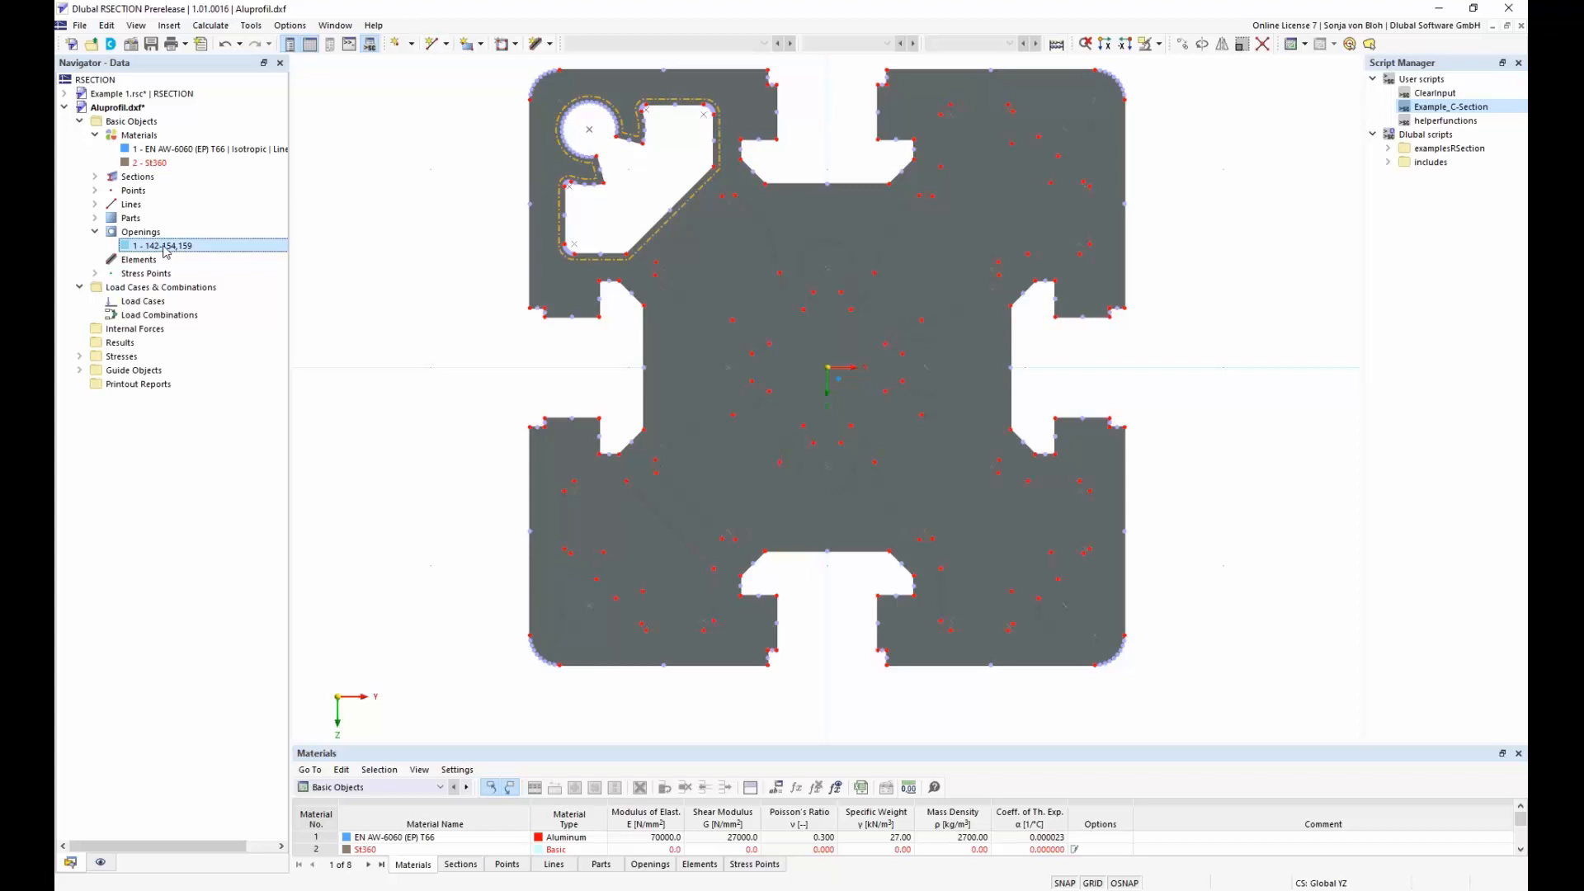
{"action": "left_click", "coordinate": [1203, 44]}
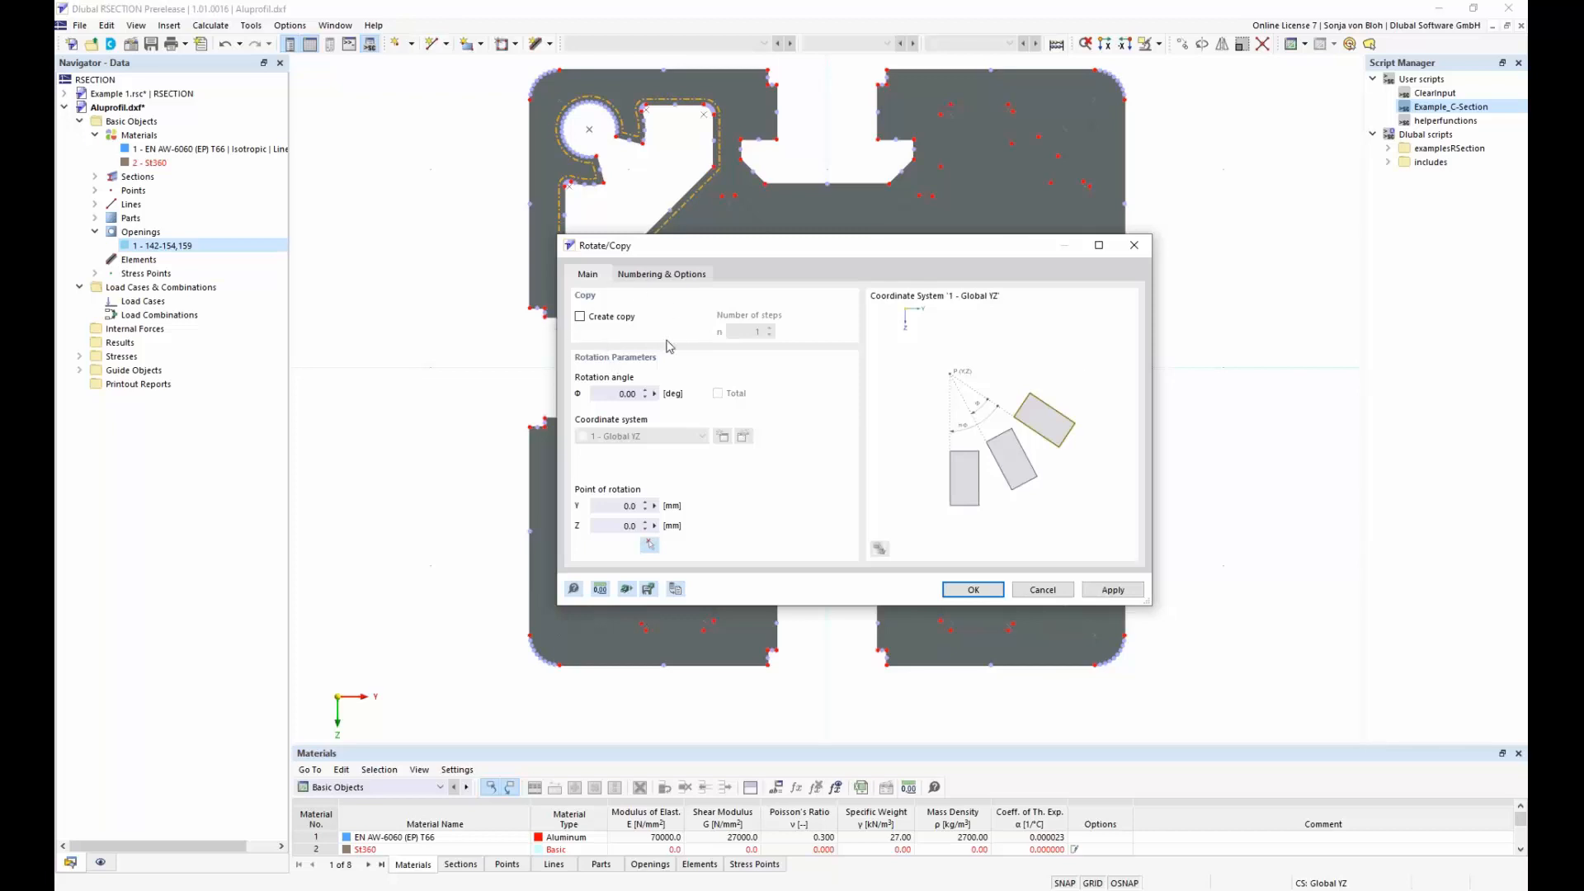
{"action": "left_click", "coordinate": [581, 318]}
{"action": "double_click", "coordinate": [754, 332]}
{"action": "type", "text": "3"}
{"action": "double_click", "coordinate": [625, 394]}
{"action": "type", "text": "90"}
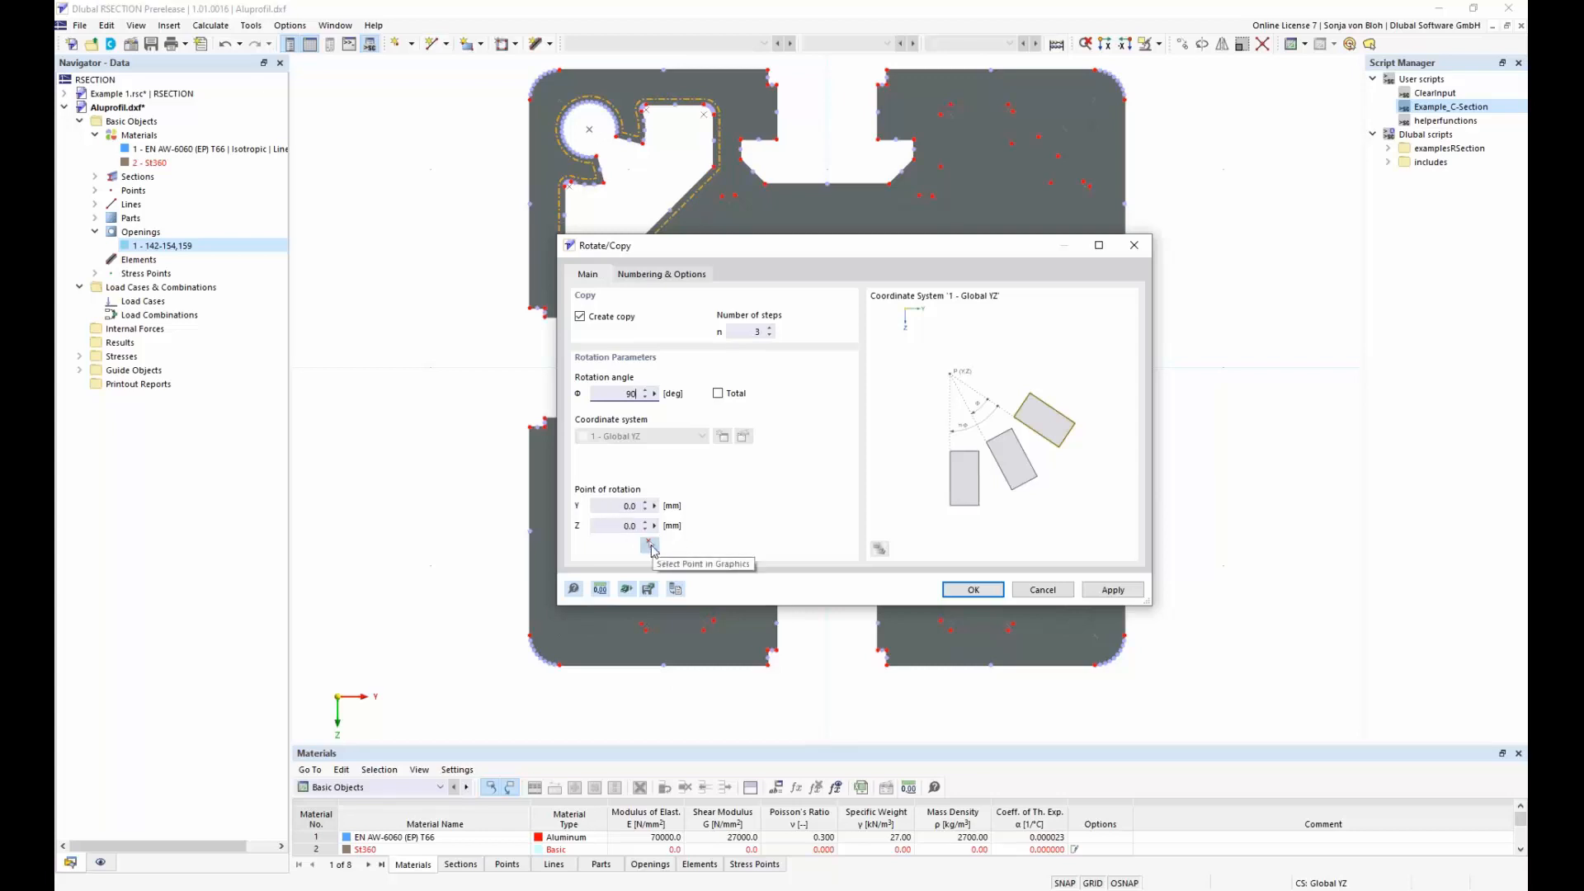
{"action": "left_click", "coordinate": [650, 546]}
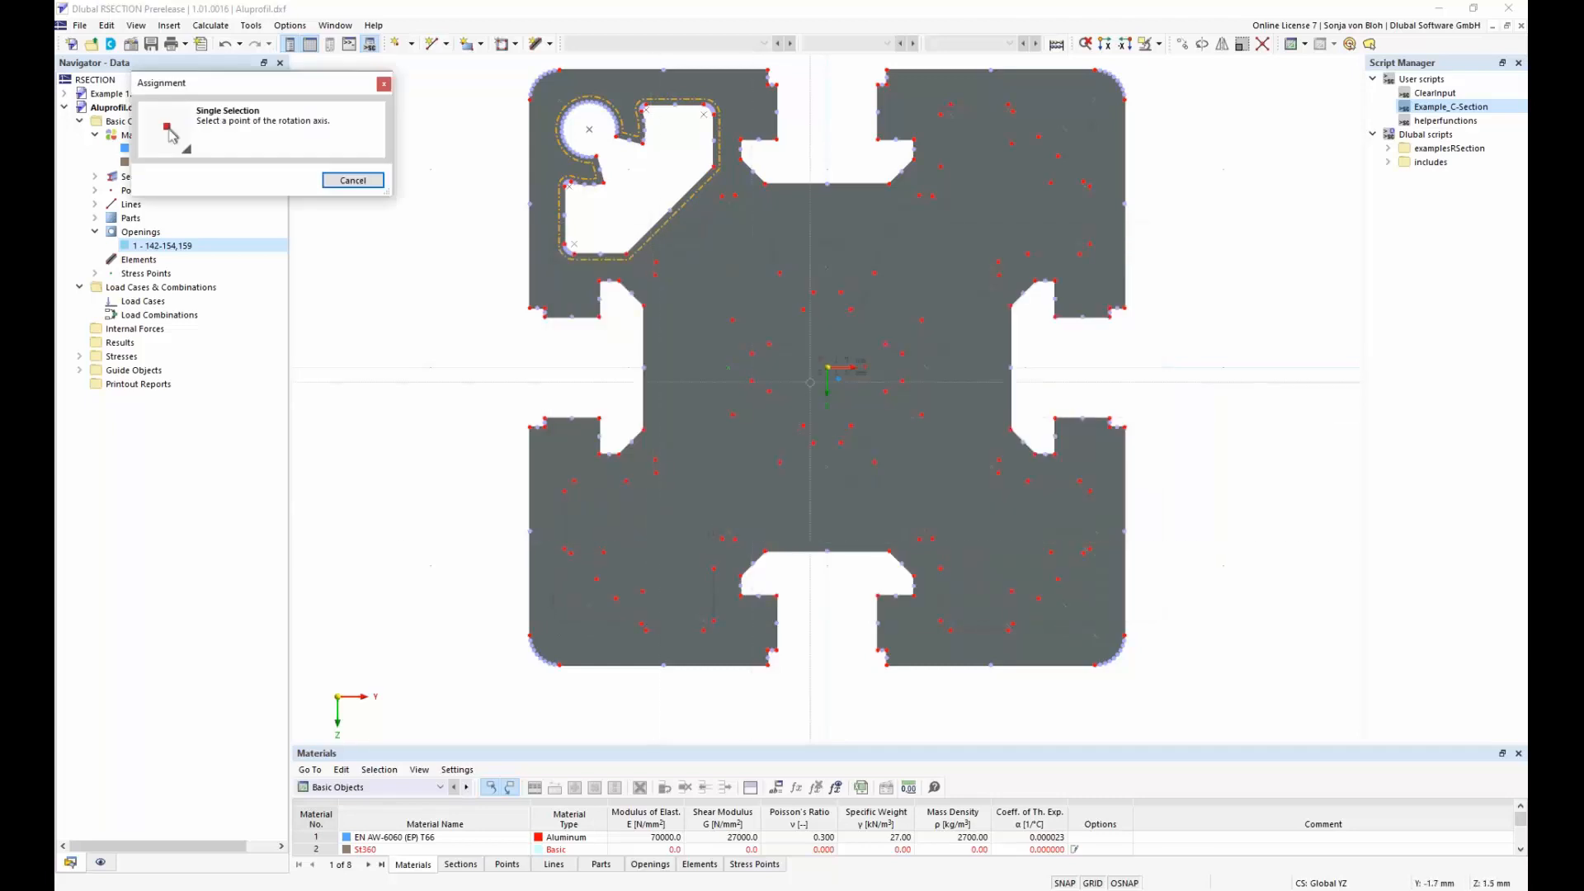
{"action": "left_click", "coordinate": [828, 368]}
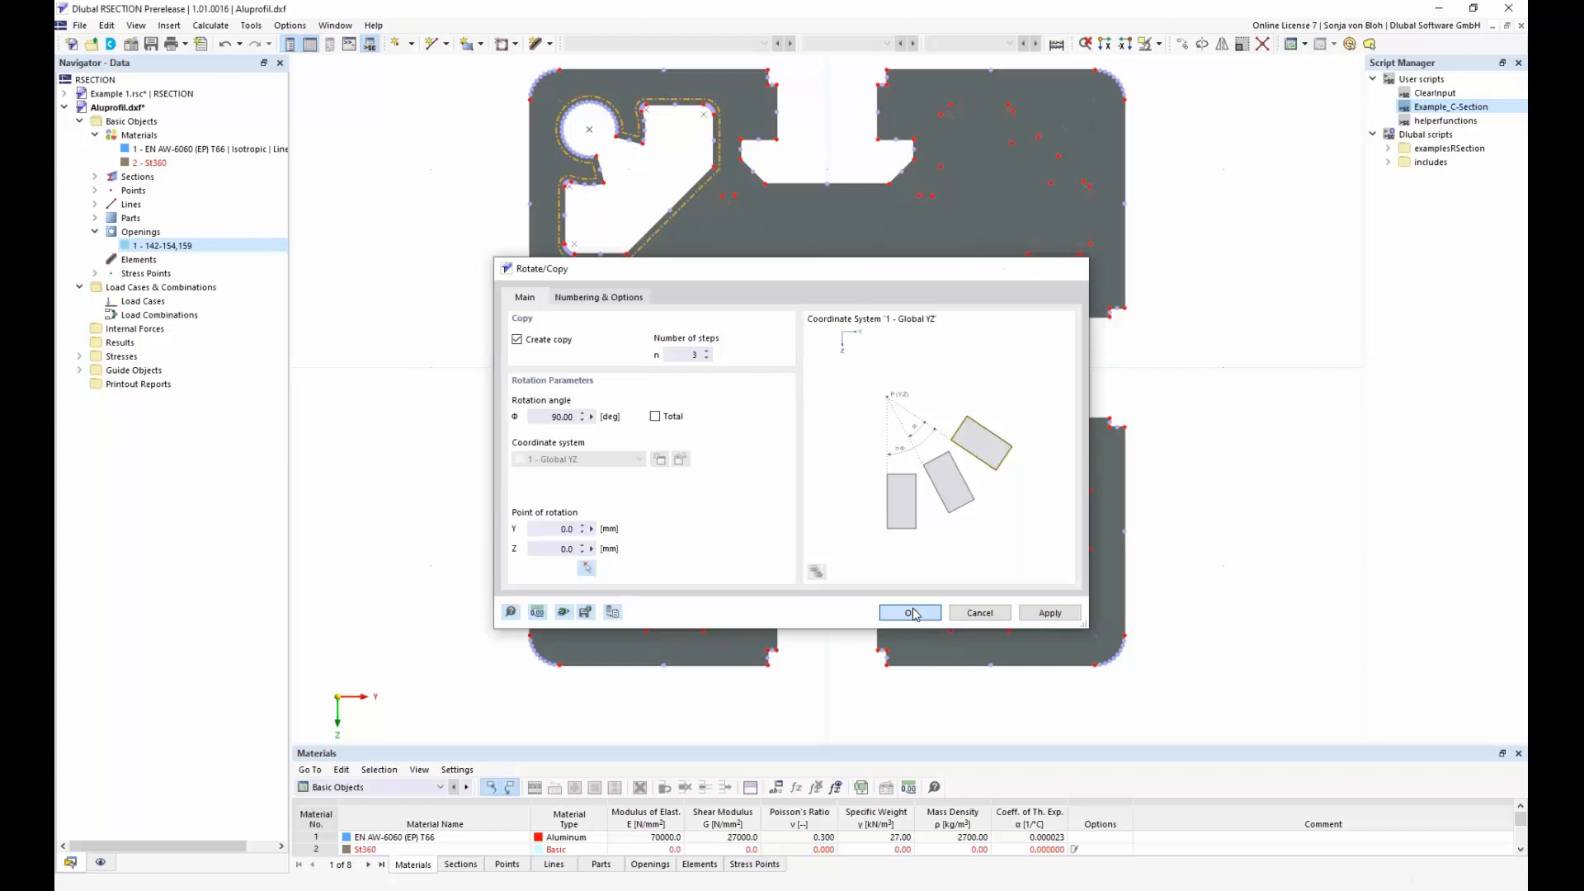
{"action": "left_click", "coordinate": [911, 612]}
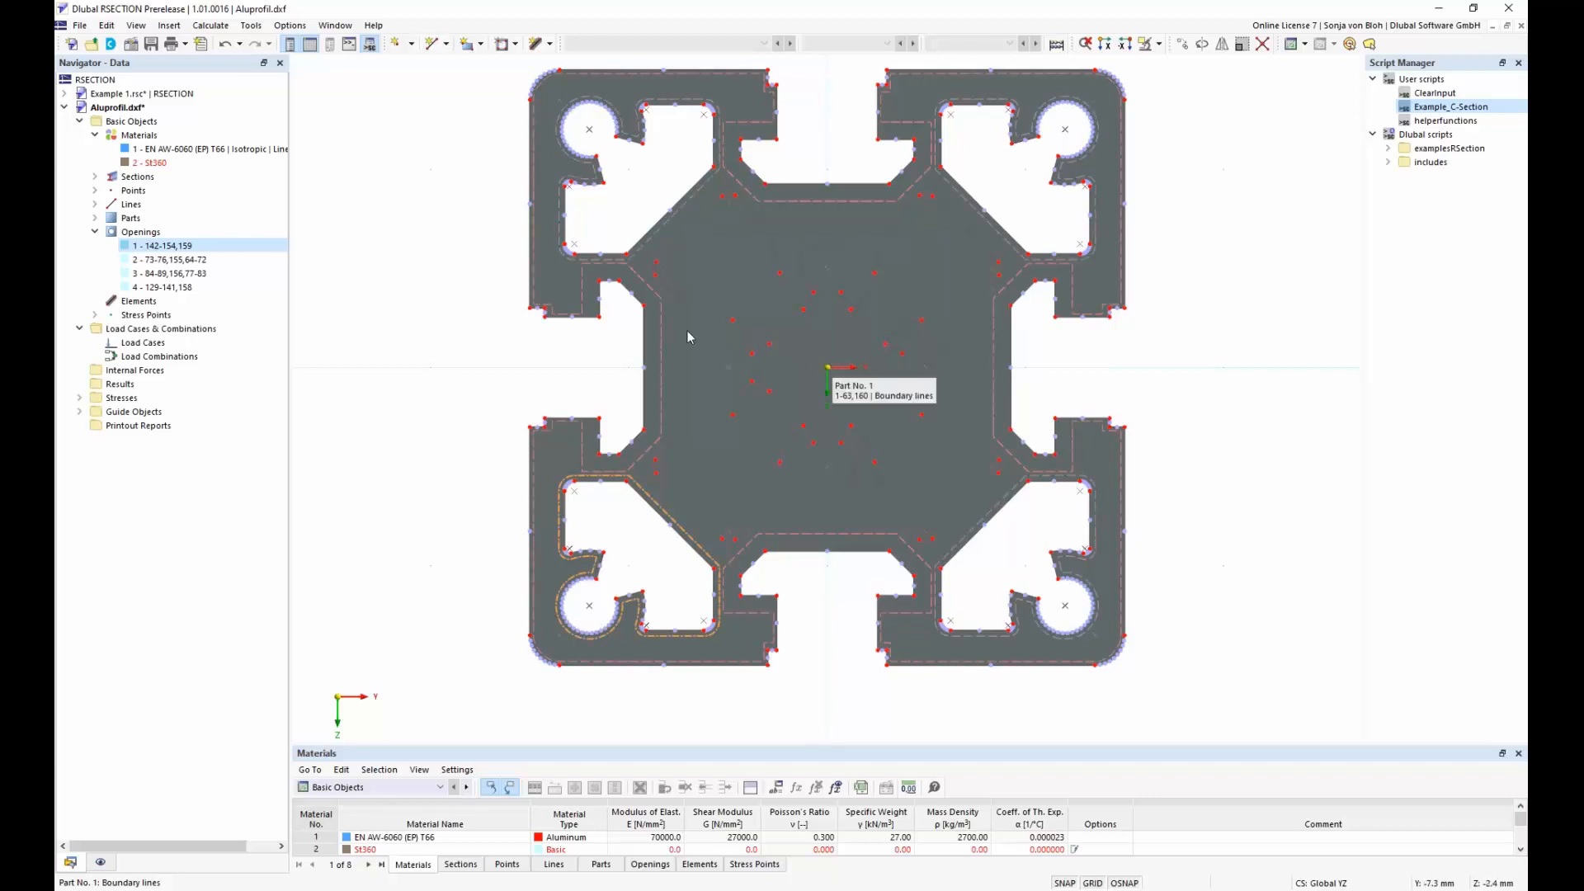
Step: Create an opening from the central cavity's boundary lines 90-128,157, excluding the outer contour line 9
{"action": "right_click", "coordinate": [140, 233]}
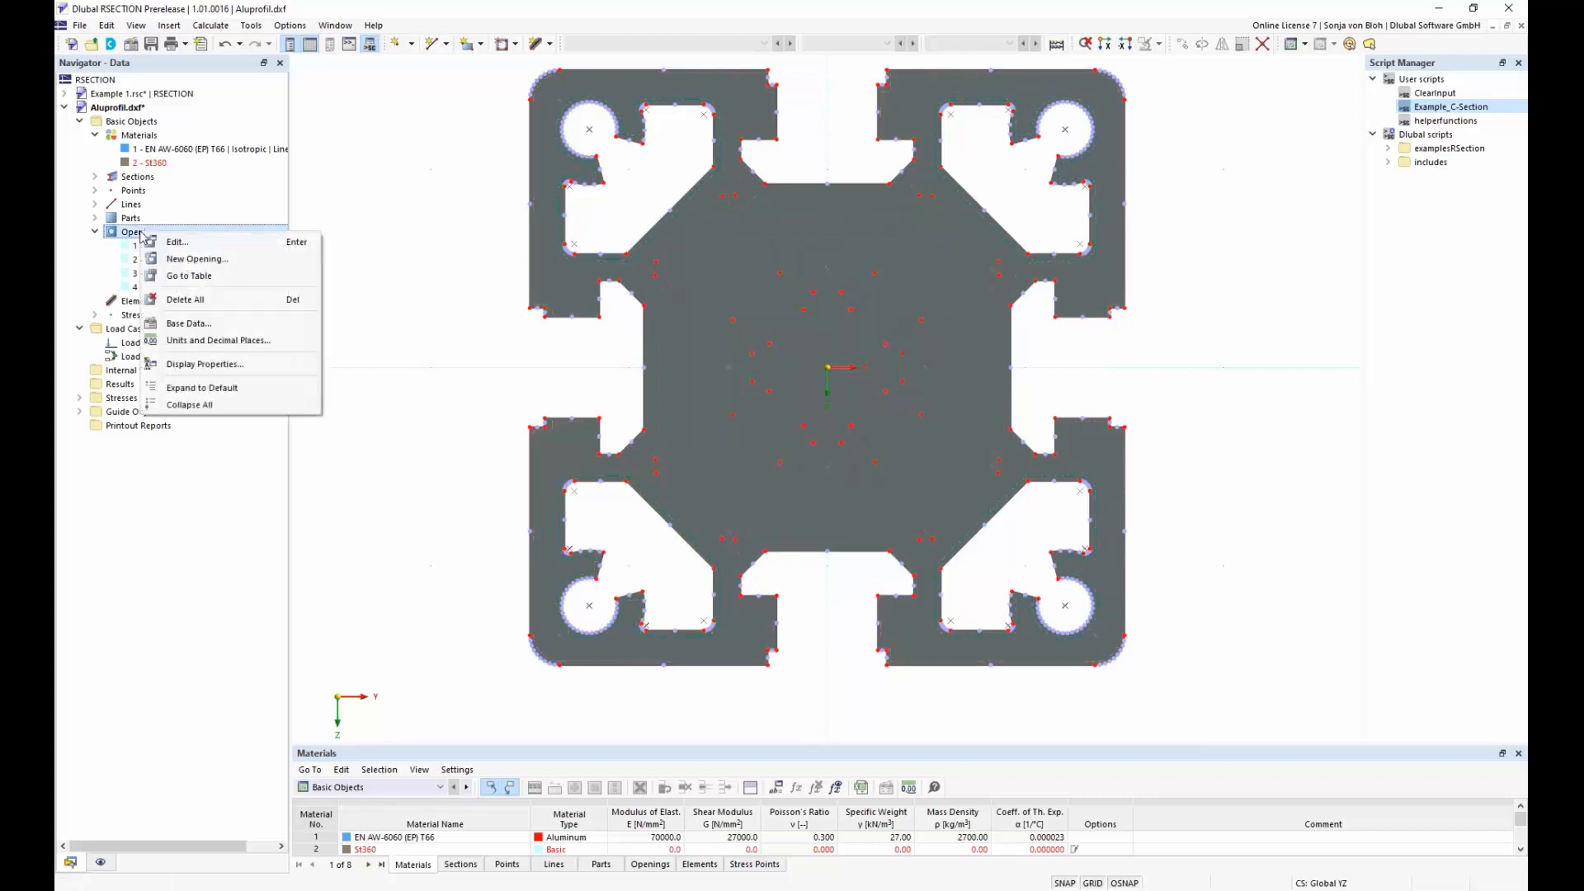
{"action": "left_click", "coordinate": [180, 260]}
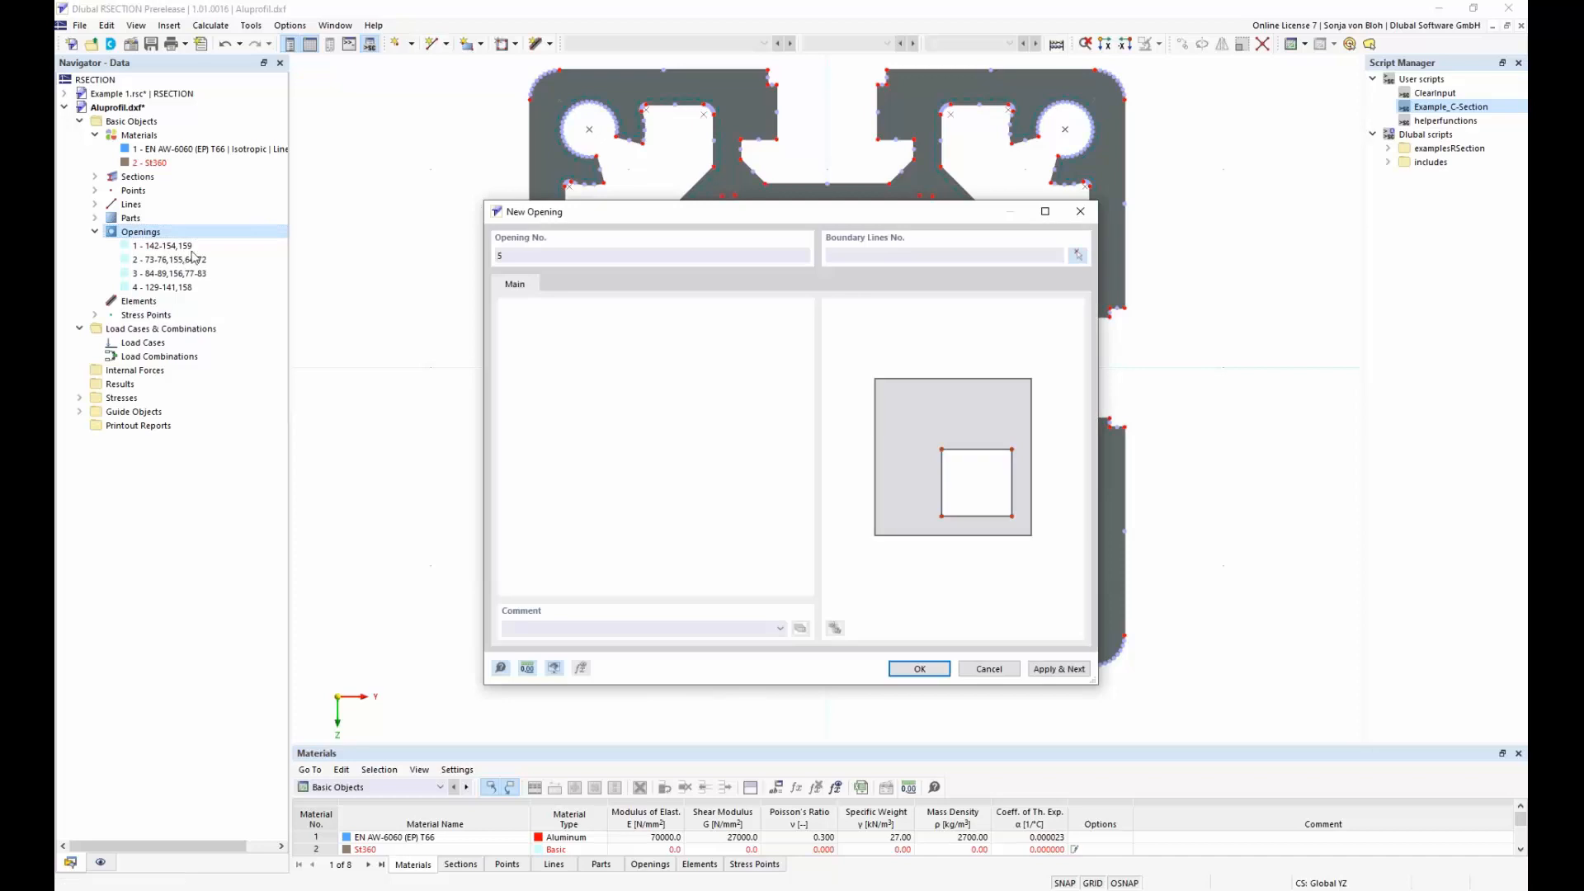
{"action": "left_click", "coordinate": [1078, 255]}
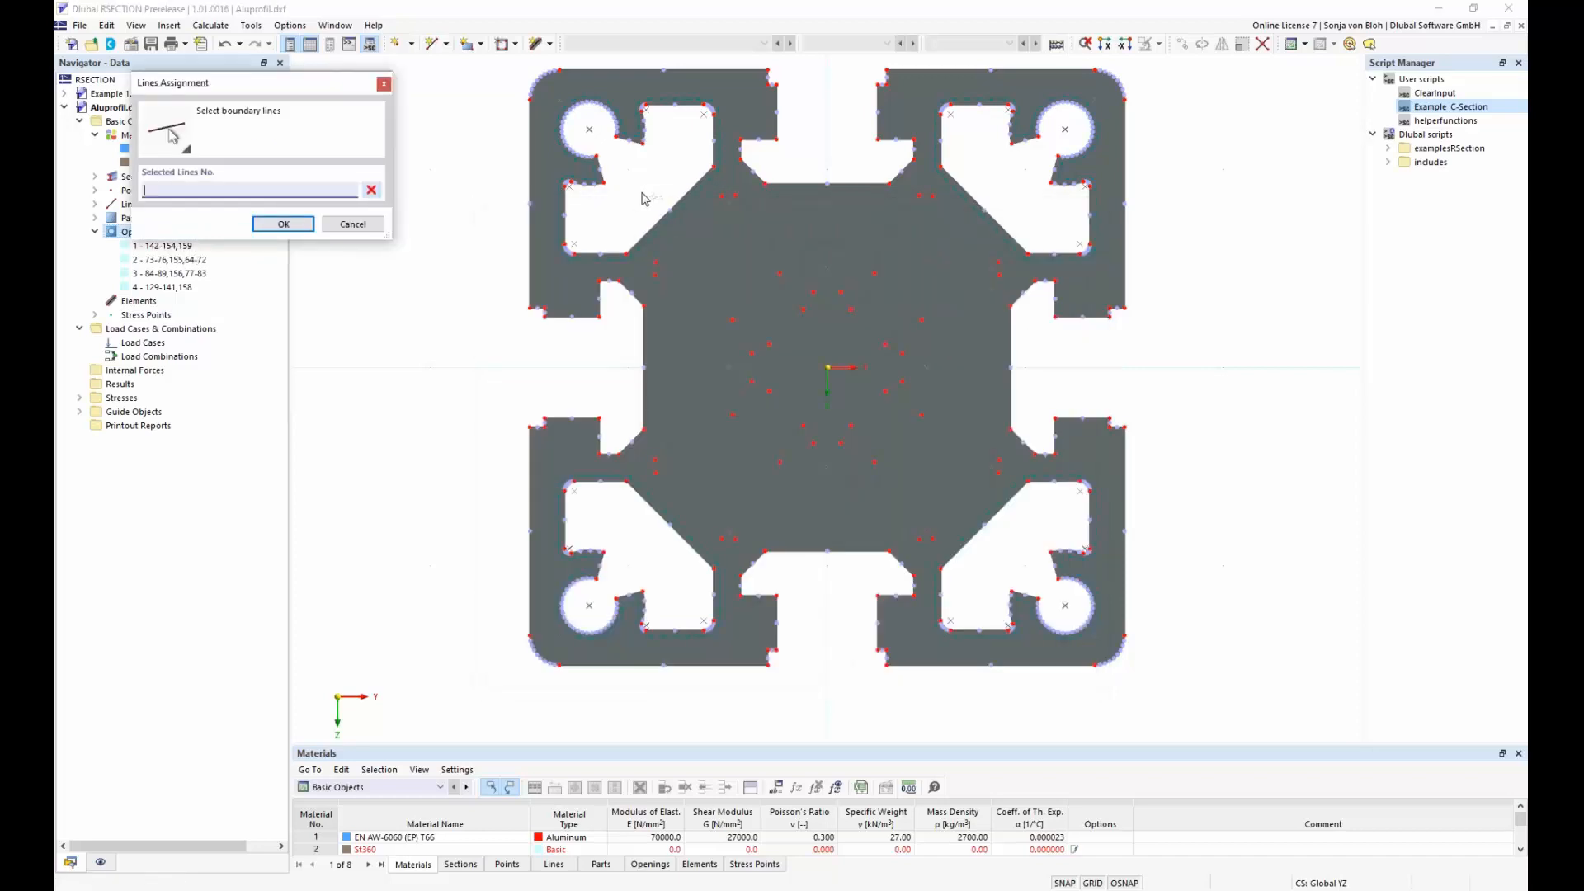
{"action": "left_click_drag", "start_coordinate": [642, 192], "coordinate": [1010, 555]}
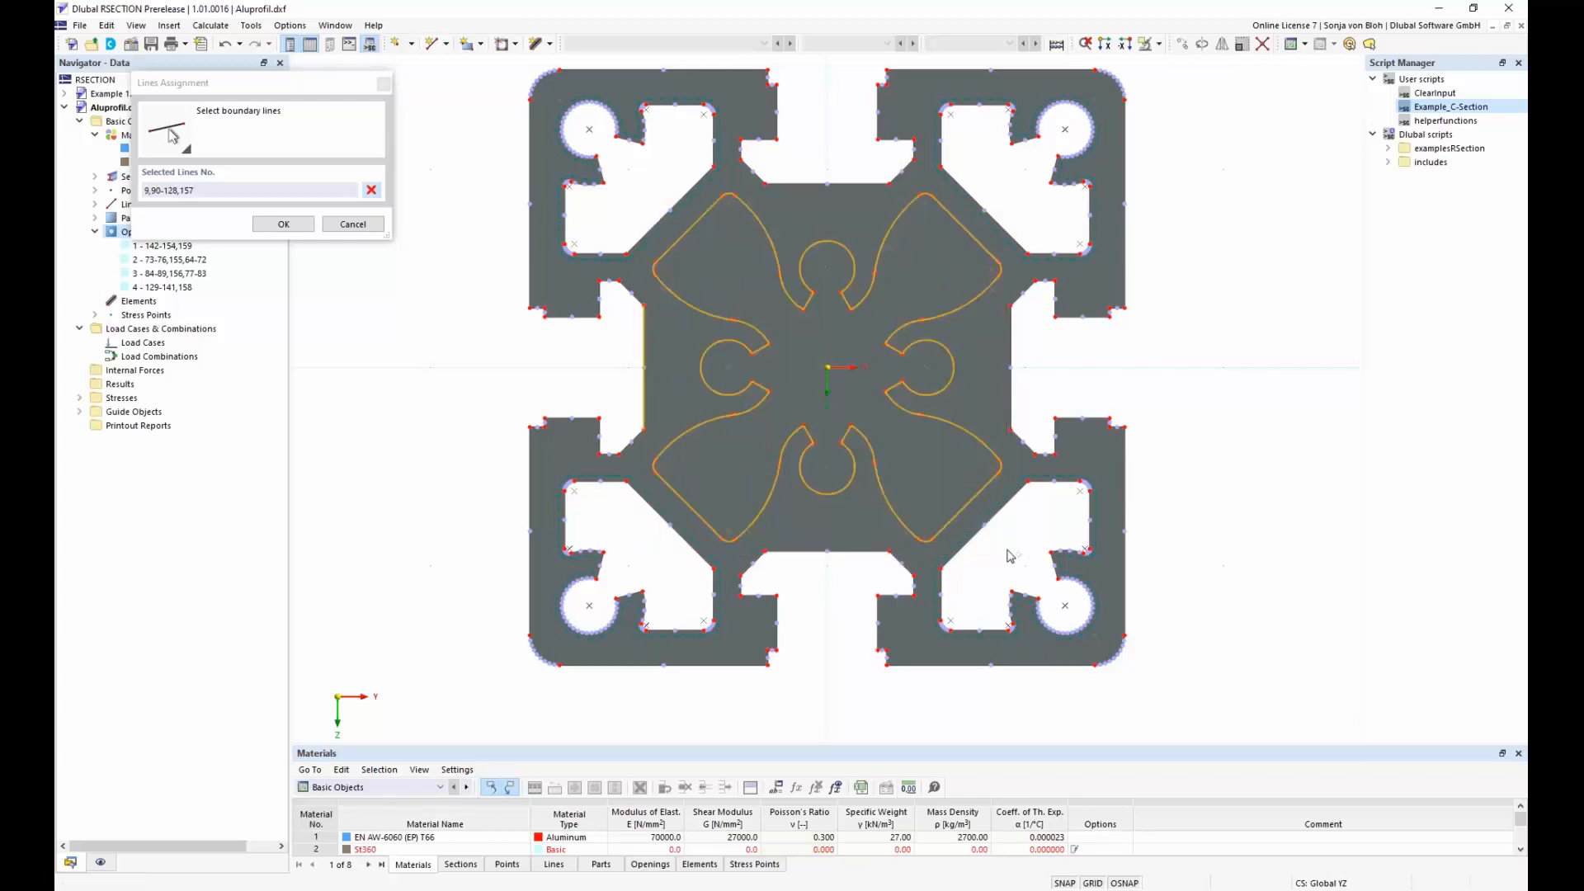
{"action": "left_click", "coordinate": [644, 342]}
{"action": "left_click", "coordinate": [283, 228]}
{"action": "left_click", "coordinate": [283, 227]}
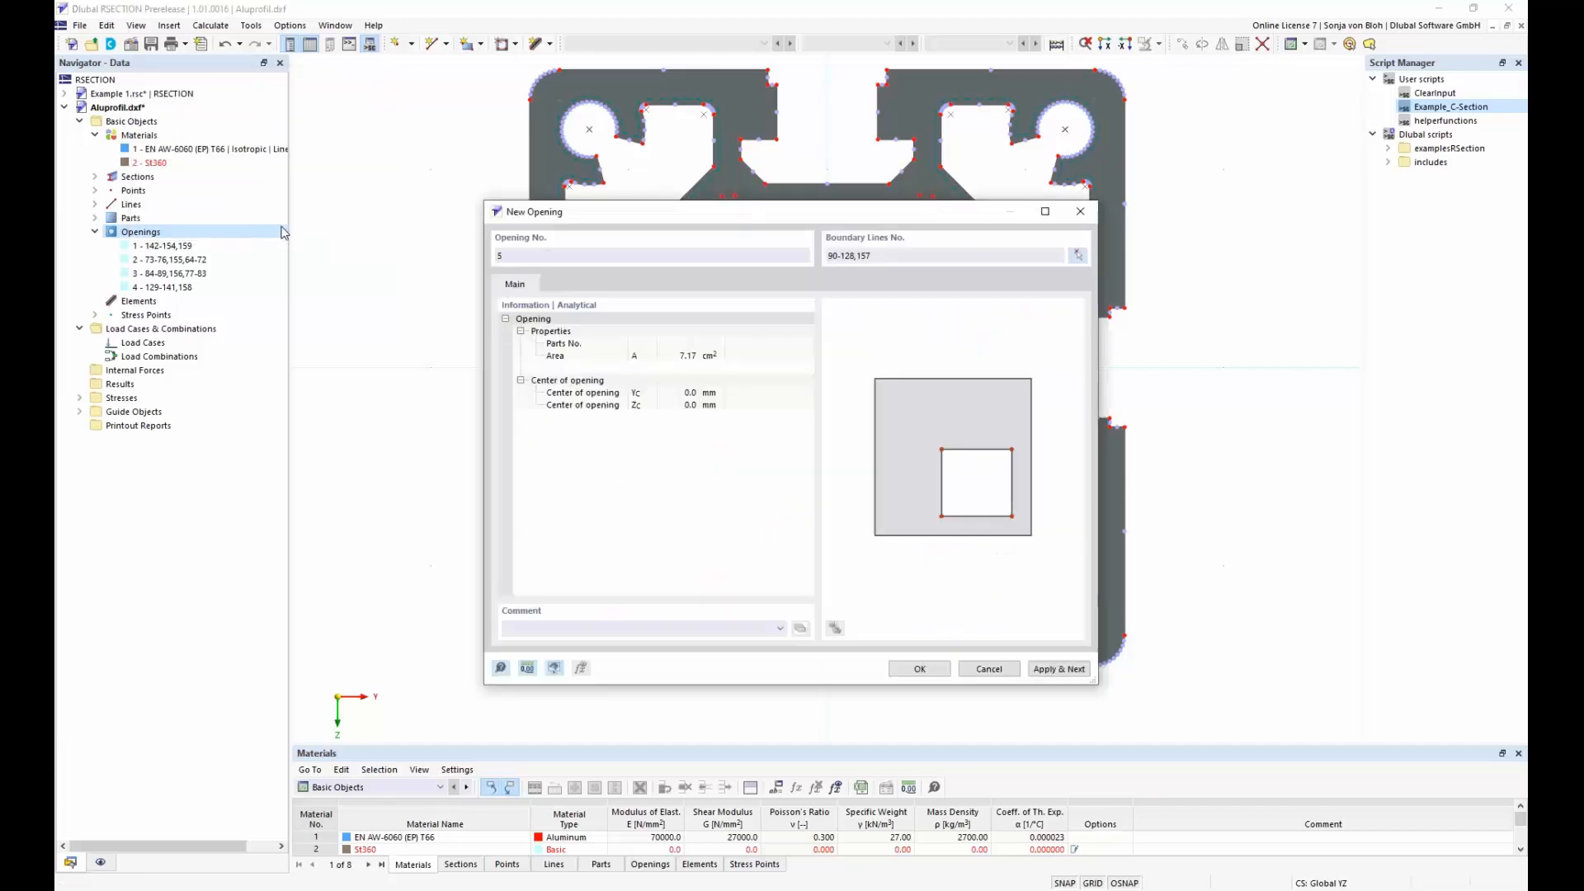
{"action": "left_click", "coordinate": [926, 673]}
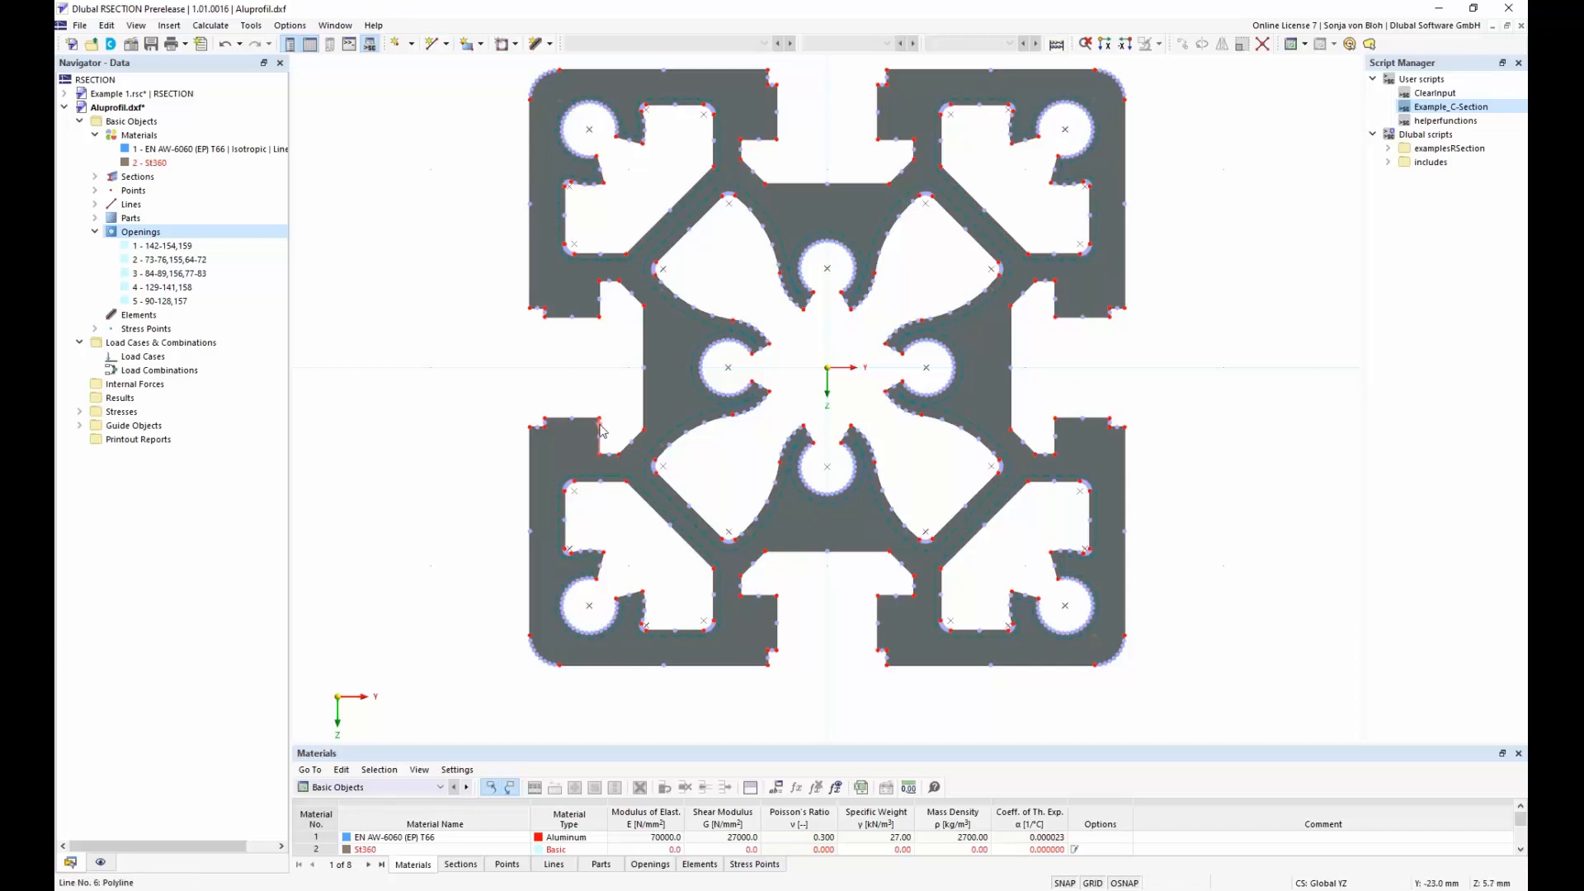
Step: Create a new model named Example 3 in the RSECTION series with Finite Element Analysis as the analysis method
{"action": "left_click", "coordinate": [80, 27]}
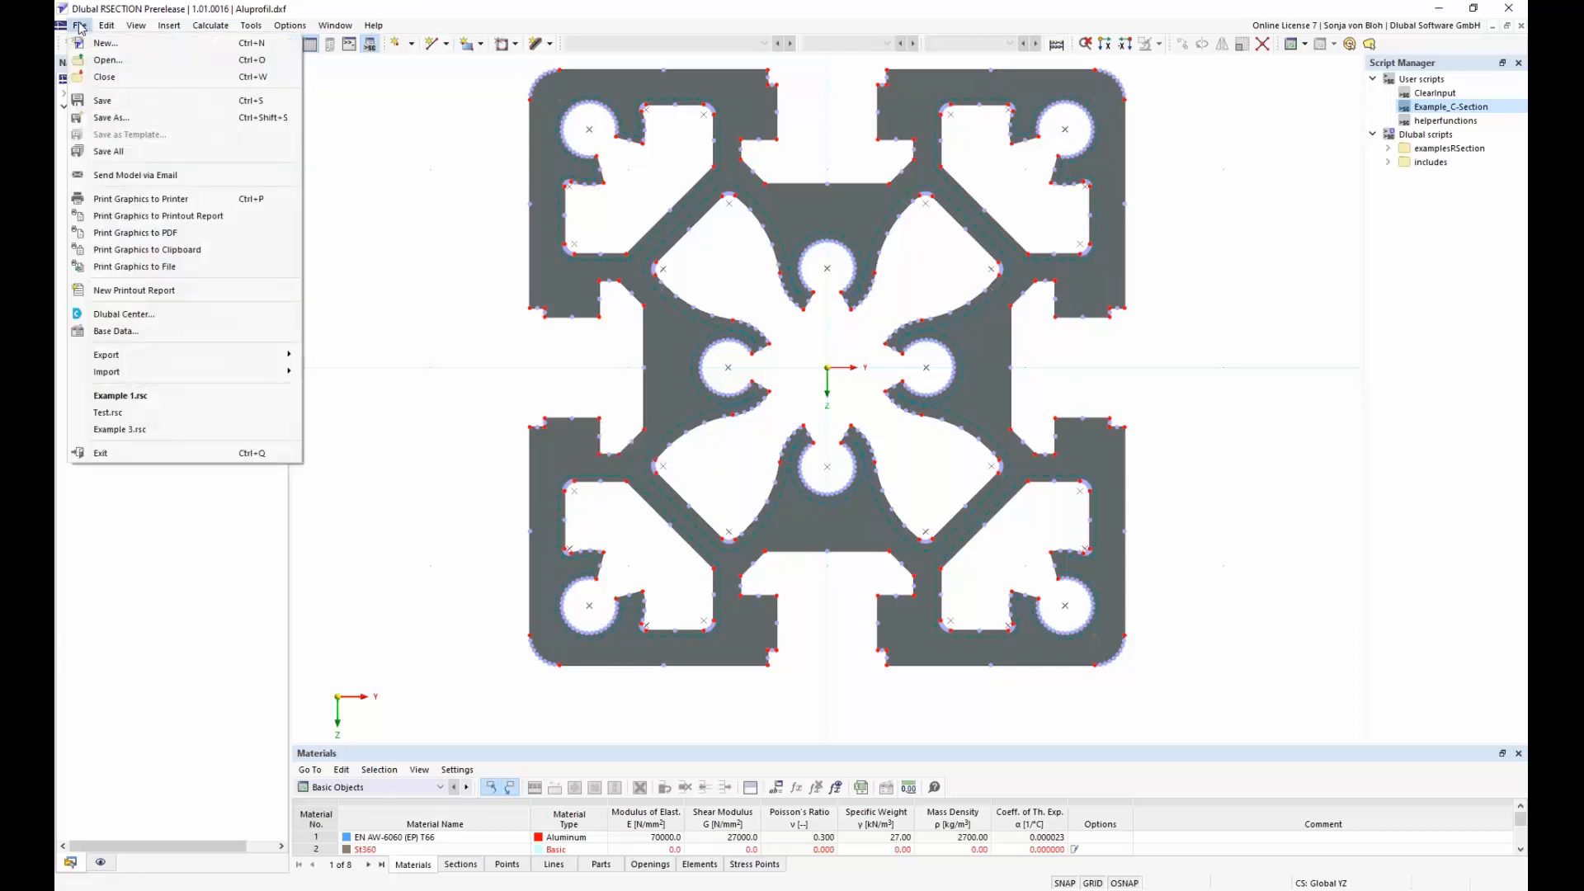
{"action": "left_click", "coordinate": [102, 43]}
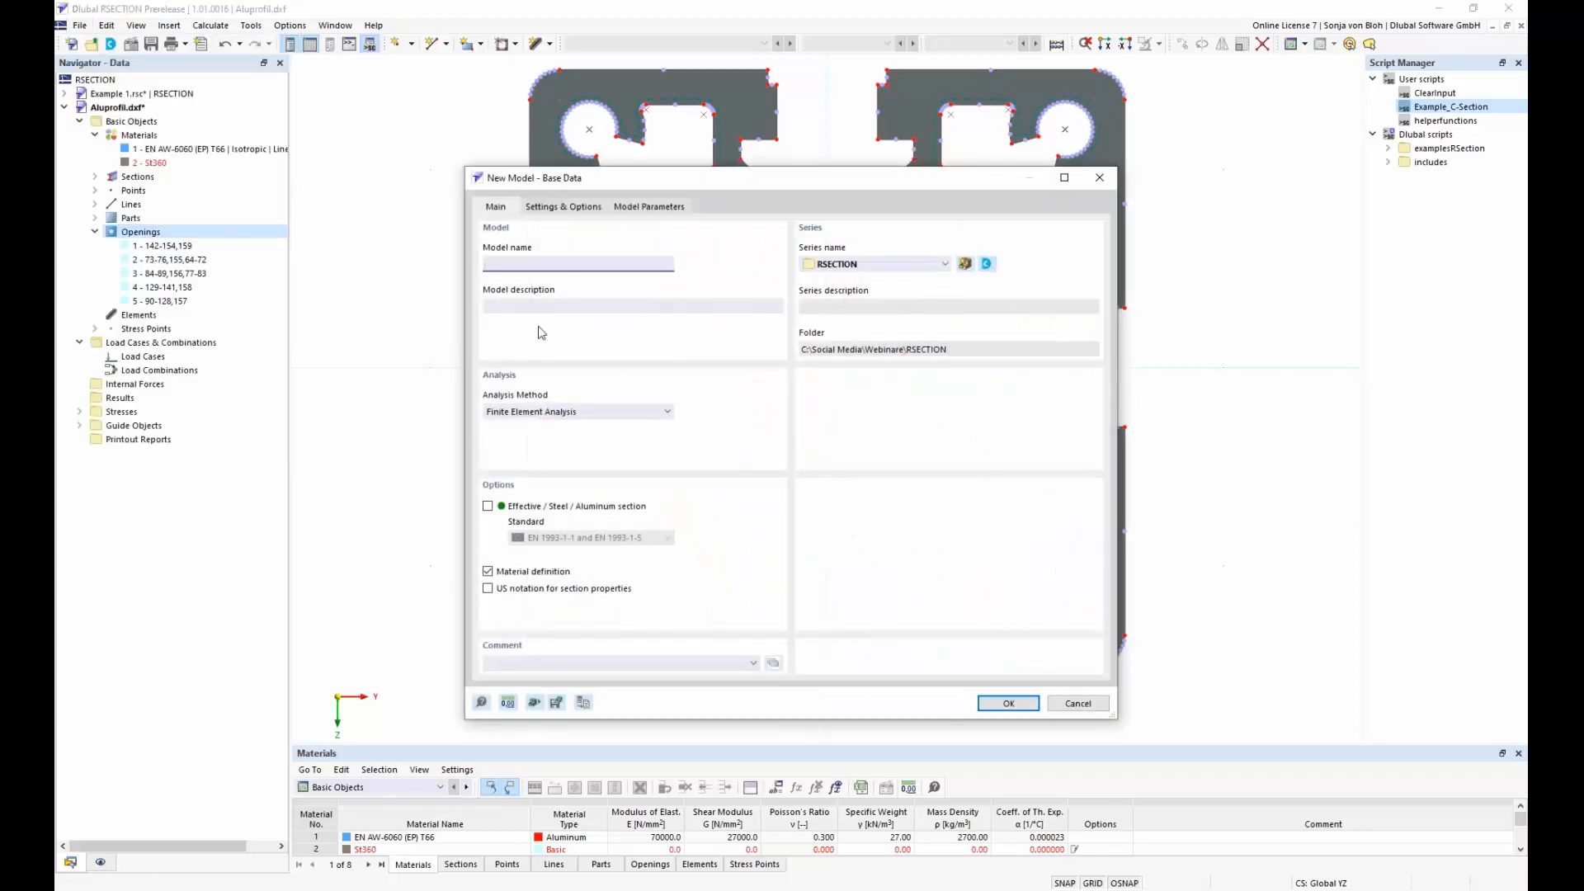
{"action": "type", "text": "Example 3"}
{"action": "left_click", "coordinate": [1012, 706]}
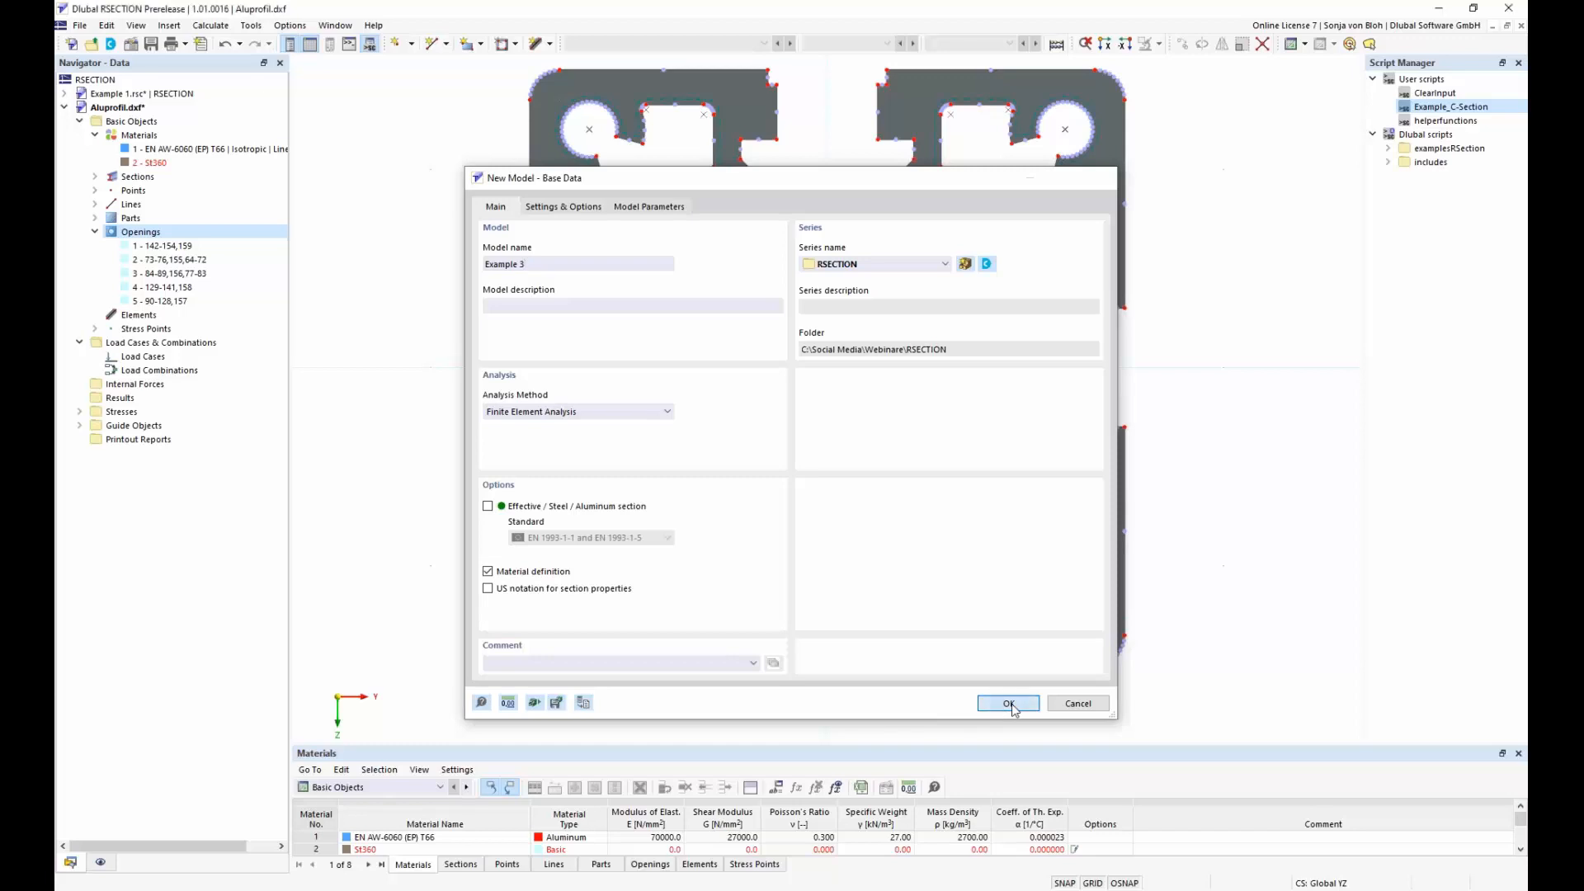
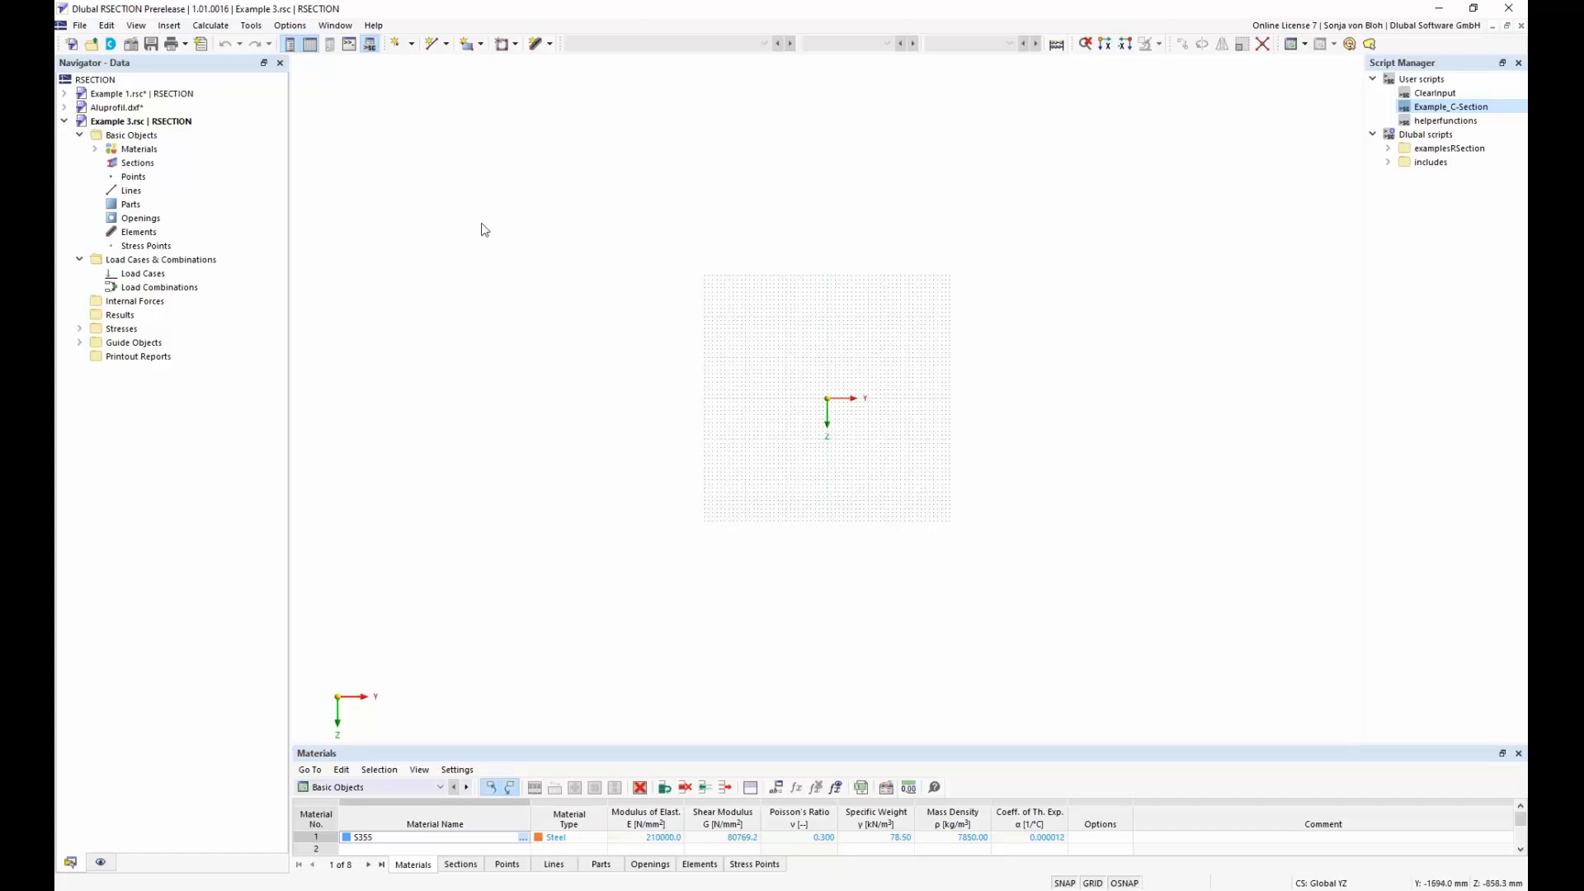
Step: Open the console and look up the description of the points object's coordinate_1 property, inserting nothing
{"action": "left_click", "coordinate": [138, 26]}
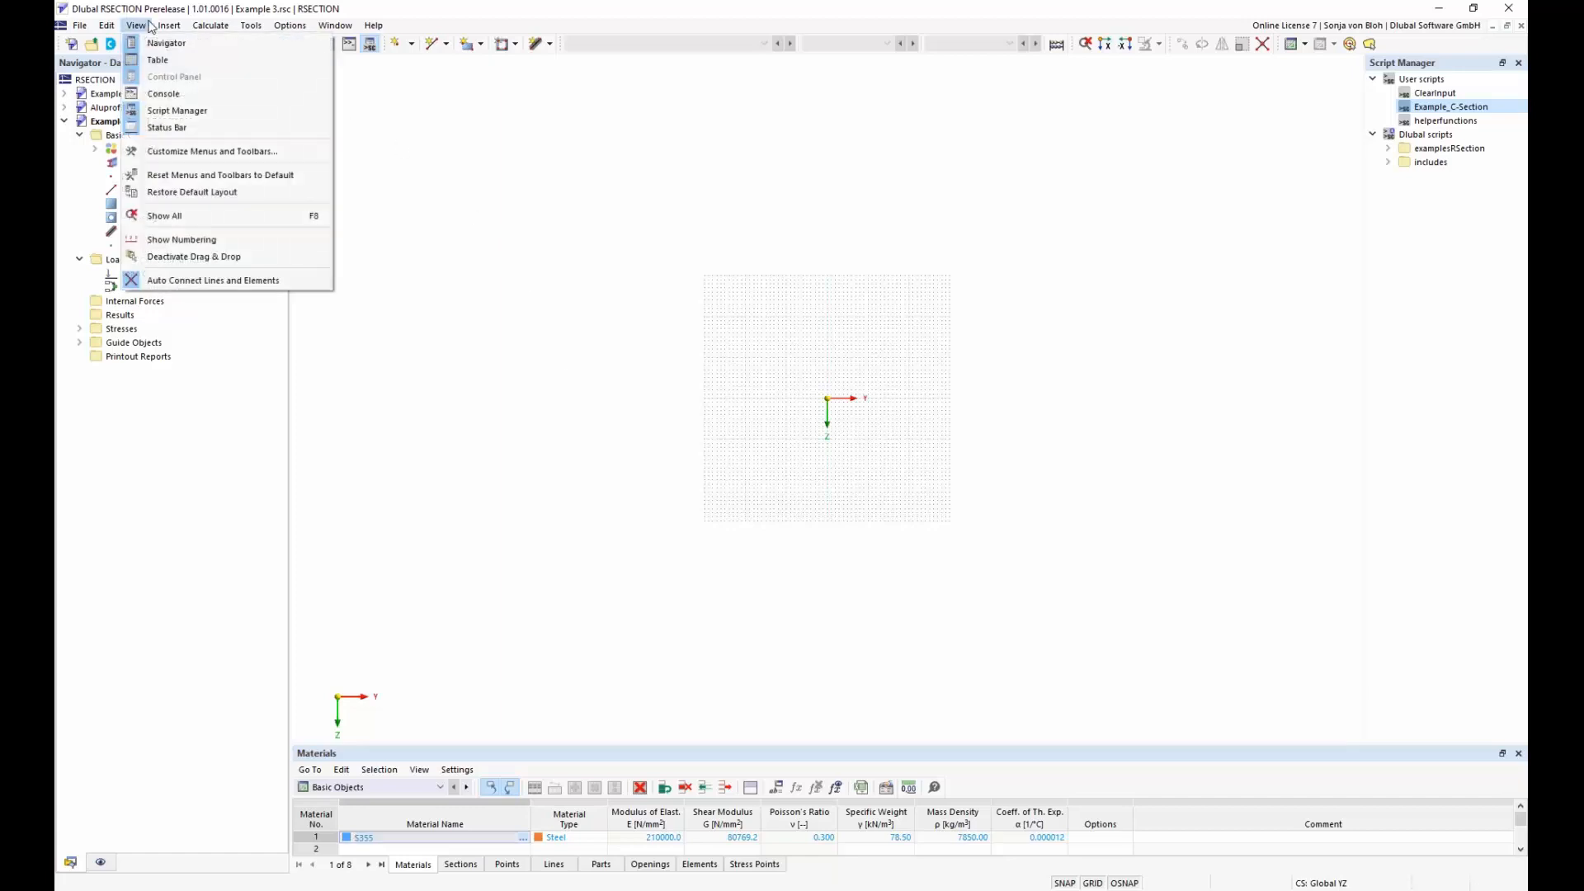
{"action": "left_click", "coordinate": [164, 94]}
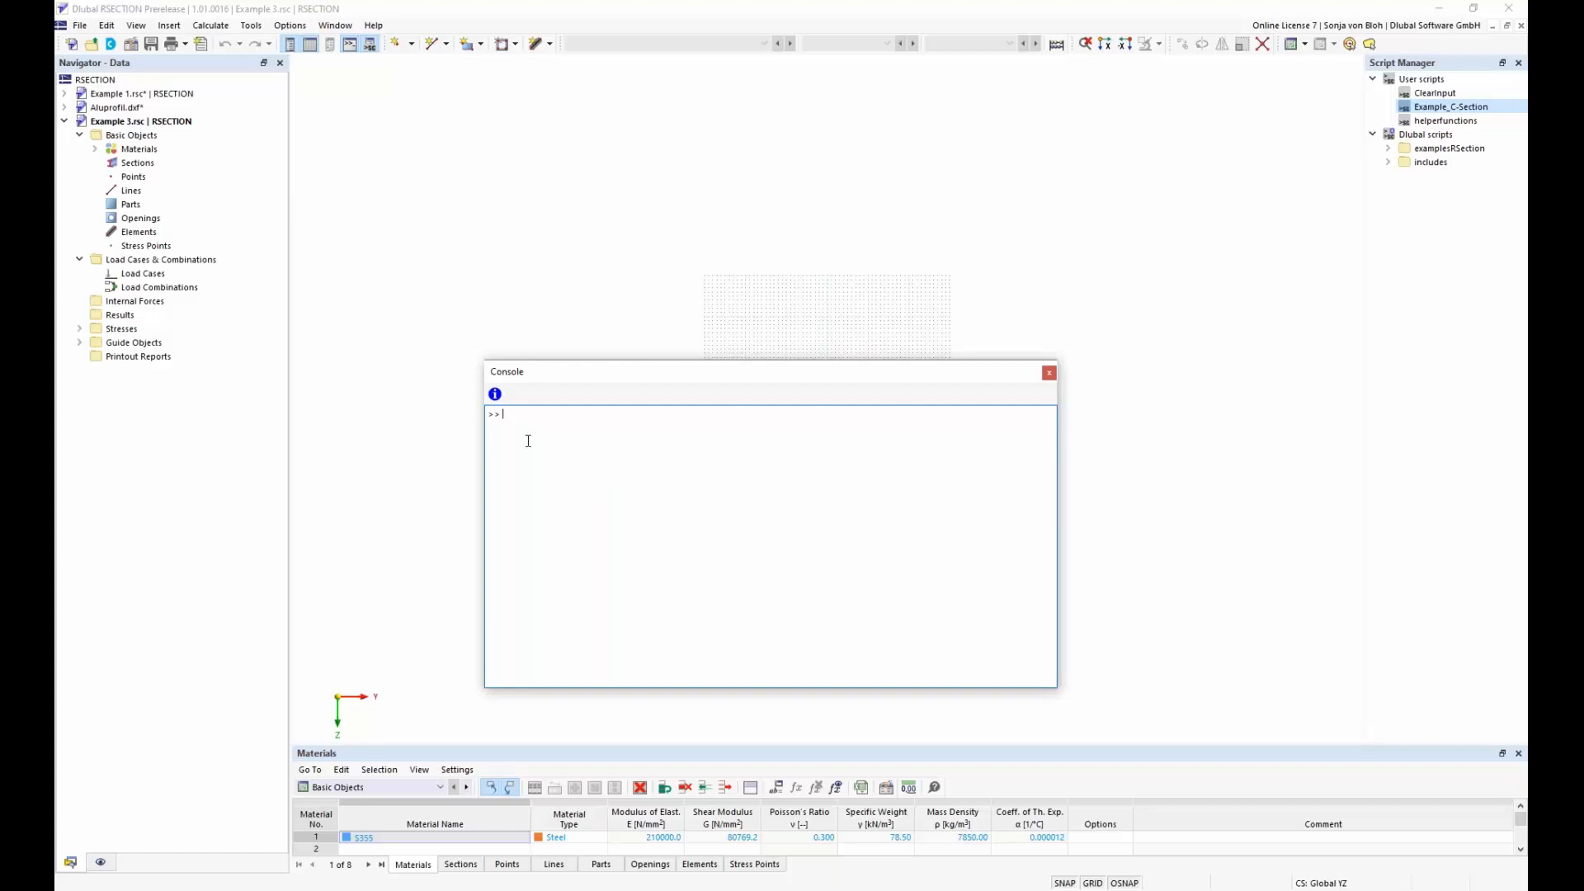
{"action": "left_click", "coordinate": [496, 395]}
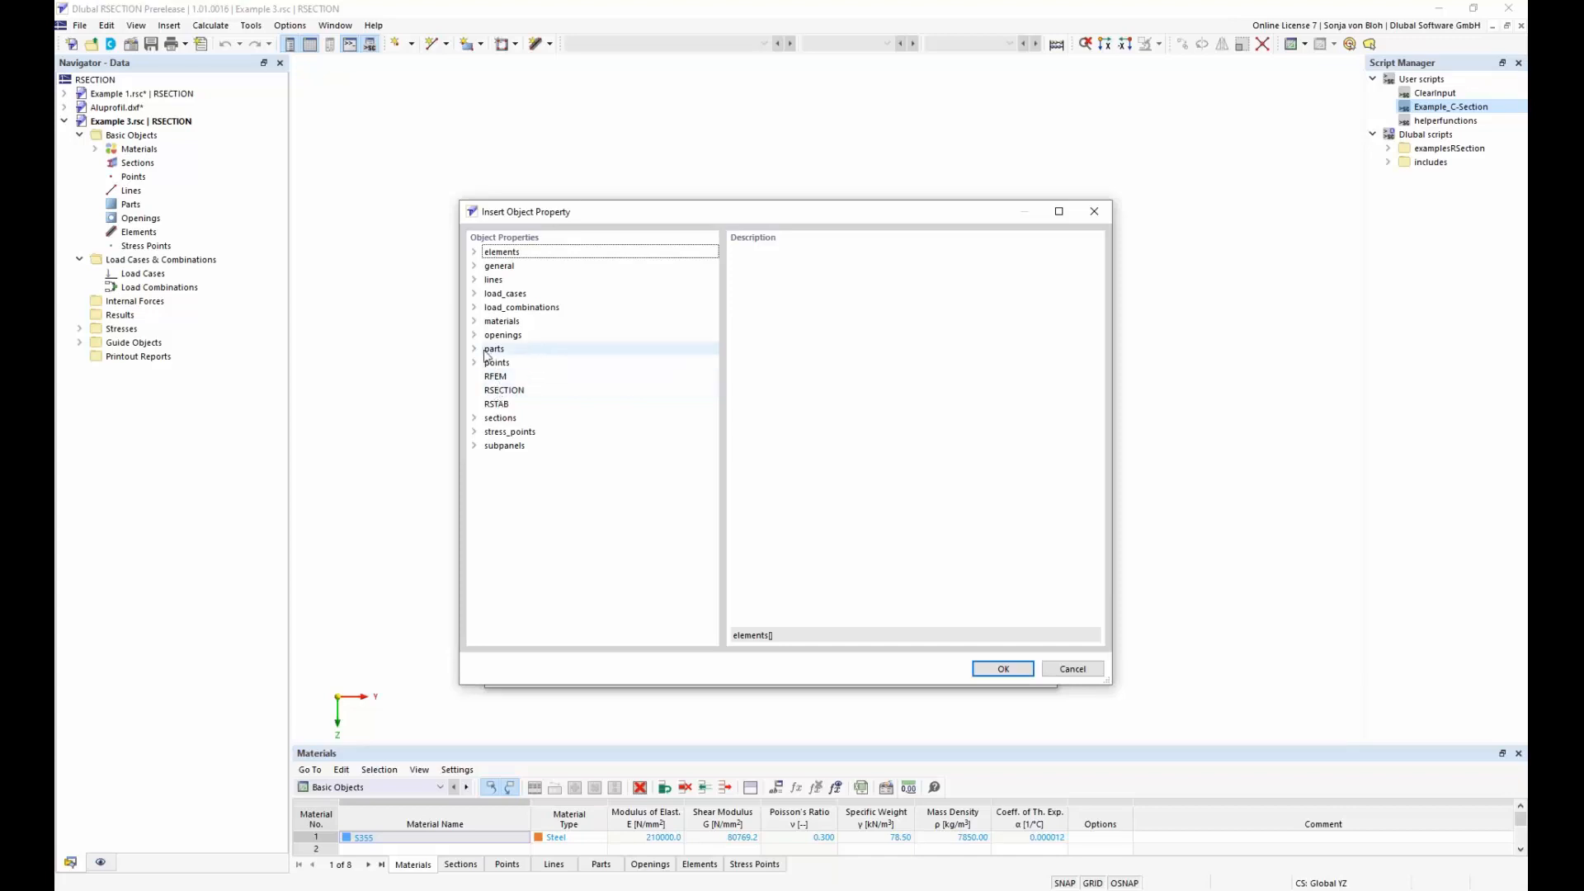
{"action": "left_click", "coordinate": [475, 362]}
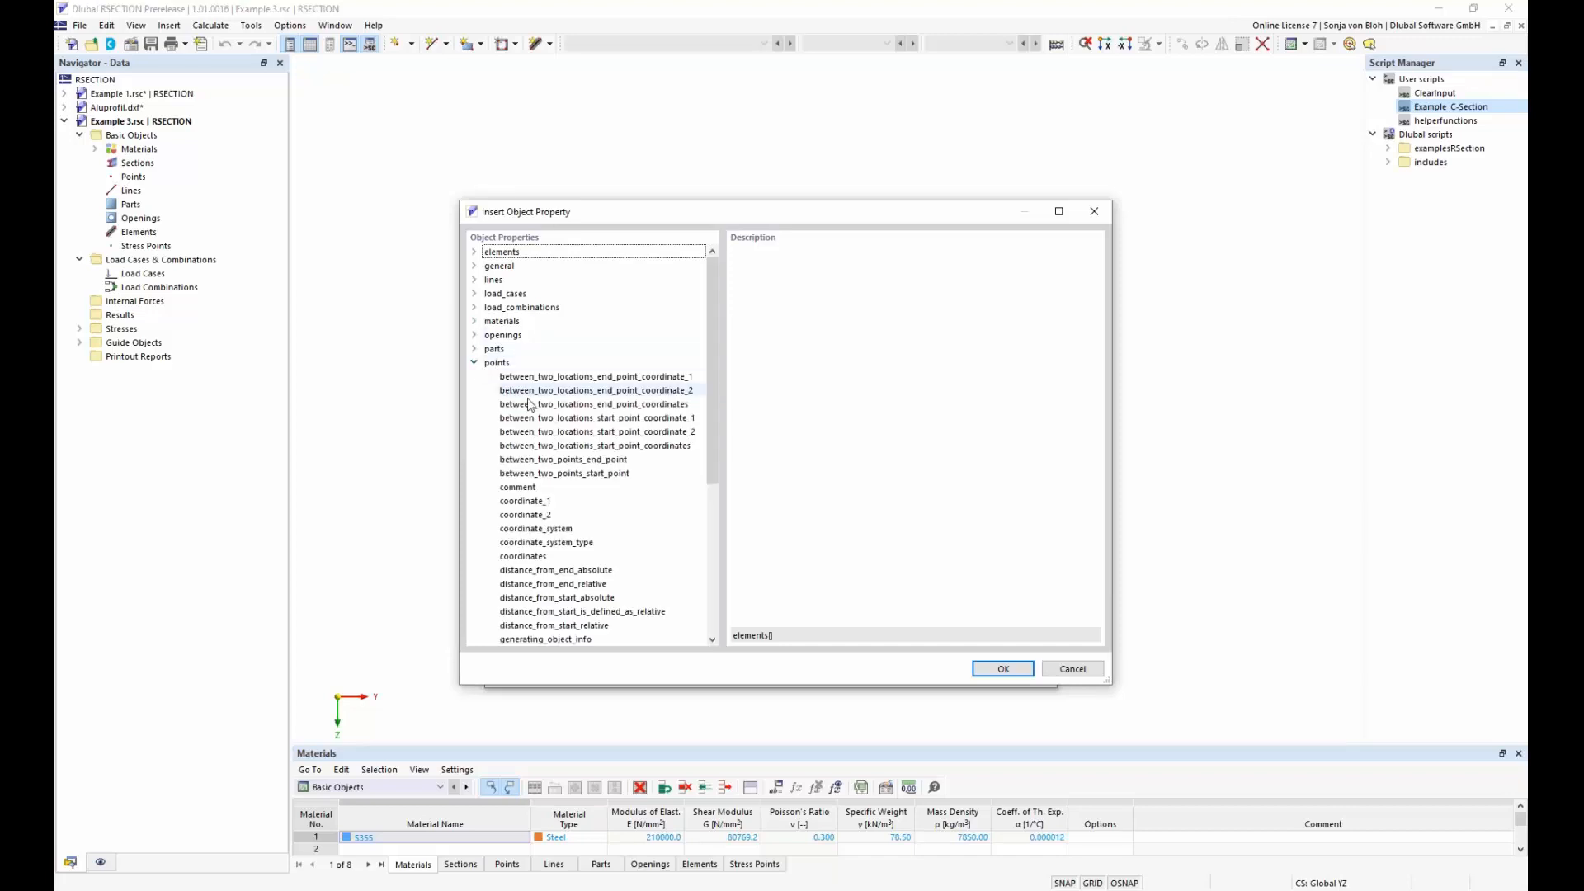
{"action": "left_click", "coordinate": [537, 502]}
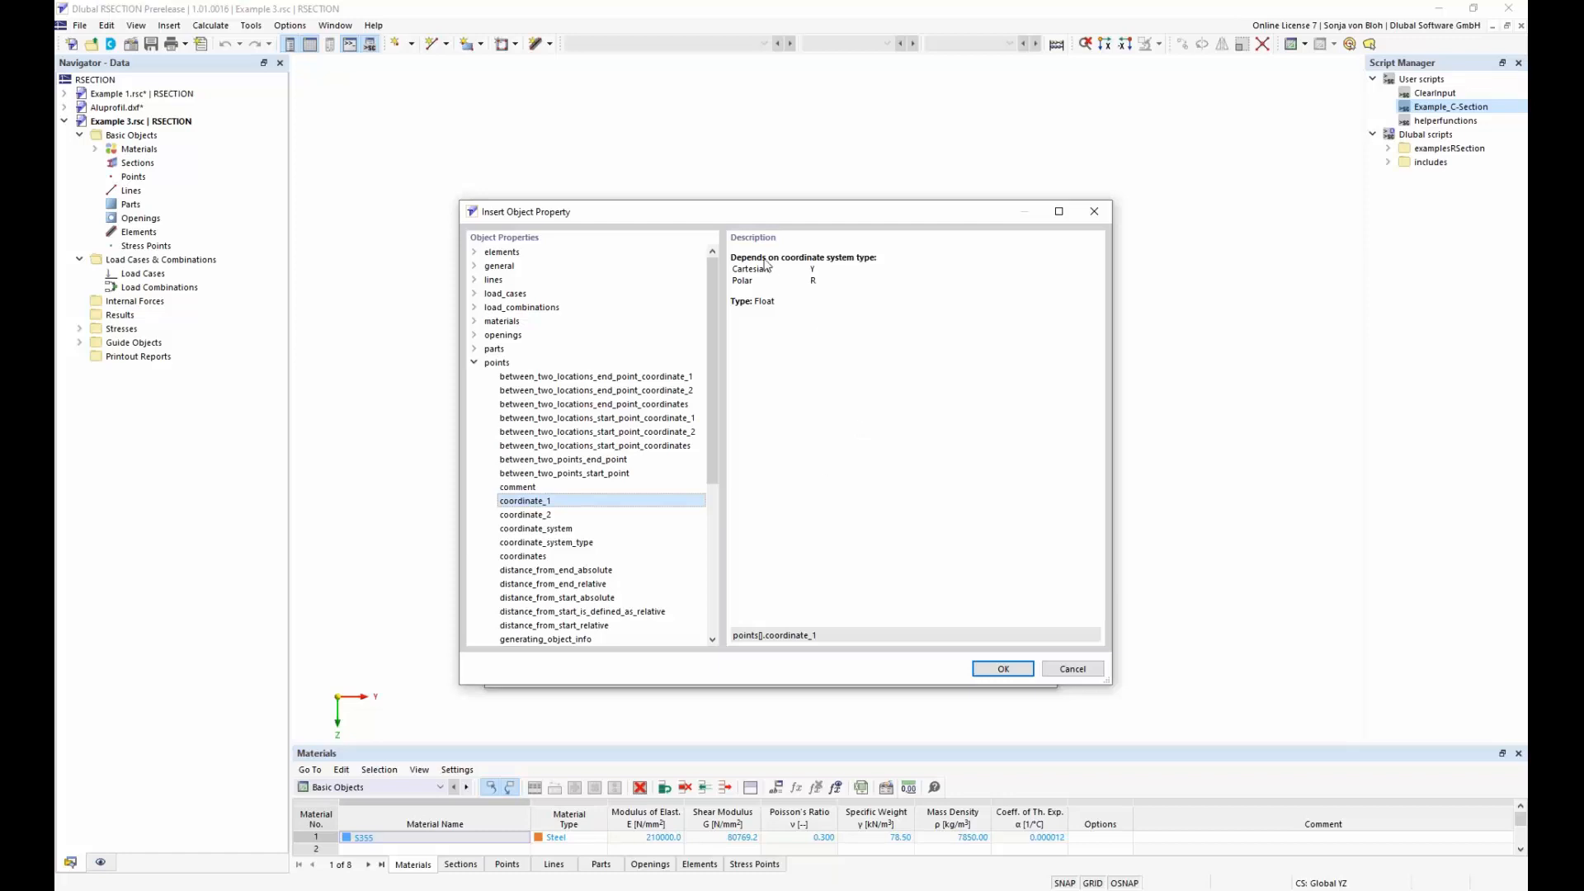
{"action": "left_click", "coordinate": [1073, 669]}
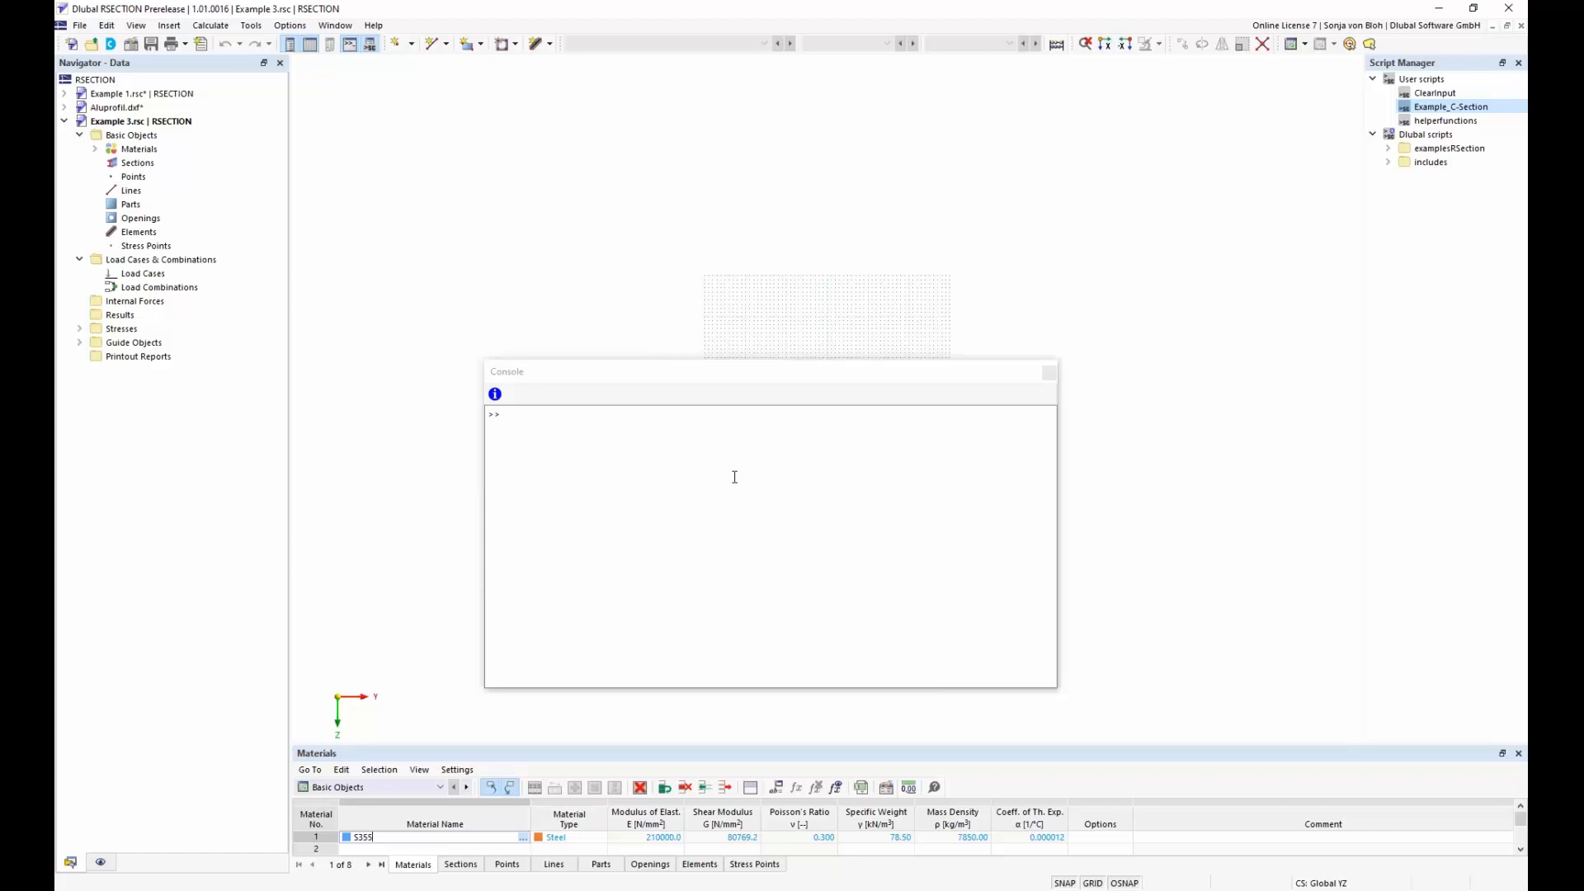
Step: Show the table of points and create point 1 from the console with points.create(1)
{"action": "left_click", "coordinate": [505, 864]}
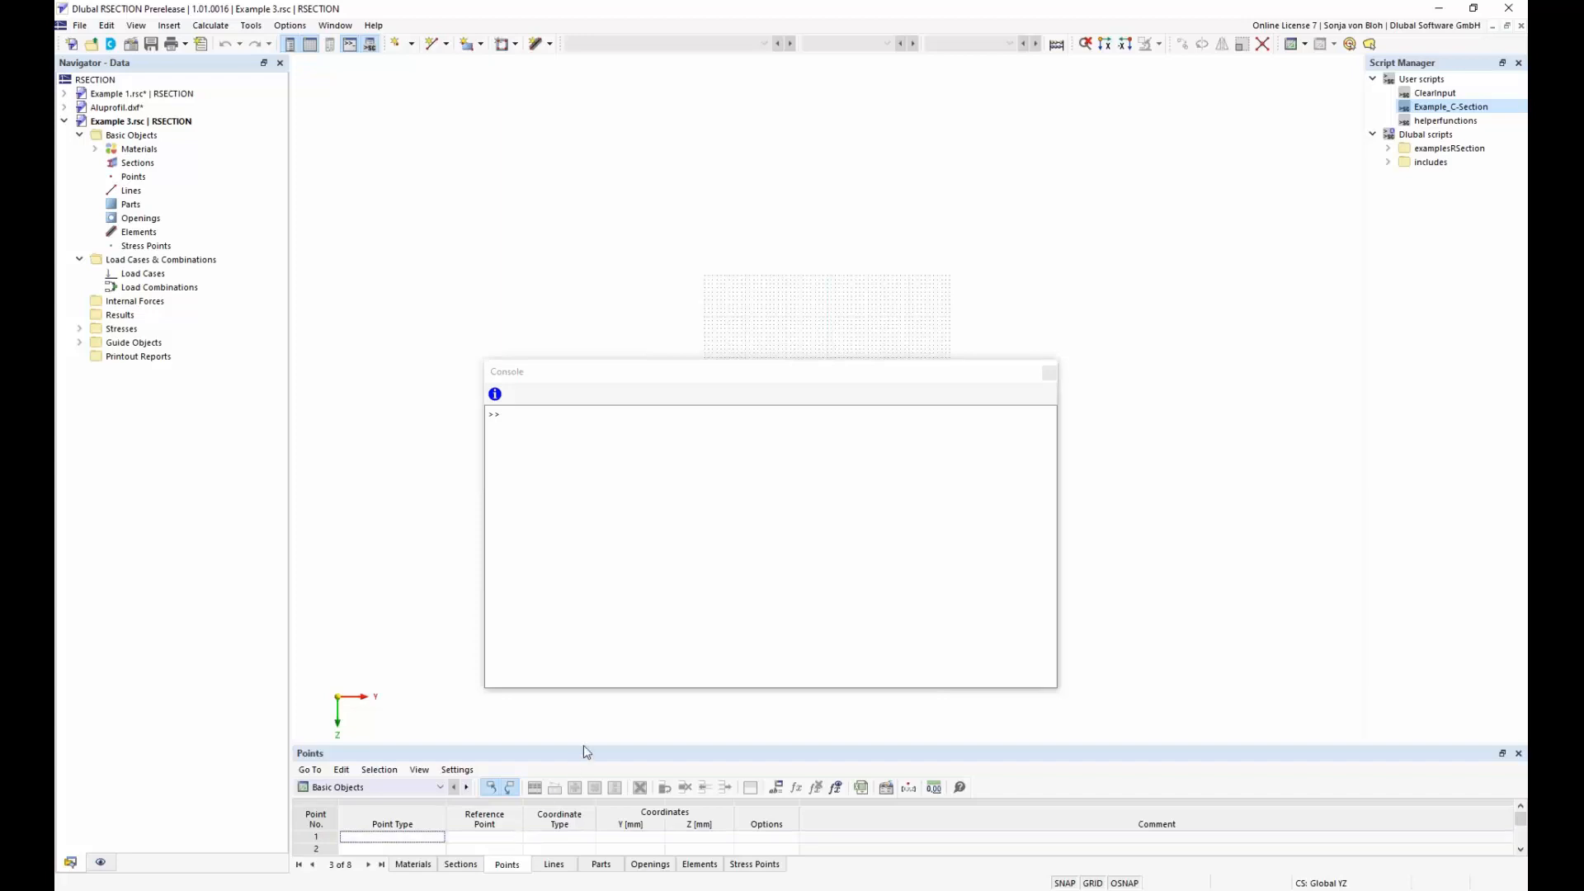
{"action": "left_click", "coordinate": [523, 427]}
{"action": "type", "text": "poi"}
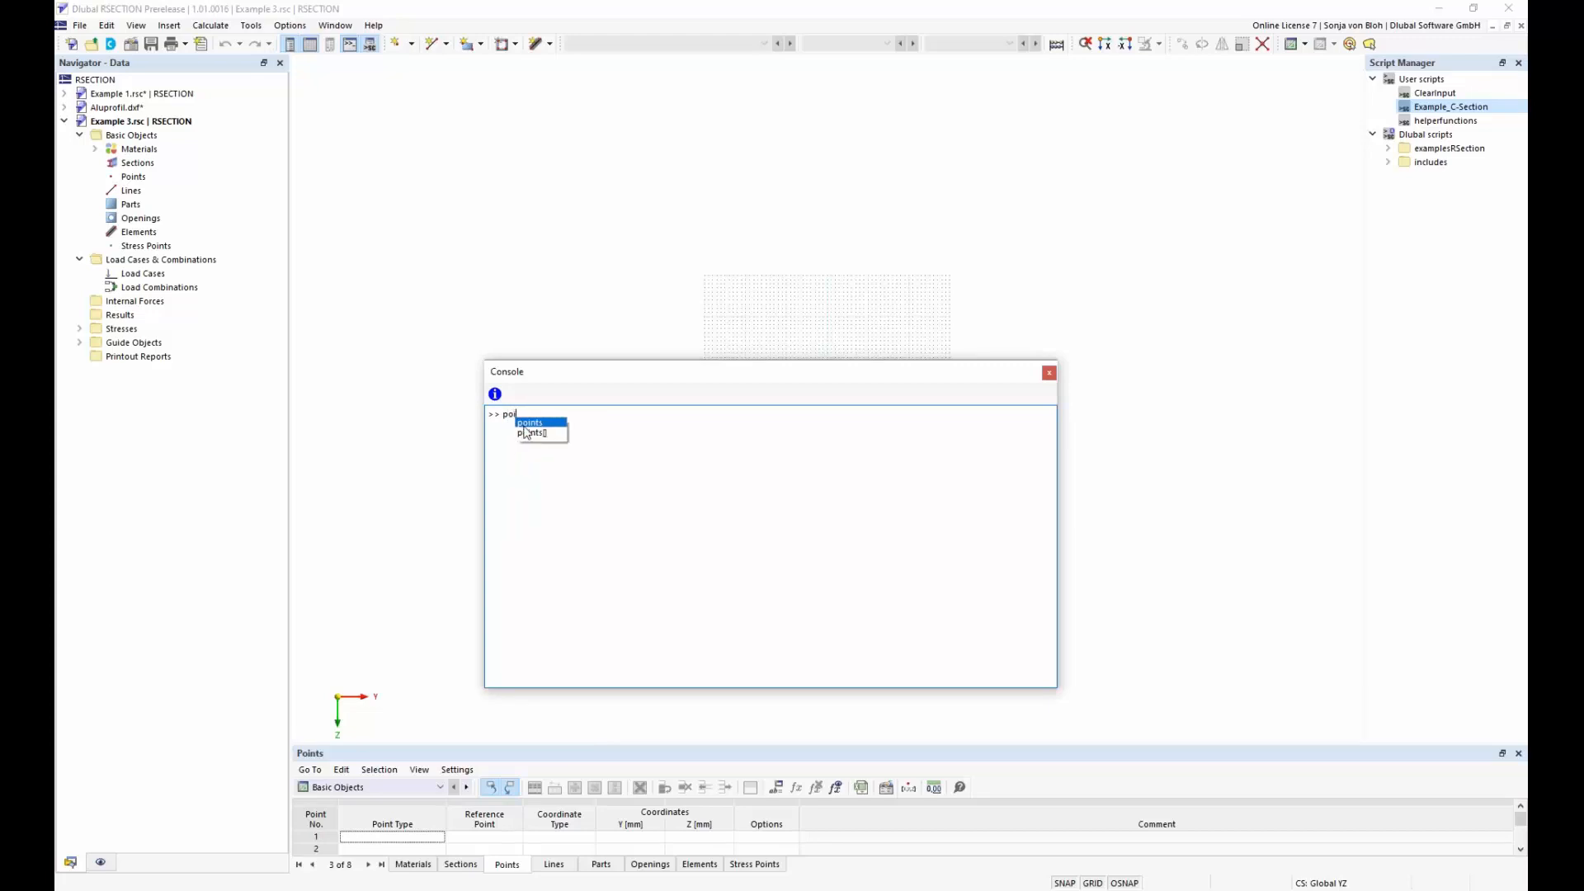
{"action": "key", "text": "Return"}
{"action": "type", "text": "."}
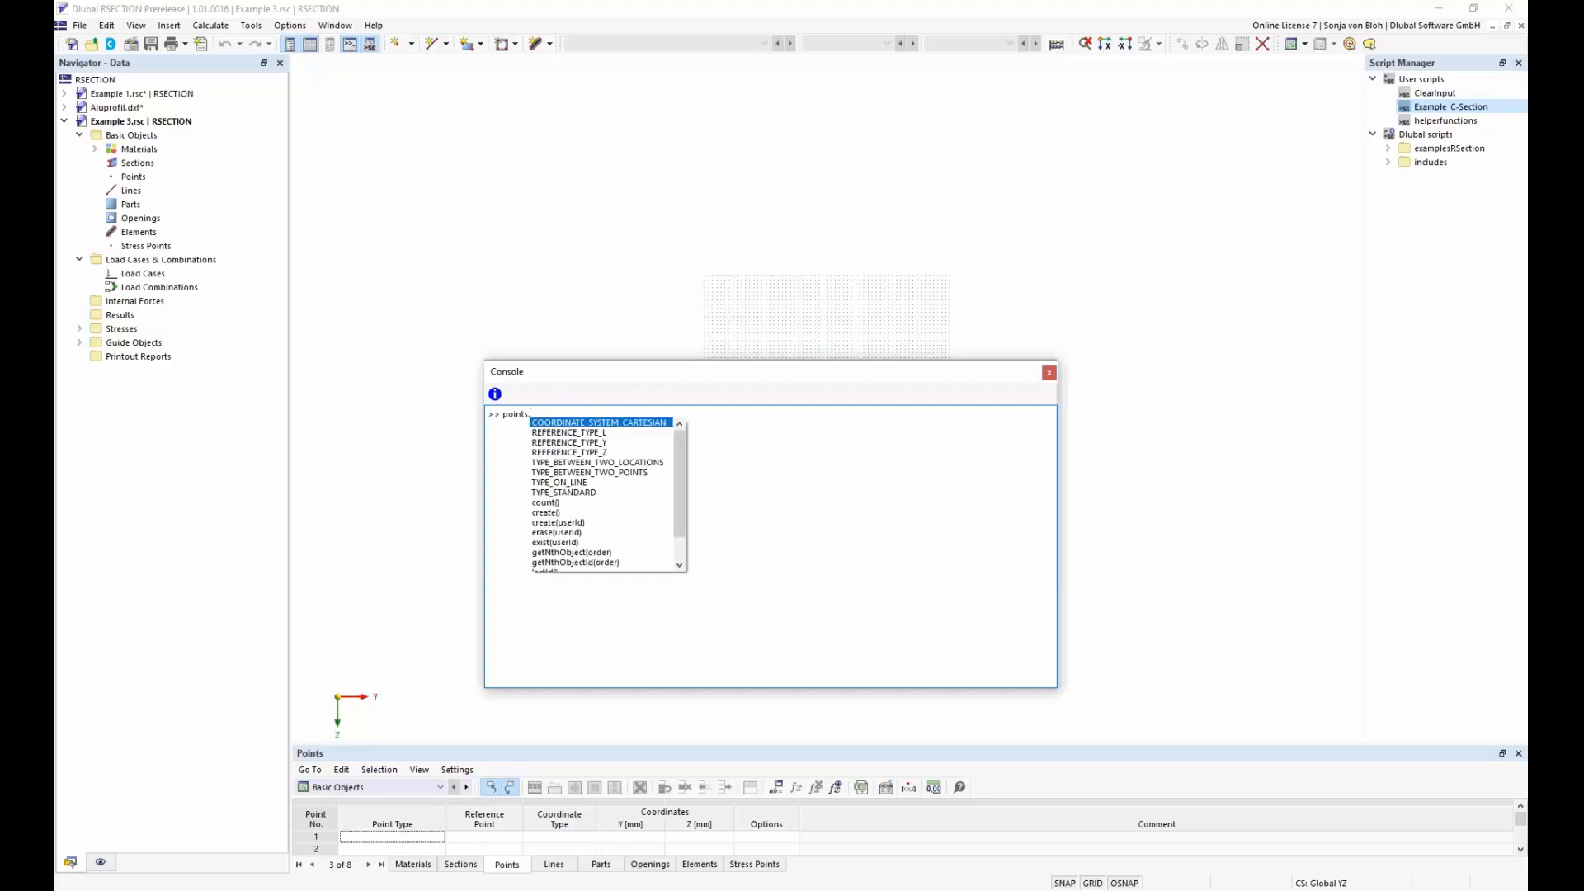
{"action": "type", "text": "create"}
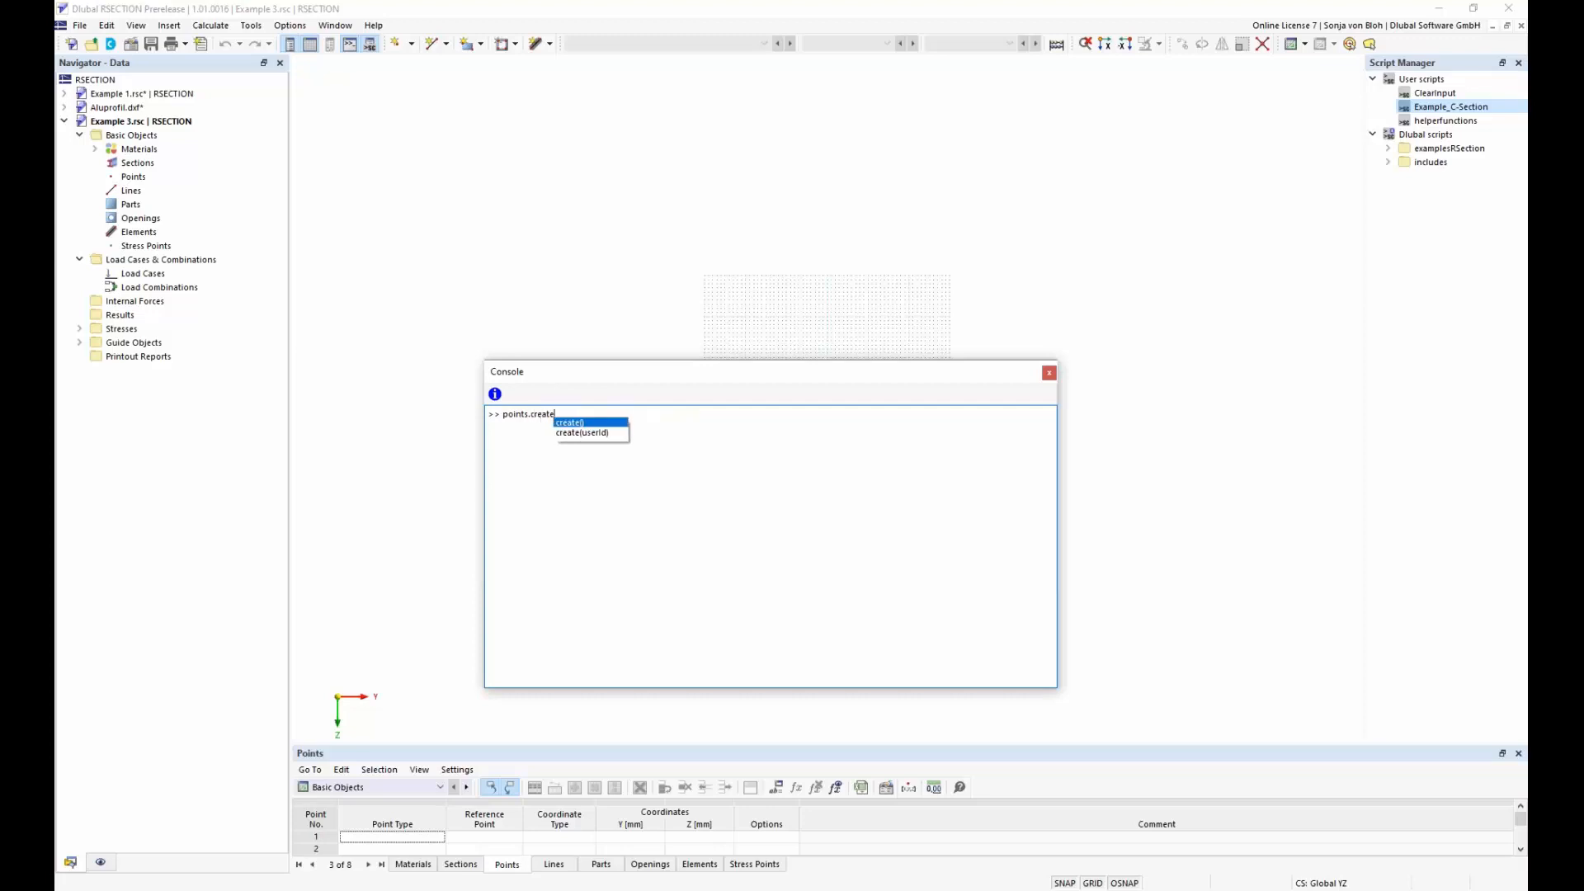
{"action": "key", "text": "Escape"}
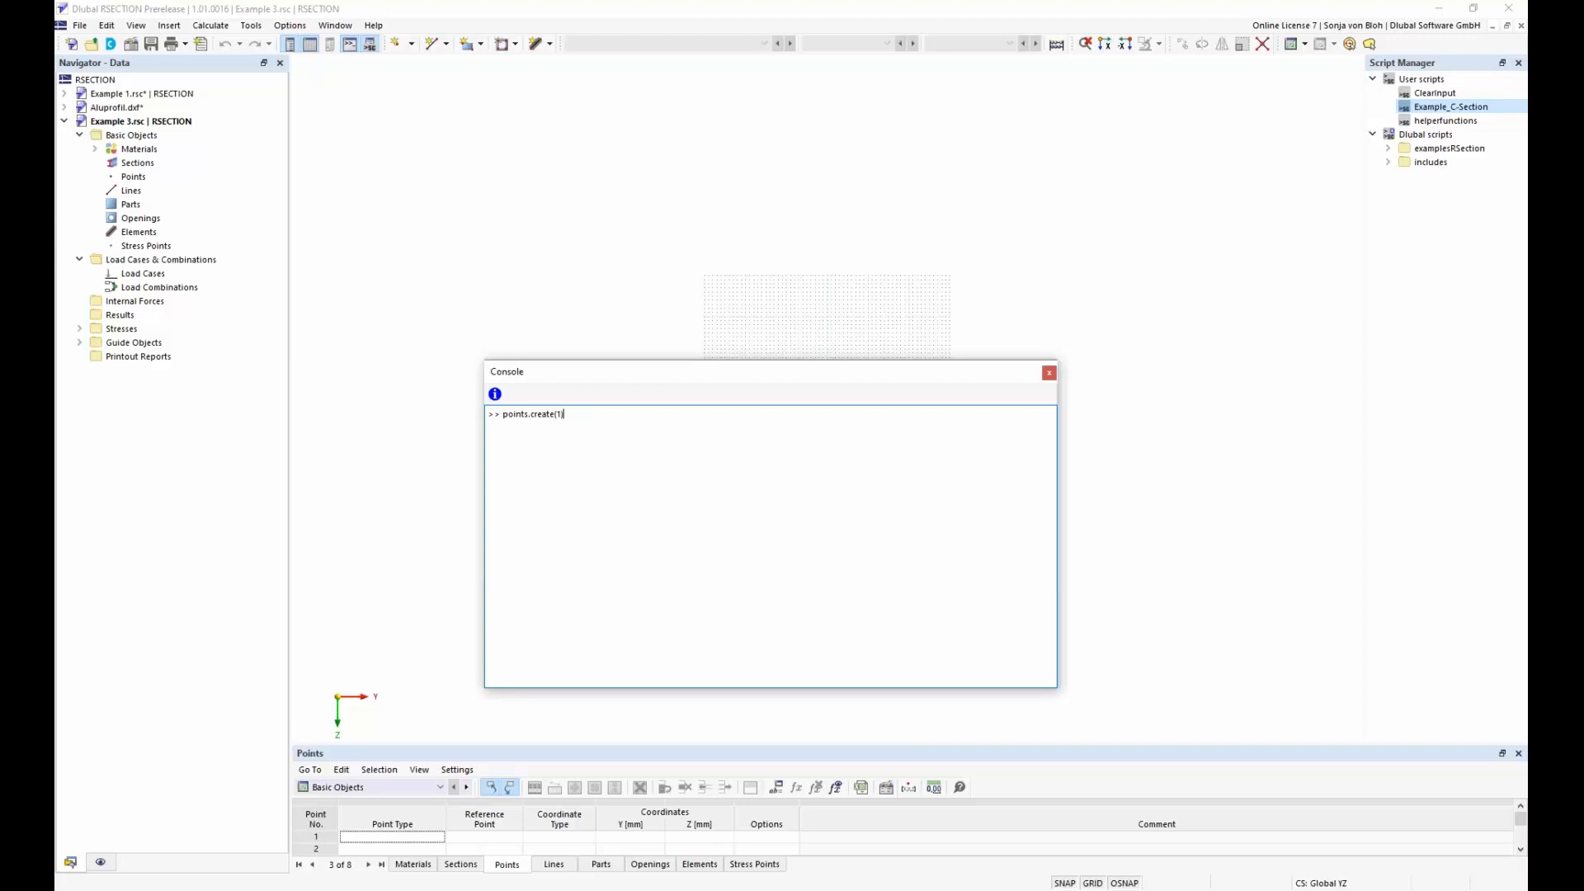
{"action": "key", "text": "Return"}
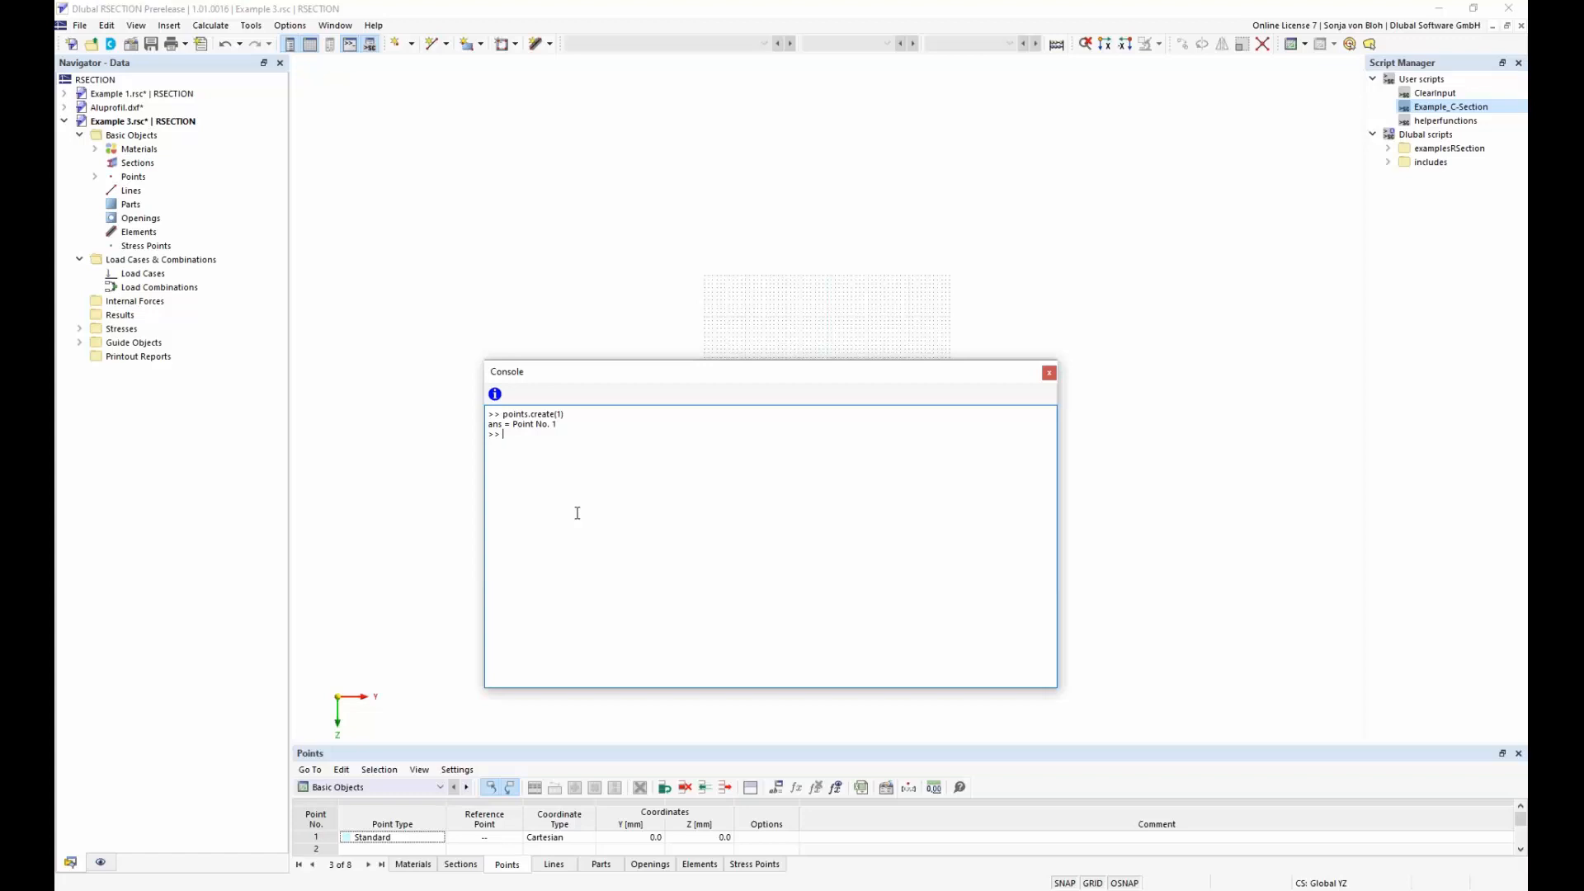
Step: Set point 1's Y coordinate from the console with points[1].coordinate_1=0.005
{"action": "type", "text": "points[1"}
{"action": "type", "text": "."}
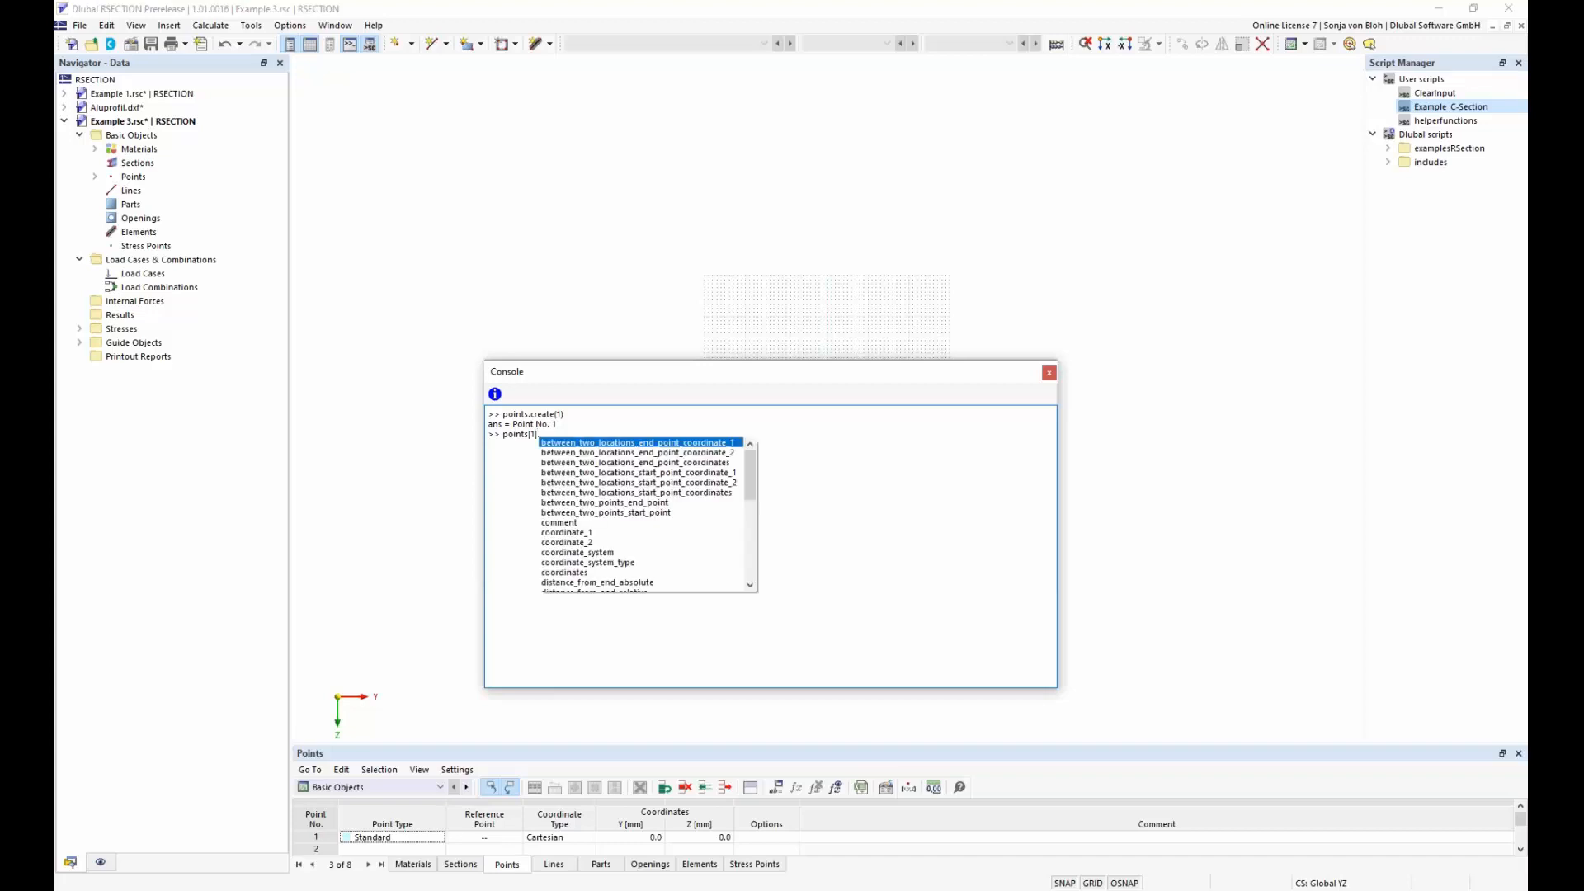
{"action": "double_click", "coordinate": [585, 533]}
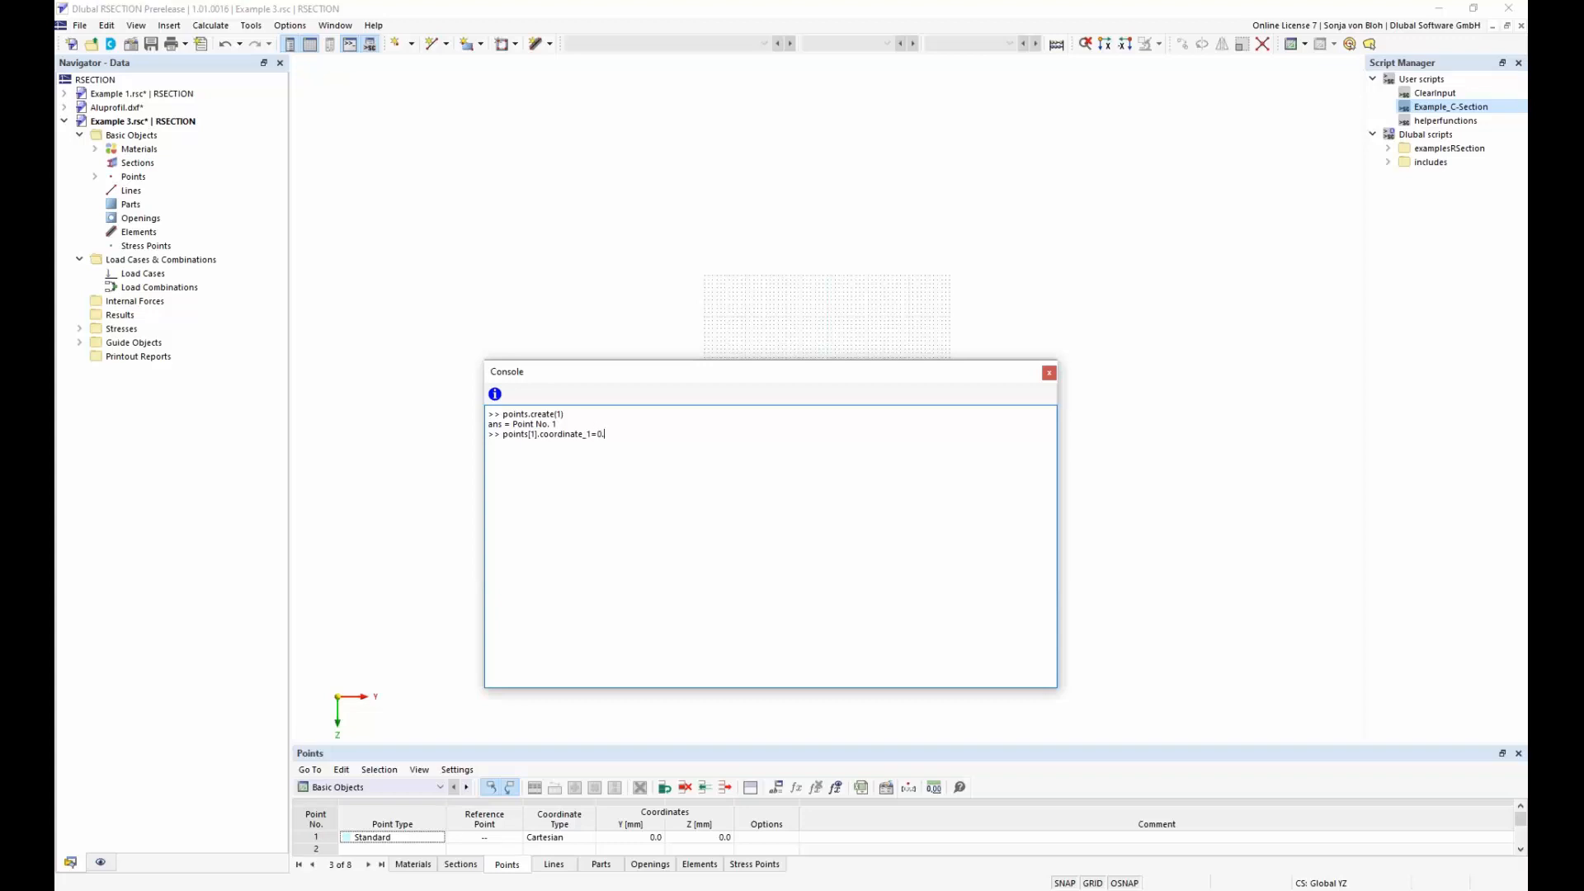
{"action": "type", "text": "005"}
{"action": "key", "text": "Return"}
Step: Set point 1's Z coordinate from the console with points[1].coordinate_2=8mm
{"action": "type", "text": "points"}
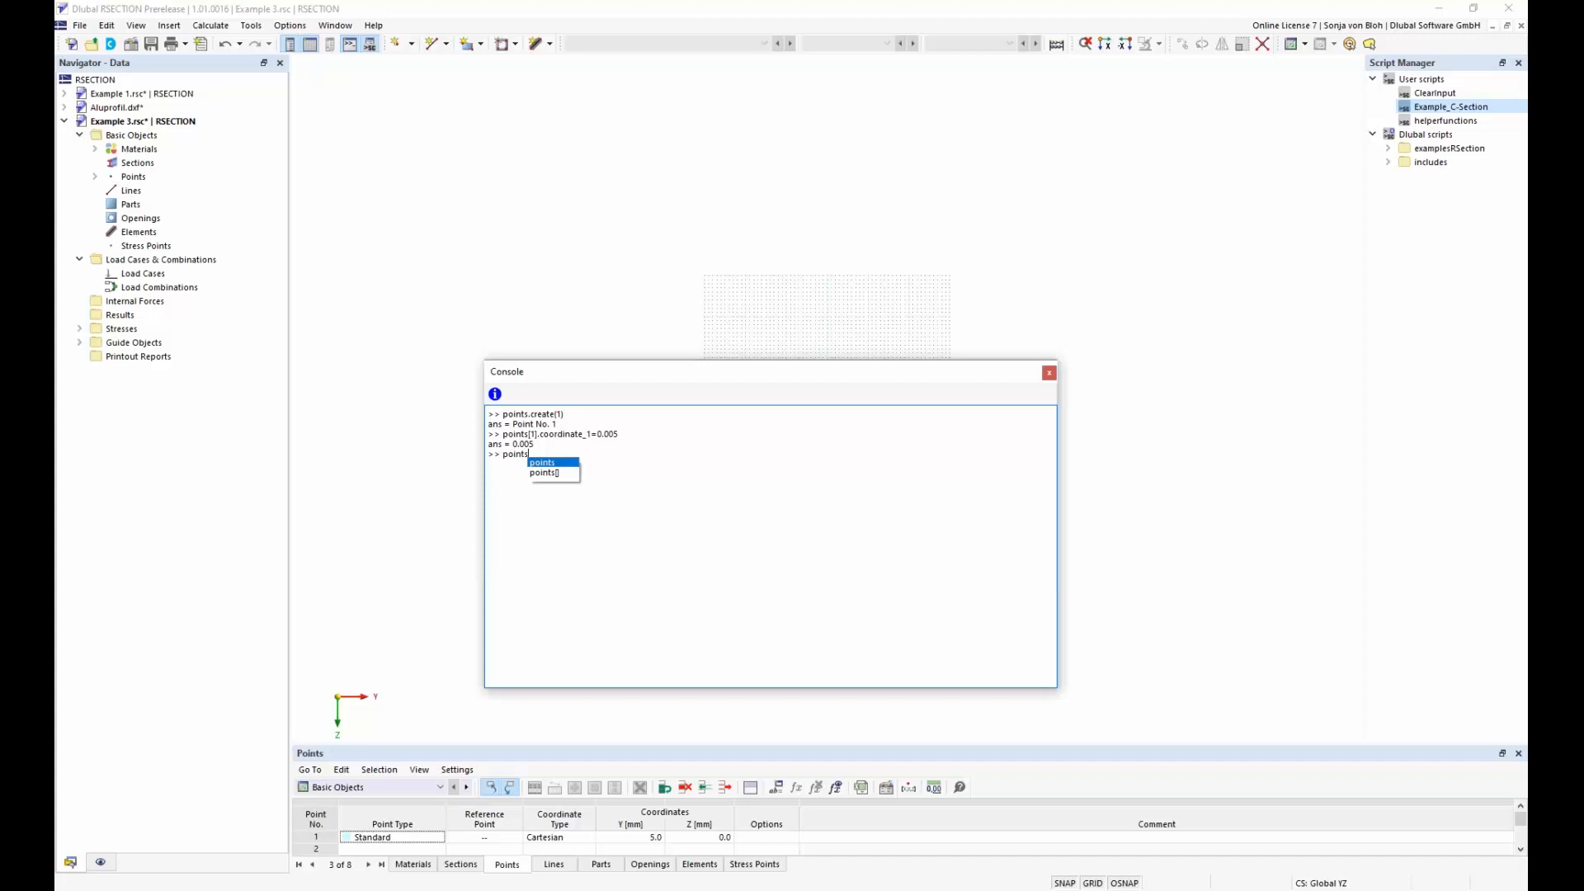
{"action": "type", "text": "[1].coo"}
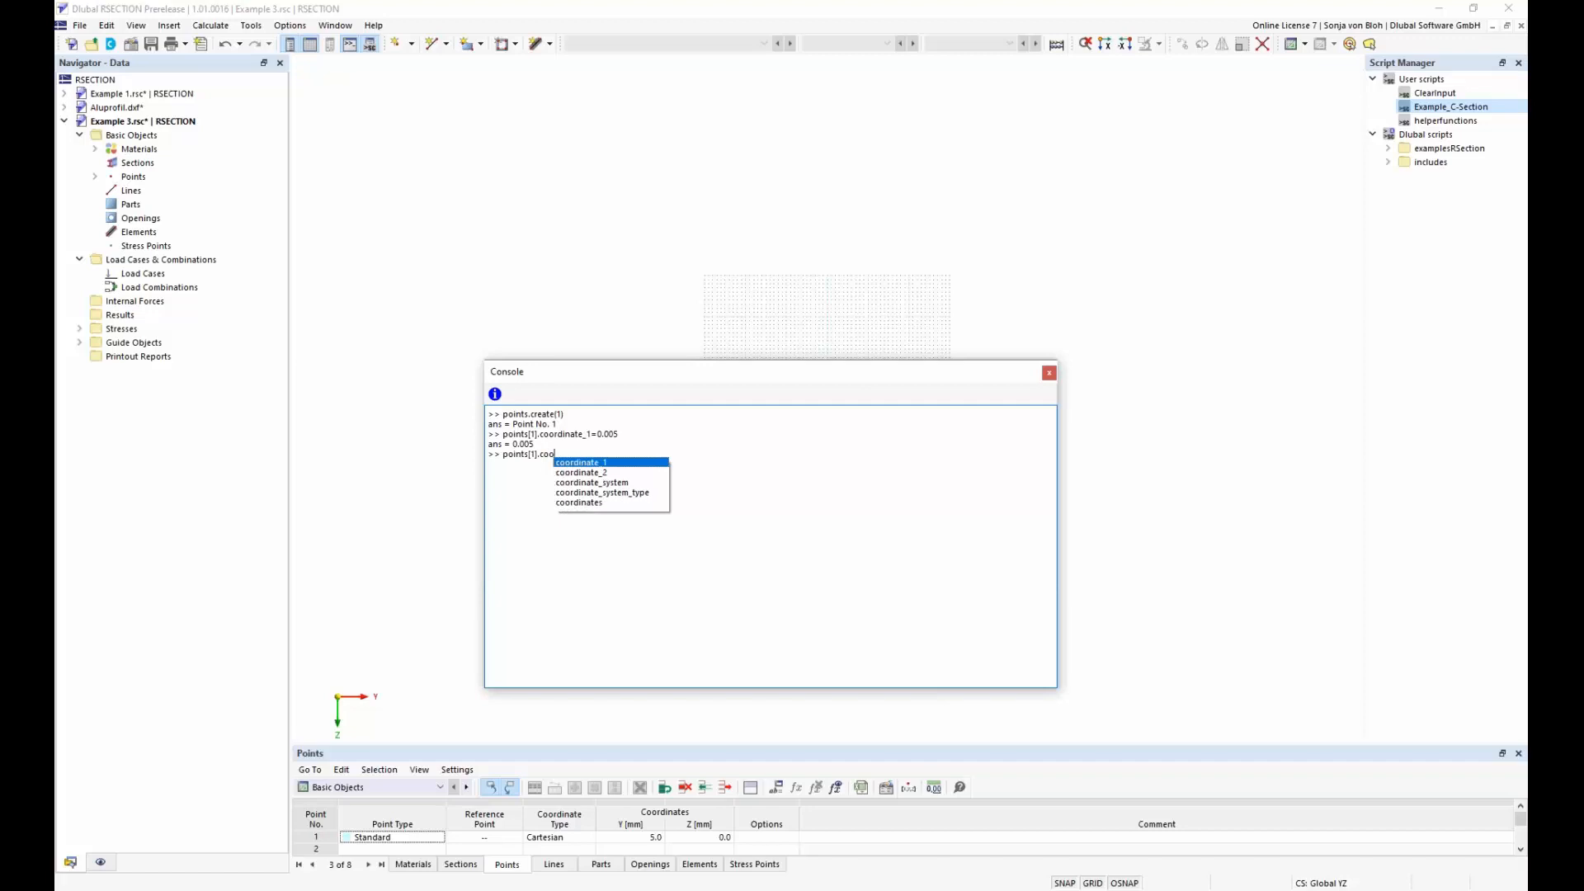
{"action": "key", "text": "Down"}
{"action": "key", "text": "Return"}
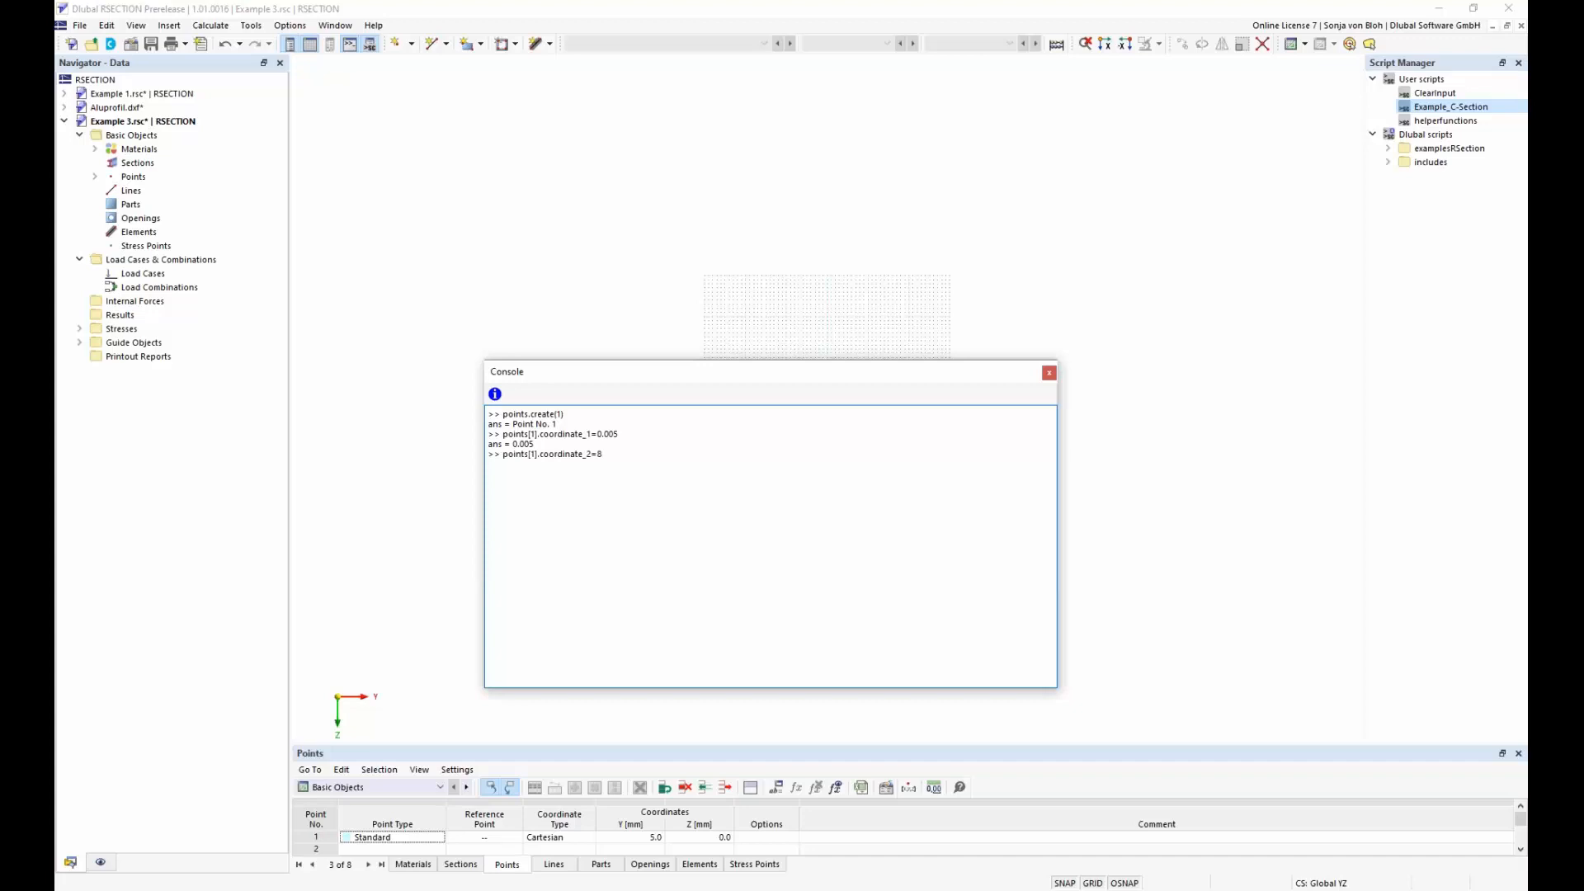
{"action": "type", "text": "=8mm"}
{"action": "key", "text": "Return"}
Step: Examine the supplied example scripts 01_I-section and 02_C-section and the options for adding user scripts
{"action": "left_click", "coordinate": [1388, 148]}
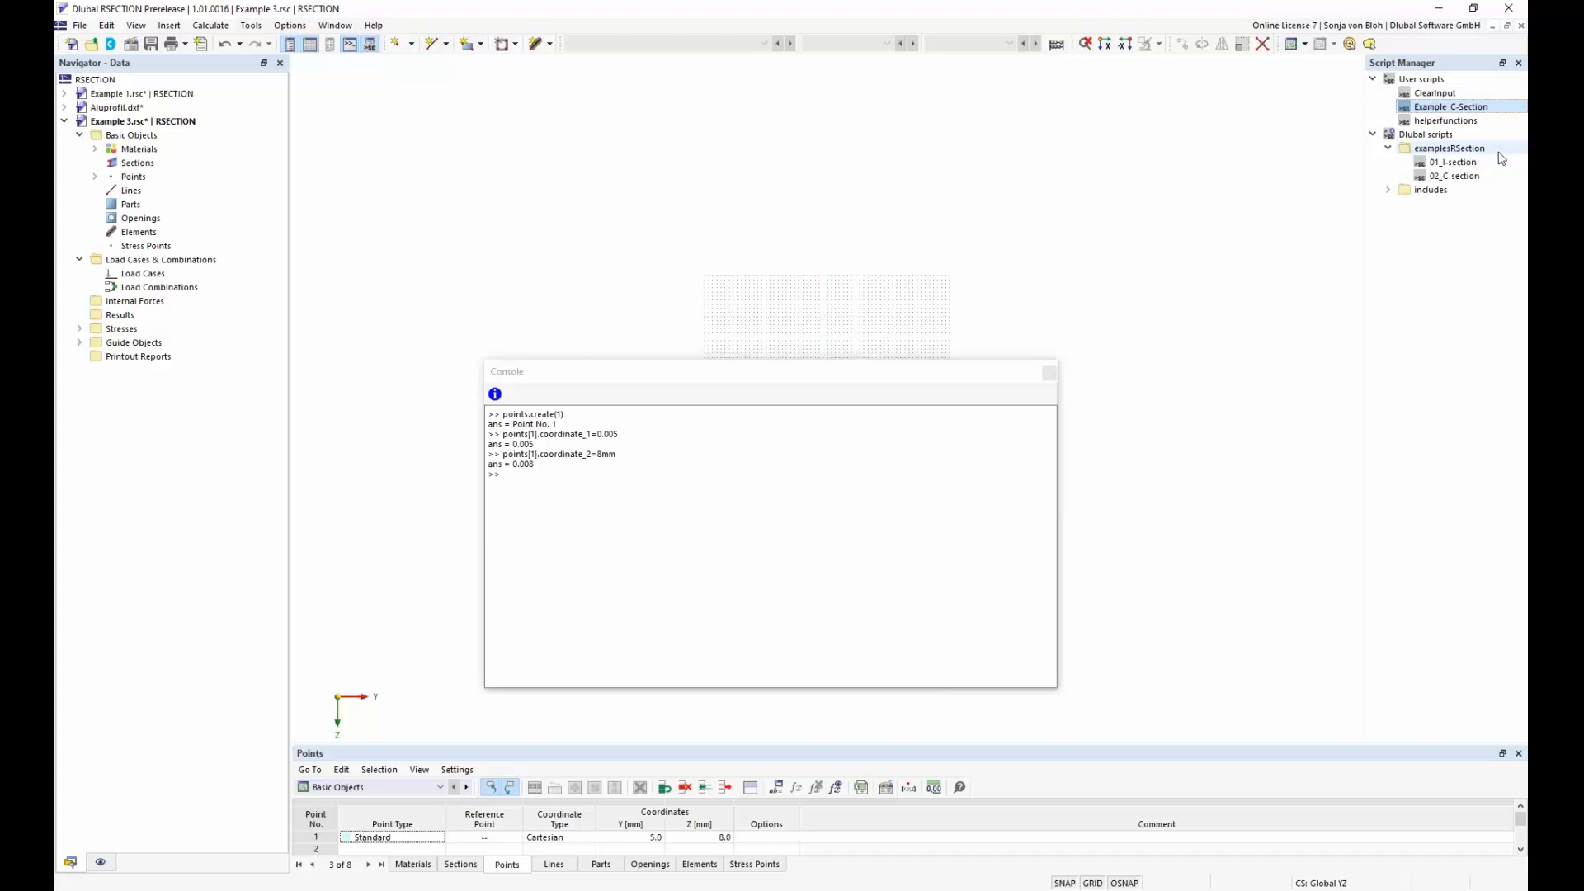
{"action": "left_click", "coordinate": [1468, 164]}
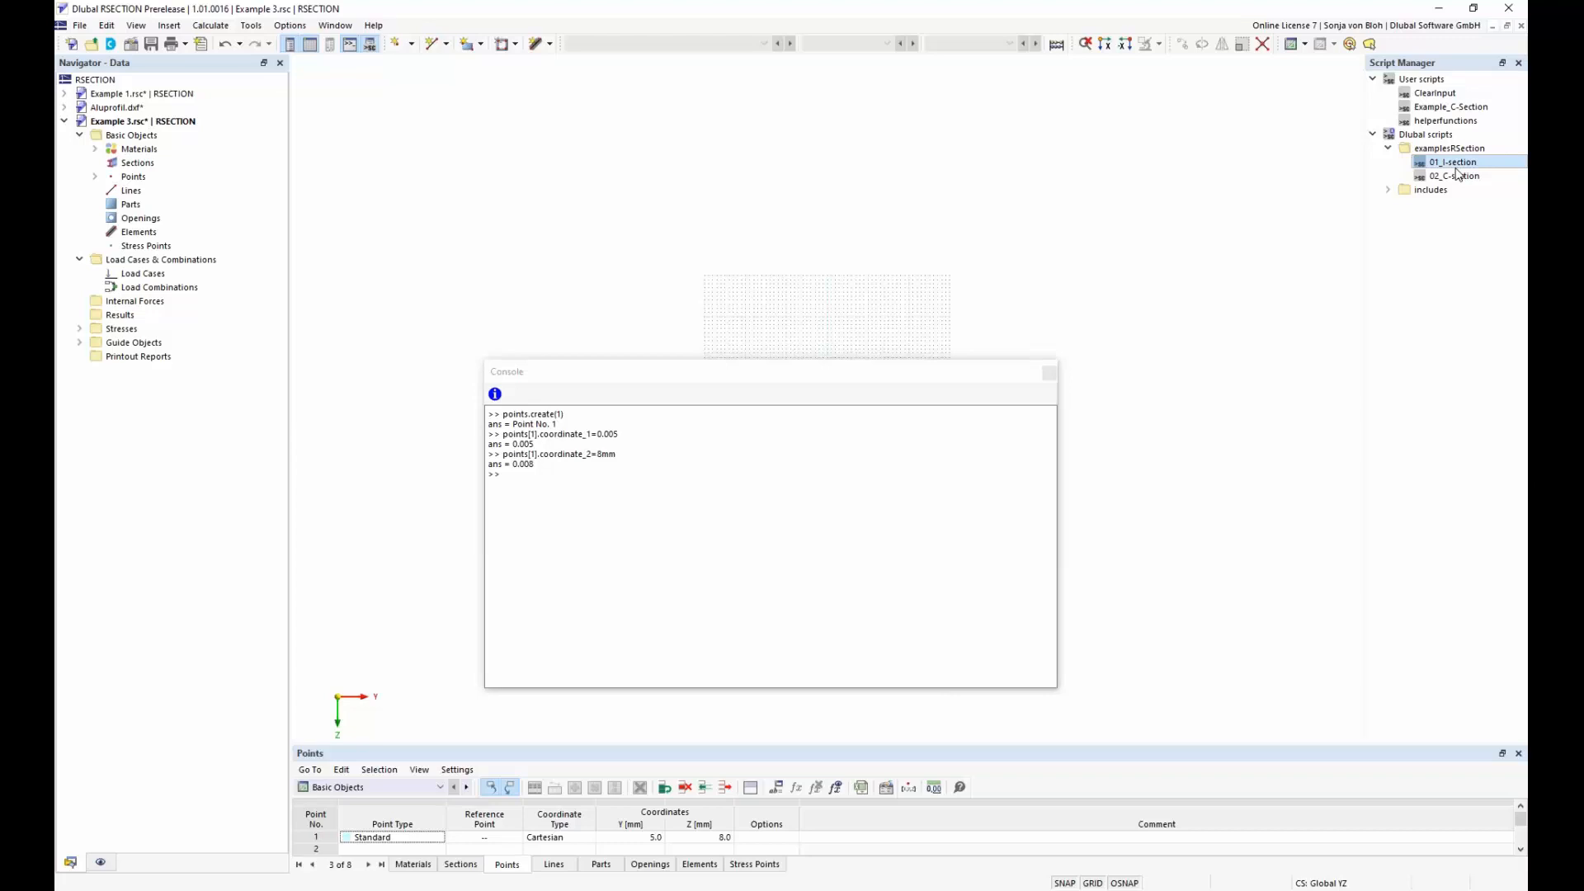
{"action": "left_click", "coordinate": [1454, 178]}
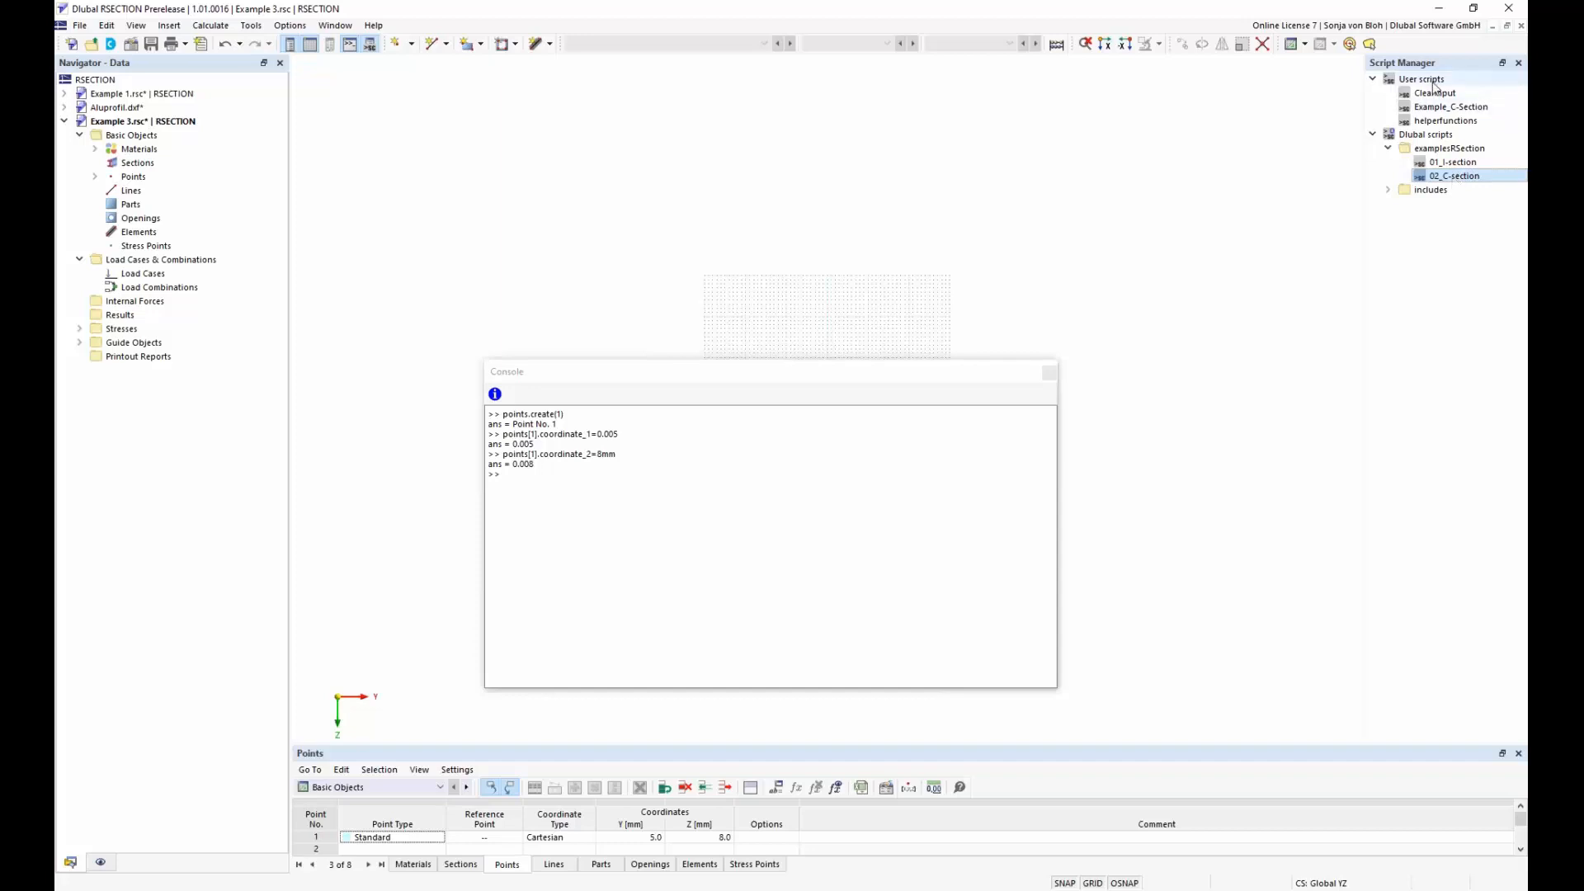
{"action": "left_click", "coordinate": [1434, 80]}
{"action": "right_click", "coordinate": [1432, 81]}
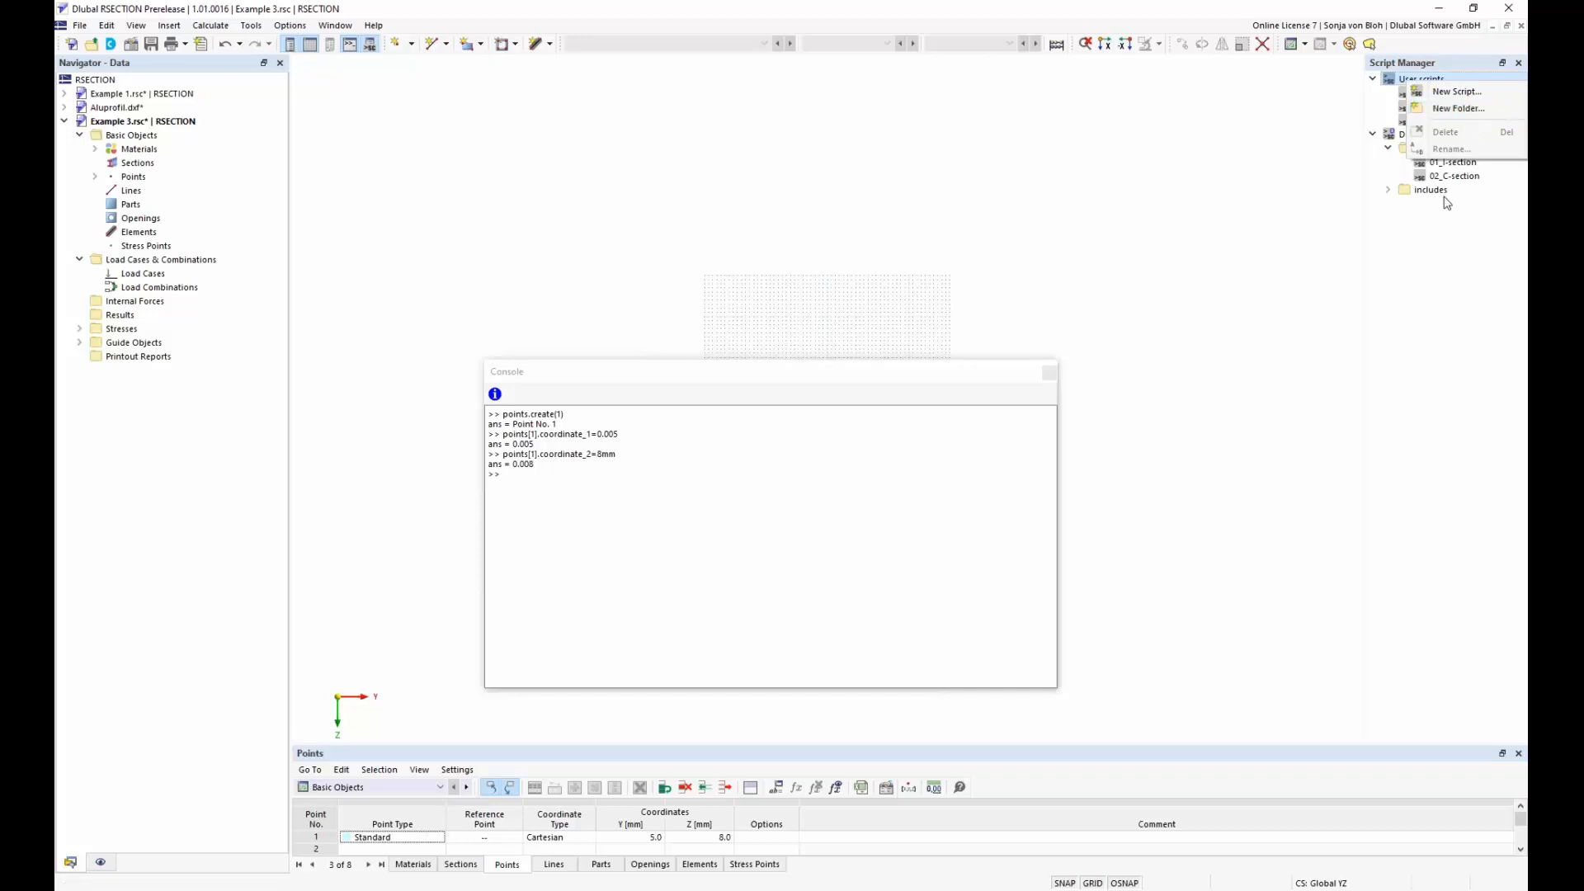
{"action": "left_click", "coordinate": [1440, 245]}
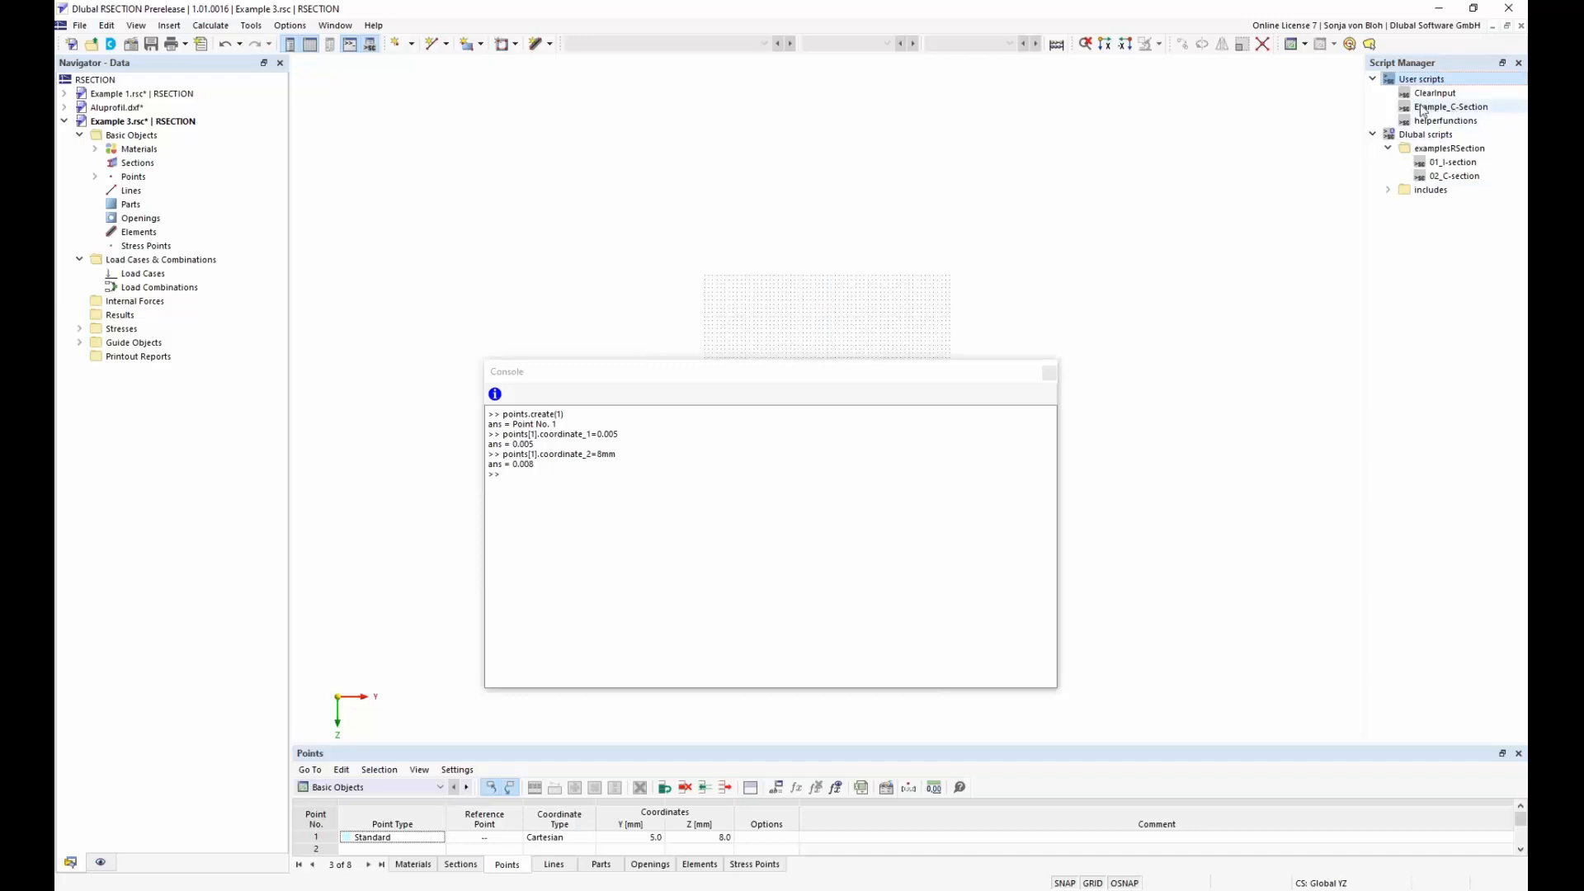
Step: Examine the input parameters in the Example_C-Section script's run wizard and close it without running the script
{"action": "left_click", "coordinate": [1450, 110]}
{"action": "double_click", "coordinate": [1450, 110]}
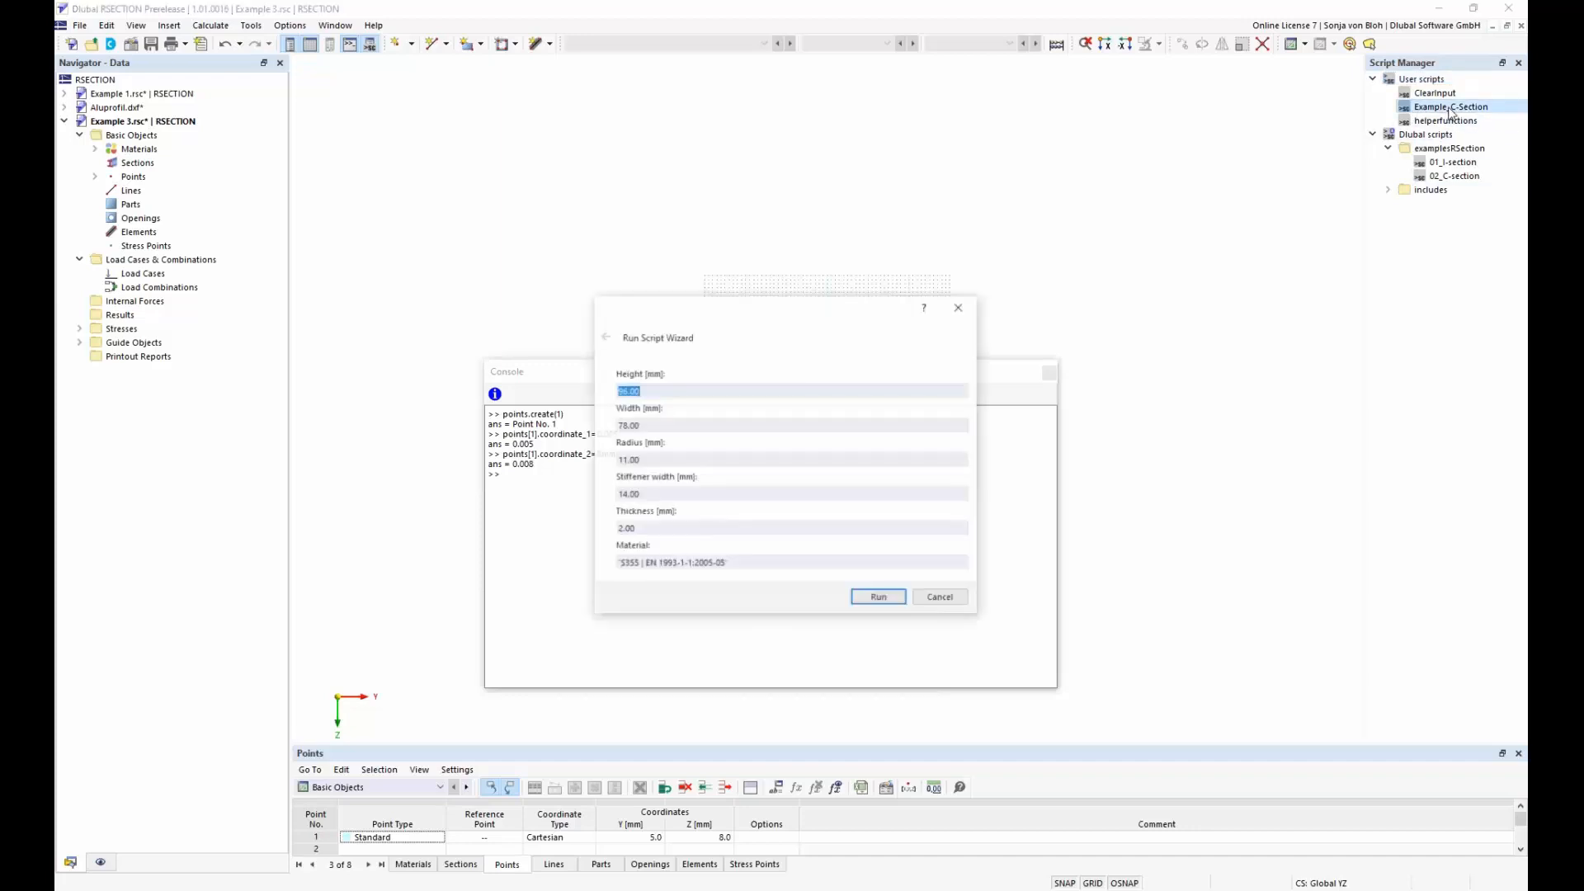
{"action": "left_click_drag", "start_coordinate": [794, 313], "coordinate": [1007, 140]}
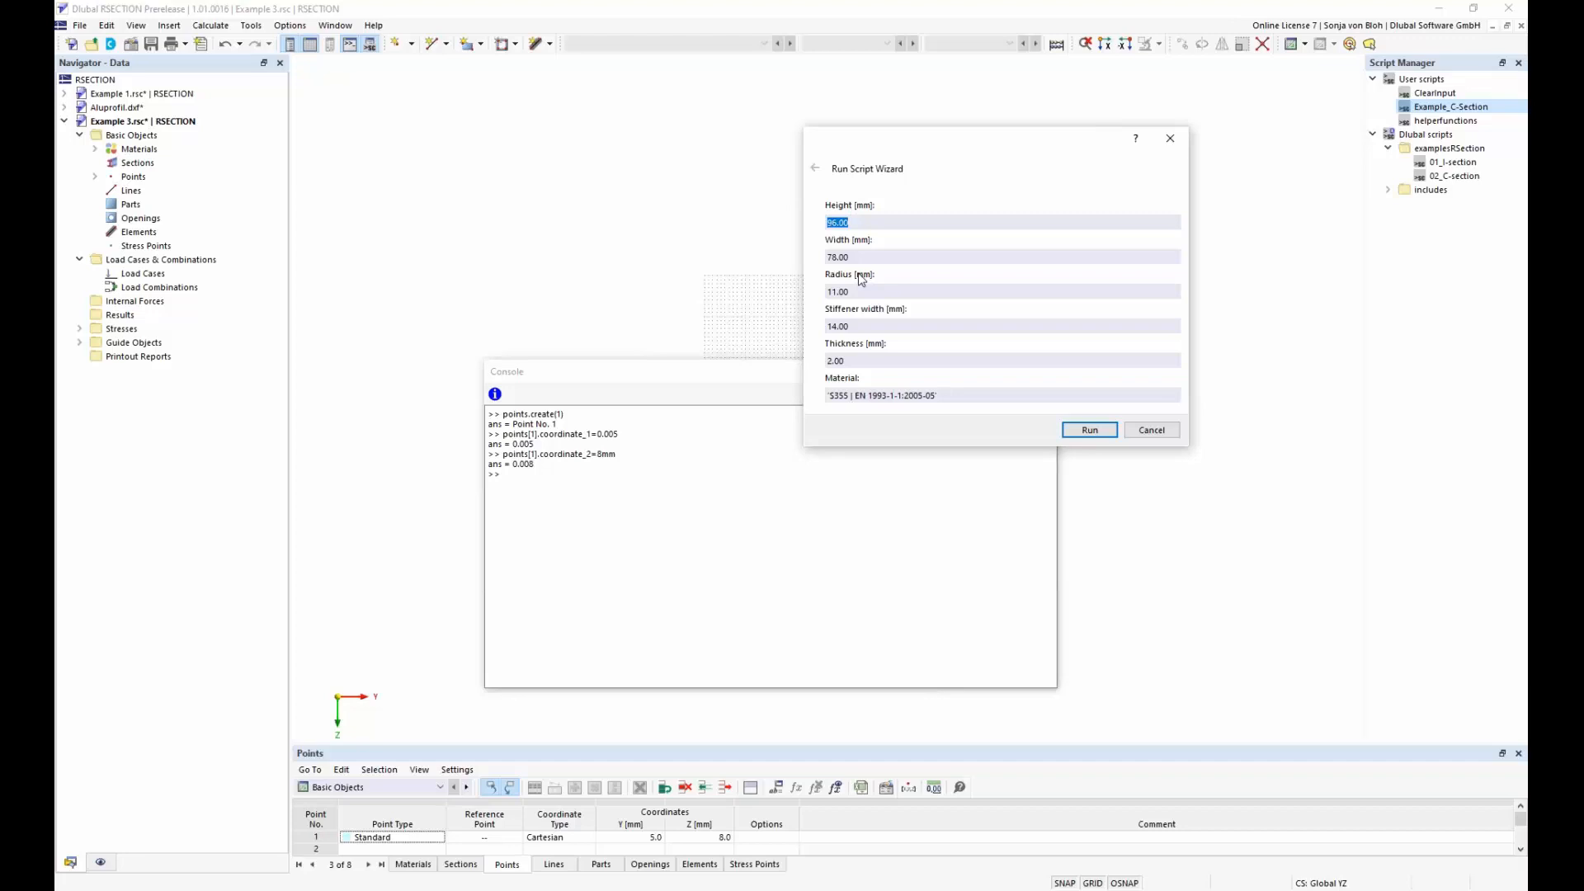
{"action": "left_click", "coordinate": [1171, 138]}
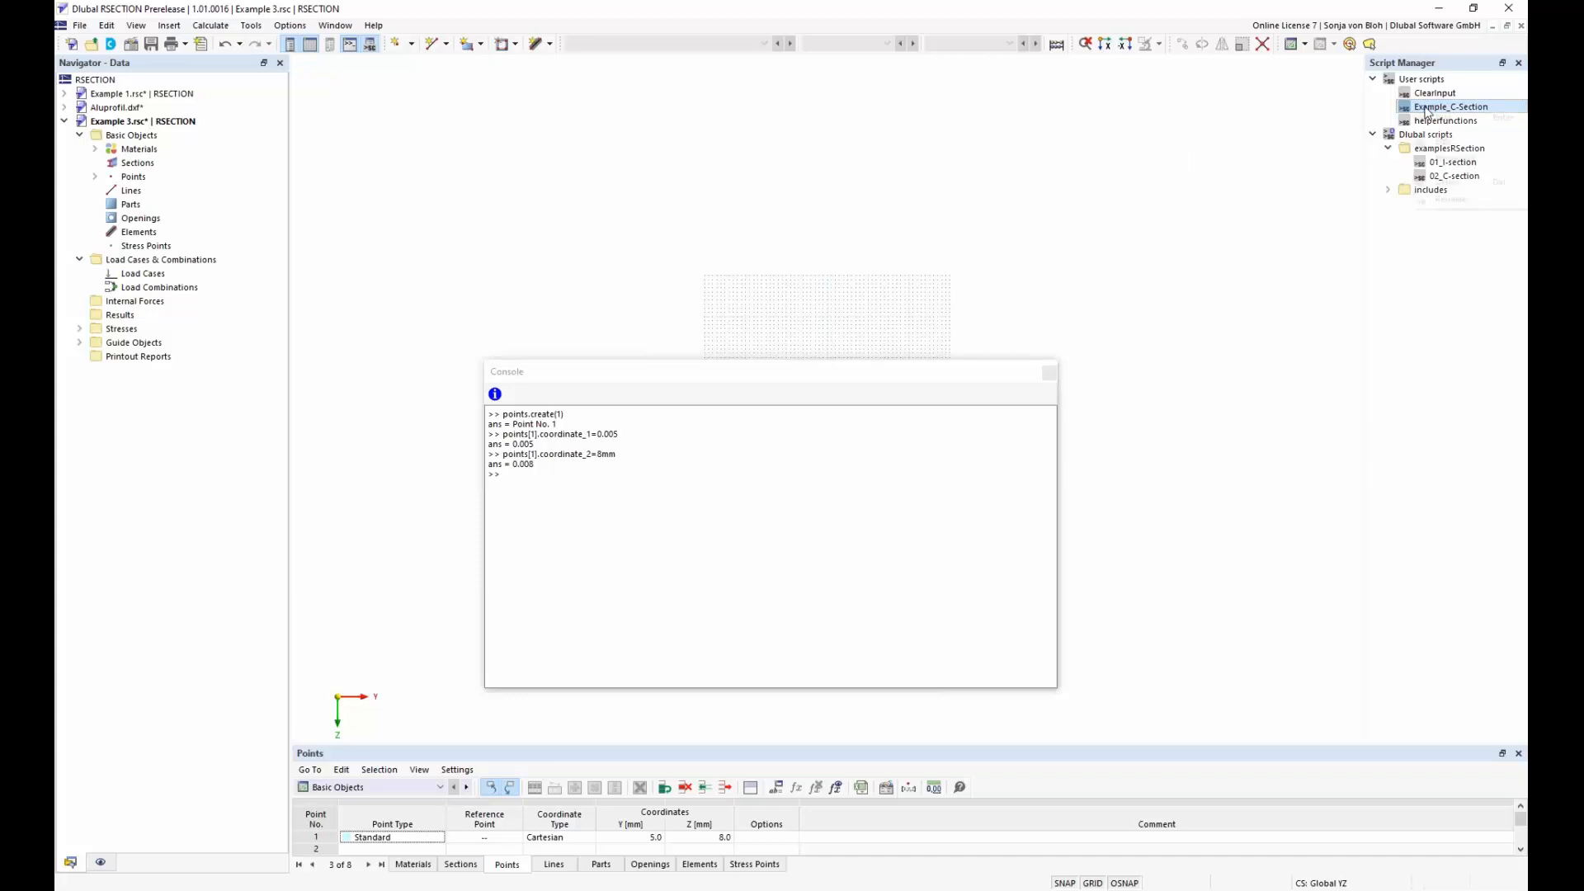
Step: Open the Example_C-Section script's properties XML in Notepad++ and arrange it beside the Eingabemaske.png image in Photos
{"action": "right_click", "coordinate": [1425, 109]}
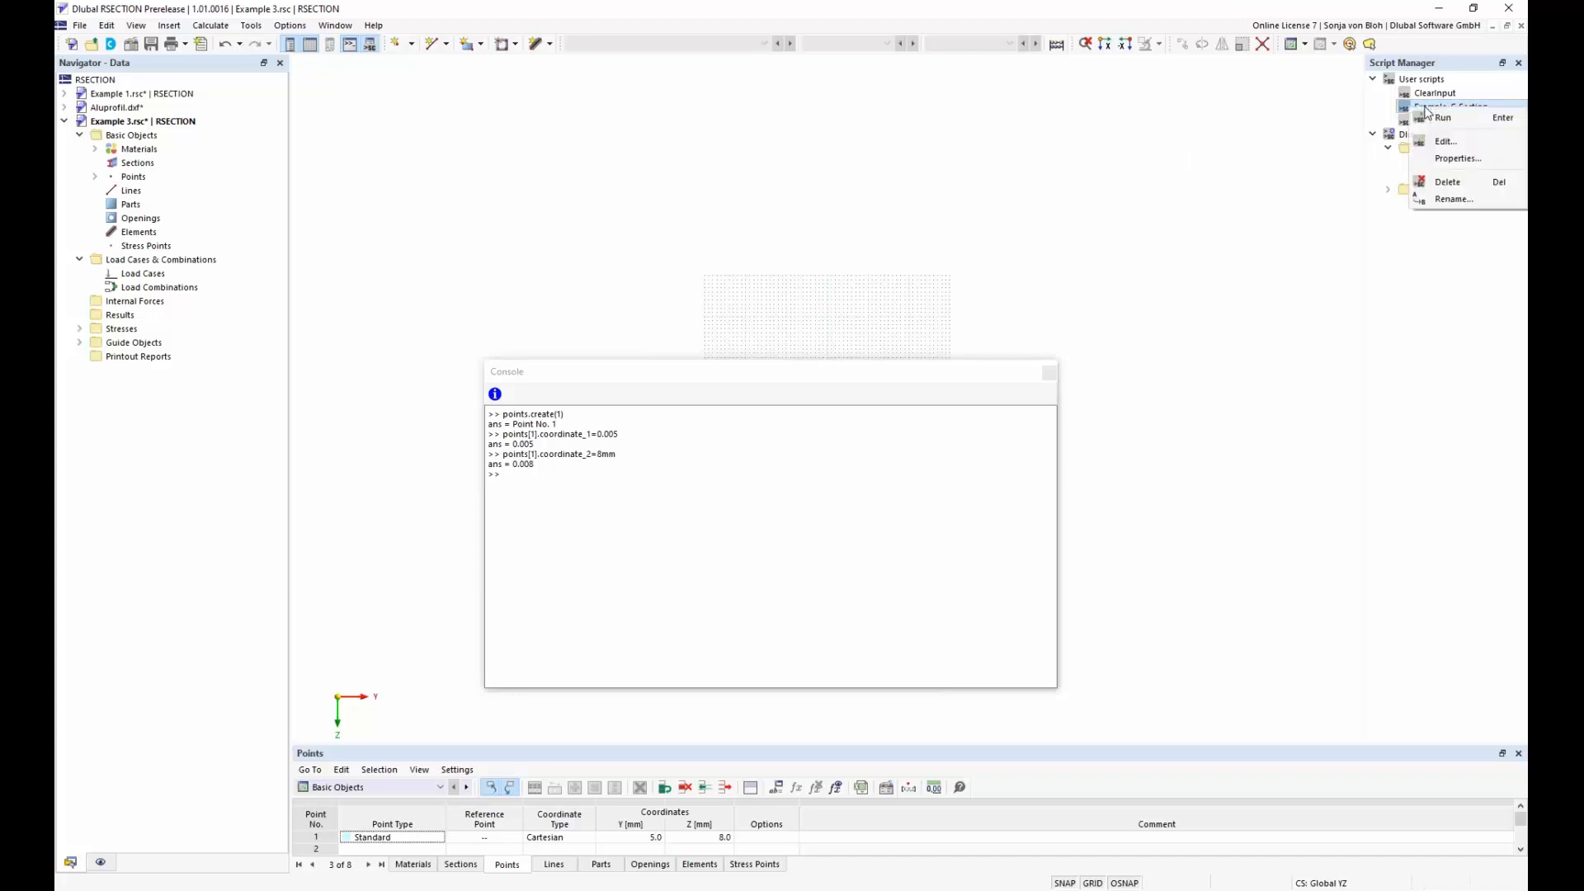
{"action": "left_click", "coordinate": [1451, 158]}
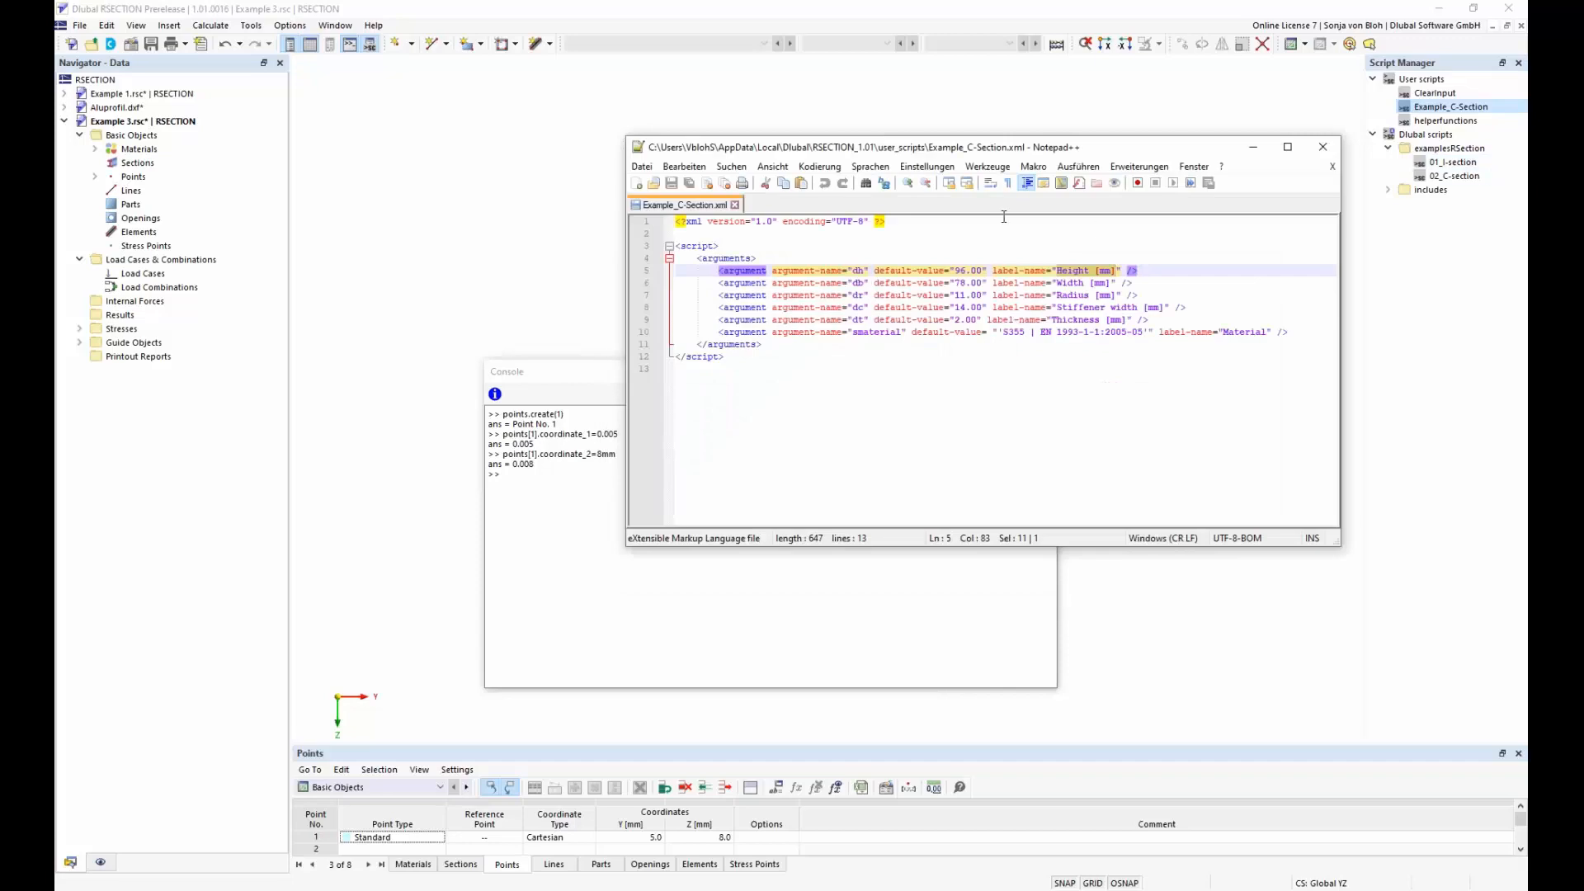
{"action": "left_click_drag", "start_coordinate": [858, 152], "coordinate": [931, 133]}
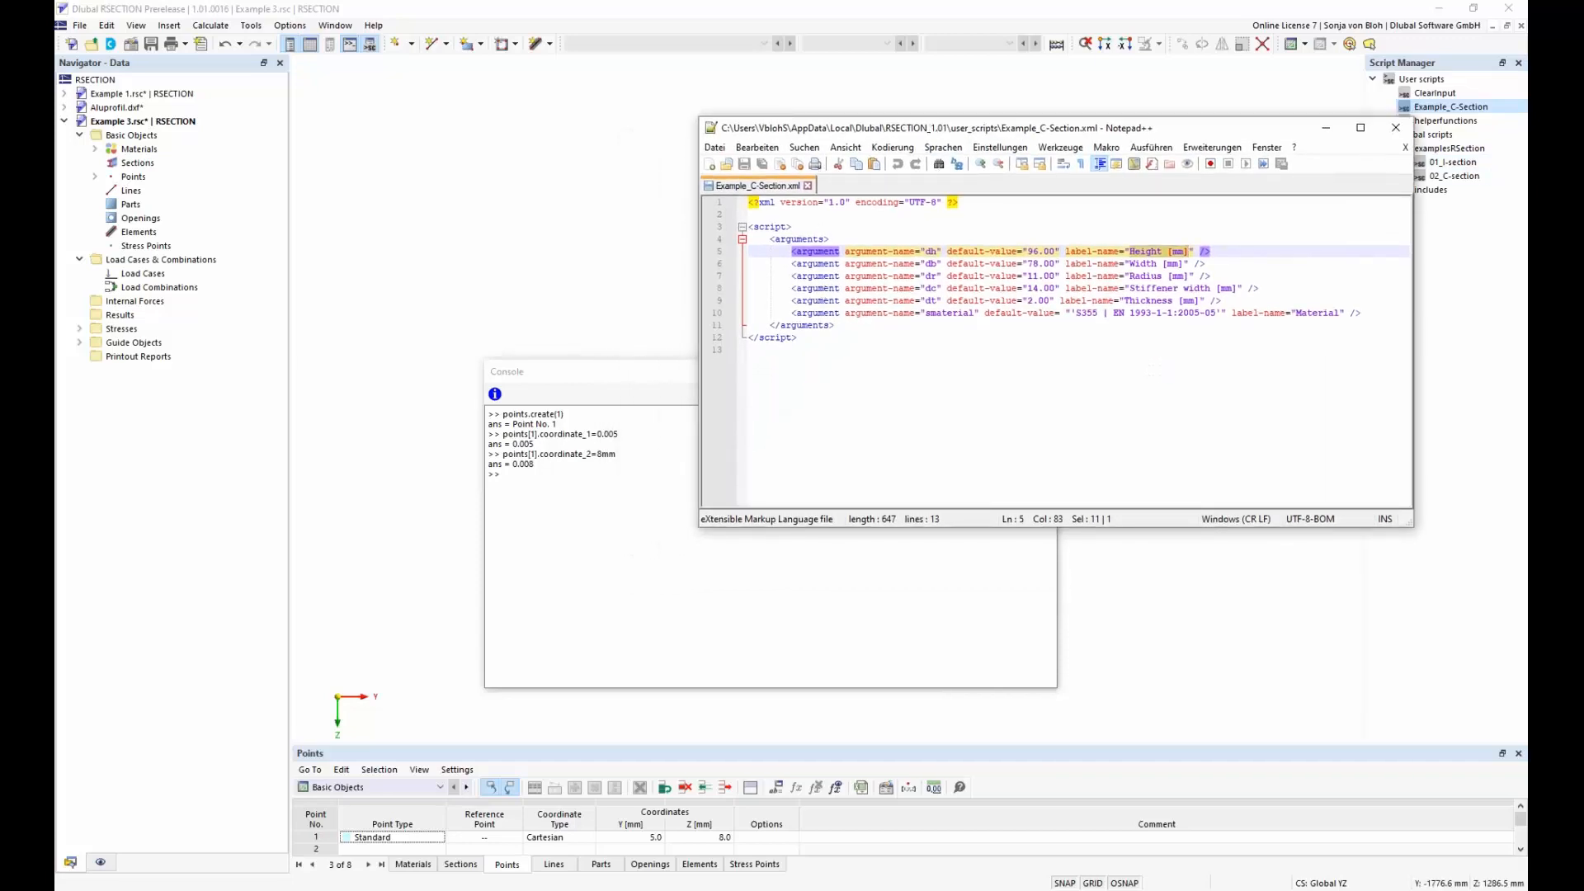
{"action": "left_click", "coordinate": [336, 888]}
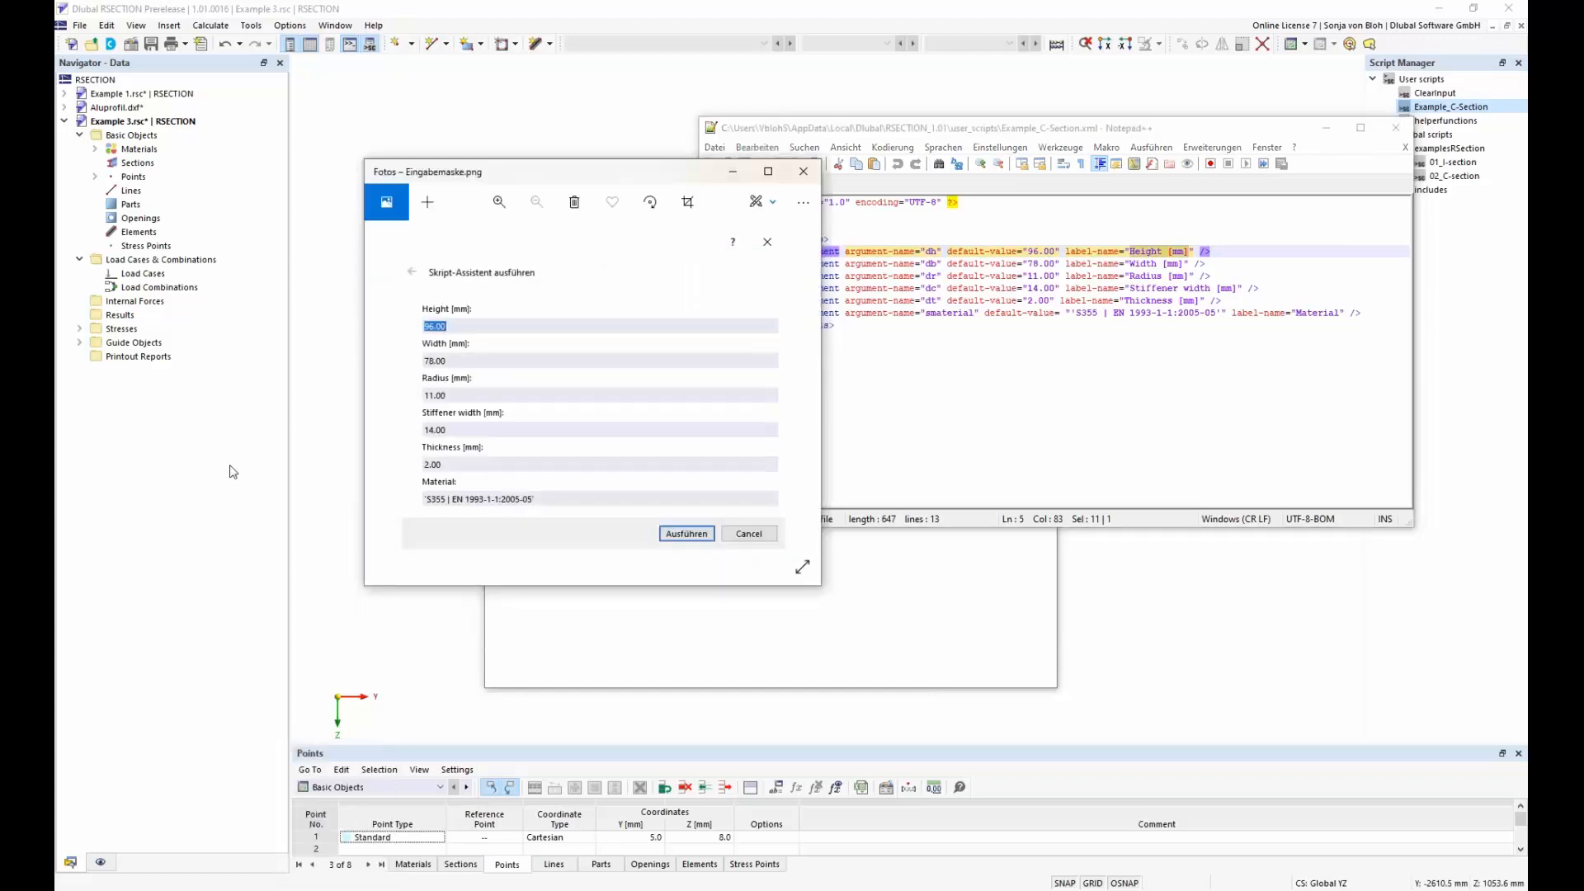
{"action": "left_click_drag", "start_coordinate": [558, 176], "coordinate": [415, 134]}
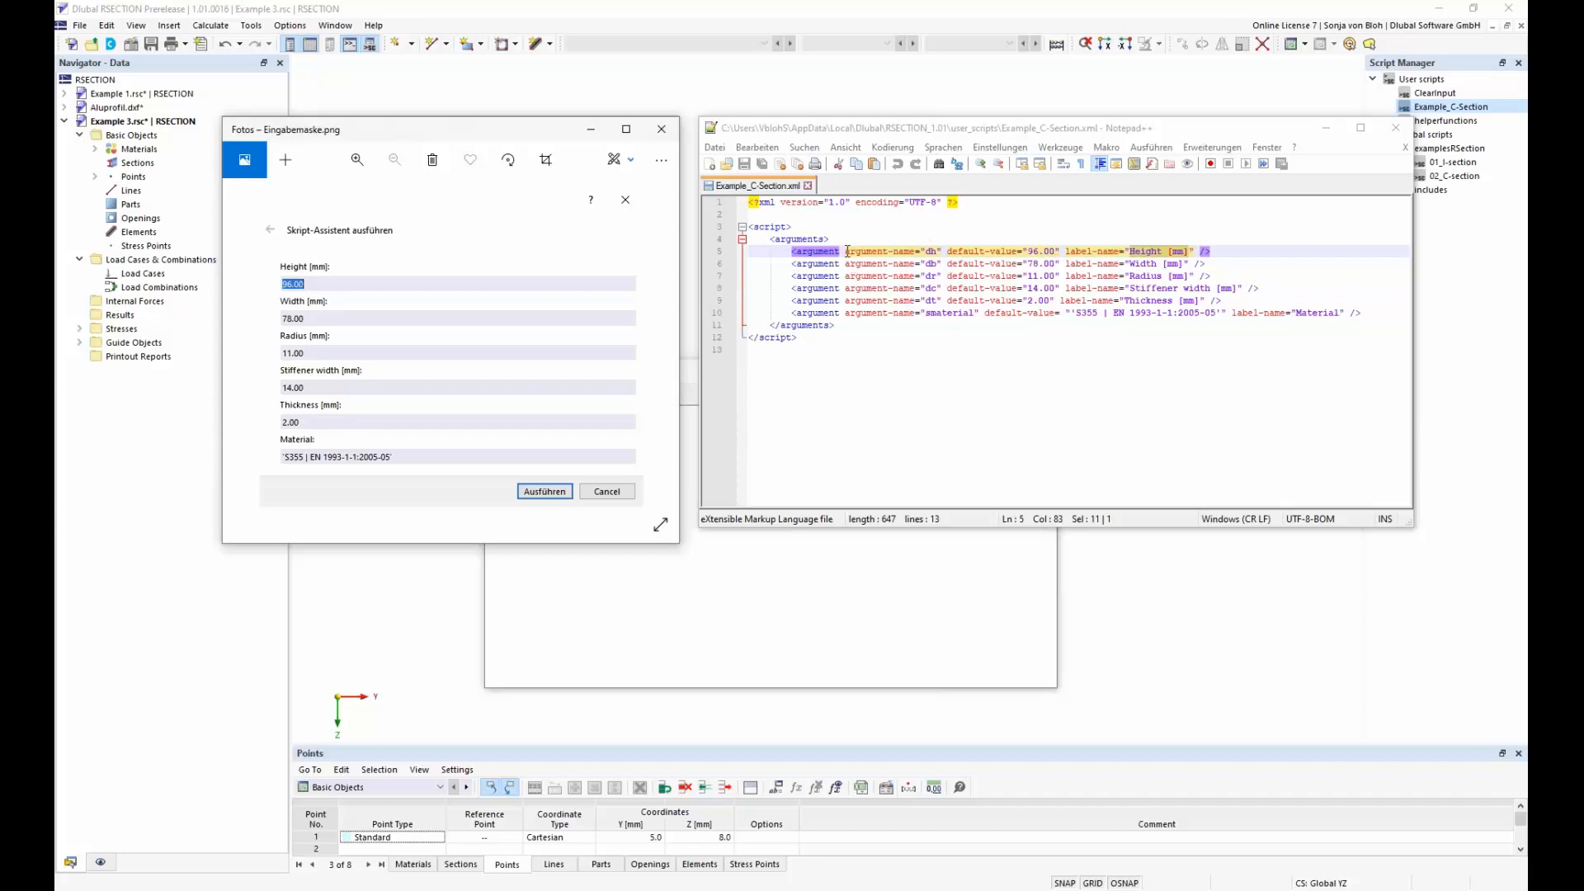
Step: Examine the argument name, default value and label of the height argument in Example_C-Section.xml, comparing its name with the width argument's
{"action": "left_click_drag", "start_coordinate": [847, 251], "coordinate": [915, 252]}
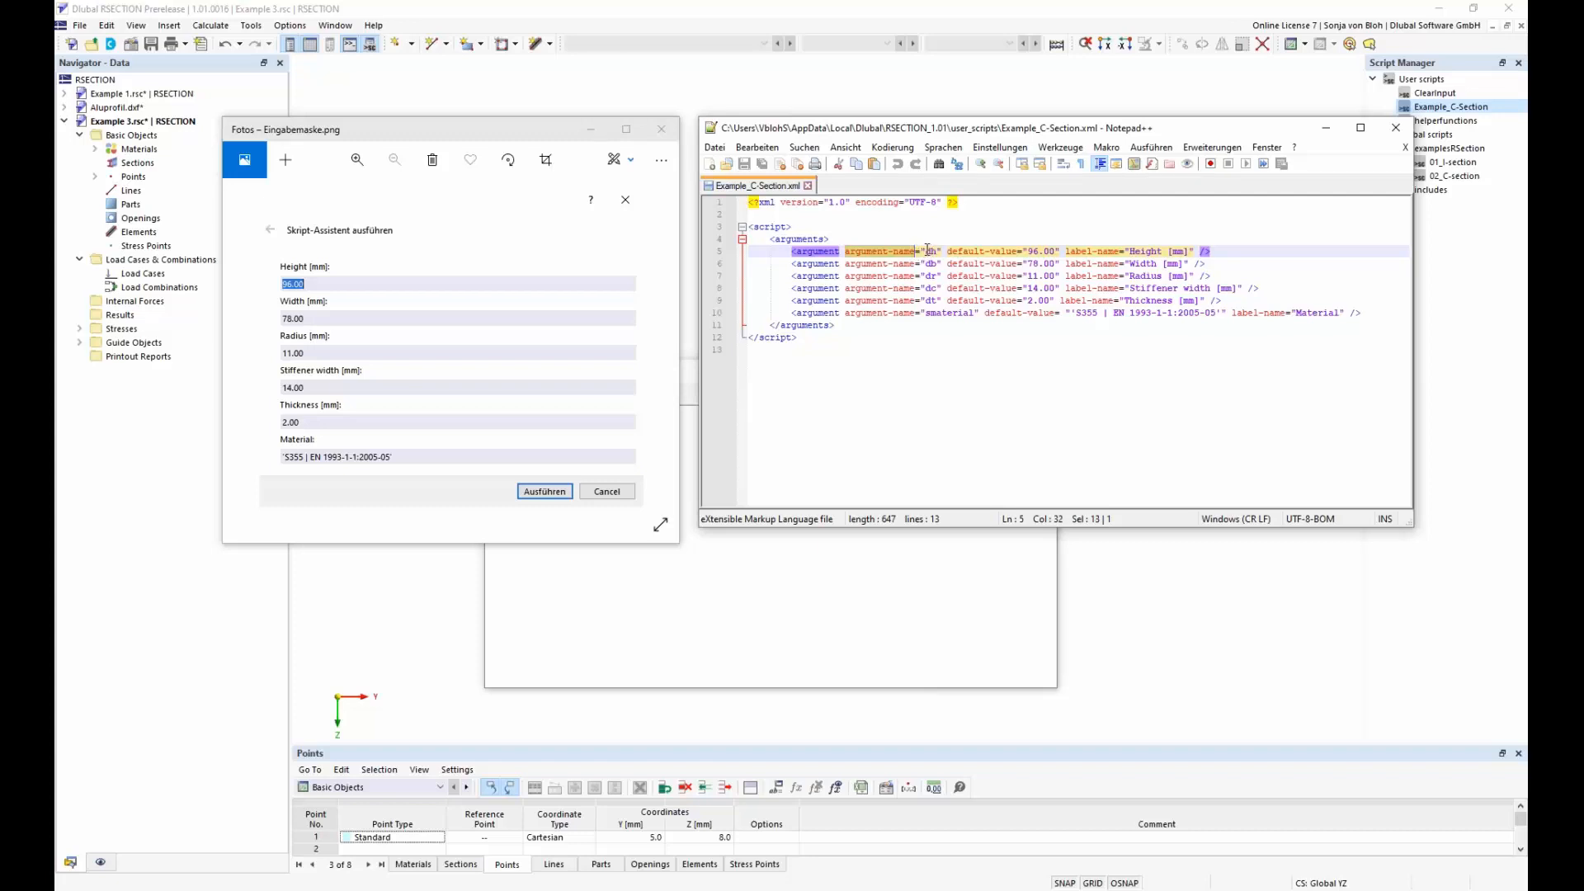
{"action": "double_click", "coordinate": [931, 250]}
{"action": "double_click", "coordinate": [932, 263]}
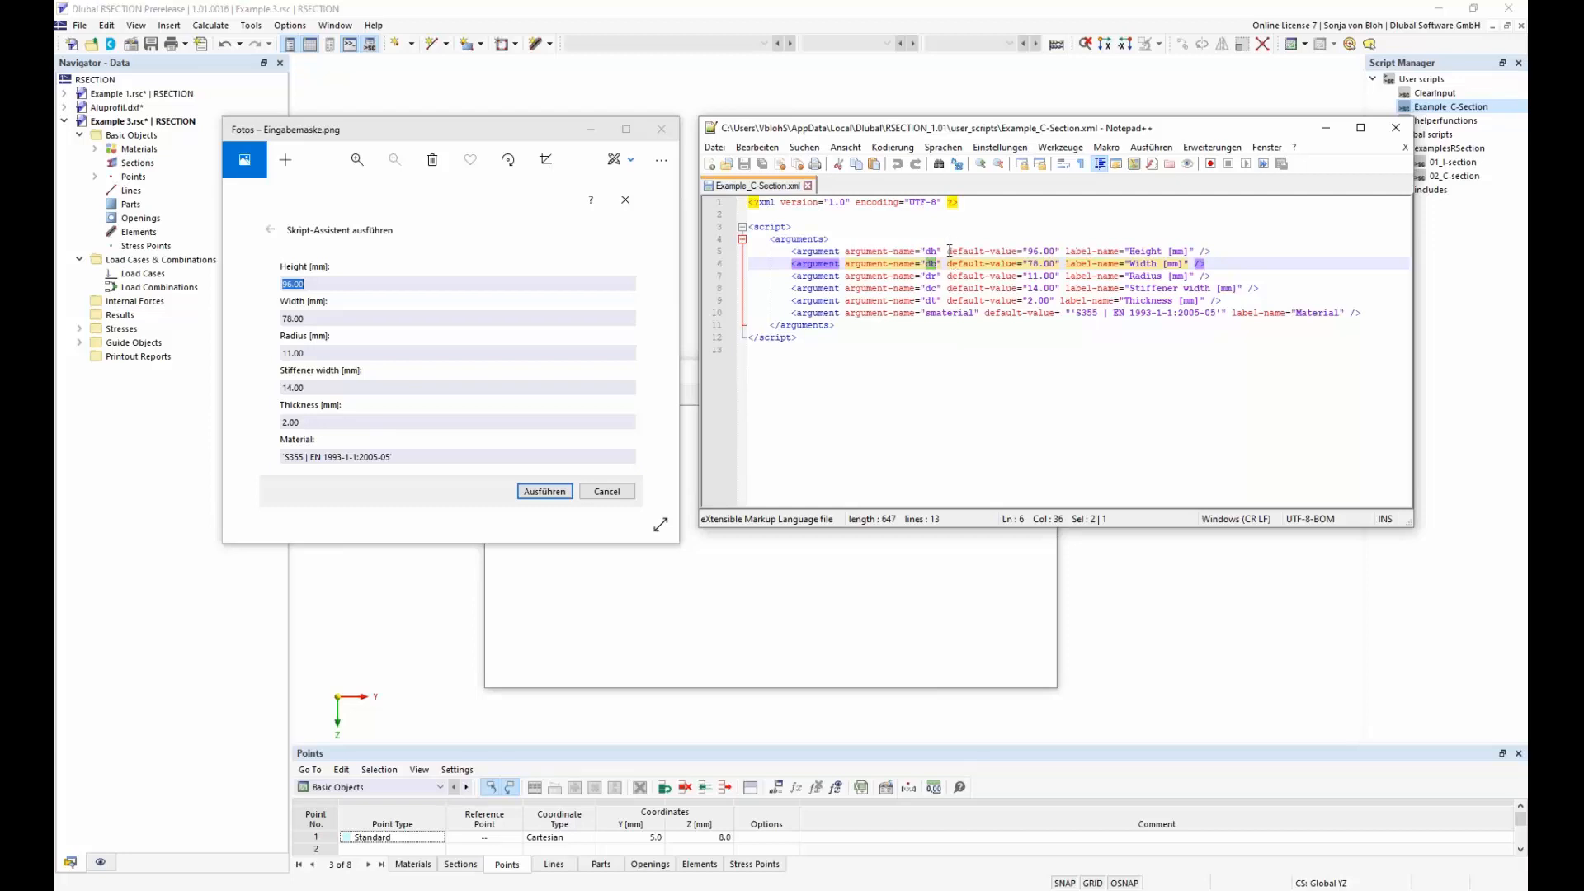
{"action": "left_click_drag", "start_coordinate": [948, 251], "coordinate": [1012, 257]}
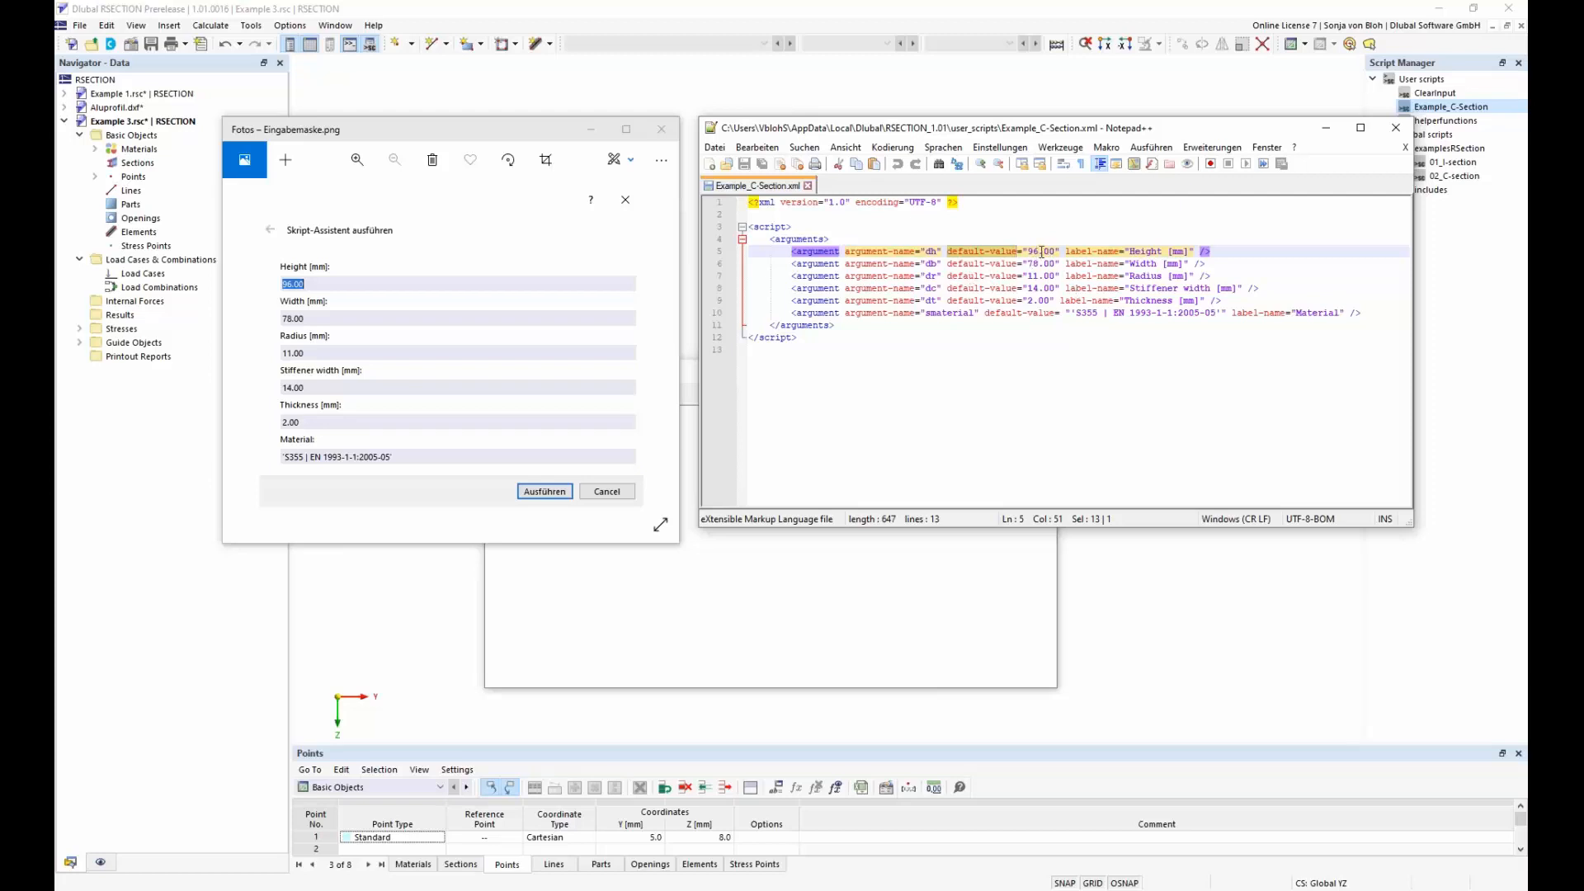
{"action": "left_click_drag", "start_coordinate": [1030, 251], "coordinate": [1028, 252]}
{"action": "left_click_drag", "start_coordinate": [1065, 252], "coordinate": [1190, 251]}
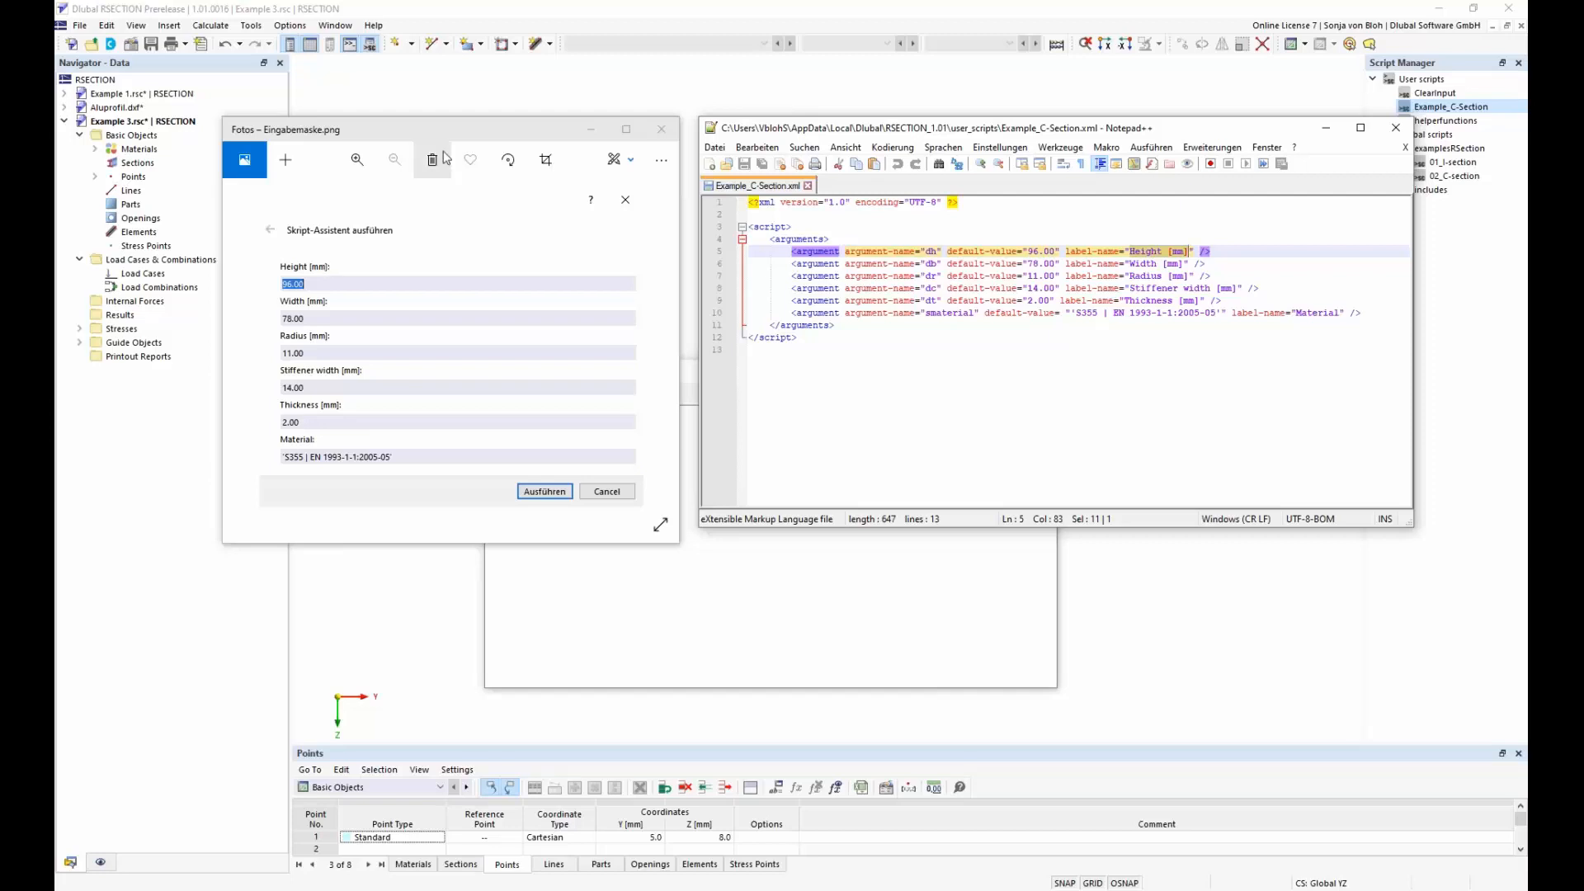
Step: Open the Example_C-Section script for editing, collapse all its code blocks and examine the include statement for helperfunctions.js
{"action": "left_click", "coordinate": [1449, 112]}
{"action": "right_click", "coordinate": [1449, 112]}
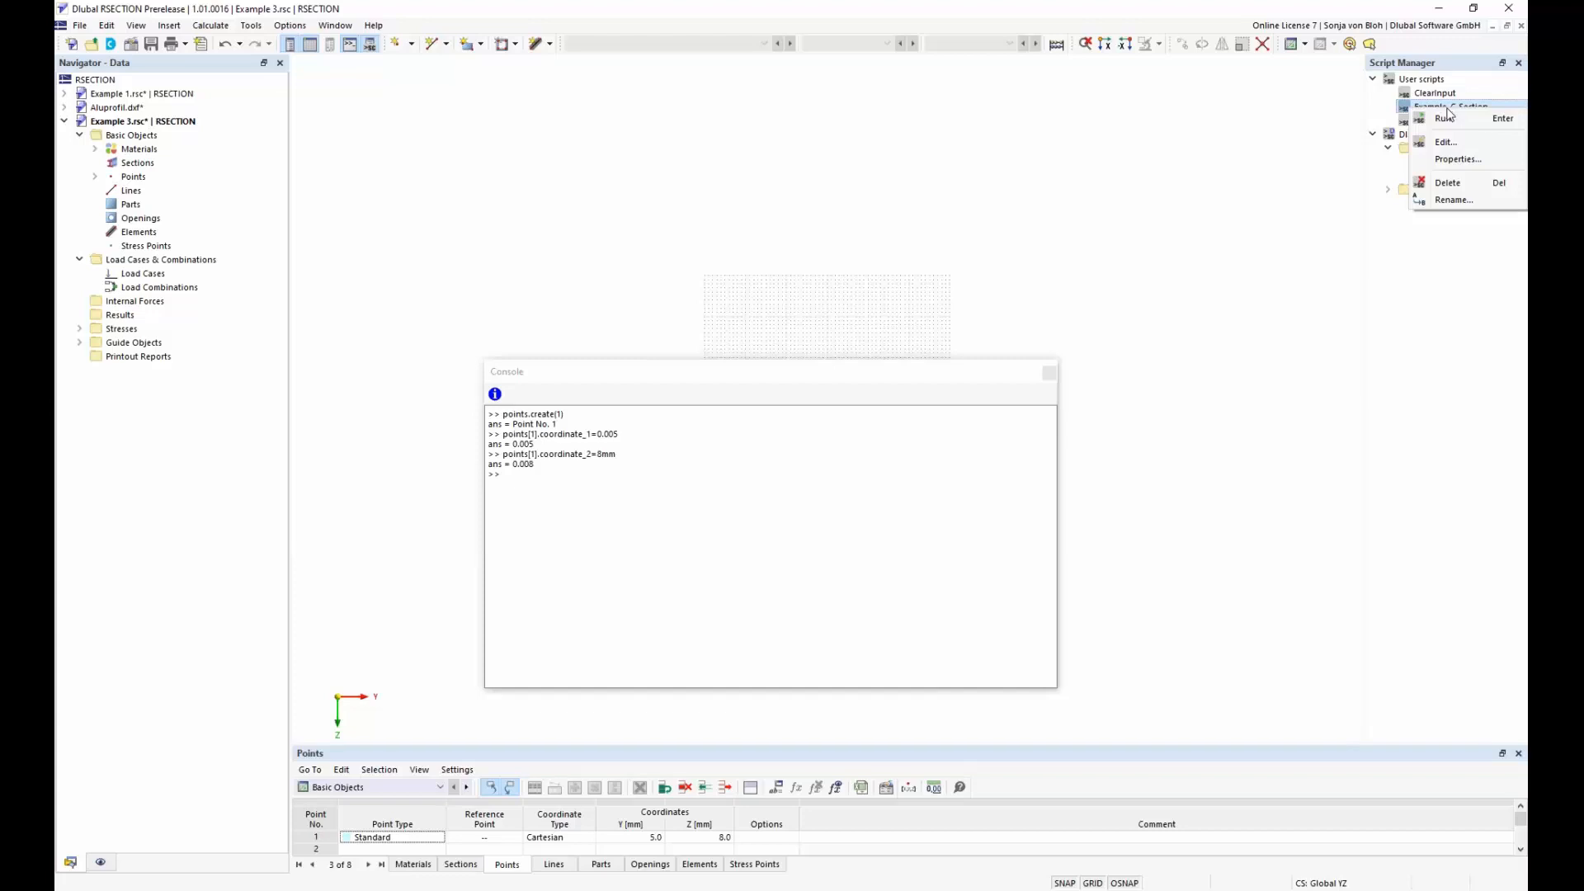
{"action": "left_click", "coordinate": [1449, 144]}
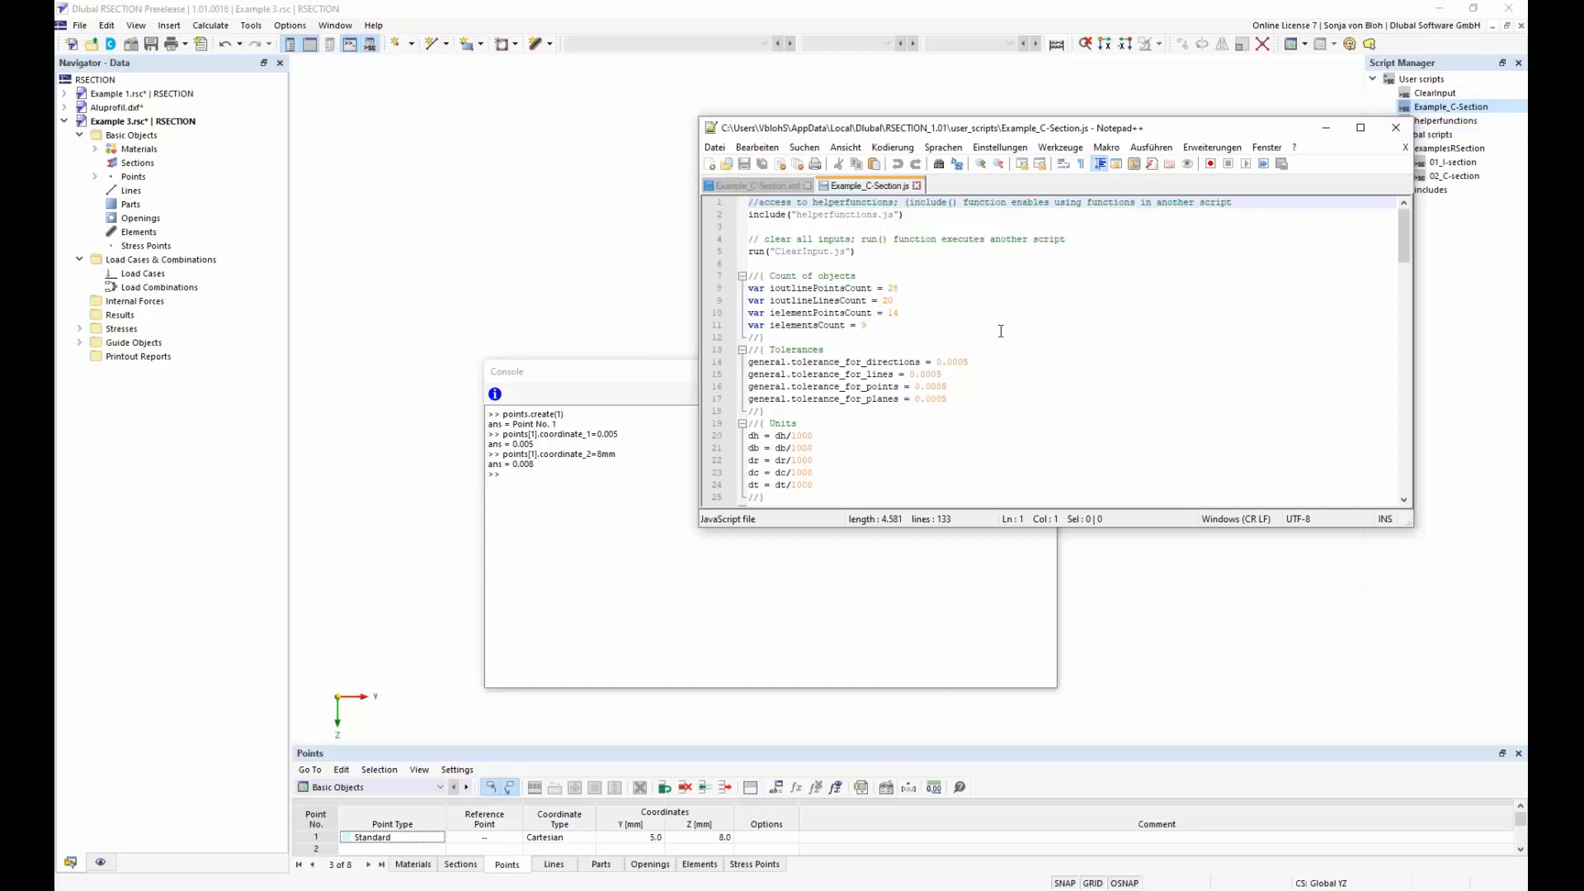
{"action": "key", "text": "alt+0"}
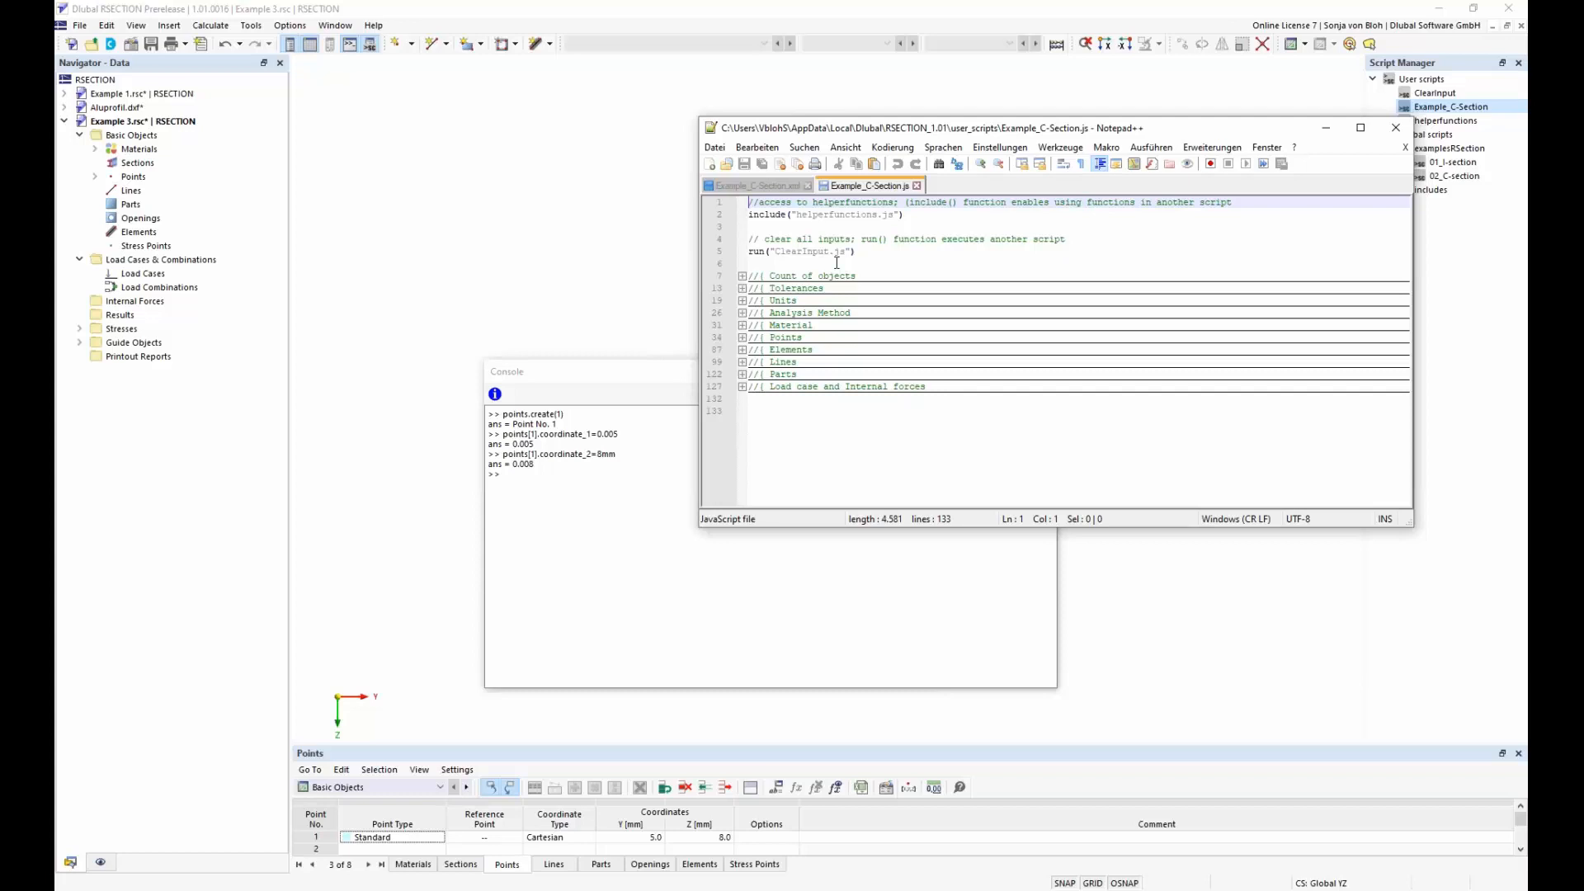
{"action": "left_click_drag", "start_coordinate": [785, 216], "coordinate": [745, 217]}
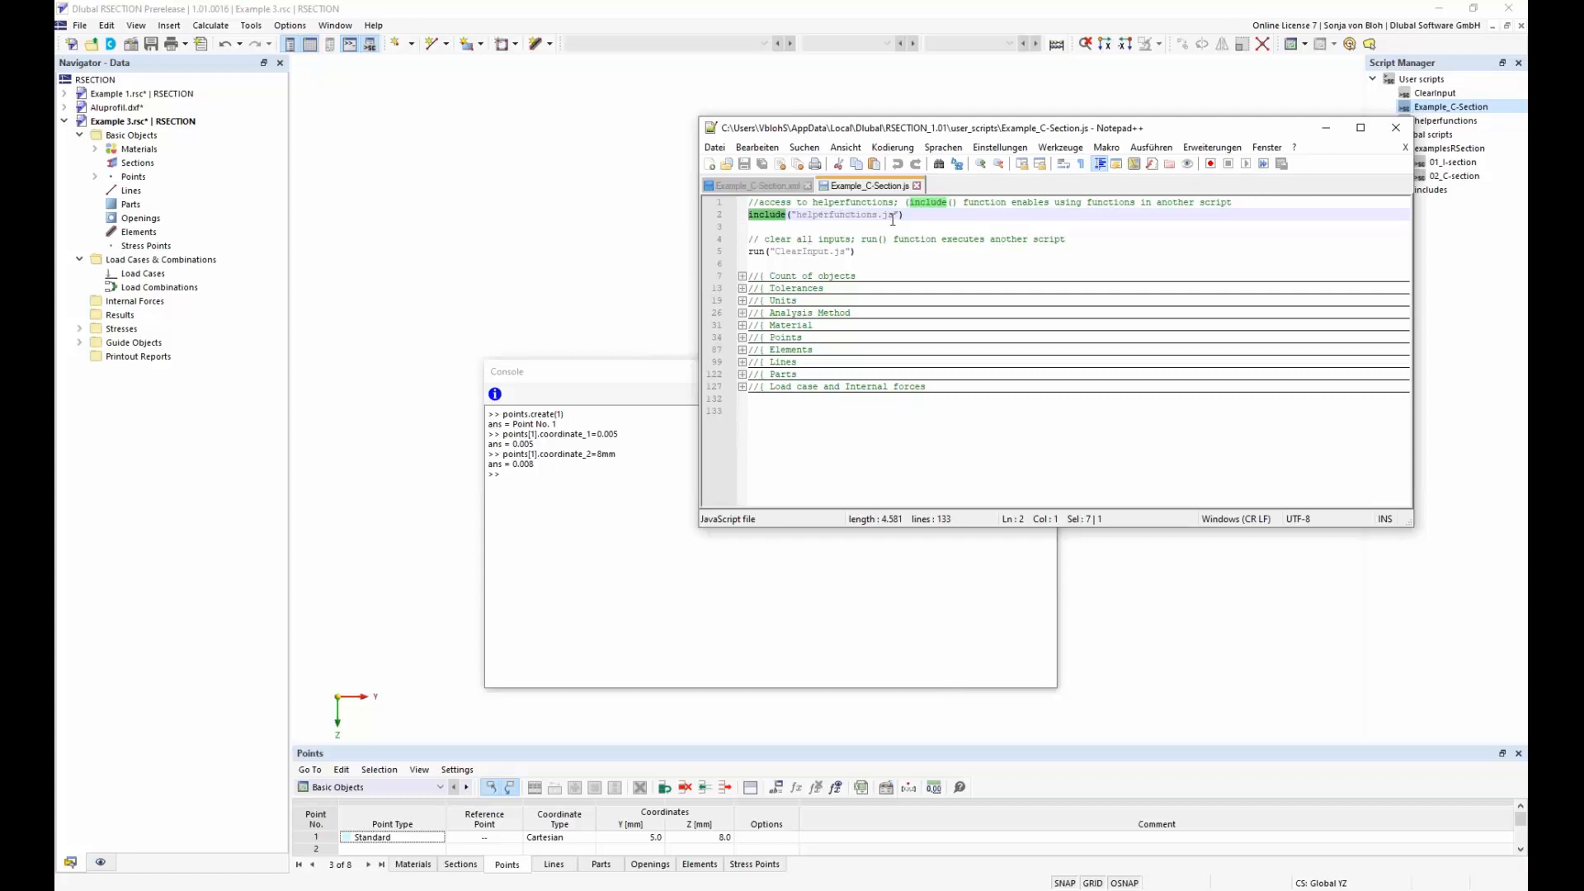
{"action": "left_click_drag", "start_coordinate": [900, 214], "coordinate": [801, 223]}
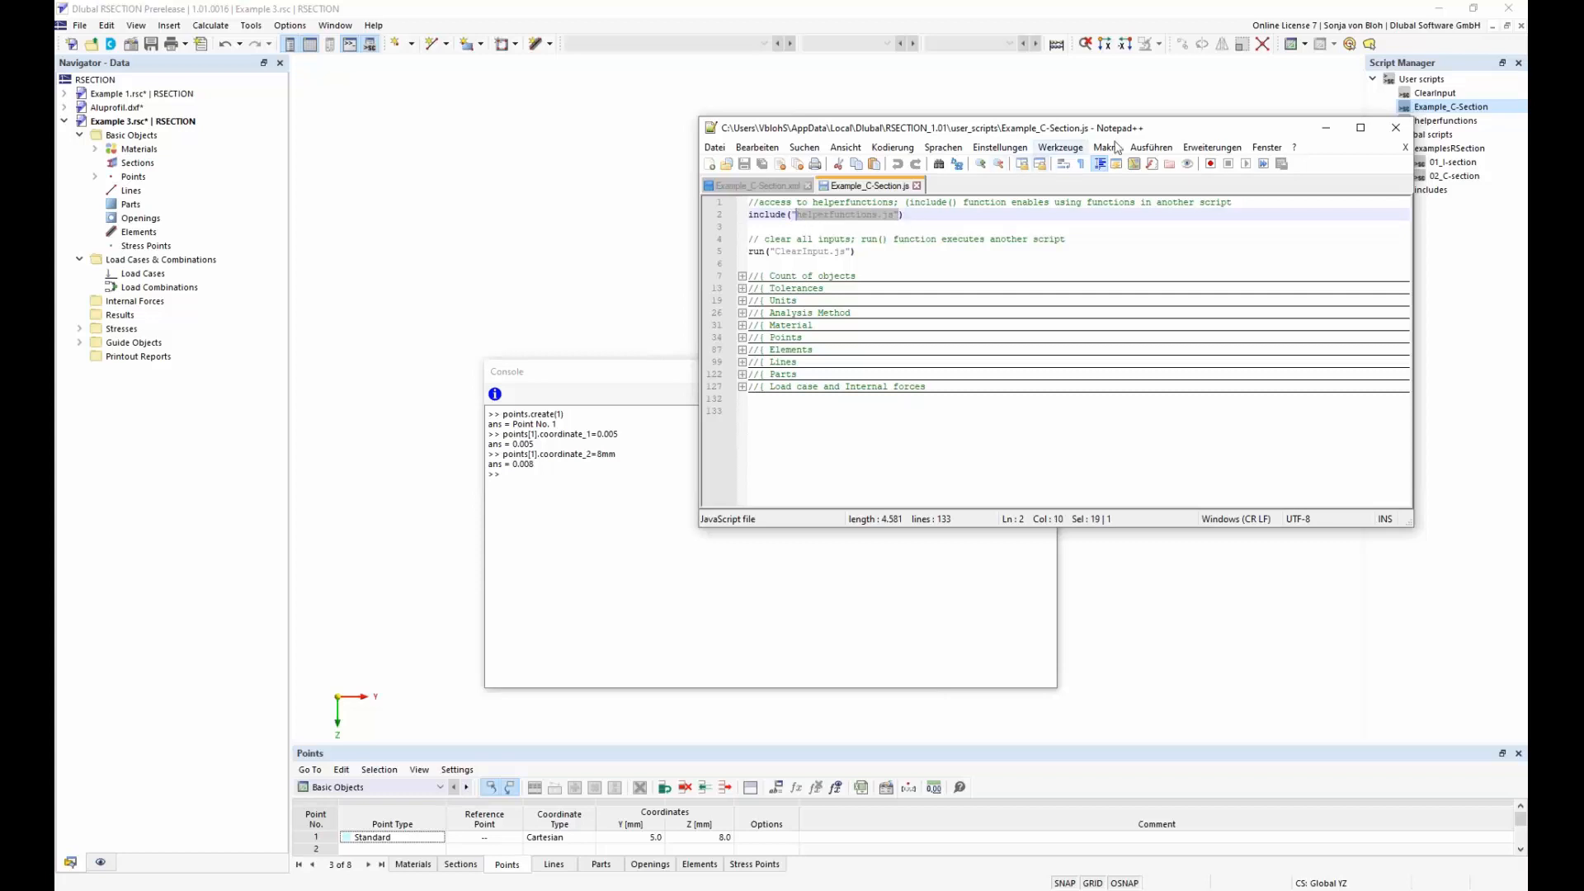
Step: Open the helperfunctions user script for editing and examine its functions for creating empty objects and setting element parameters
{"action": "left_click_drag", "start_coordinate": [1155, 122], "coordinate": [1040, 105]}
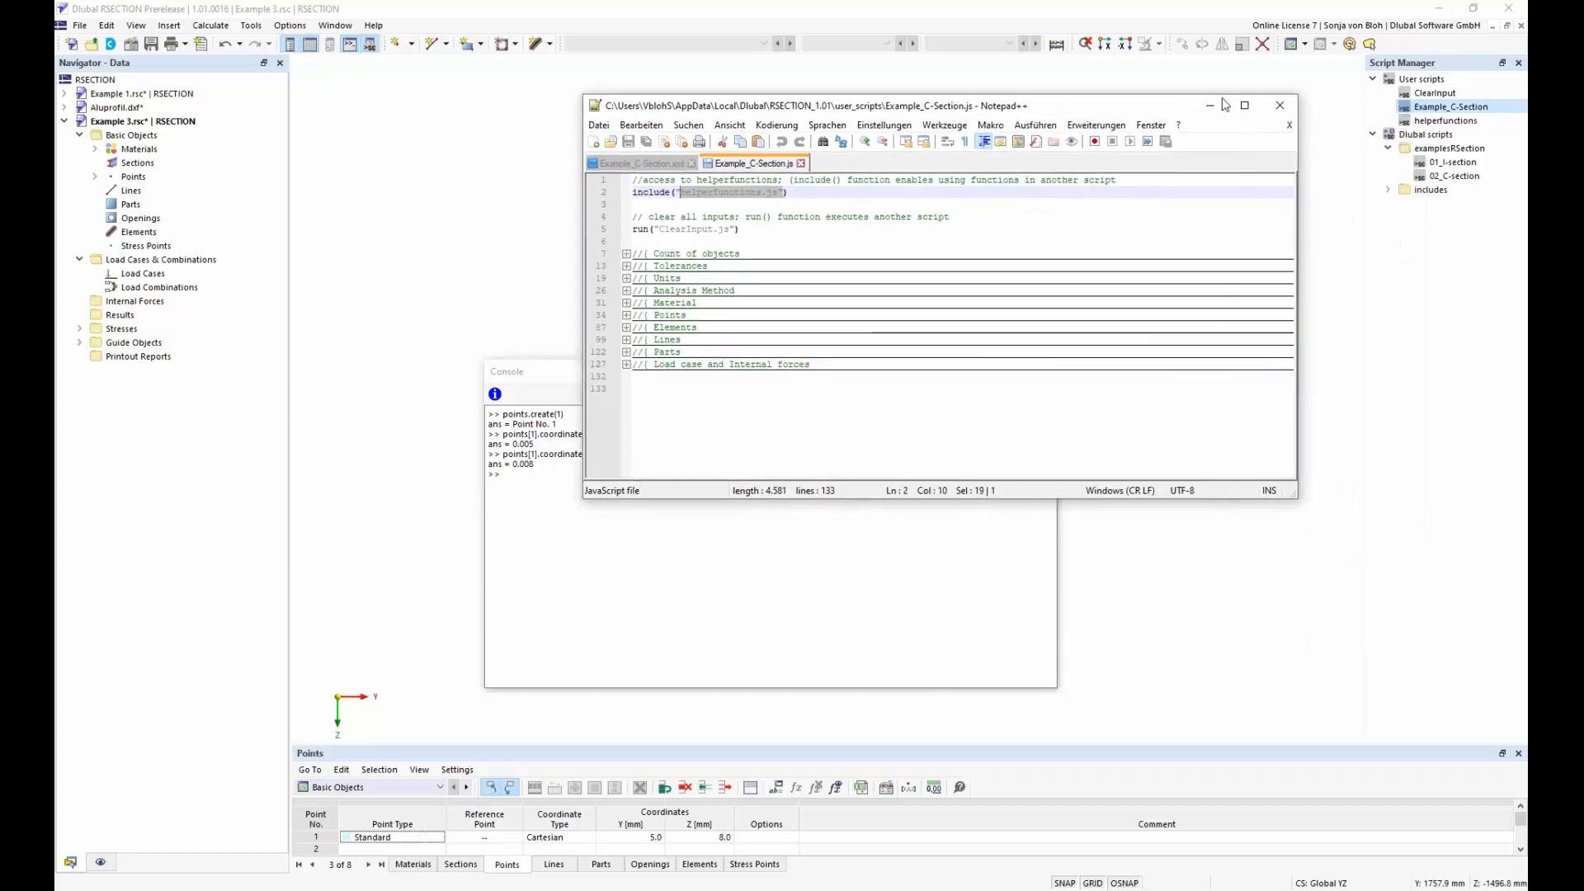
{"action": "right_click", "coordinate": [1452, 120]}
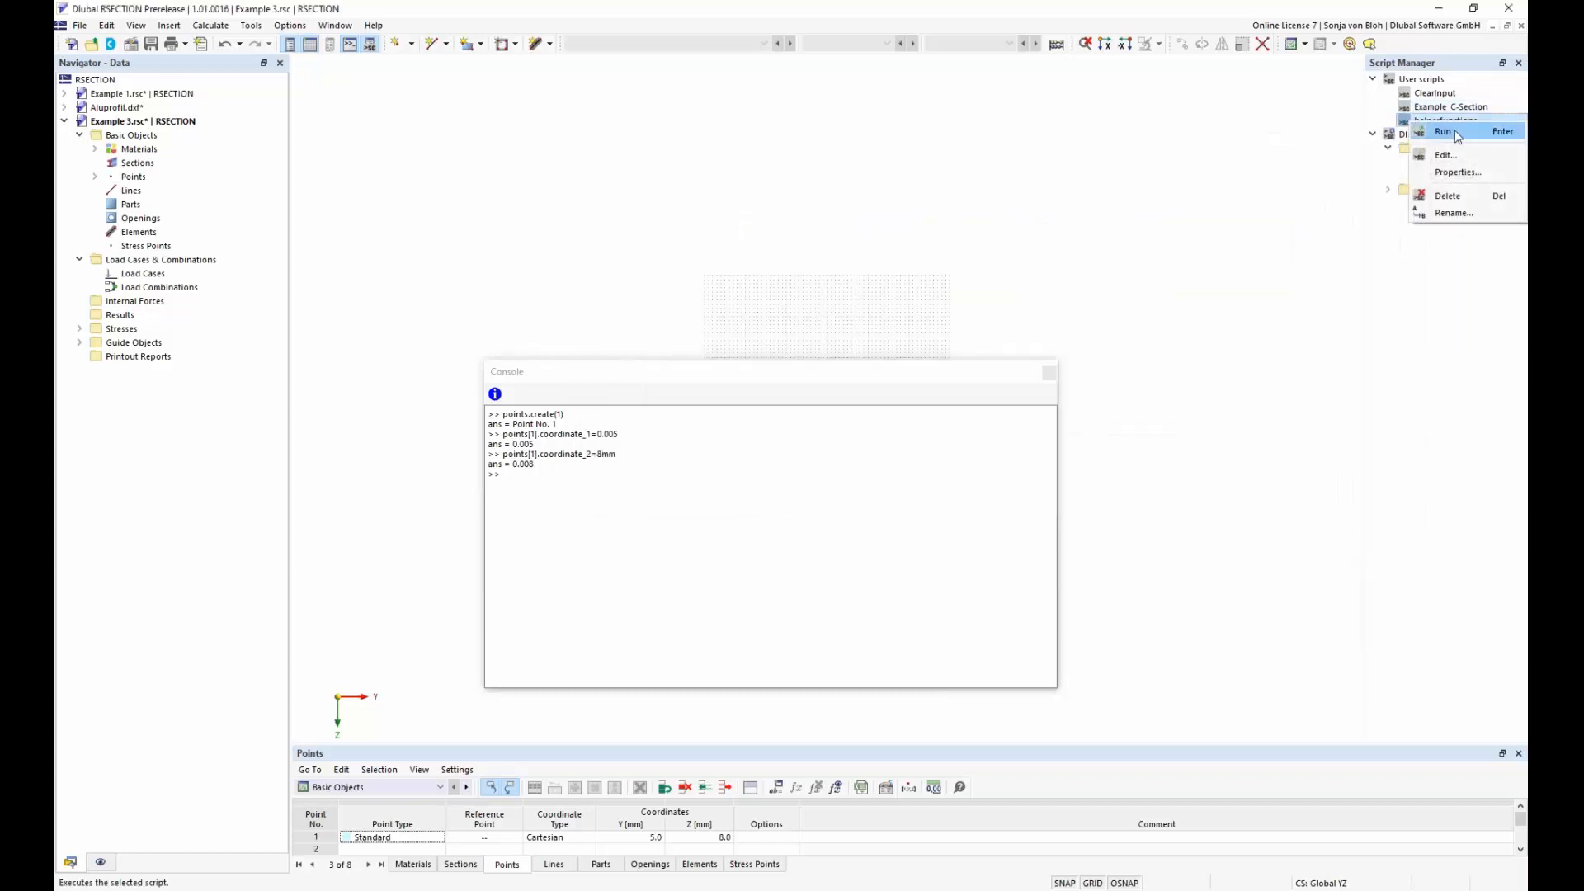
{"action": "left_click", "coordinate": [1458, 157]}
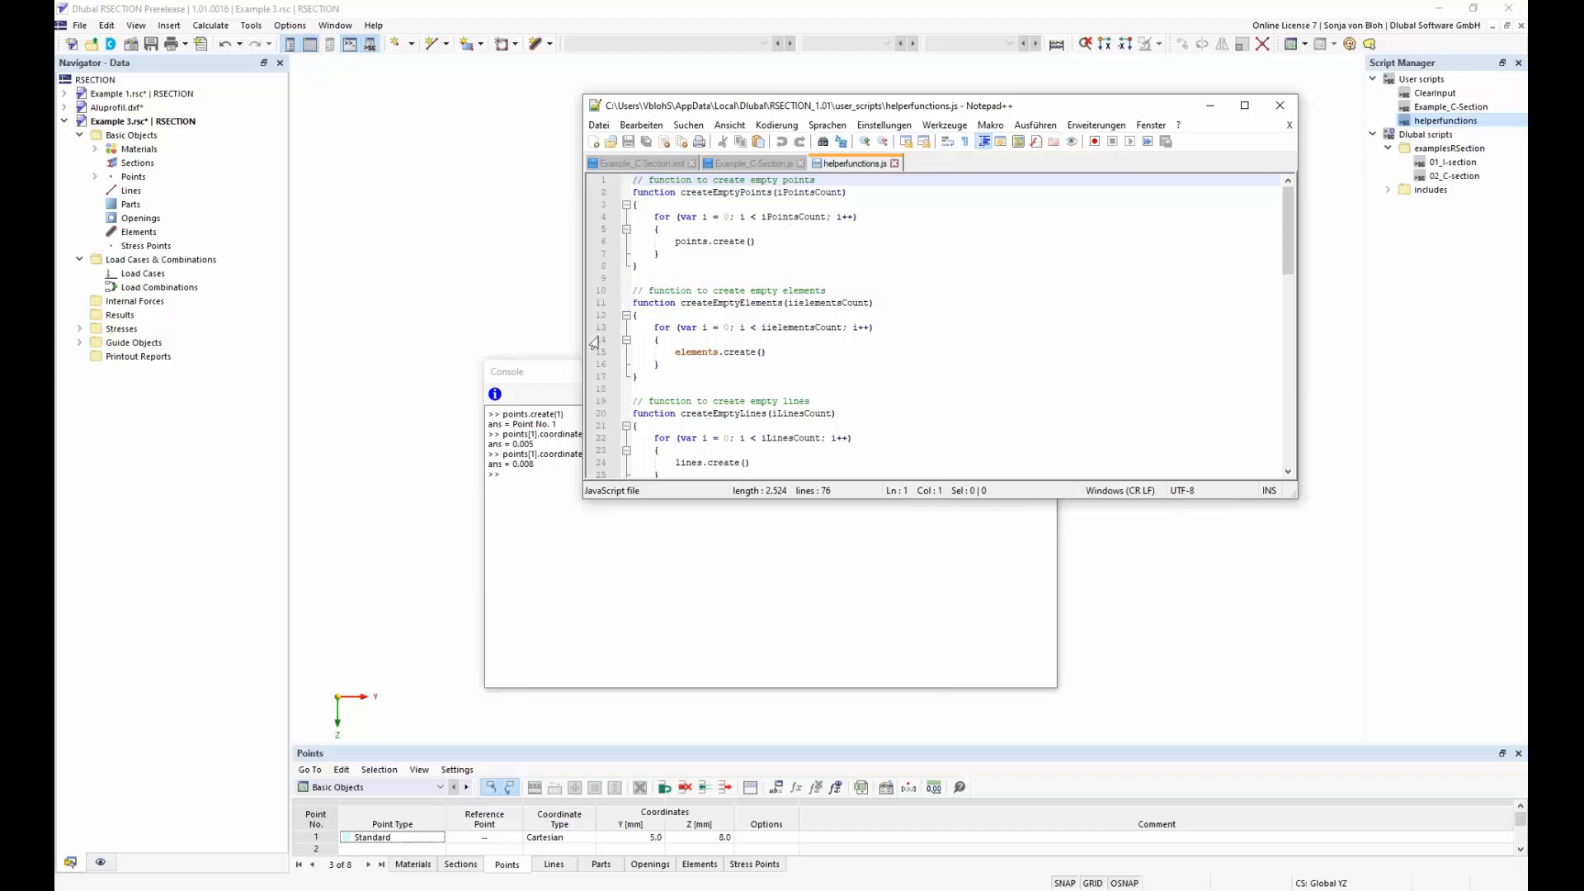
{"action": "left_click", "coordinate": [563, 370]}
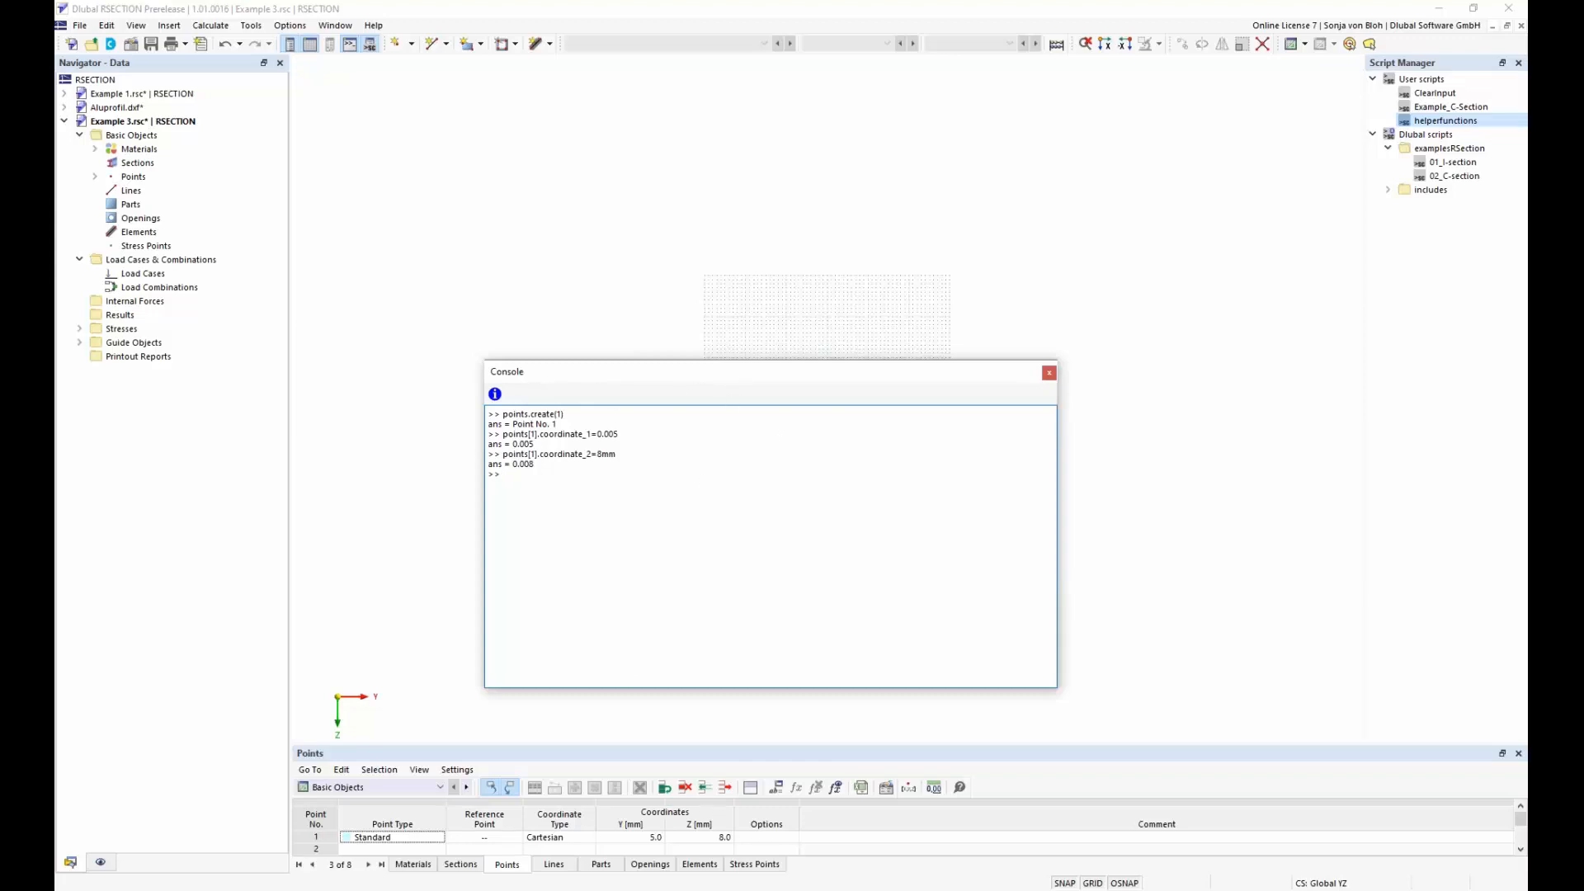
{"action": "left_click", "coordinate": [413, 888]}
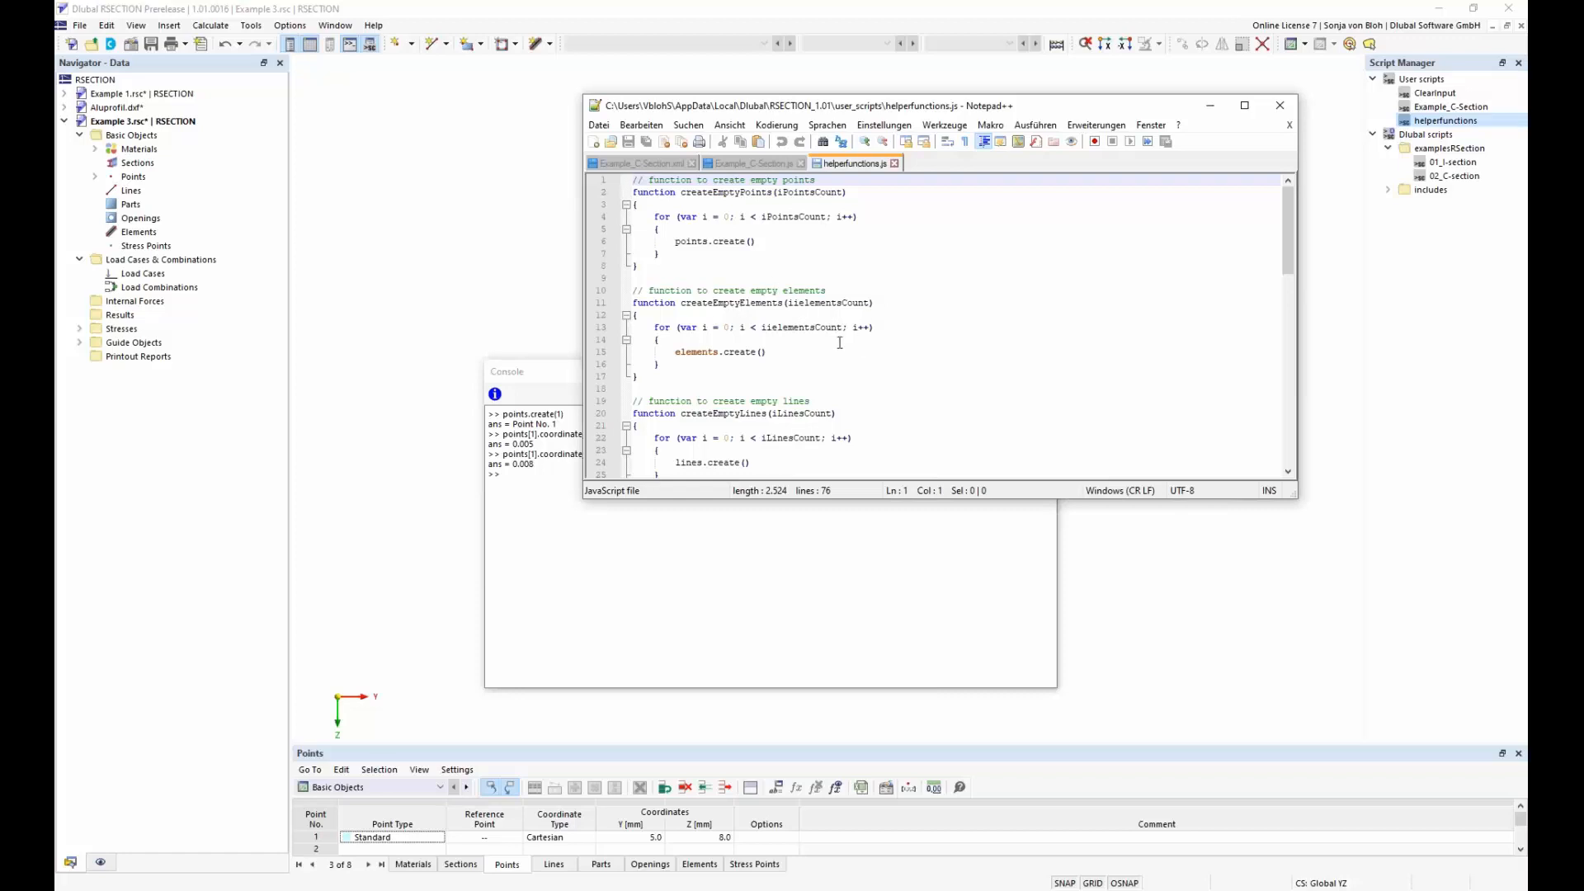
{"action": "scroll", "coordinate": [829, 338], "scroll_direction": "down", "scroll_amount": 4}
{"action": "scroll", "coordinate": [830, 338], "scroll_direction": "down", "scroll_amount": 1}
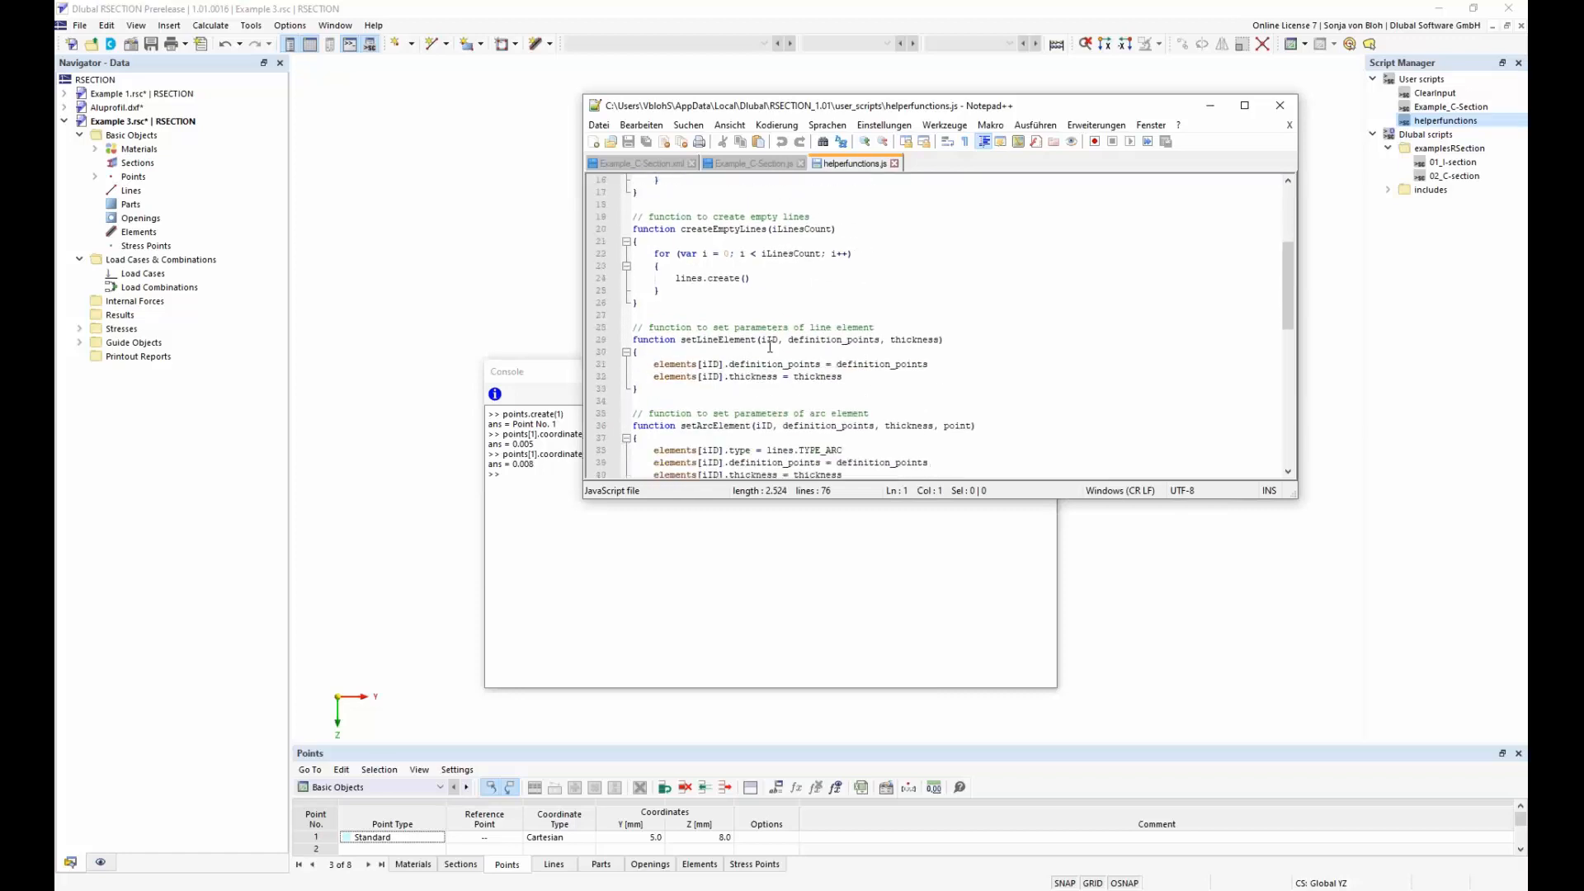
Step: Return to Example_C-Section.js and examine the run call that executes ClearInput.js
{"action": "left_click", "coordinate": [764, 165]}
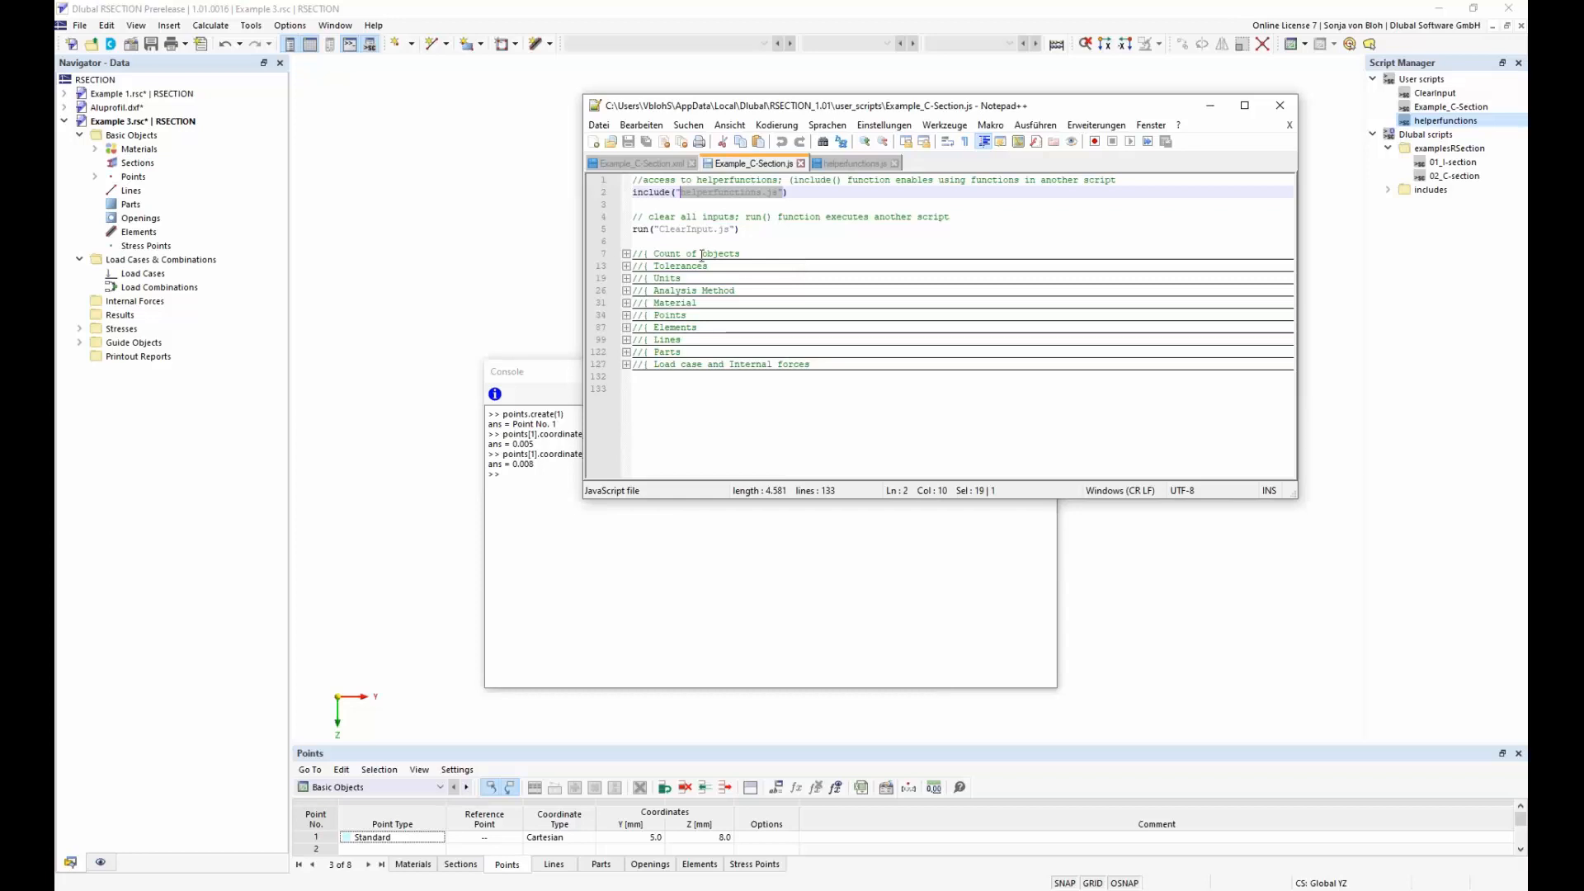
{"action": "left_click", "coordinate": [643, 229]}
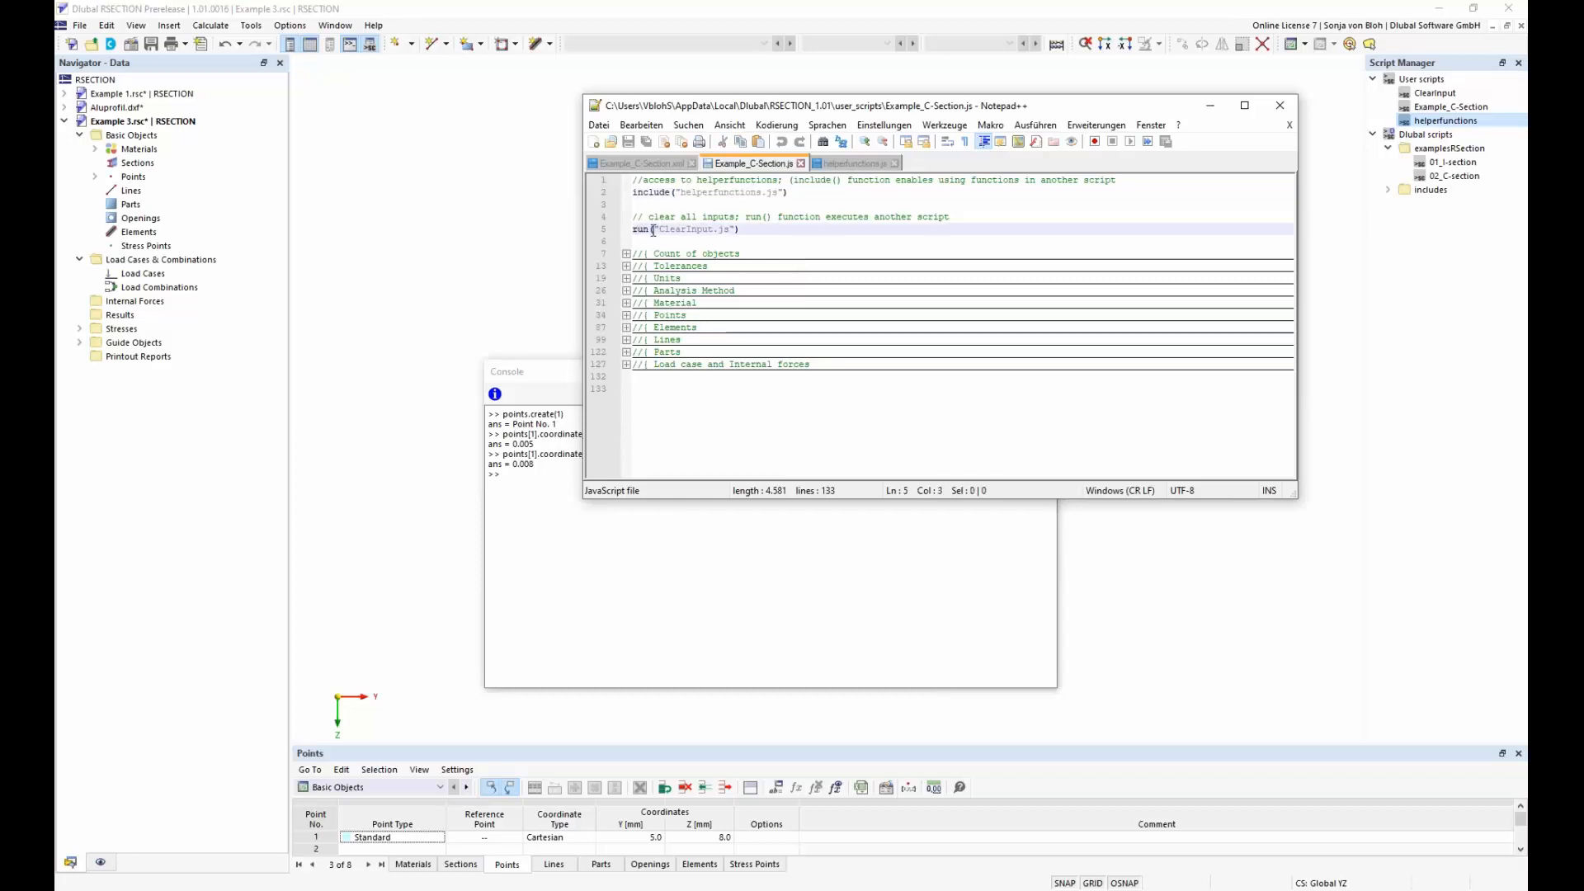
{"action": "left_click_drag", "start_coordinate": [651, 230], "coordinate": [634, 228]}
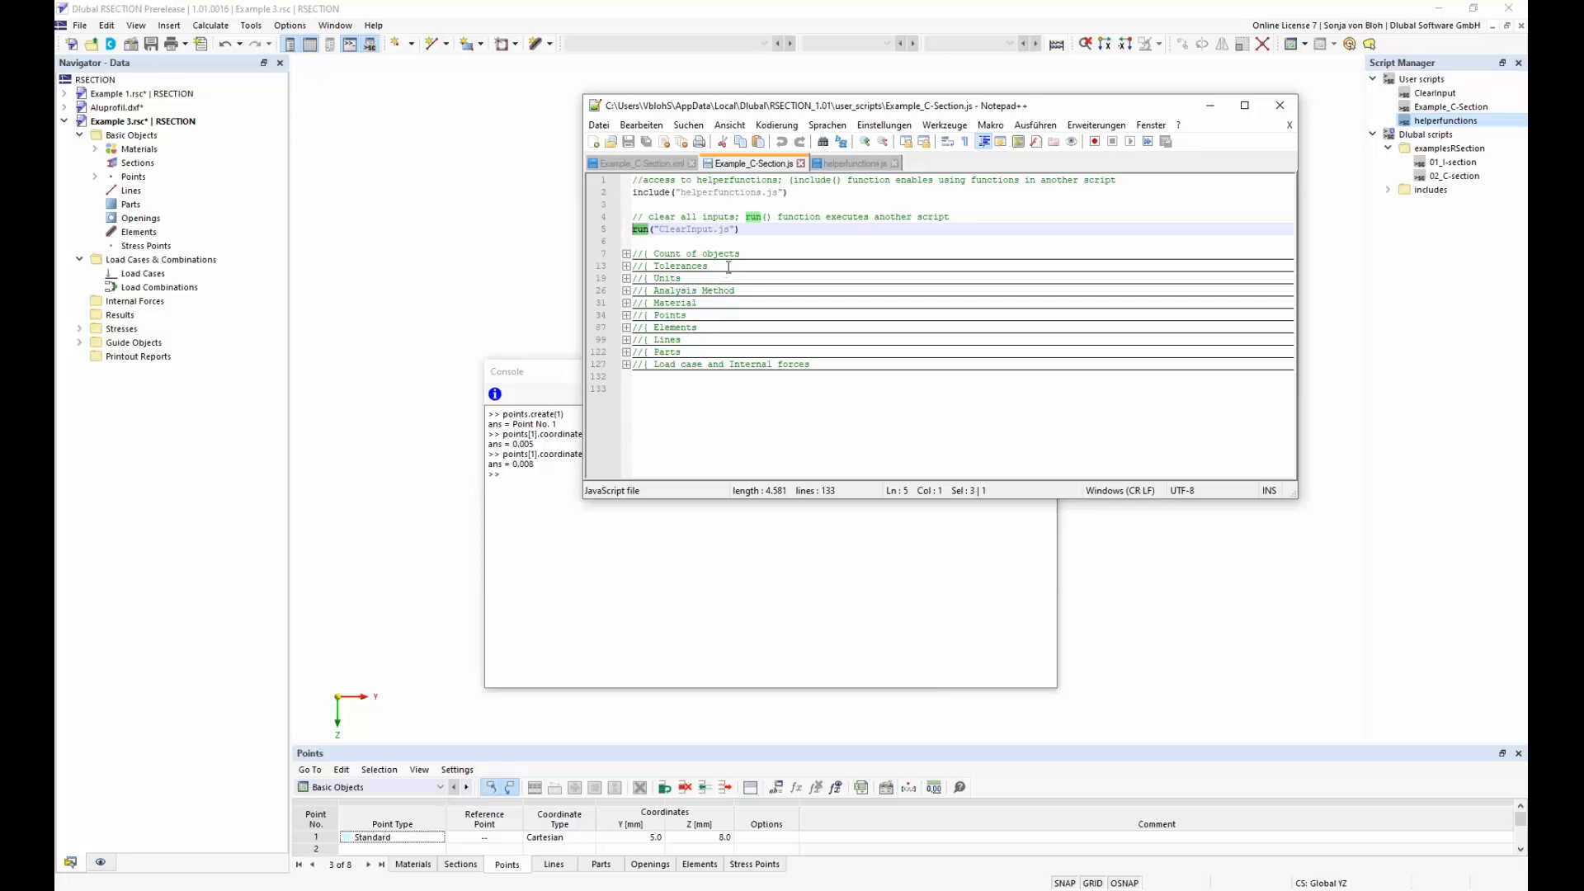
{"action": "left_click_drag", "start_coordinate": [734, 230], "coordinate": [659, 231]}
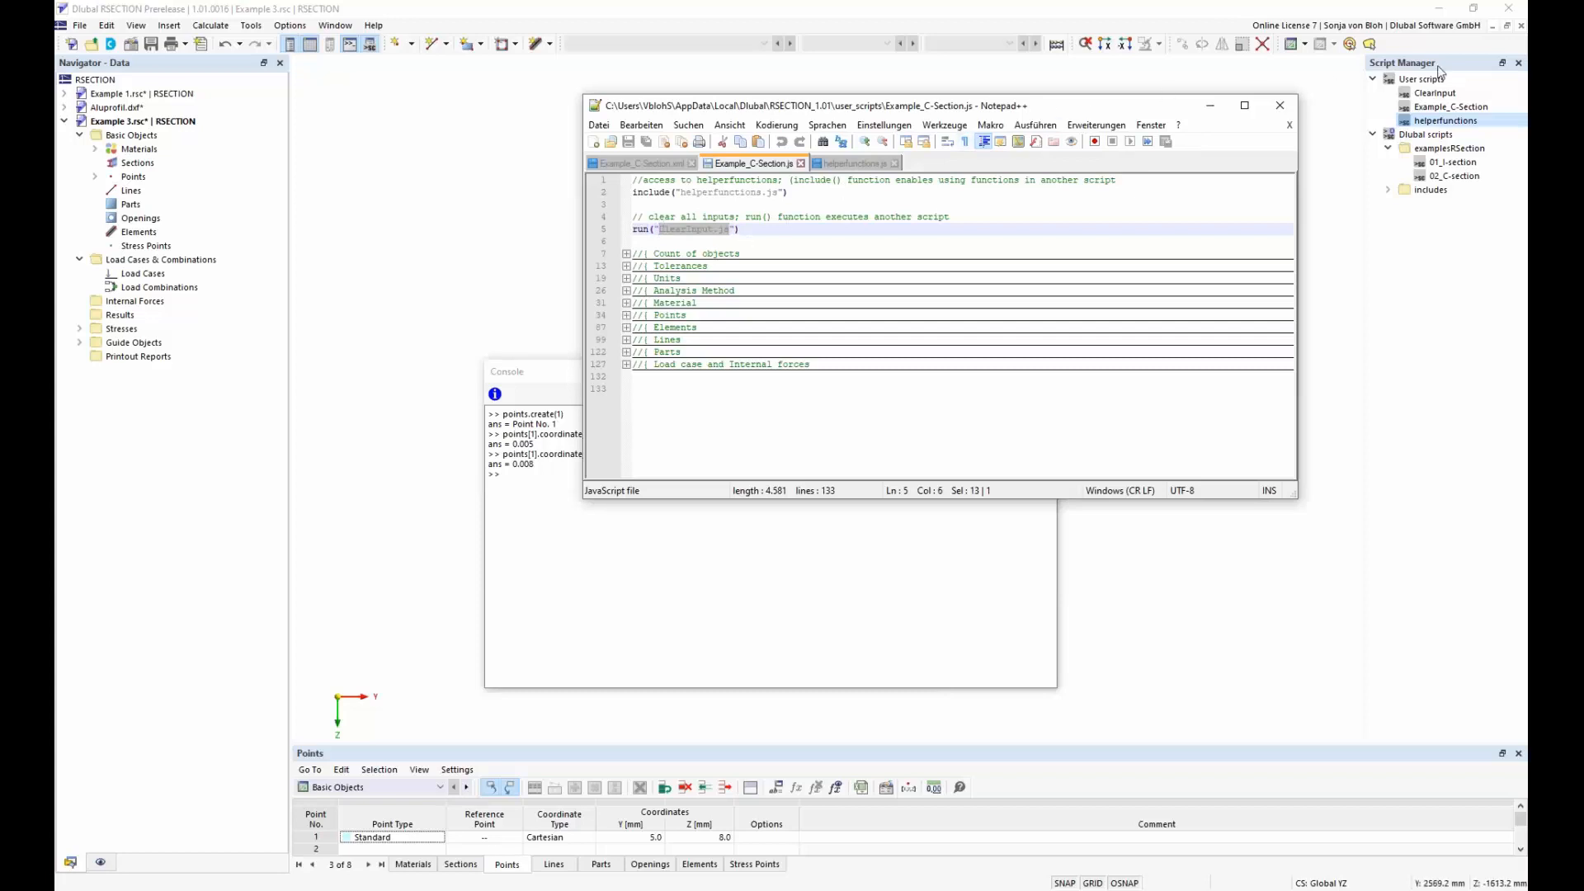
Step: Open the ClearInput user script for editing and examine its object containers and the erase statement in the loop
{"action": "left_click", "coordinate": [1442, 97]}
{"action": "right_click", "coordinate": [1442, 97]}
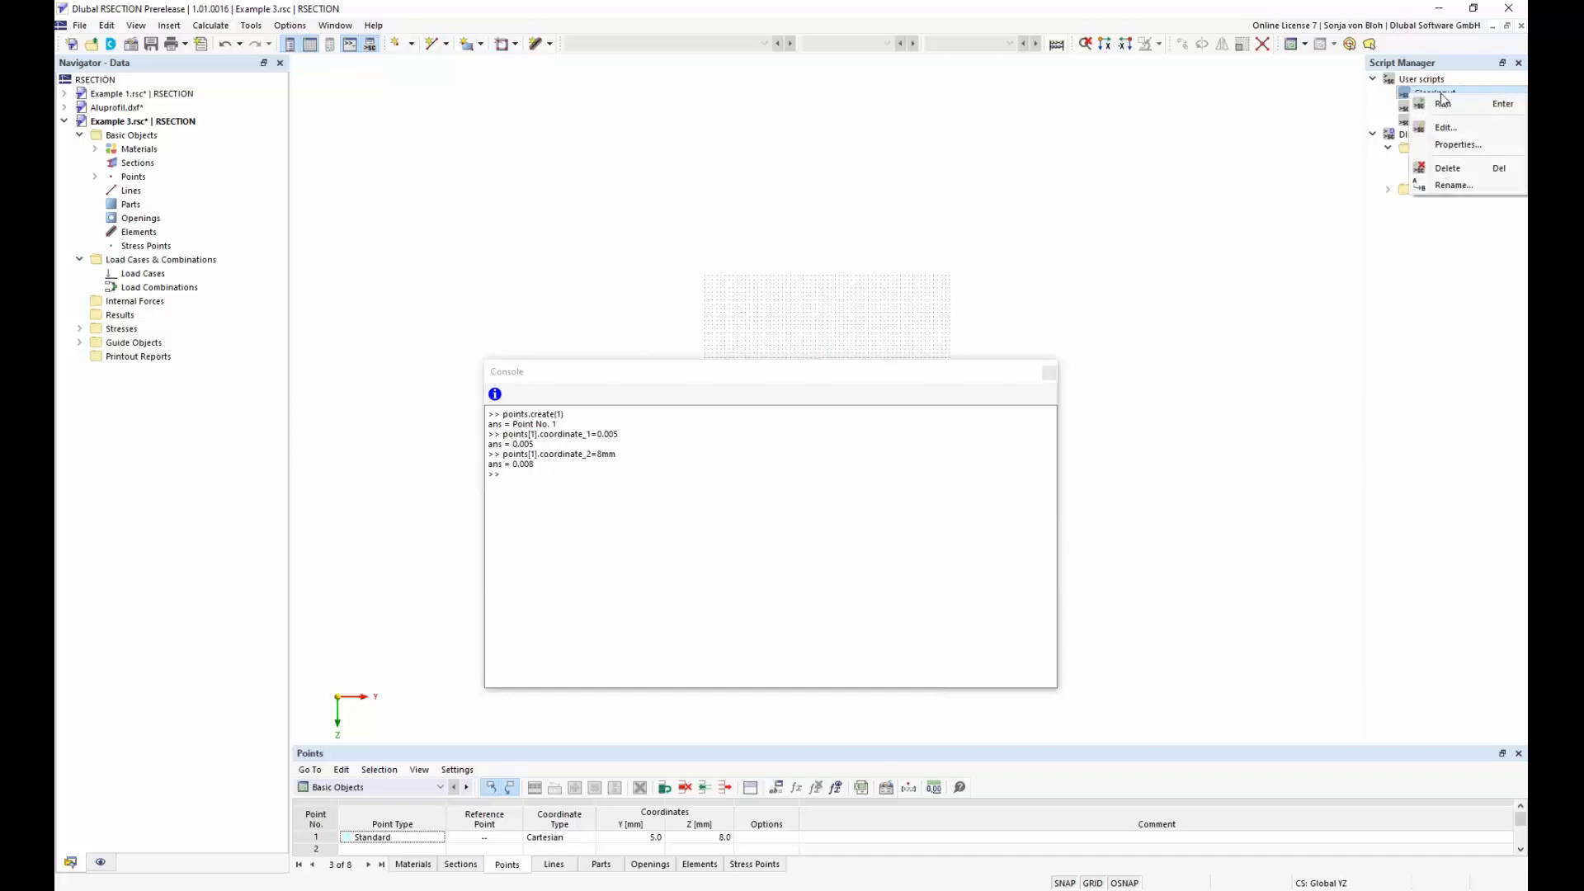
{"action": "left_click", "coordinate": [1444, 128]}
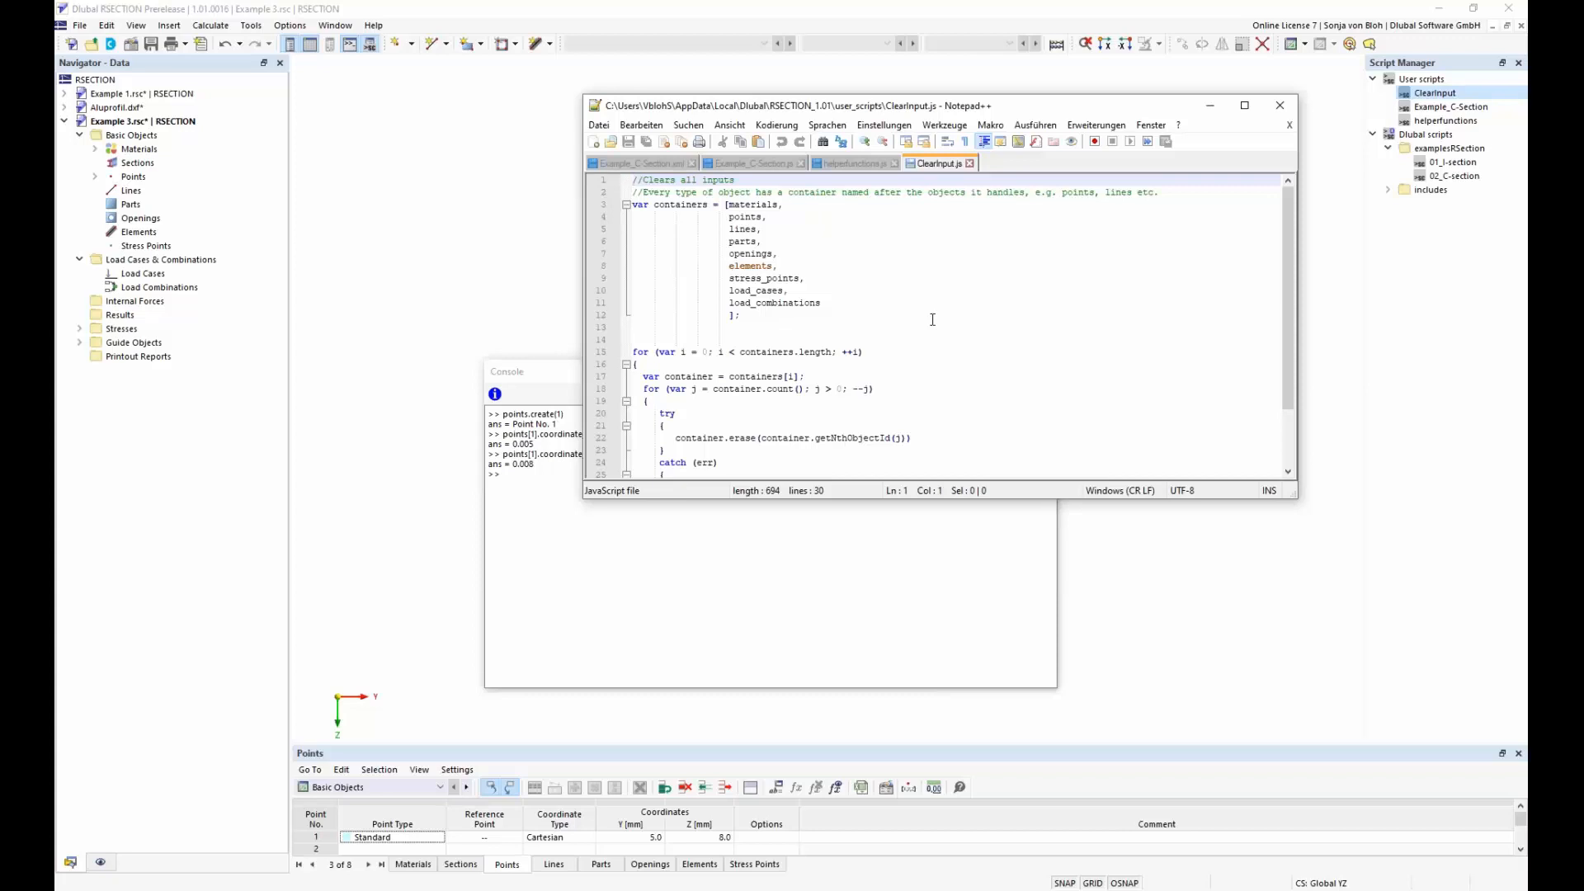
{"action": "scroll", "coordinate": [932, 320], "scroll_direction": "down", "scroll_amount": 2}
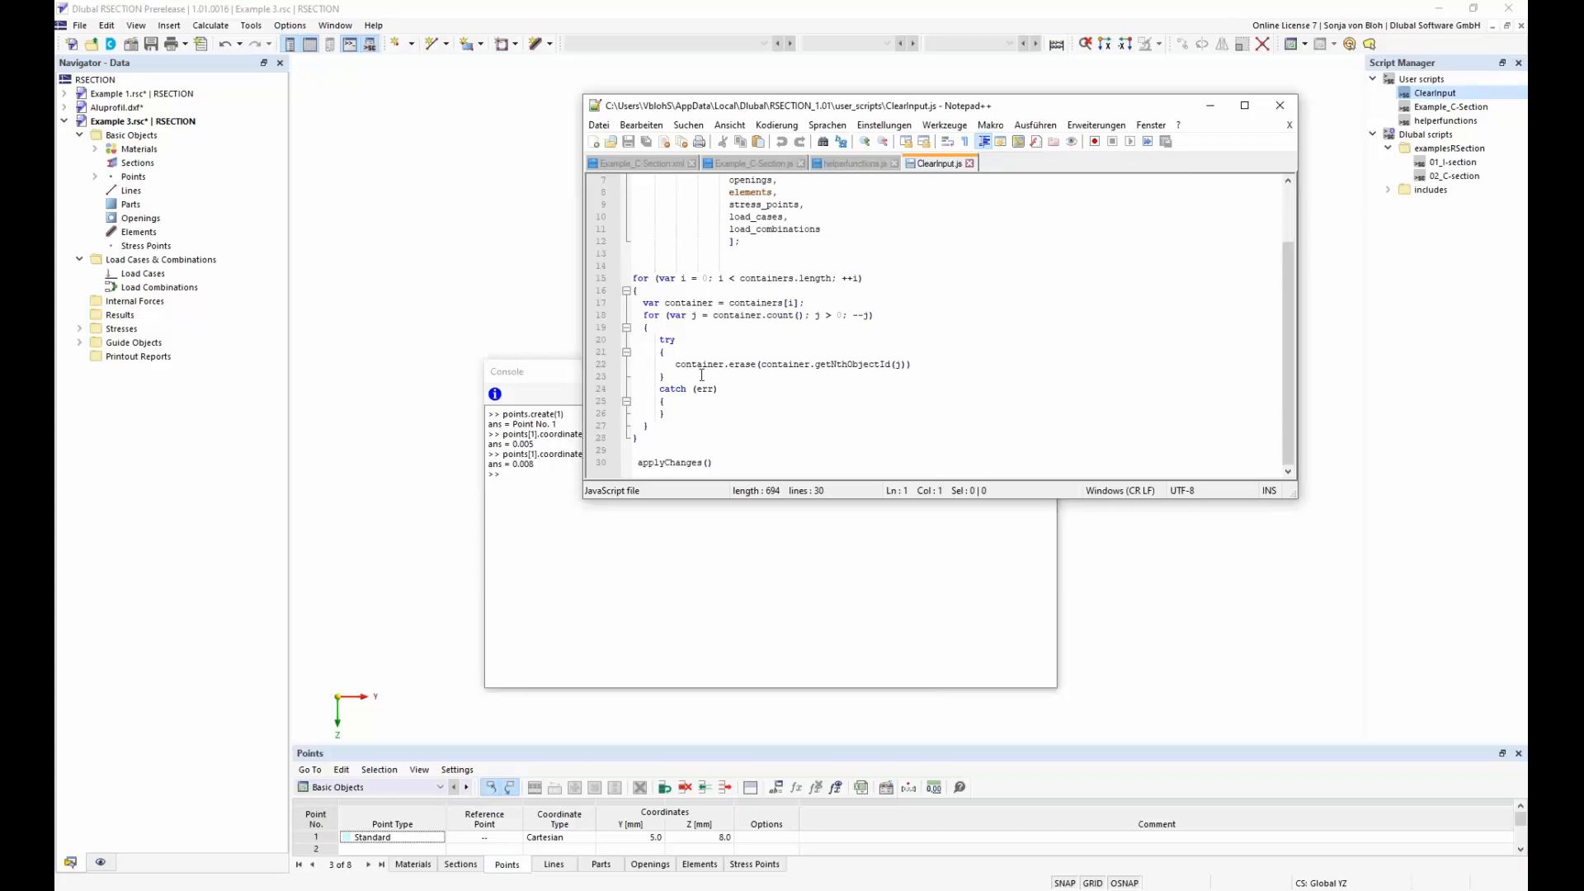
{"action": "left_click_drag", "start_coordinate": [729, 365], "coordinate": [756, 364]}
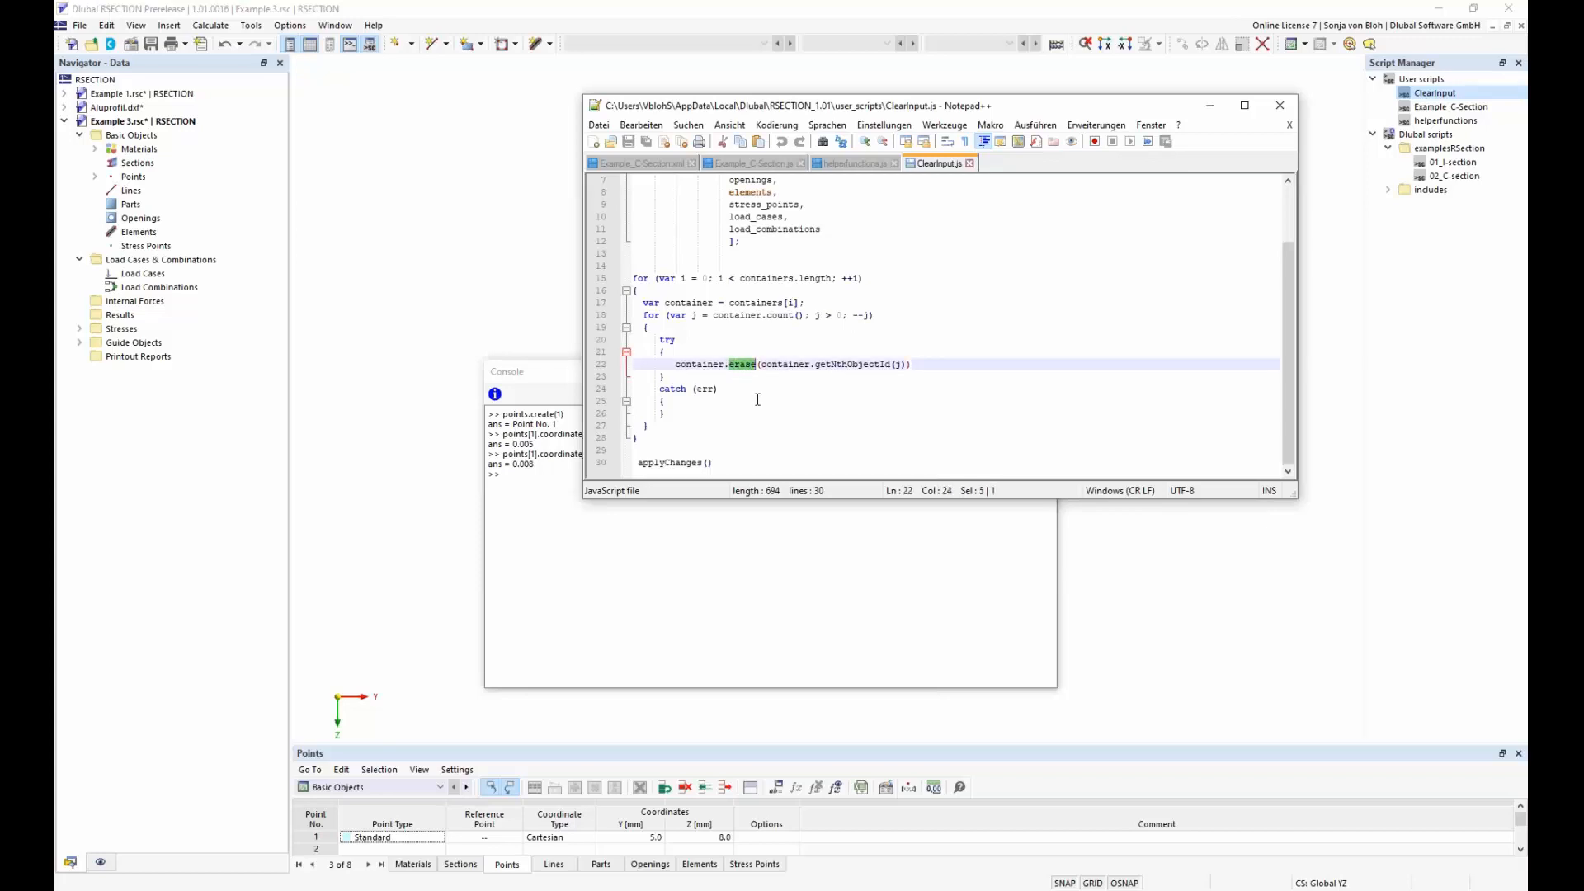
Step: Examine the Analysis Method block of Example_C-Section.js, including the effective section standard, and collapse it again
{"action": "left_click", "coordinate": [756, 164]}
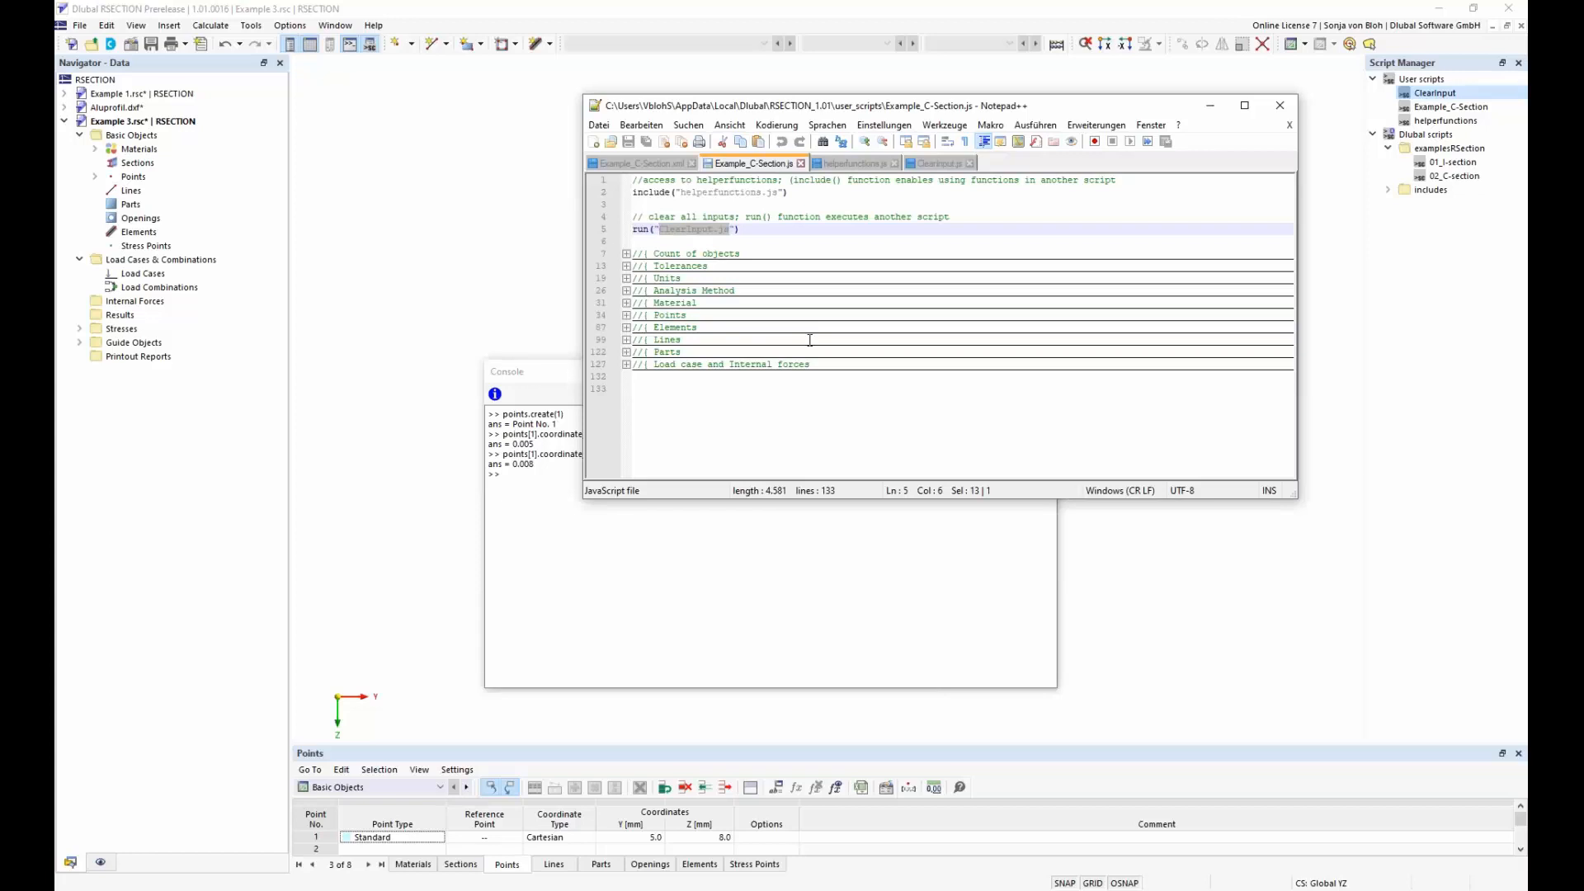
{"action": "left_click", "coordinate": [626, 290]}
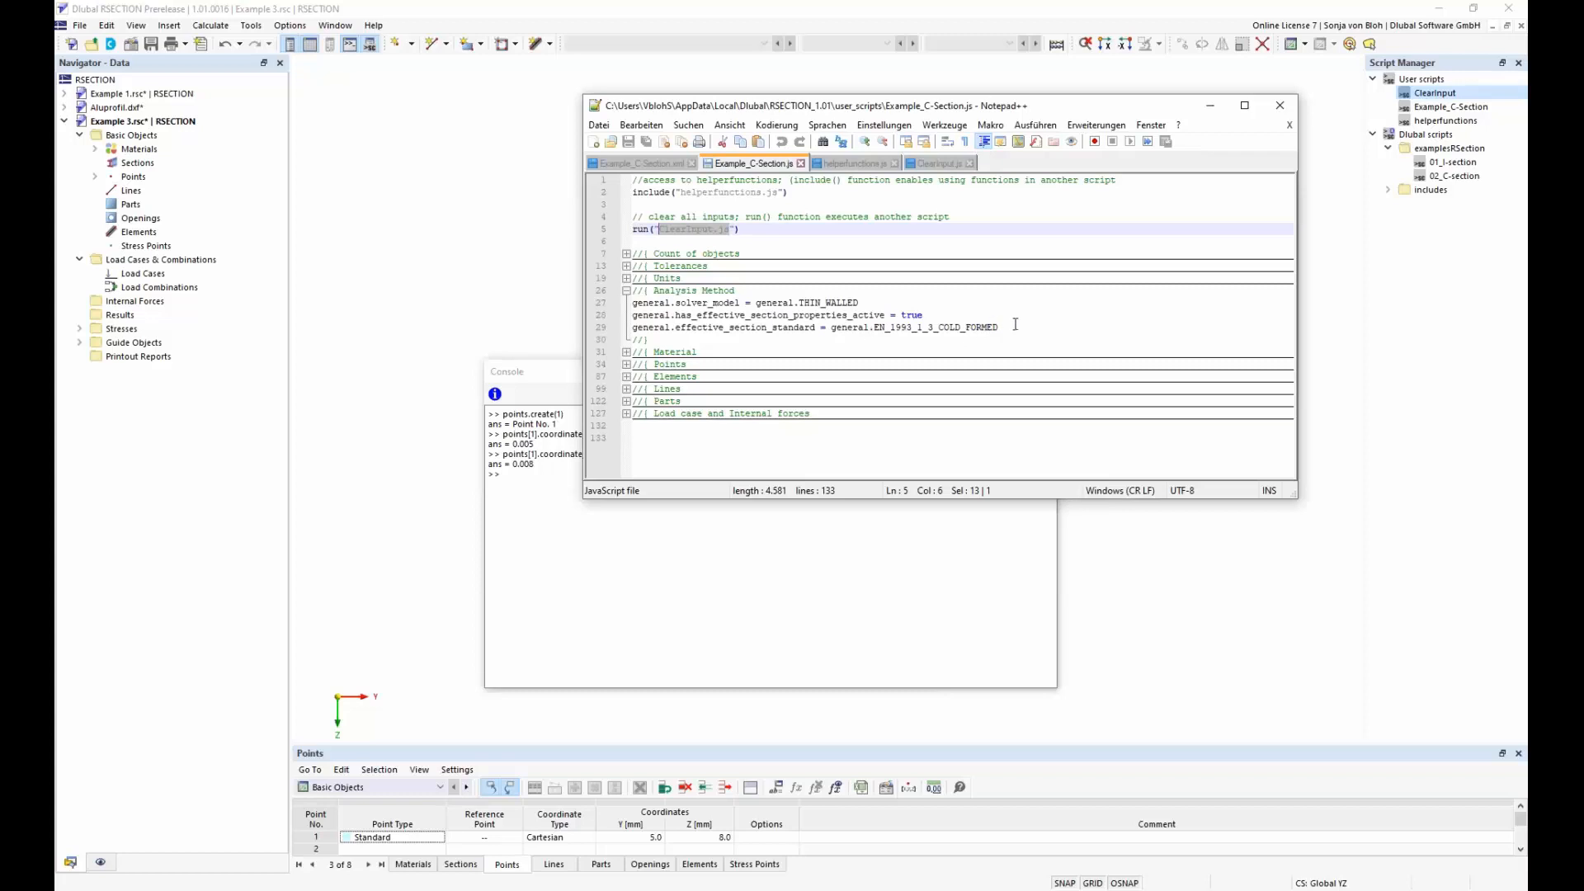
{"action": "left_click_drag", "start_coordinate": [1001, 327], "coordinate": [858, 328]}
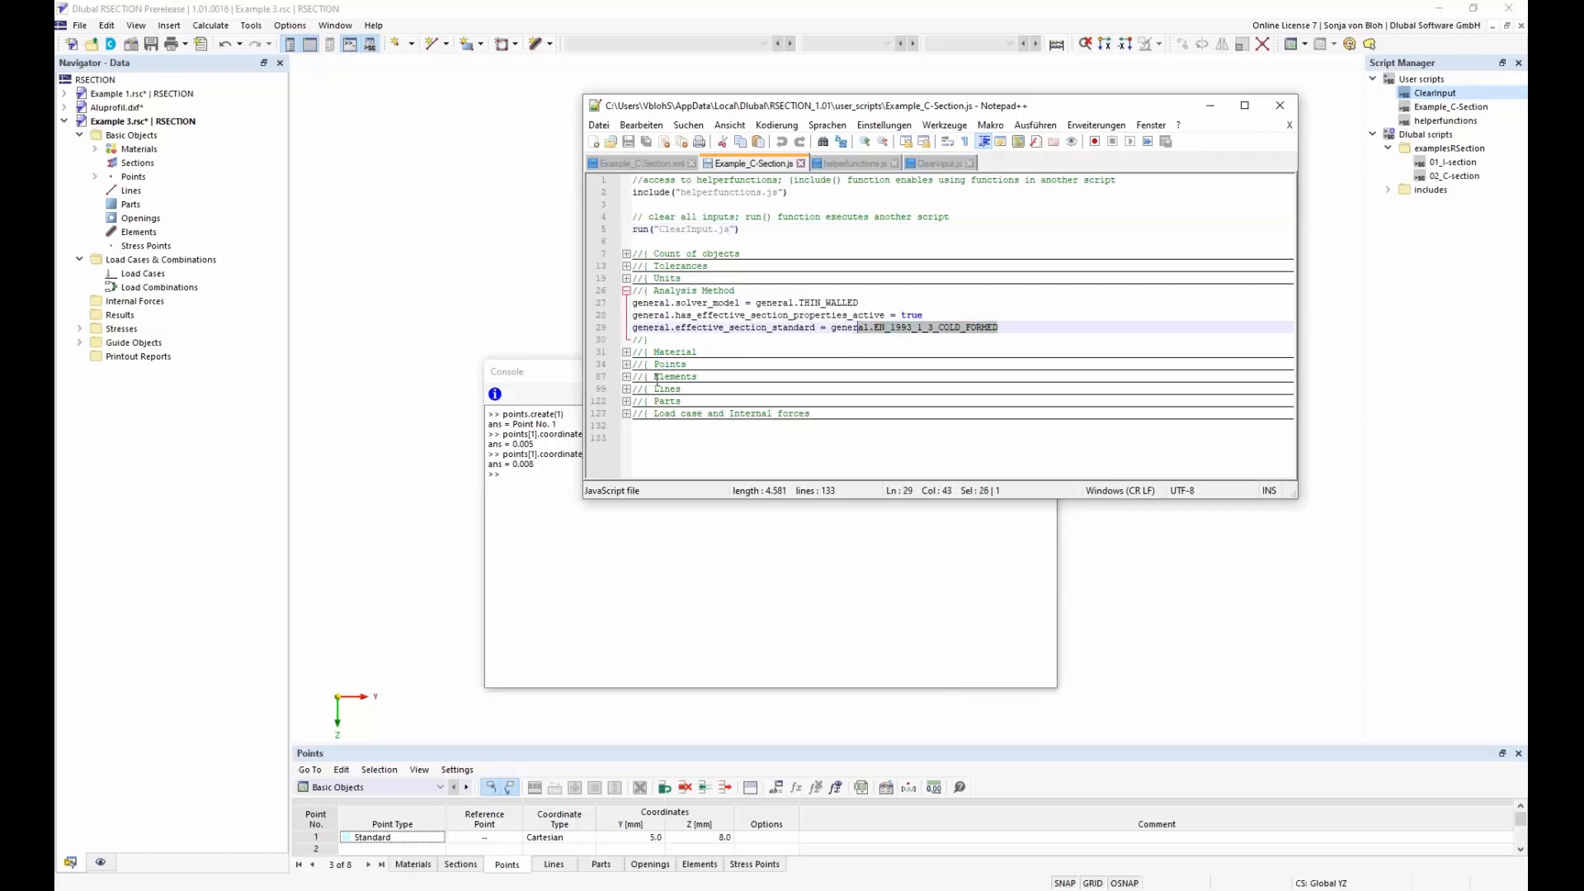
{"action": "left_click", "coordinate": [626, 291]}
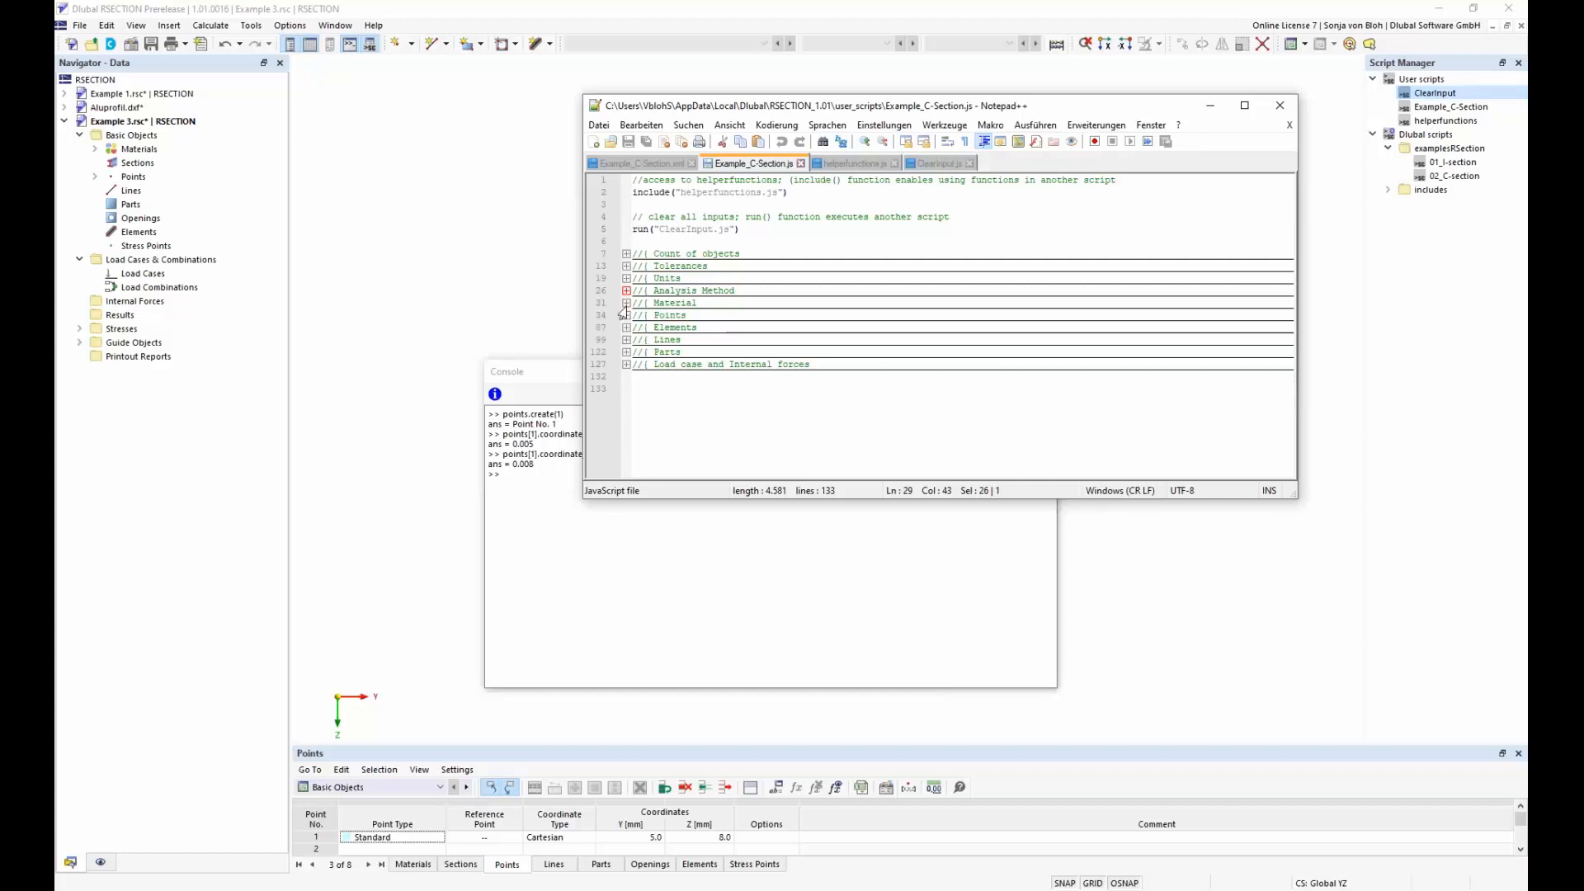
Step: Examine the script's Material, Points, Elements, and Load case and Internal forces blocks, and close the script editor and the console
{"action": "left_click", "coordinate": [626, 304]}
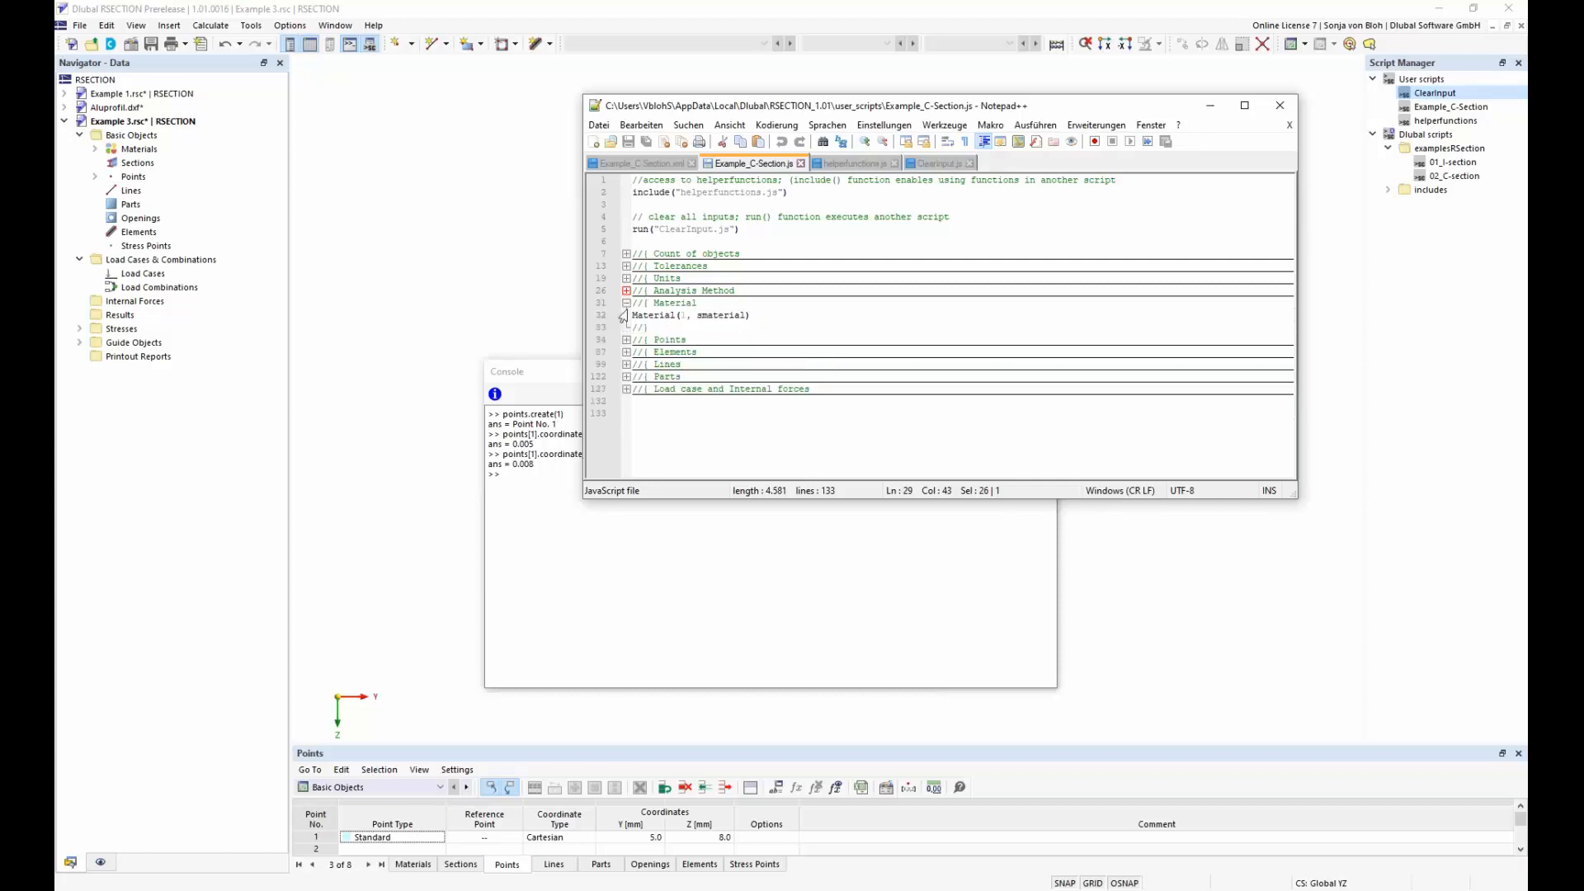
{"action": "left_click", "coordinate": [626, 302]}
{"action": "left_click", "coordinate": [626, 315]}
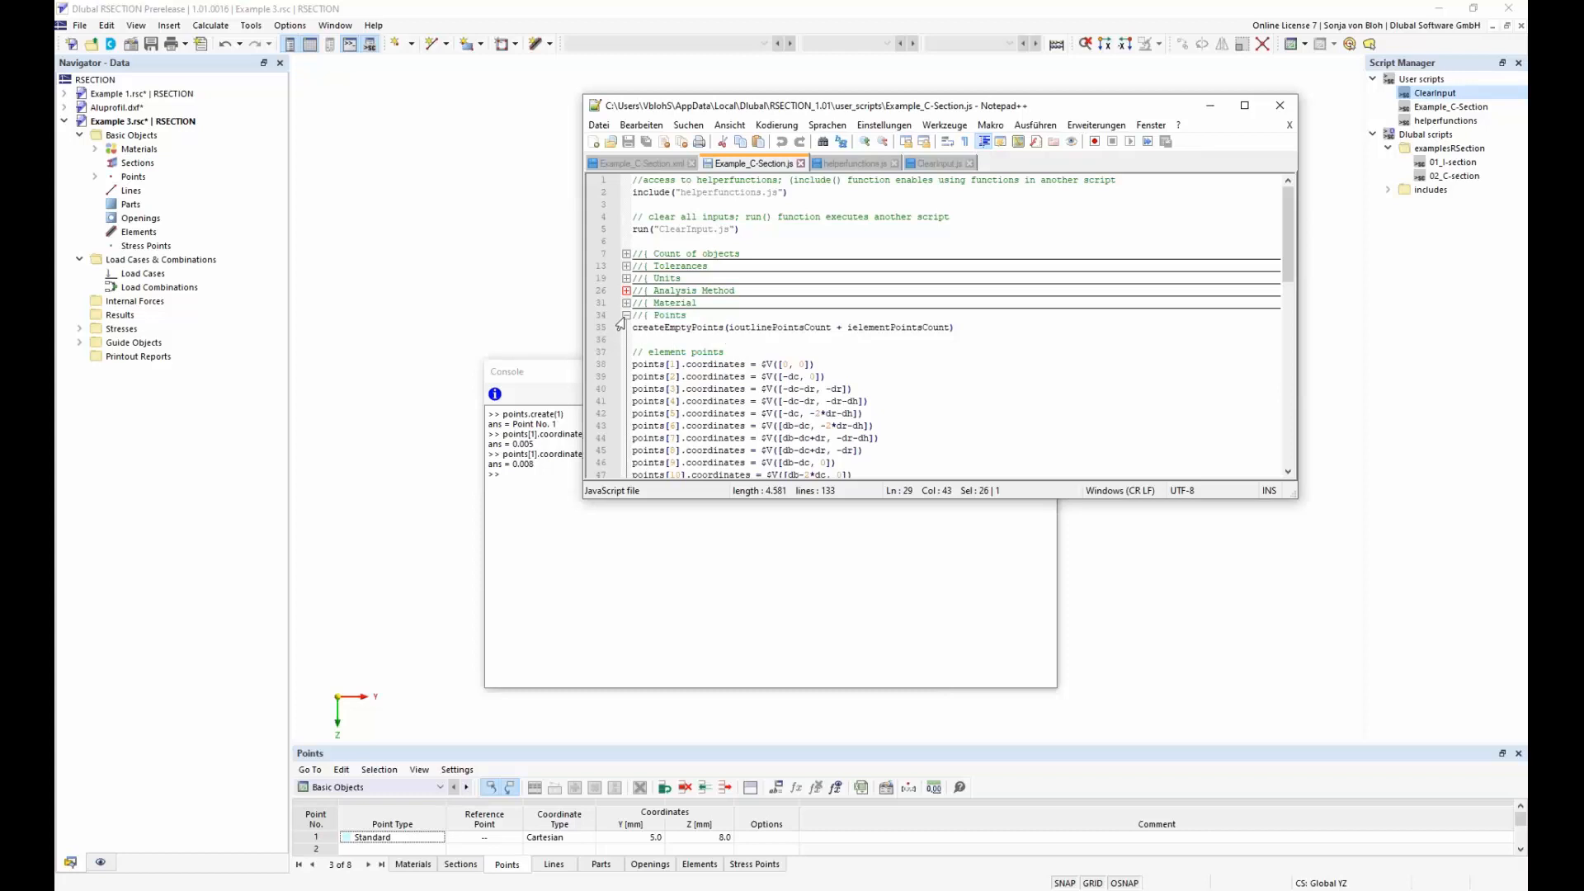
{"action": "left_click", "coordinate": [626, 315]}
{"action": "left_click", "coordinate": [626, 327]}
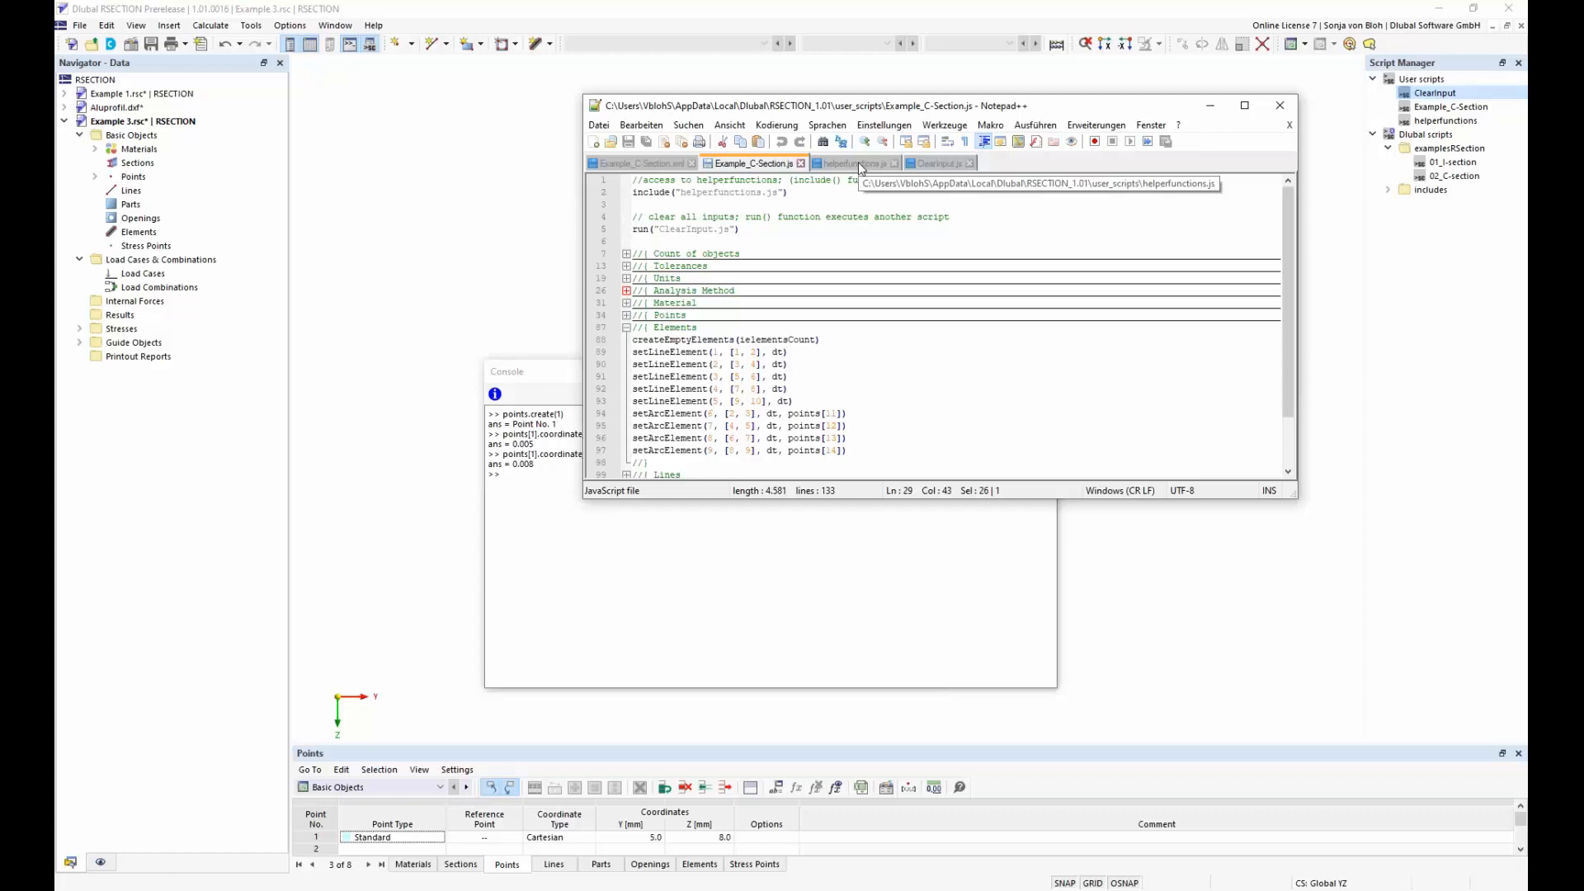
{"action": "left_click", "coordinate": [625, 328]}
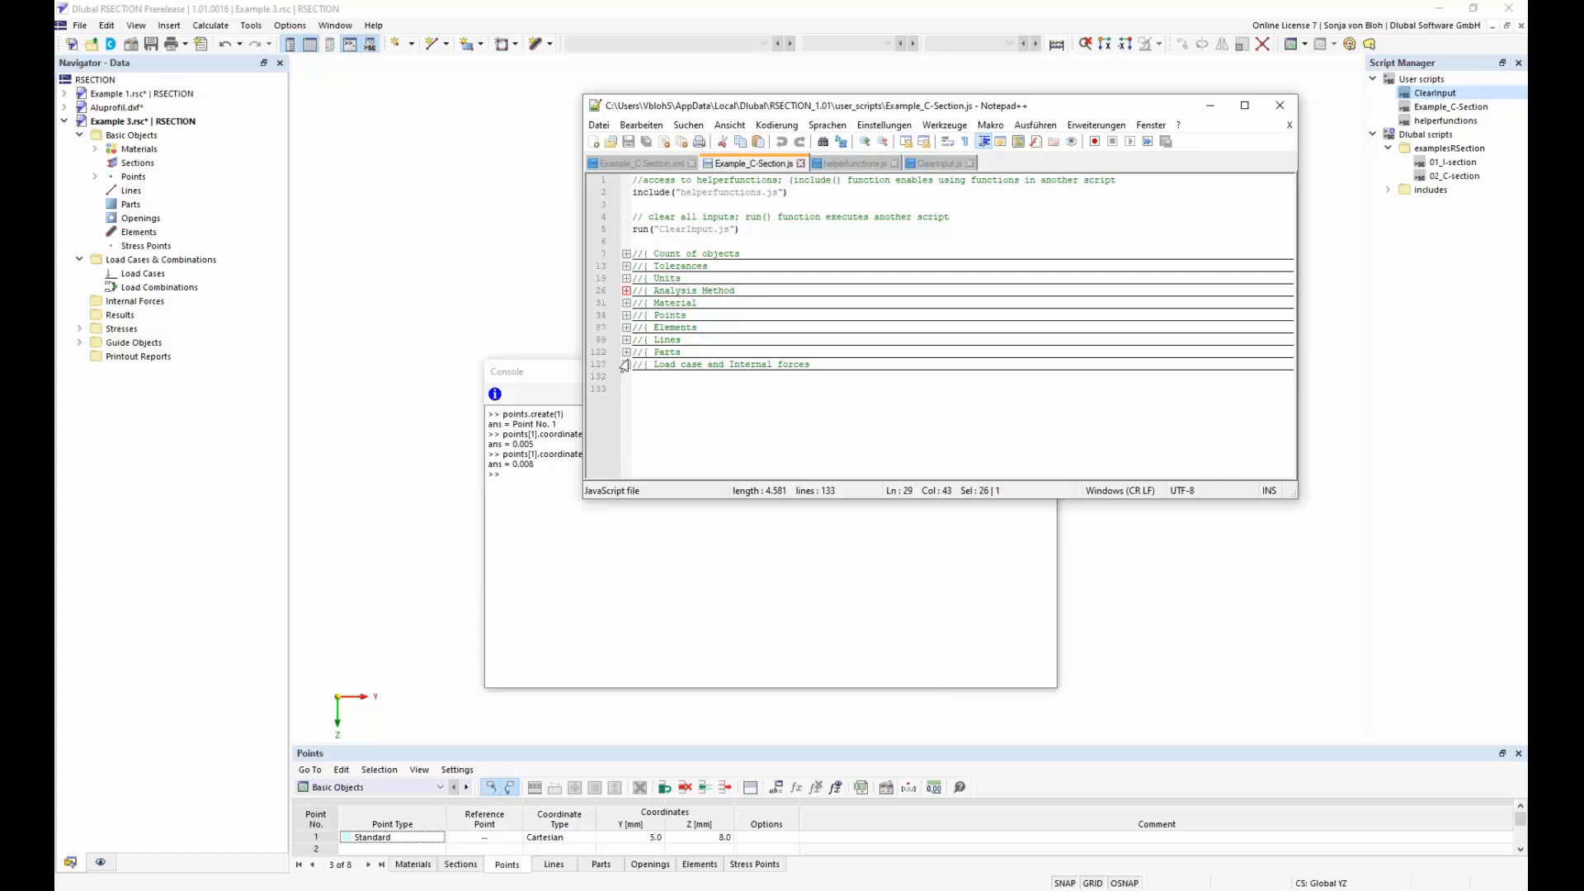
{"action": "left_click", "coordinate": [626, 364]}
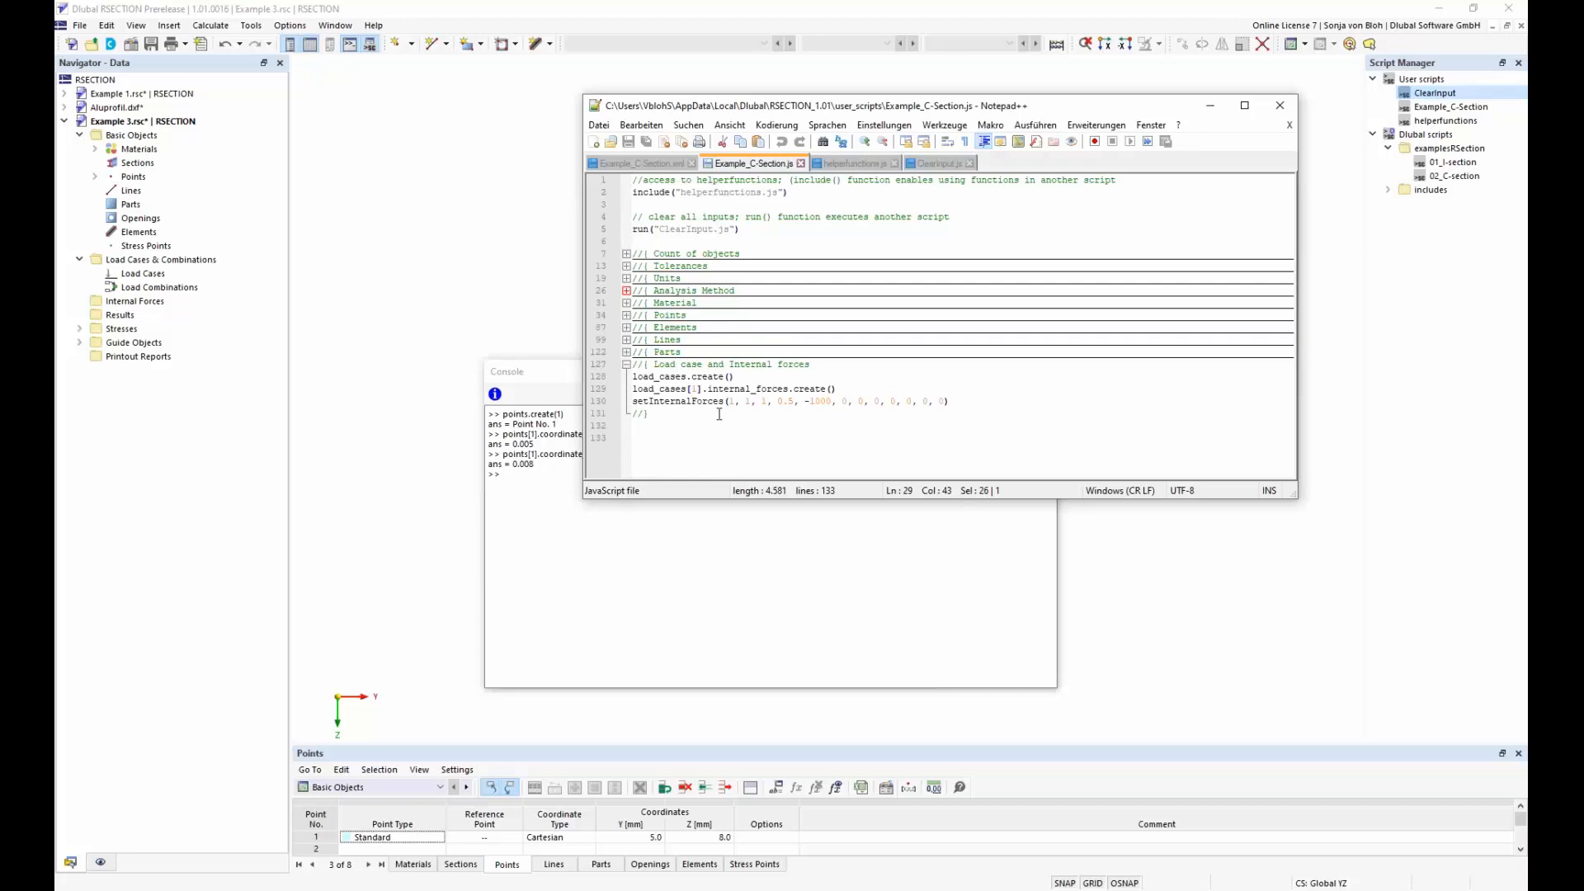
{"action": "left_click", "coordinate": [1281, 106]}
{"action": "left_click", "coordinate": [1048, 372]}
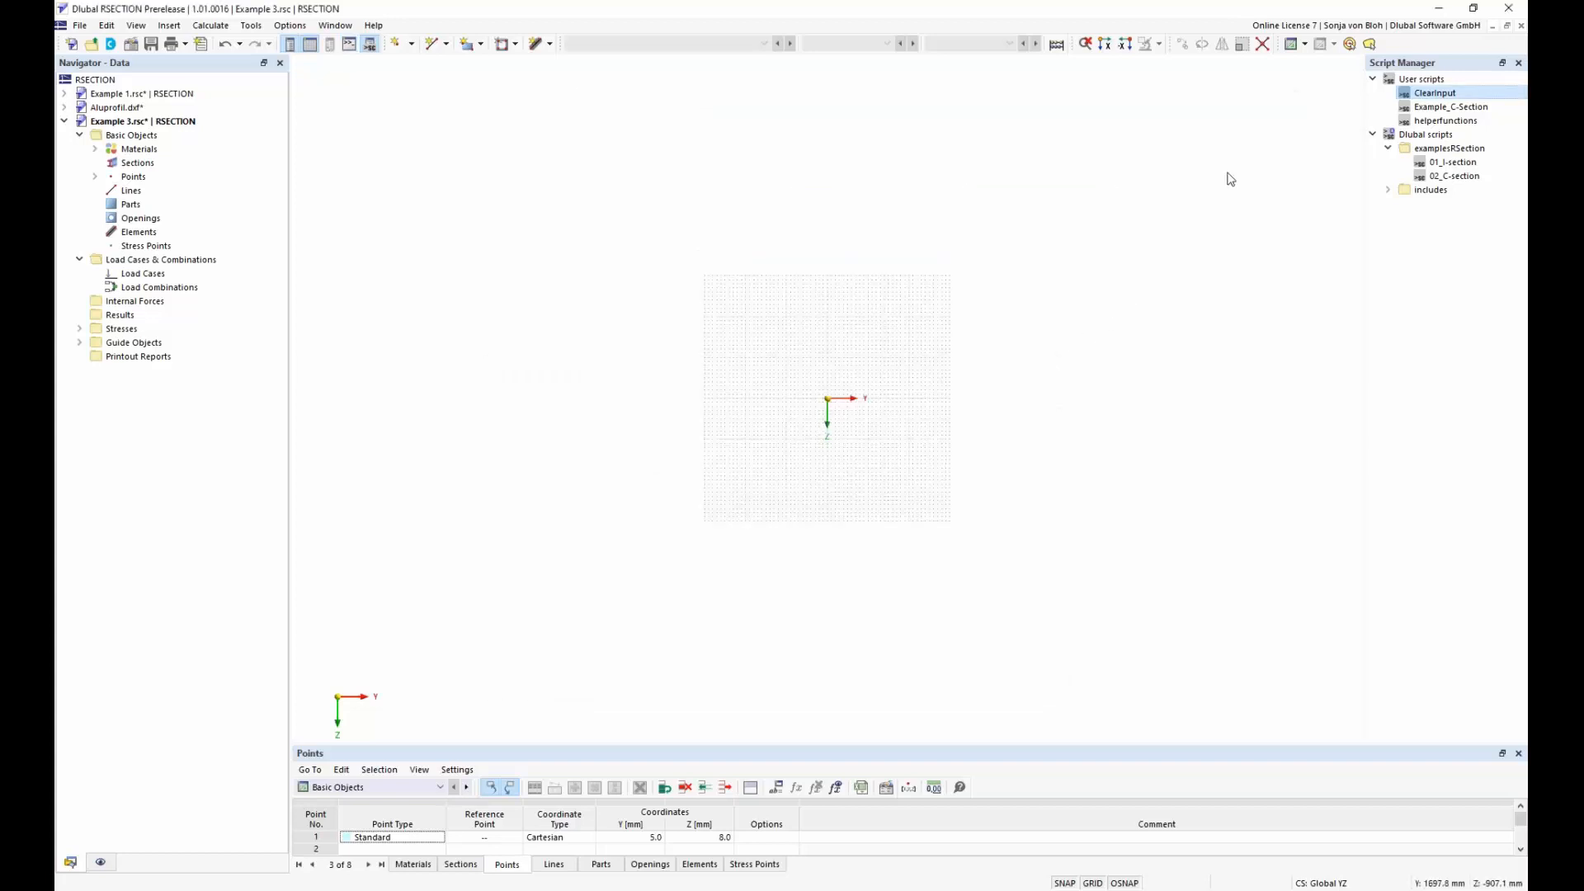
Step: Run the Example_C-Section script with a height of 200 mm and a width of 200 mm
{"action": "double_click", "coordinate": [1439, 109]}
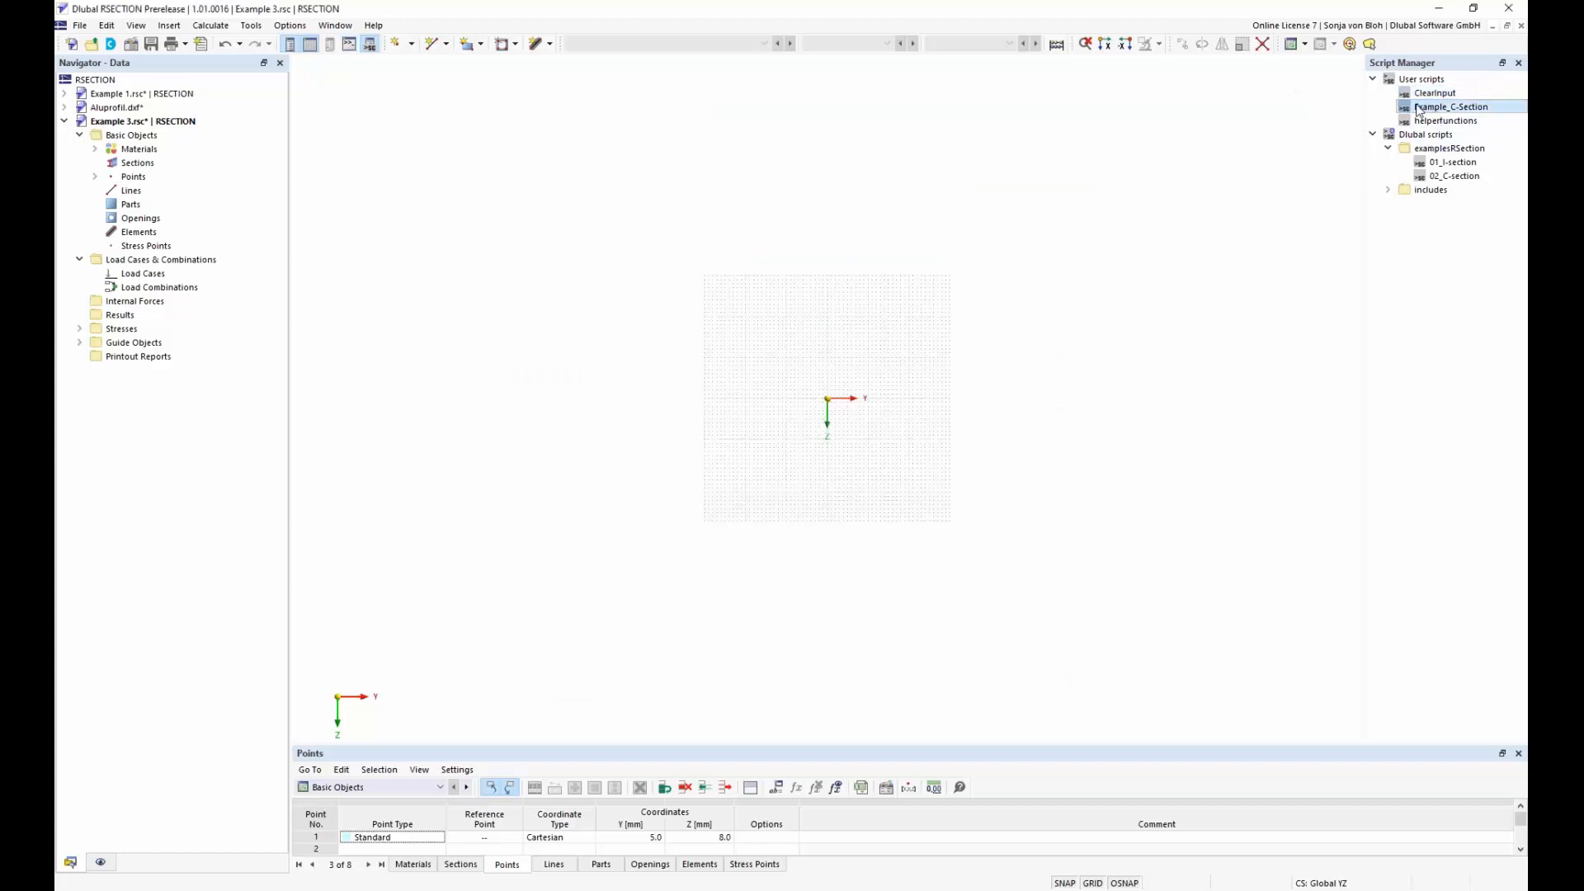
{"action": "left_click_drag", "start_coordinate": [773, 318], "coordinate": [1041, 164]}
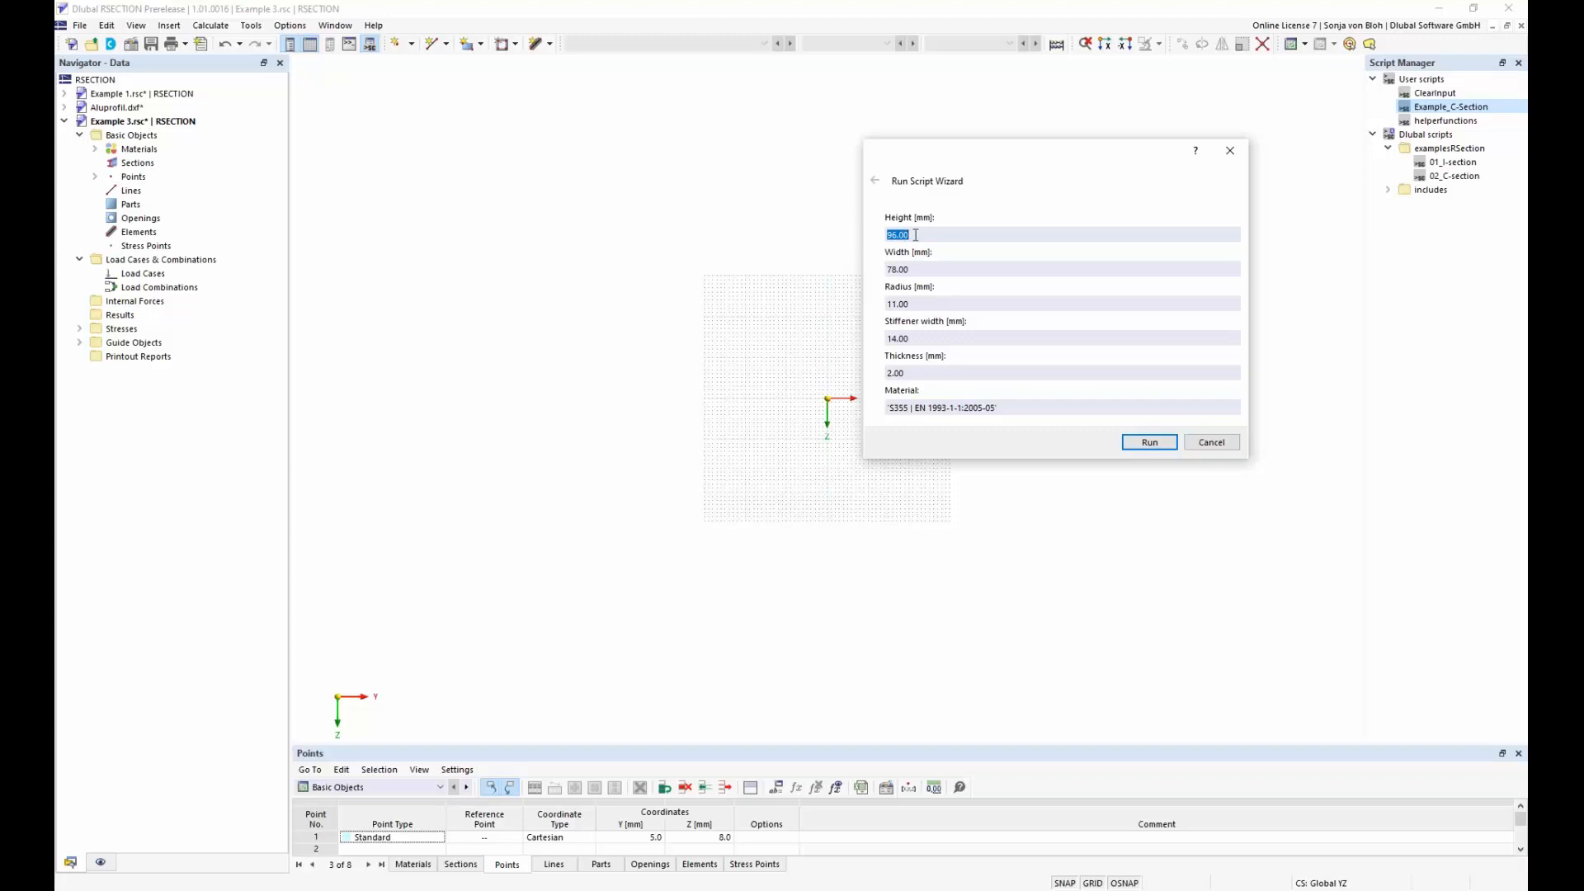
{"action": "type", "text": "200"}
{"action": "key", "text": "Tab"}
{"action": "type", "text": "200"}
{"action": "left_click", "coordinate": [1149, 442]}
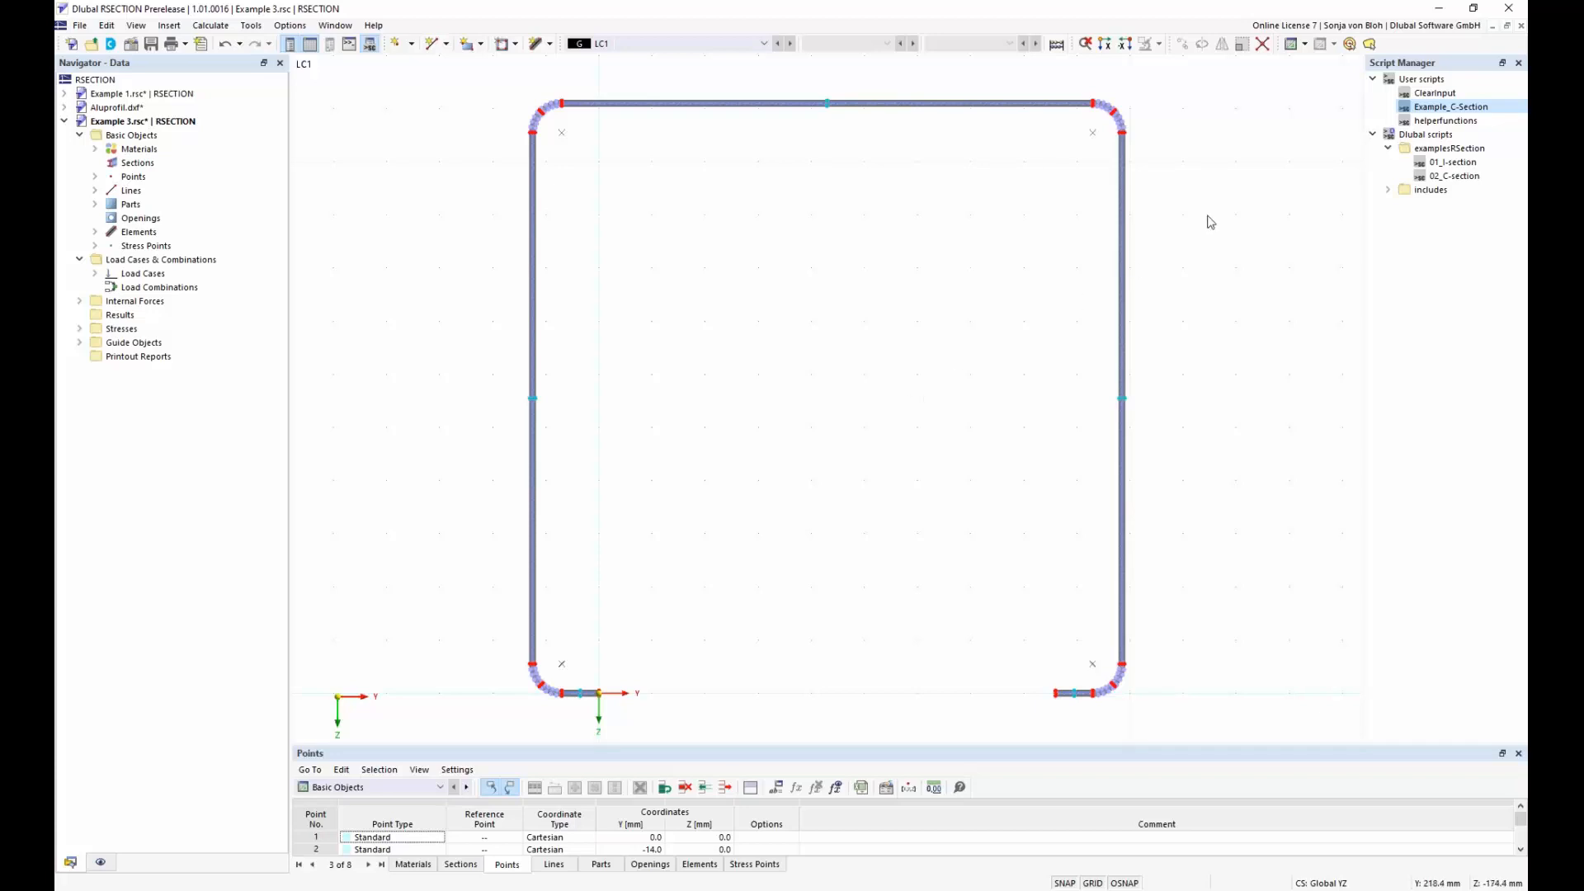
Step: Run the Example_C-Section script again with its default parameters: height 96 mm, width 78 mm, radius 11 mm, stiffener width 14 mm and thickness 2 mm
{"action": "double_click", "coordinate": [1433, 114]}
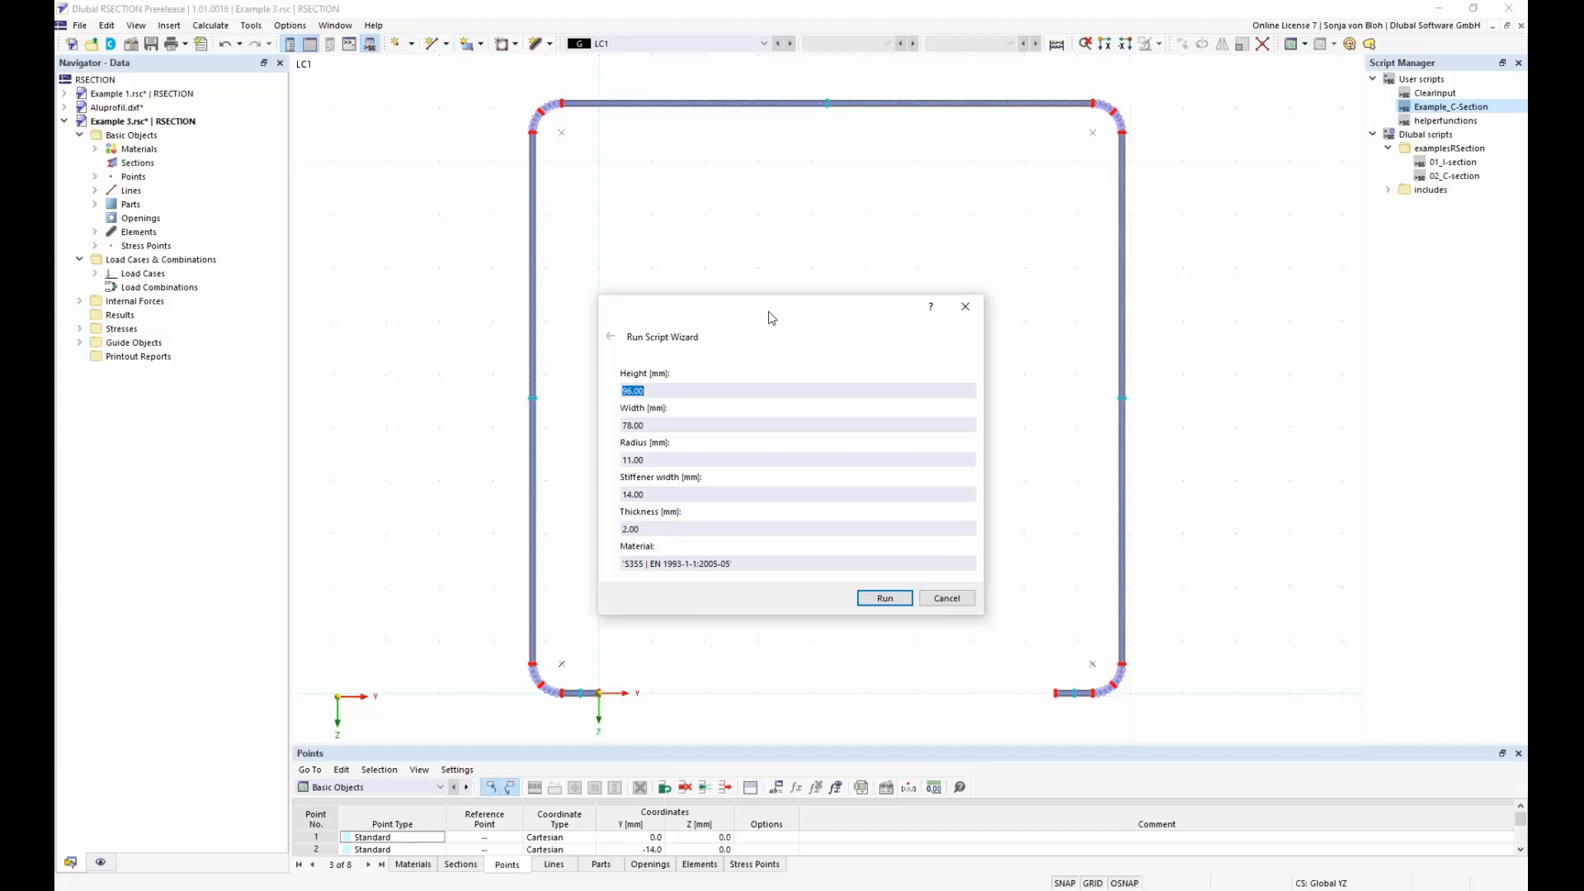
{"action": "left_click_drag", "start_coordinate": [770, 319], "coordinate": [1038, 176]}
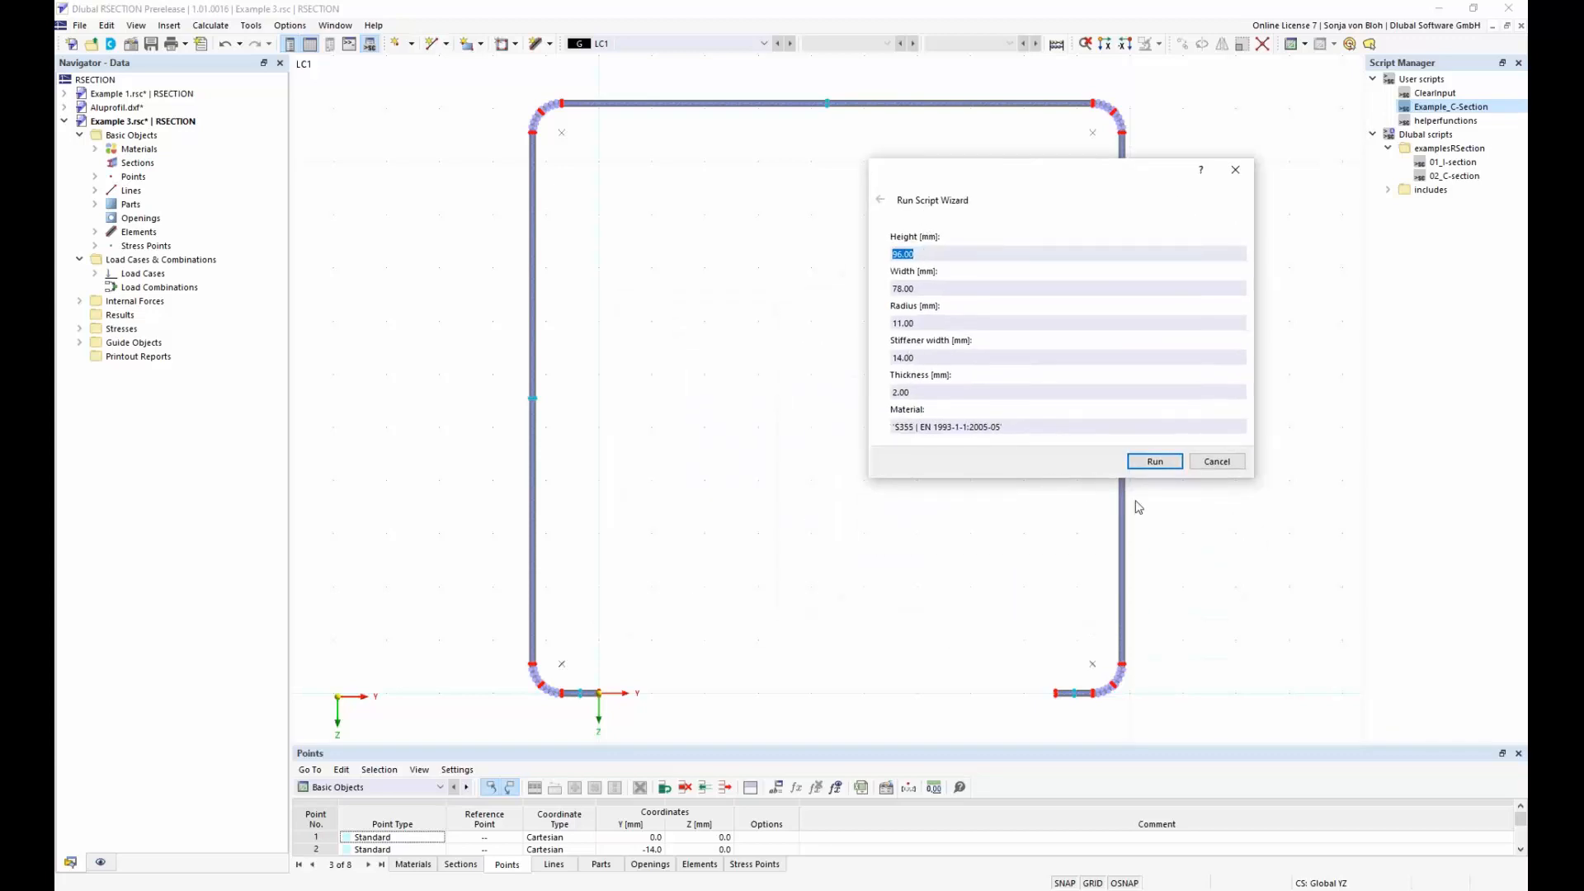
{"action": "left_click", "coordinate": [1164, 465]}
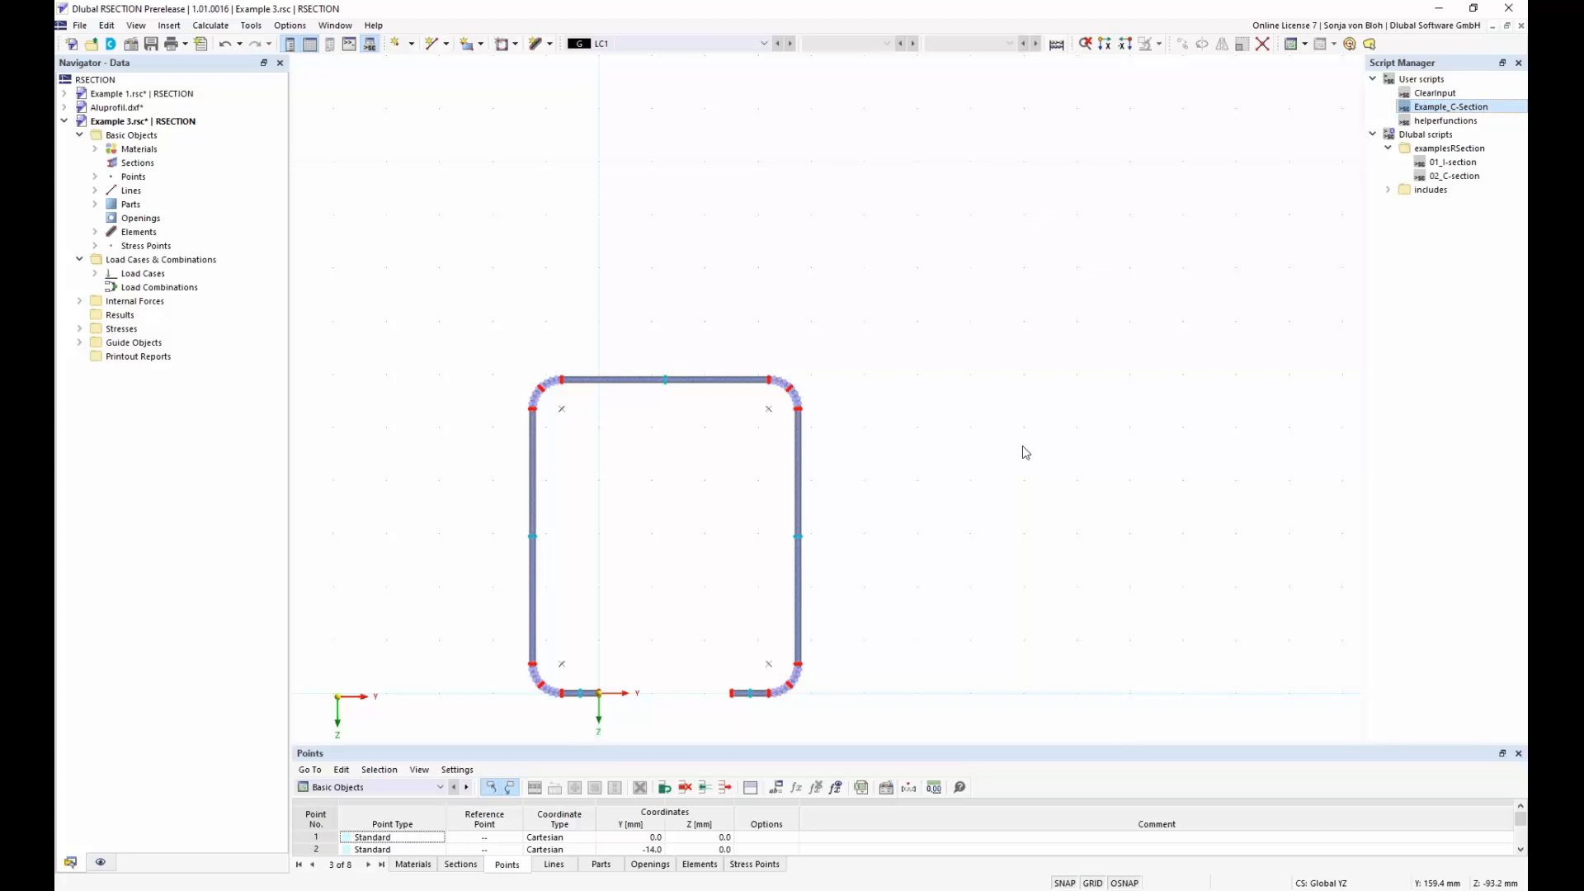
Step: Review the analysis method and effective section options in Example 3's base data without changing them, and list its load cases
{"action": "right_click", "coordinate": [137, 137]}
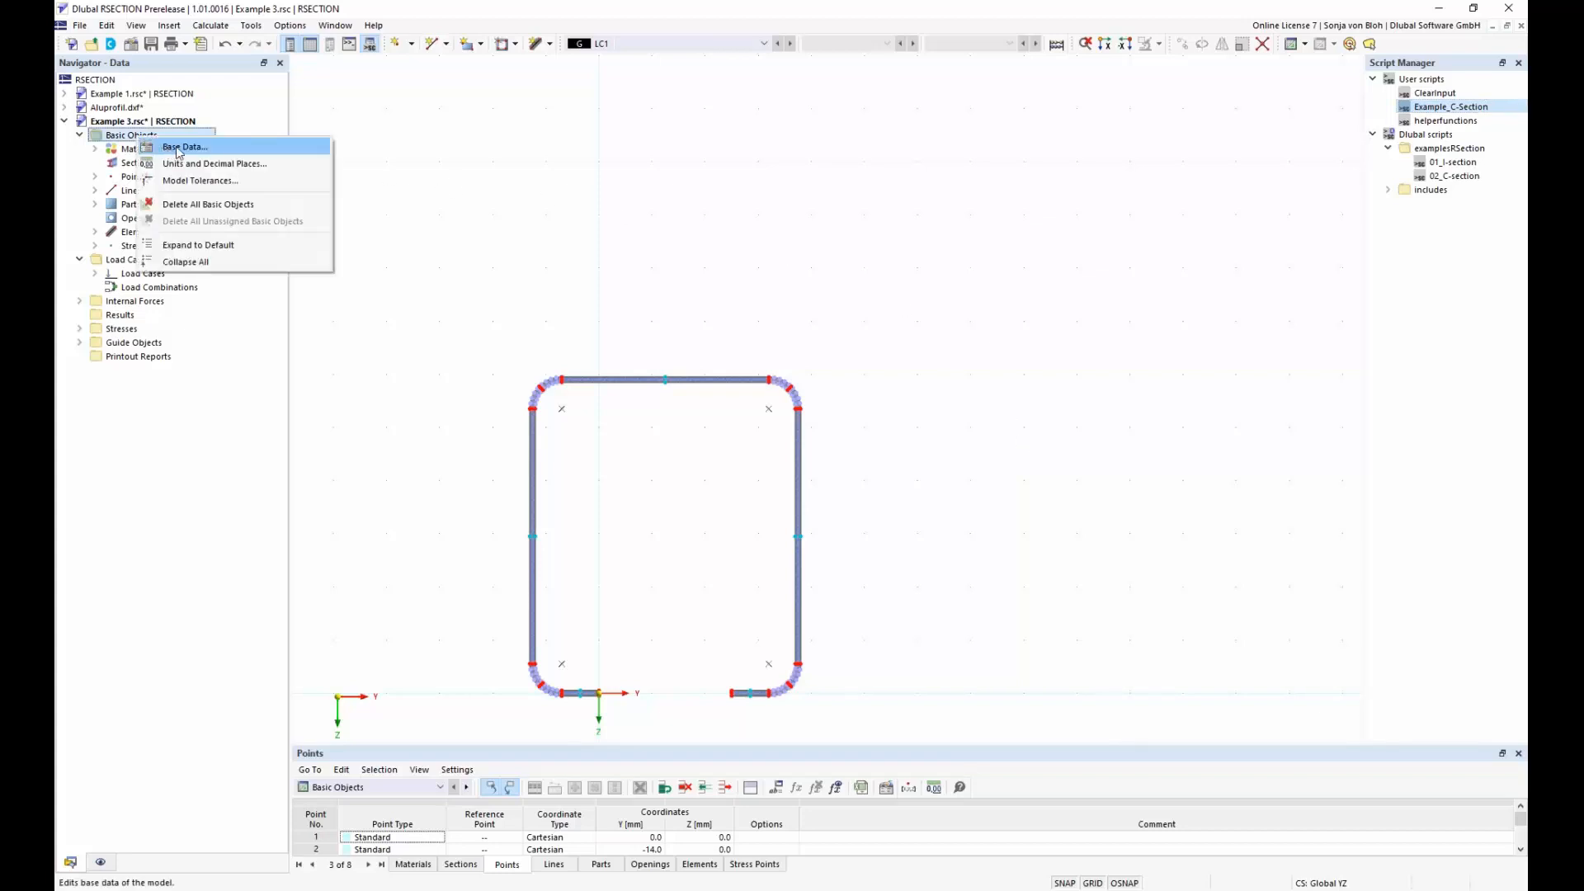
{"action": "left_click", "coordinate": [177, 149]}
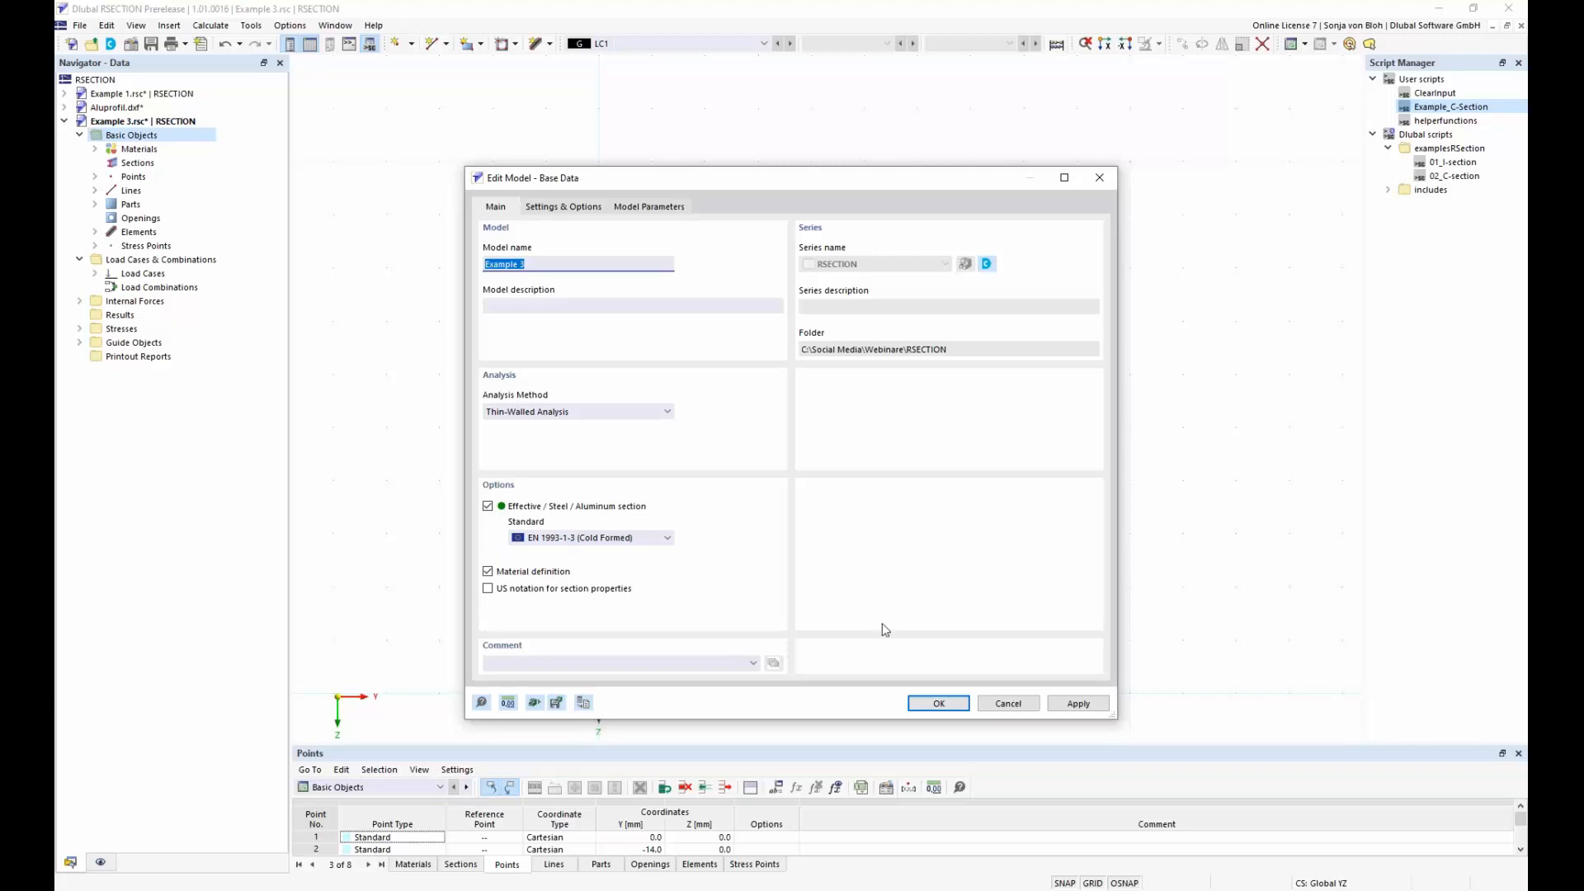
{"action": "left_click", "coordinate": [1008, 703]}
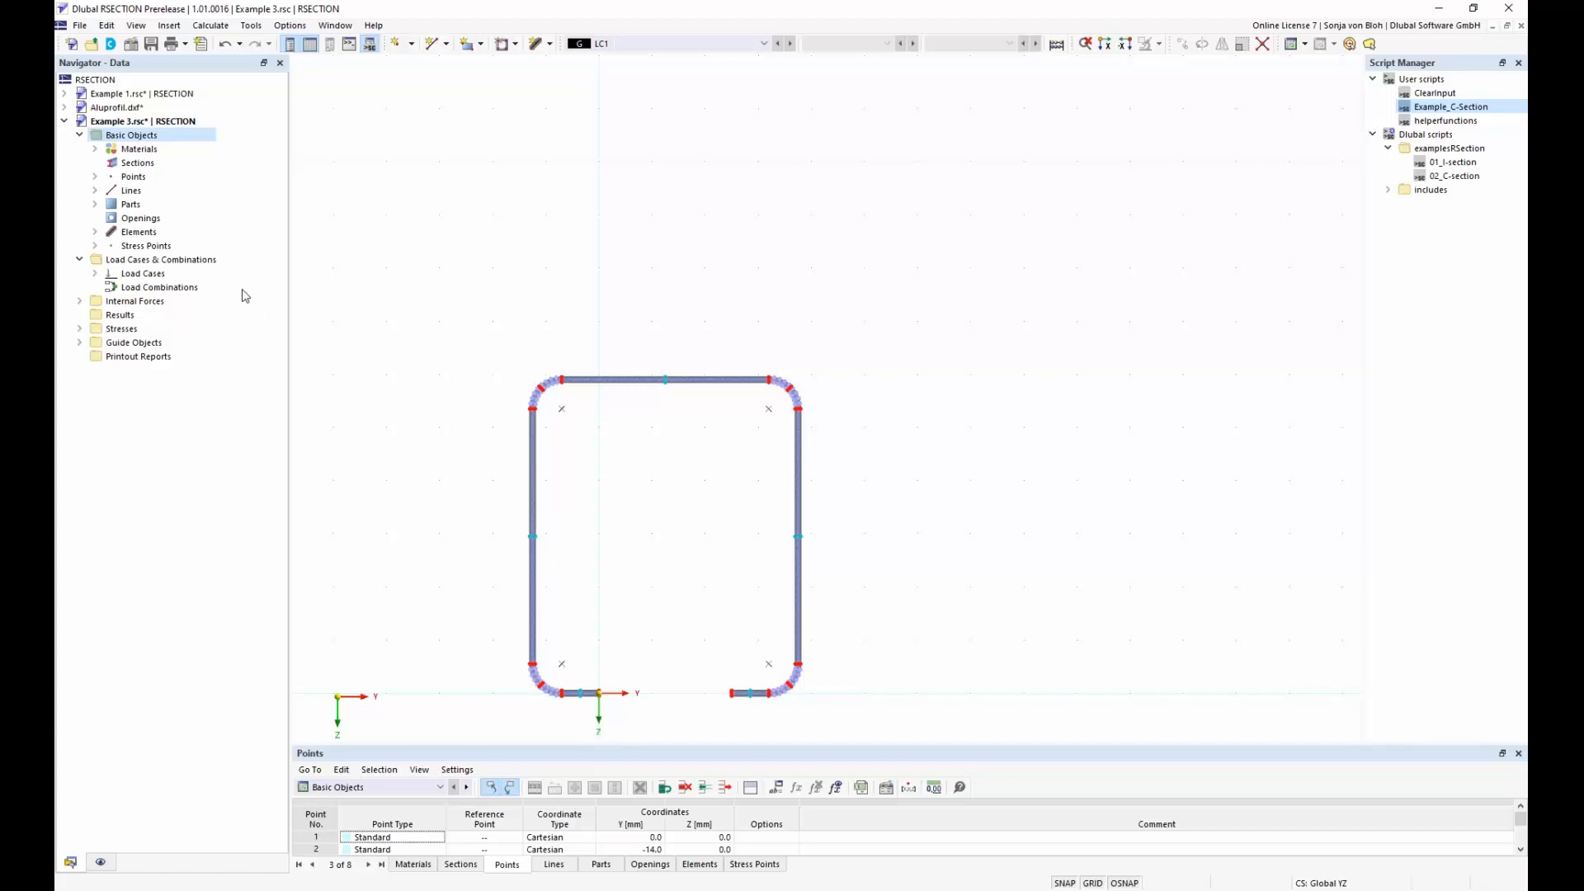
{"action": "left_click", "coordinate": [94, 274]}
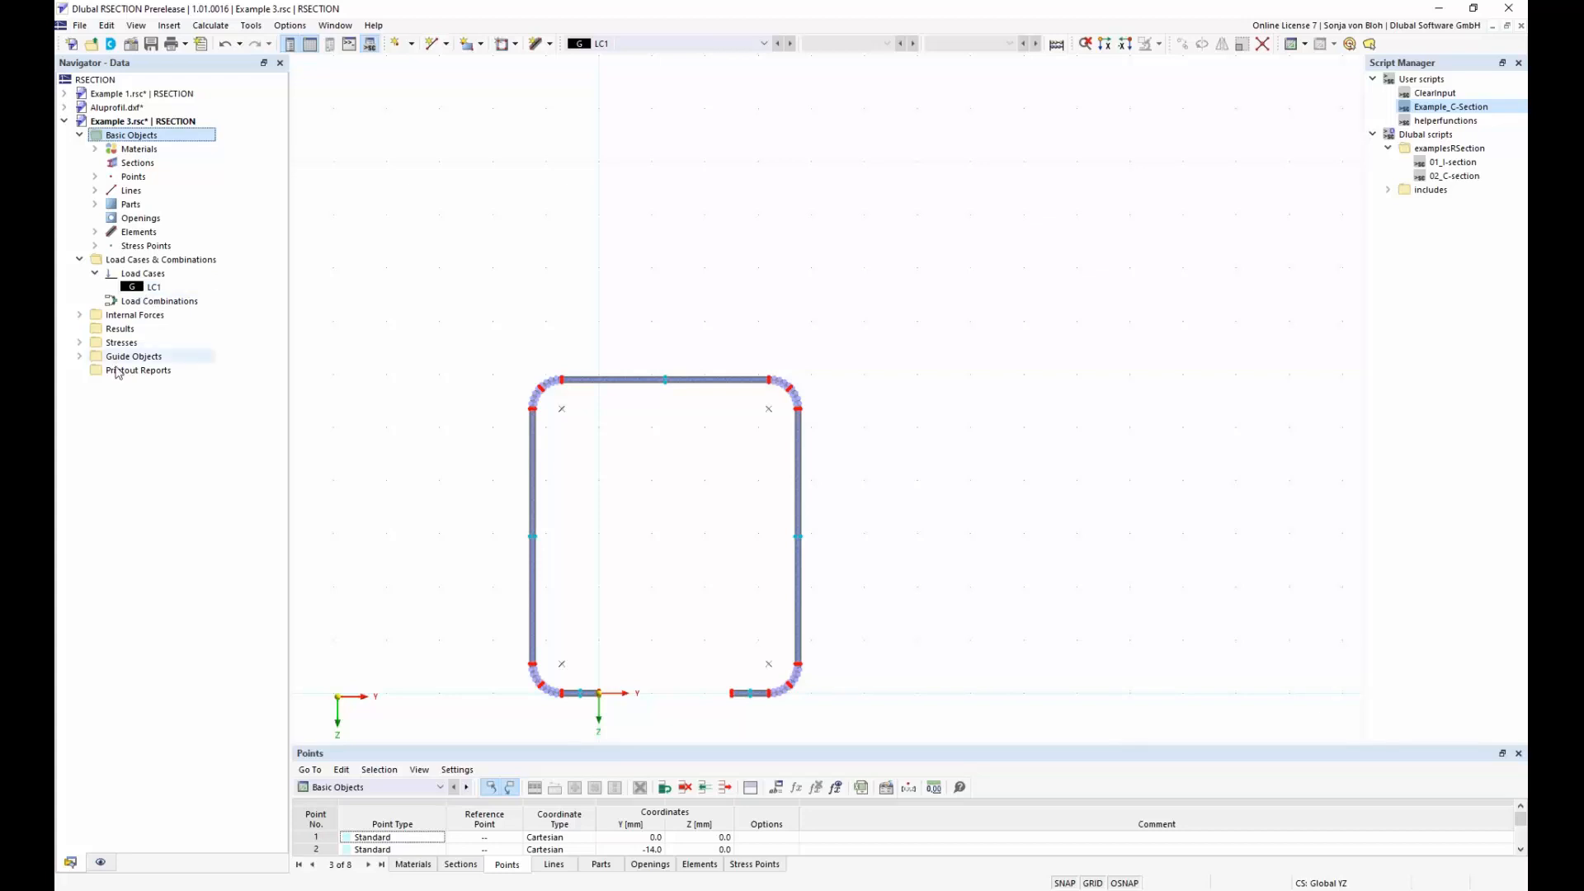
Step: Display the enlarged internal forces table for LC1 and open the axial force N of location 1
{"action": "left_click", "coordinate": [440, 787]}
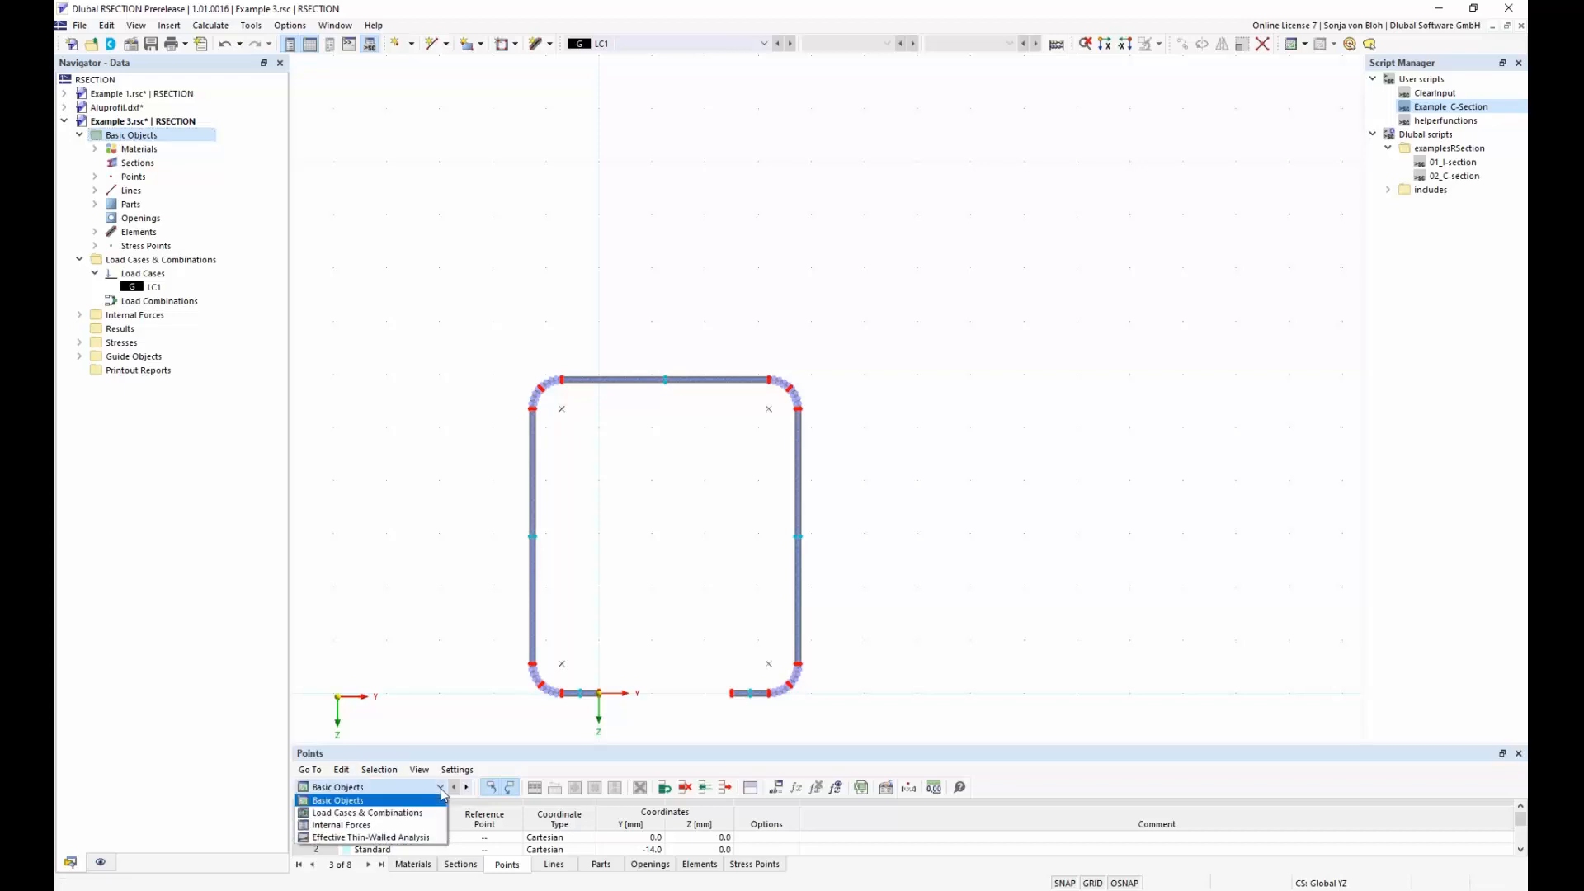
{"action": "left_click", "coordinate": [396, 829]}
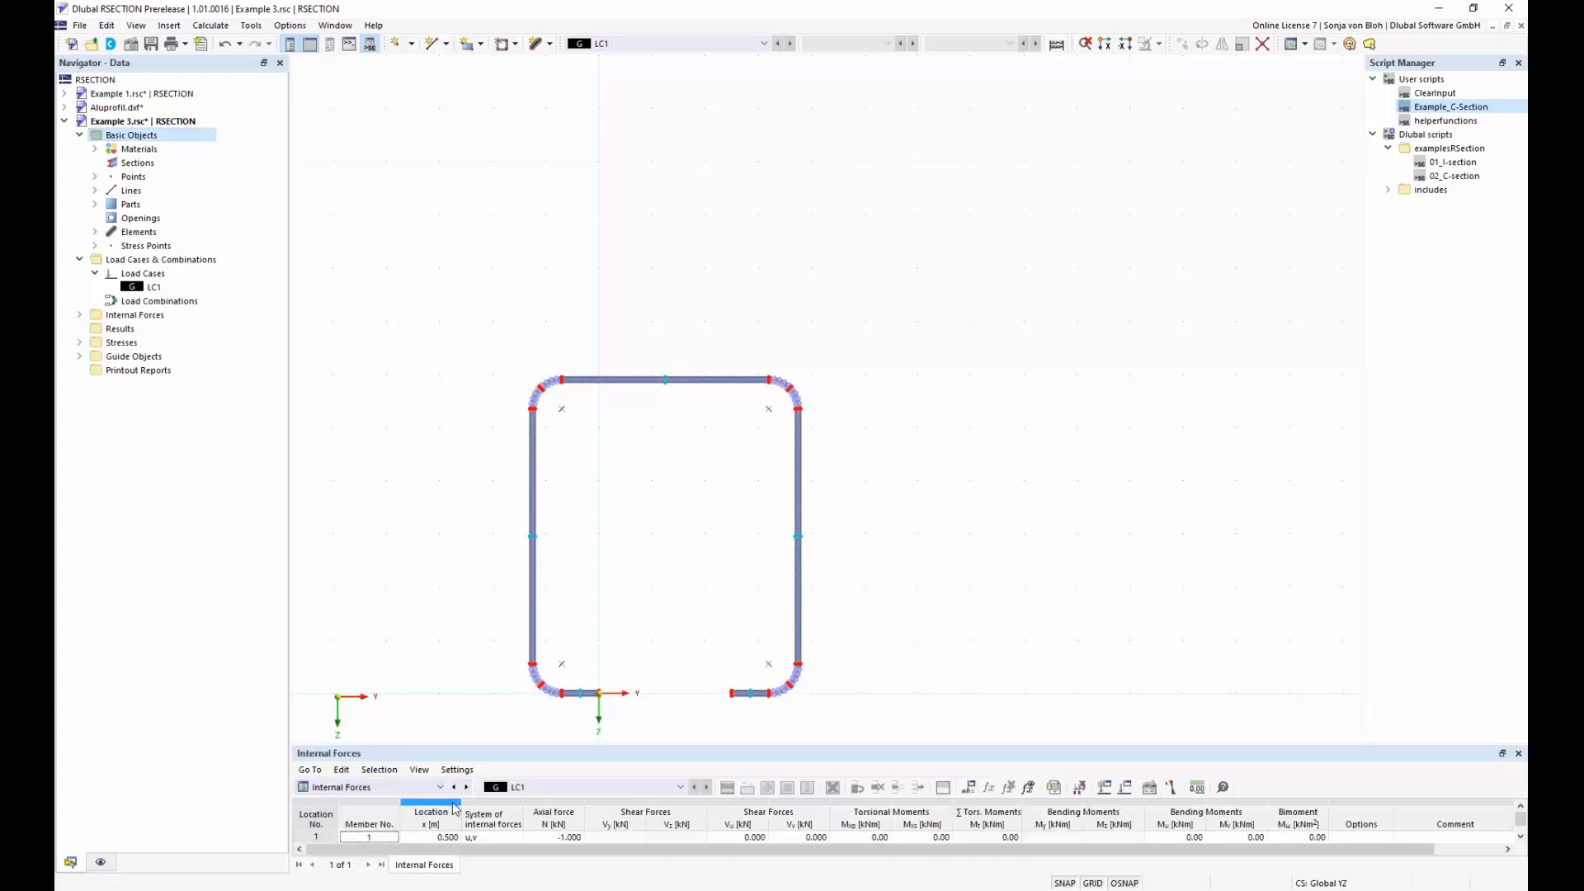
{"action": "left_click_drag", "start_coordinate": [594, 737], "coordinate": [594, 654]}
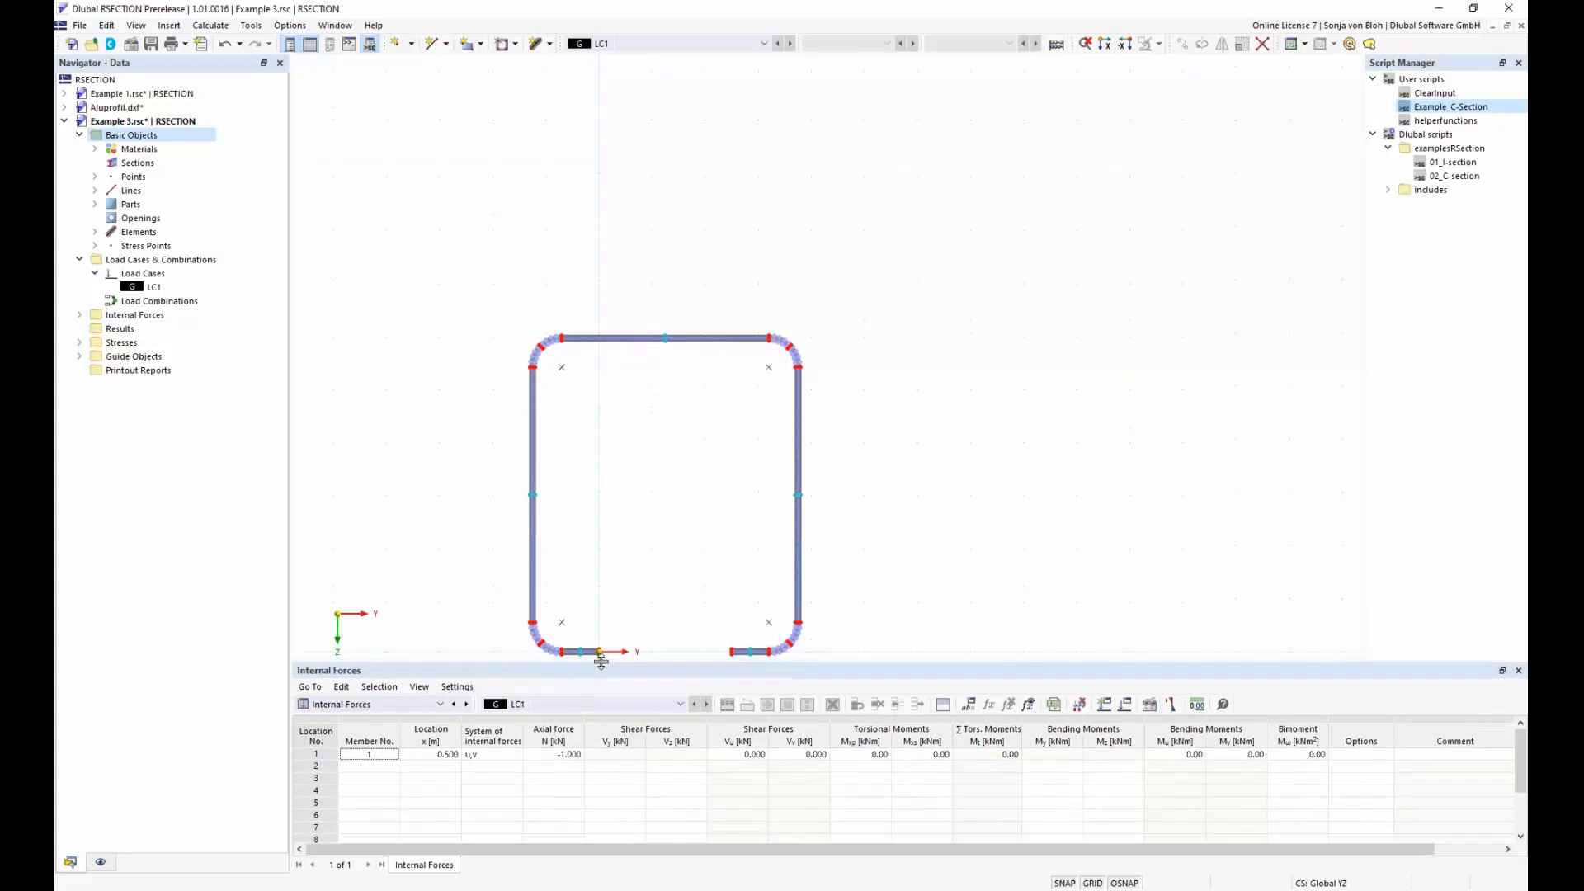
{"action": "double_click", "coordinate": [551, 754]}
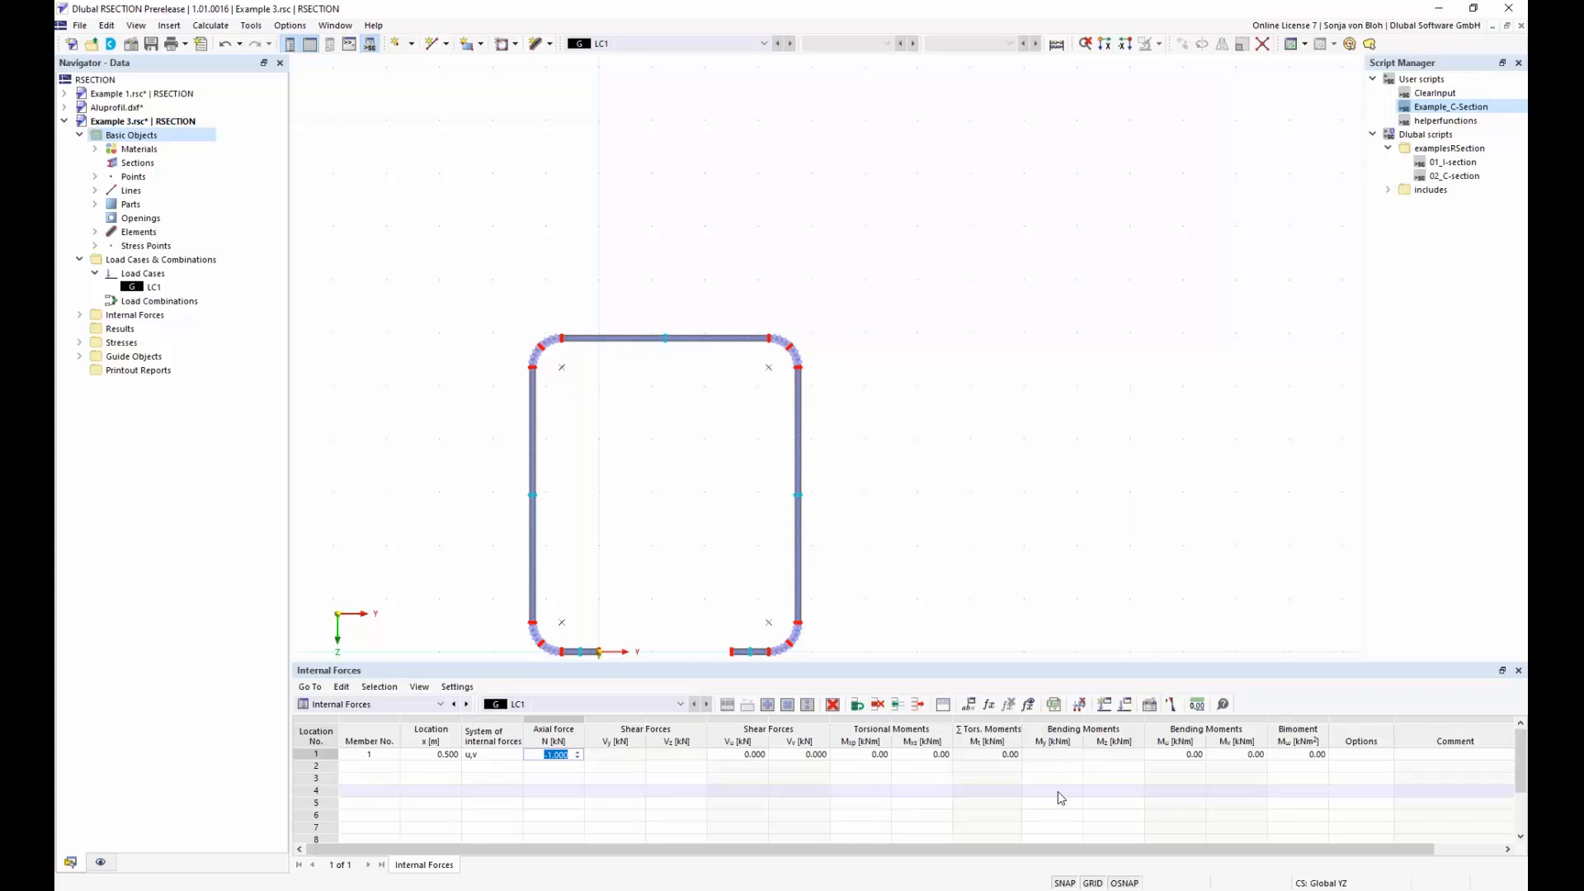
Step: Examine the internal forces import and its available source programs, and cancel without importing
{"action": "left_click", "coordinate": [1173, 705]}
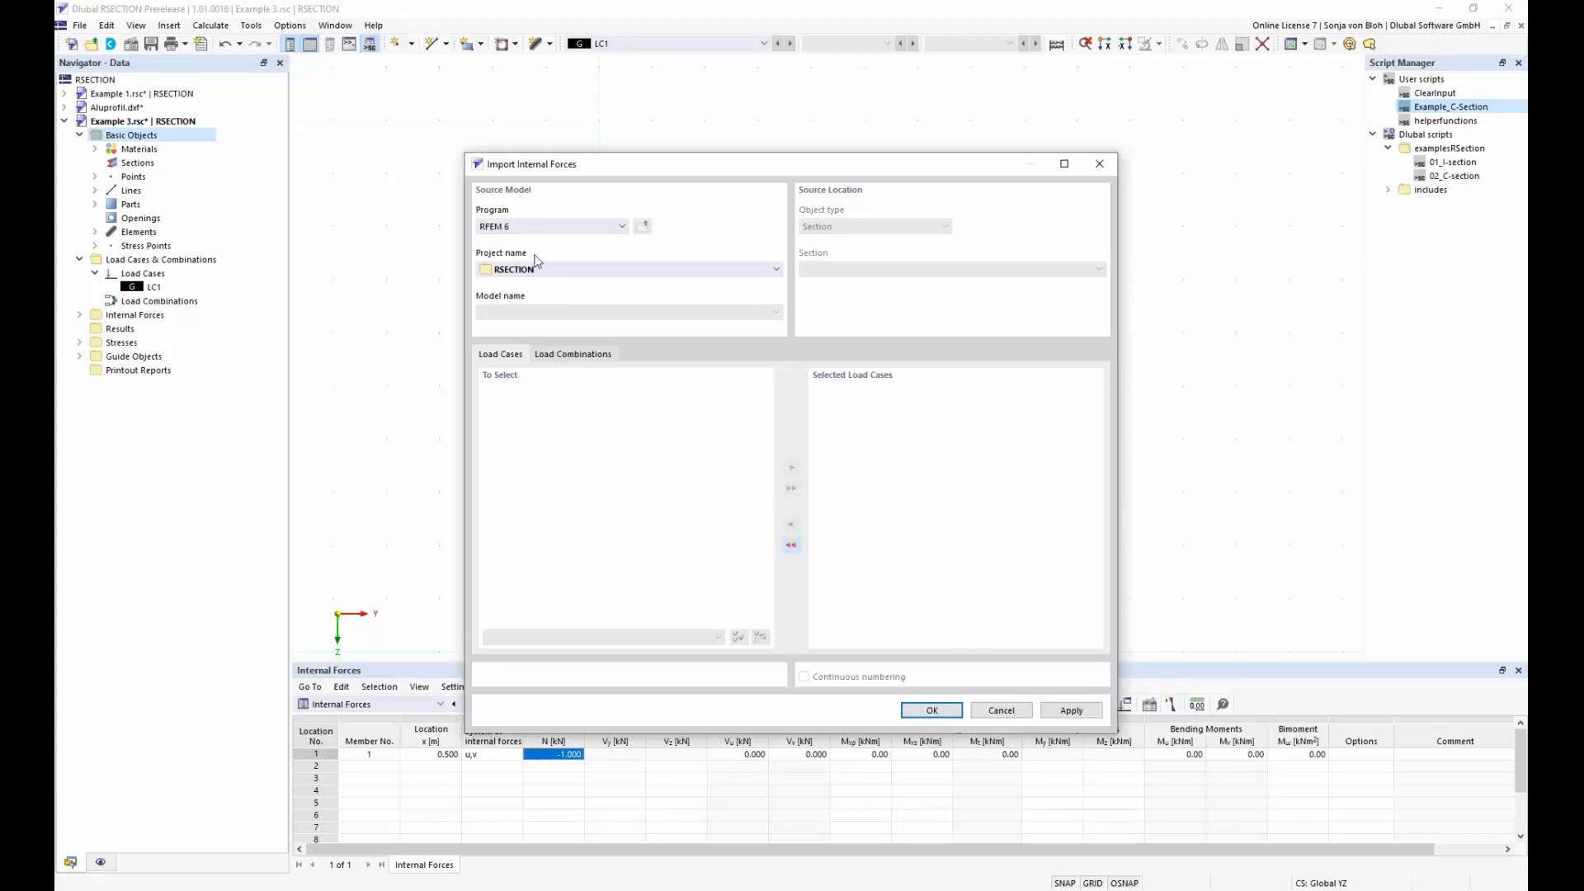
{"action": "left_click", "coordinate": [623, 226]}
{"action": "left_click", "coordinate": [623, 226]}
{"action": "left_click", "coordinate": [1003, 710]}
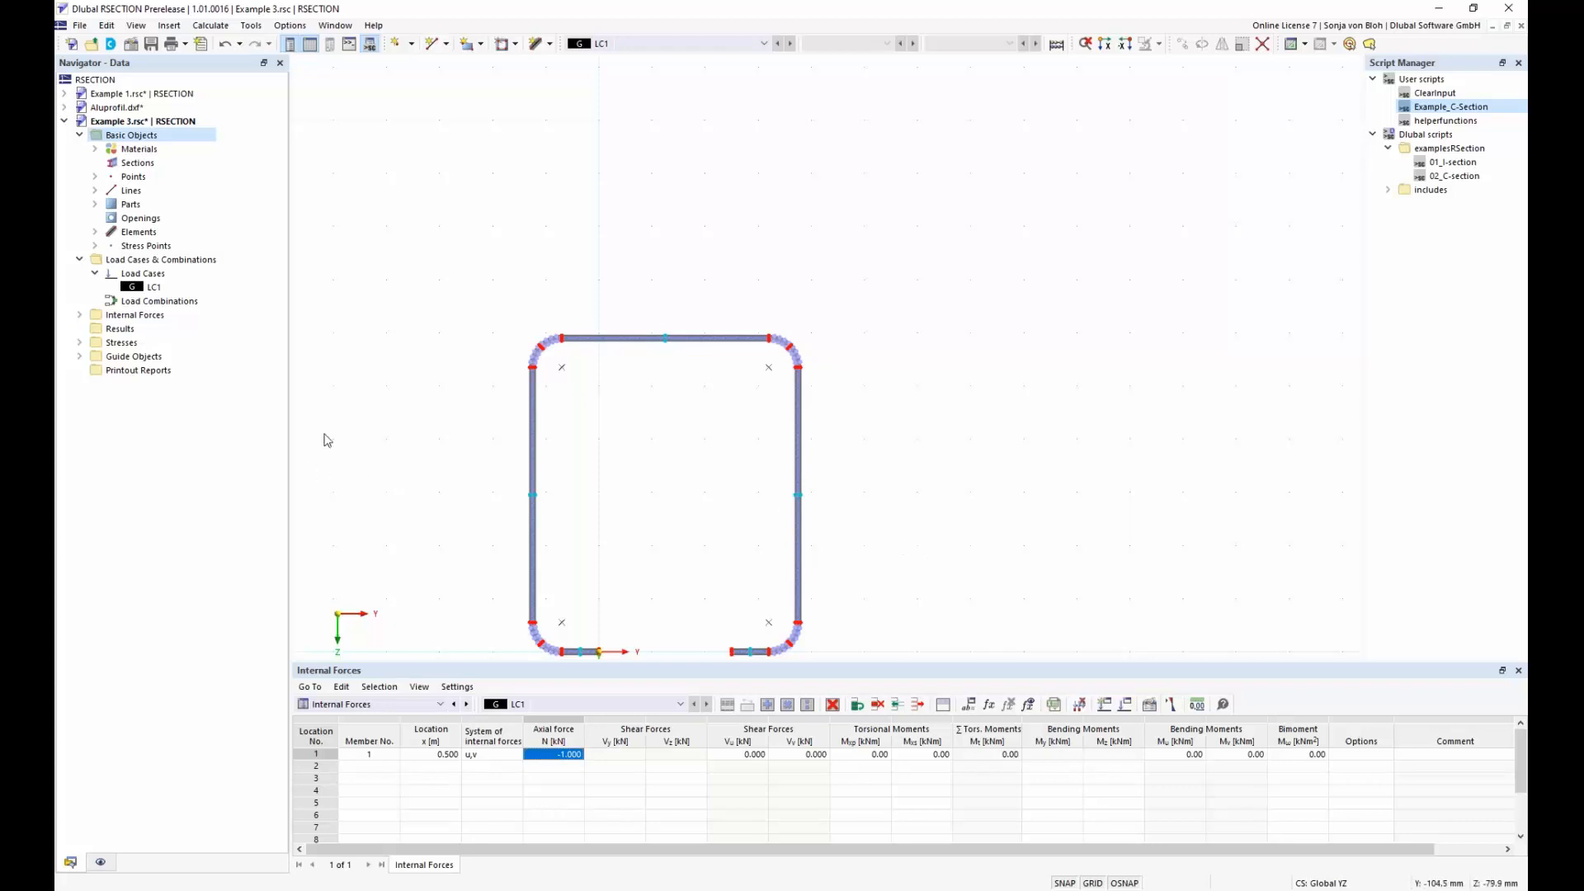
Step: Examine the list of stresses to calculate in Example 3's stress configuration, and close it without changes
{"action": "left_click", "coordinate": [79, 342]}
{"action": "left_click", "coordinate": [94, 357]}
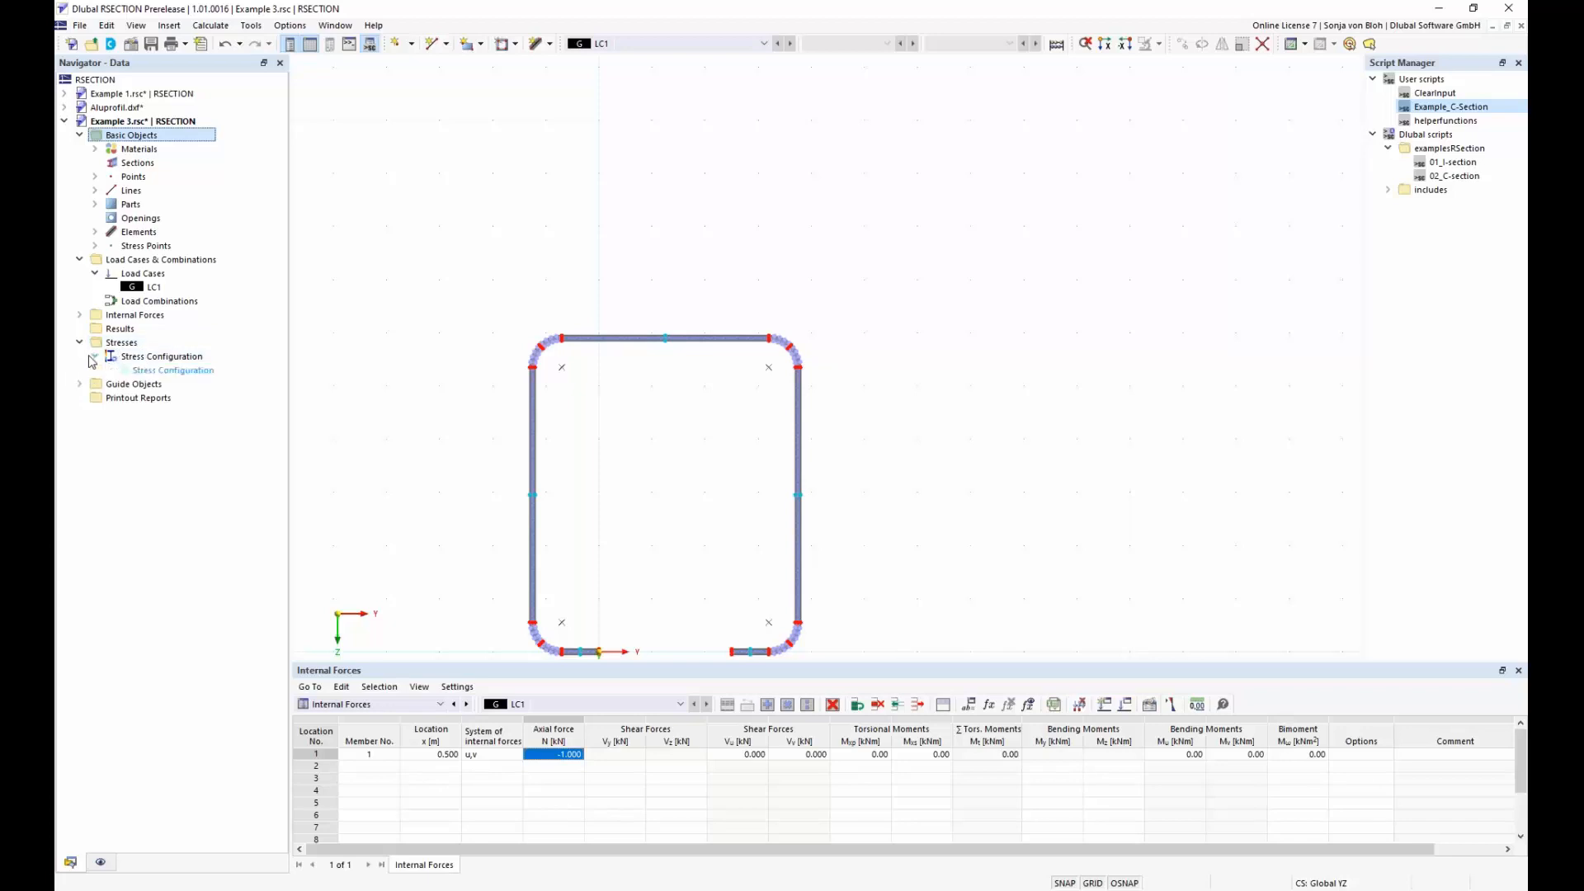
{"action": "double_click", "coordinate": [188, 370]}
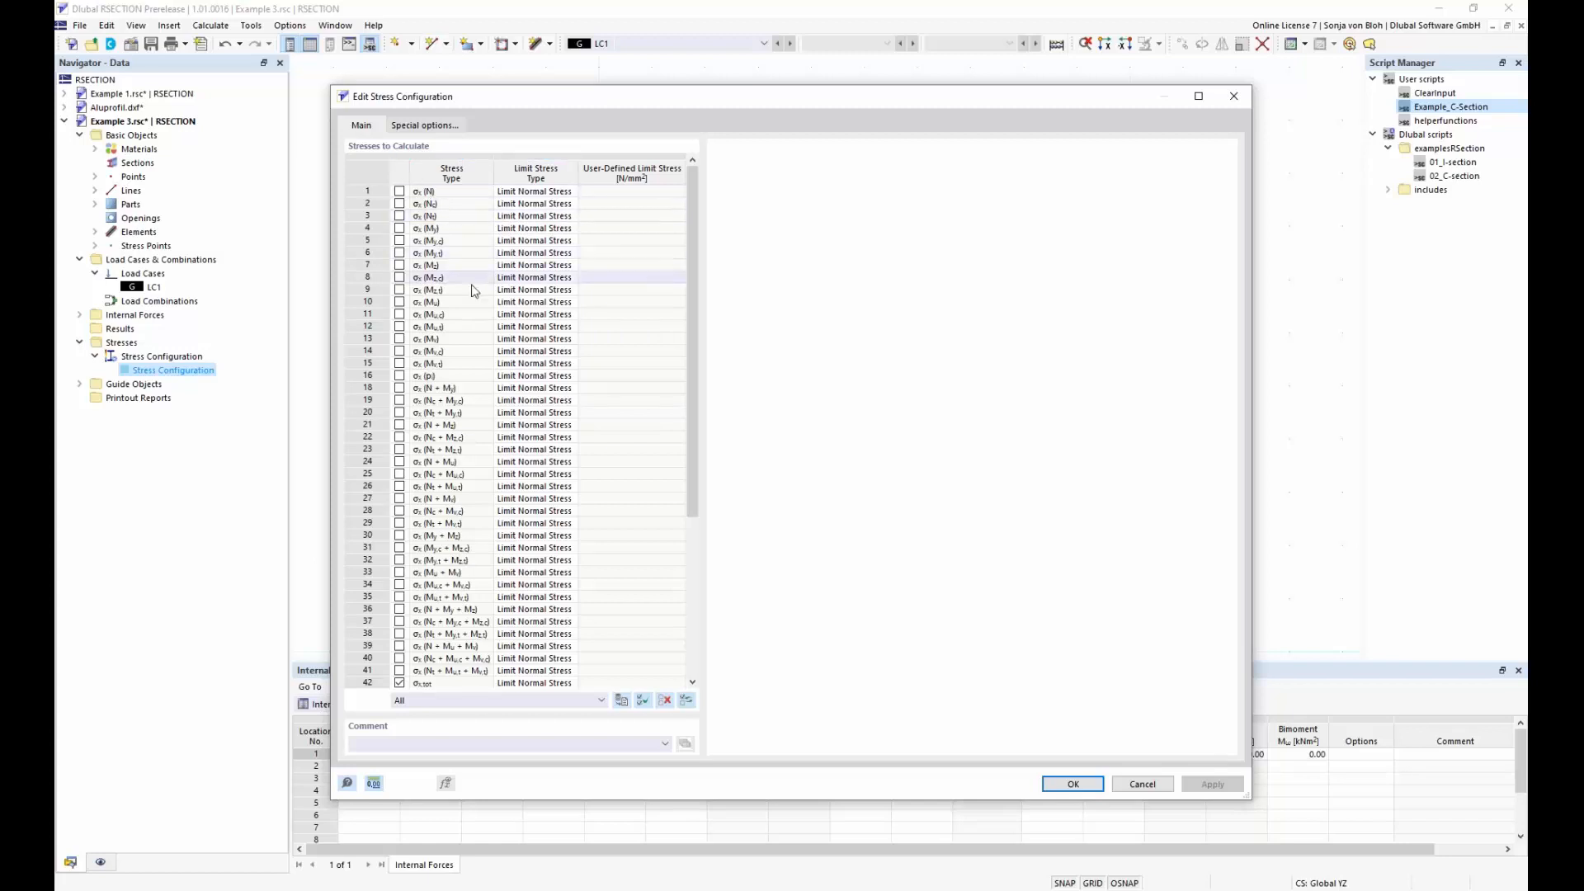
{"action": "left_click_drag", "start_coordinate": [691, 429], "coordinate": [723, 635]}
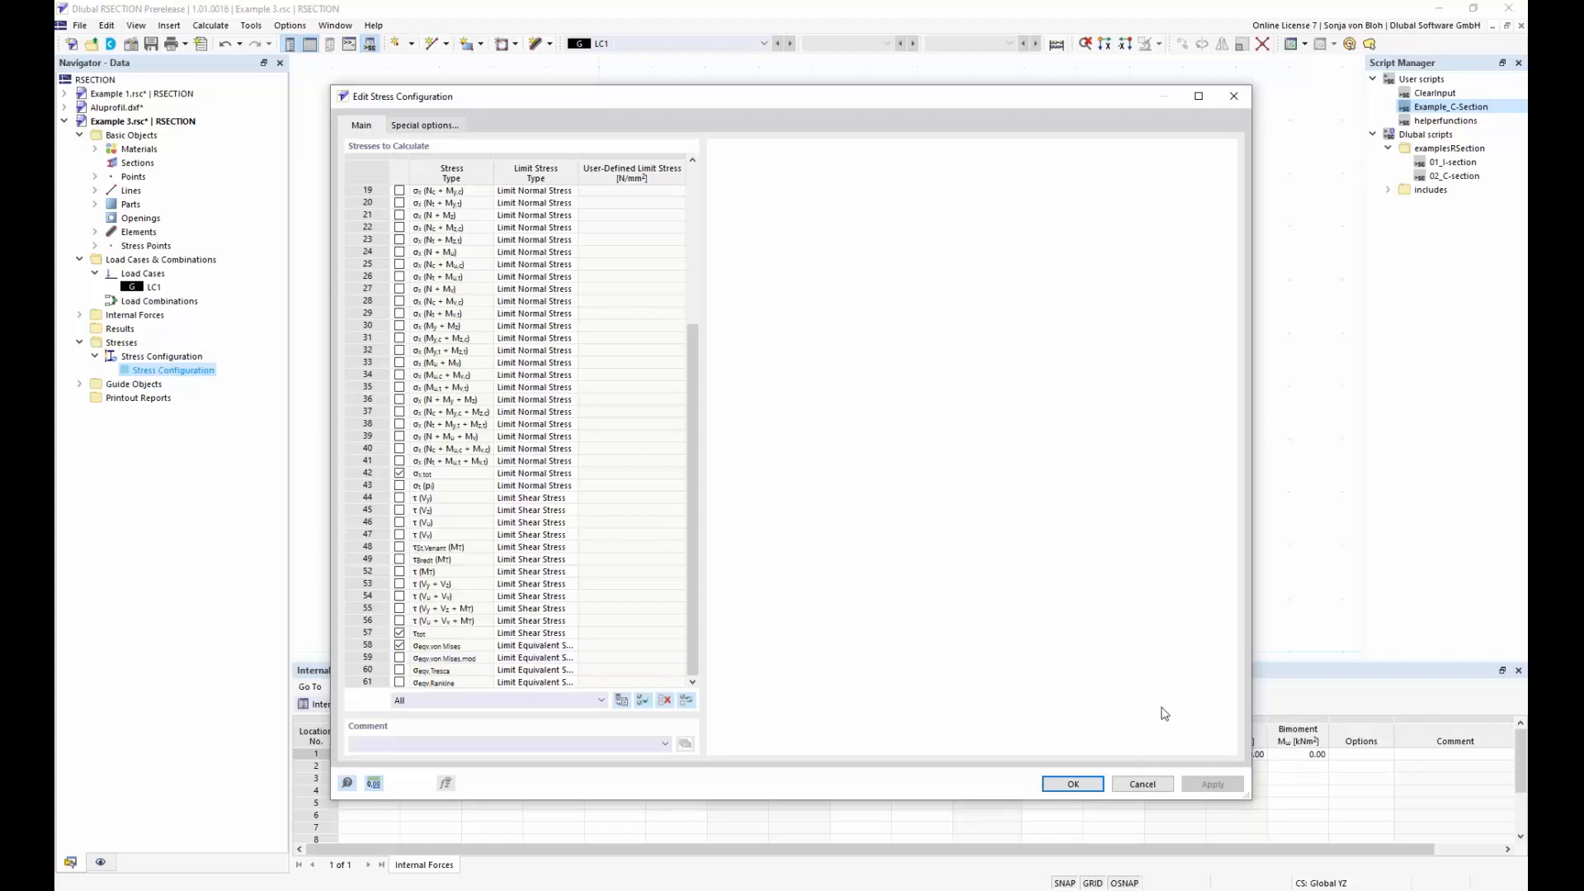
{"action": "left_click", "coordinate": [1140, 784]}
Step: Calculate all results for the Example 3 section
{"action": "middle_click_drag", "start_coordinate": [980, 530], "coordinate": [1011, 443]}
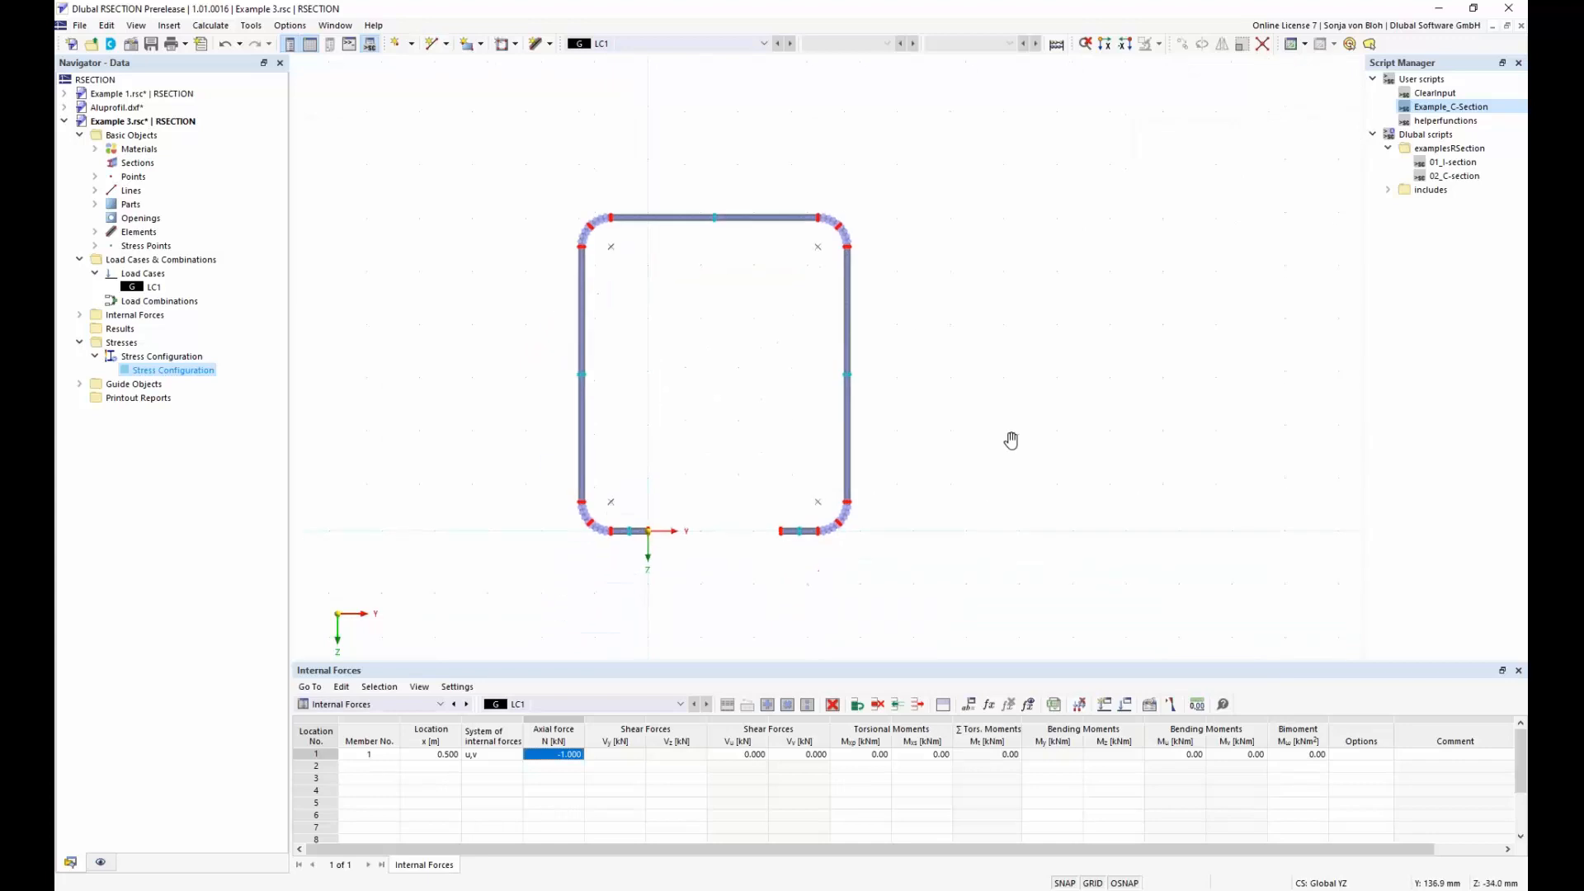
{"action": "scroll", "coordinate": [1011, 442], "scroll_direction": "up", "scroll_amount": 1}
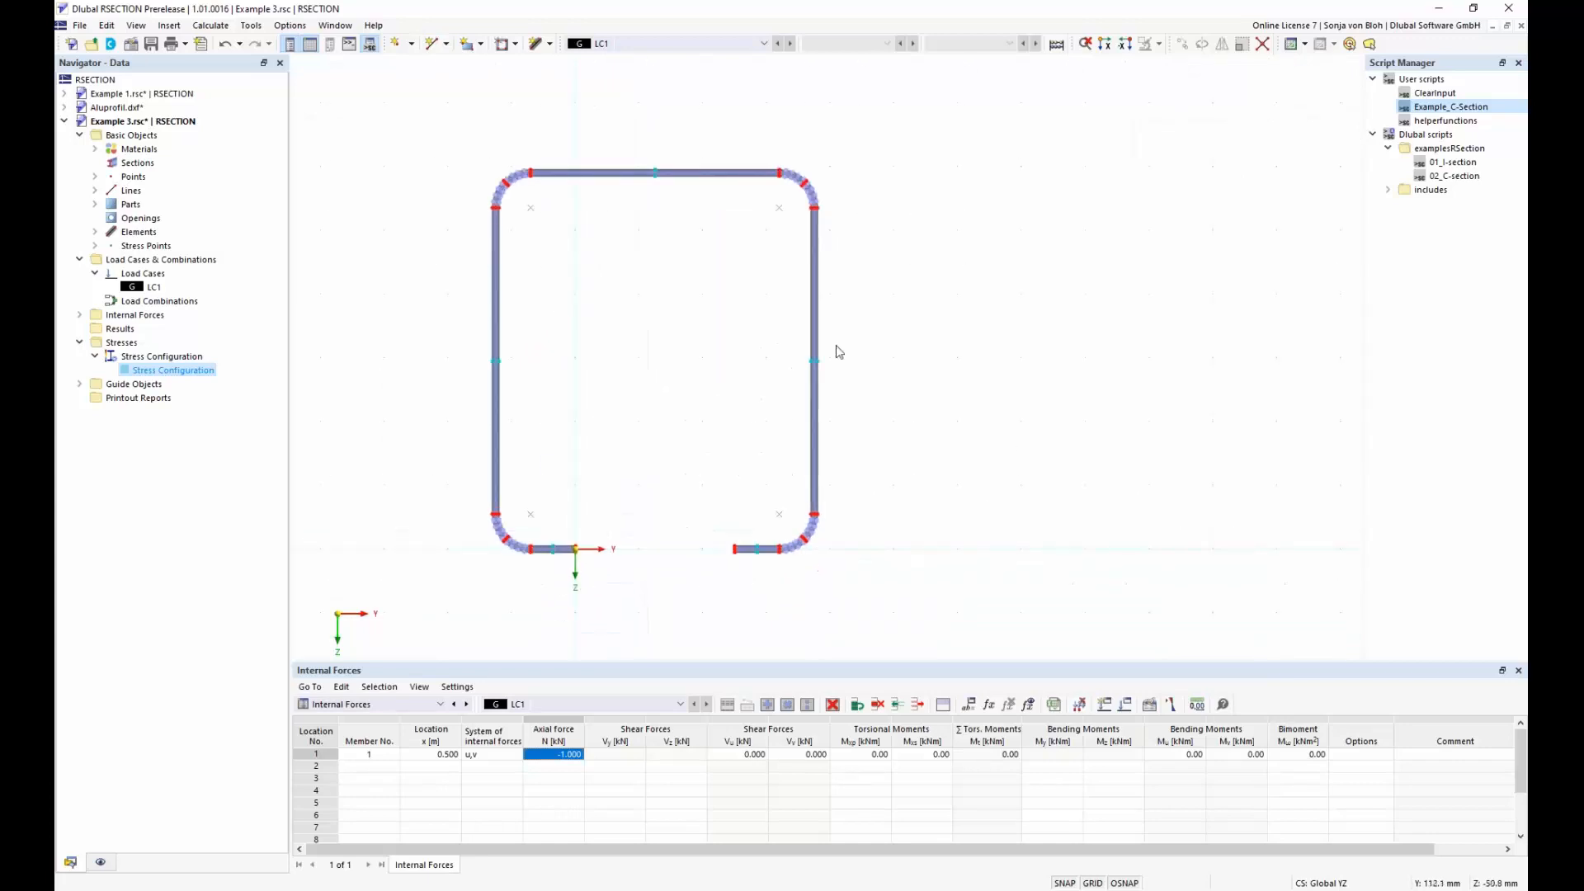
{"action": "left_click", "coordinate": [217, 29]}
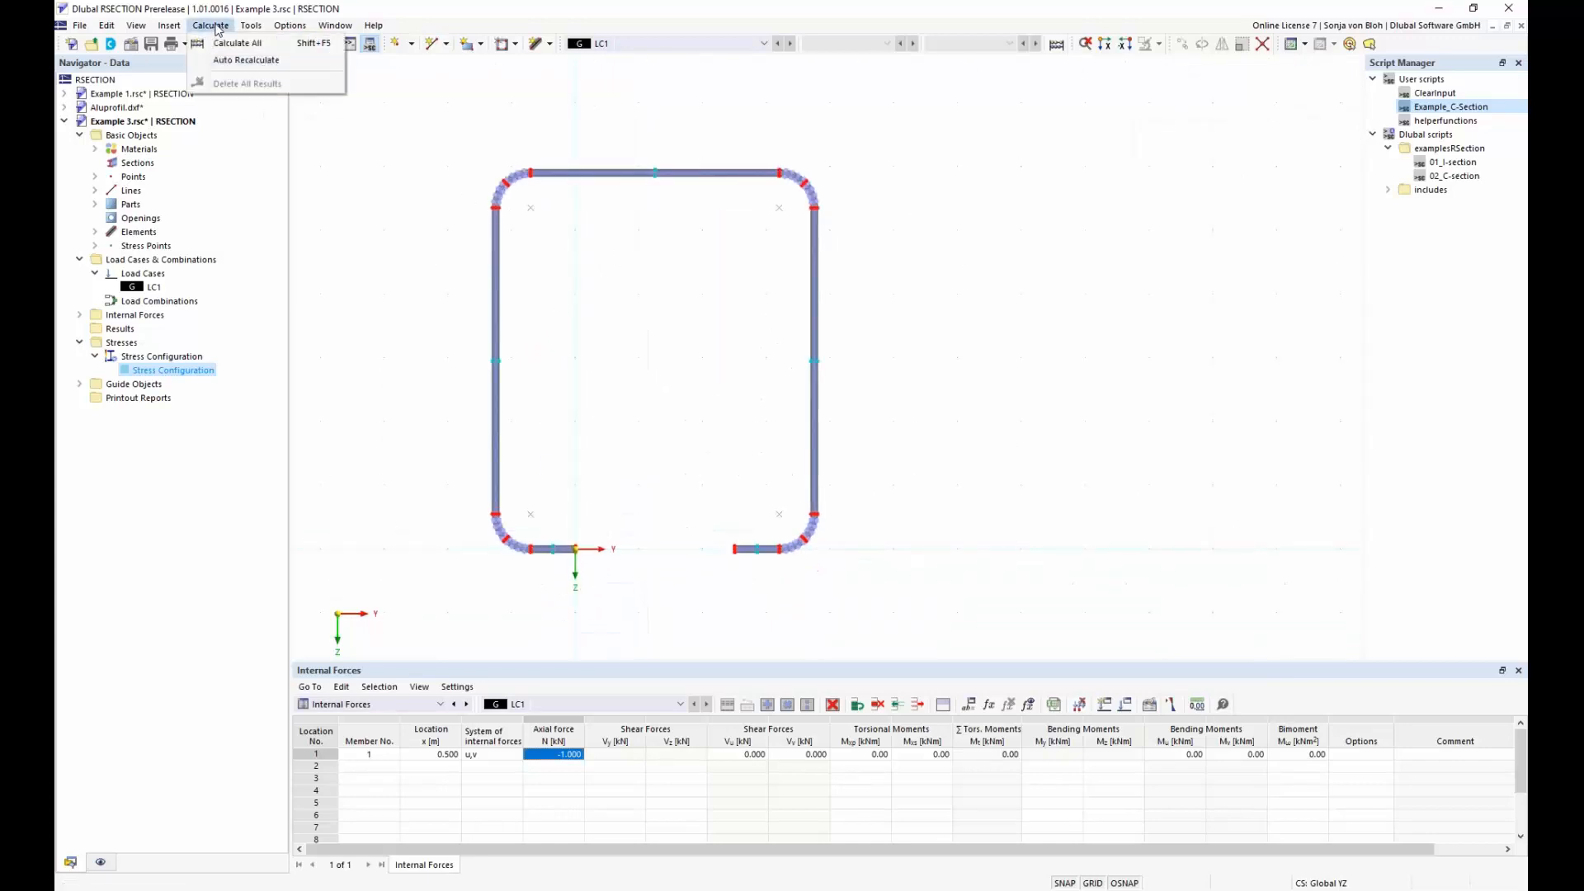
{"action": "left_click", "coordinate": [225, 43]}
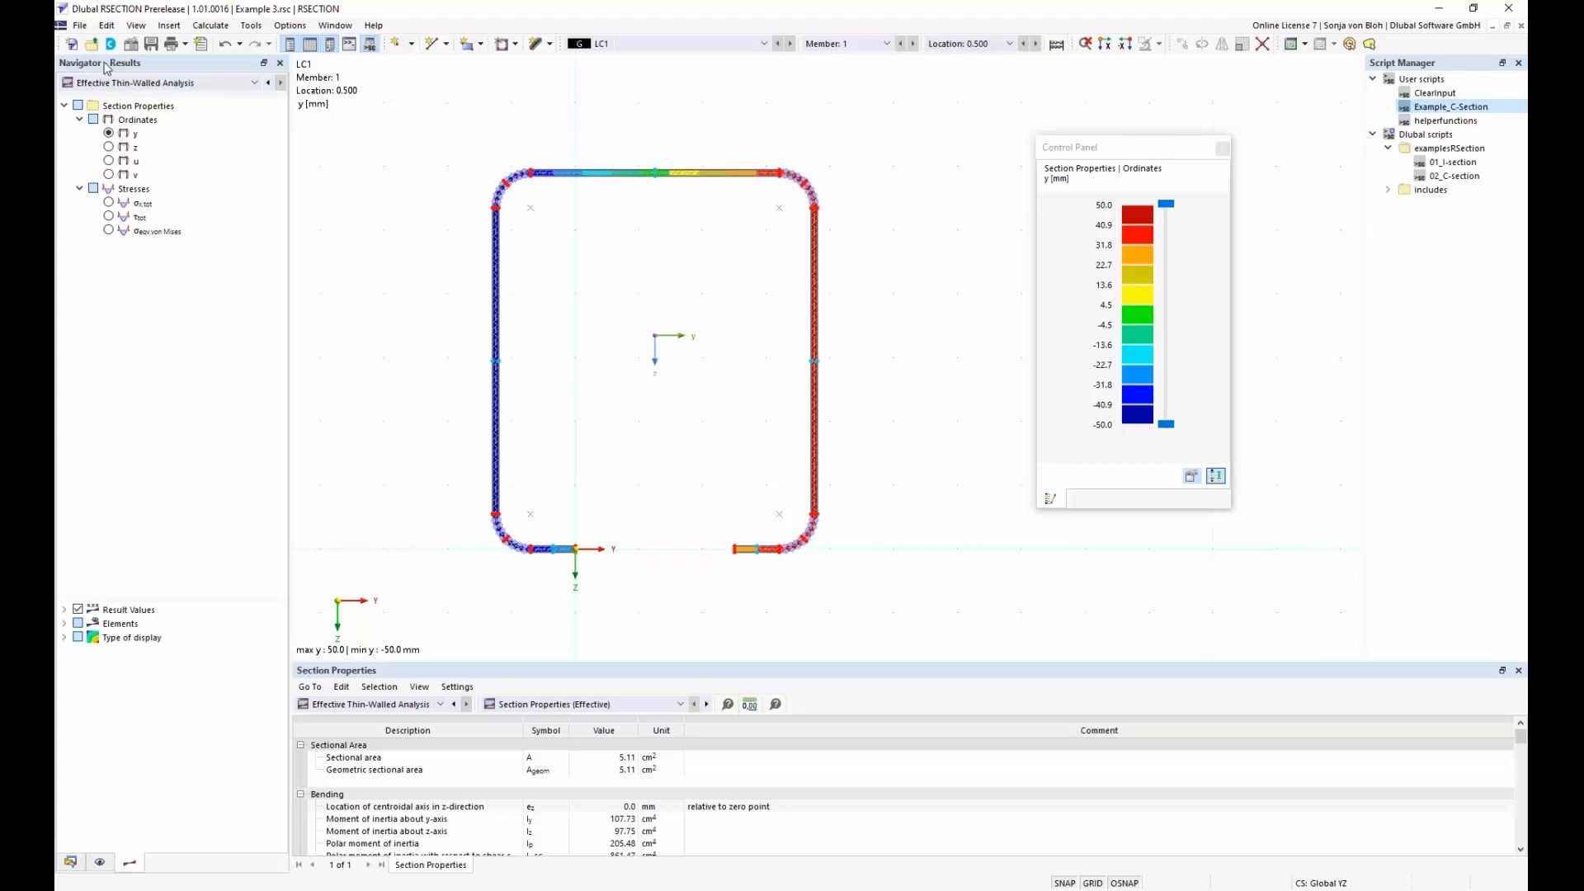
Step: Display the total normal stress σx,tot on the section for the Effective Thin-Walled Analysis
{"action": "left_click", "coordinate": [255, 83]}
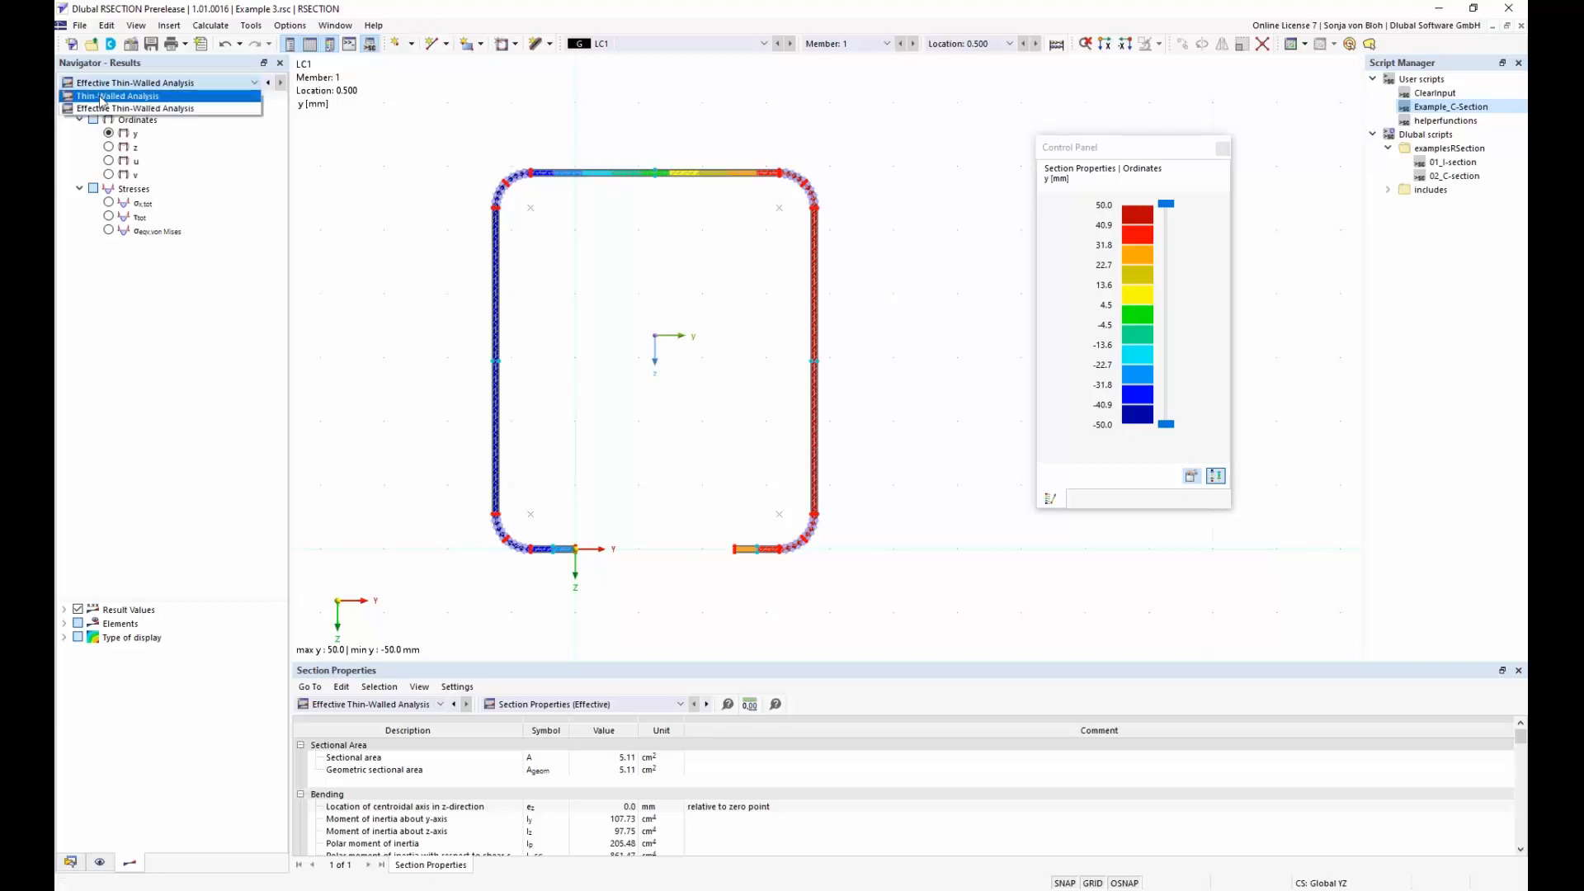
{"action": "left_click", "coordinate": [149, 110]}
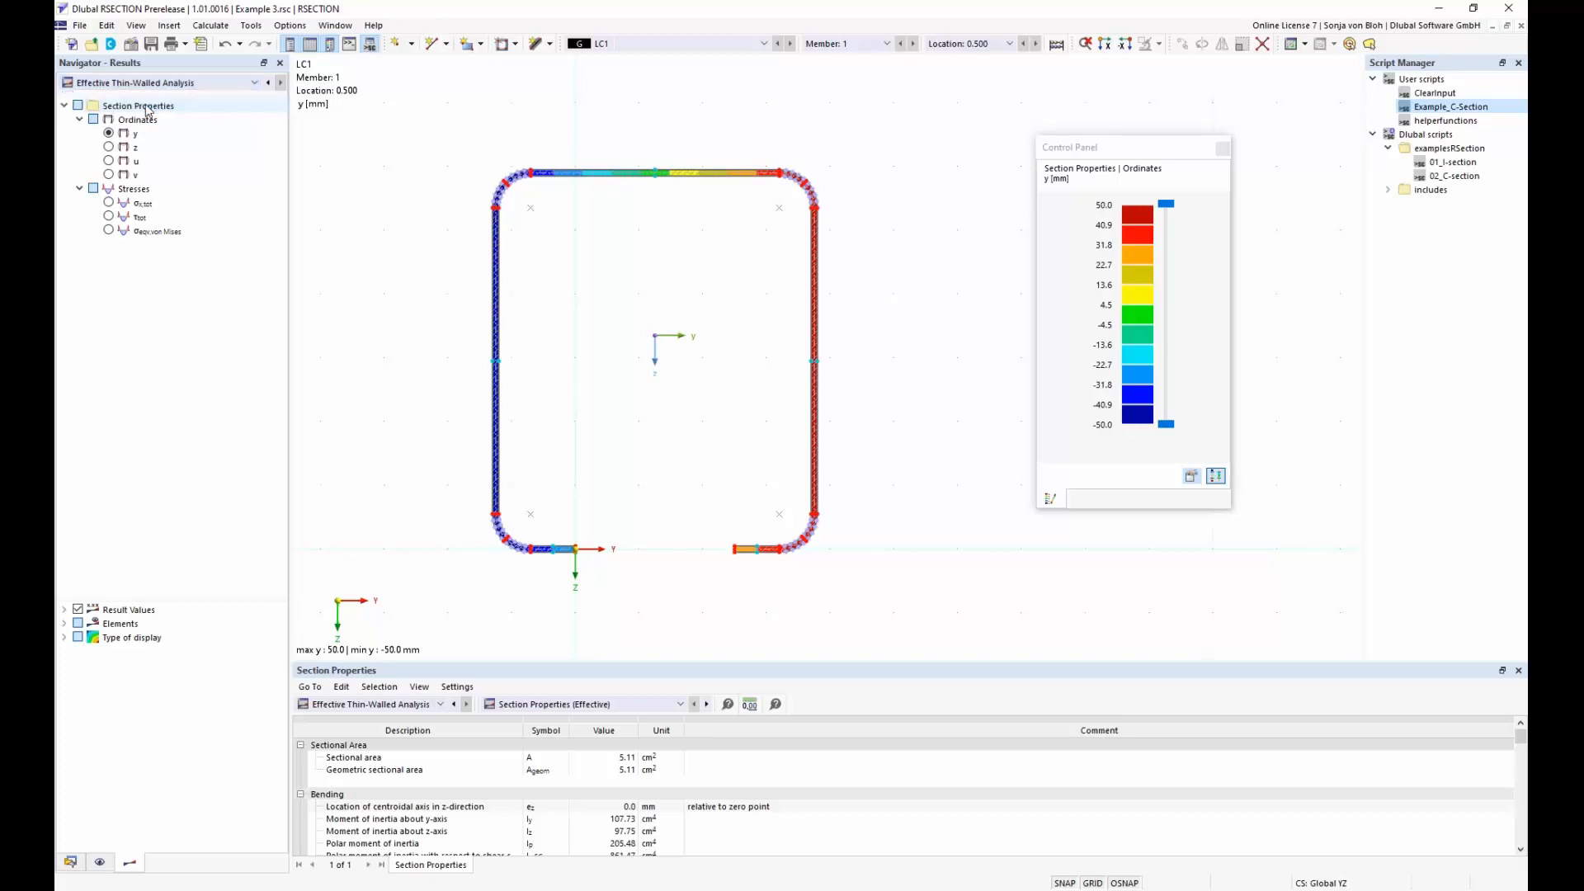
{"action": "left_click", "coordinate": [109, 204]}
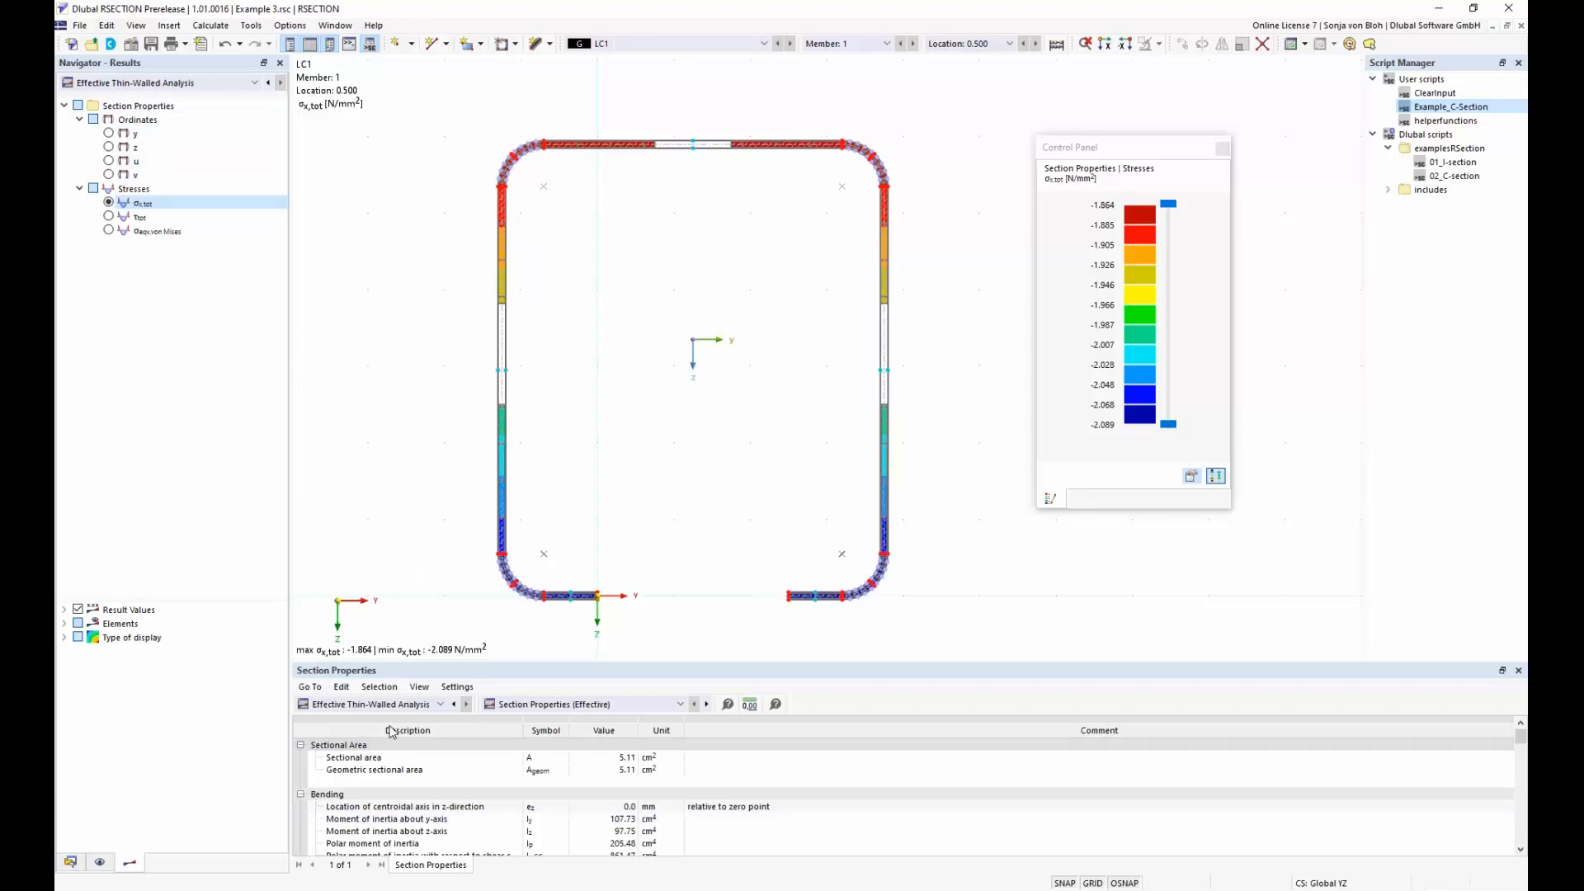
Step: Compare the section properties tables of the Thin-Walled Analysis and the Effective Thin-Walled Analysis
{"action": "left_click", "coordinate": [440, 705]}
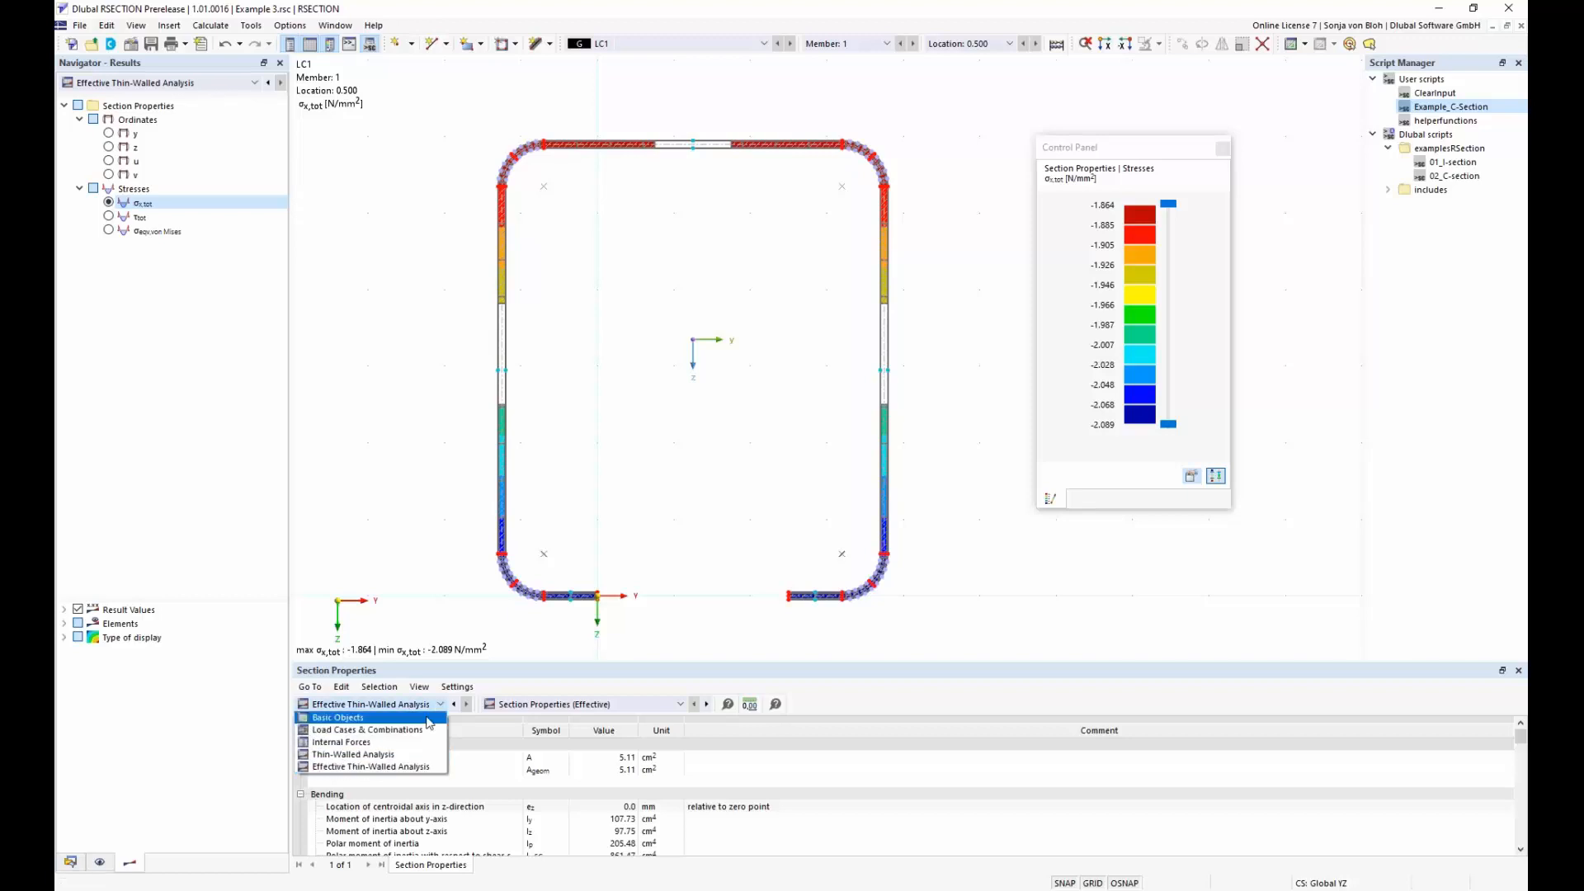
{"action": "left_click", "coordinate": [384, 754]}
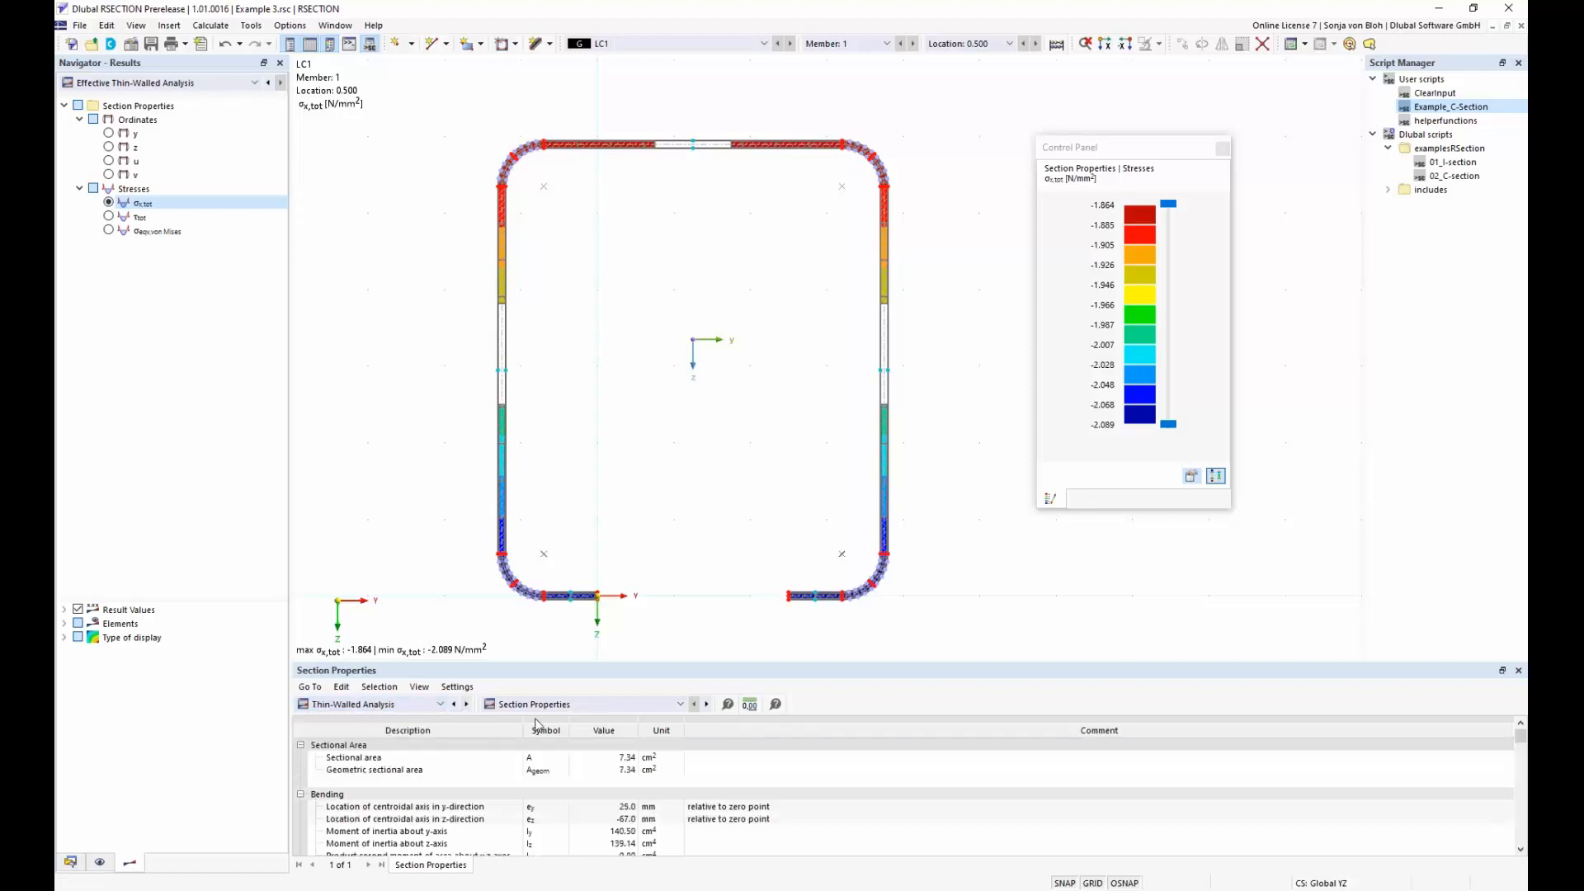
{"action": "left_click", "coordinate": [680, 706]}
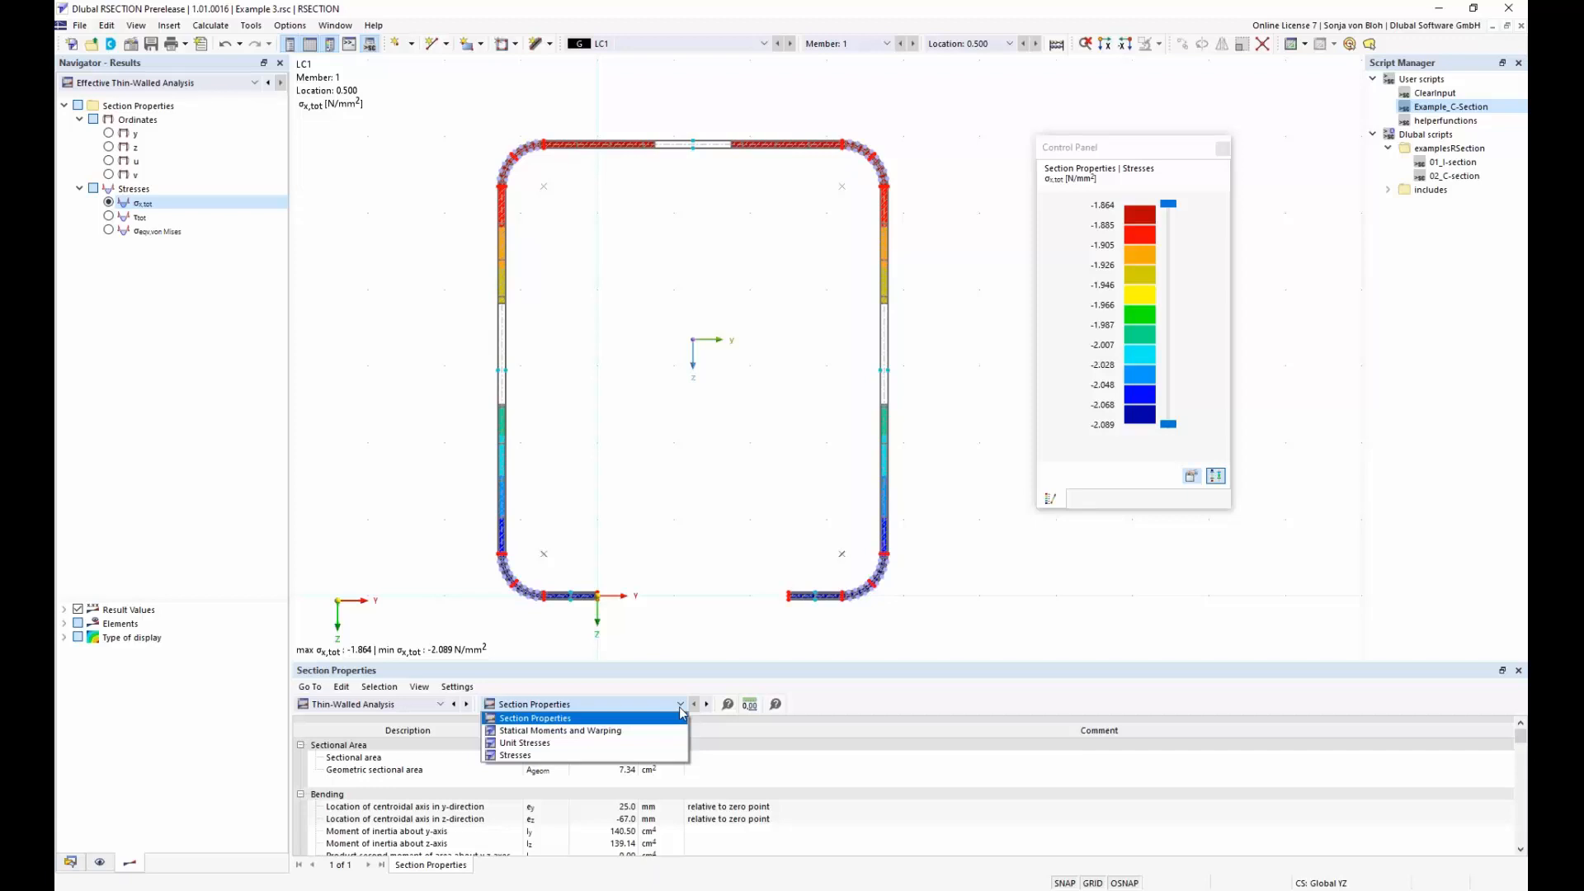
{"action": "left_click", "coordinate": [681, 712]}
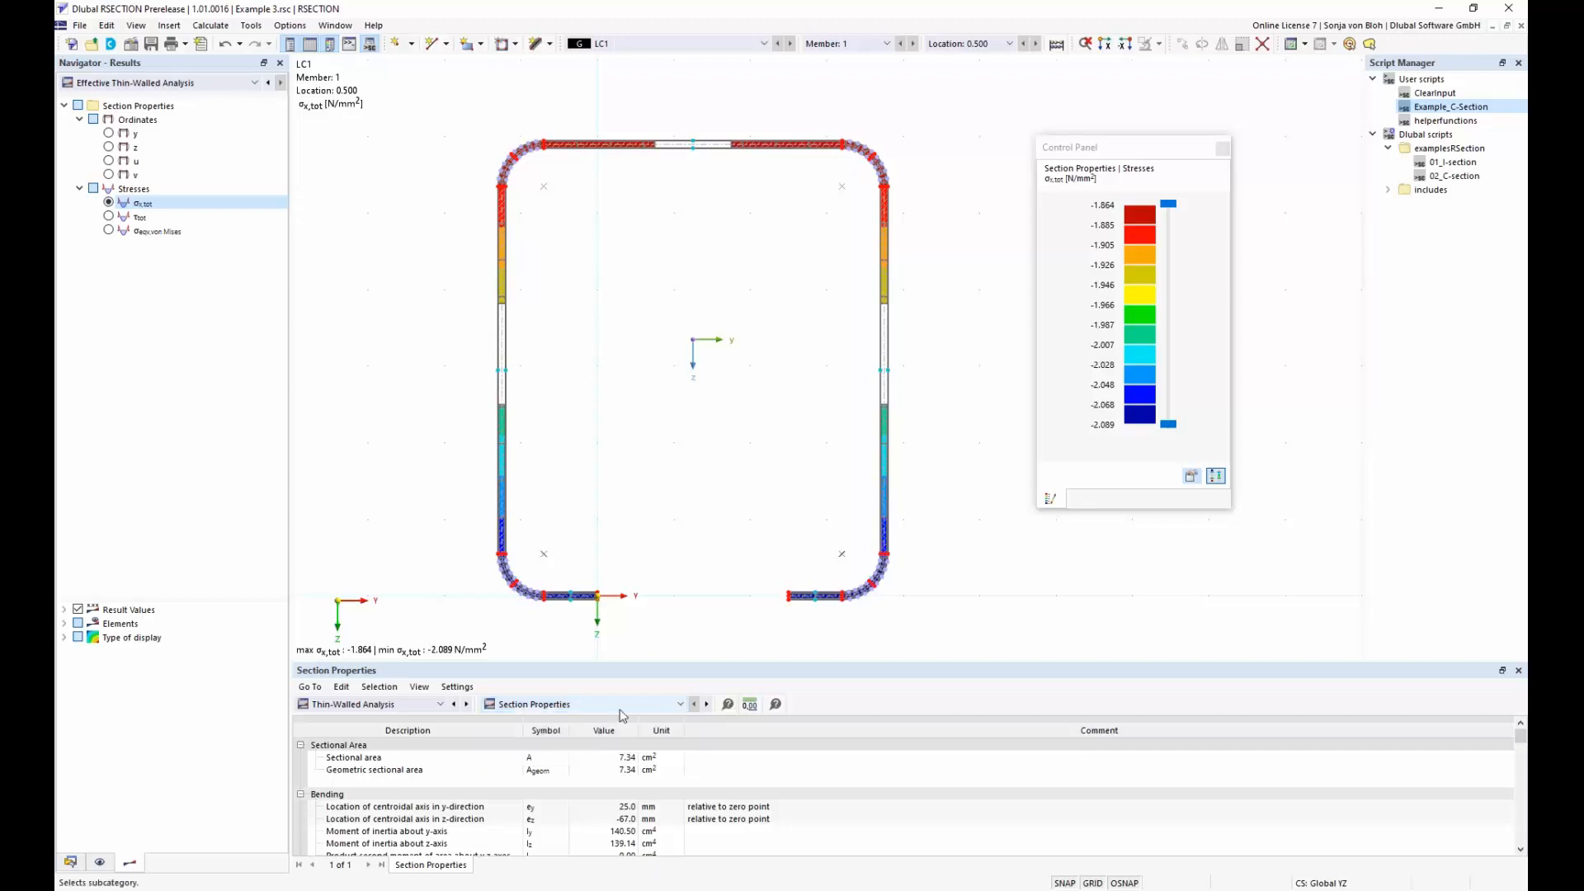
{"action": "left_click", "coordinate": [441, 704]}
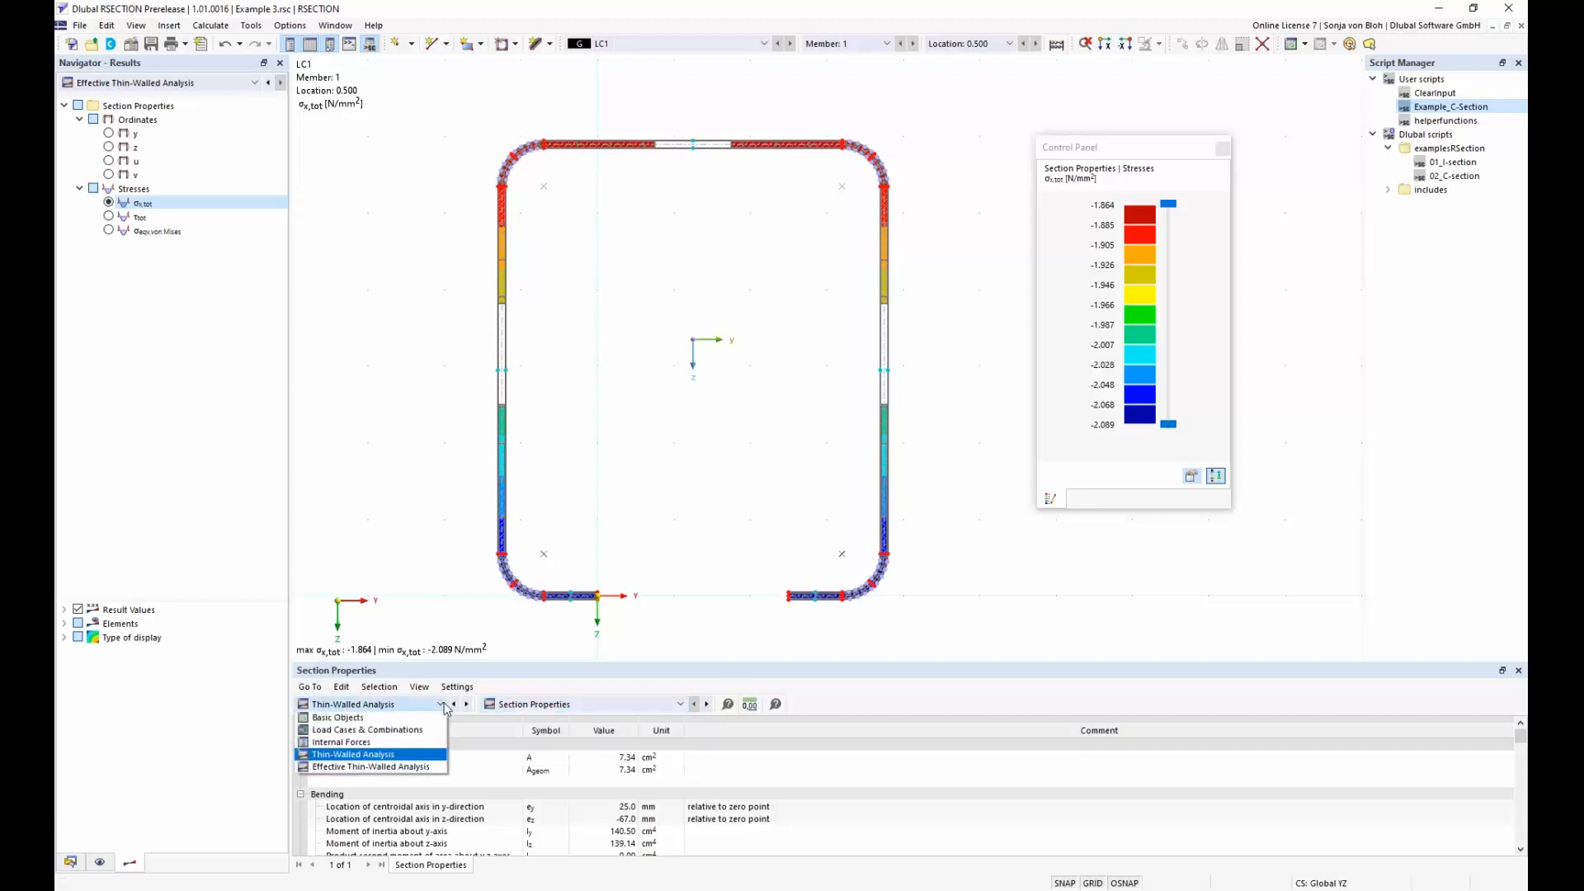
{"action": "left_click", "coordinate": [375, 770]}
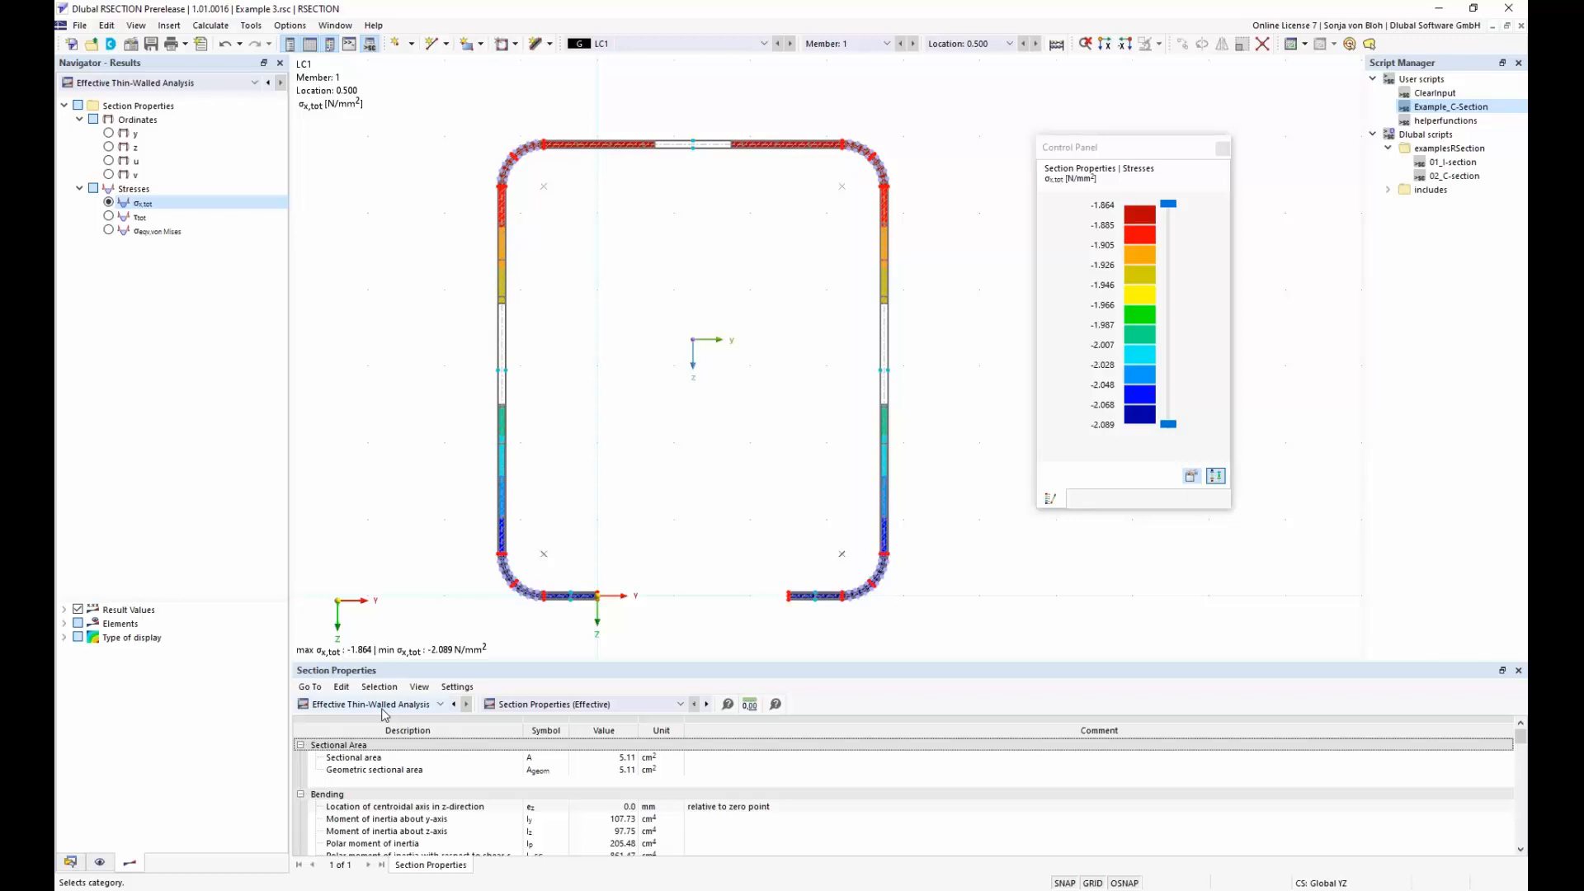
Step: Inspect the reduced effective thickness of the lower lip stiffener up close, and return to the whole section
{"action": "scroll", "coordinate": [591, 609], "scroll_direction": "up", "scroll_amount": 3}
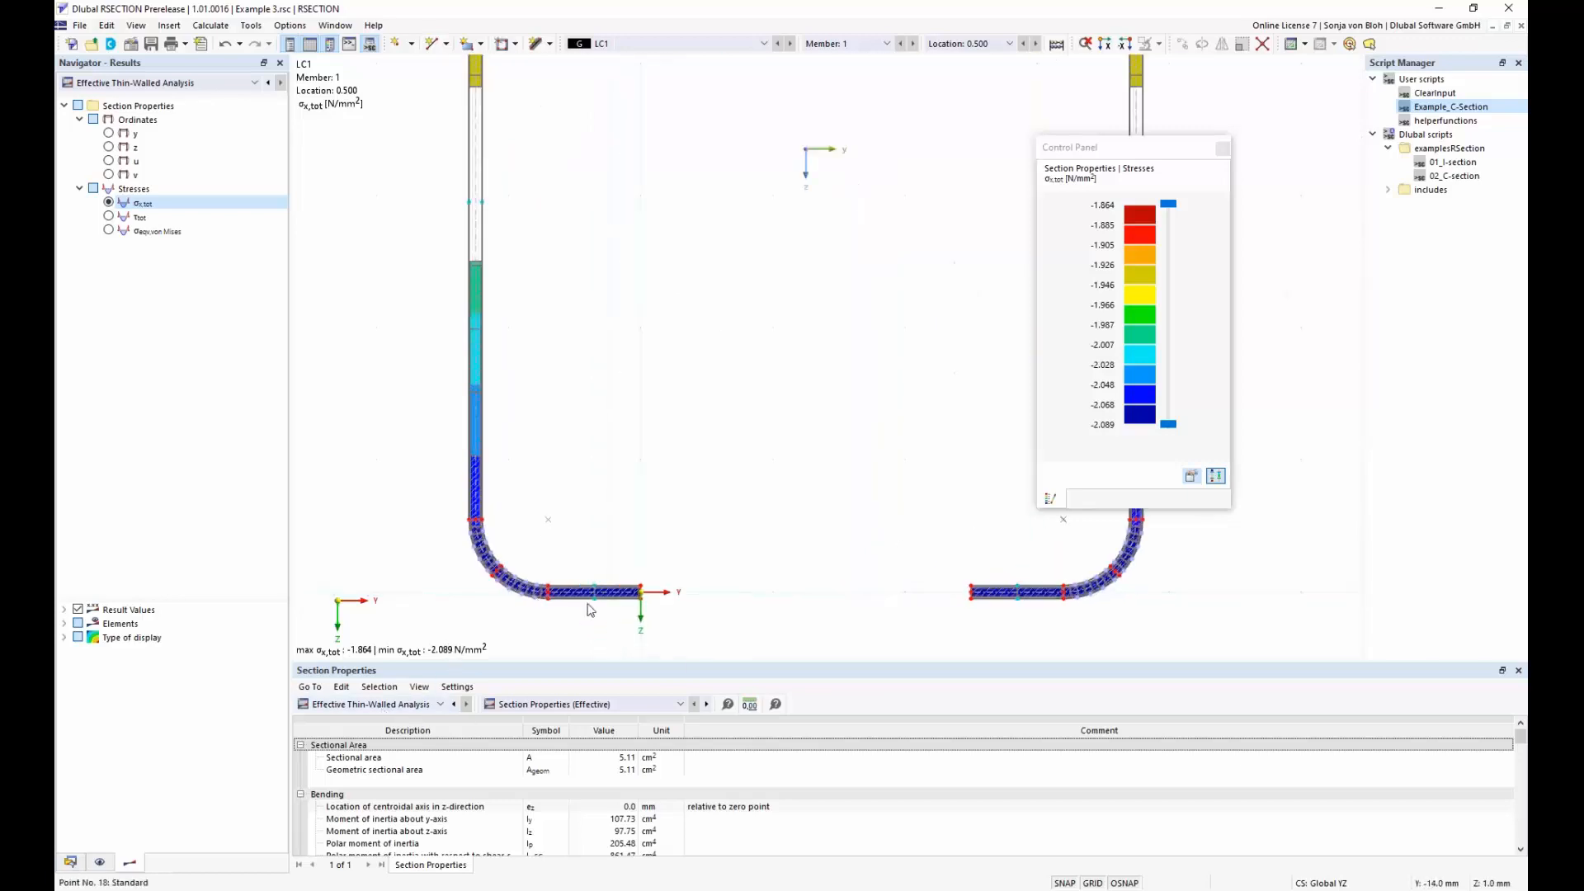
{"action": "scroll", "coordinate": [591, 610], "scroll_direction": "up", "scroll_amount": 3}
{"action": "scroll", "coordinate": [592, 608], "scroll_direction": "up", "scroll_amount": 1}
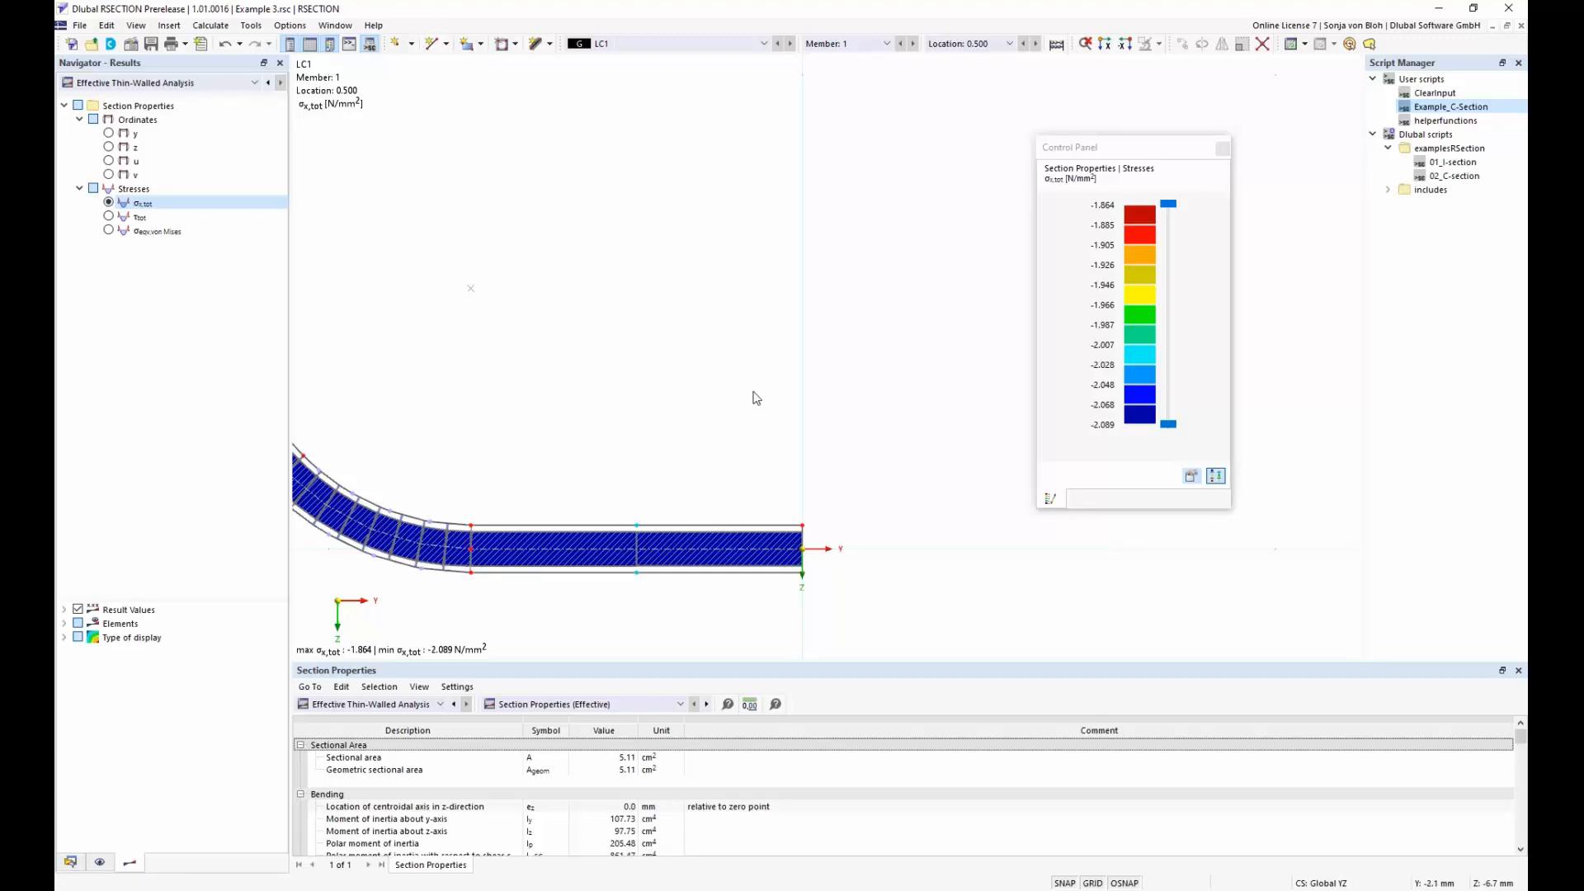
{"action": "scroll", "coordinate": [754, 392], "scroll_direction": "down", "scroll_amount": 8}
{"action": "scroll", "coordinate": [753, 616], "scroll_direction": "down", "scroll_amount": 3}
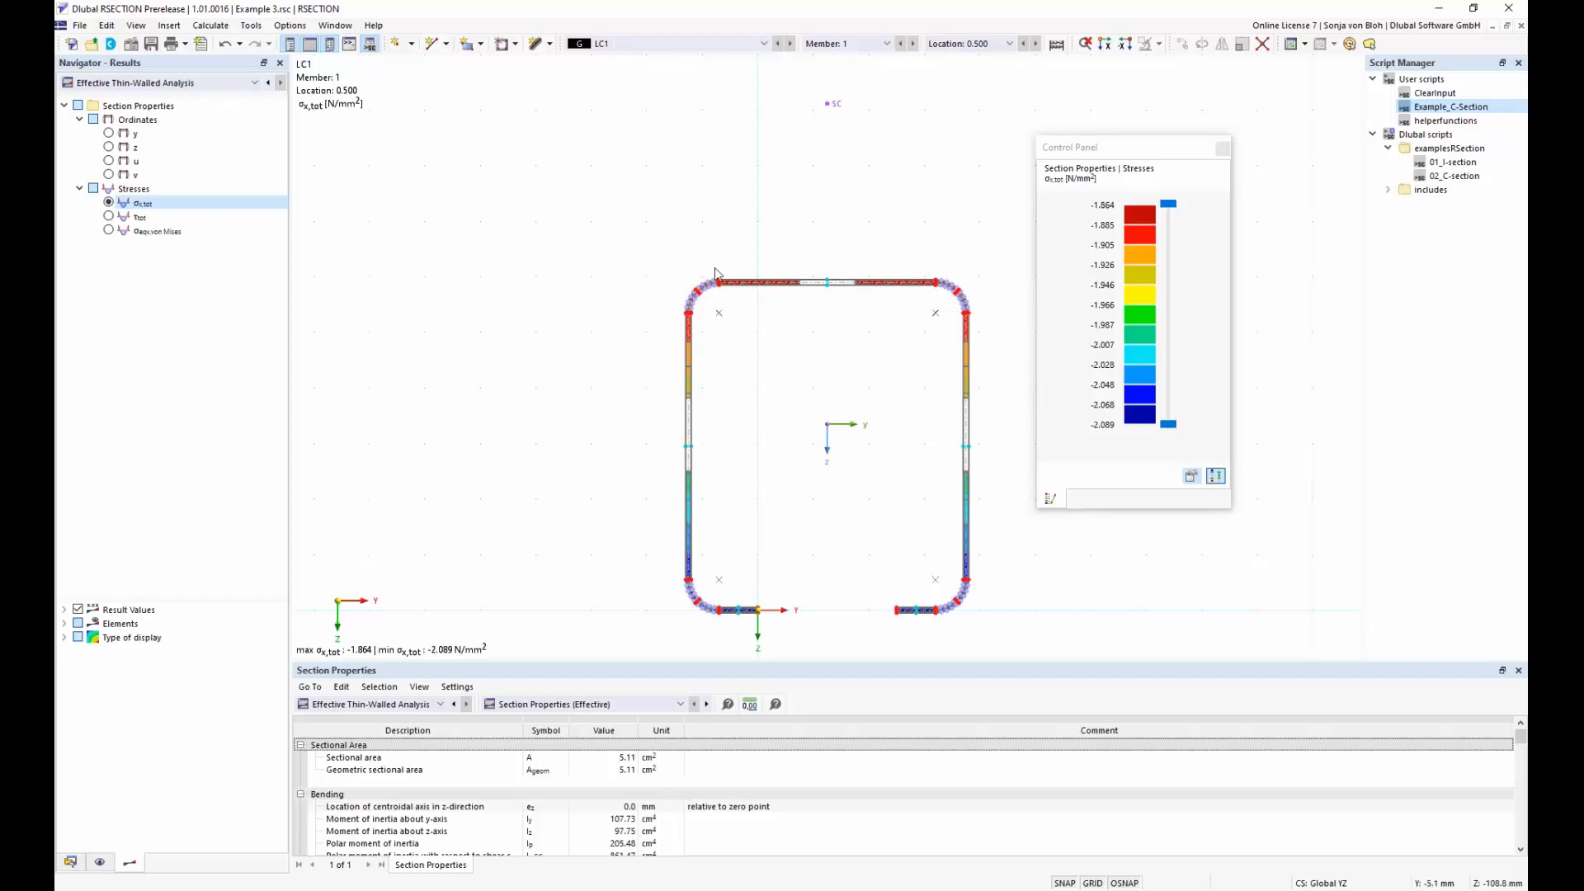
Step: Switch to the Aluprofil.dxf model, show its data tree, and create load case LC1 named "My + Mz"
{"action": "left_click", "coordinate": [336, 26]}
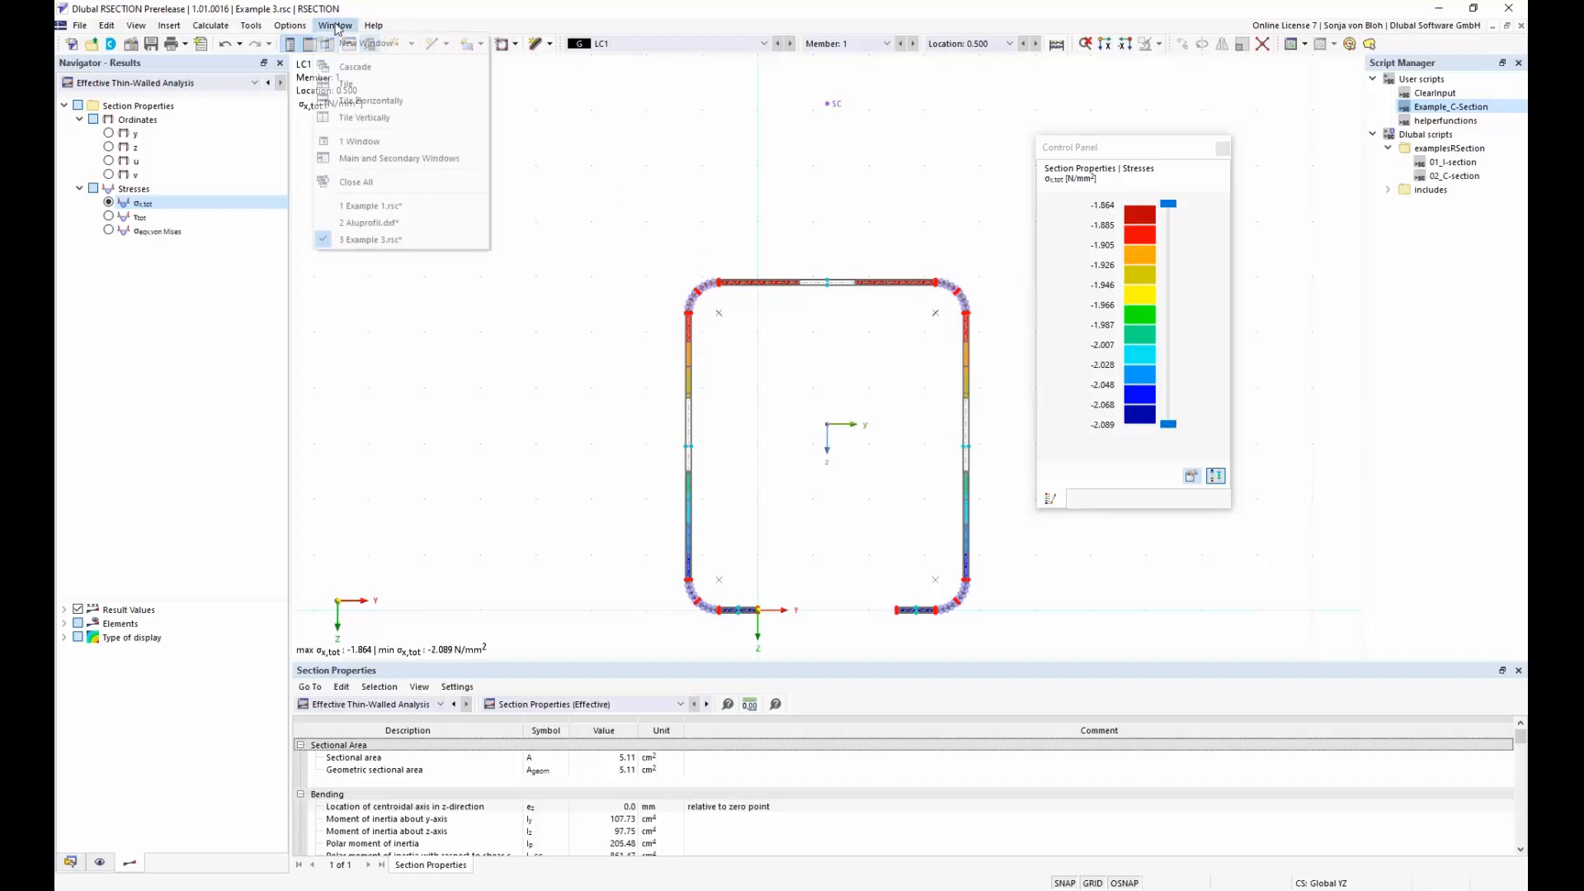
{"action": "left_click", "coordinate": [364, 223]}
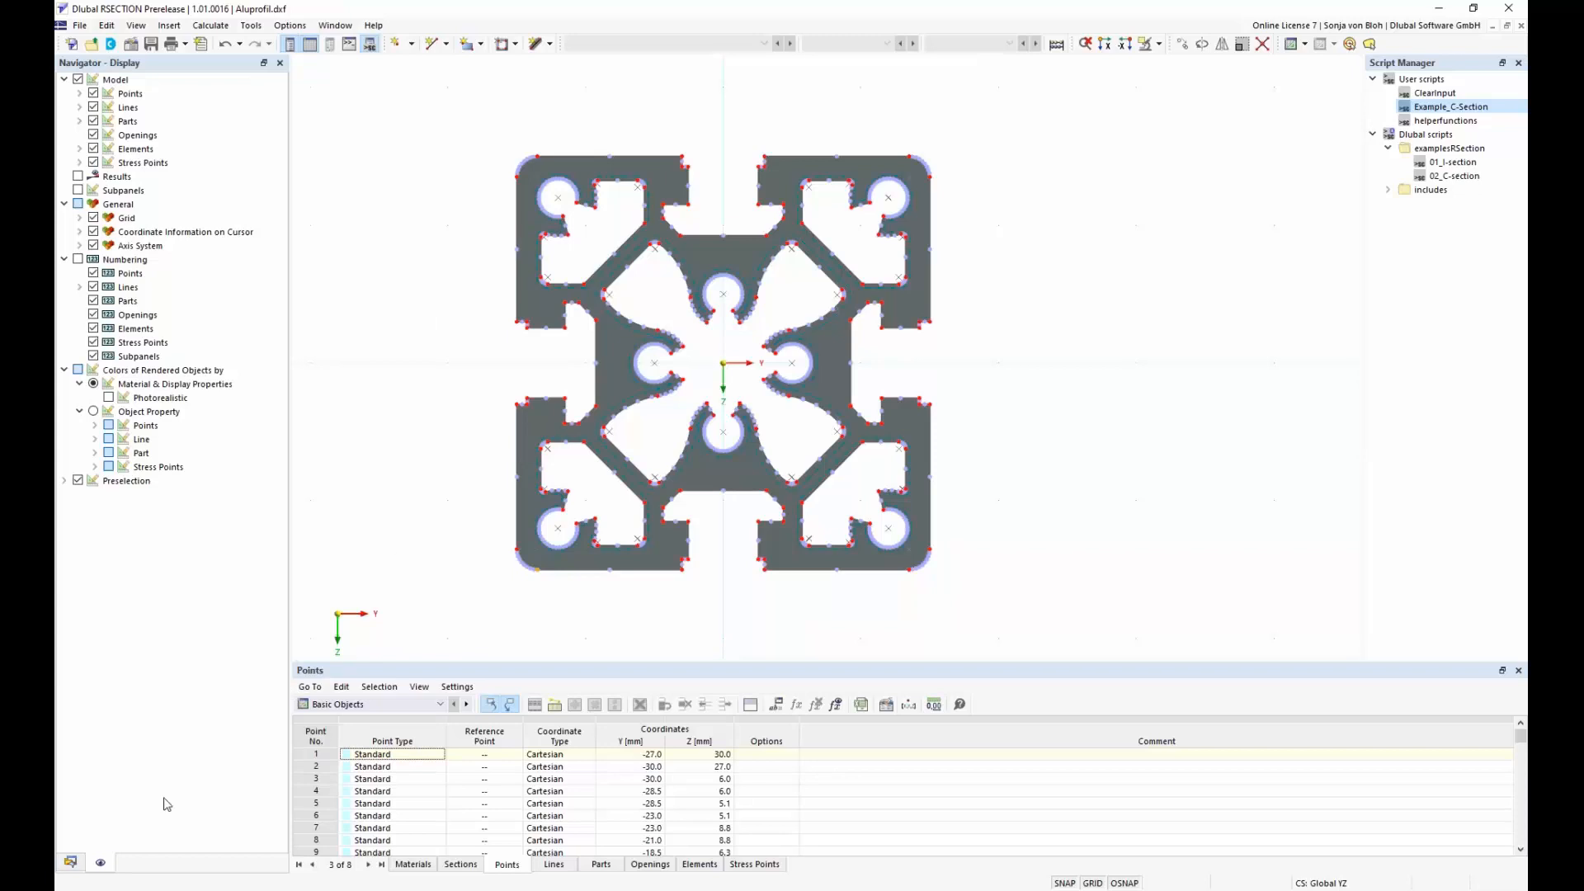
{"action": "left_click", "coordinate": [70, 862]}
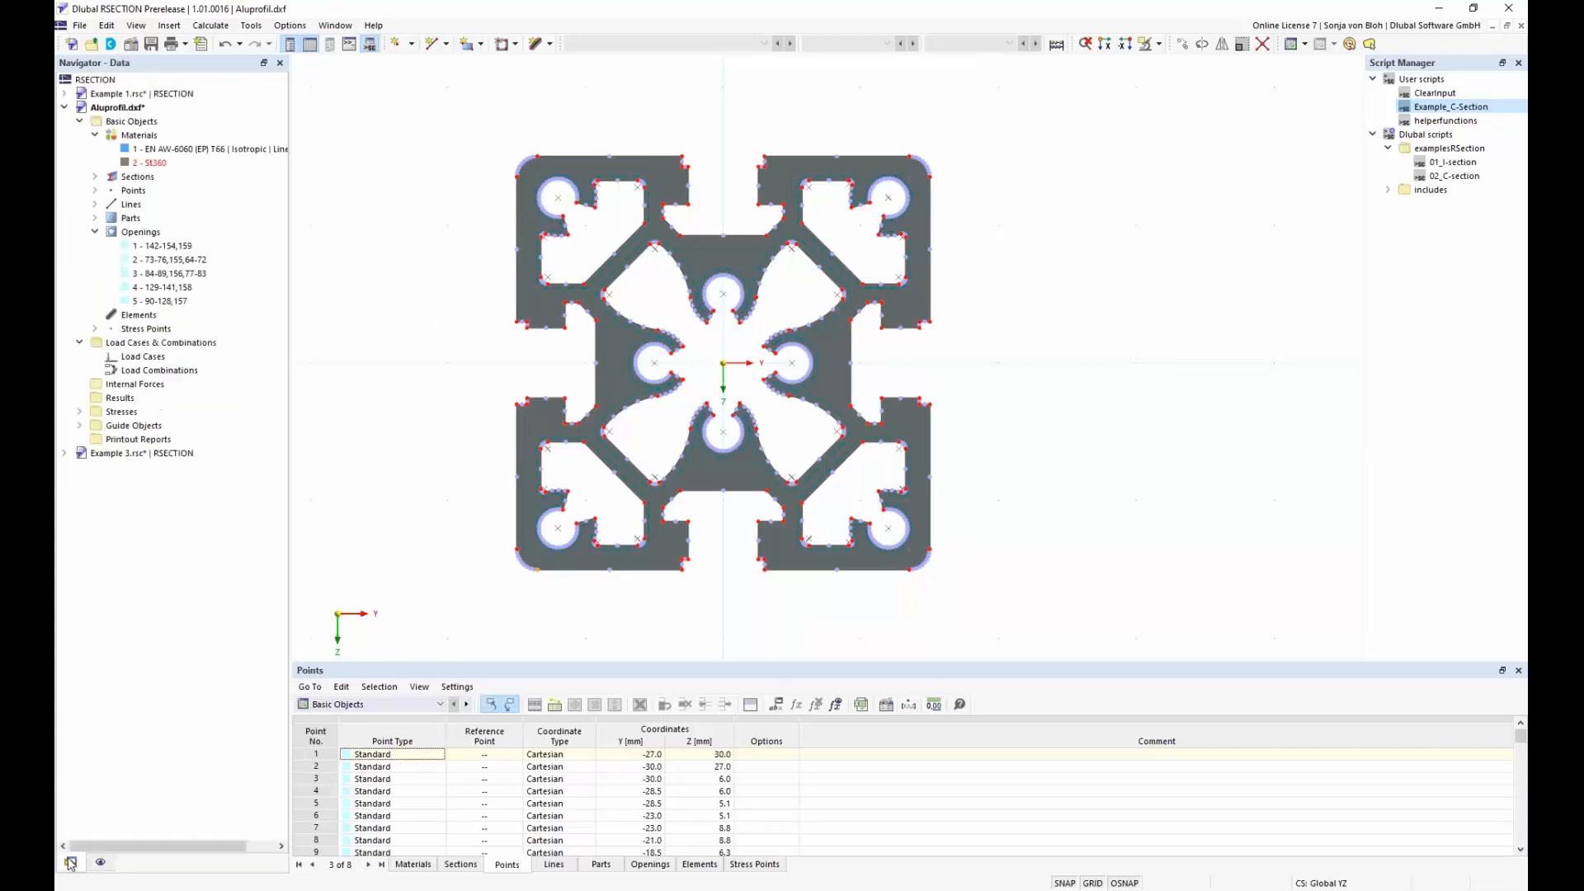
{"action": "right_click", "coordinate": [136, 358]}
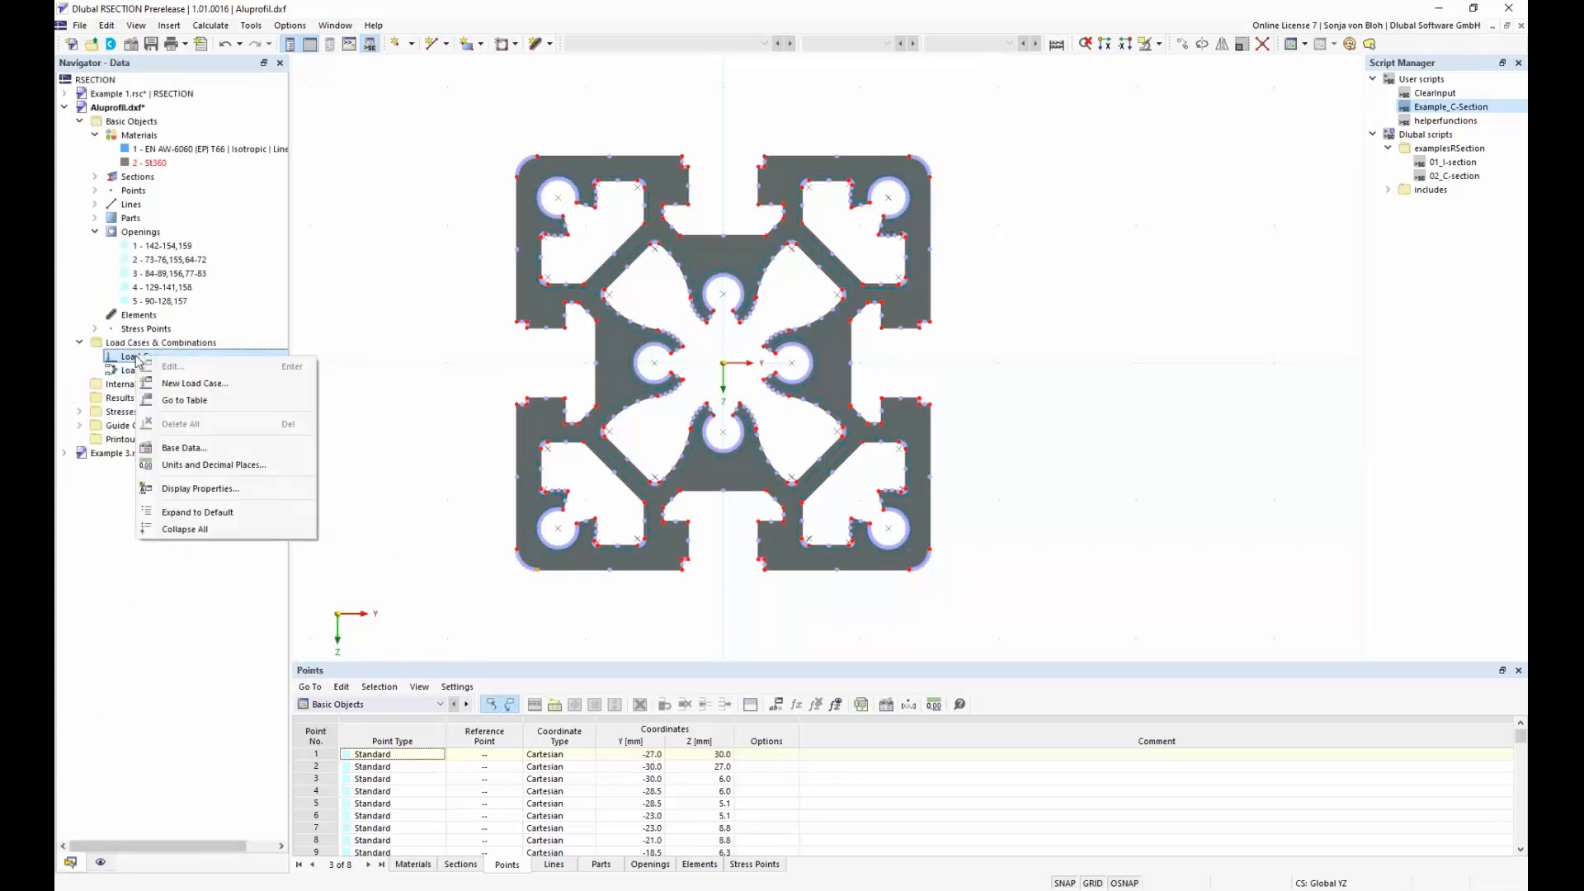
{"action": "left_click", "coordinate": [199, 384]}
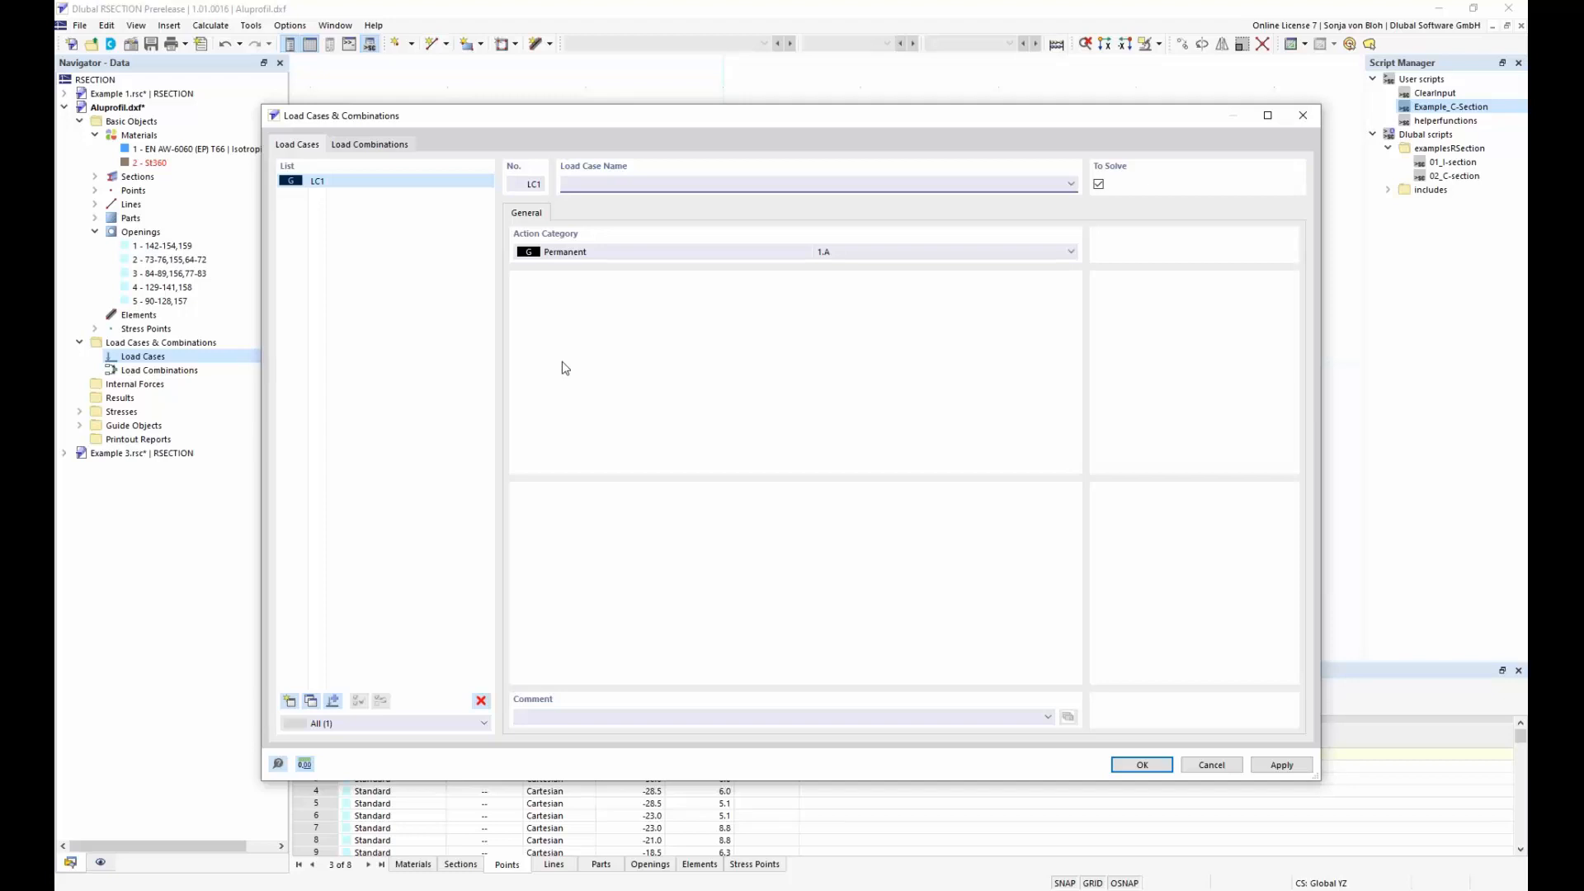
{"action": "type", "text": "My + Mz"}
{"action": "left_click", "coordinate": [1142, 765]}
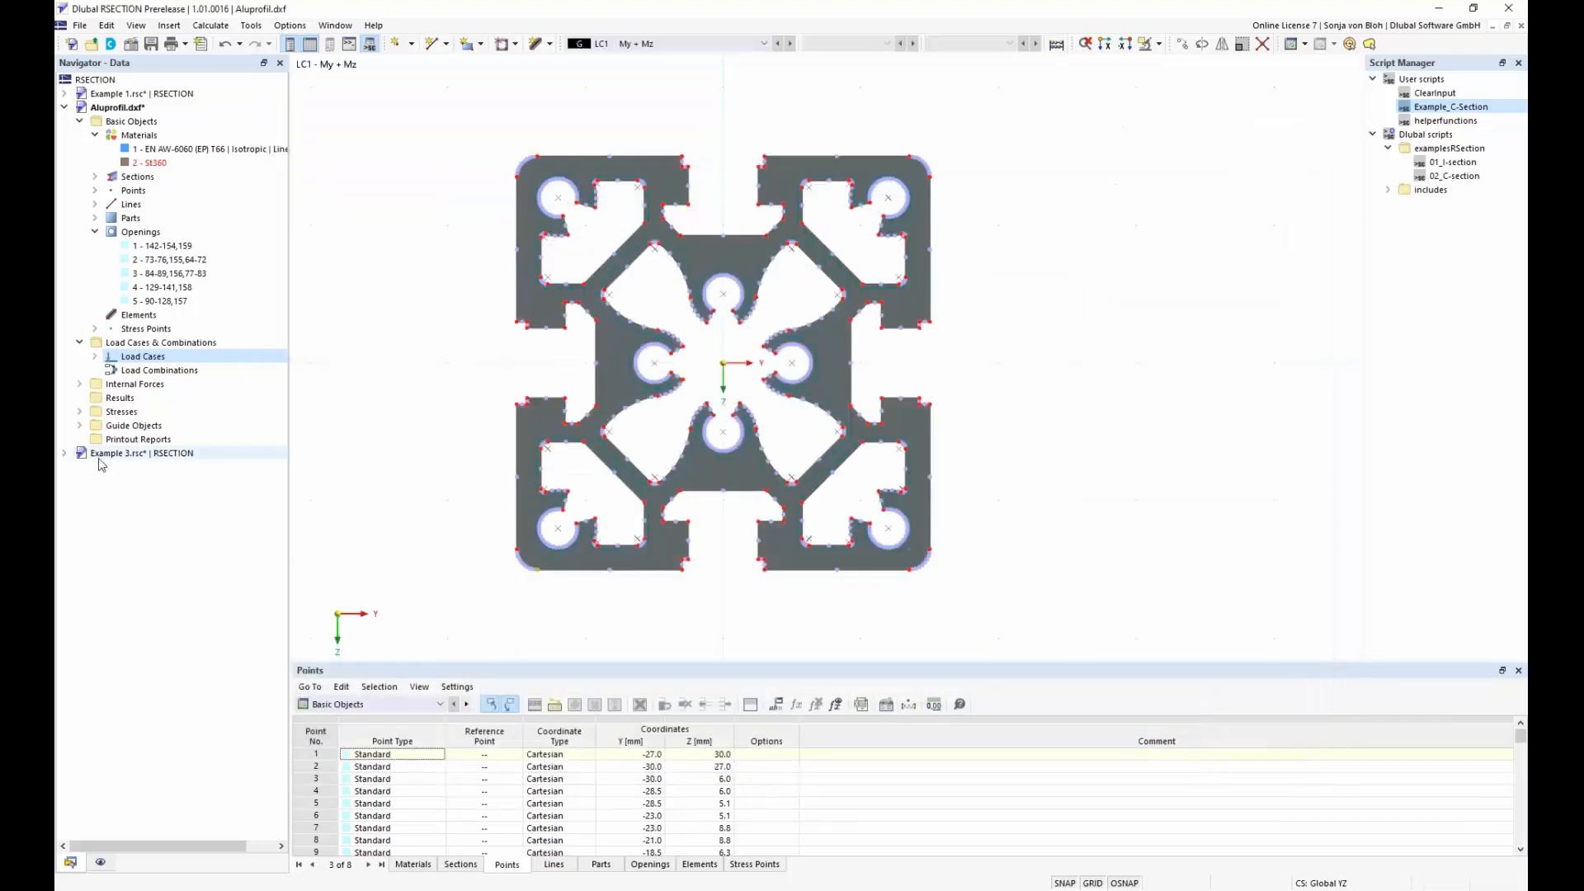
Step: Define new internal forces for load case LC1 with bending moments My of 1.5 kNm and Mz of 0.5 kNm
{"action": "left_click", "coordinate": [79, 383]}
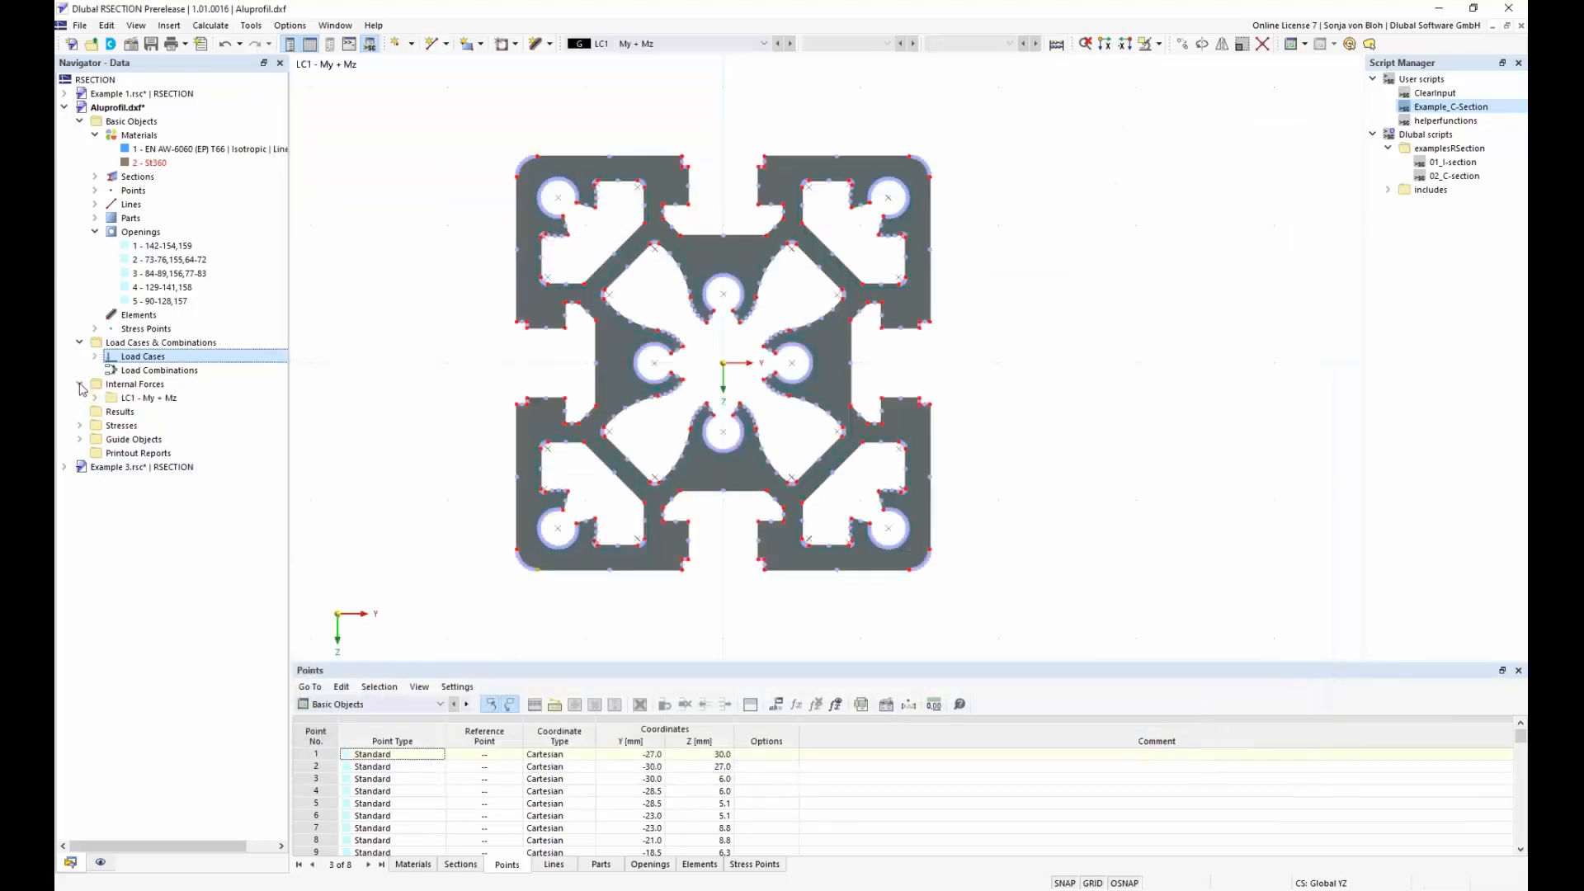
{"action": "left_click", "coordinate": [95, 398]}
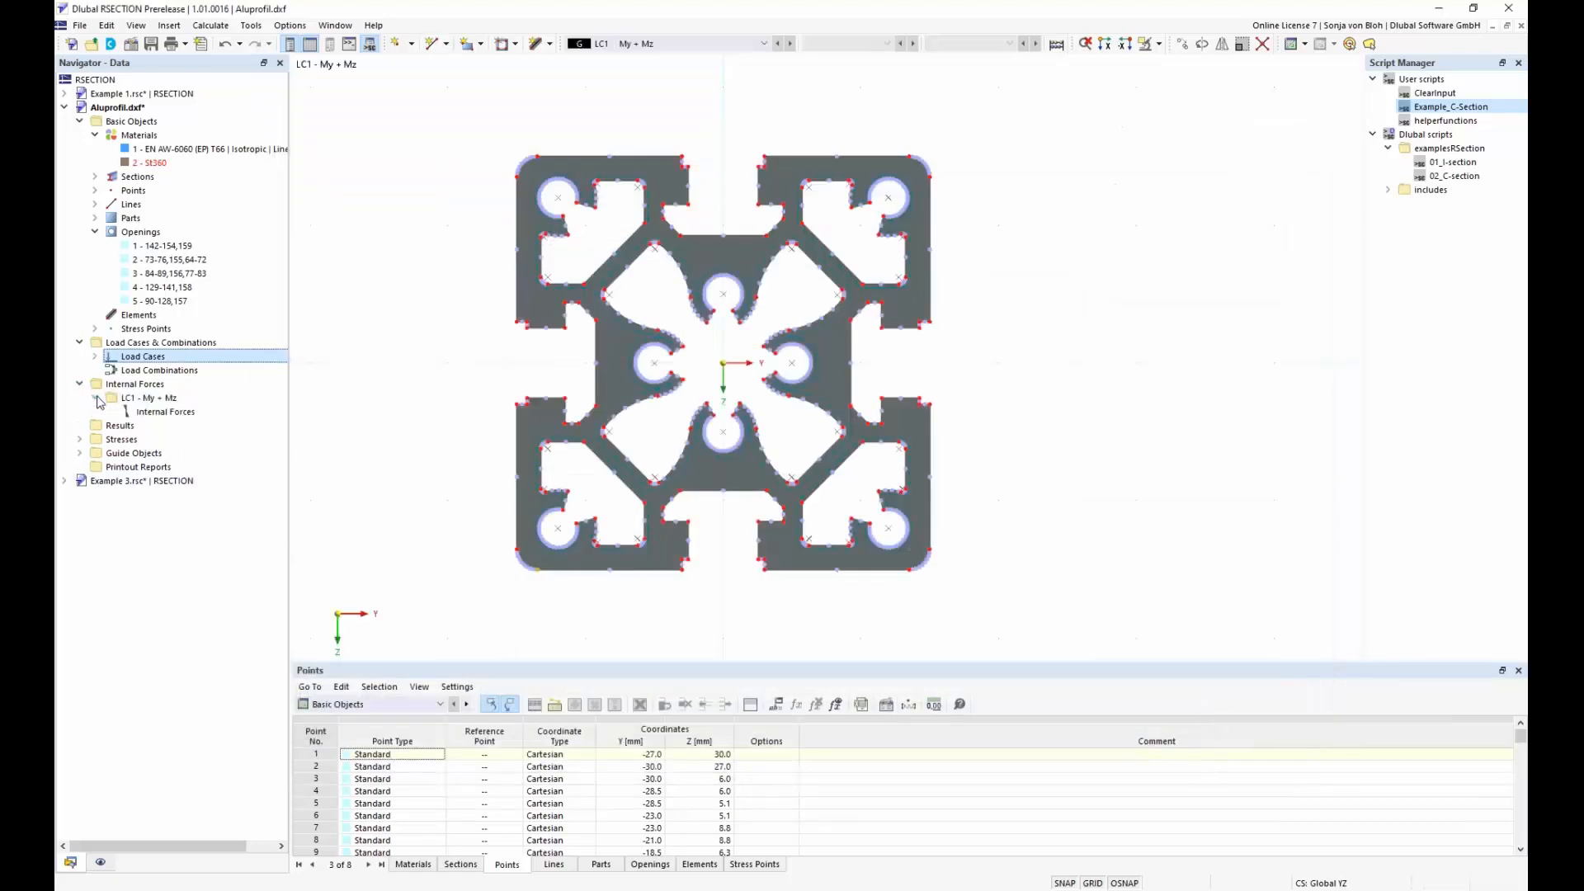
{"action": "left_click", "coordinate": [171, 415]}
{"action": "double_click", "coordinate": [170, 418]}
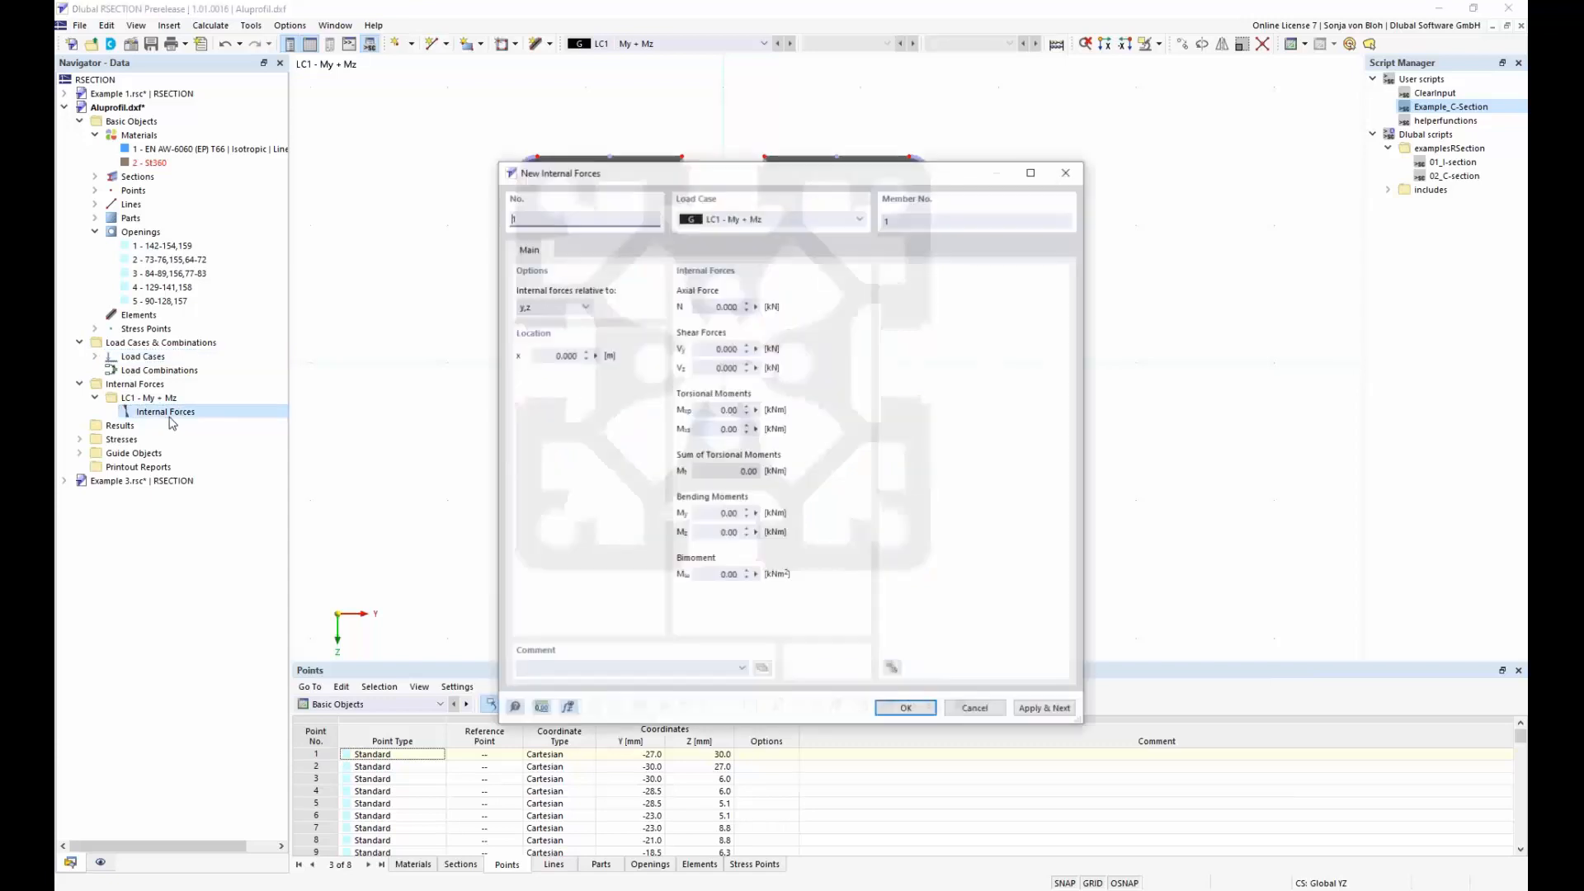
{"action": "left_click", "coordinate": [709, 512]}
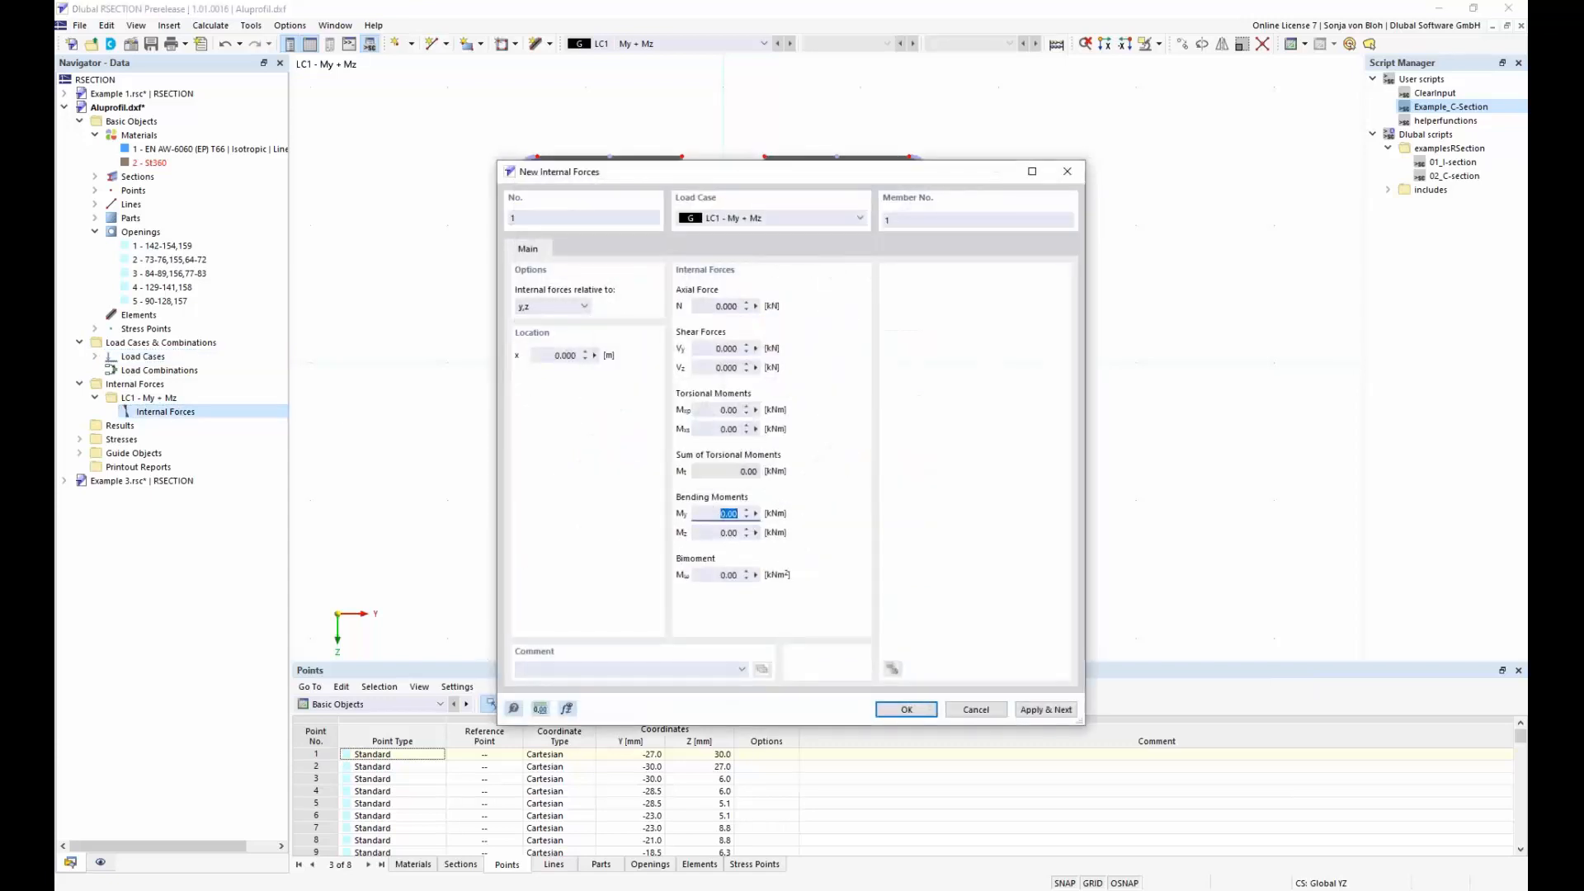
{"action": "type", "text": "1,5"}
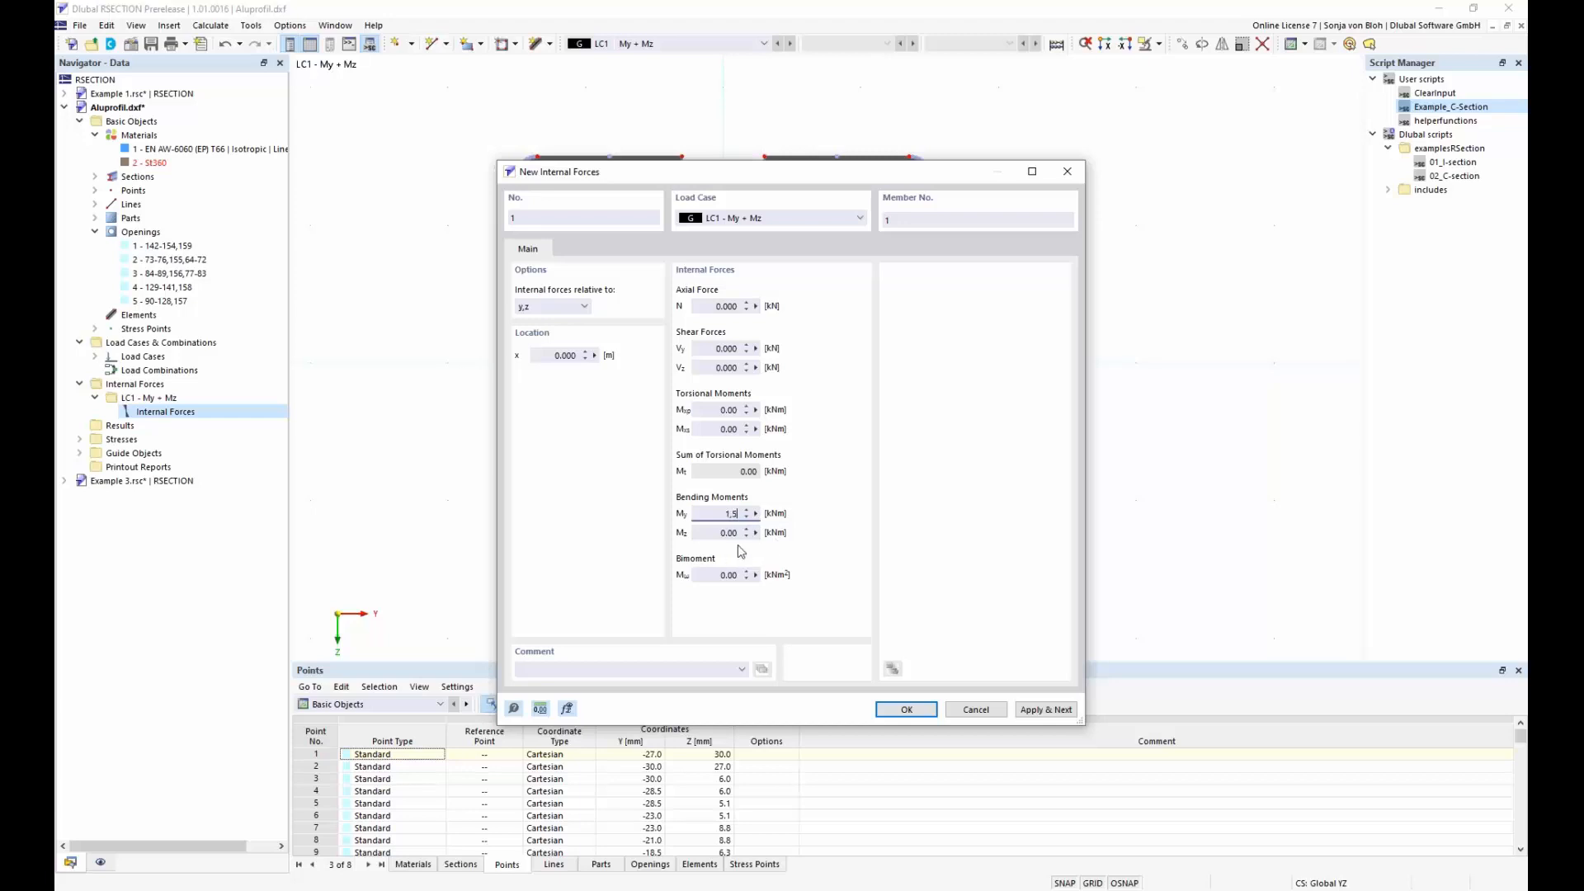
{"action": "left_click", "coordinate": [716, 533]}
{"action": "type", "text": "0,5"}
{"action": "left_click", "coordinate": [901, 711]}
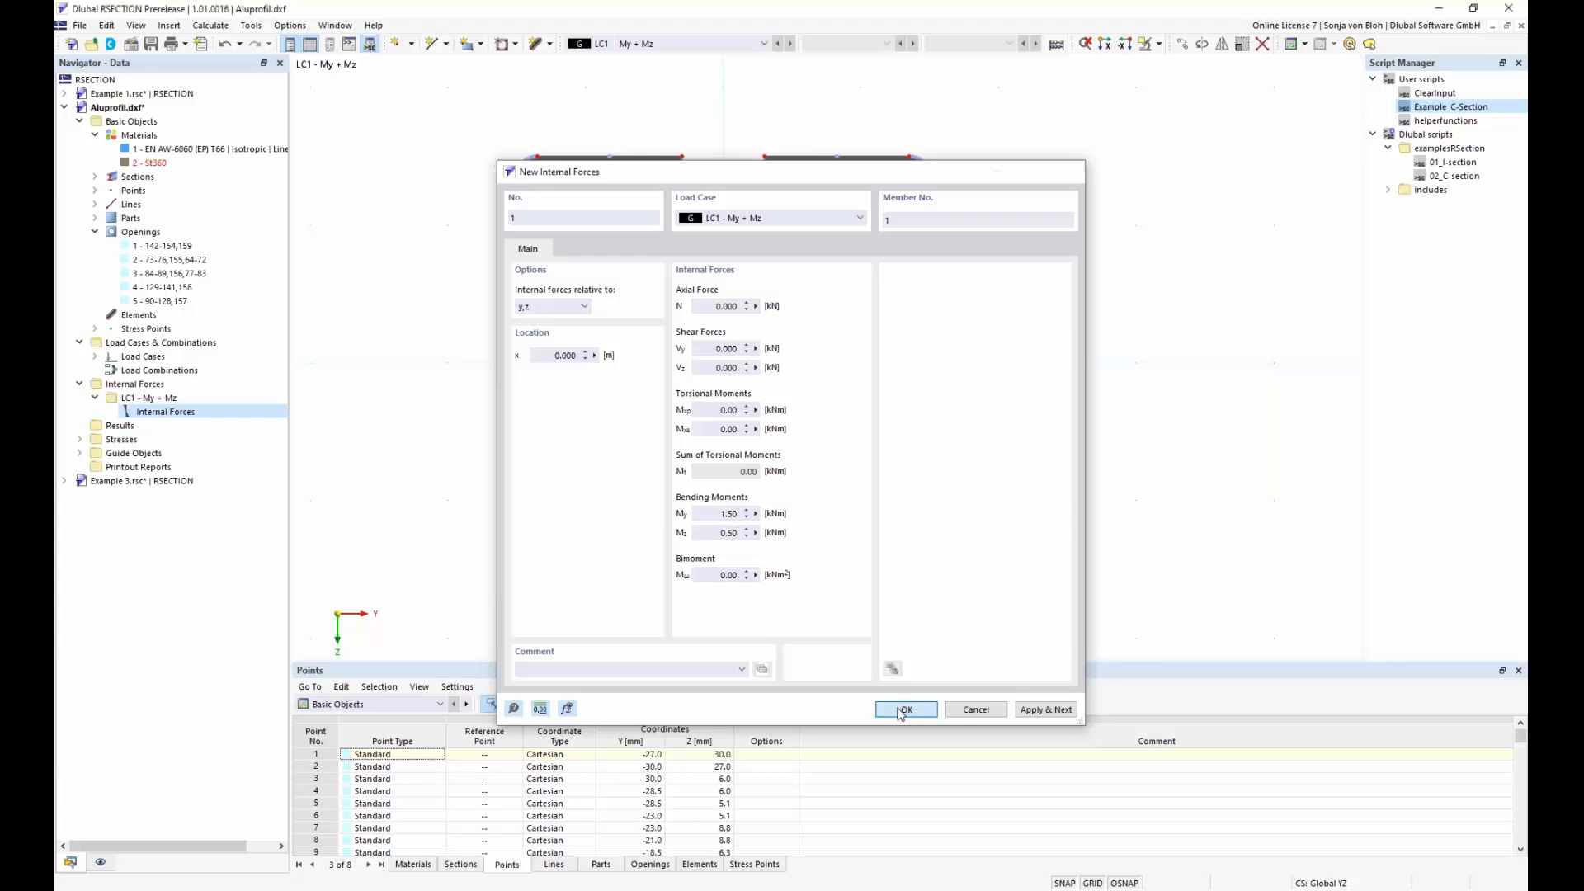
Step: Calculate the aluminum profile and display its total normal stress σx,tot
{"action": "left_click", "coordinate": [208, 27]}
{"action": "left_click", "coordinate": [215, 41]}
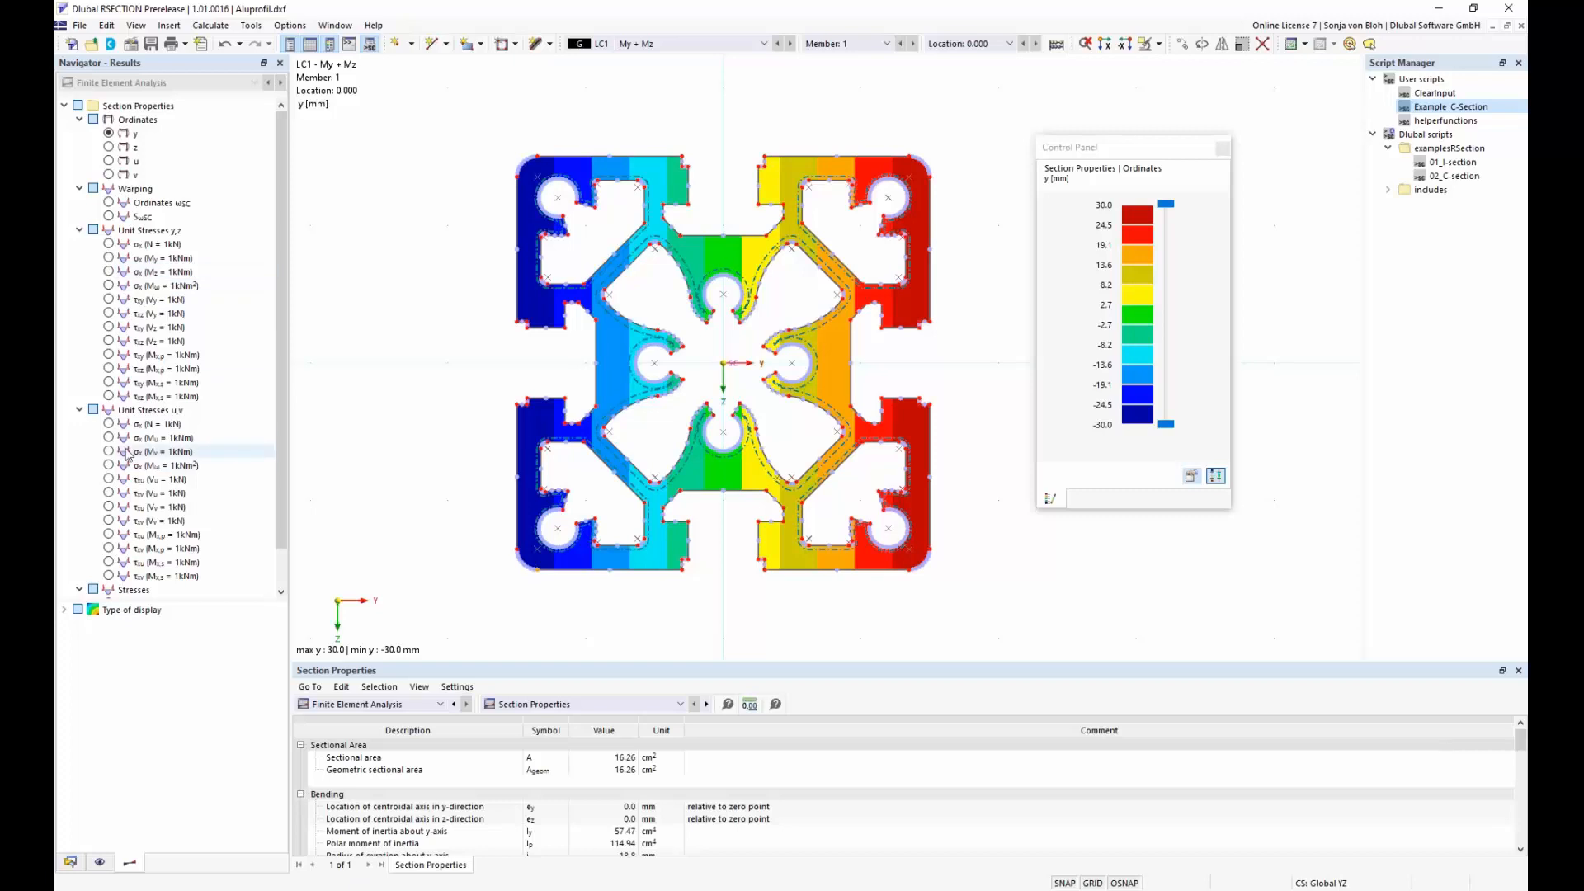
{"action": "scroll", "coordinate": [279, 432], "scroll_direction": "down", "scroll_amount": 1}
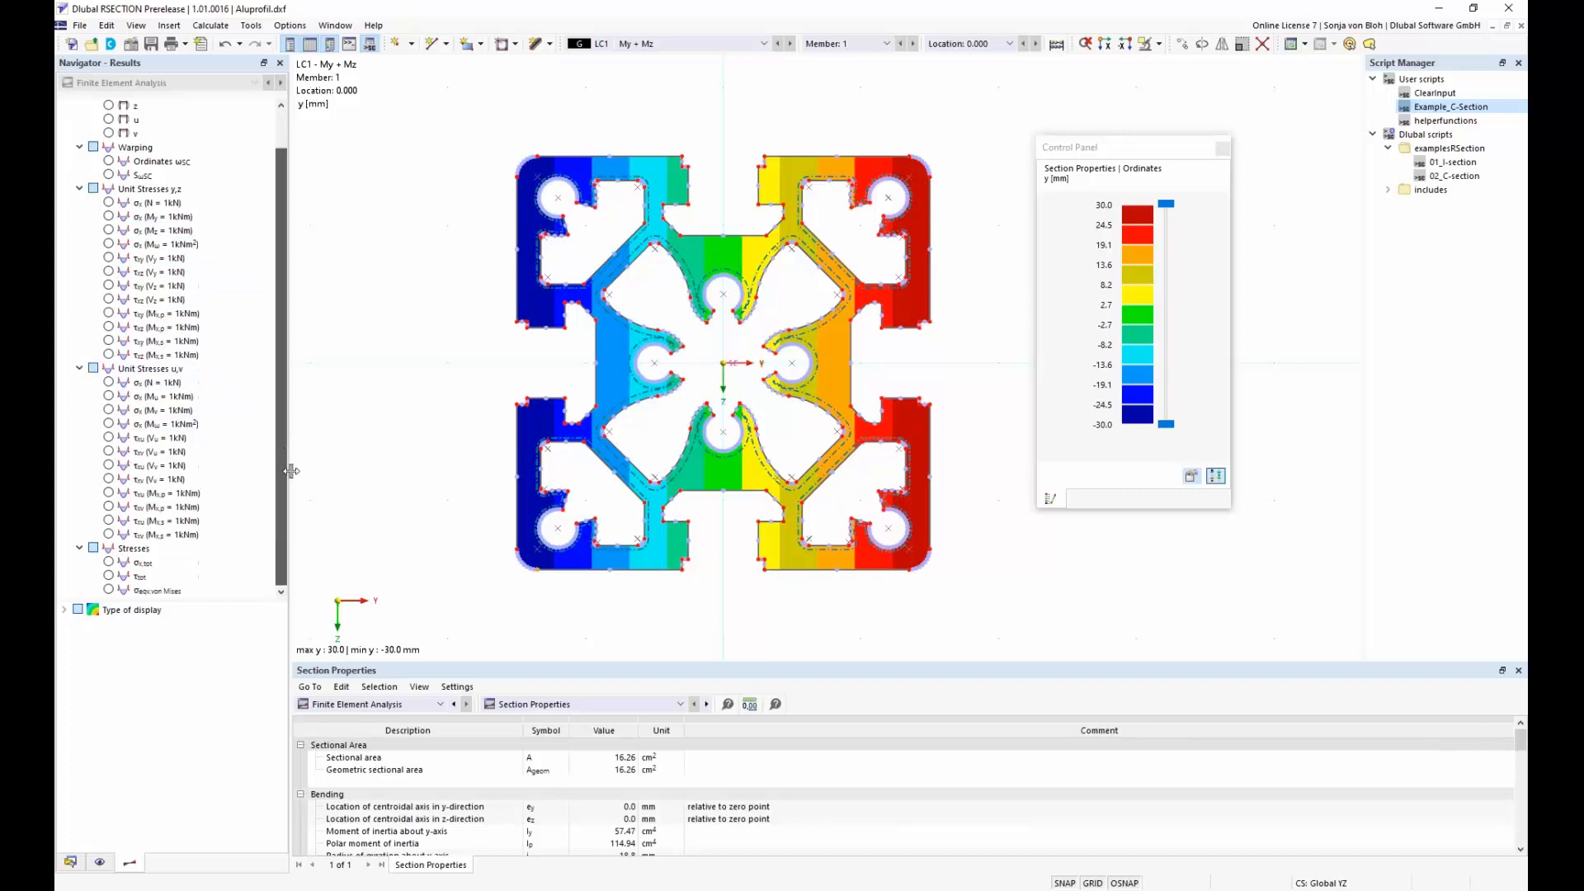
{"action": "left_click", "coordinate": [108, 563]}
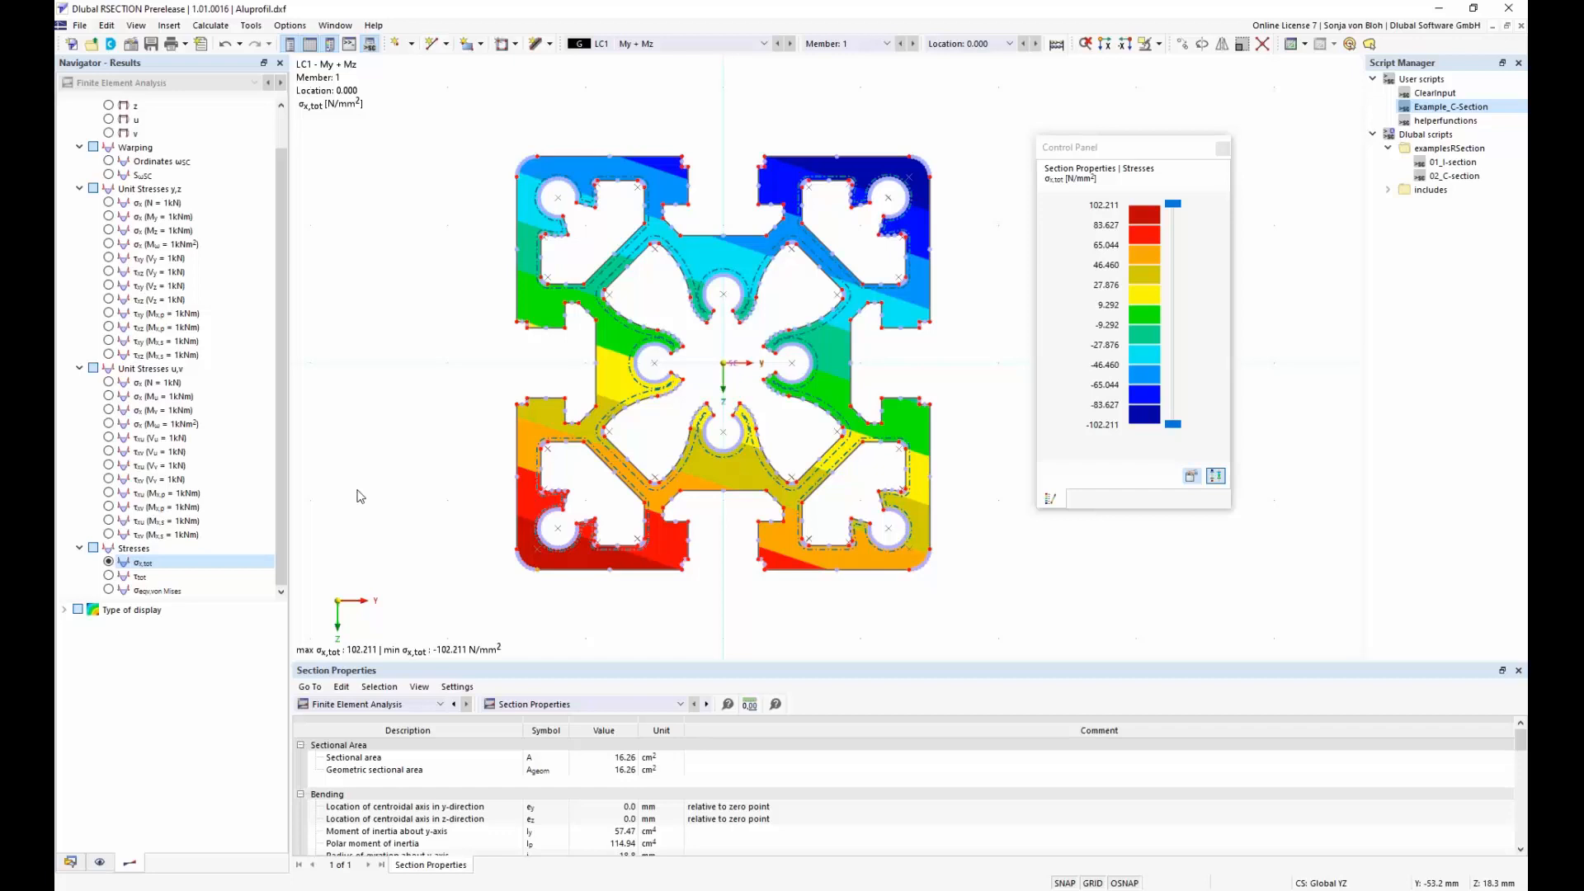
Step: Create and show a new printout report that includes only Section Properties and Stresses by Loading from the results
{"action": "left_click", "coordinate": [69, 863]}
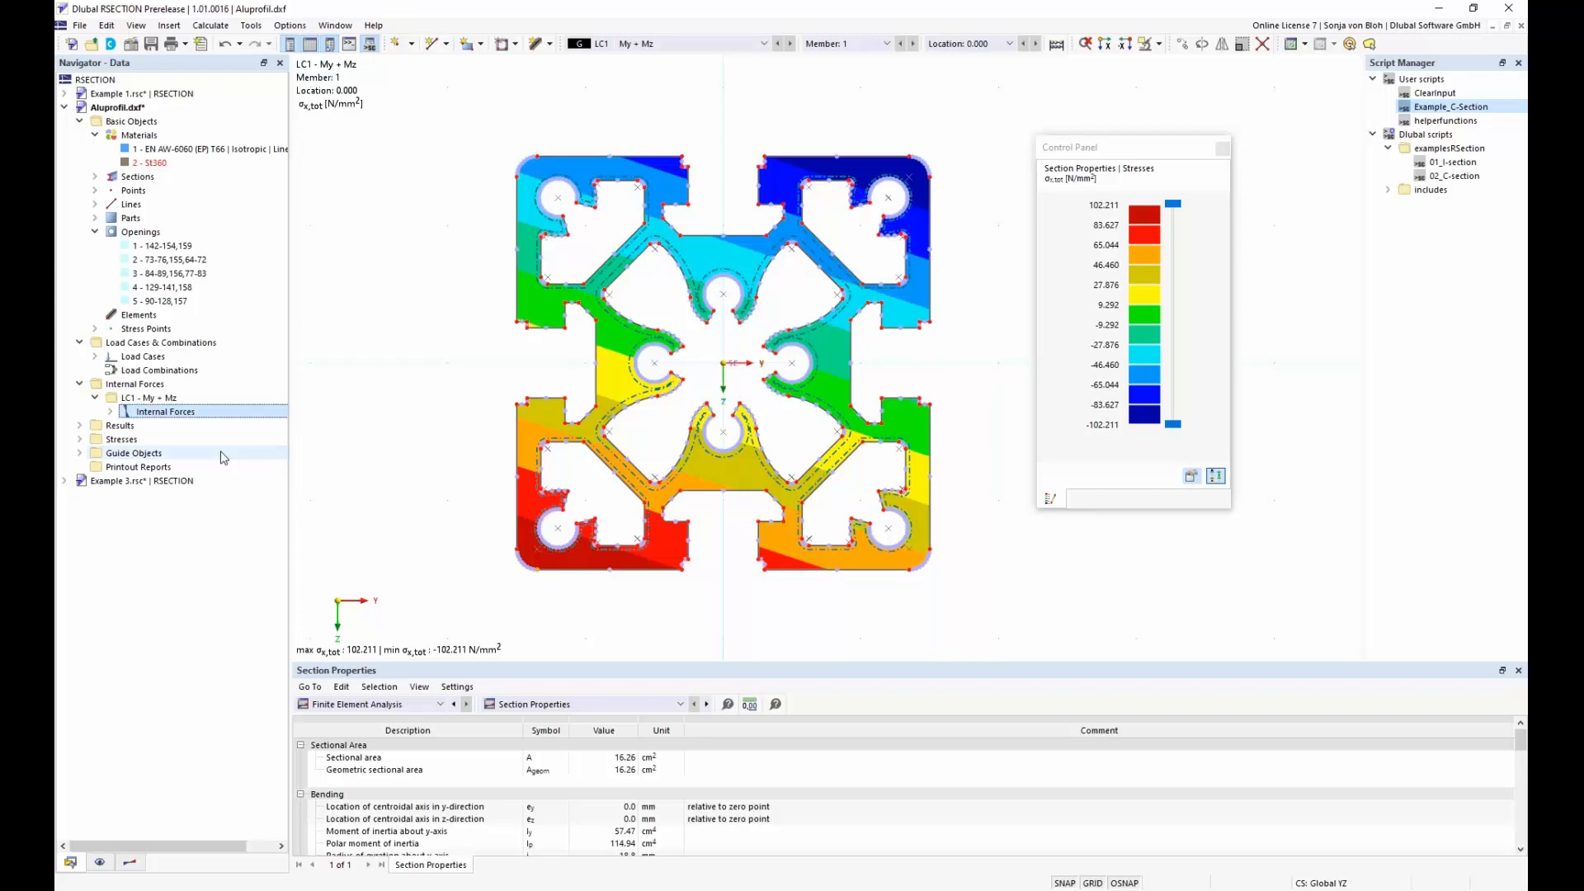
{"action": "right_click", "coordinate": [167, 468]}
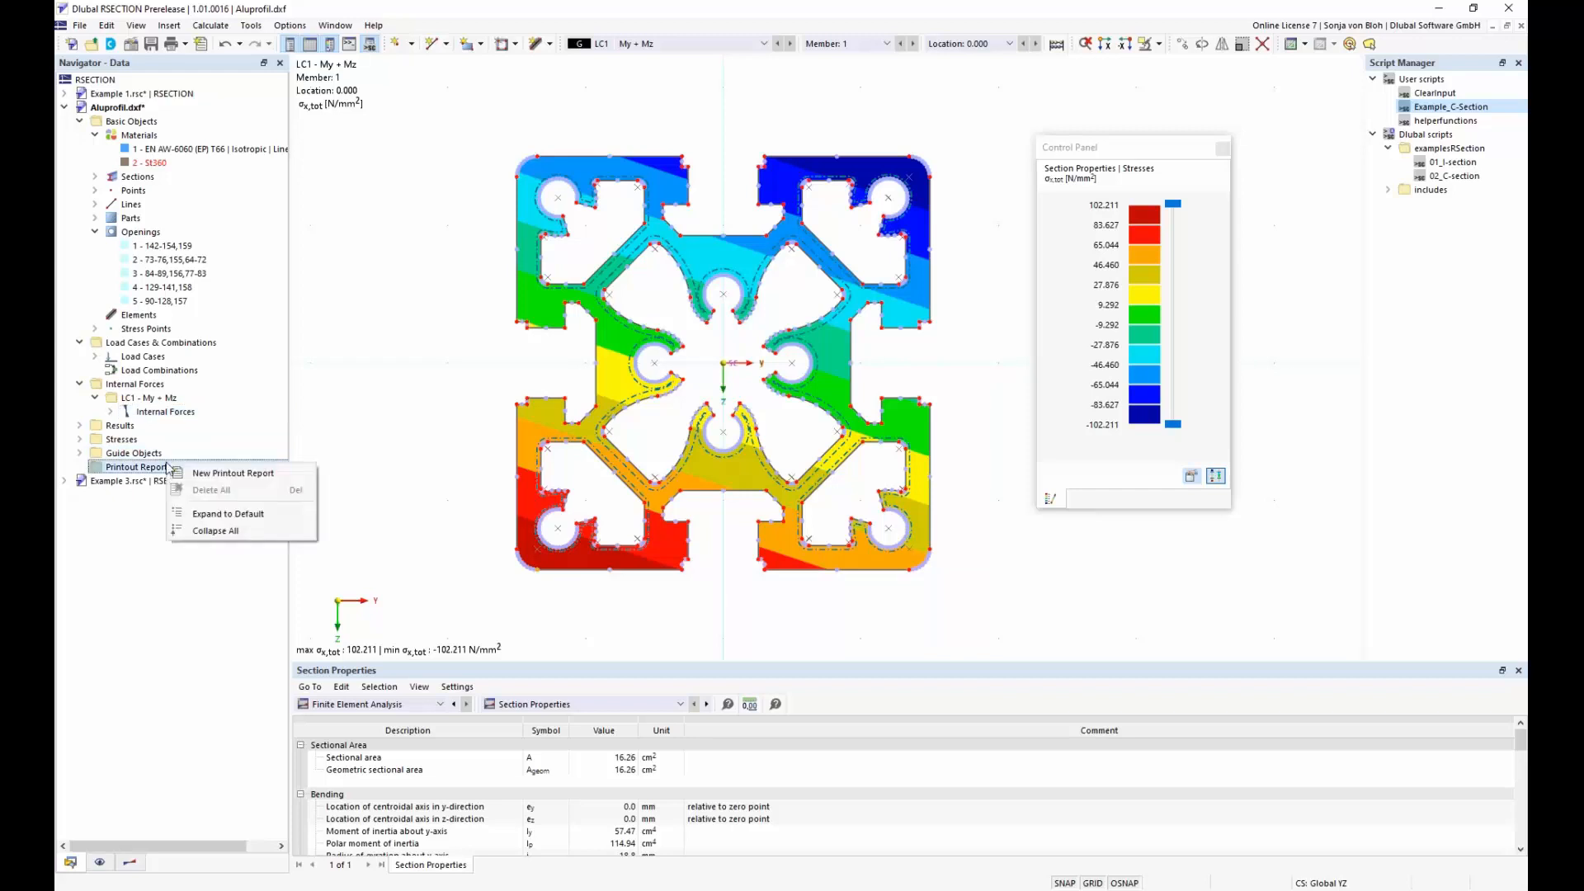
{"action": "left_click", "coordinate": [233, 473]}
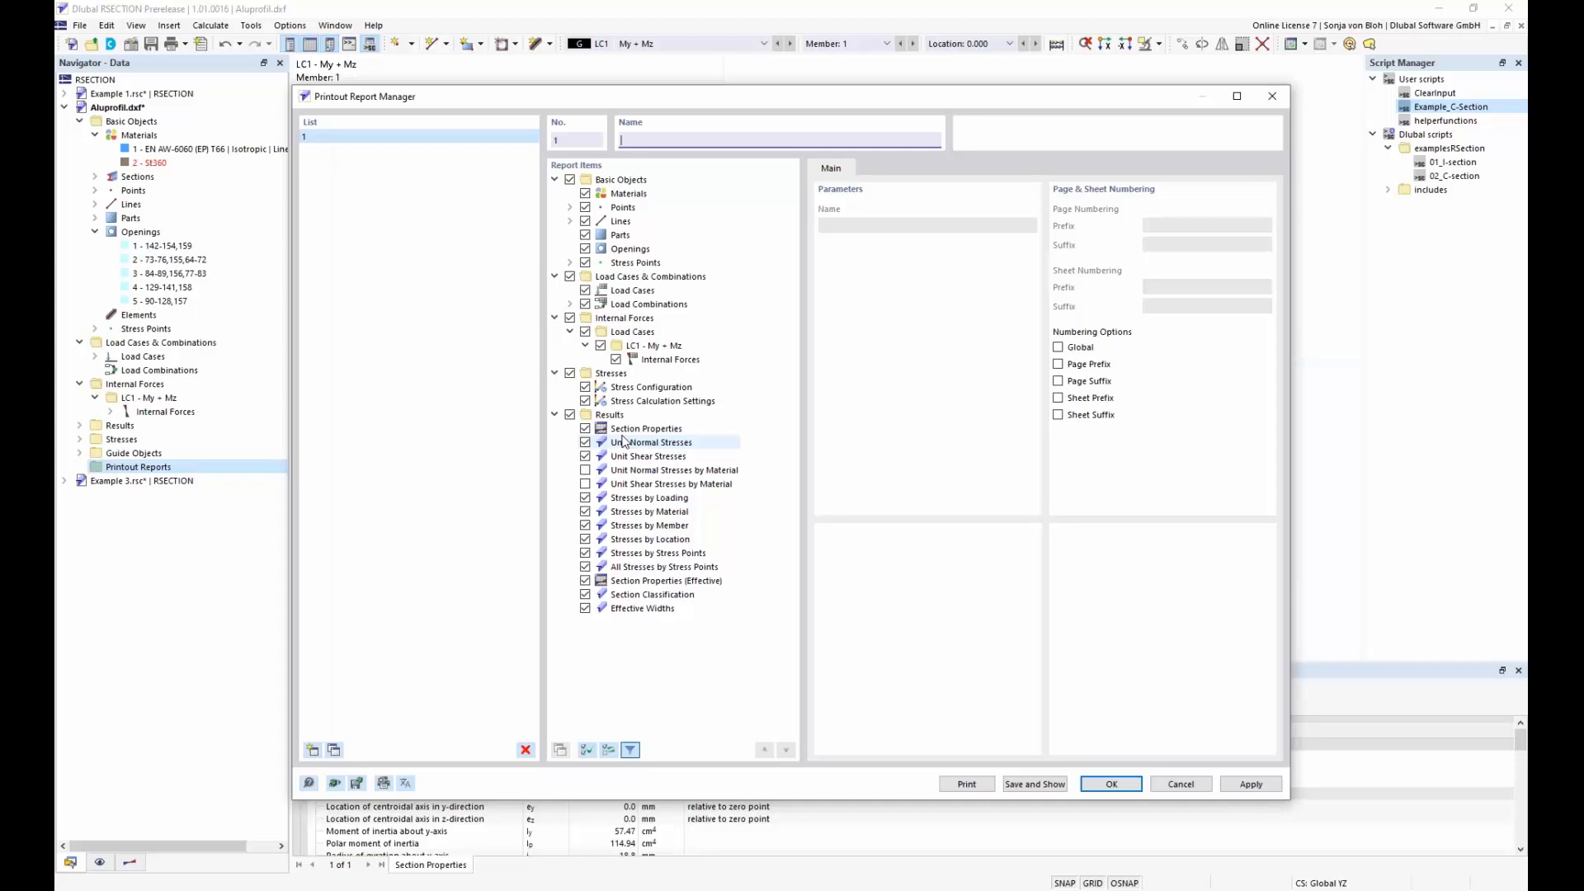
{"action": "left_click", "coordinate": [585, 608]}
{"action": "left_click", "coordinate": [585, 594]}
{"action": "left_click", "coordinate": [585, 580]}
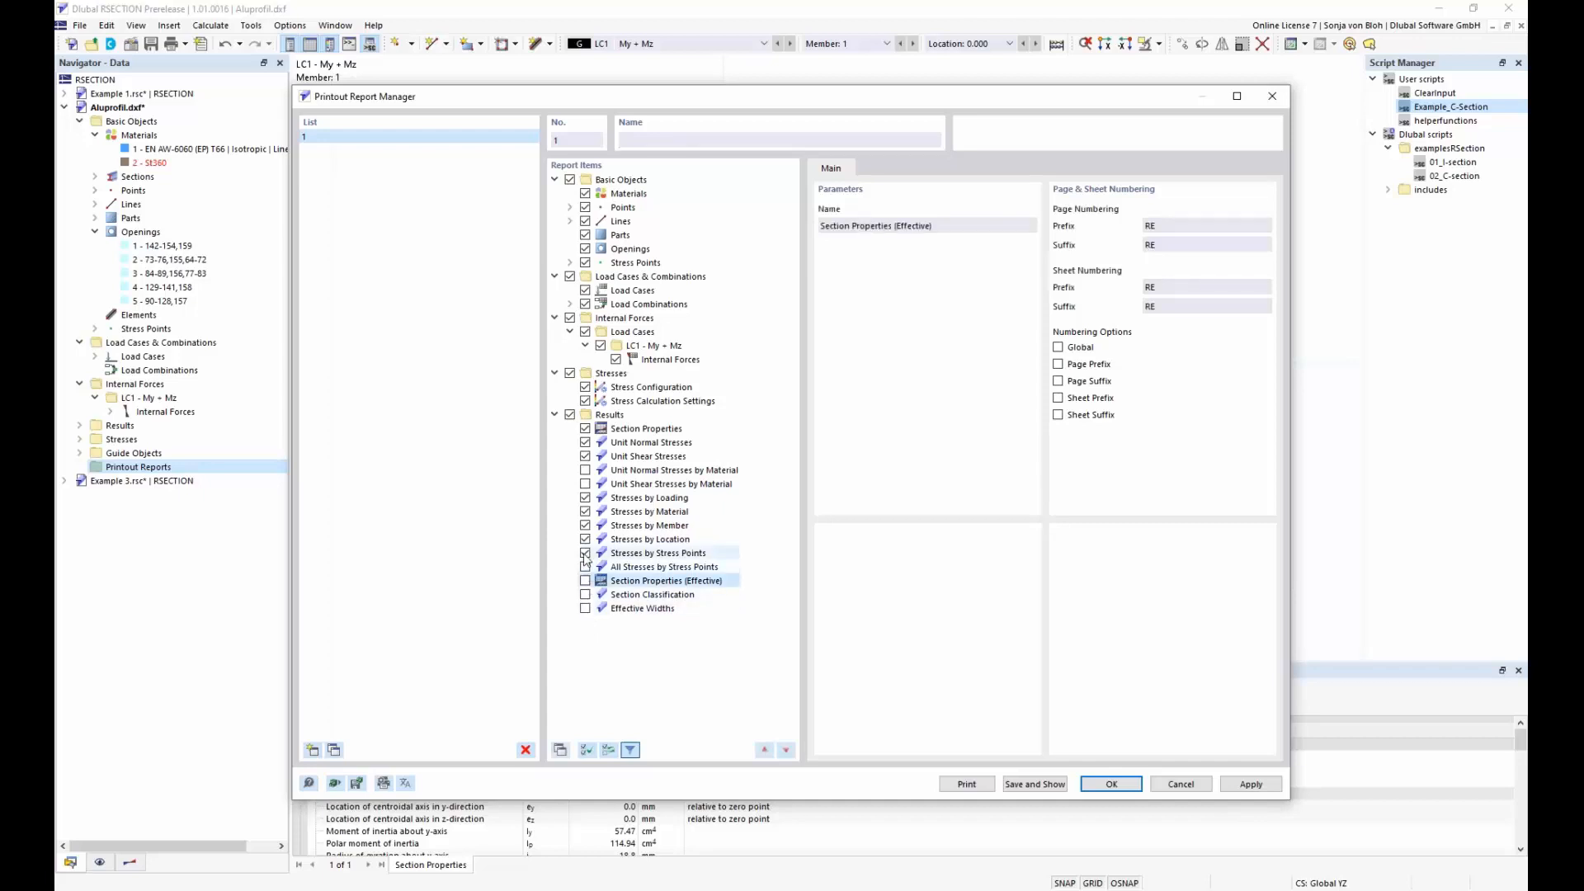
{"action": "left_click", "coordinate": [584, 553]}
{"action": "left_click", "coordinate": [585, 539]}
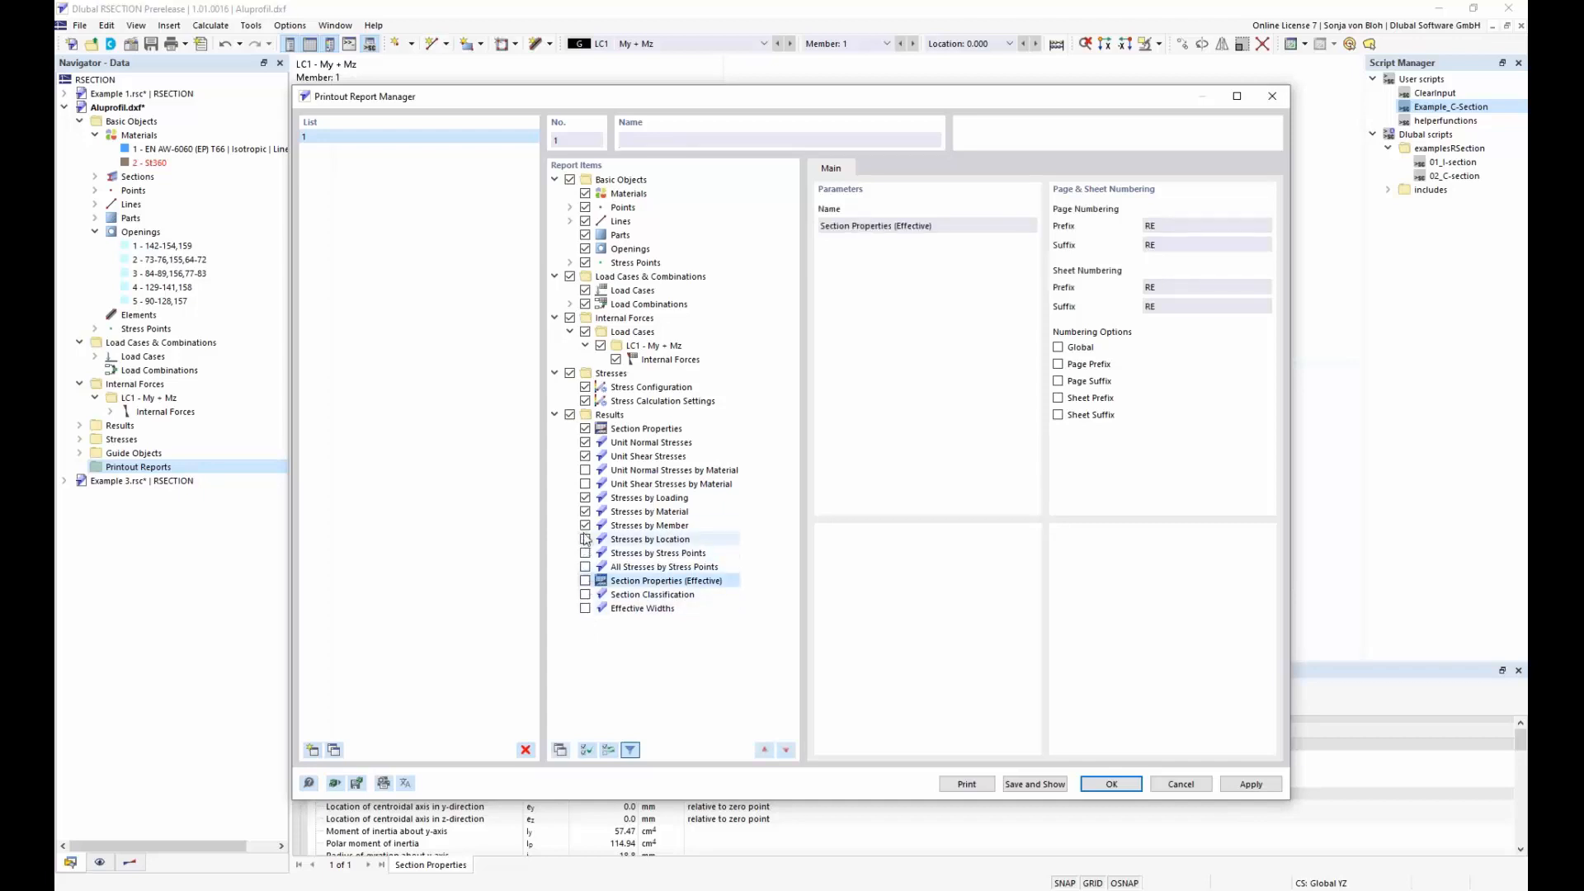
{"action": "left_click", "coordinate": [585, 525]}
{"action": "left_click", "coordinate": [585, 511]}
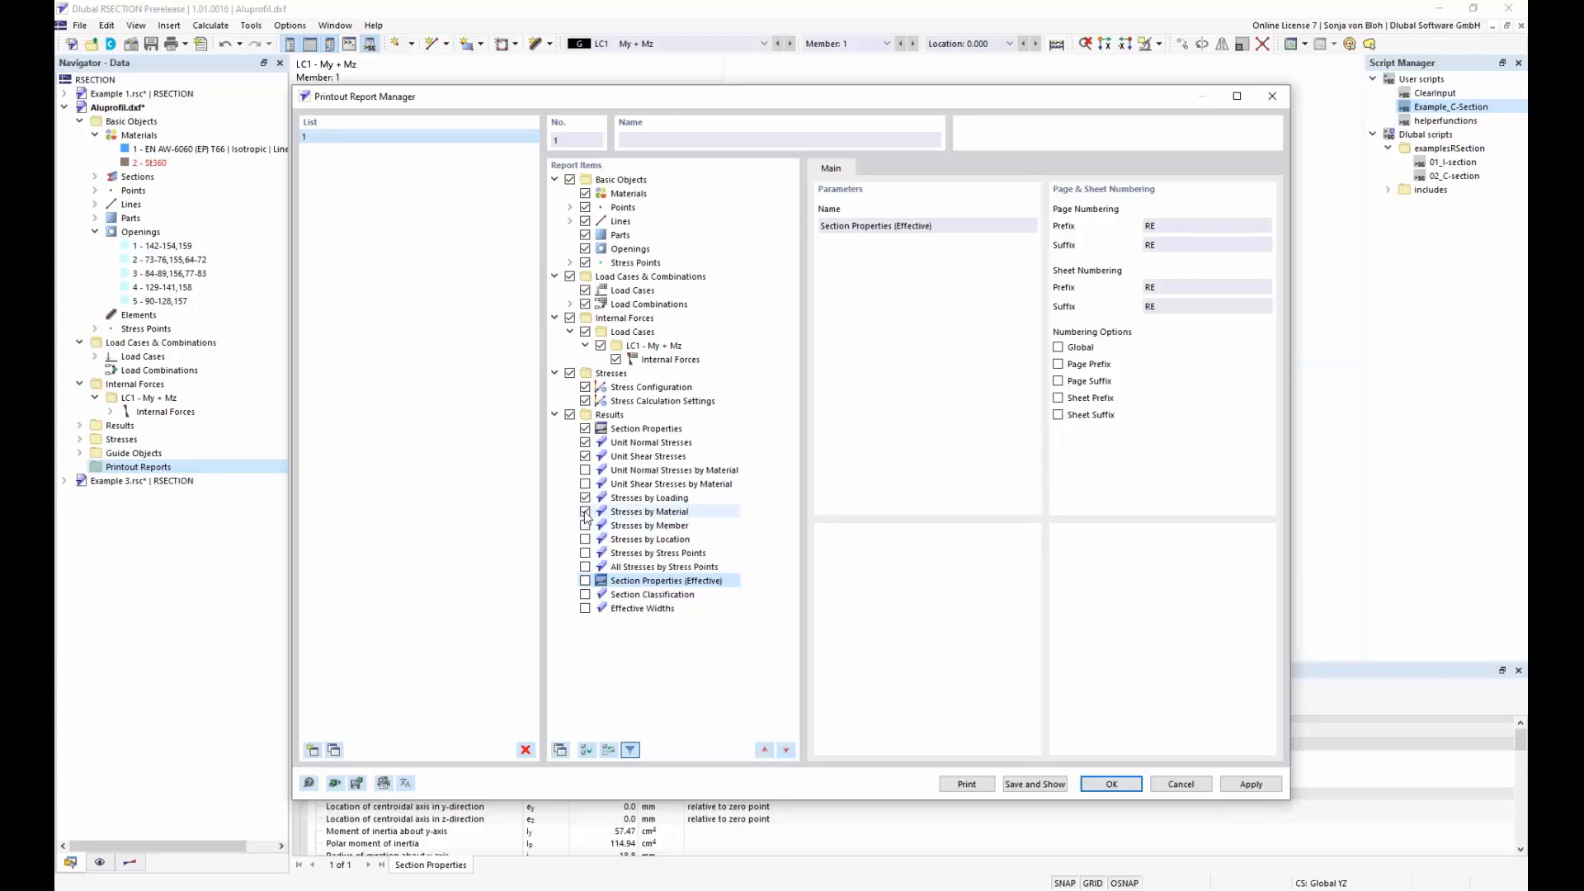
{"action": "left_click", "coordinate": [584, 456]}
{"action": "left_click", "coordinate": [585, 442]}
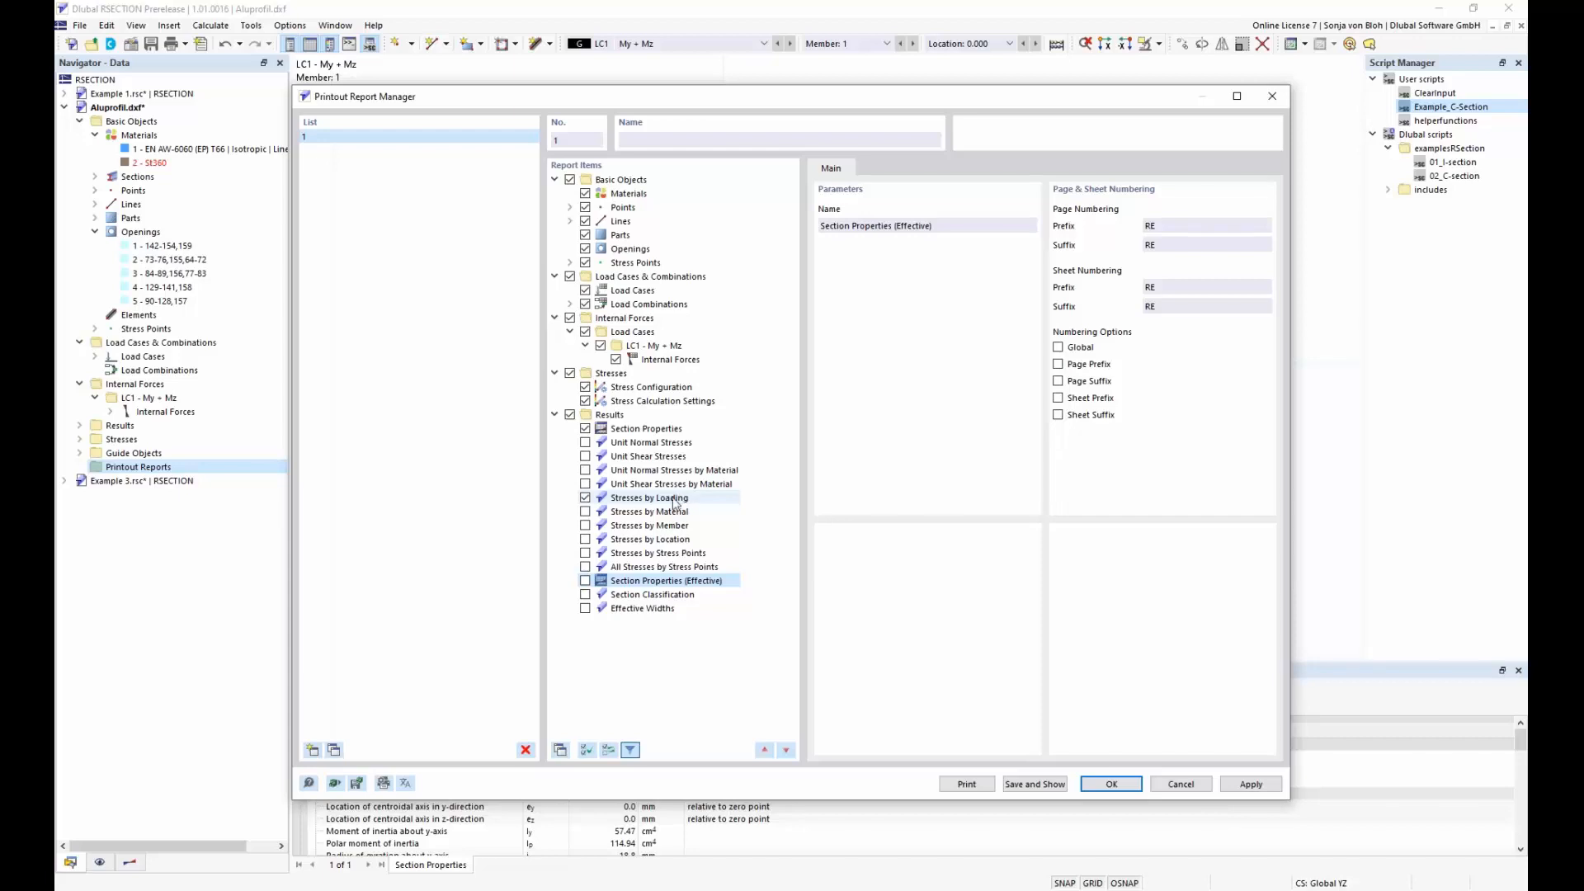
{"action": "left_click", "coordinate": [1053, 785]}
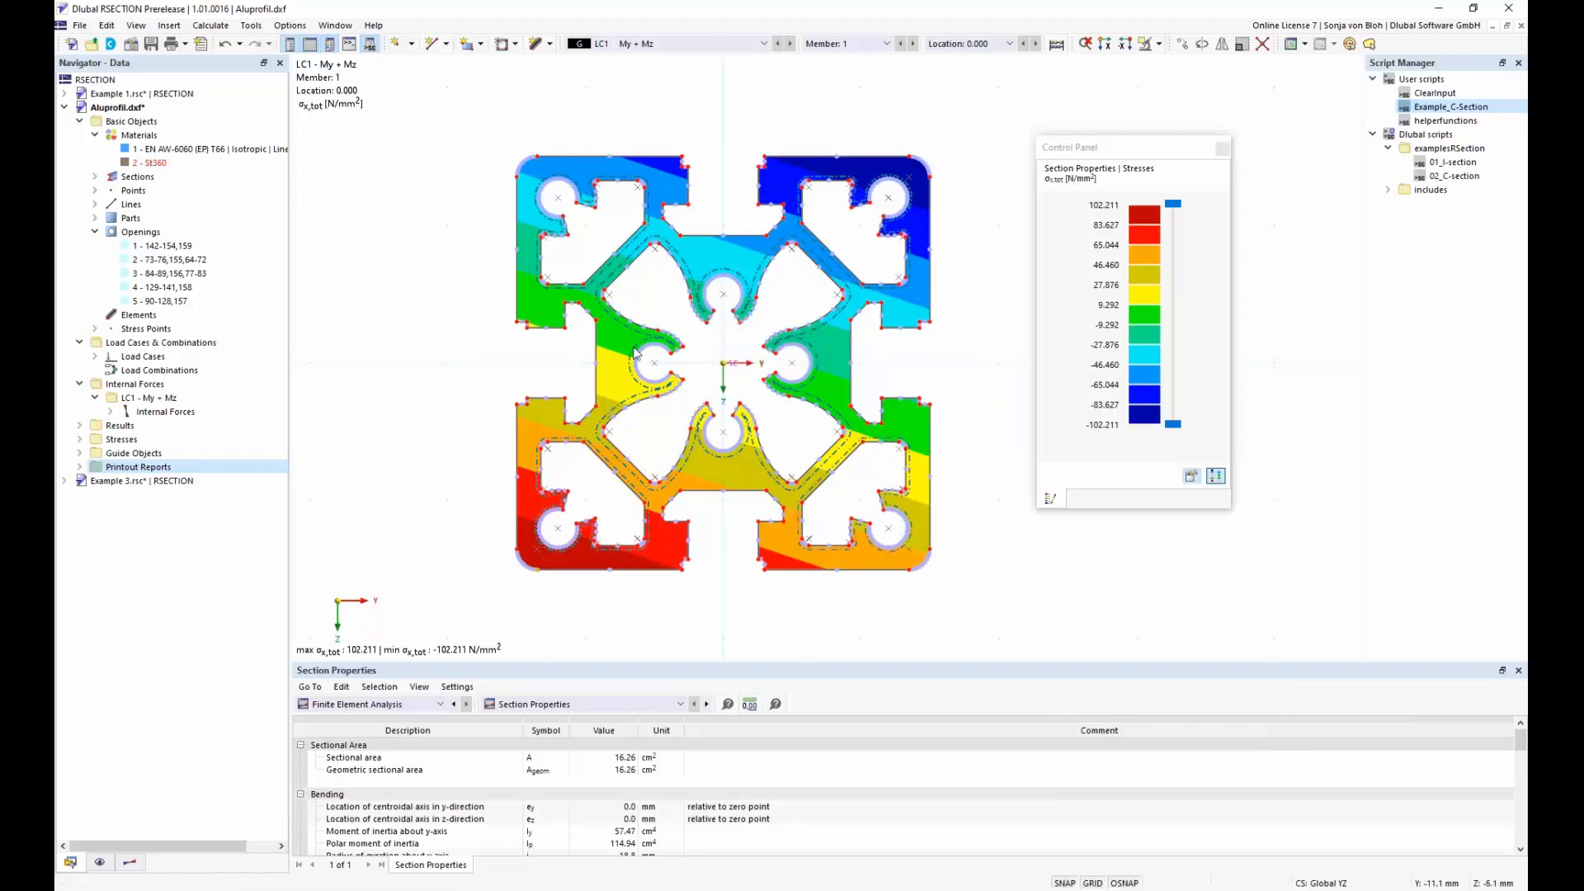
Step: Look through the printout report up to the Section Properties chapter, and return to the model
{"action": "scroll", "coordinate": [674, 426], "scroll_direction": "down", "scroll_amount": 15}
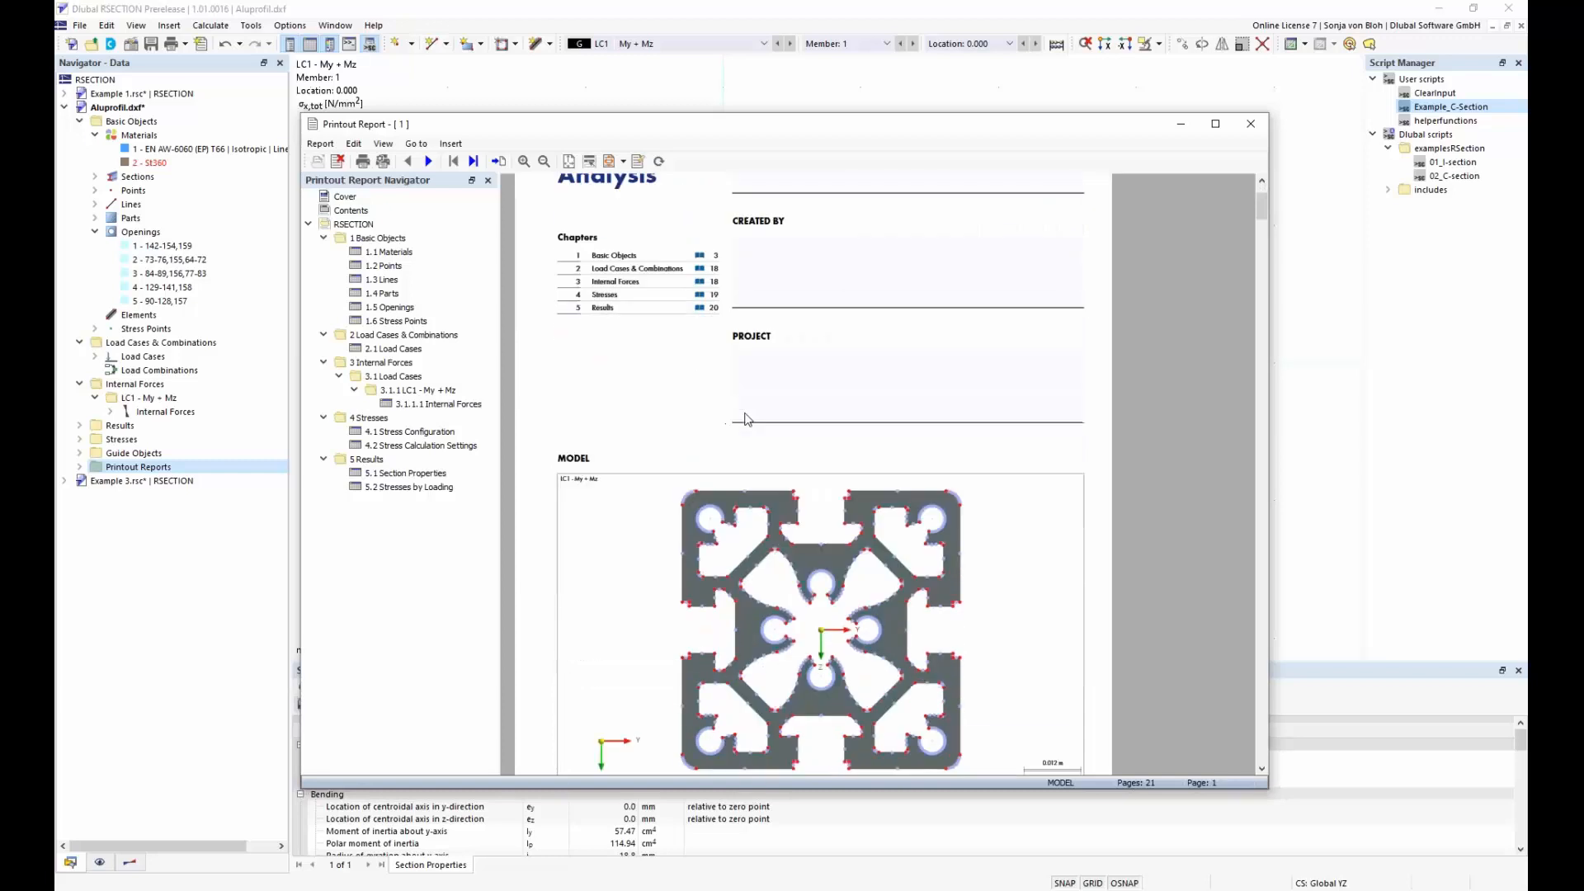
{"action": "scroll", "coordinate": [748, 420], "scroll_direction": "down", "scroll_amount": 8}
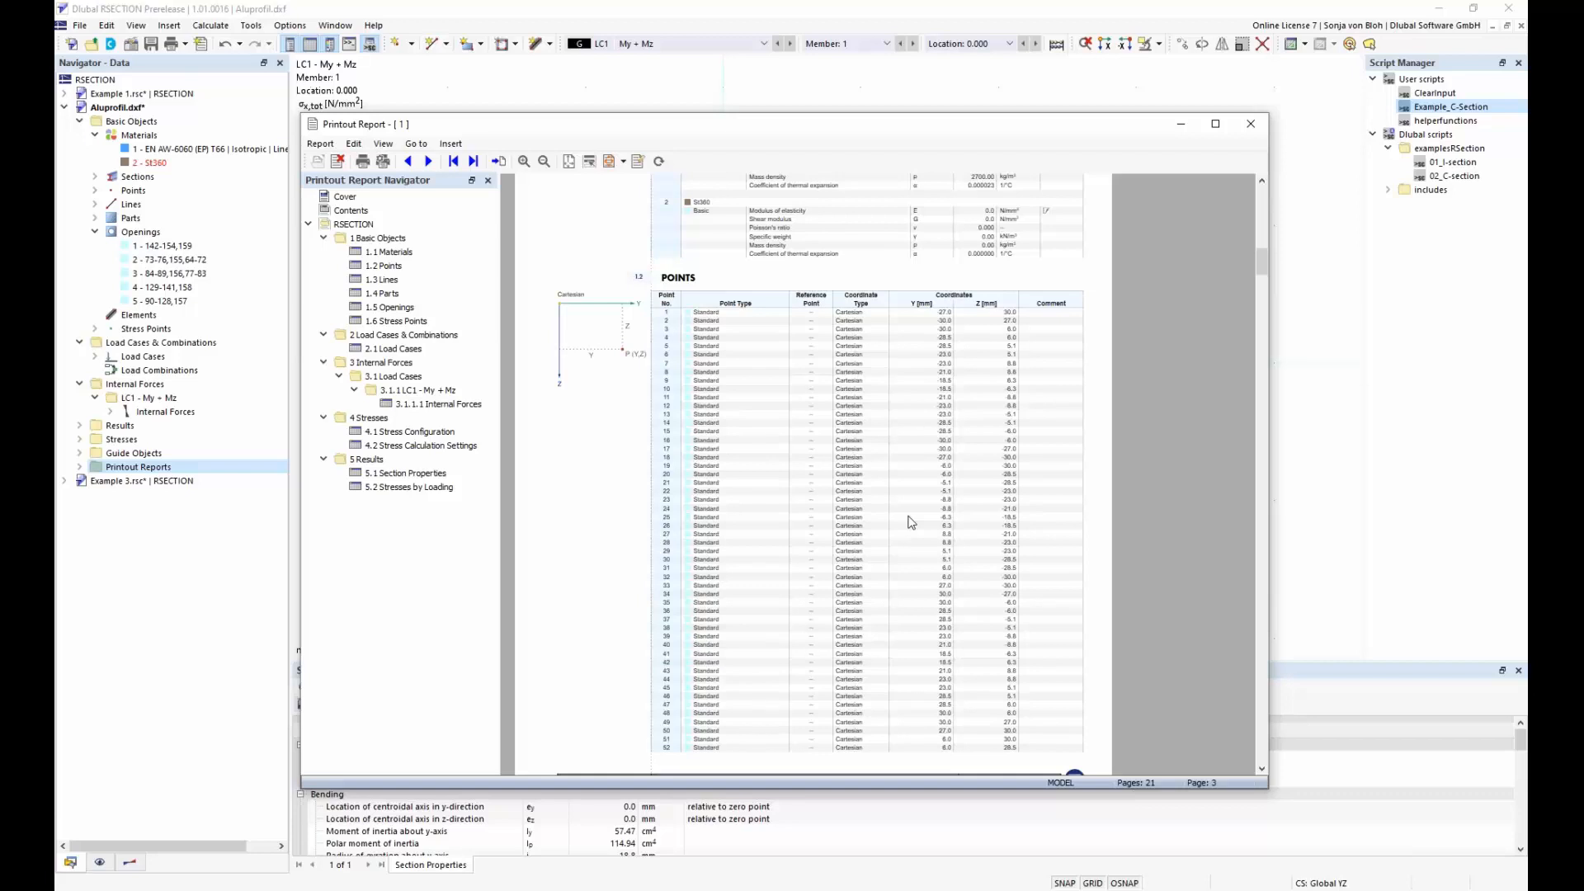
{"action": "scroll", "coordinate": [911, 522], "scroll_direction": "down", "scroll_amount": 20}
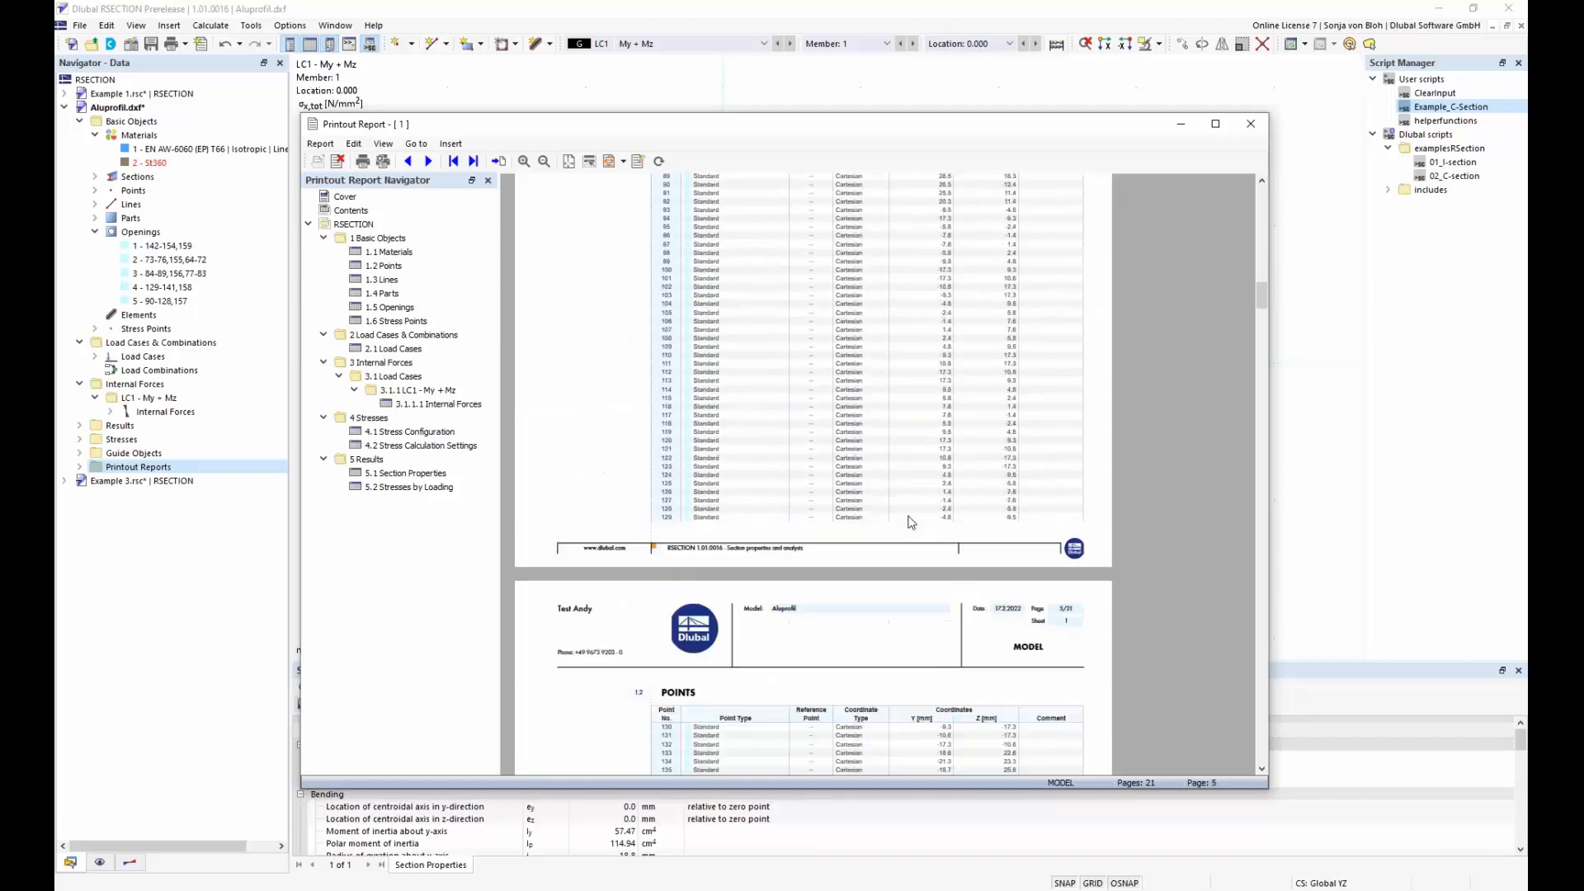
{"action": "scroll", "coordinate": [911, 521], "scroll_direction": "down", "scroll_amount": 20}
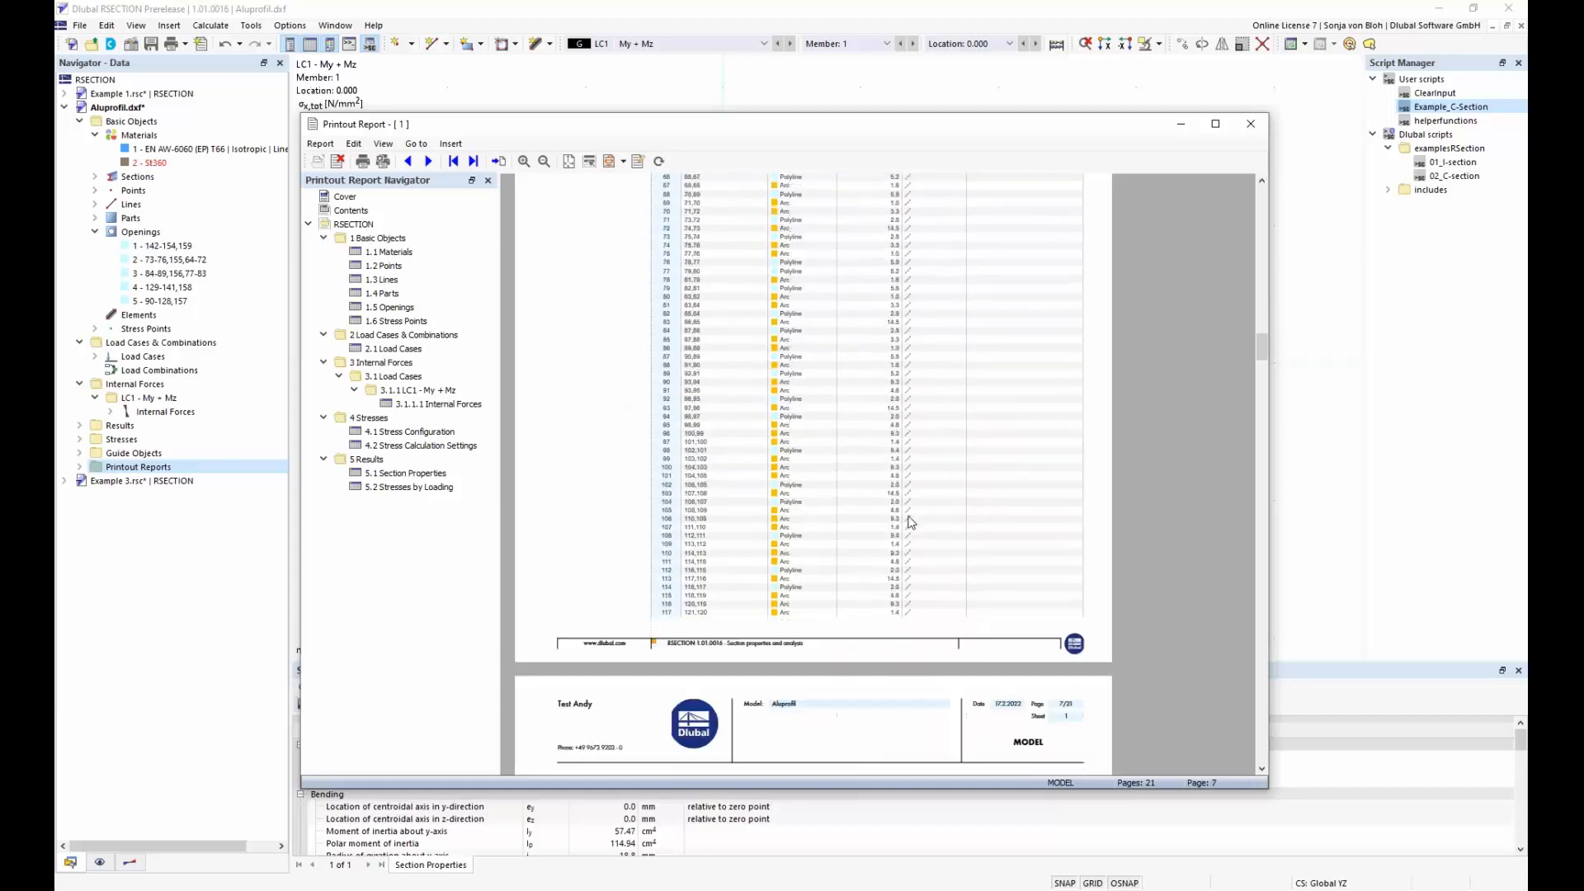
{"action": "scroll", "coordinate": [911, 521], "scroll_direction": "down", "scroll_amount": 8}
{"action": "left_click", "coordinate": [422, 476]}
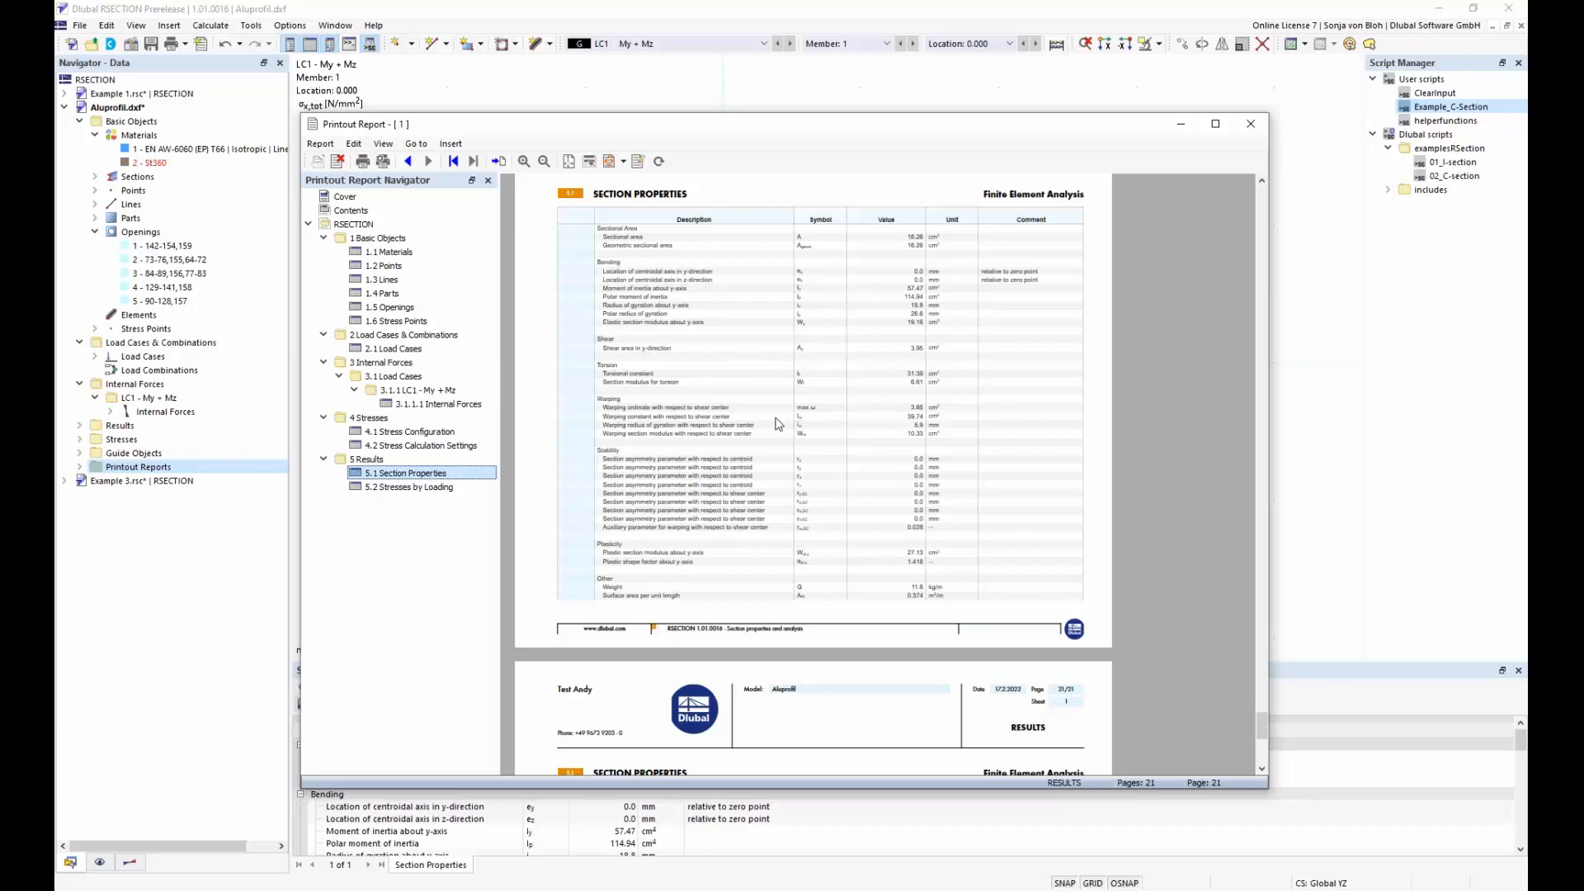
{"action": "left_click", "coordinate": [575, 80]}
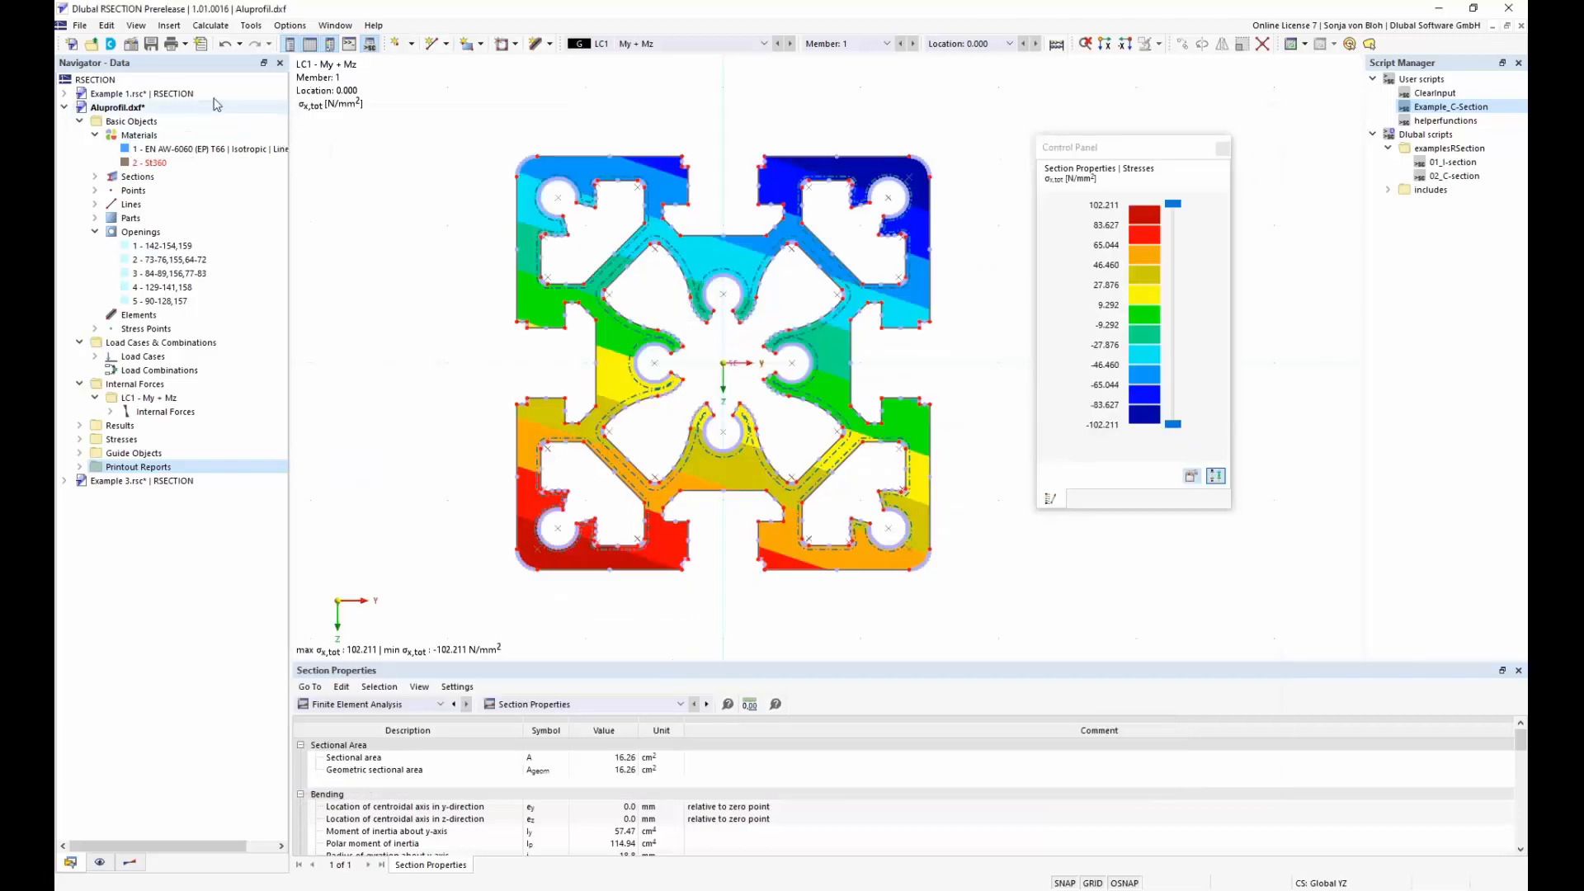
Step: Set up the σx,tot graphic for the printout report, using a defined area clipped closely around the profile
{"action": "left_click", "coordinate": [185, 45]}
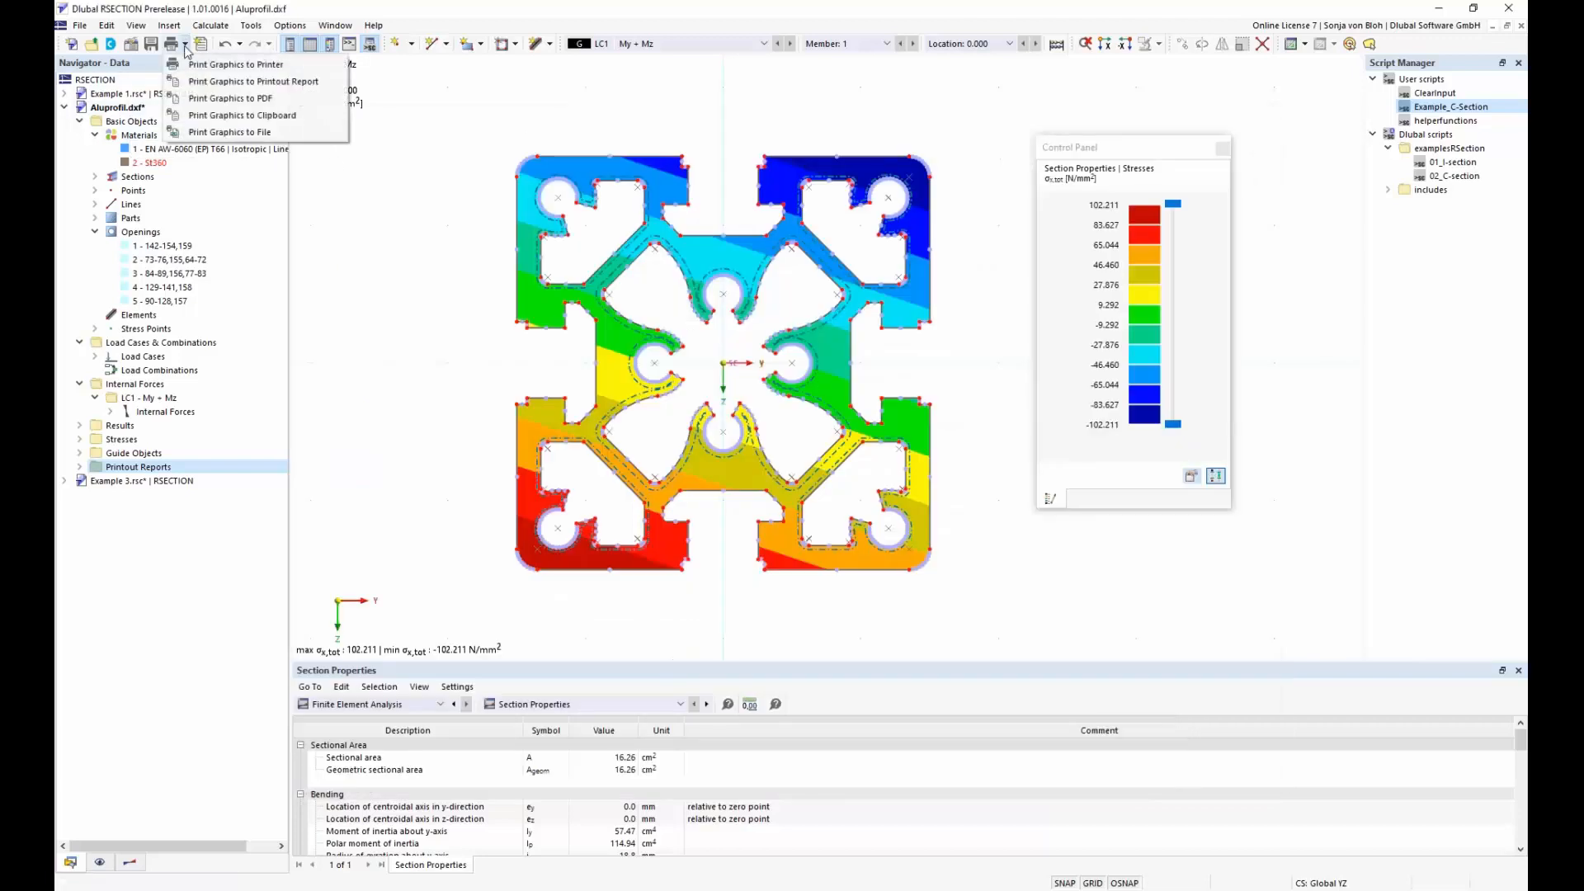
{"action": "left_click", "coordinate": [222, 82]}
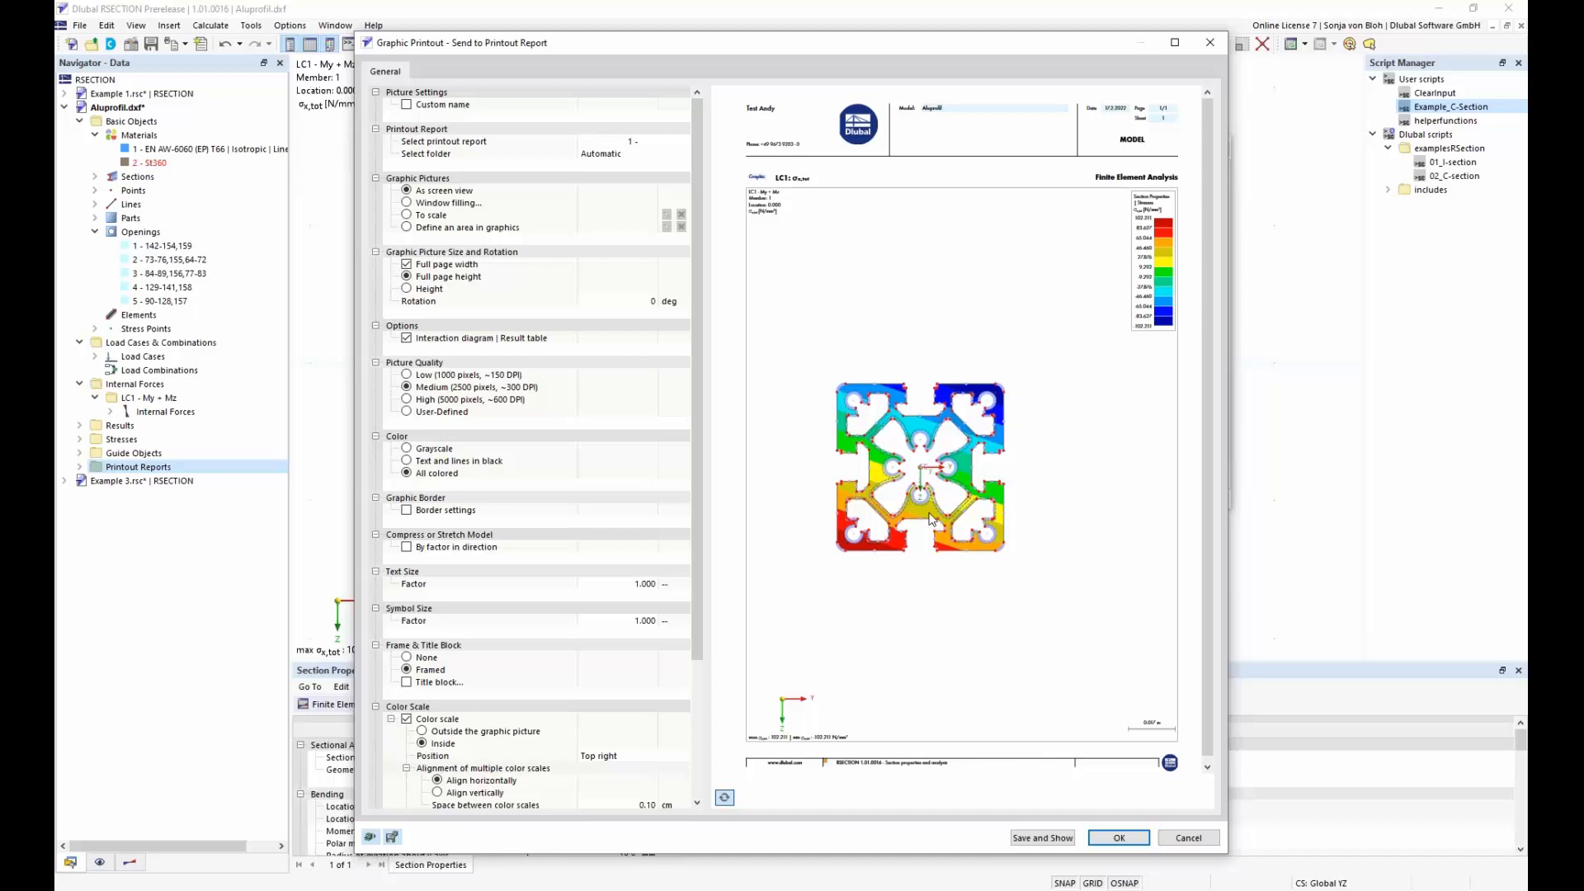
{"action": "left_click", "coordinate": [408, 229]}
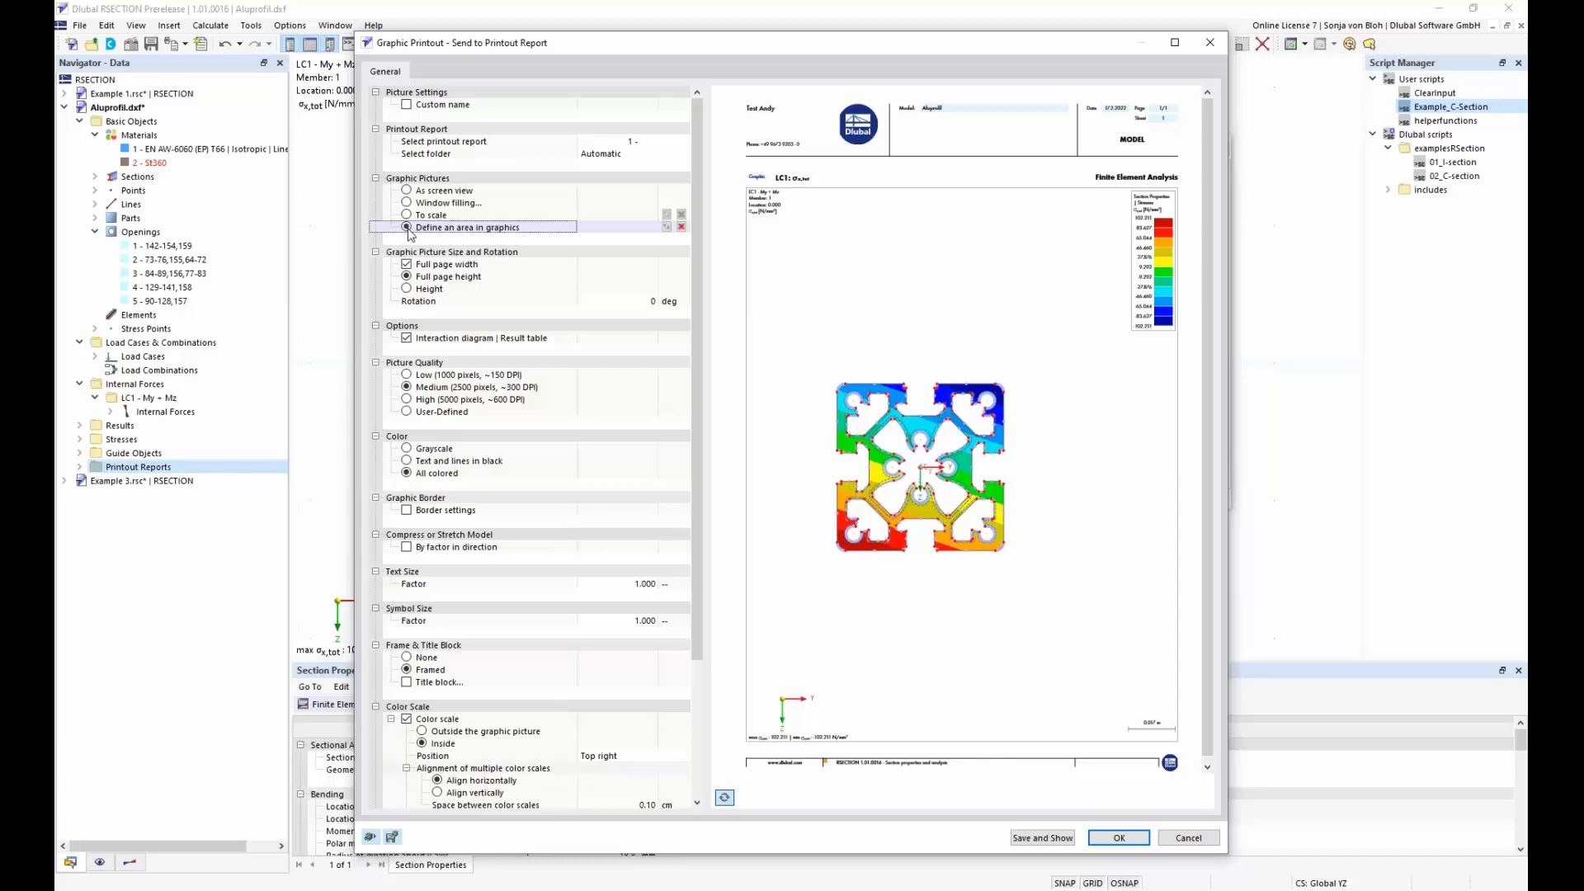
{"action": "left_click", "coordinate": [668, 227]}
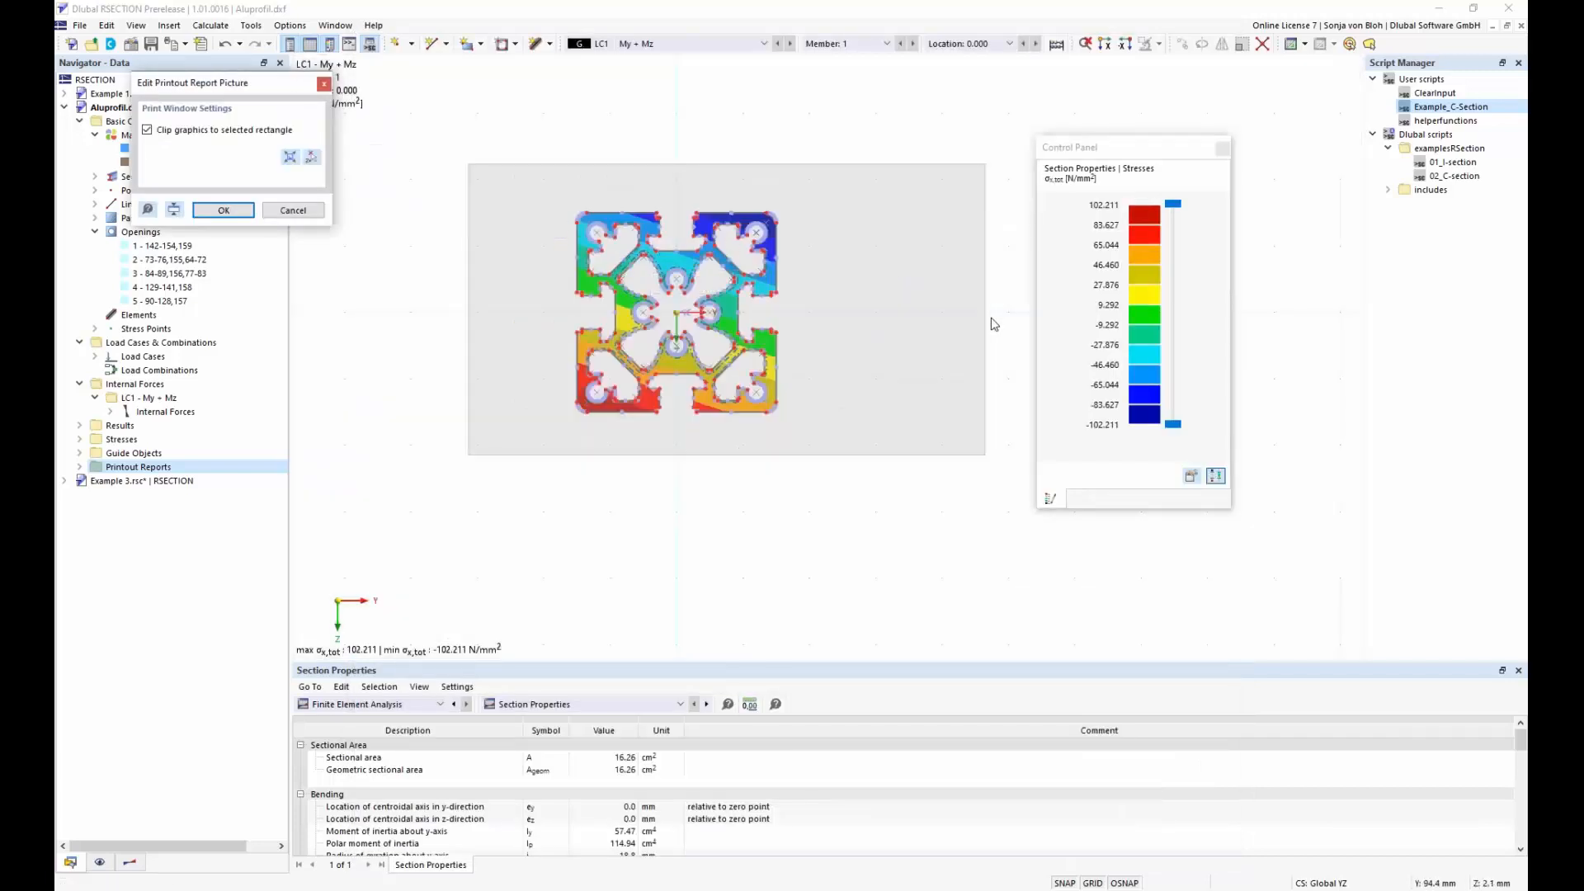
{"action": "left_click_drag", "start_coordinate": [985, 307], "coordinate": [790, 306]}
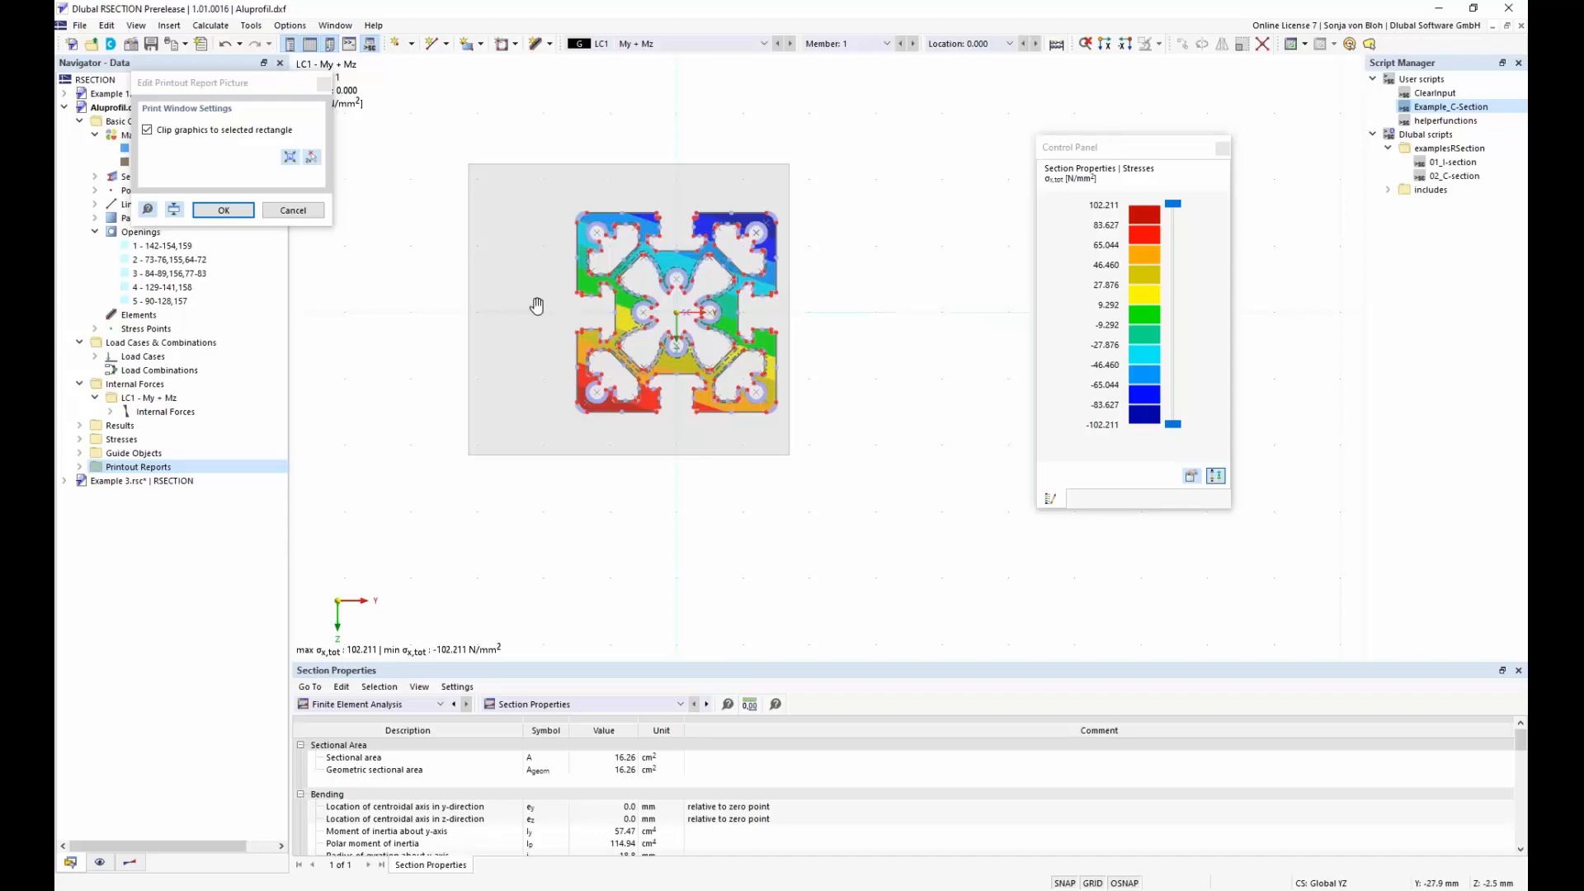
{"action": "left_click_drag", "start_coordinate": [470, 305], "coordinate": [570, 306]}
{"action": "left_click_drag", "start_coordinate": [684, 165], "coordinate": [685, 206]}
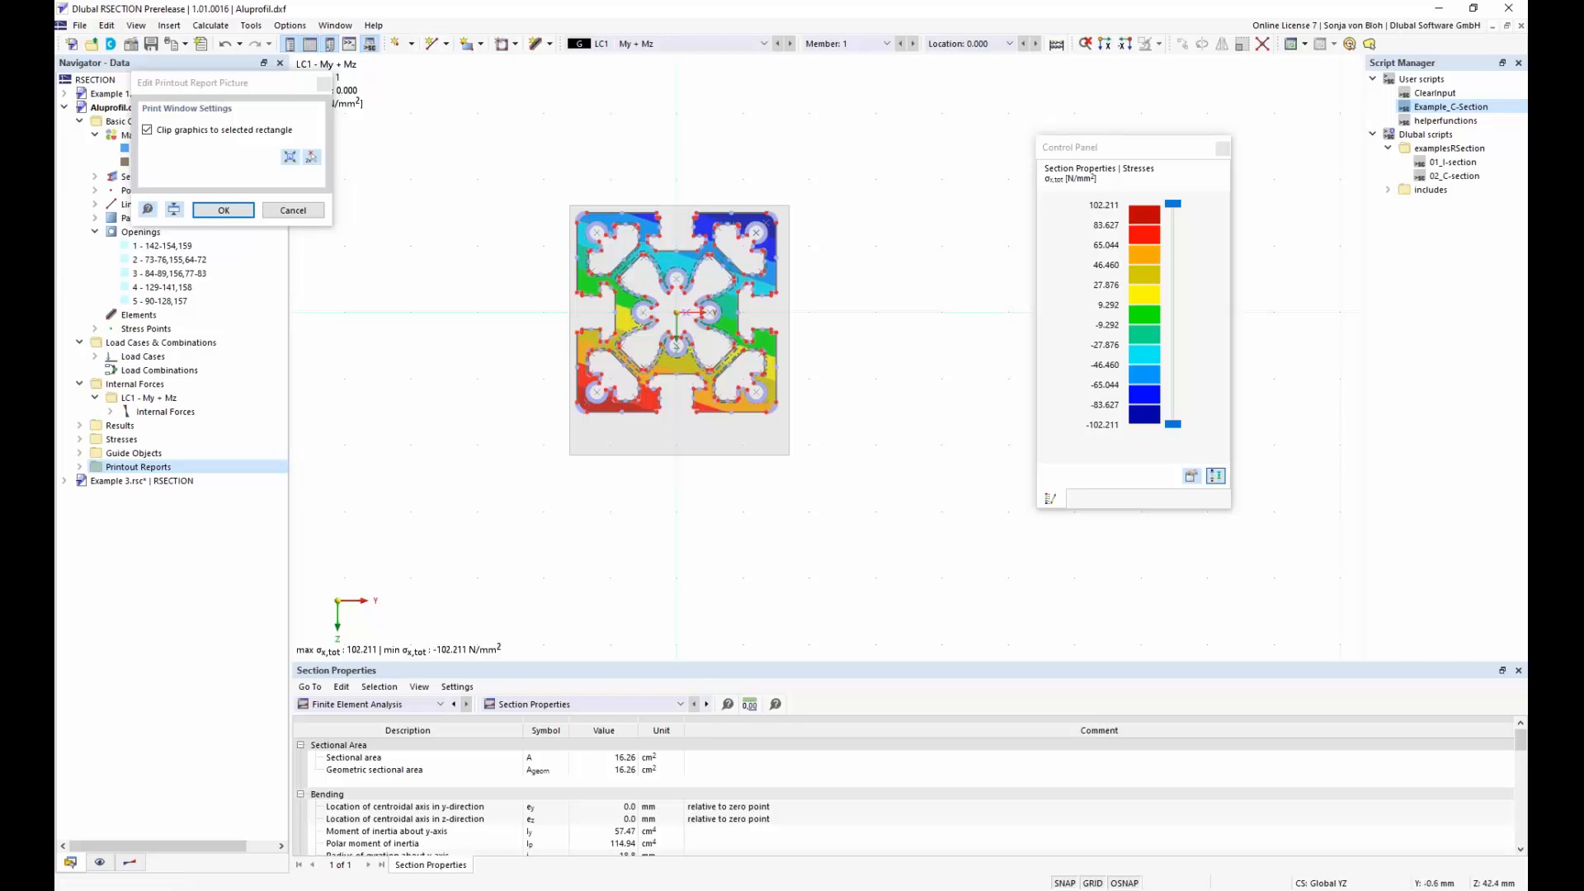
{"action": "left_click_drag", "start_coordinate": [675, 454], "coordinate": [675, 418]}
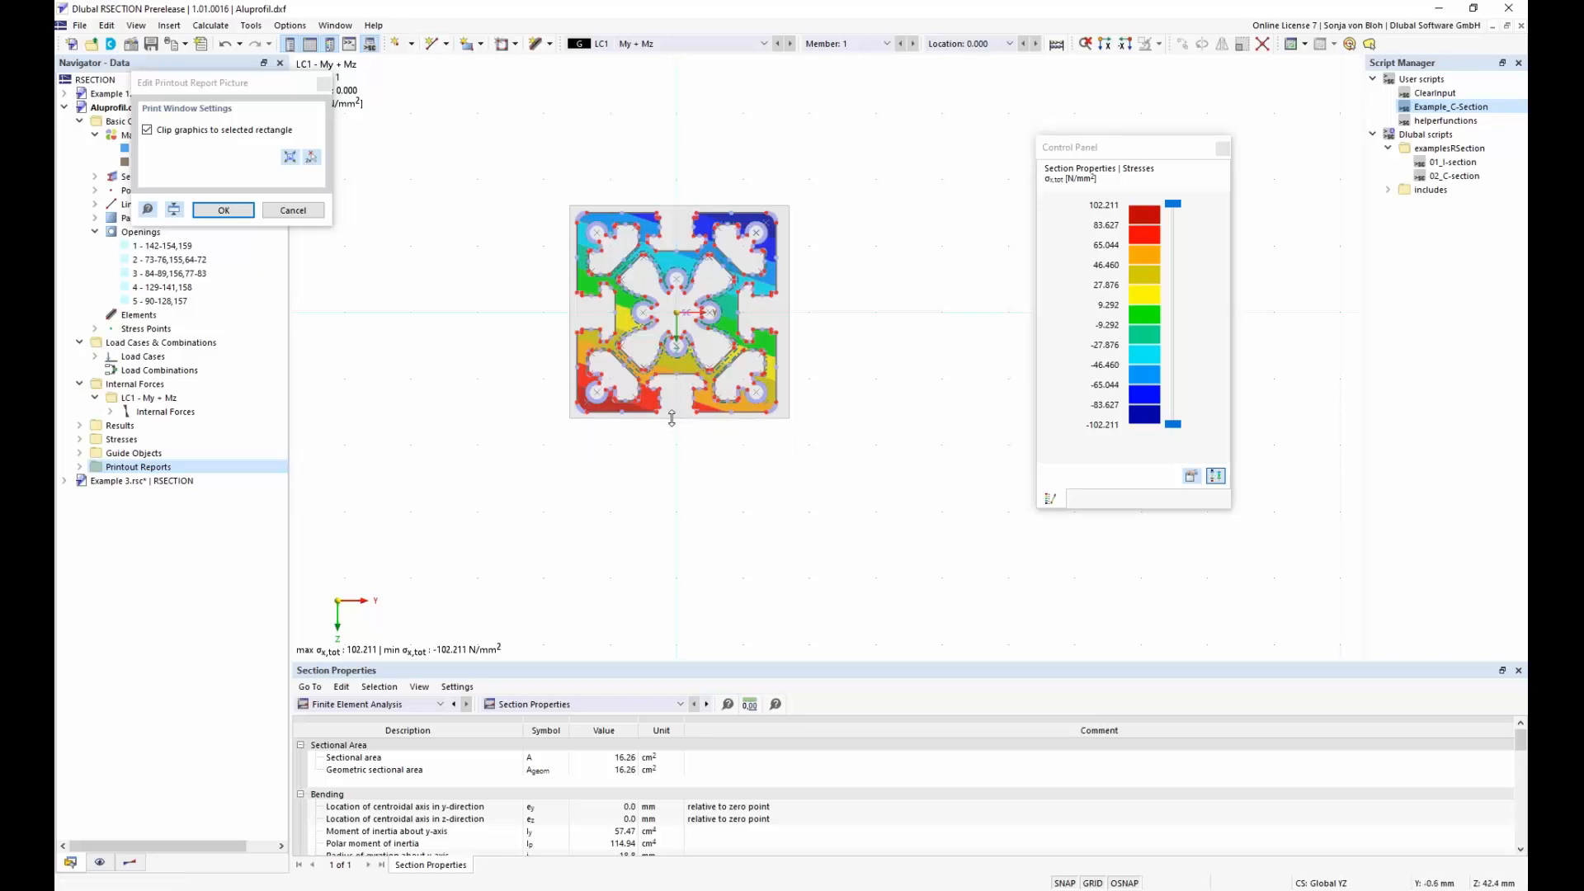
{"action": "left_click", "coordinate": [223, 211]}
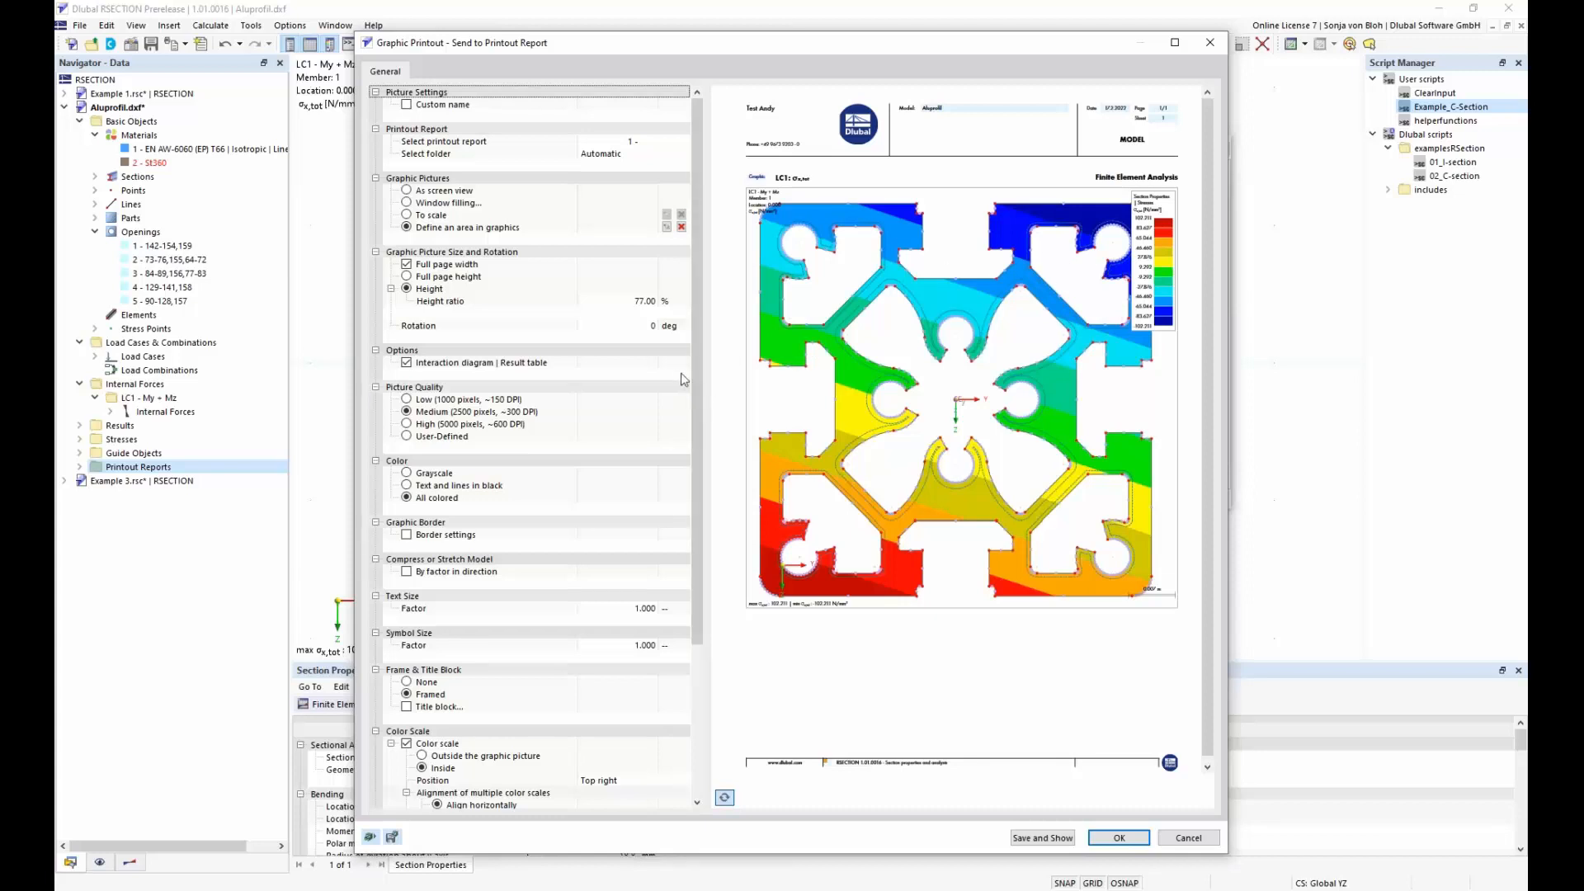
Step: Place the color scale outside the graphic picture, then save the graphic to the printout report and show it
{"action": "scroll", "coordinate": [681, 379], "scroll_direction": "down", "scroll_amount": 5}
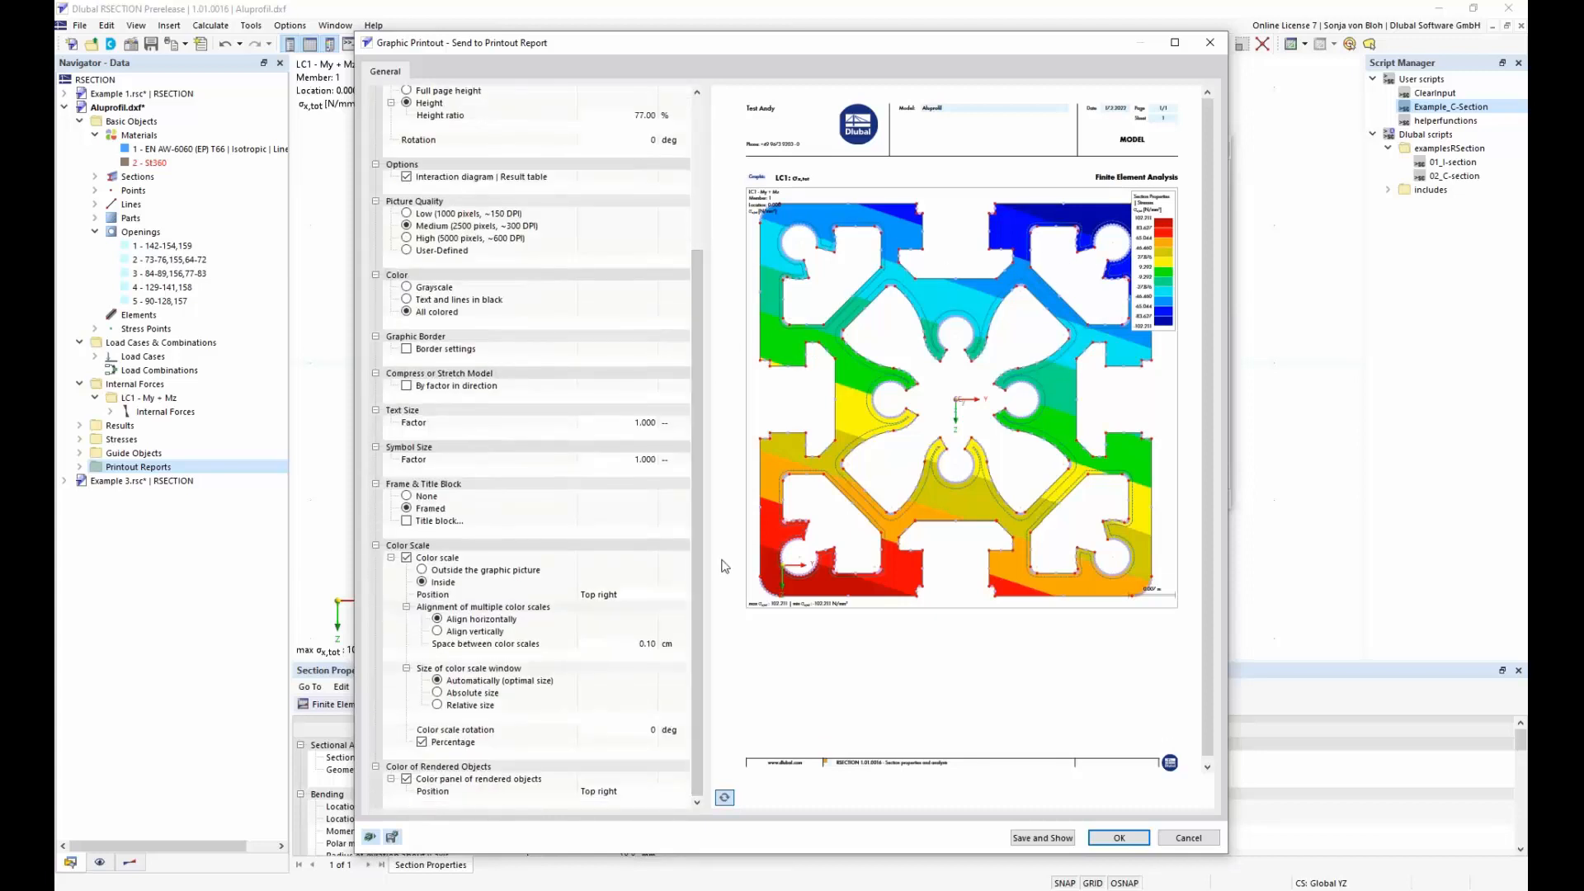
{"action": "left_click", "coordinate": [422, 575]}
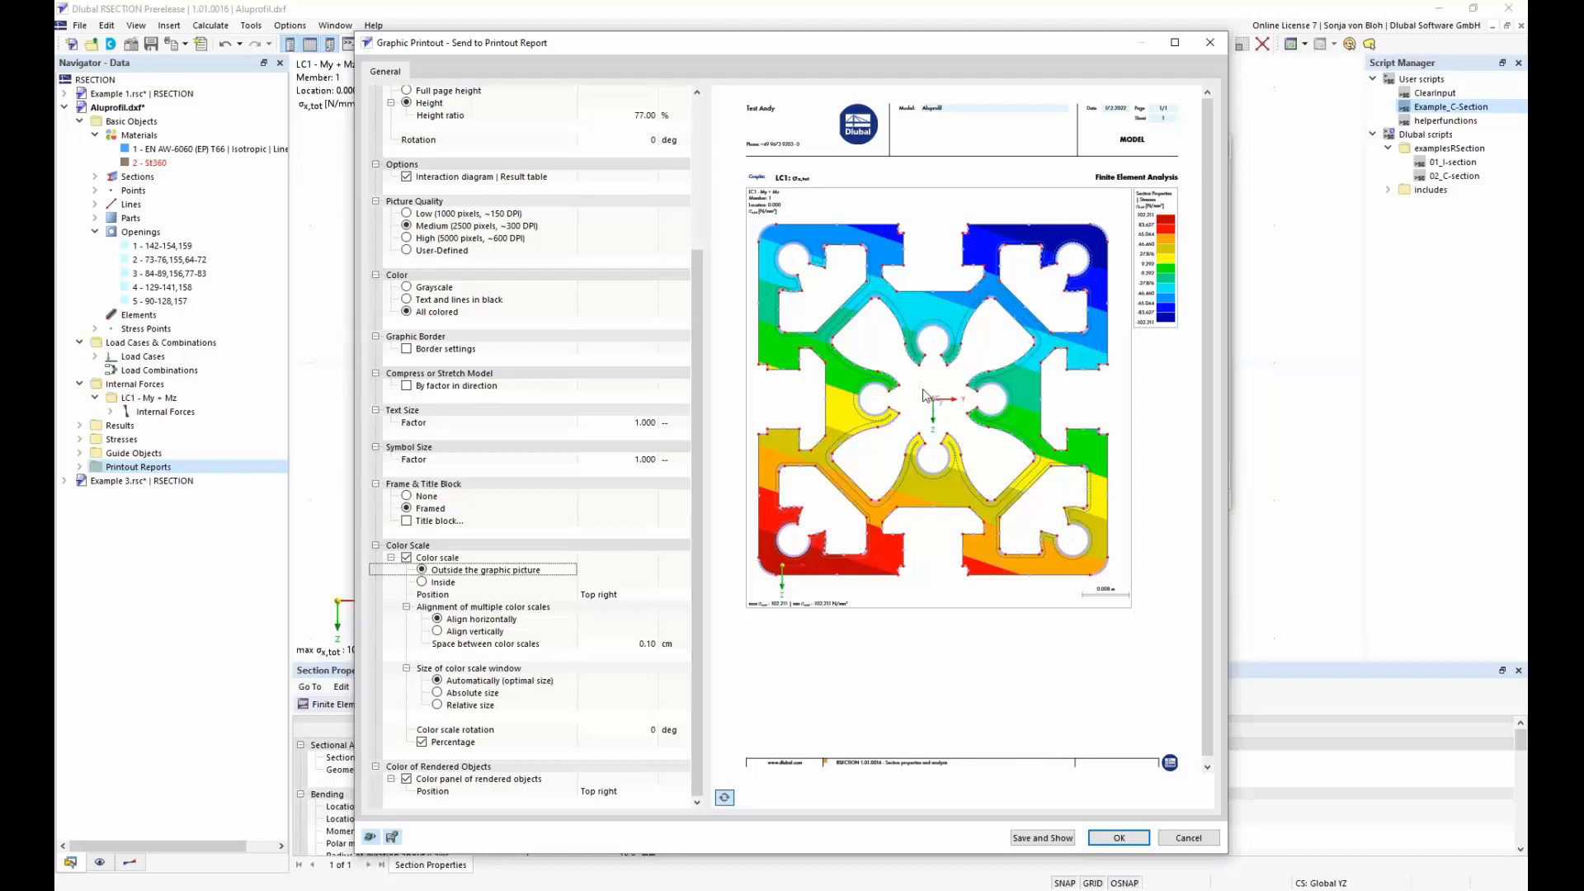
{"action": "left_click", "coordinate": [1041, 838]}
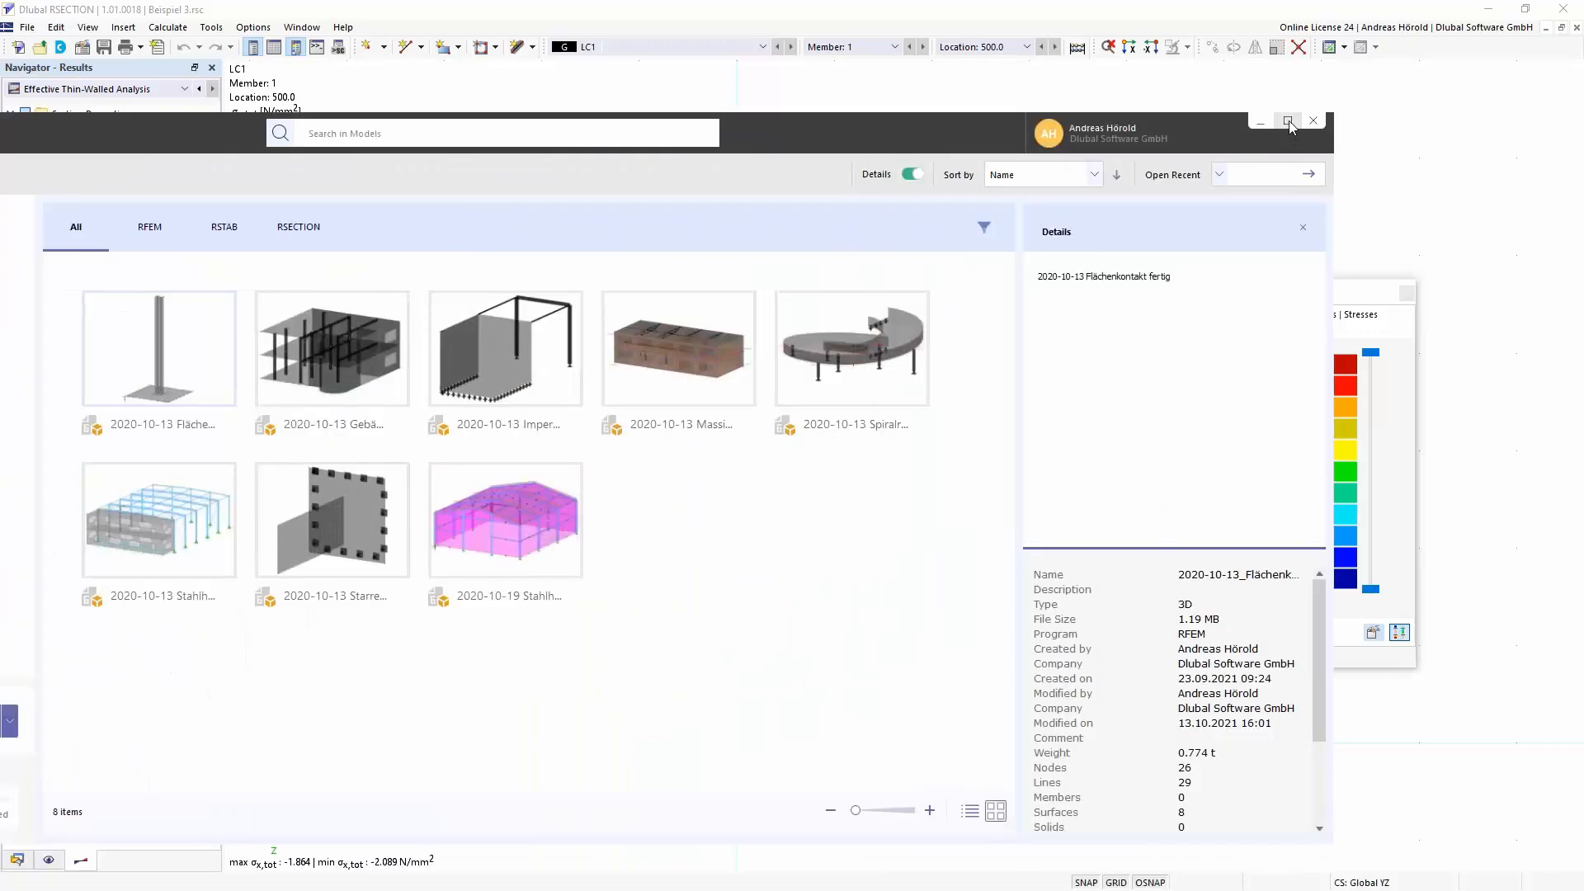
Step: Maximize the Dlubal Center, open the My Account area, and look through the Extranet messages
{"action": "left_click", "coordinate": [1288, 122]}
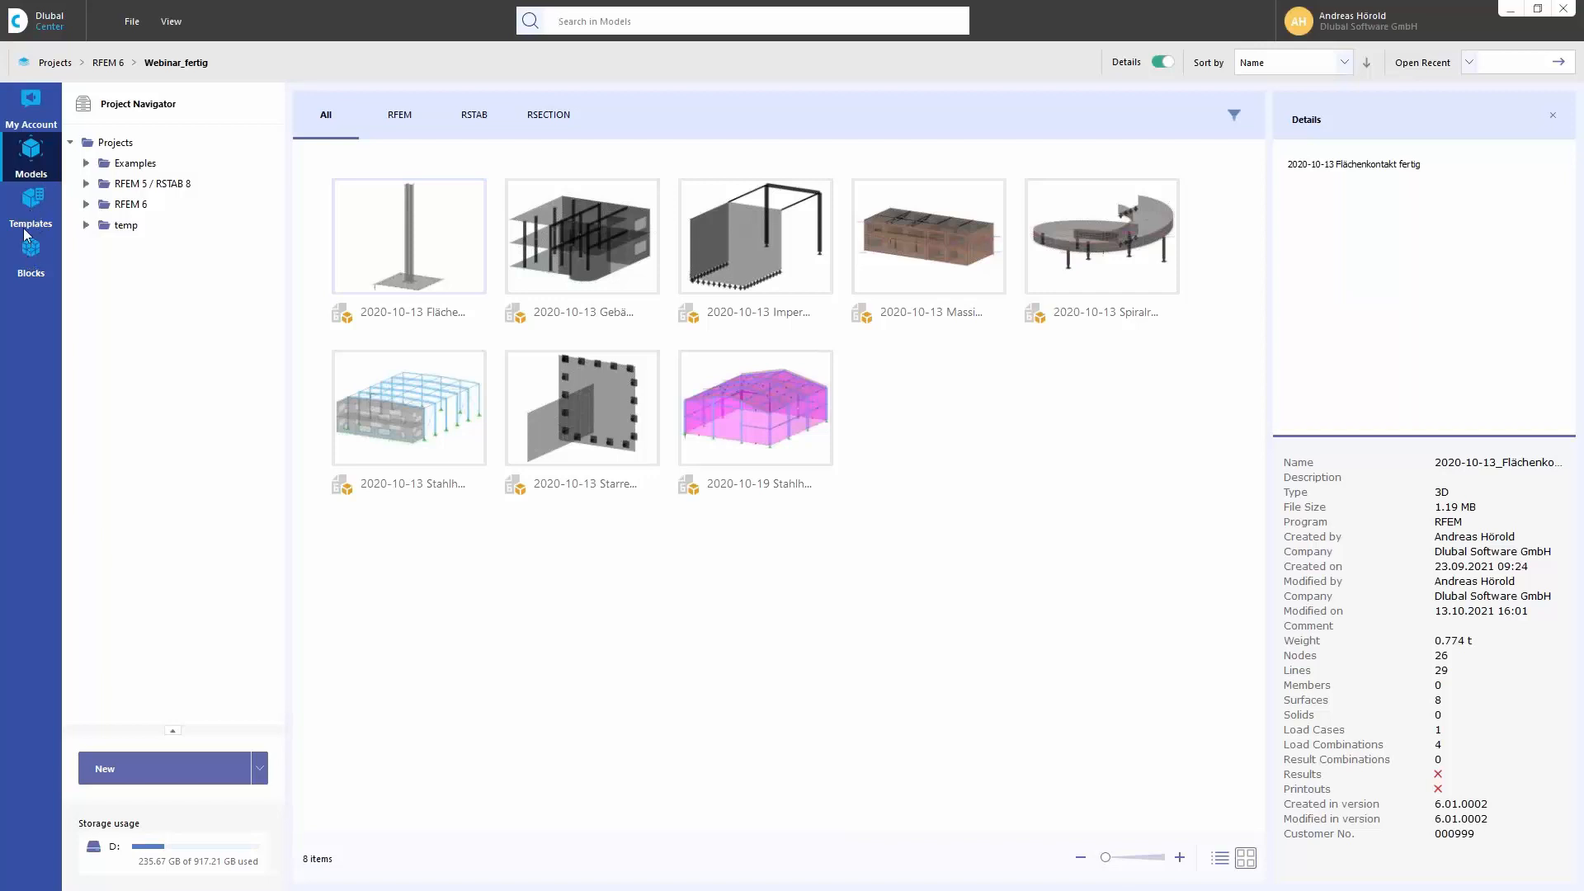
{"action": "left_click", "coordinate": [29, 103]}
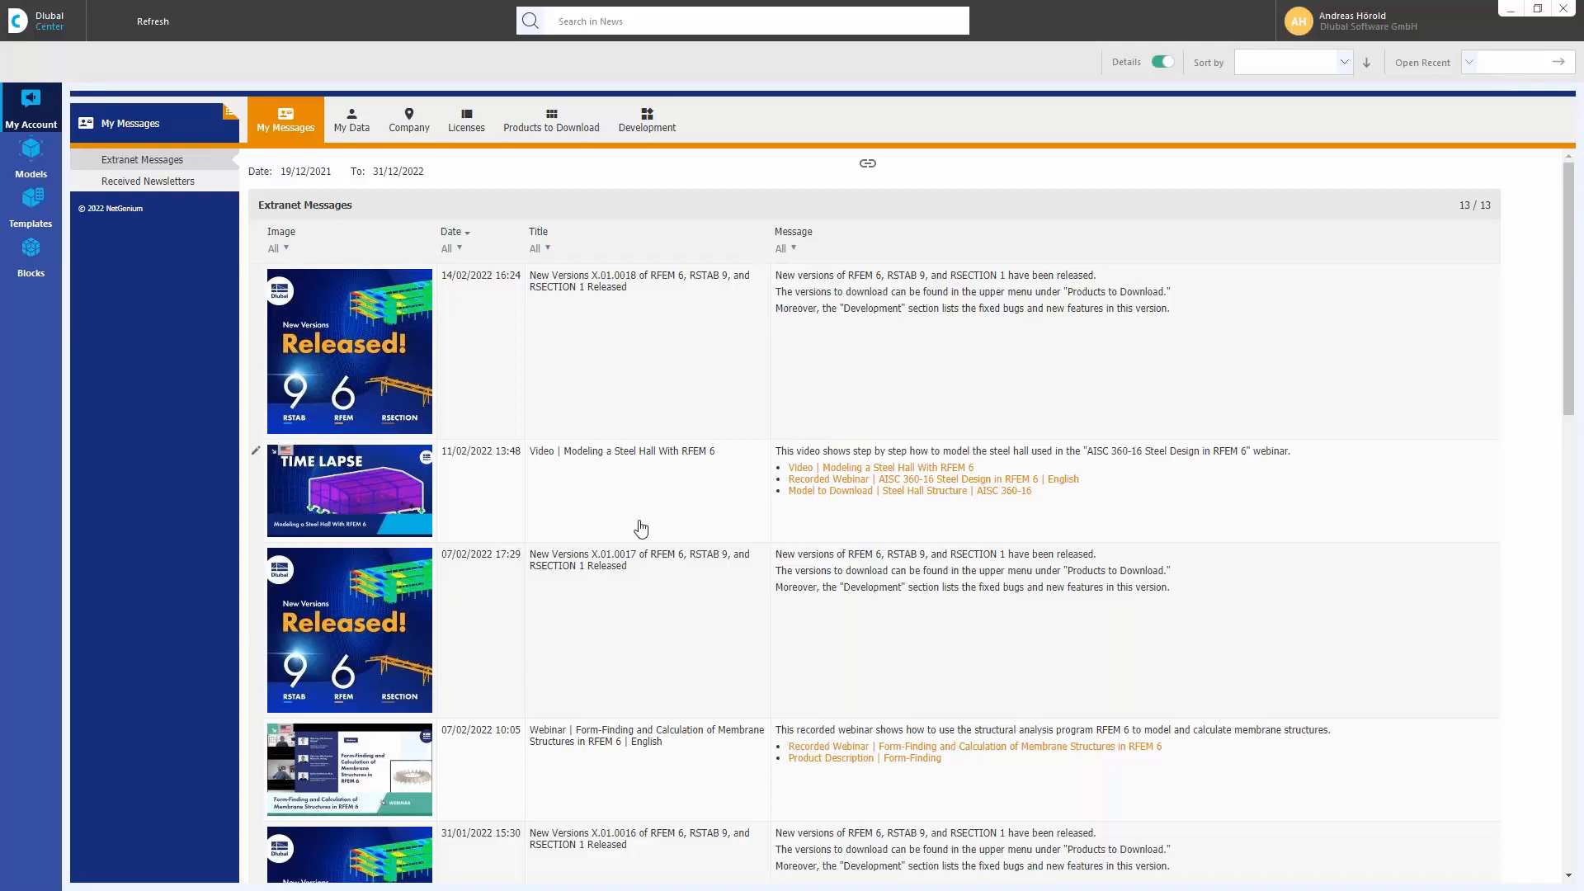
{"action": "scroll", "coordinate": [642, 529], "scroll_direction": "down", "scroll_amount": 3}
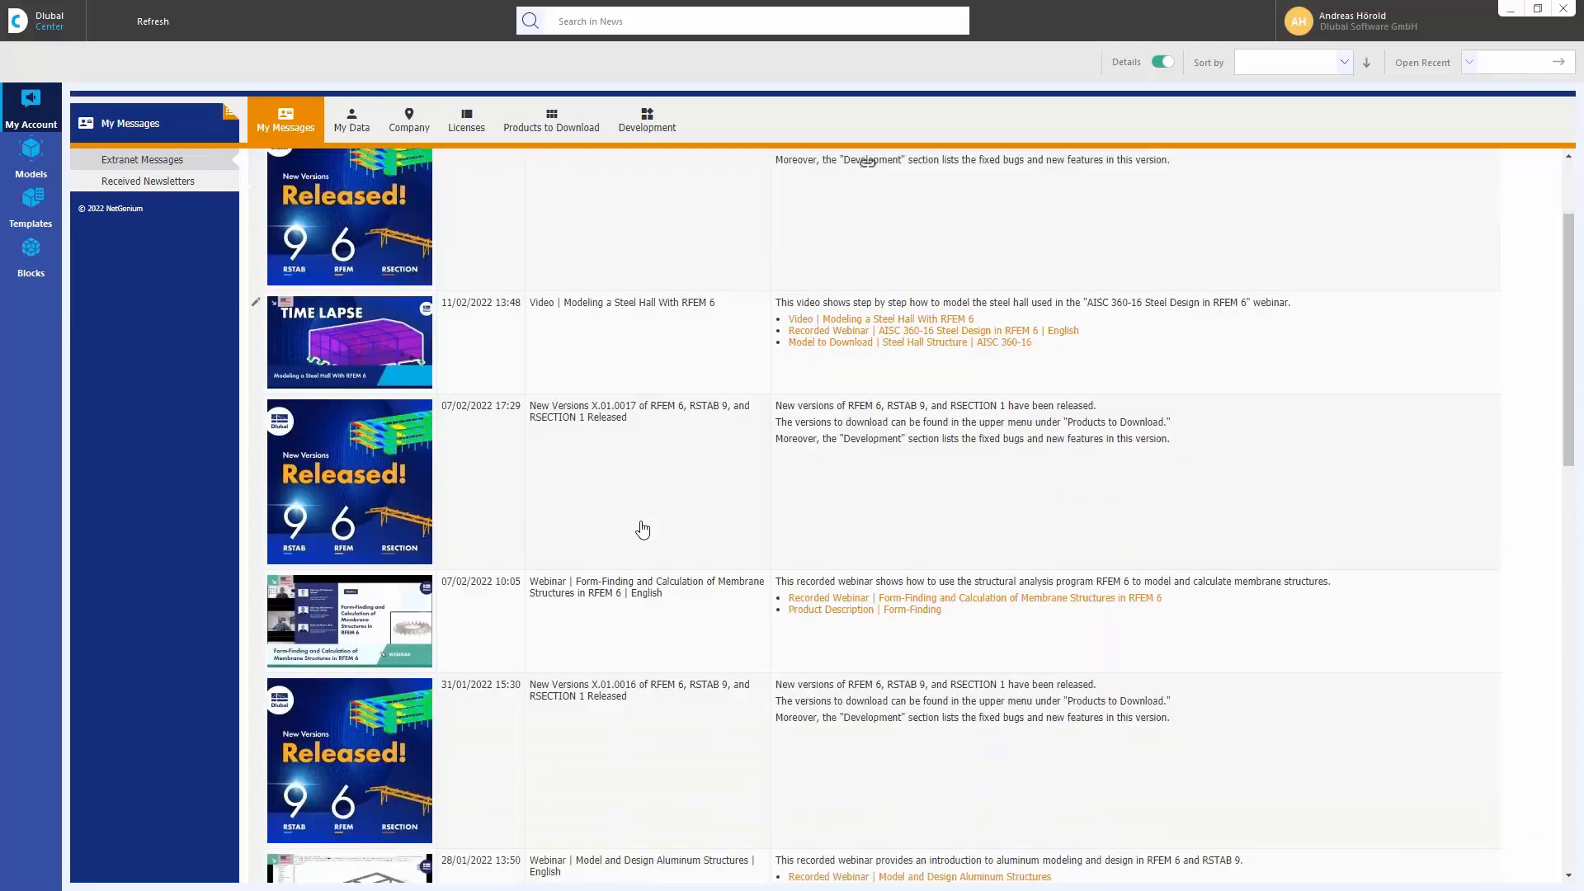
{"action": "scroll", "coordinate": [643, 528], "scroll_direction": "down", "scroll_amount": 3}
{"action": "scroll", "coordinate": [640, 530], "scroll_direction": "up", "scroll_amount": 8}
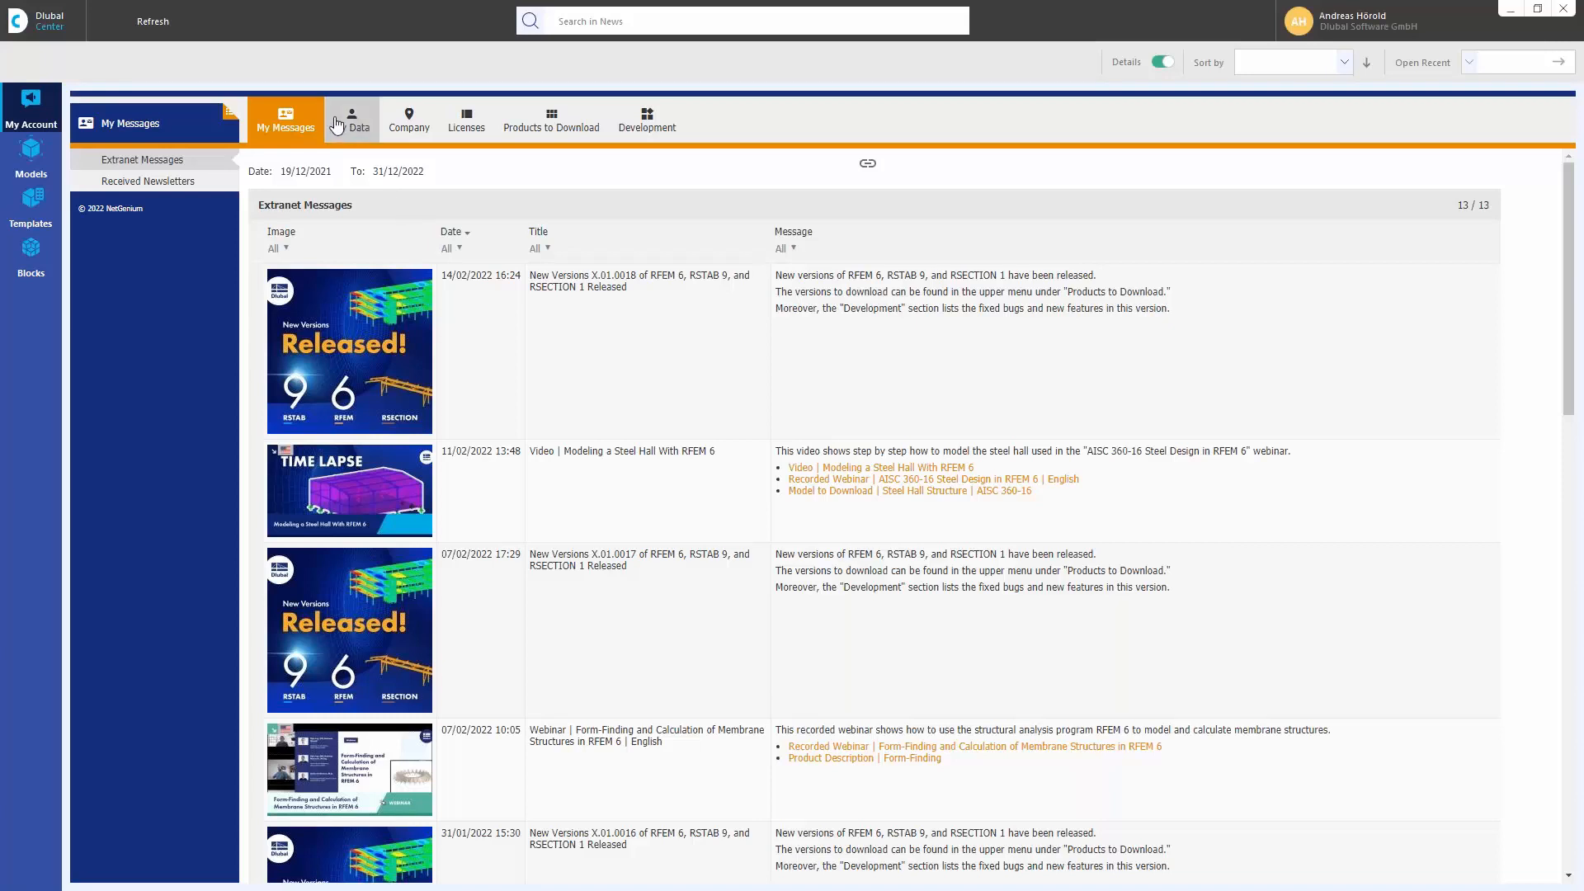
Step: View the account's Company details and the current versions to download for the R19 product generation
{"action": "left_click", "coordinate": [409, 120]}
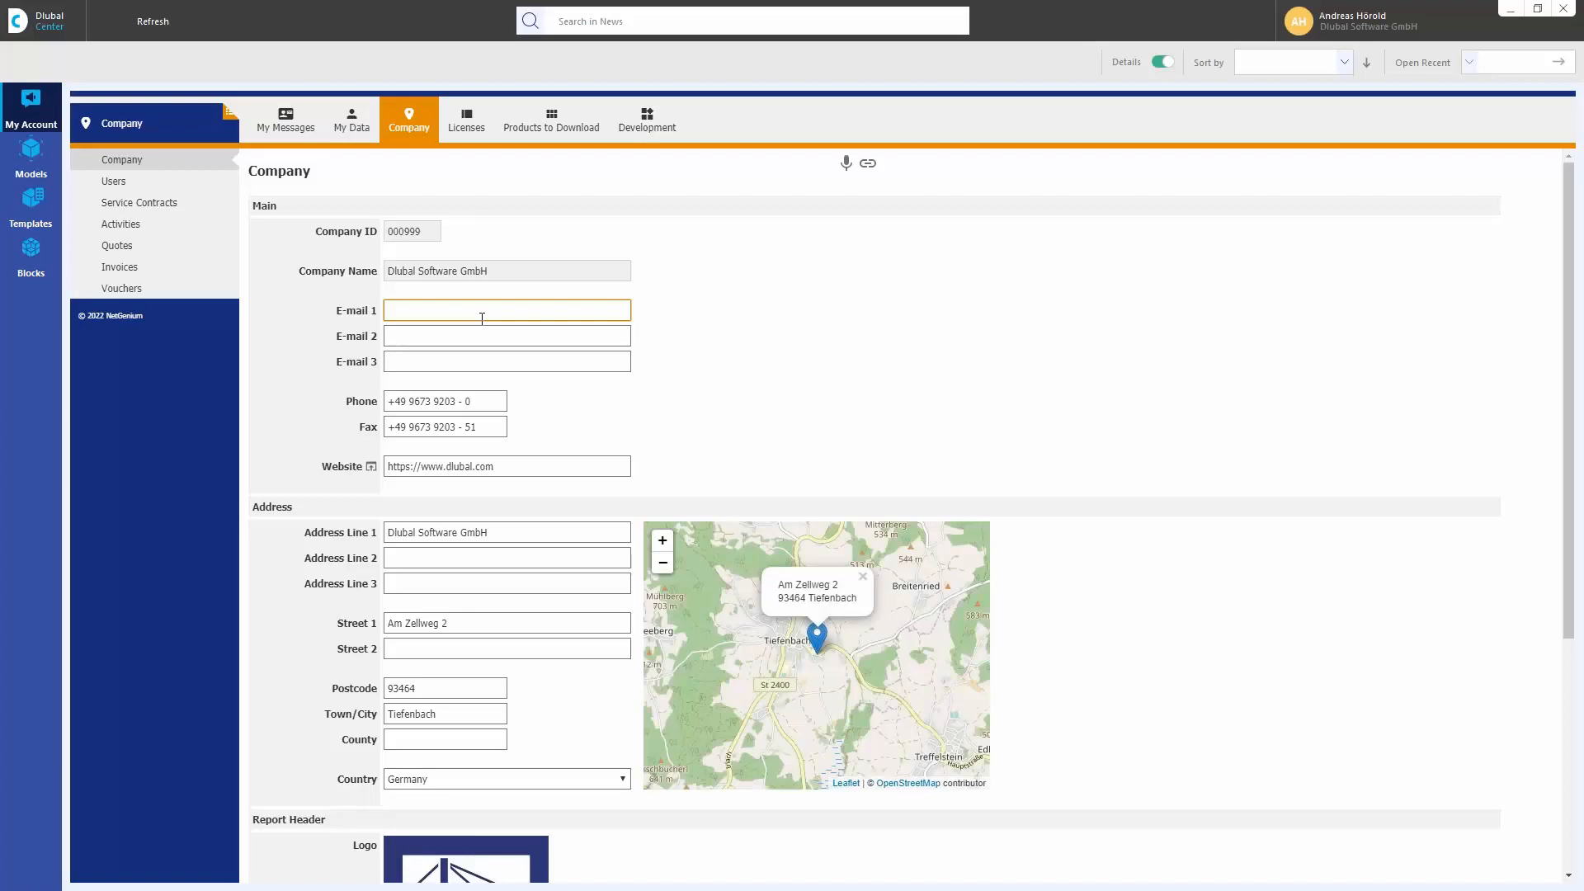
{"action": "left_click", "coordinate": [552, 121]}
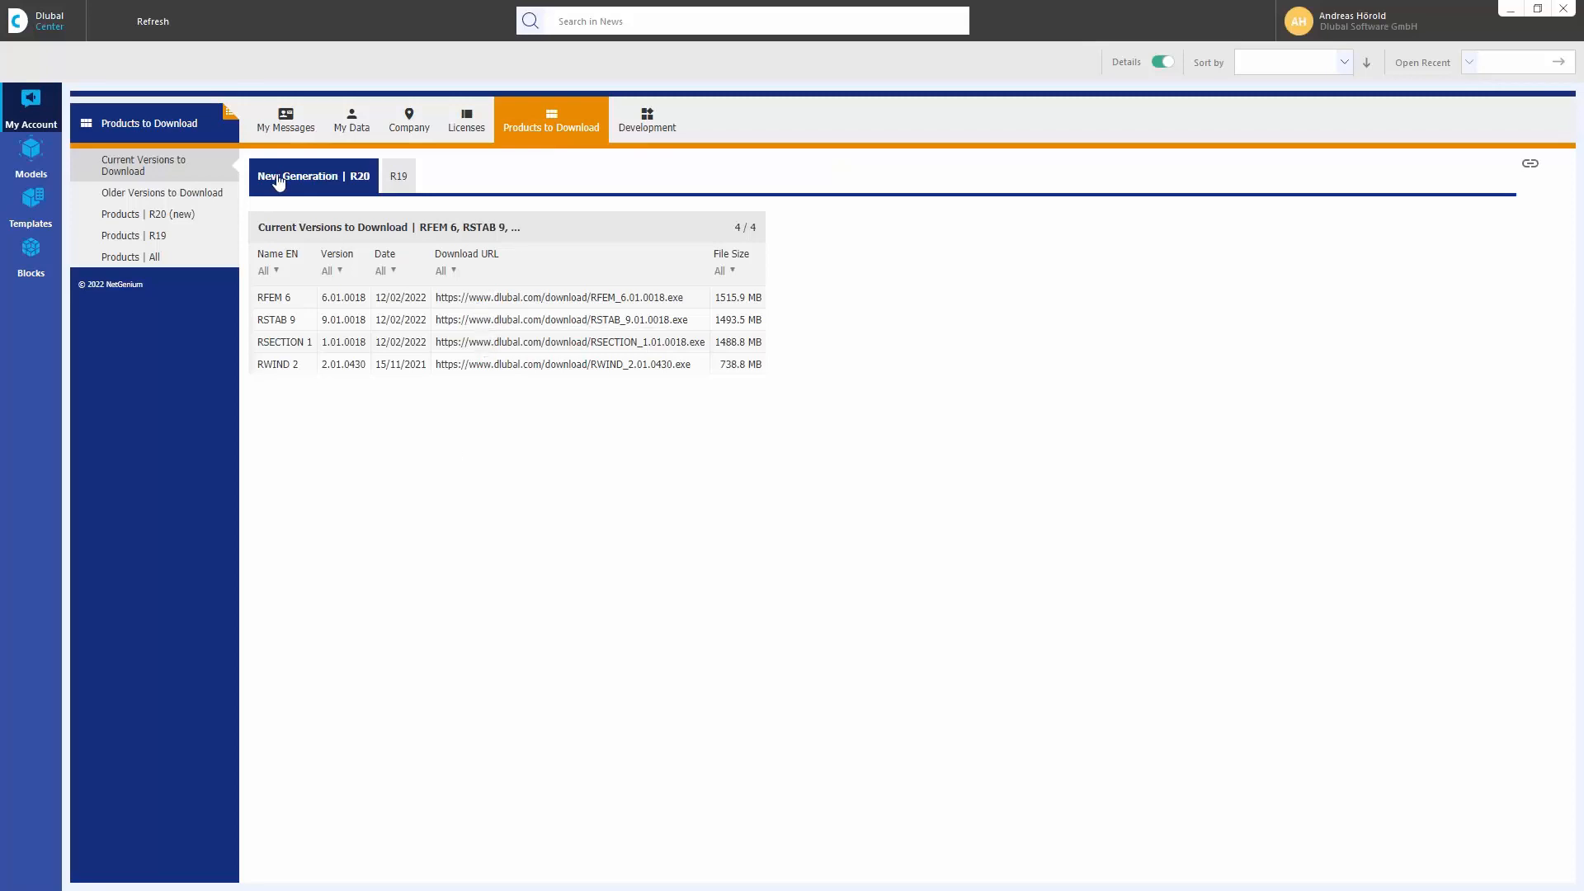
{"action": "left_click", "coordinate": [400, 183]}
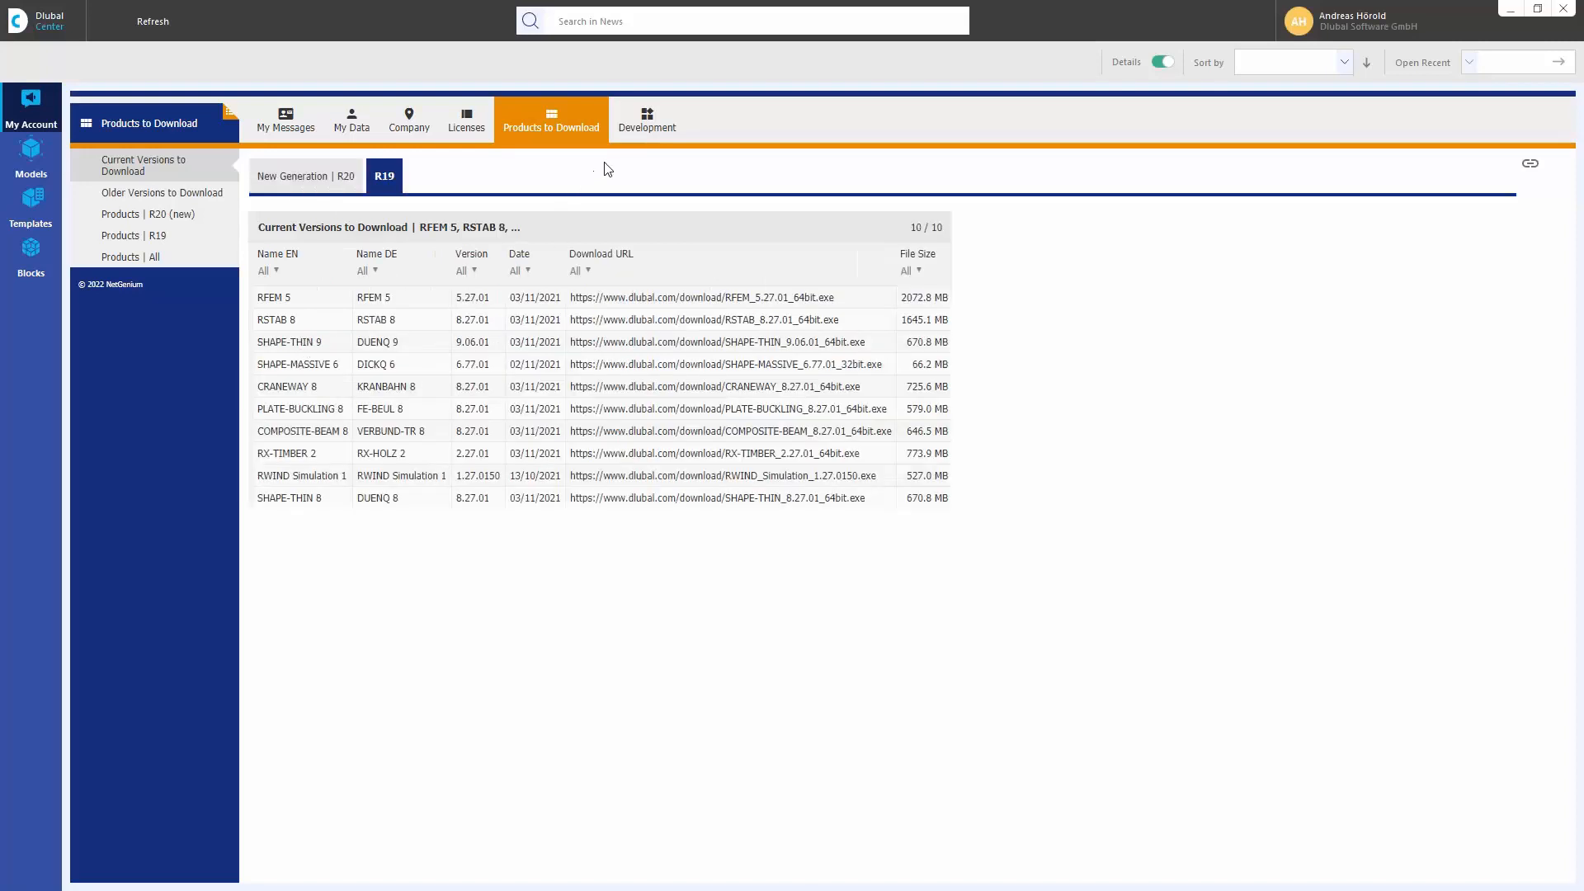
Step: View the implemented features for RSTAB 9 and RSECTION 1, the feature request form, and the Bugs section of Development
{"action": "left_click", "coordinate": [647, 120]}
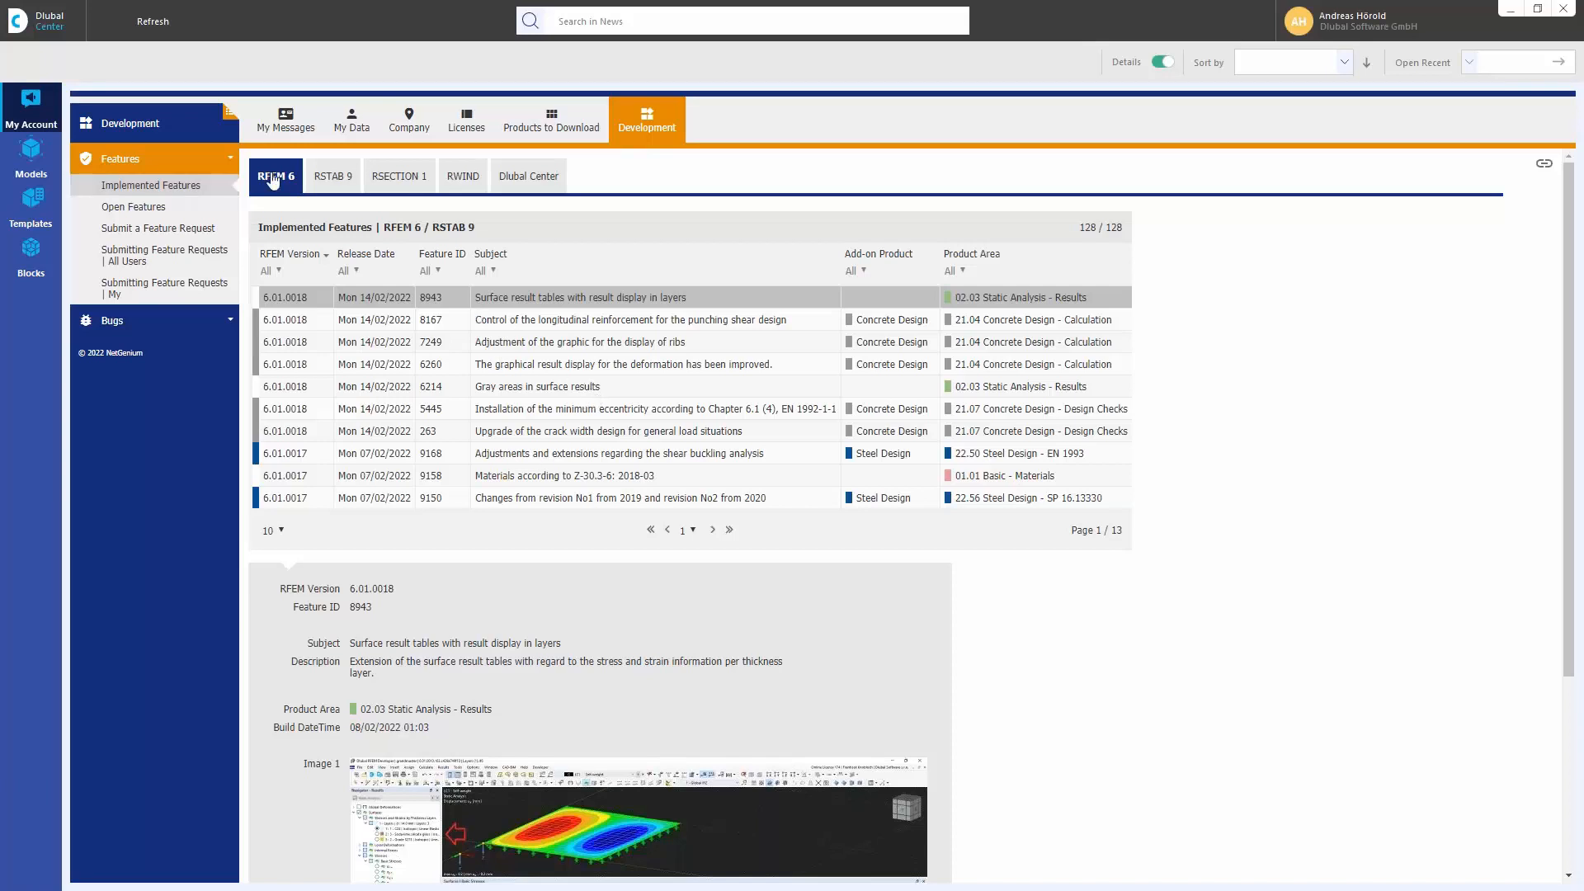
{"action": "left_click", "coordinate": [336, 178]}
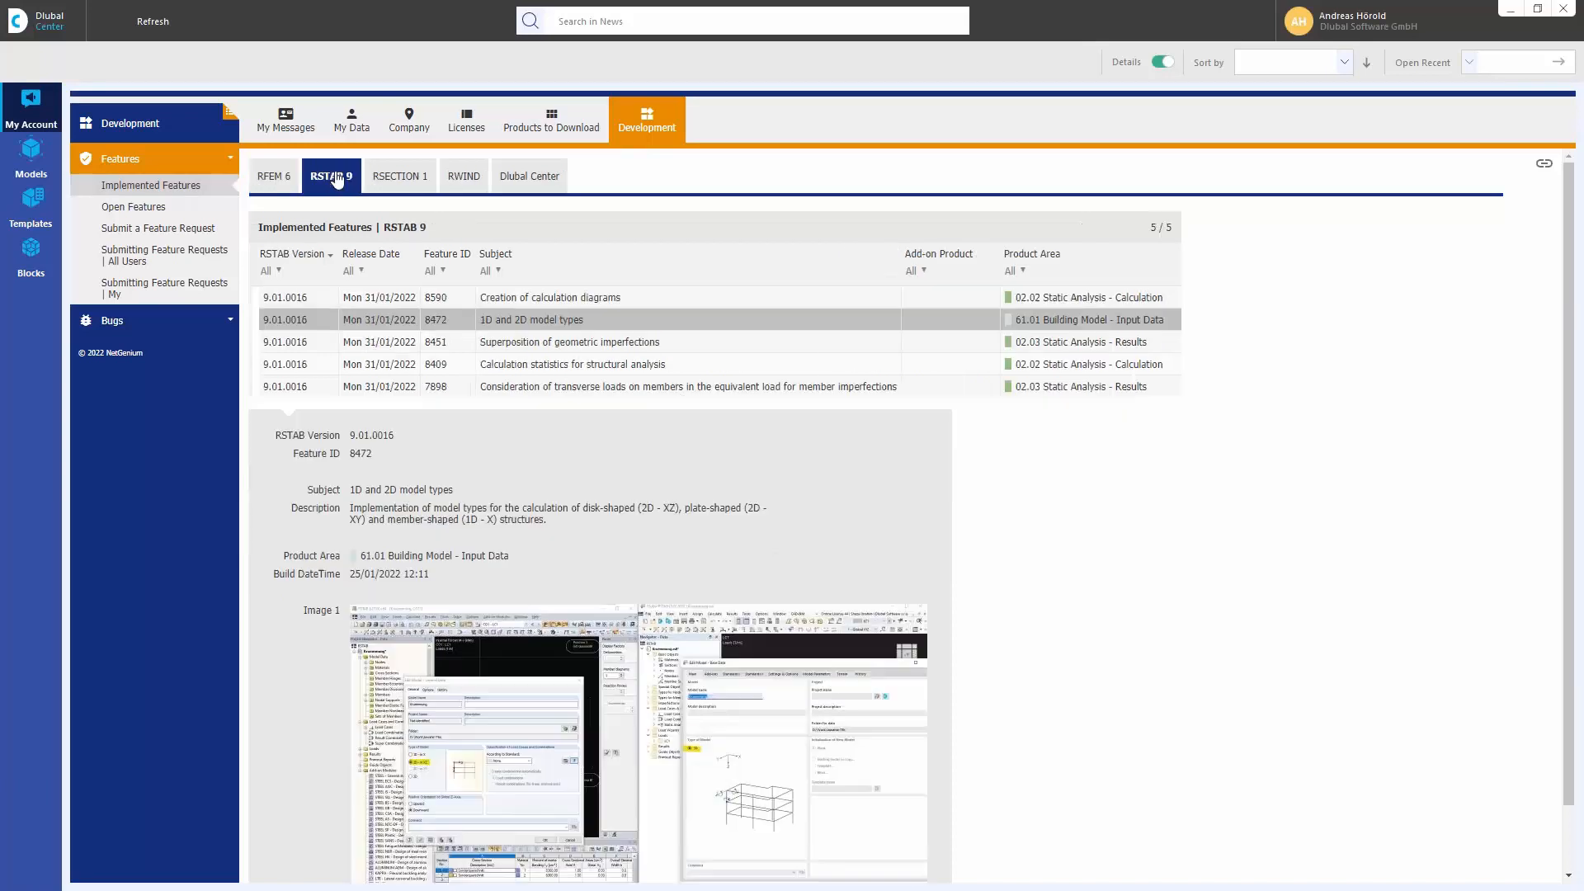
{"action": "left_click", "coordinate": [407, 182]}
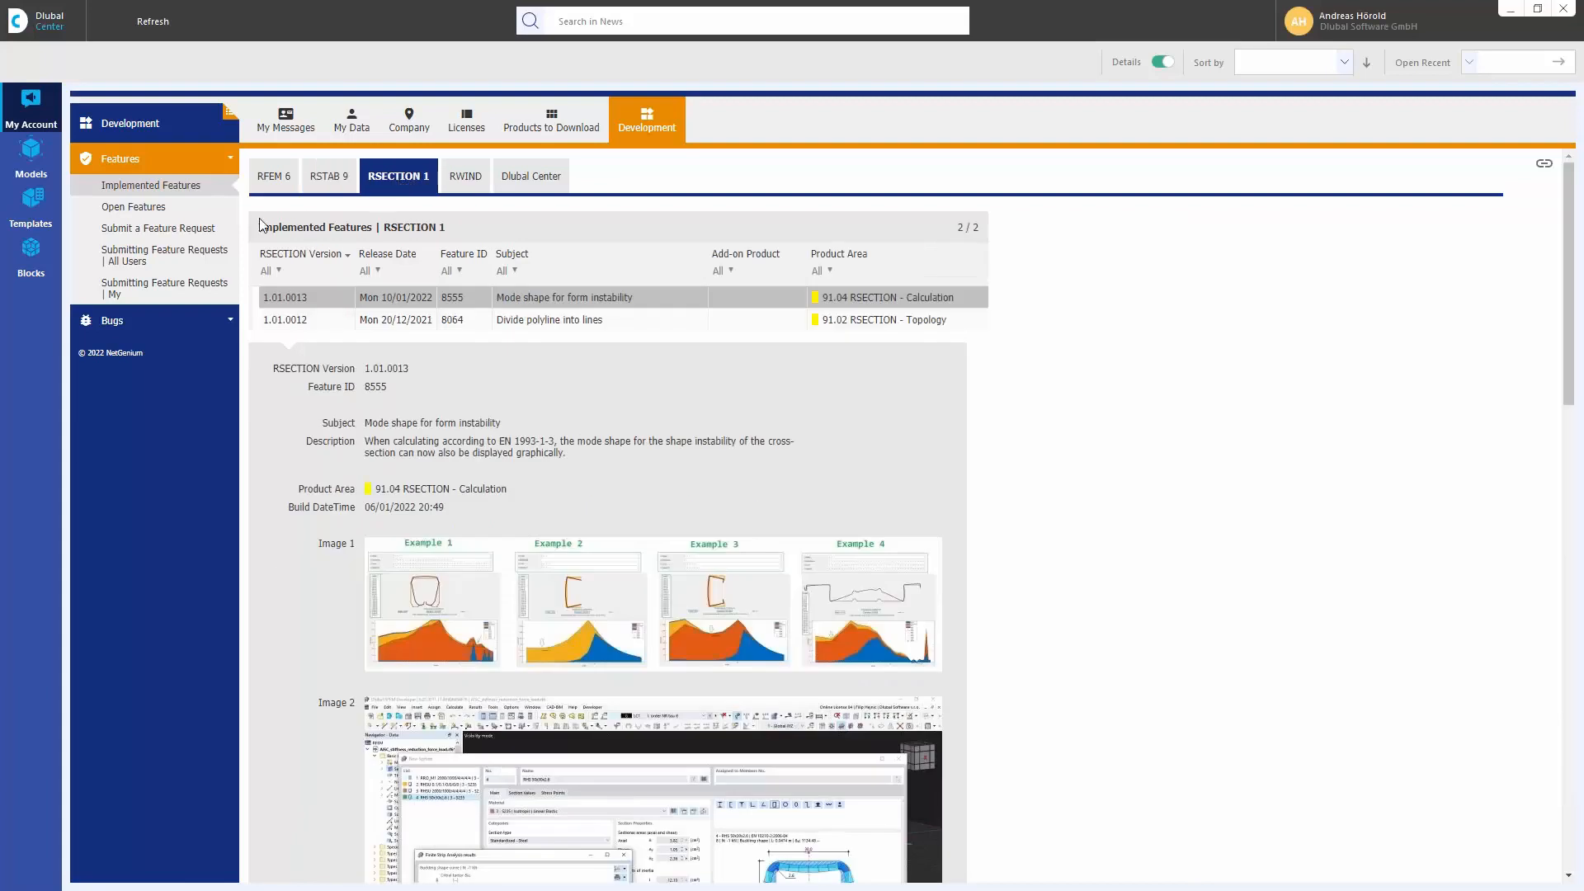
{"action": "left_click", "coordinate": [161, 235]}
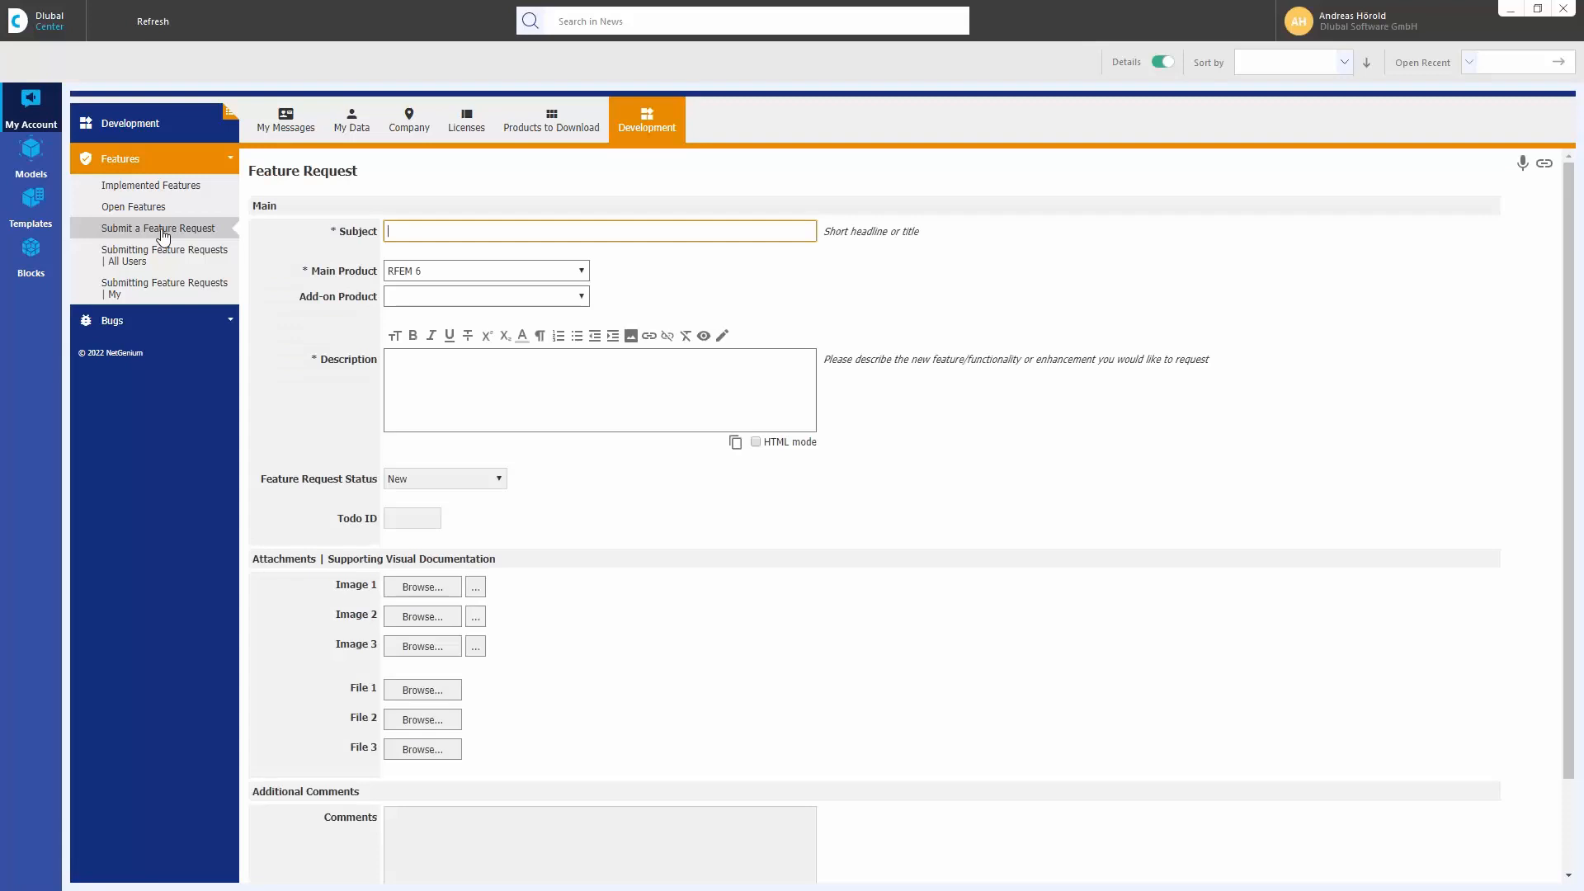
{"action": "left_click", "coordinate": [118, 323]}
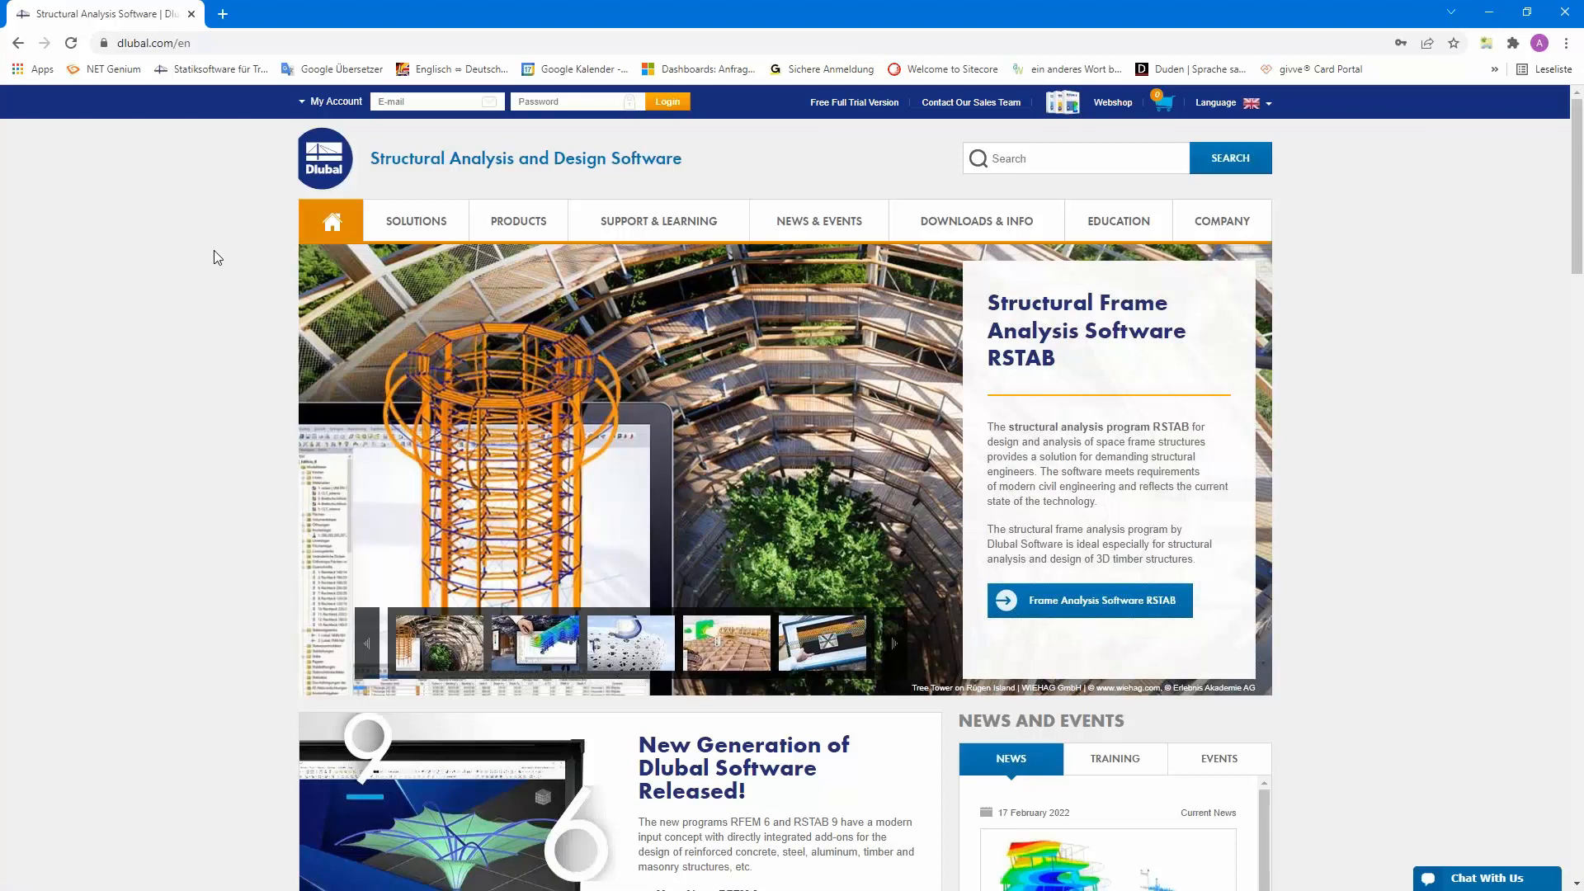
Step: Switch to the Dlubal website in the browser and open the form for creating a new account
{"action": "left_click", "coordinate": [313, 103]}
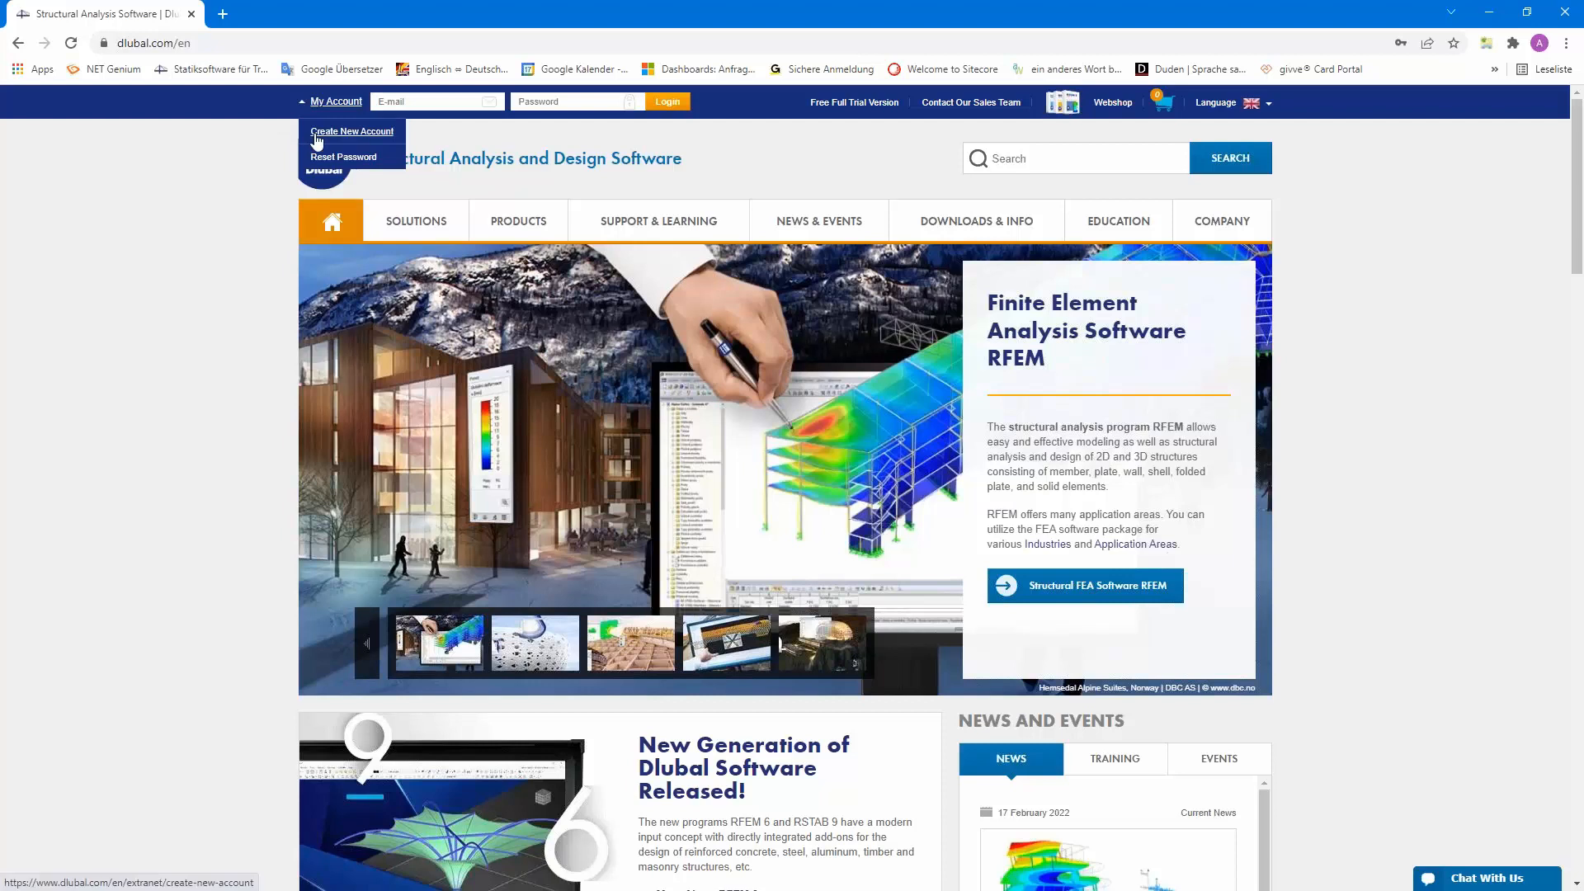
{"action": "left_click", "coordinate": [351, 132]}
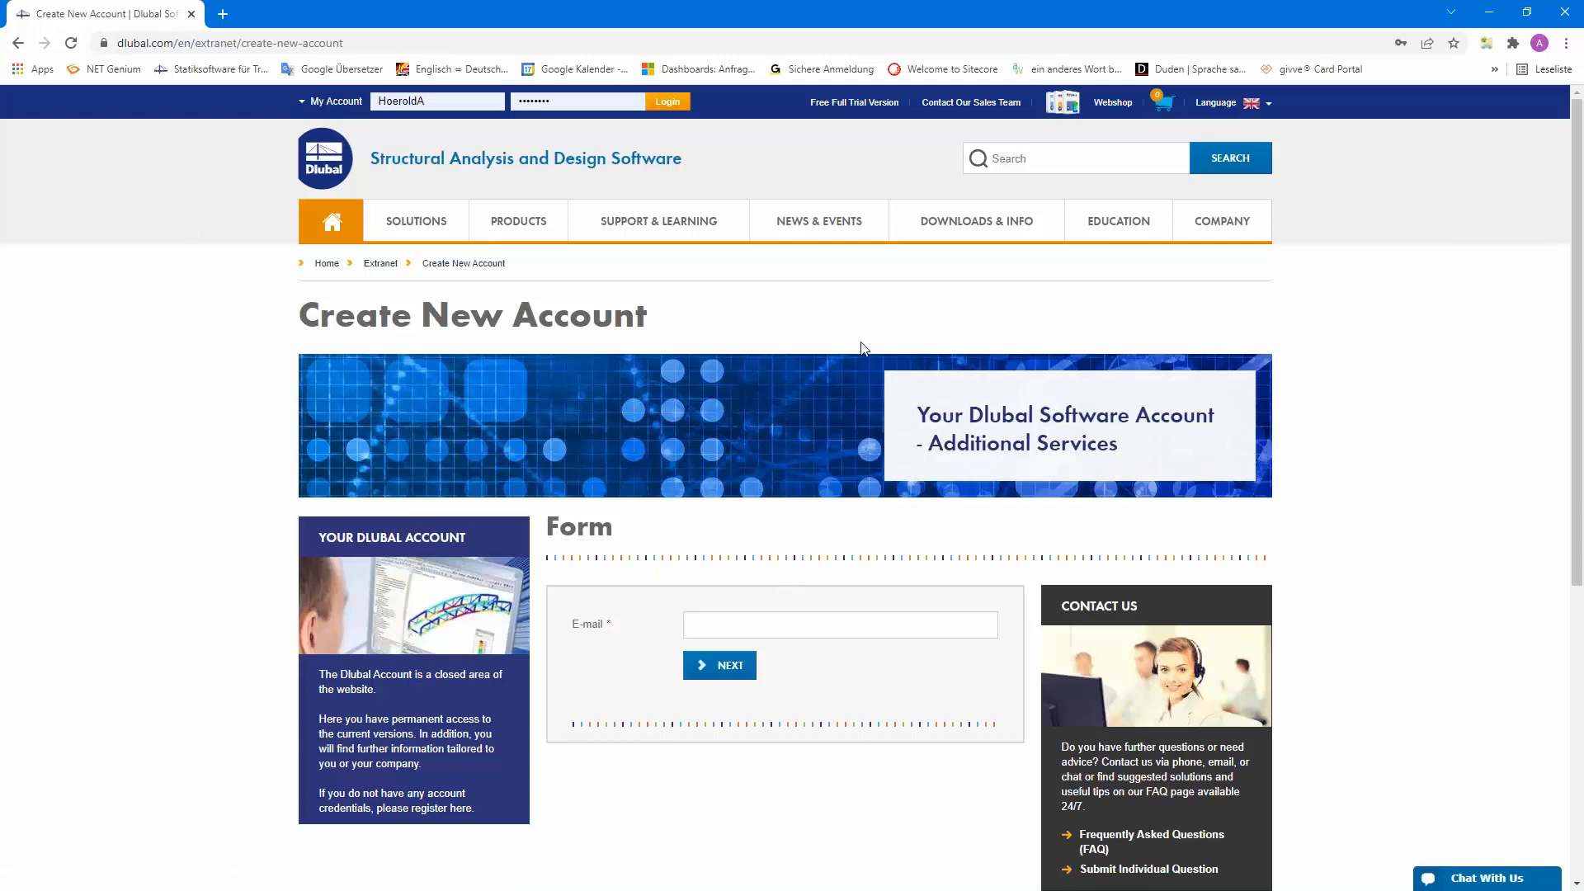
Step: Open the RFEM 6 for Beginners e-learning playlist and look through its tutorial videos
{"action": "mouse_move", "coordinate": [1122, 230]}
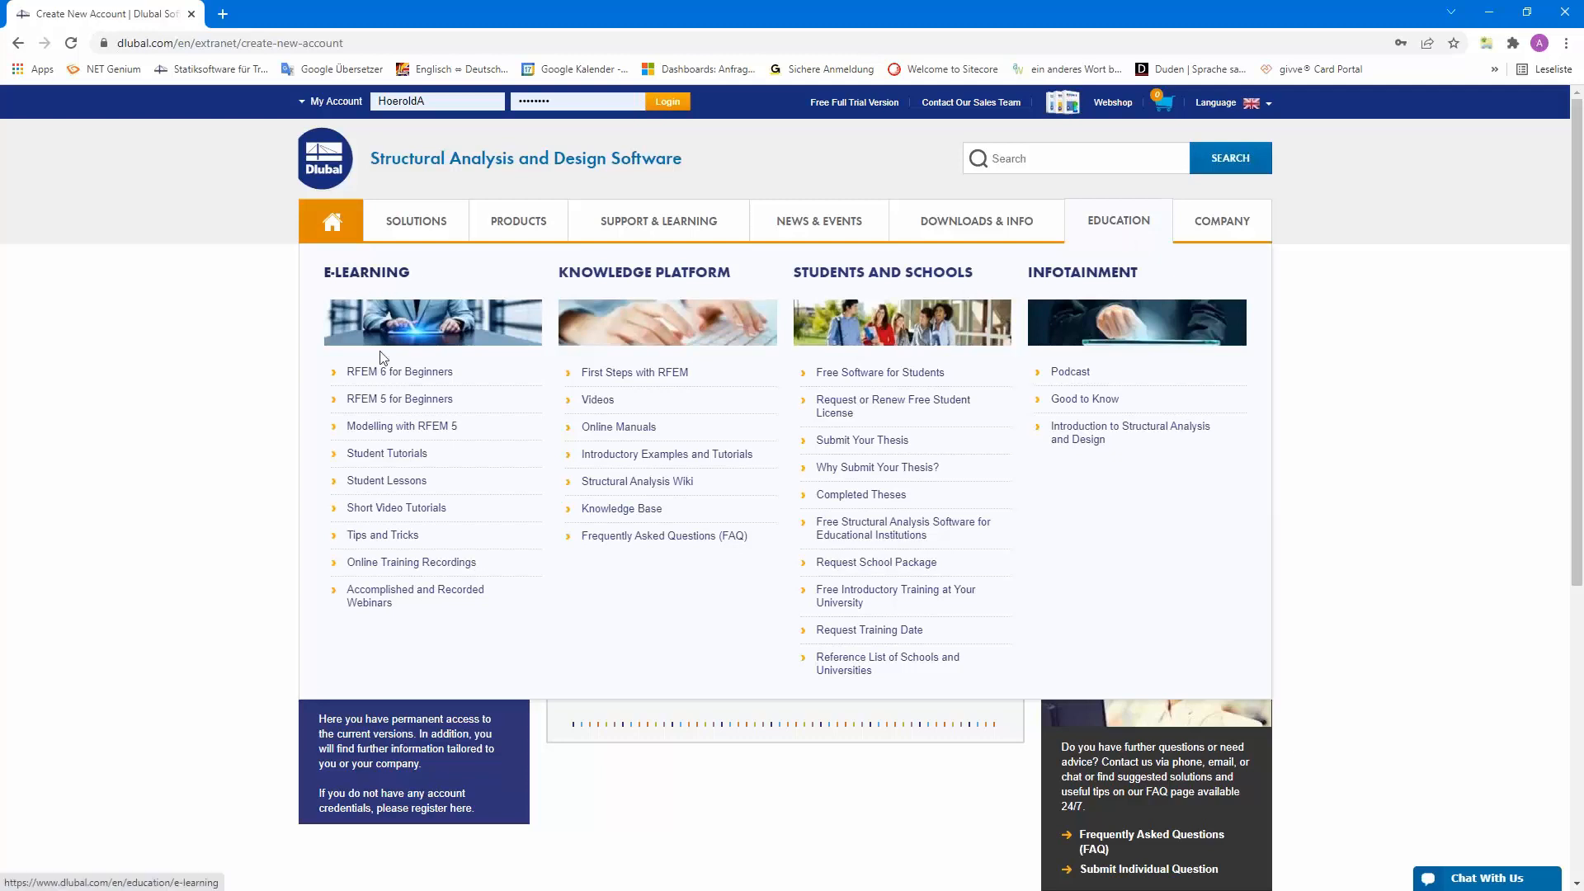
{"action": "left_click", "coordinate": [385, 372]}
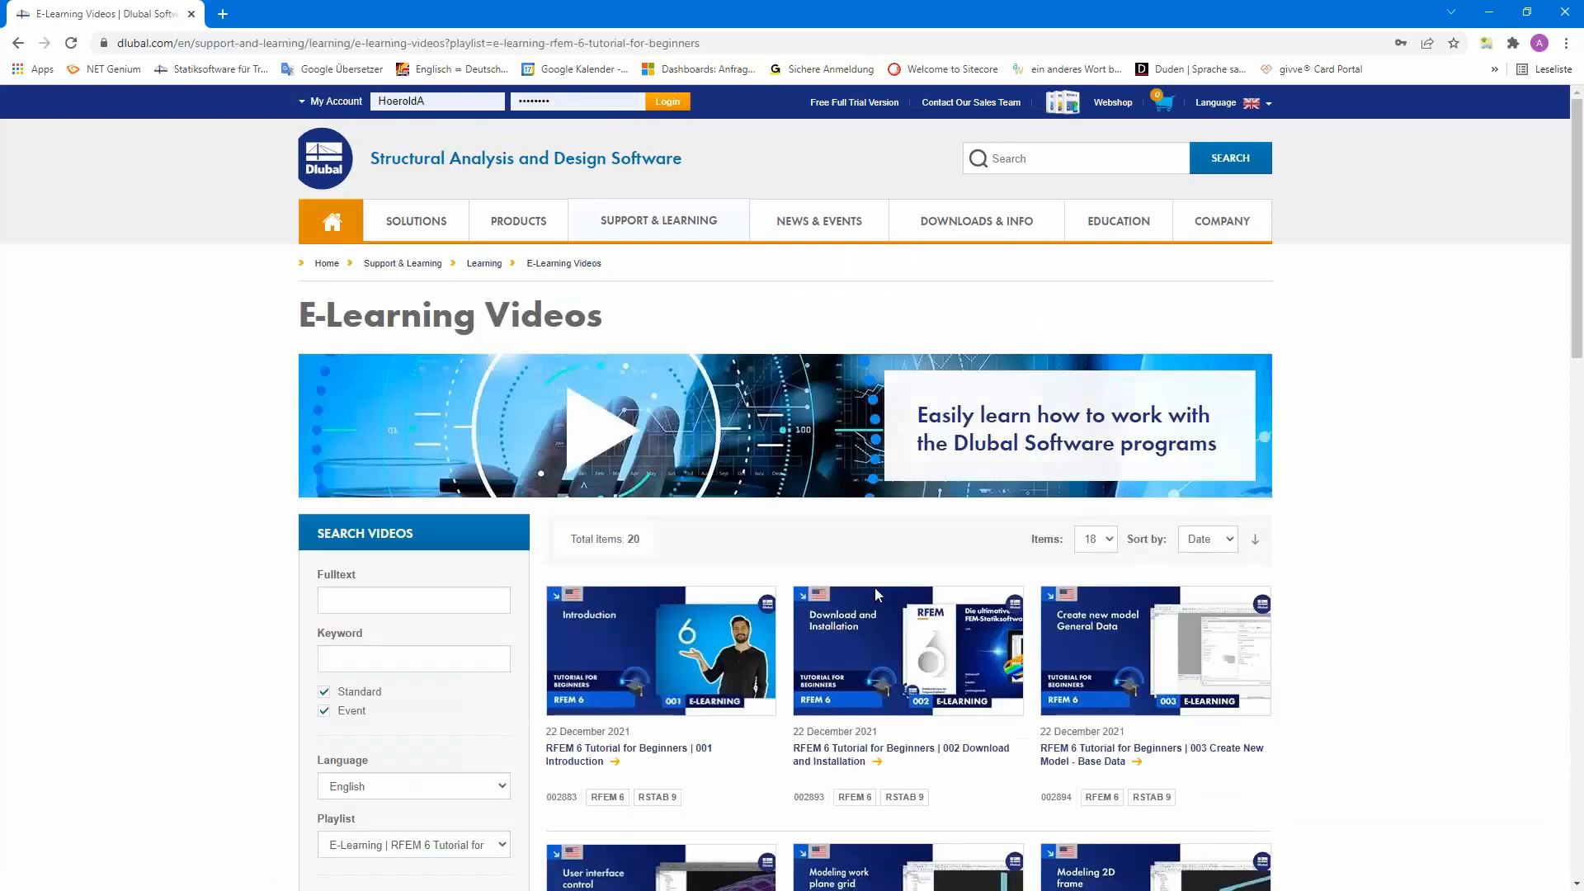
{"action": "scroll", "coordinate": [869, 595], "scroll_direction": "down", "scroll_amount": 6}
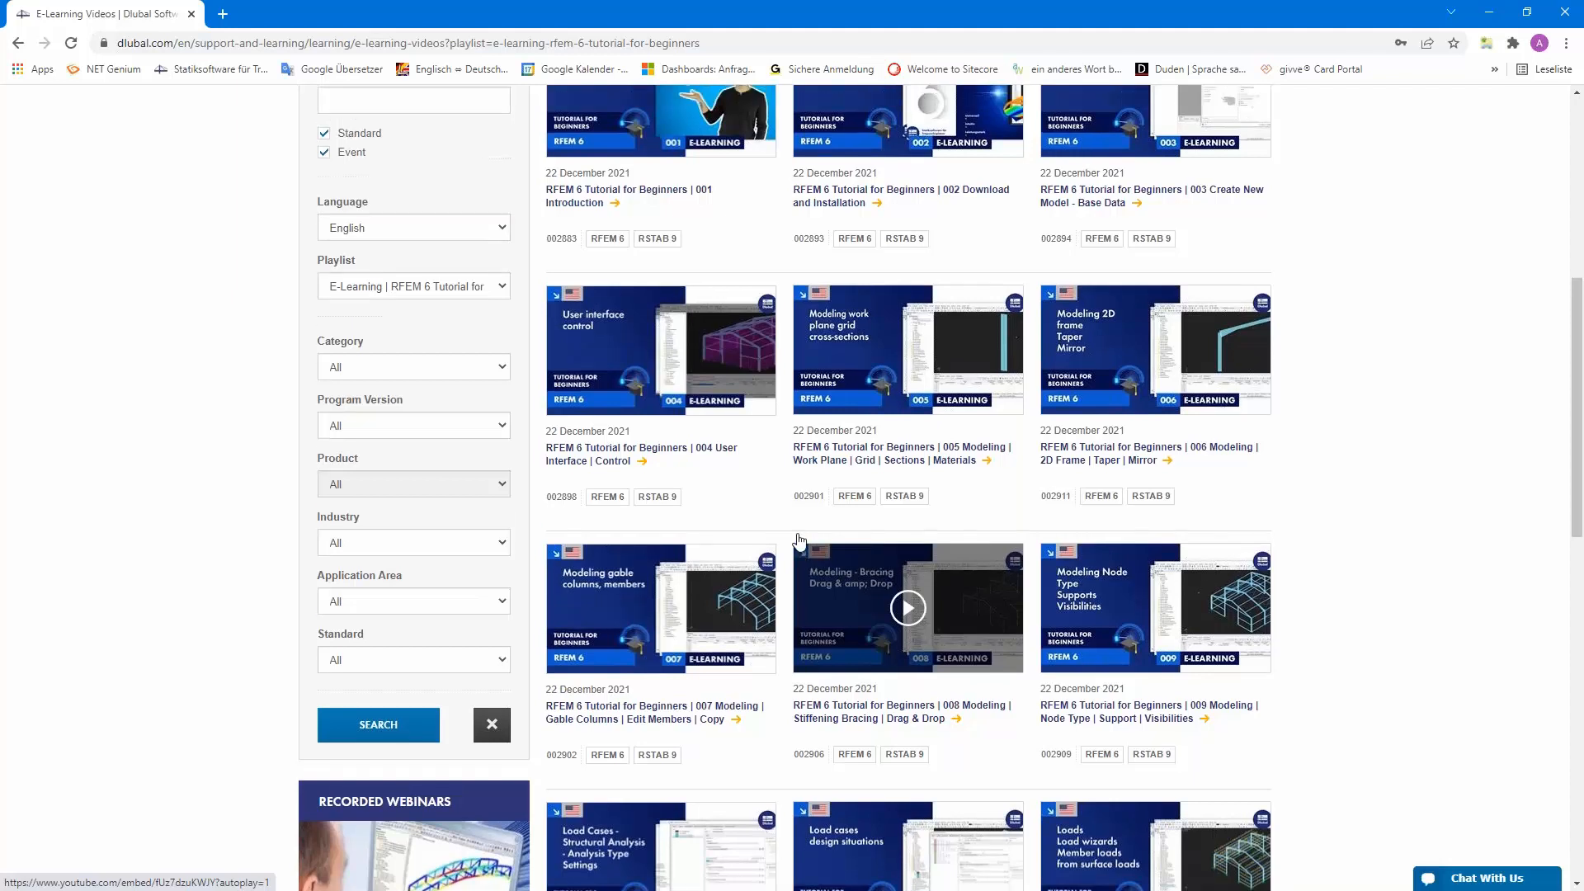
{"action": "scroll", "coordinate": [869, 596], "scroll_direction": "up", "scroll_amount": 4}
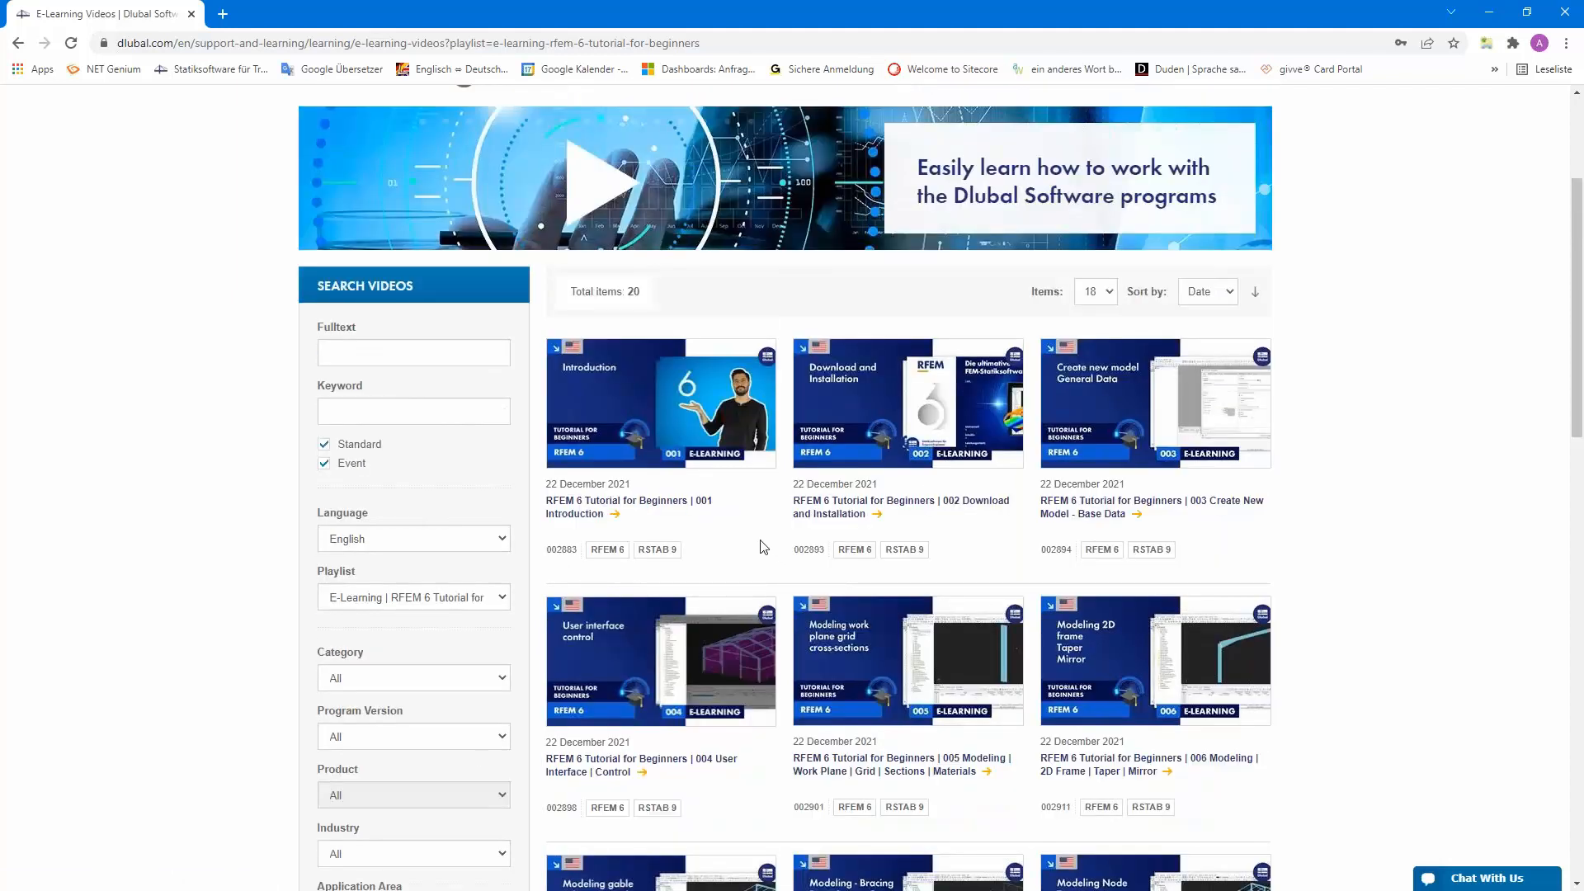
{"action": "scroll", "coordinate": [764, 547], "scroll_direction": "down", "scroll_amount": 12}
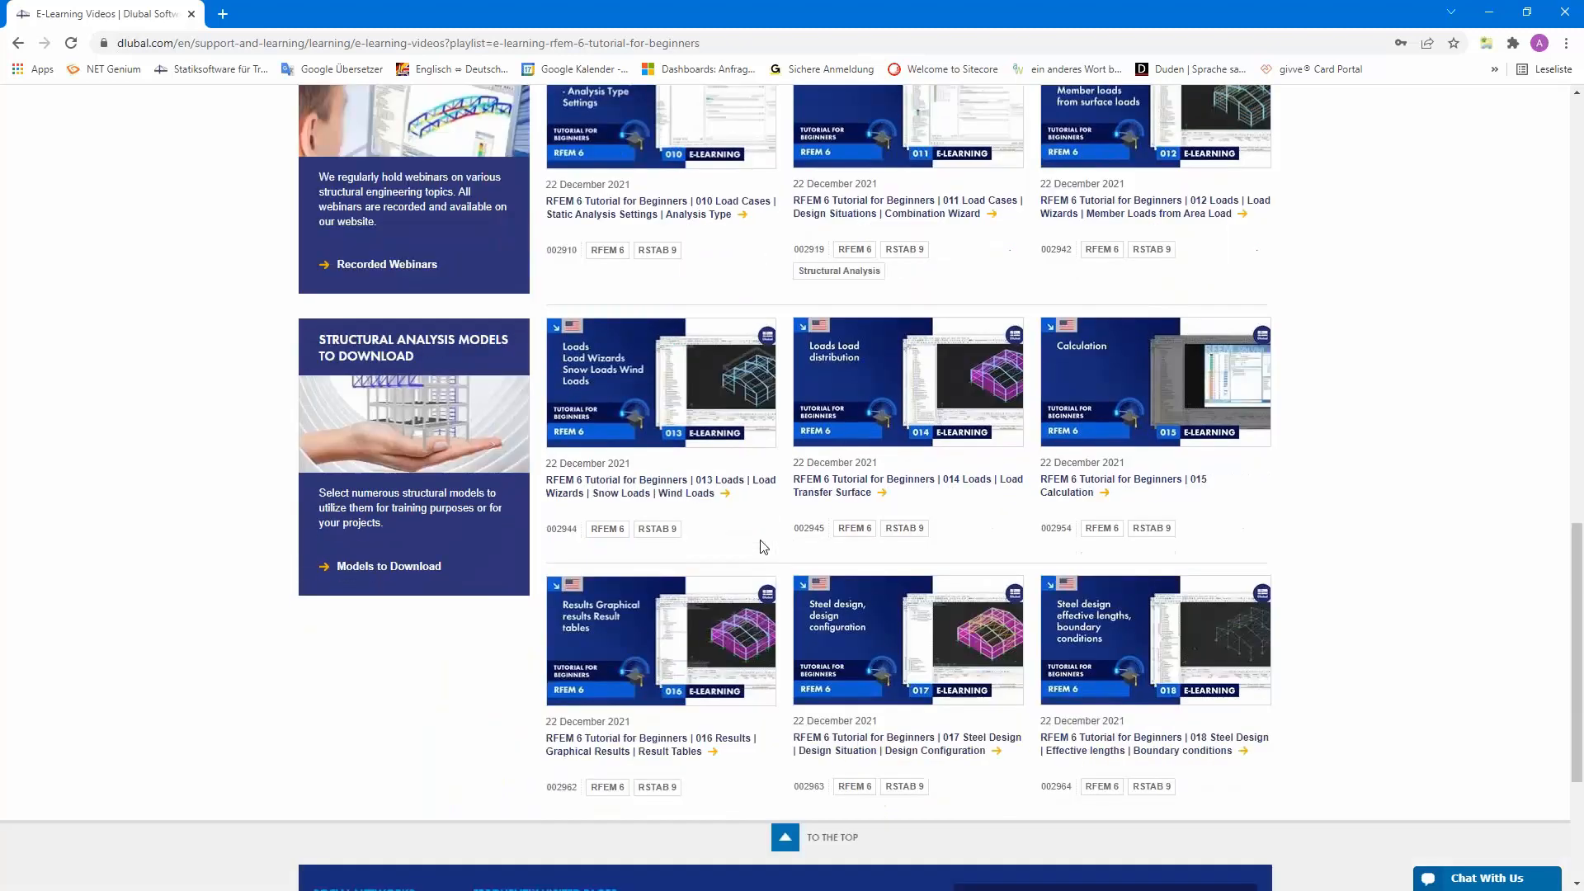
{"action": "scroll", "coordinate": [759, 541], "scroll_direction": "down", "scroll_amount": 3}
{"action": "scroll", "coordinate": [760, 541], "scroll_direction": "up", "scroll_amount": 15}
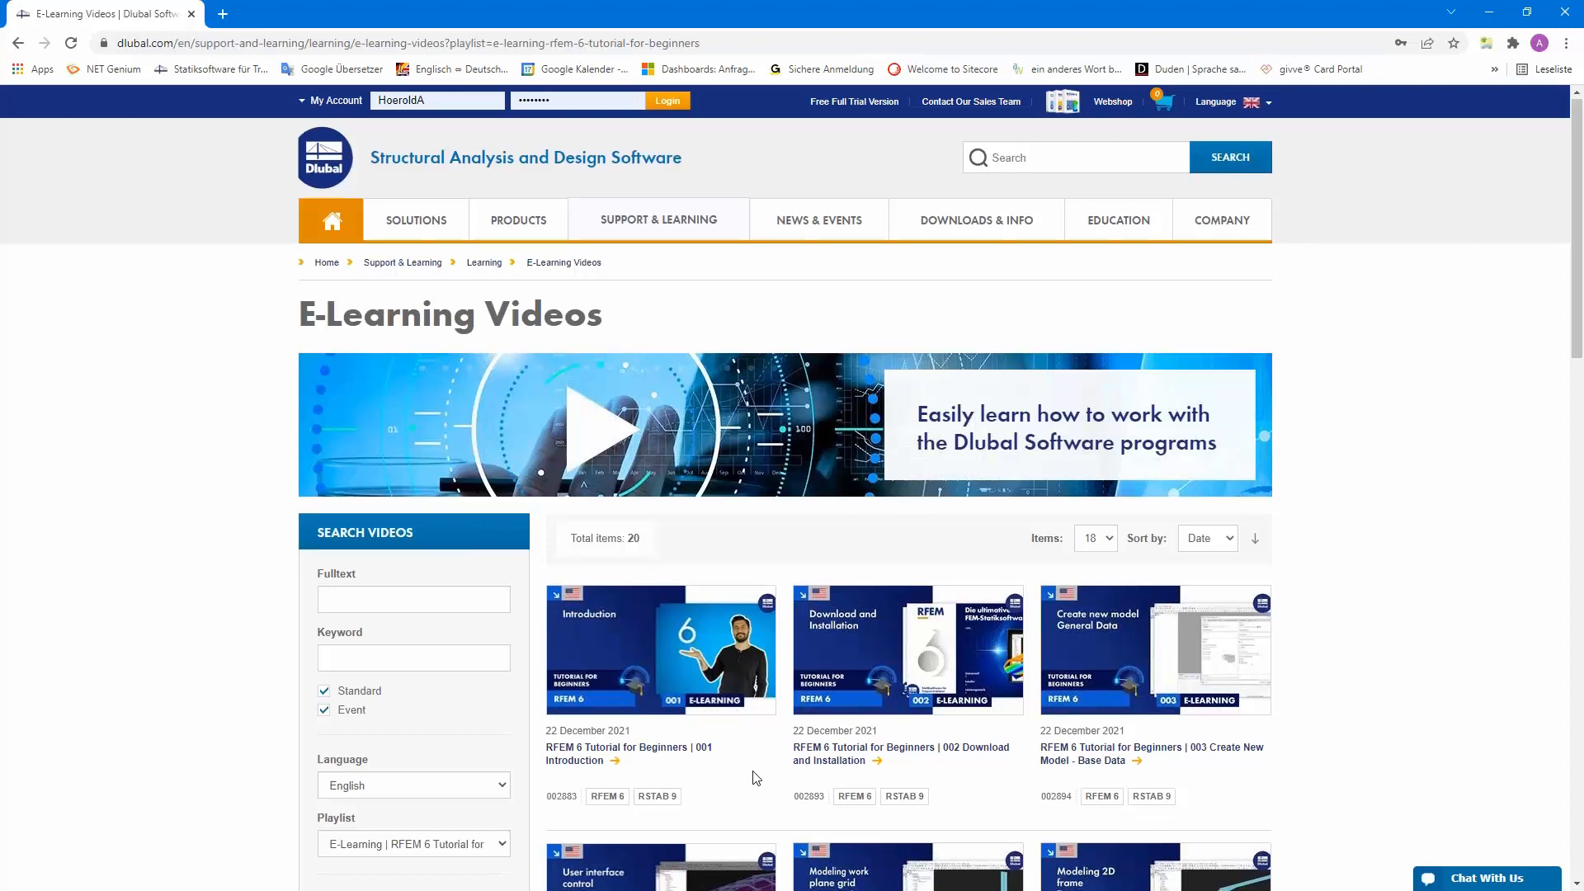
{"action": "scroll", "coordinate": [757, 778], "scroll_direction": "down", "scroll_amount": 3}
{"action": "scroll", "coordinate": [757, 777], "scroll_direction": "up", "scroll_amount": 3}
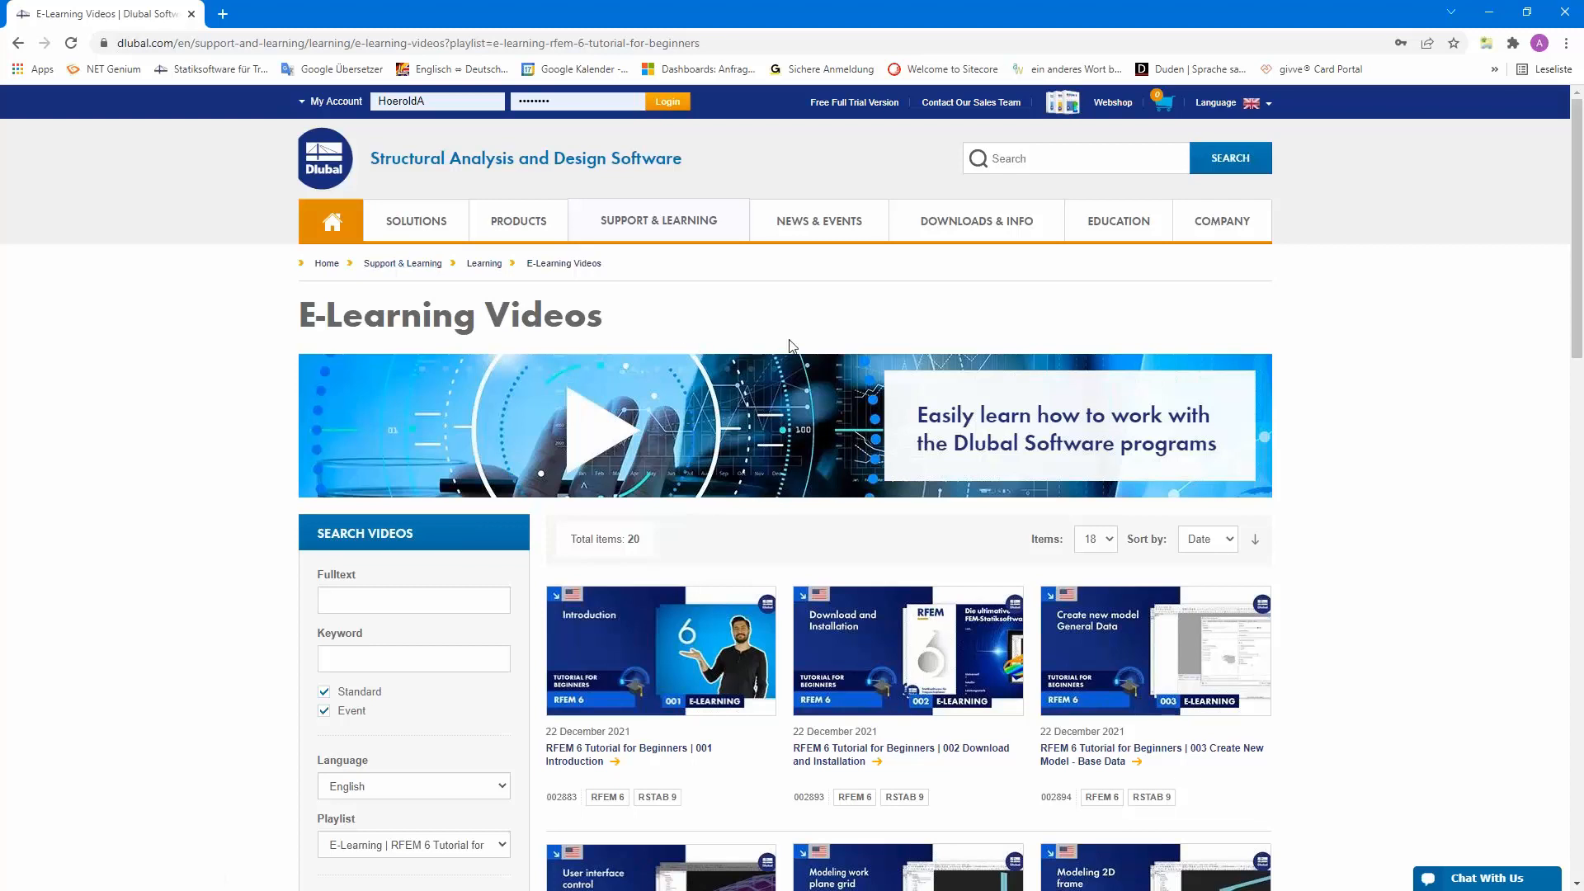
Step: Open the webinar "Section Properties Determination and Stress Analysis in RSECTION 1" from the Webinars list and examine its content and downloads
{"action": "mouse_move", "coordinate": [821, 234]}
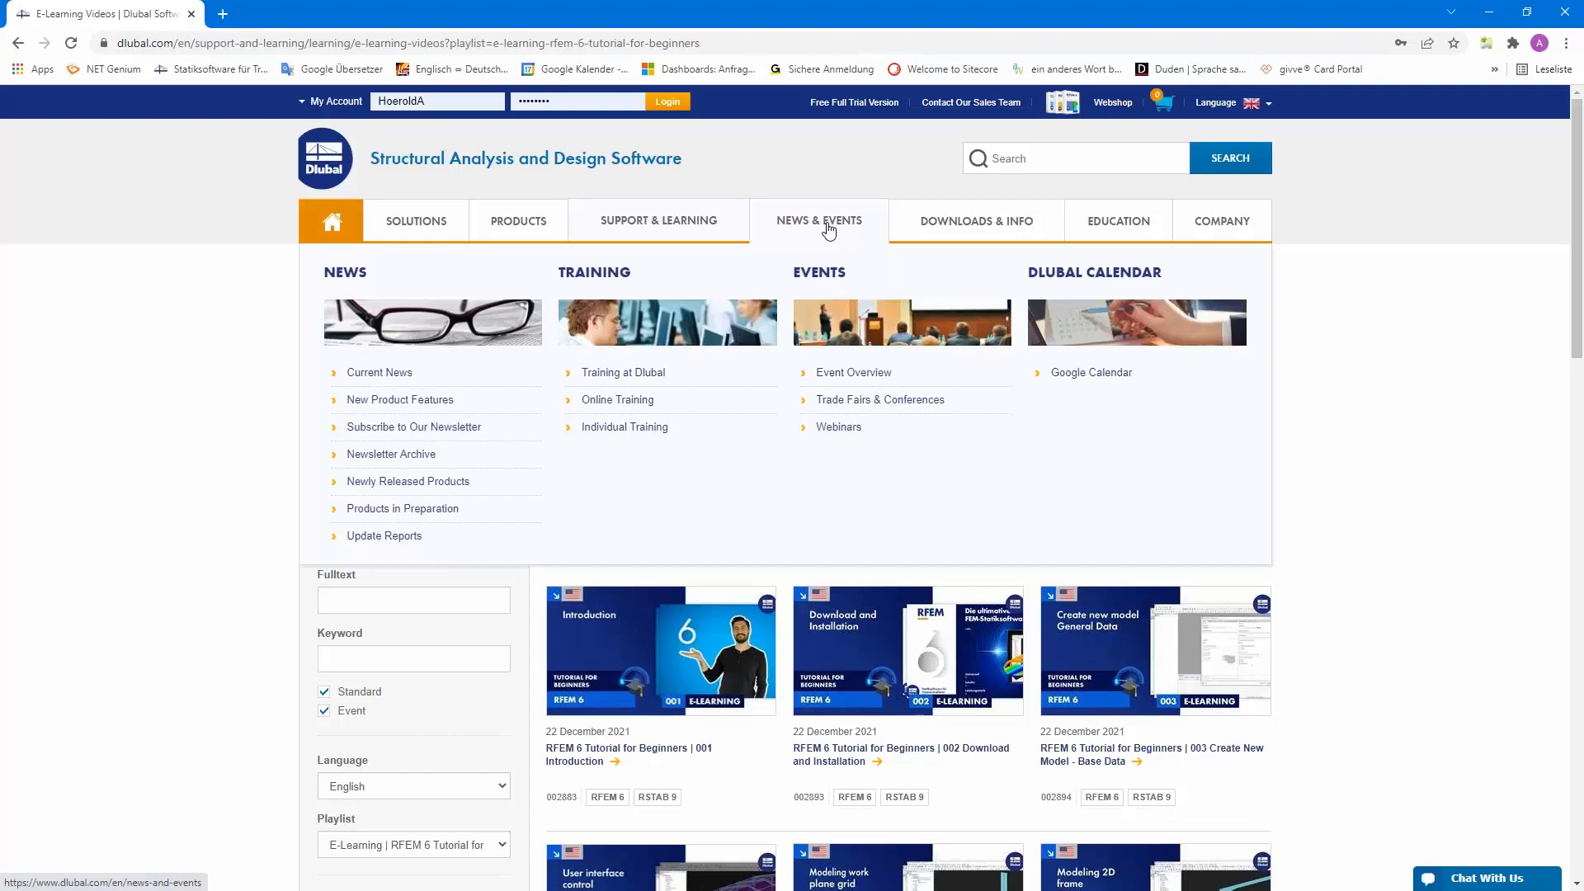
{"action": "left_click", "coordinate": [839, 428]}
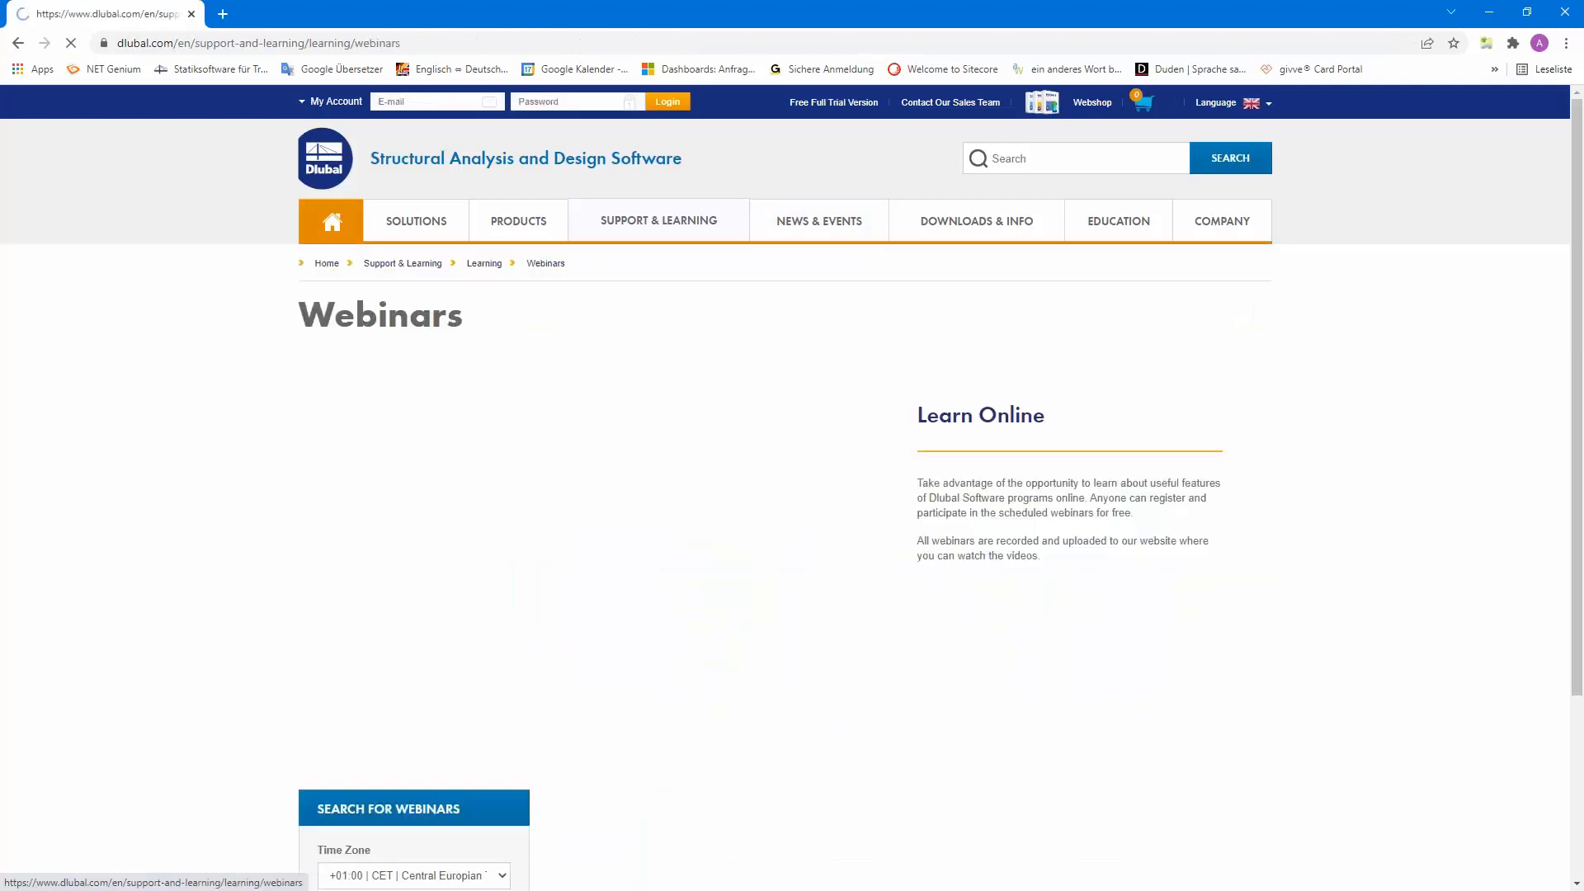
{"action": "scroll", "coordinate": [810, 525], "scroll_direction": "down", "scroll_amount": 1}
{"action": "scroll", "coordinate": [810, 525], "scroll_direction": "down", "scroll_amount": 5}
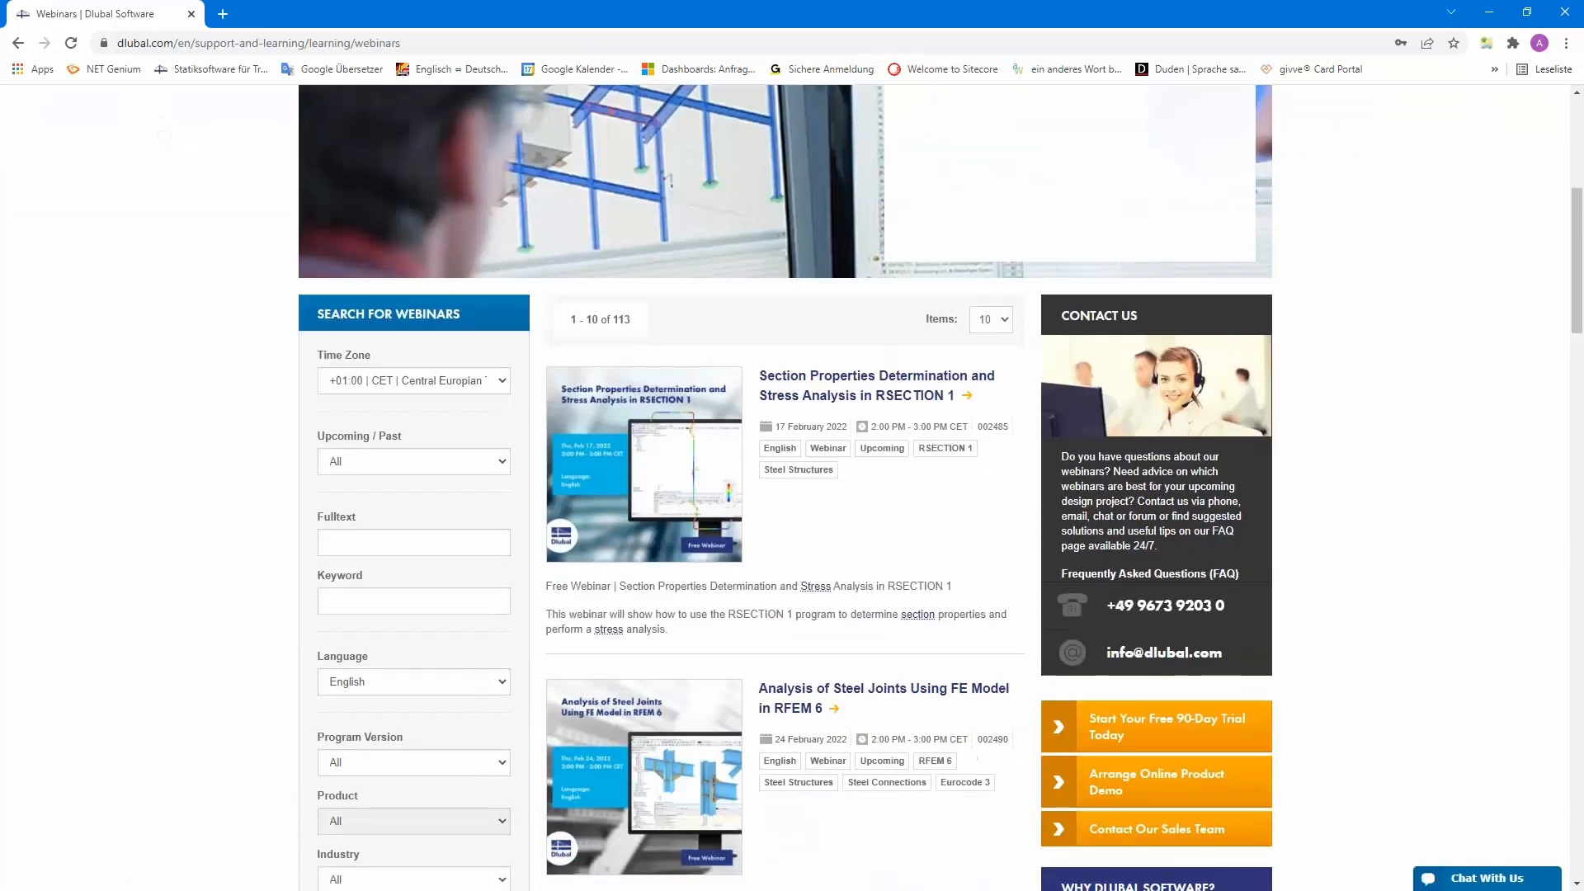
{"action": "left_click", "coordinate": [827, 383]}
{"action": "scroll", "coordinate": [810, 497], "scroll_direction": "down", "scroll_amount": 4}
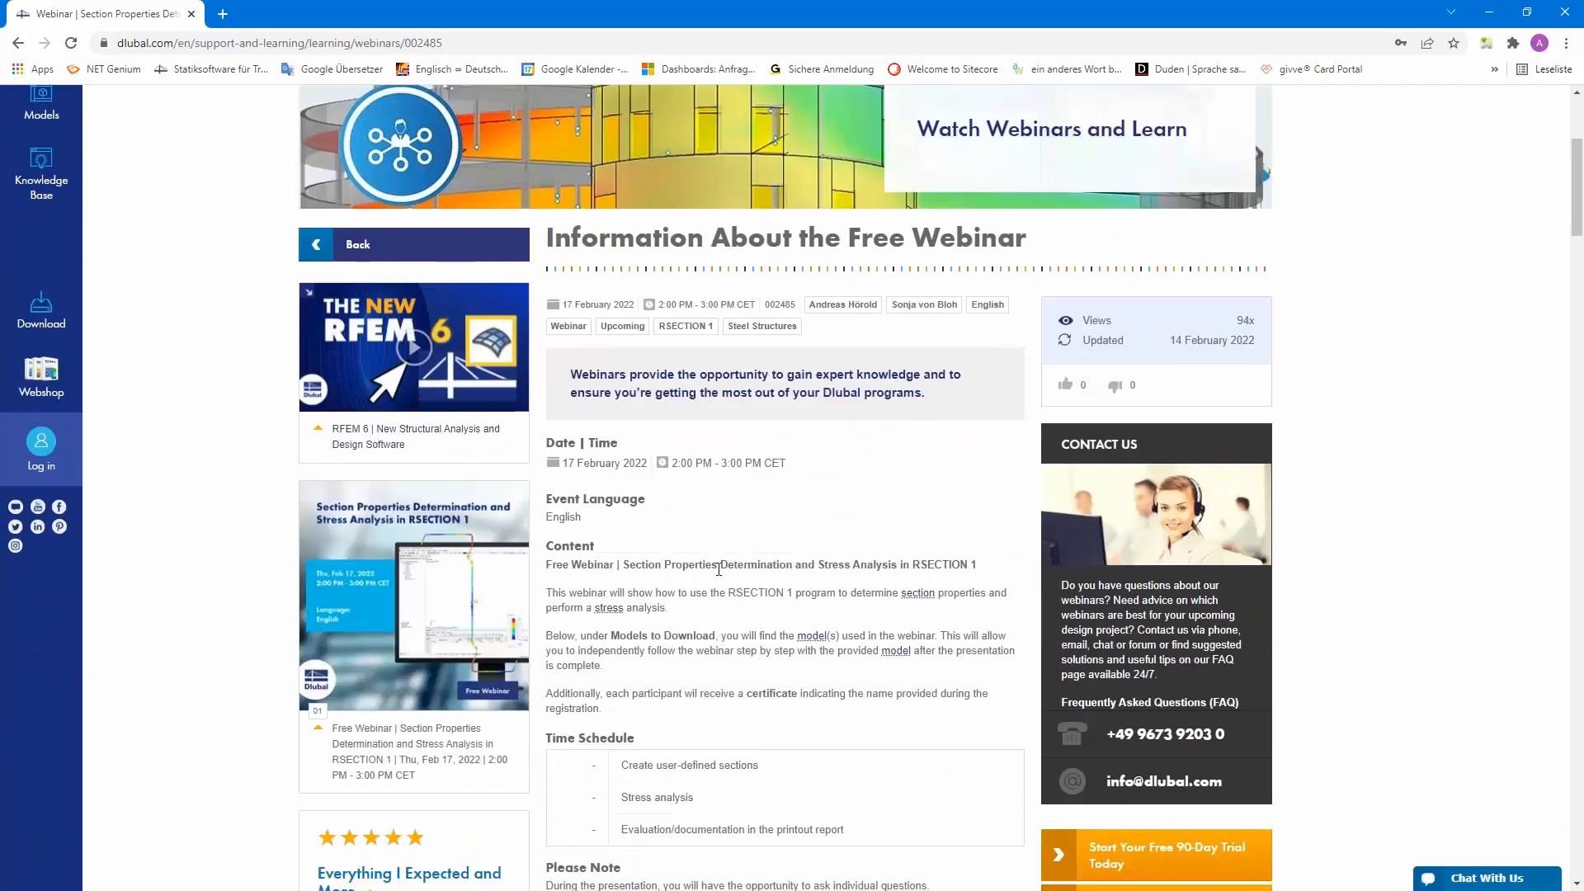
{"action": "scroll", "coordinate": [718, 569], "scroll_direction": "down", "scroll_amount": 9}
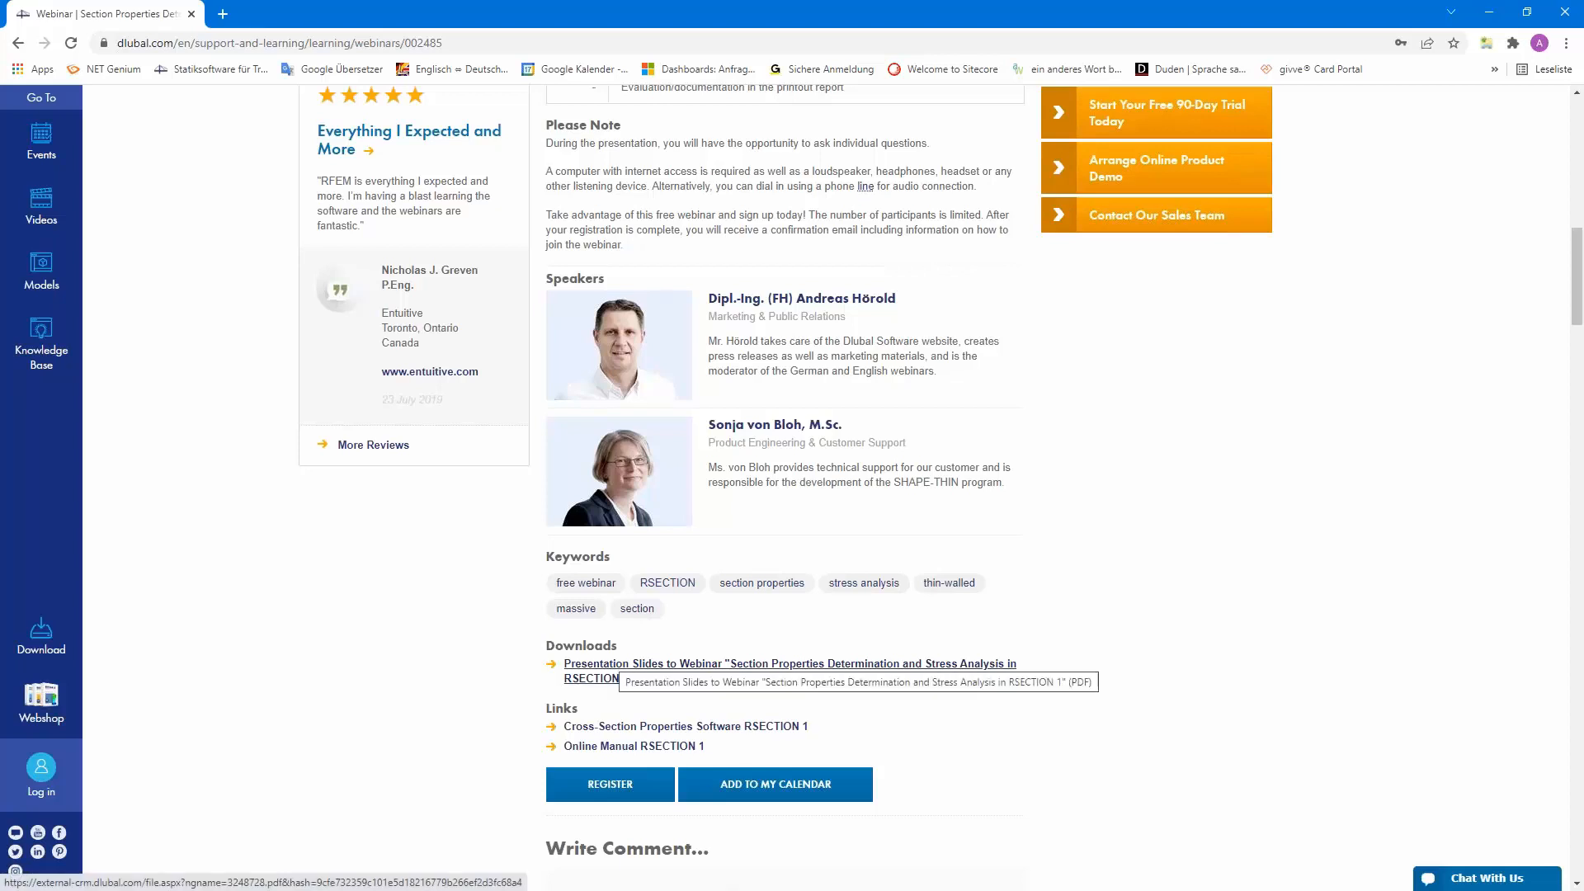
{"action": "scroll", "coordinate": [591, 674], "scroll_direction": "up", "scroll_amount": 8}
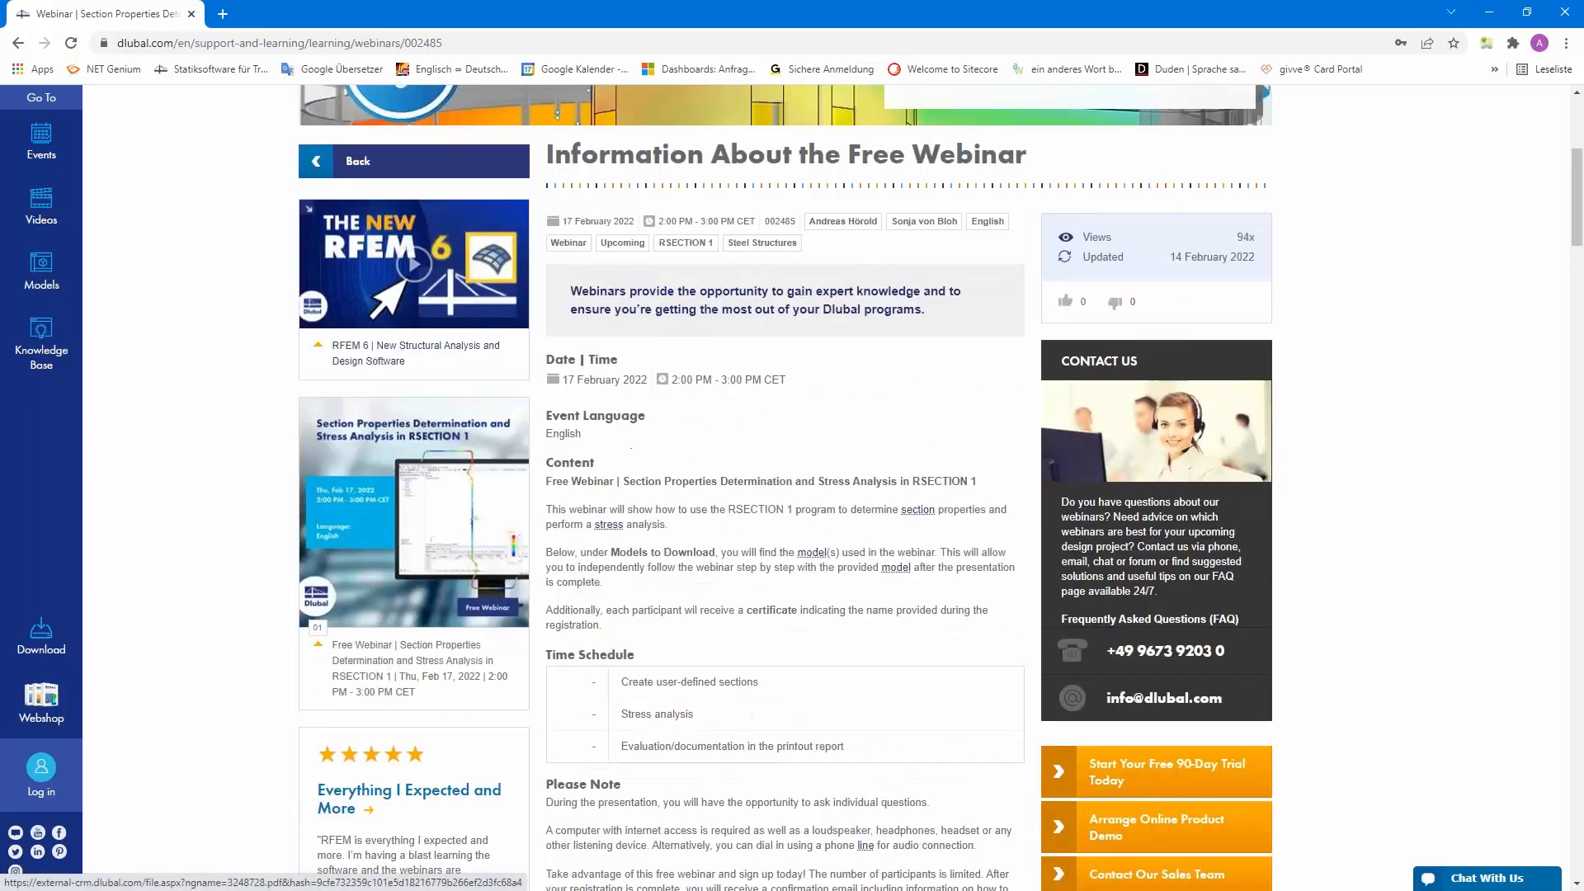
{"action": "scroll", "coordinate": [708, 648], "scroll_direction": "up", "scroll_amount": 3}
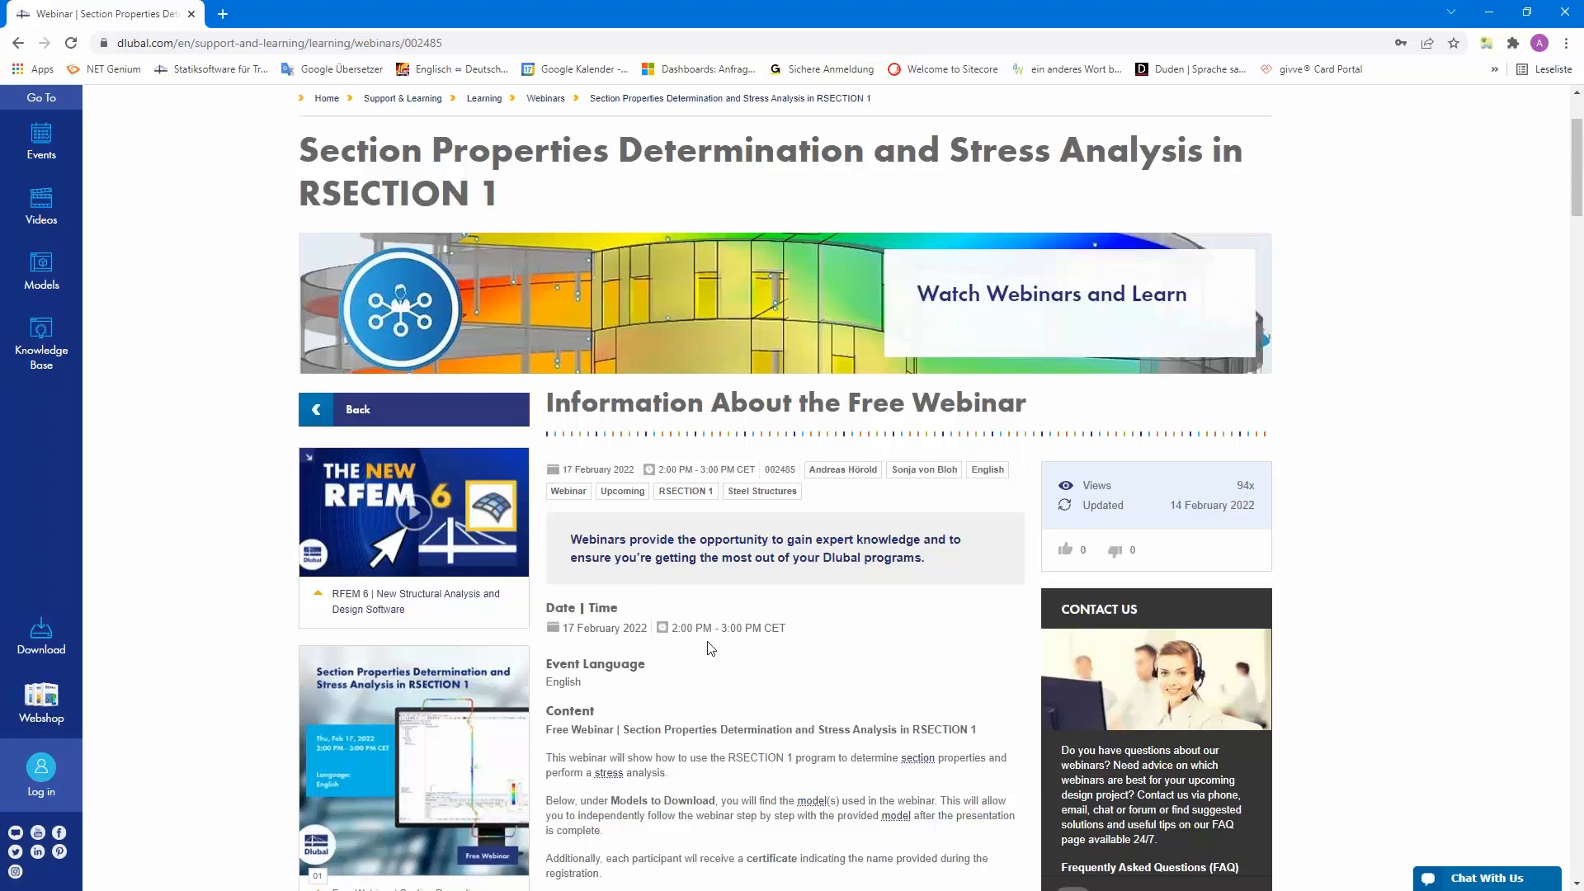
{"action": "scroll", "coordinate": [708, 649], "scroll_direction": "up", "scroll_amount": 2}
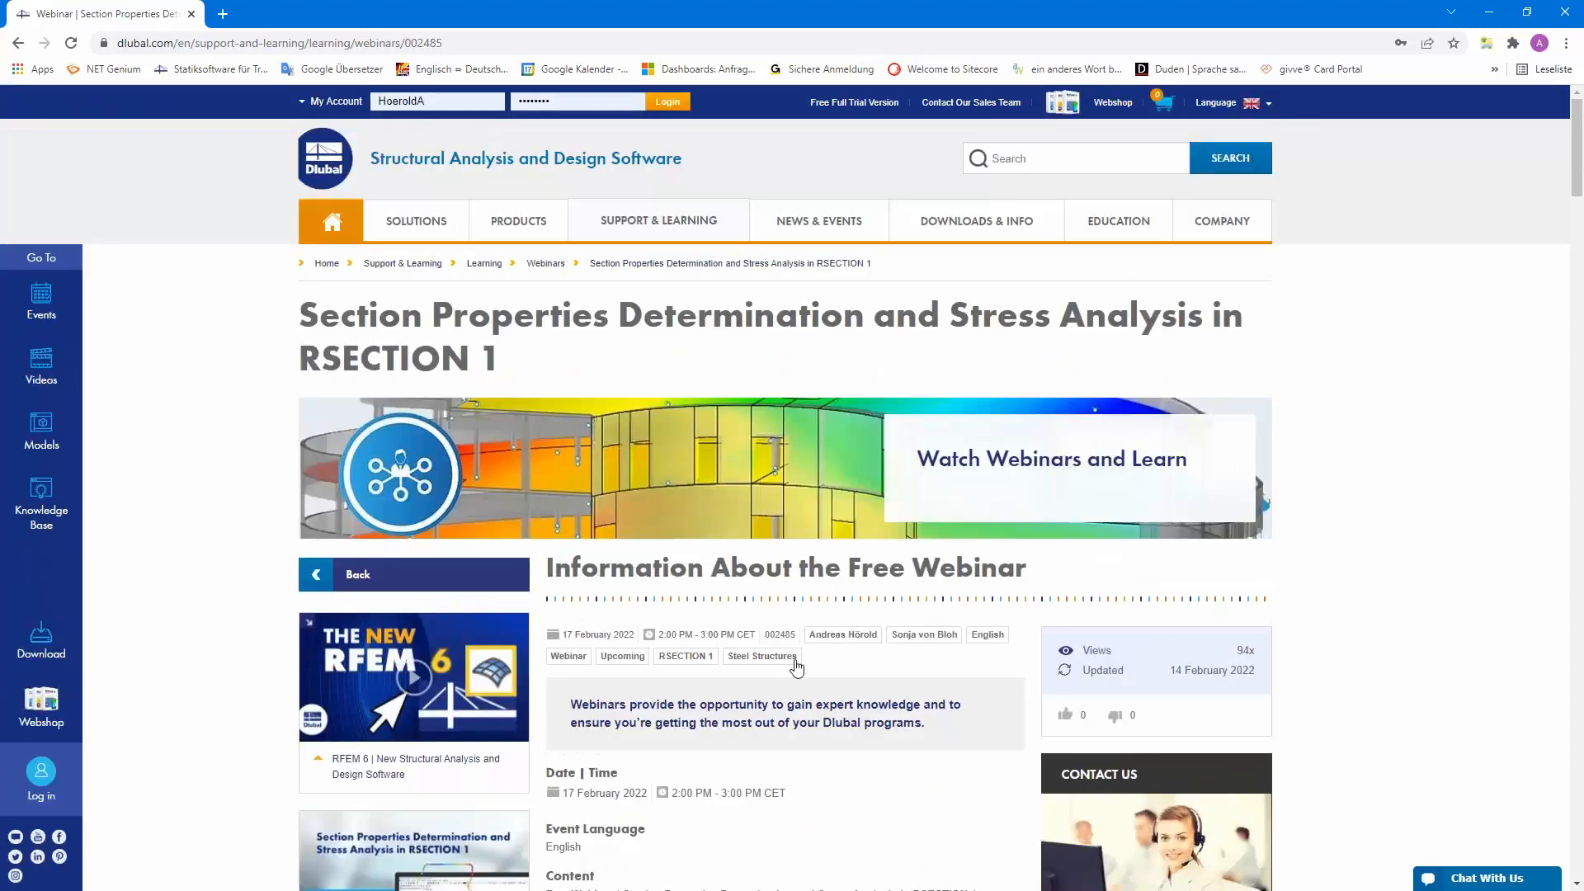